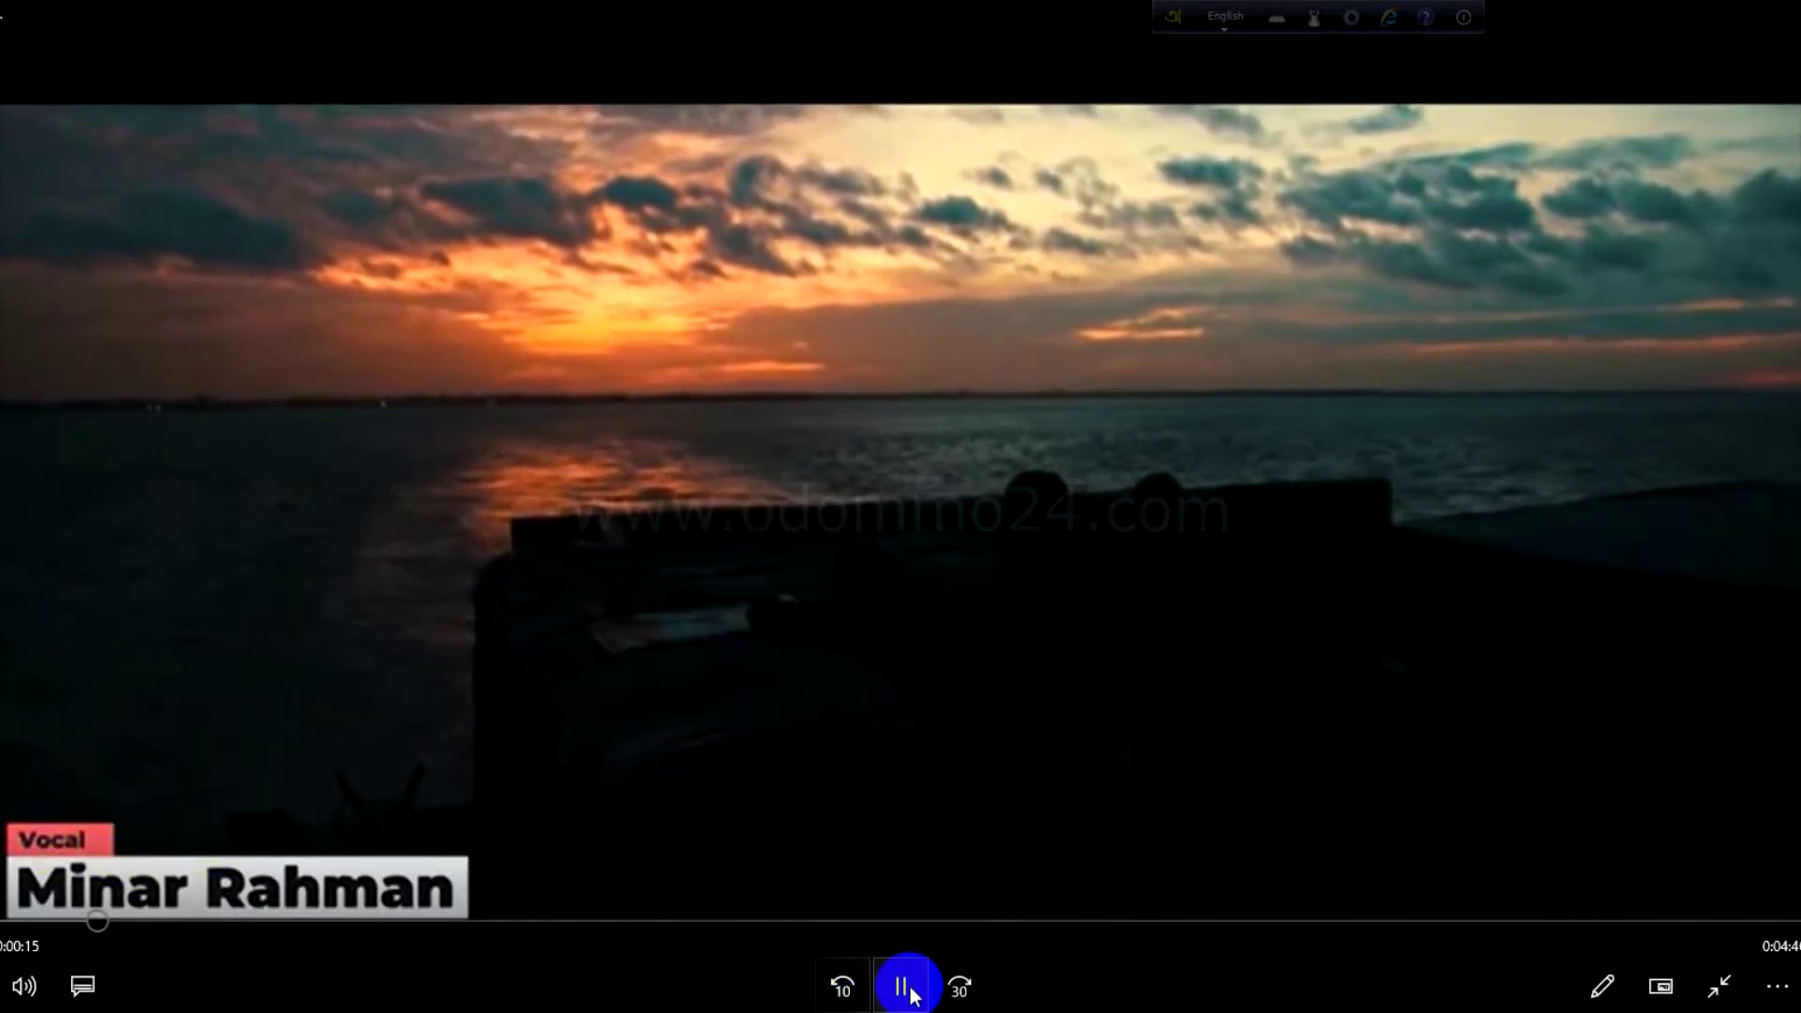
Step: Pause and resume the music video to check its credits, then exit full screen to a smaller window
click(902, 984)
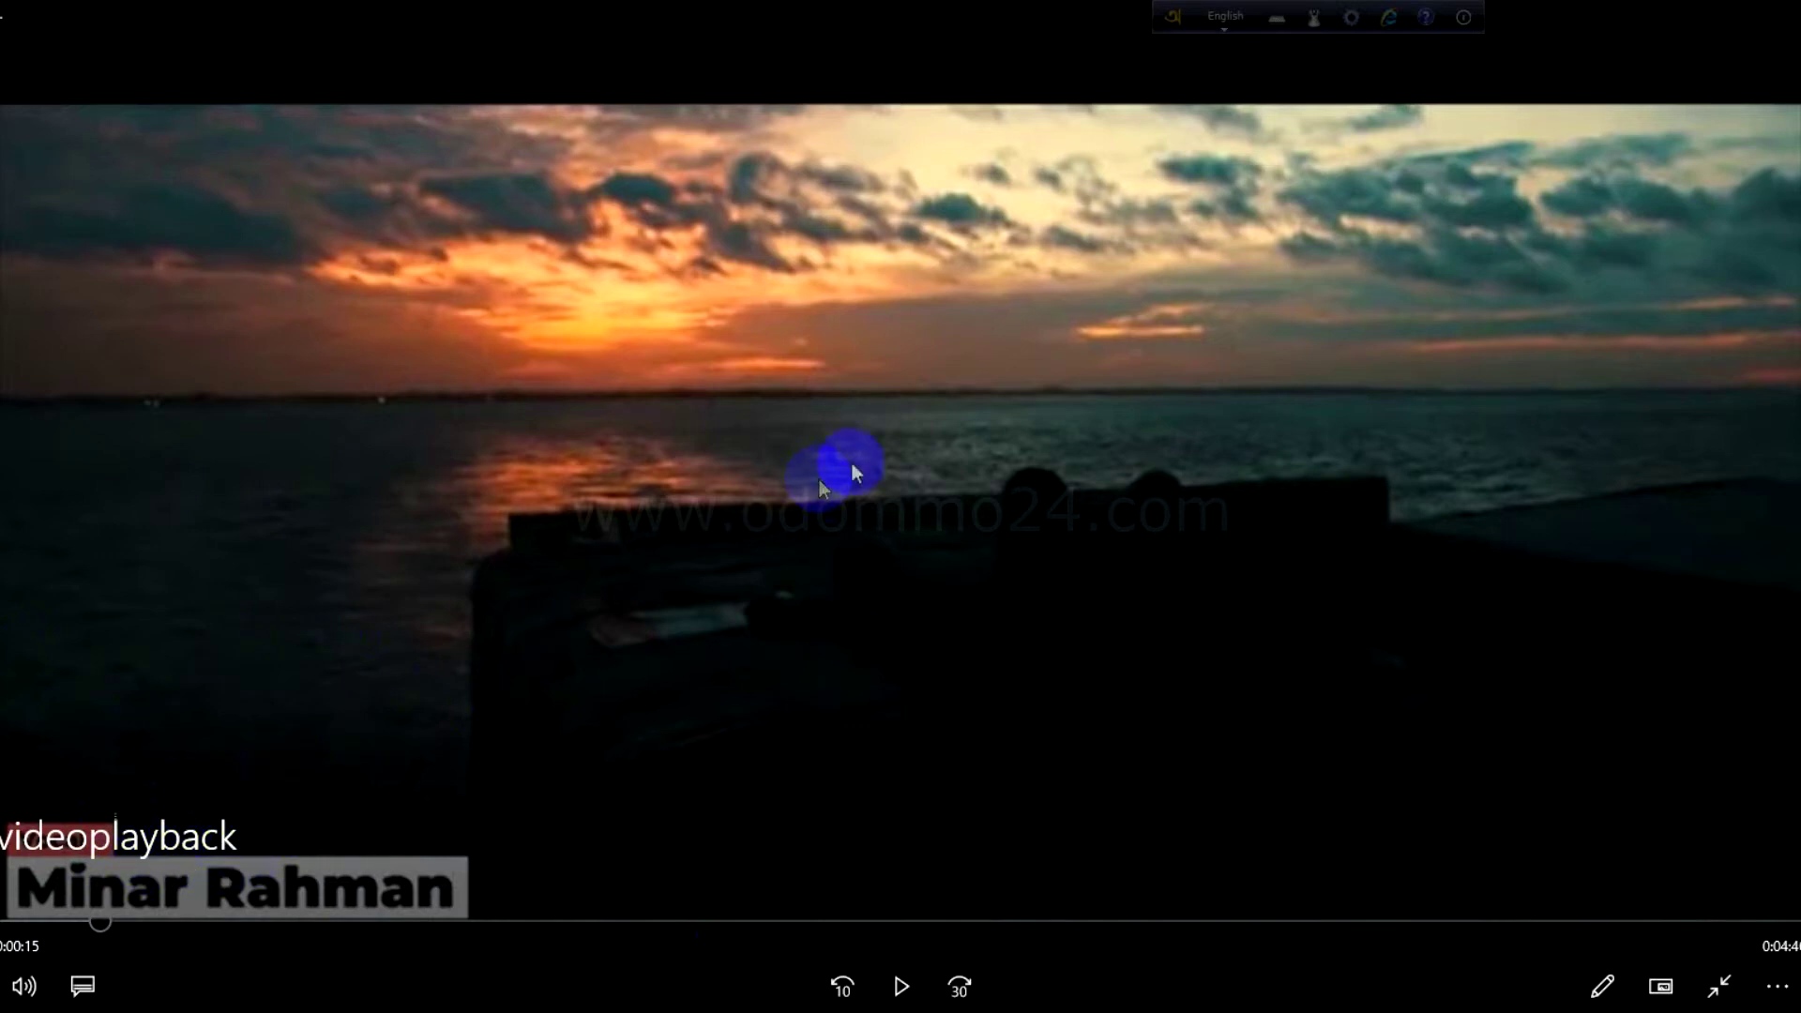
click(901, 987)
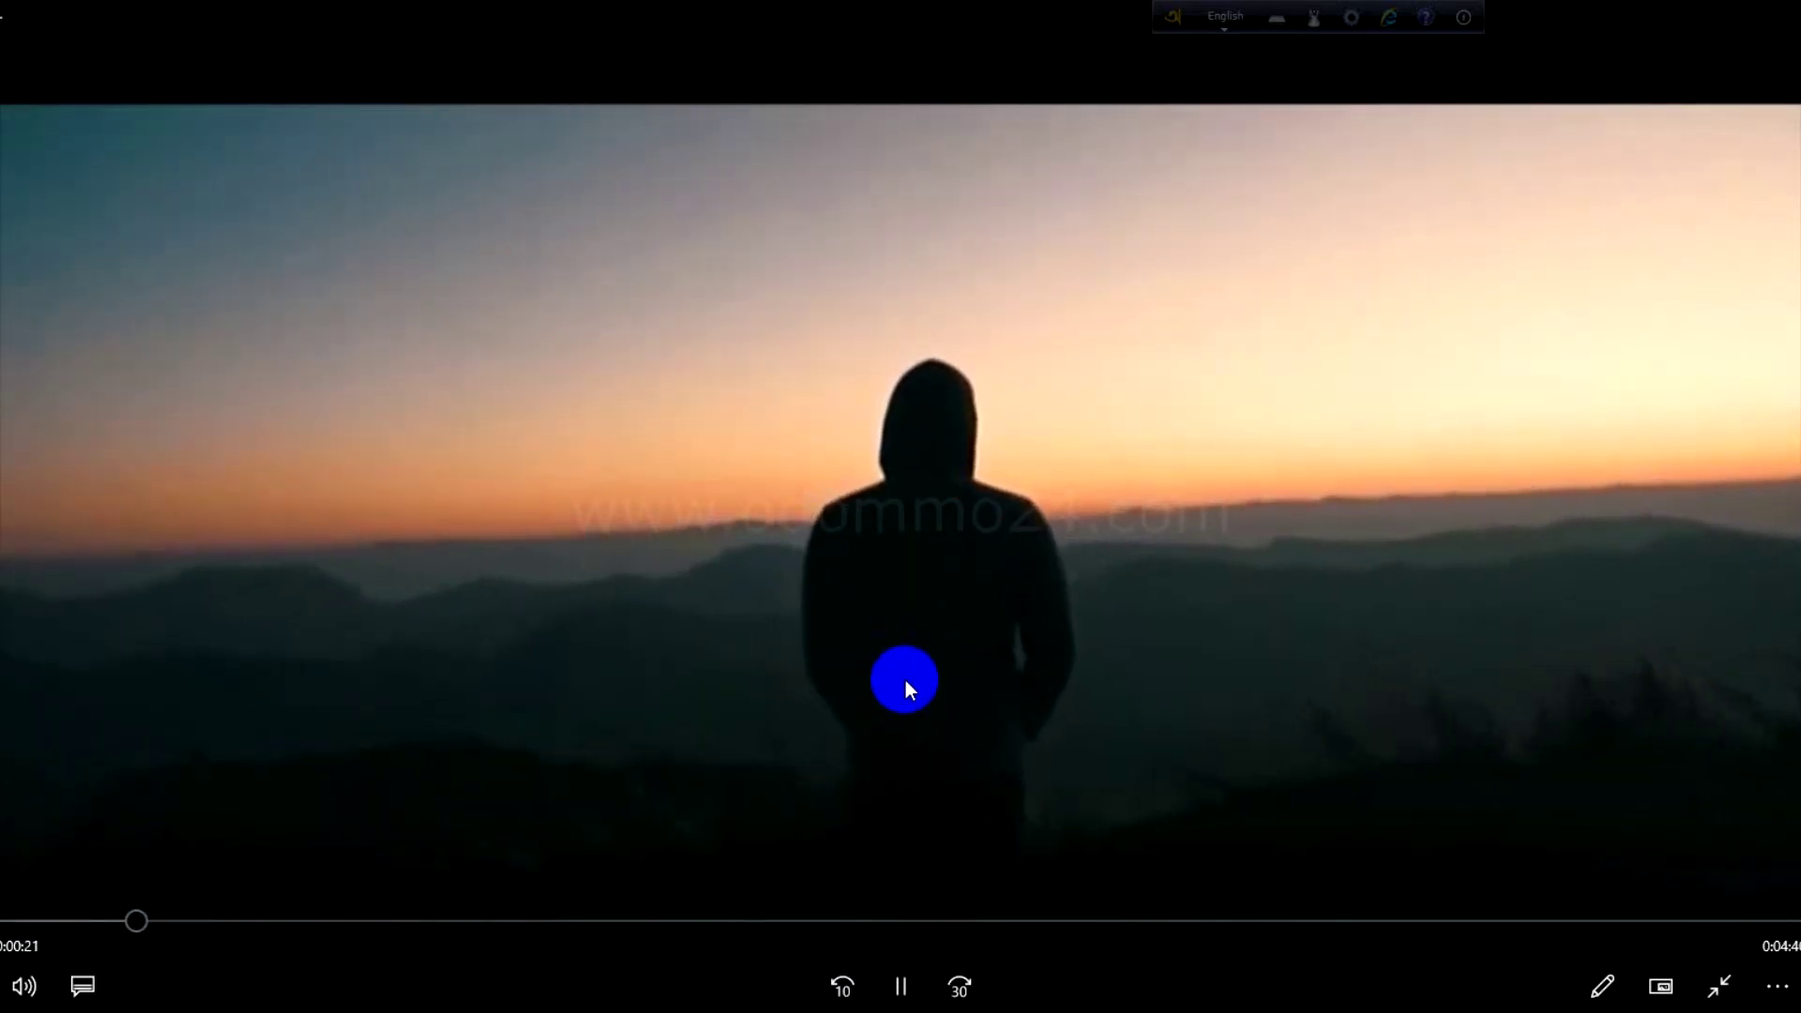
click(903, 985)
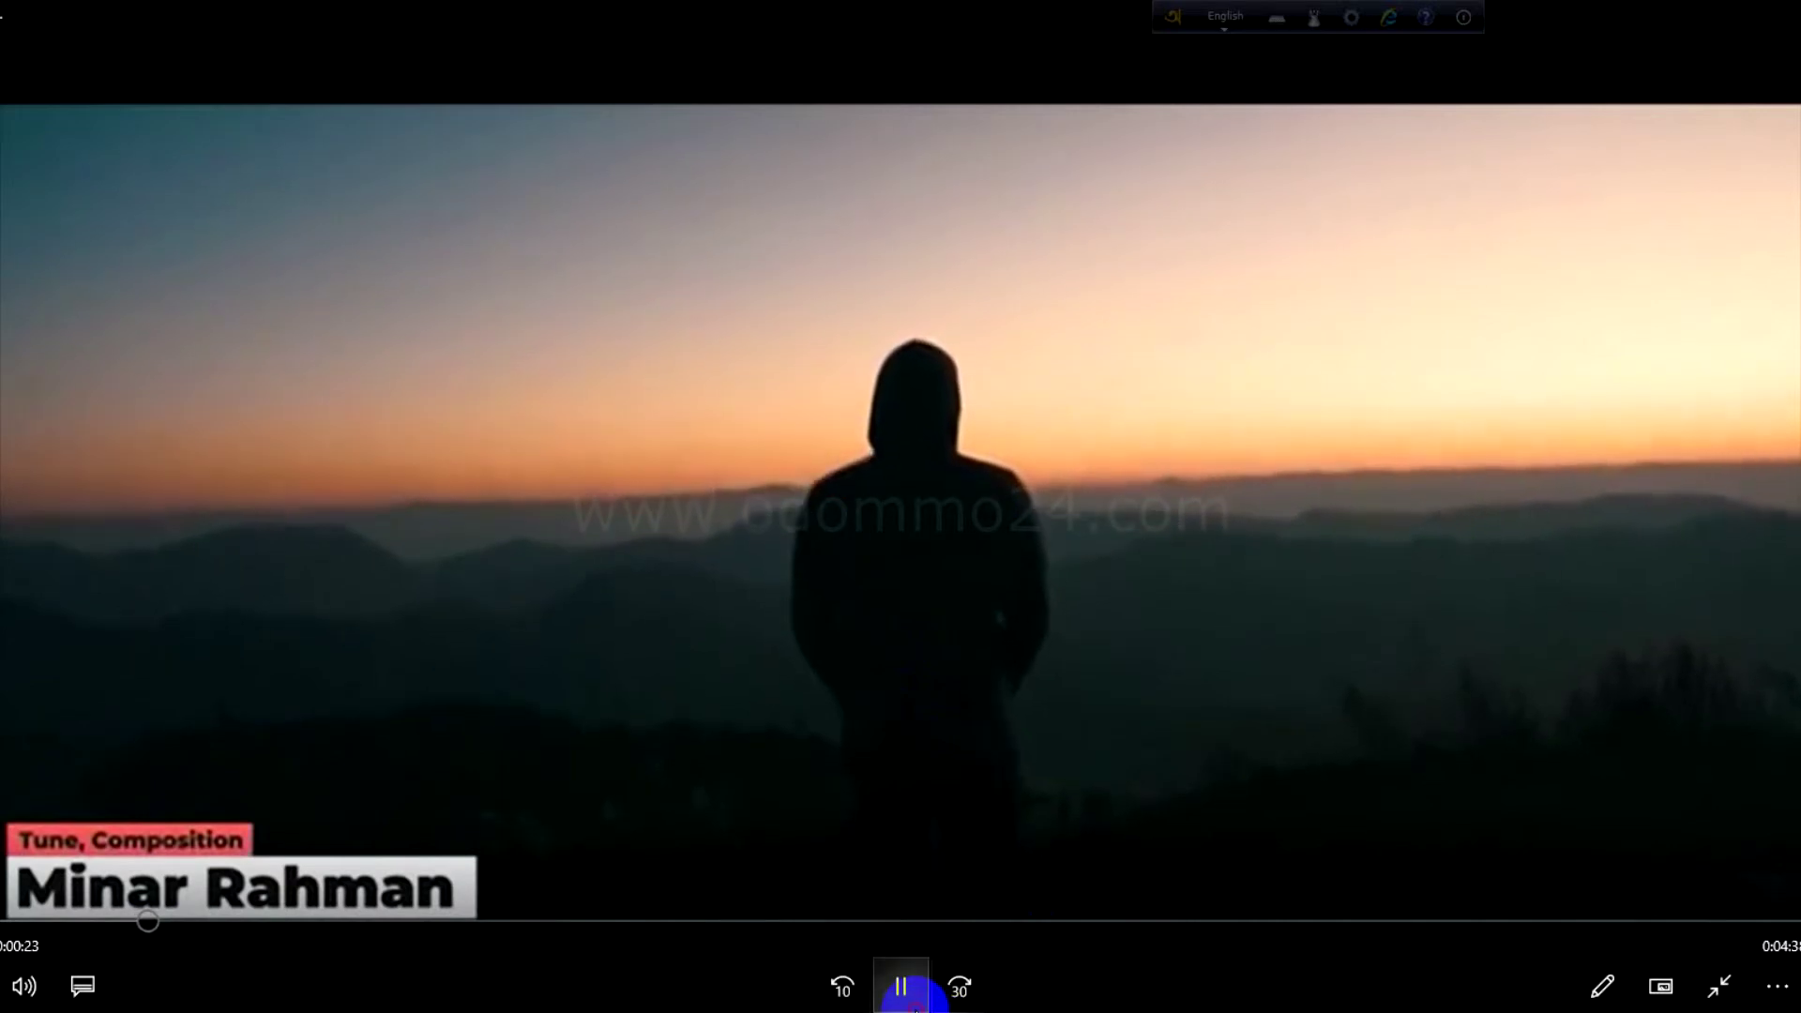
double_click(1104, 272)
double_click(1530, 31)
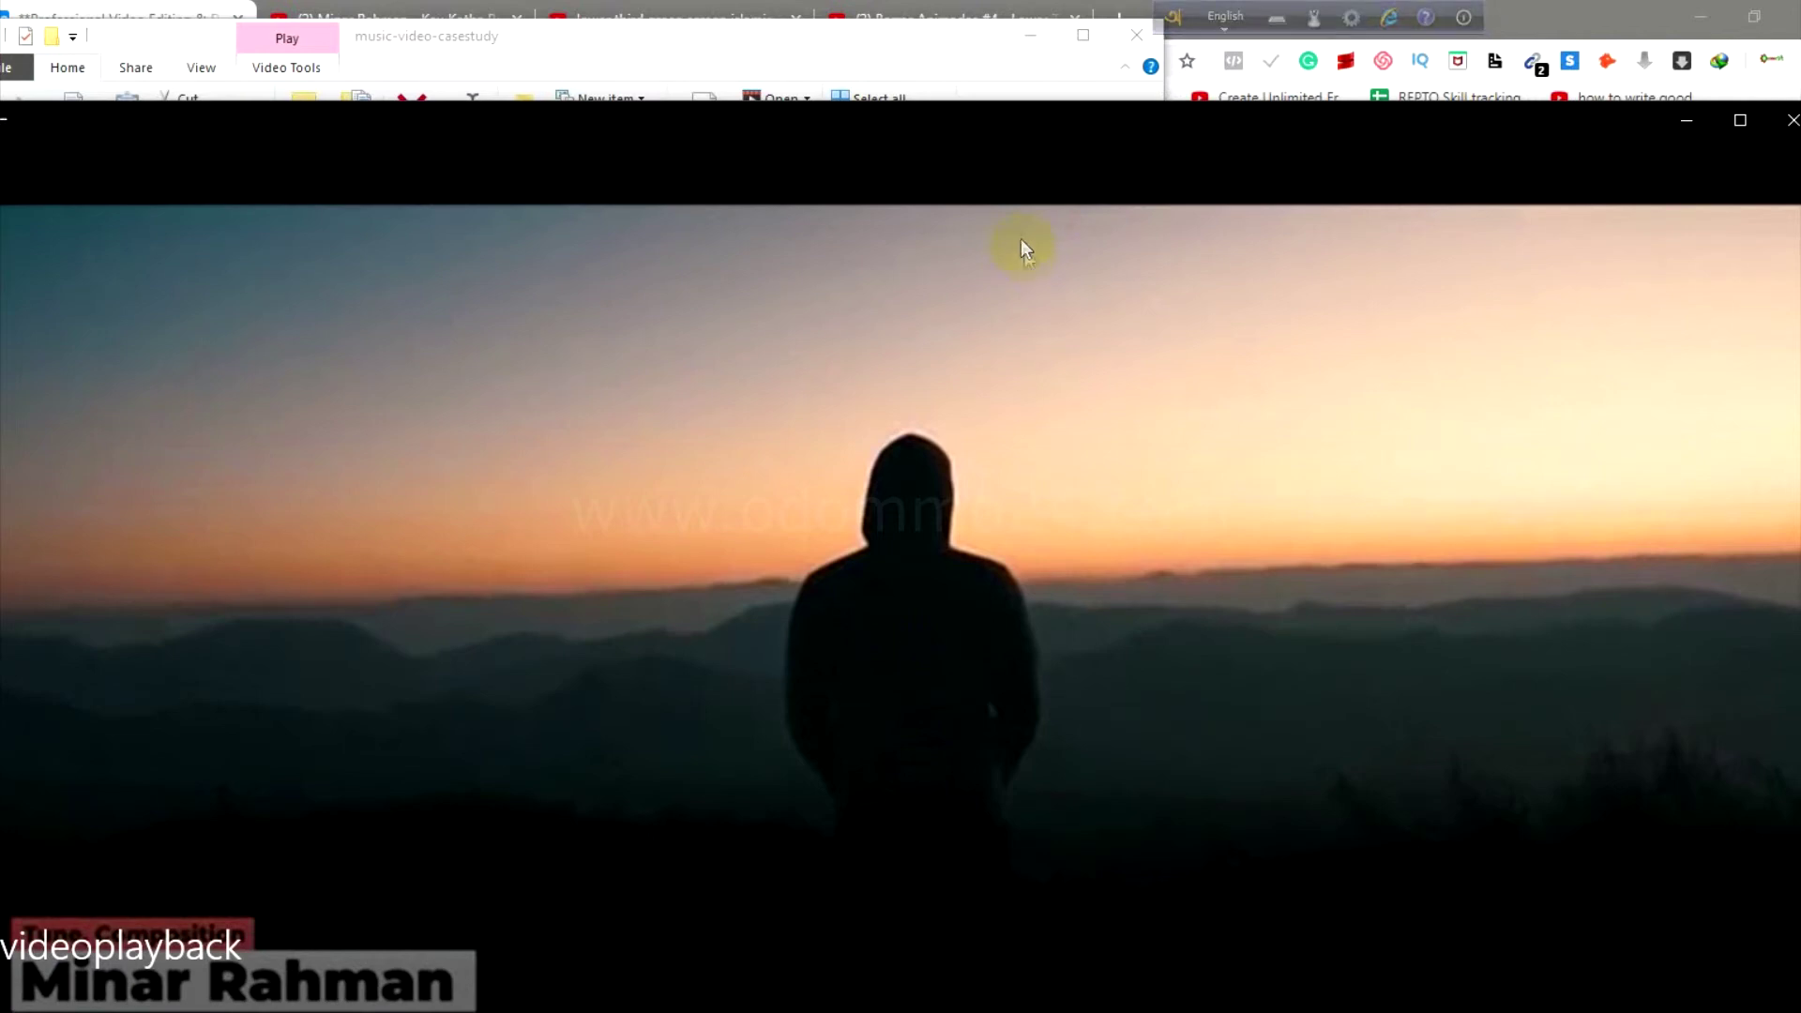
Step: Bring the music-video-casestudy folder window forward, then switch to VEGAS Pro
click(942, 110)
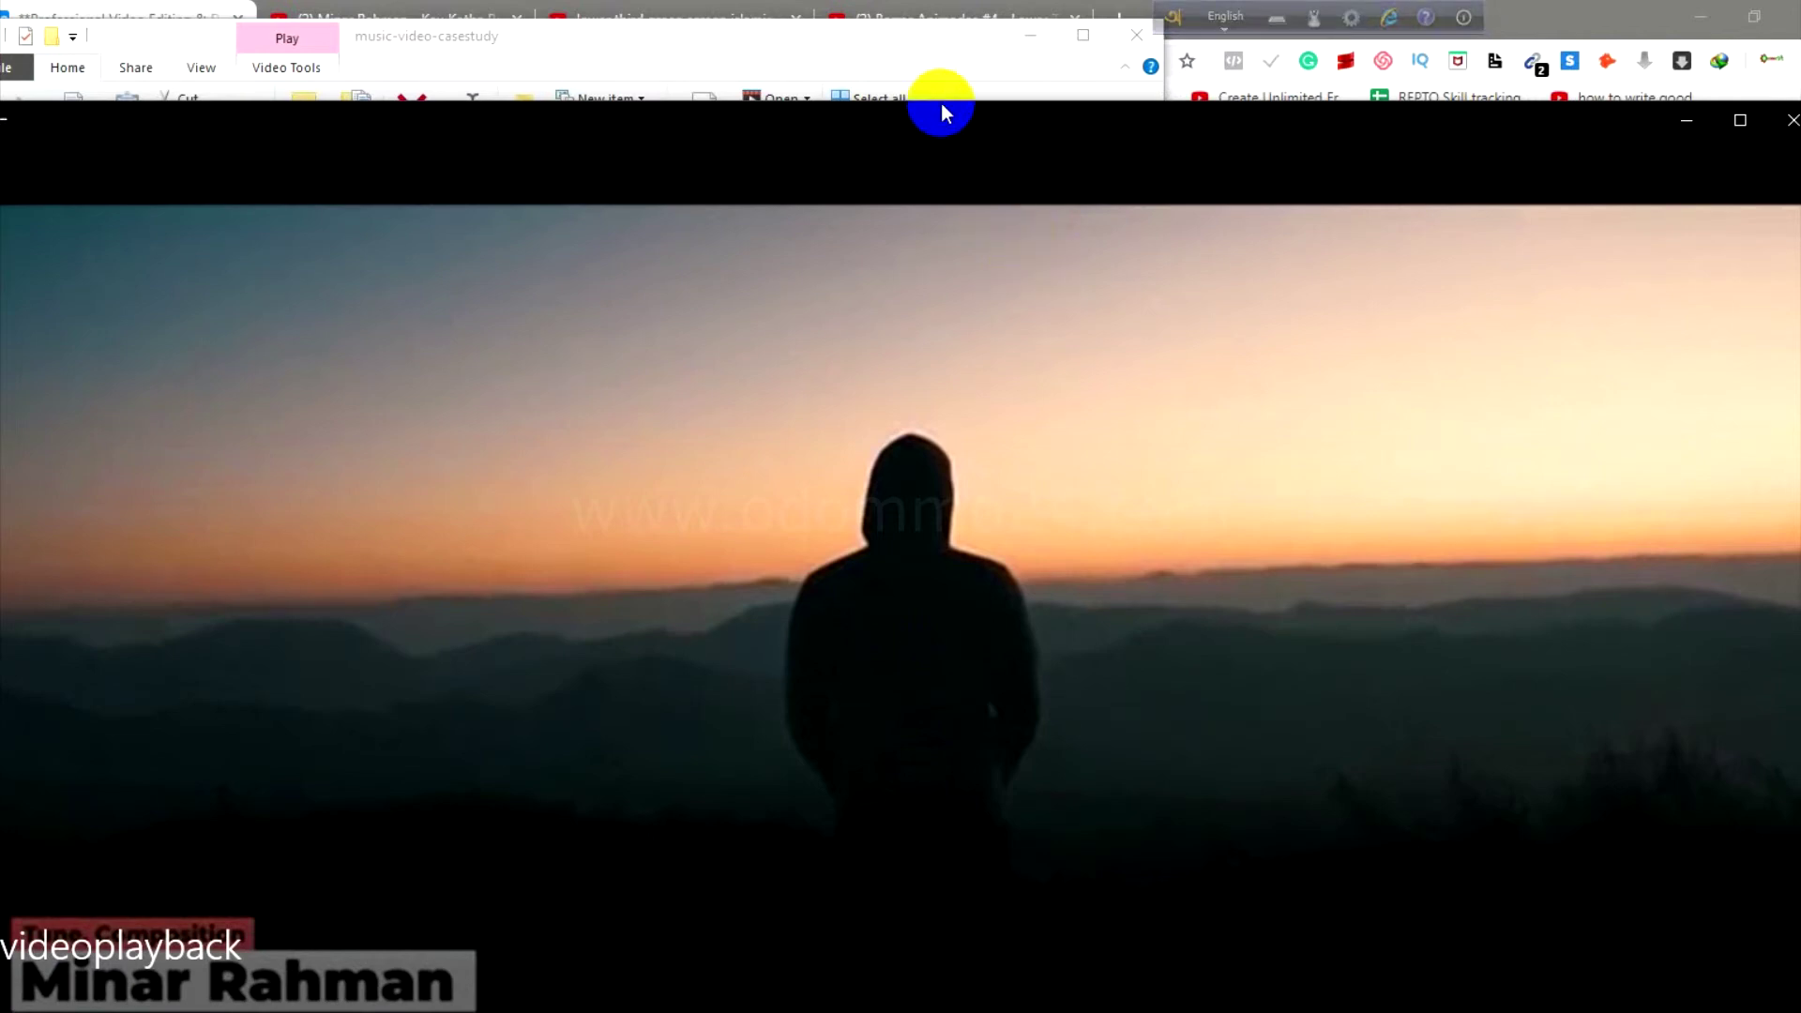
drag(957, 47, 1024, 70)
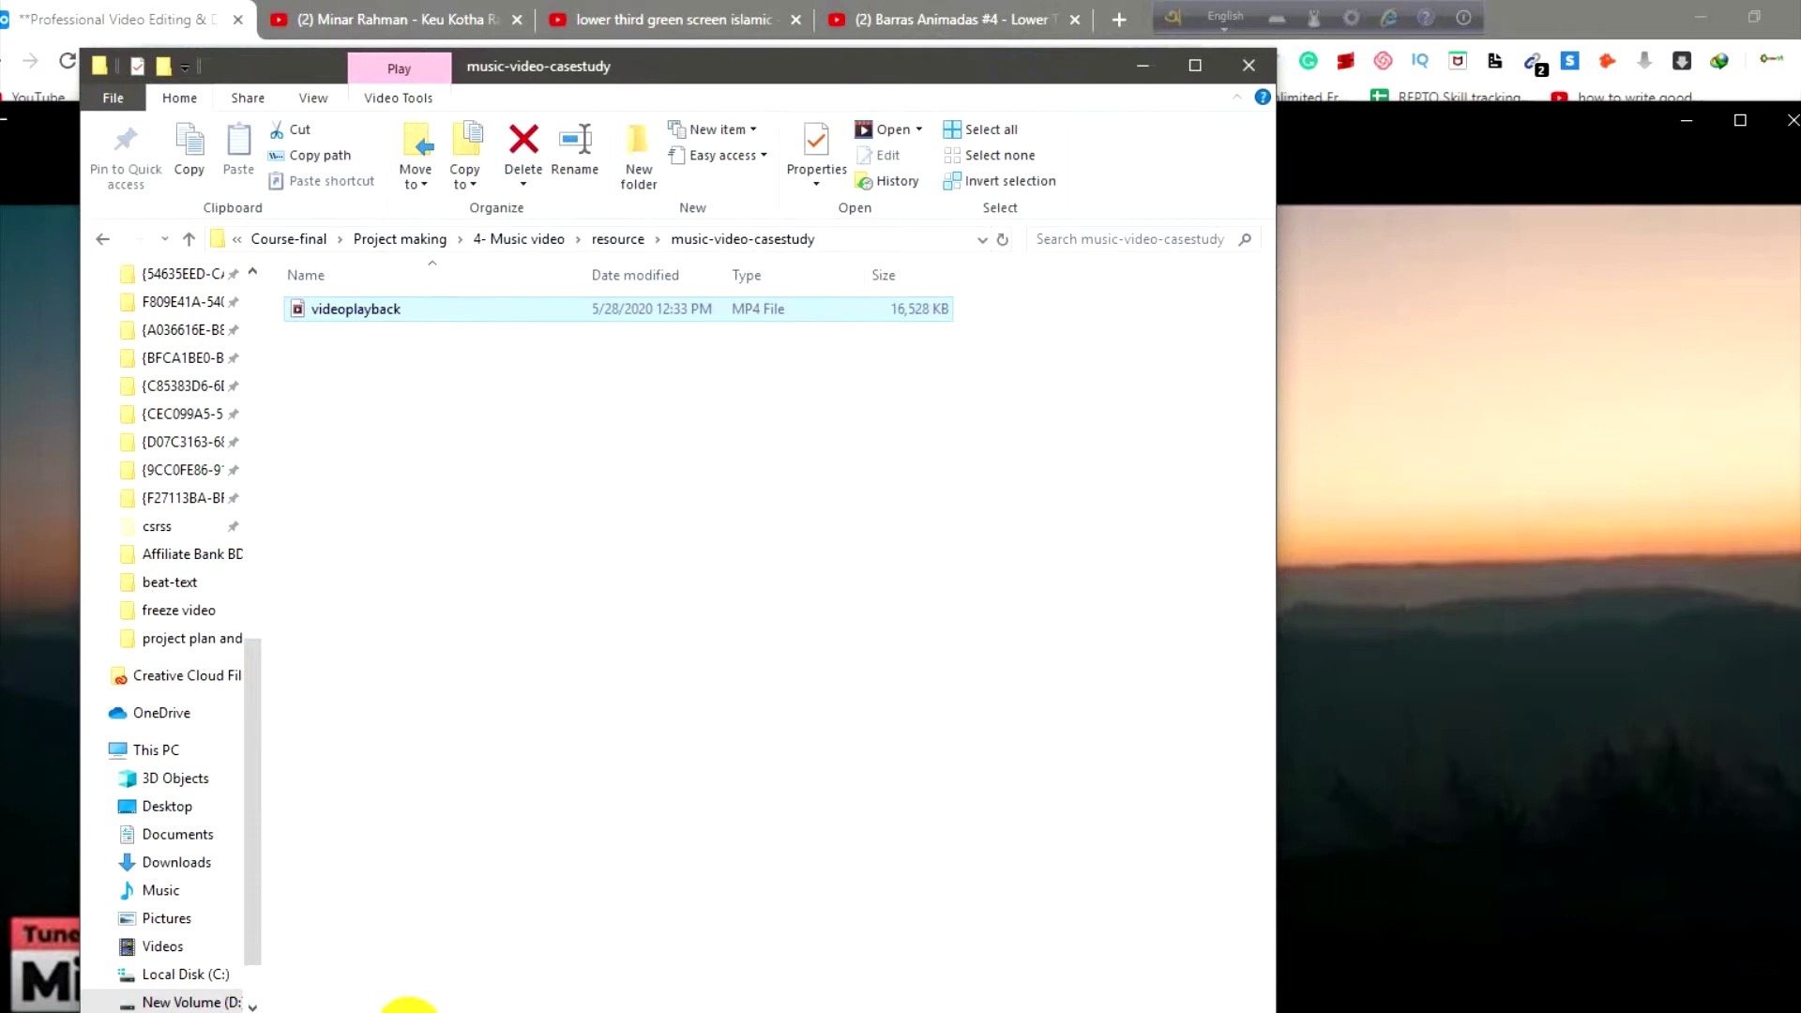
click(450, 1009)
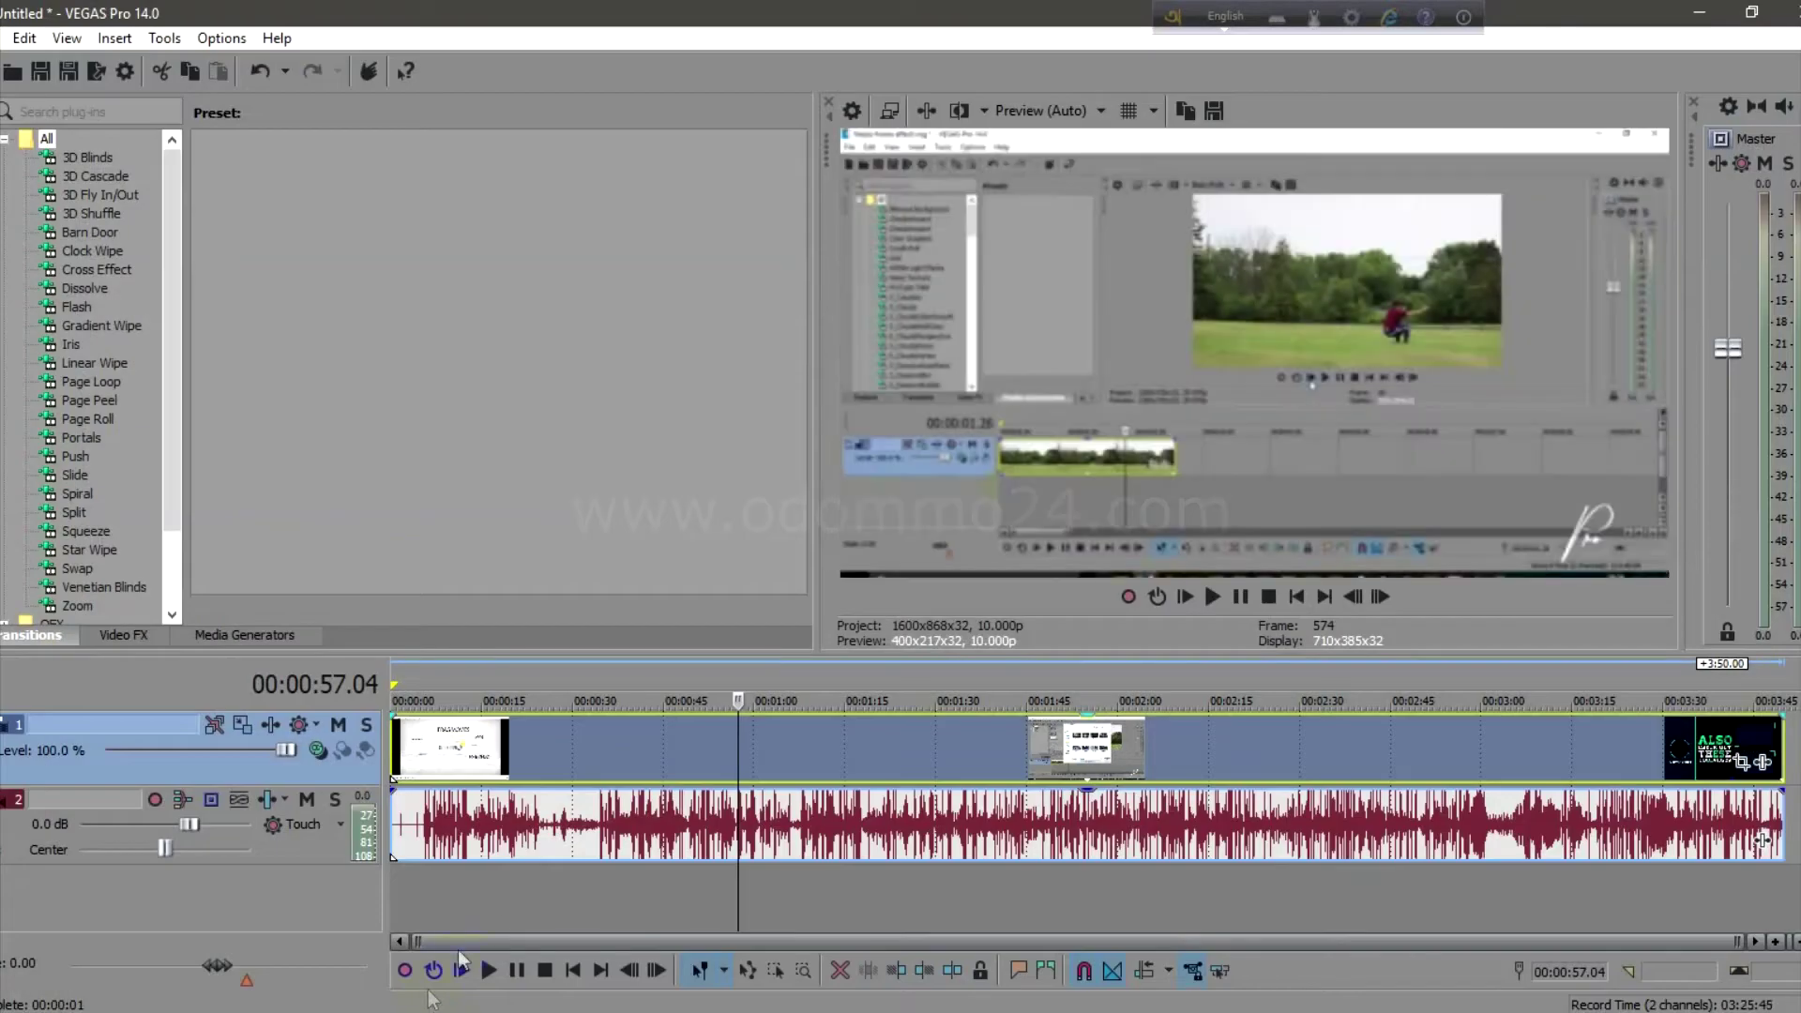
Step: Split the old clips at 00:00:57 and delete the part before the split
click(647, 816)
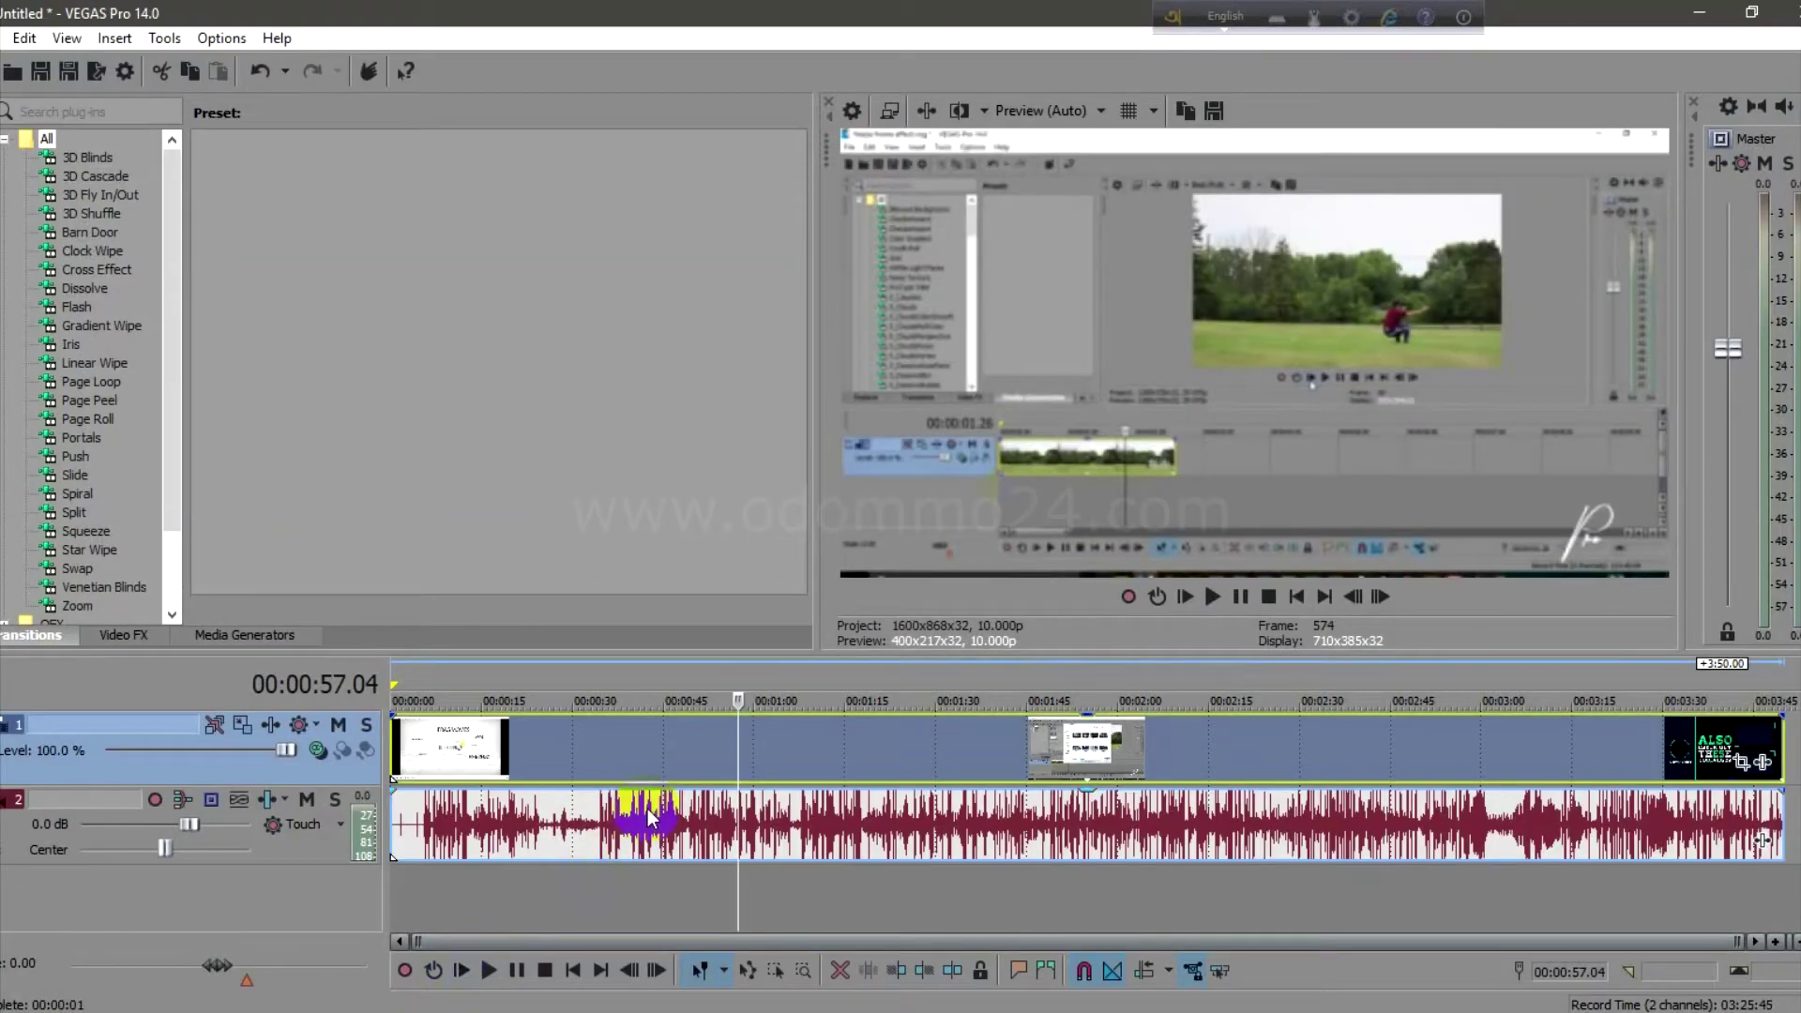
key(s)
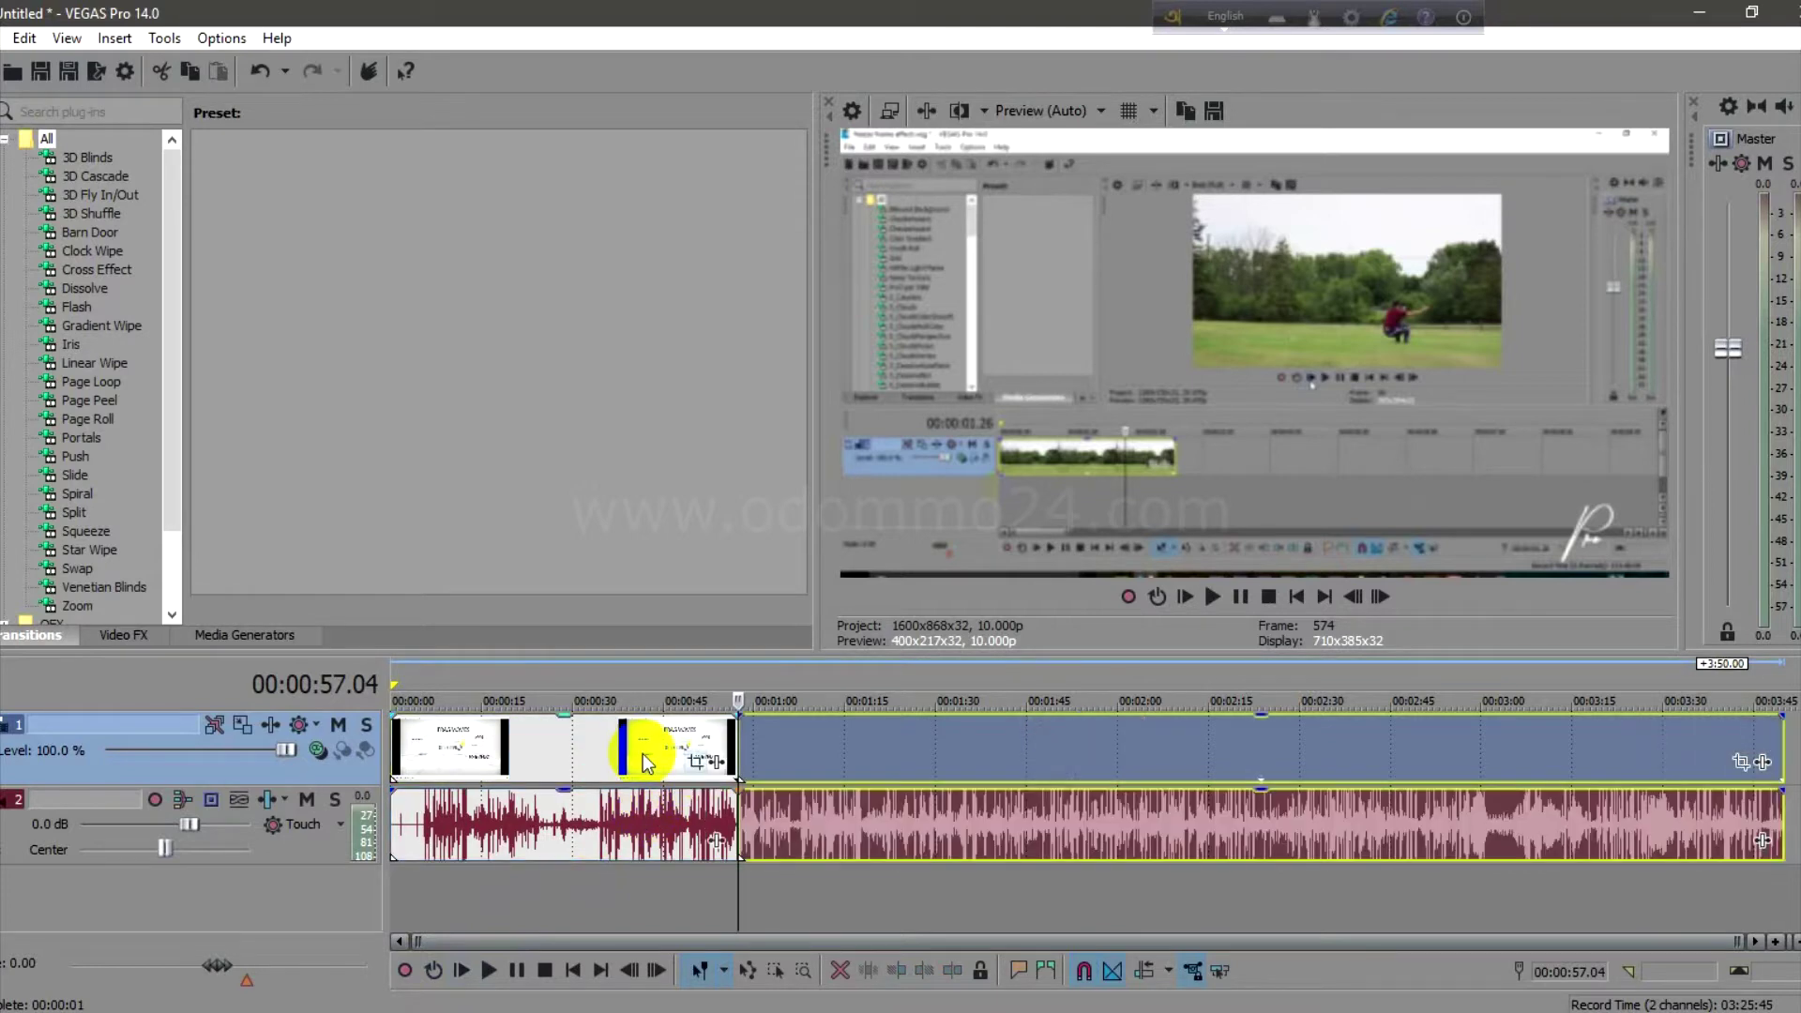
right_click(643, 752)
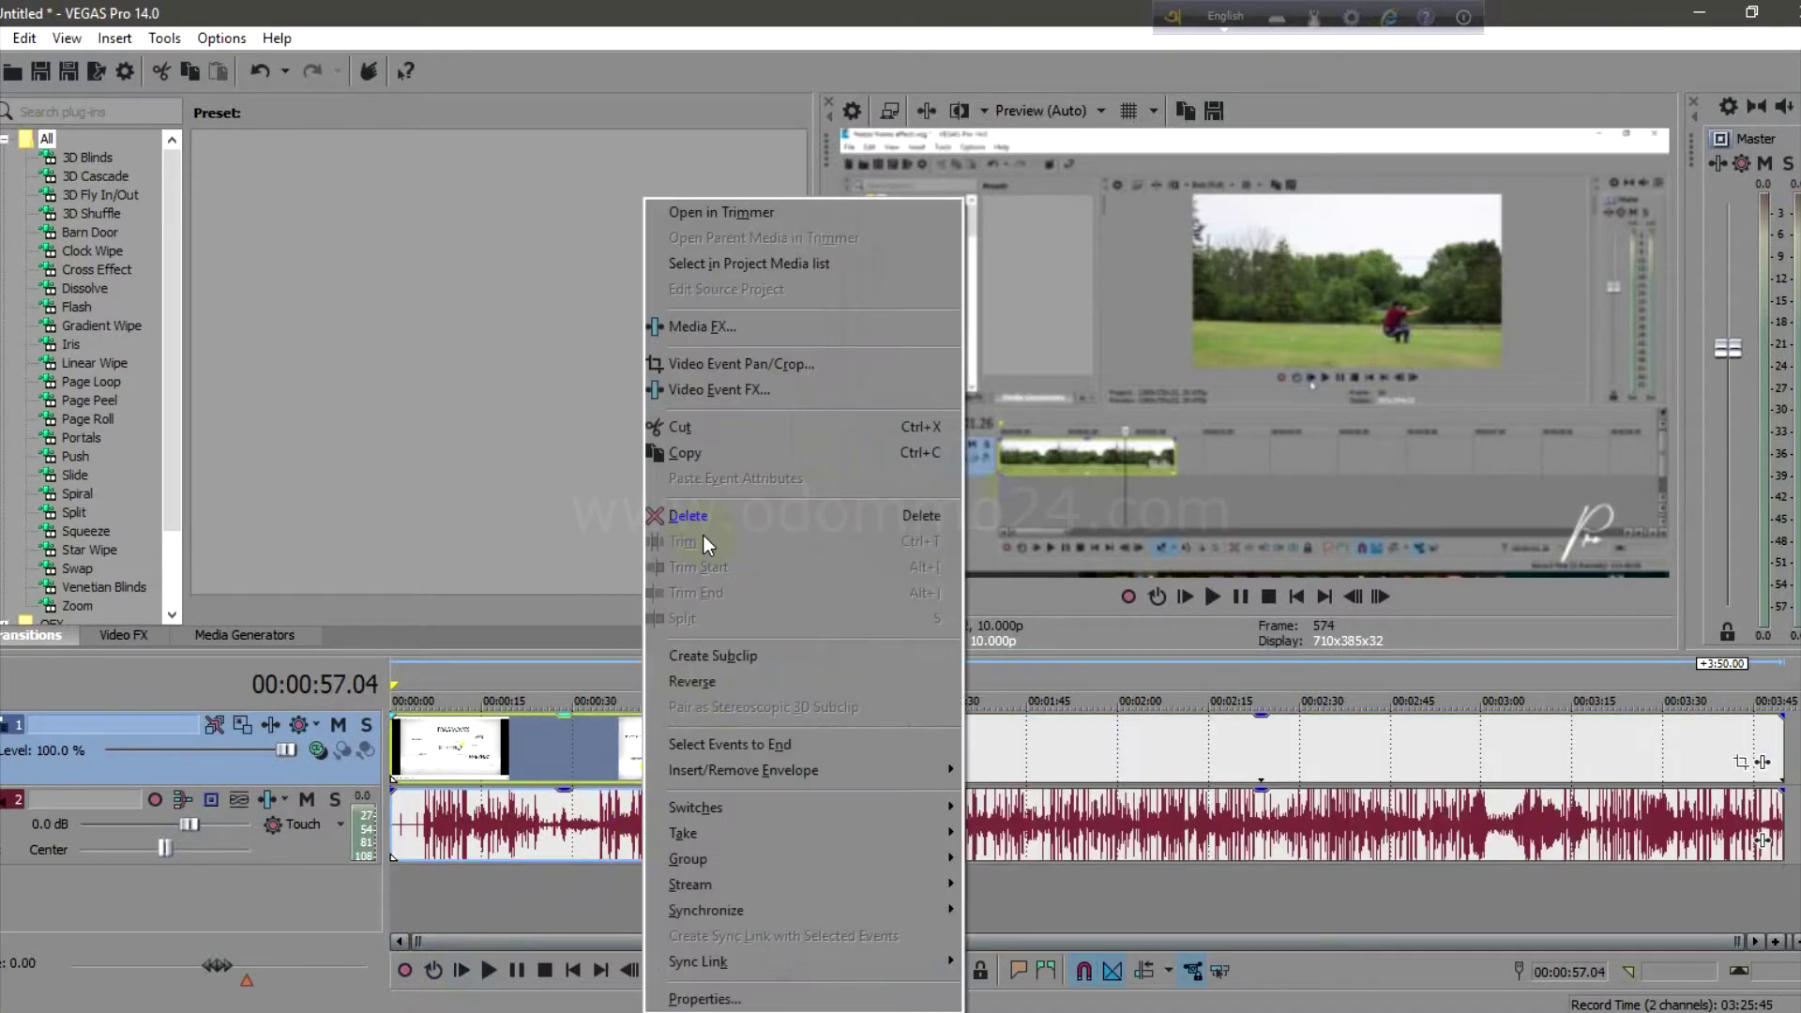
click(692, 515)
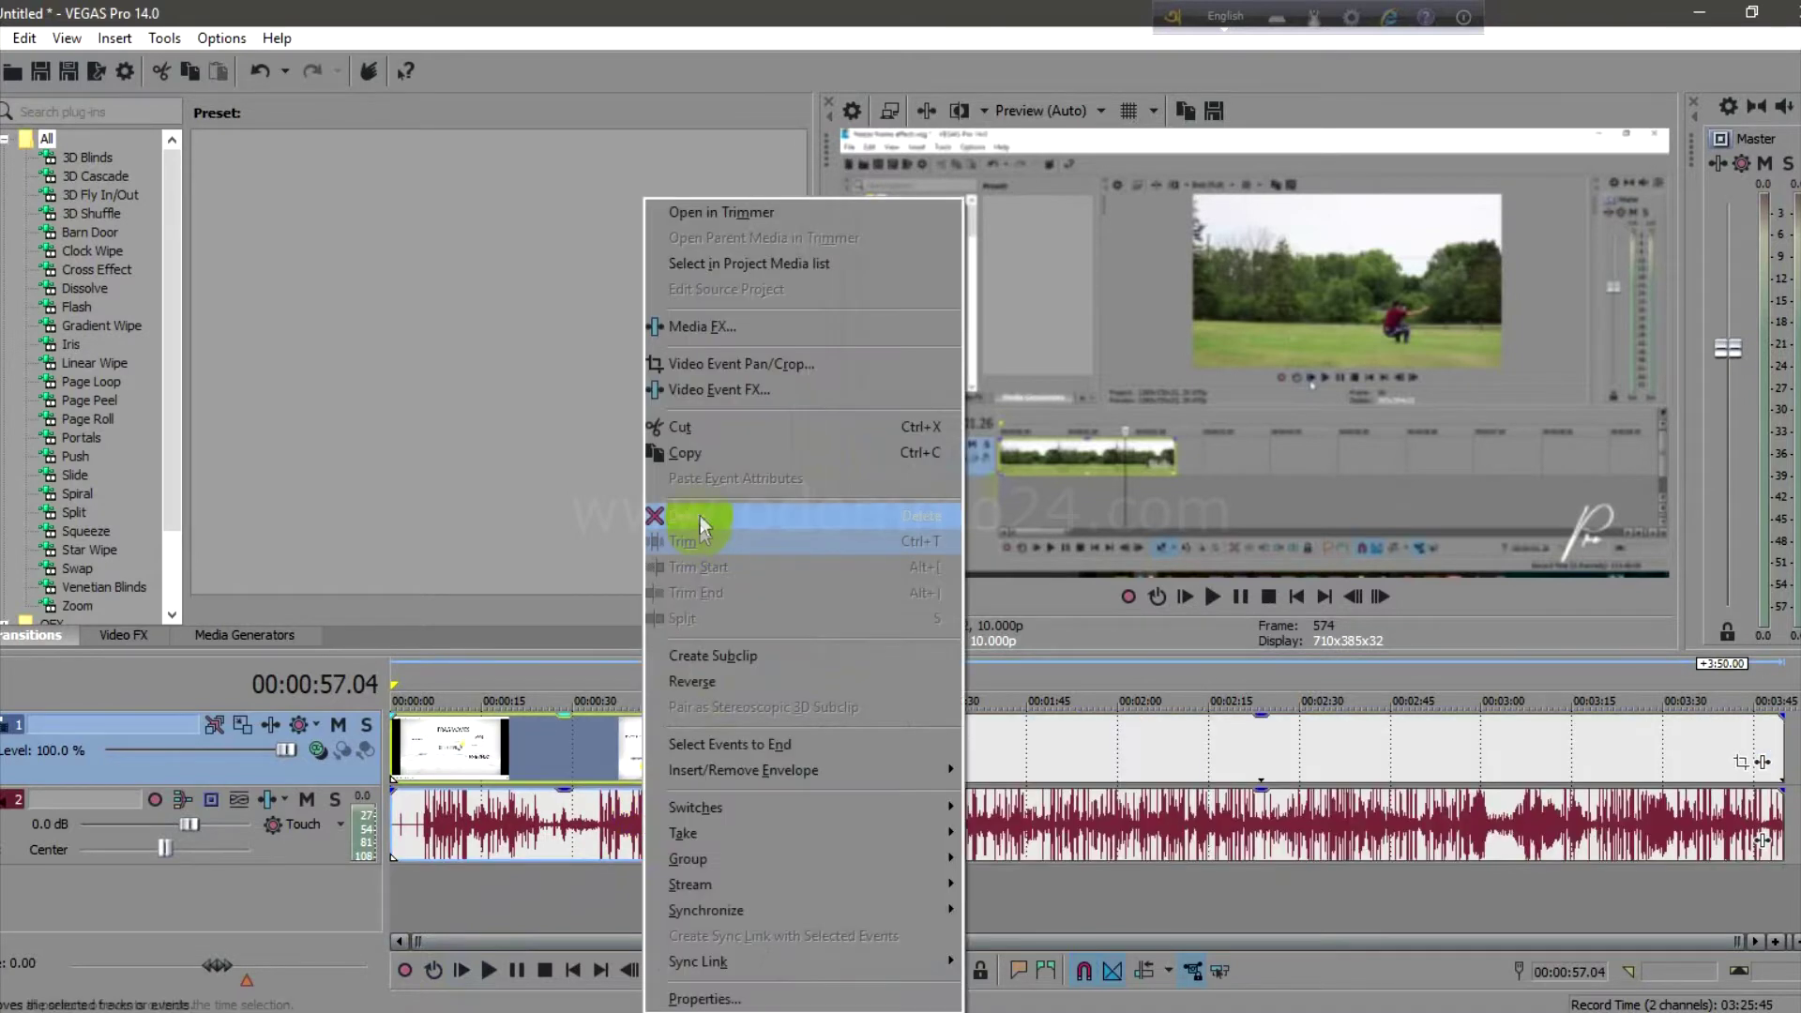
Step: Select the remaining old clips and delete them, leaving both tracks empty
click(415, 756)
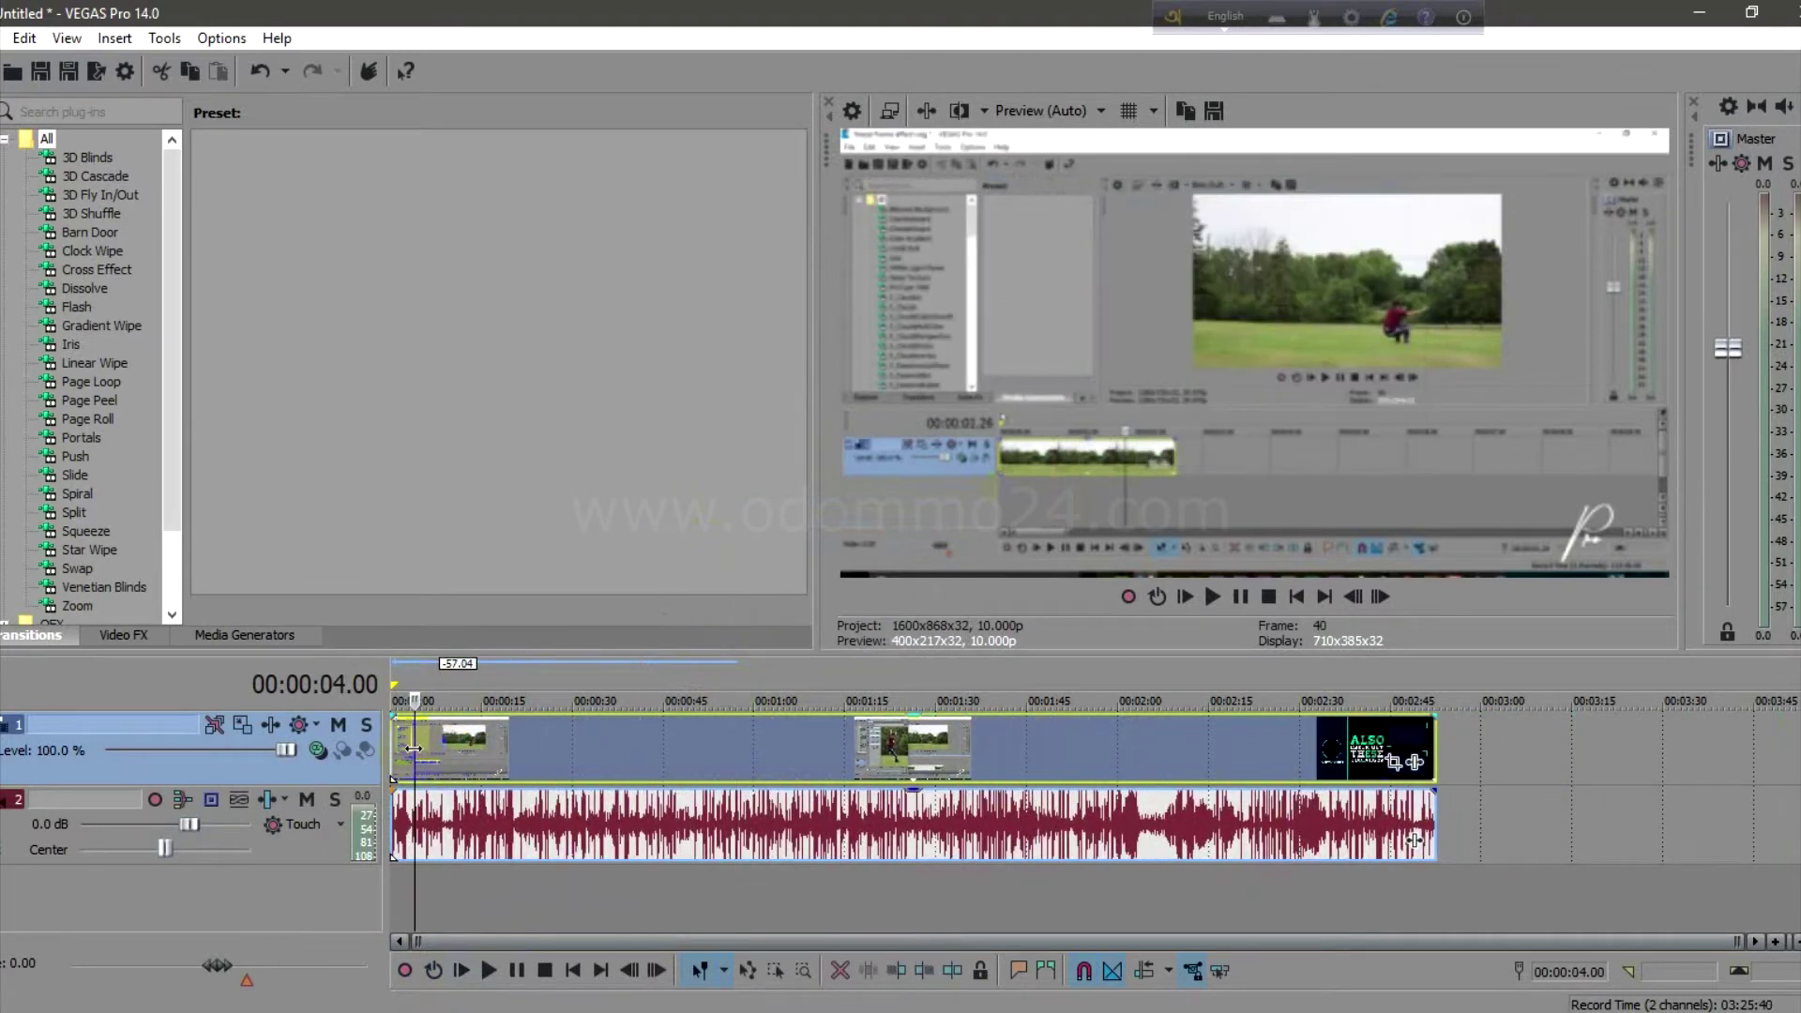
drag(414, 701, 579, 701)
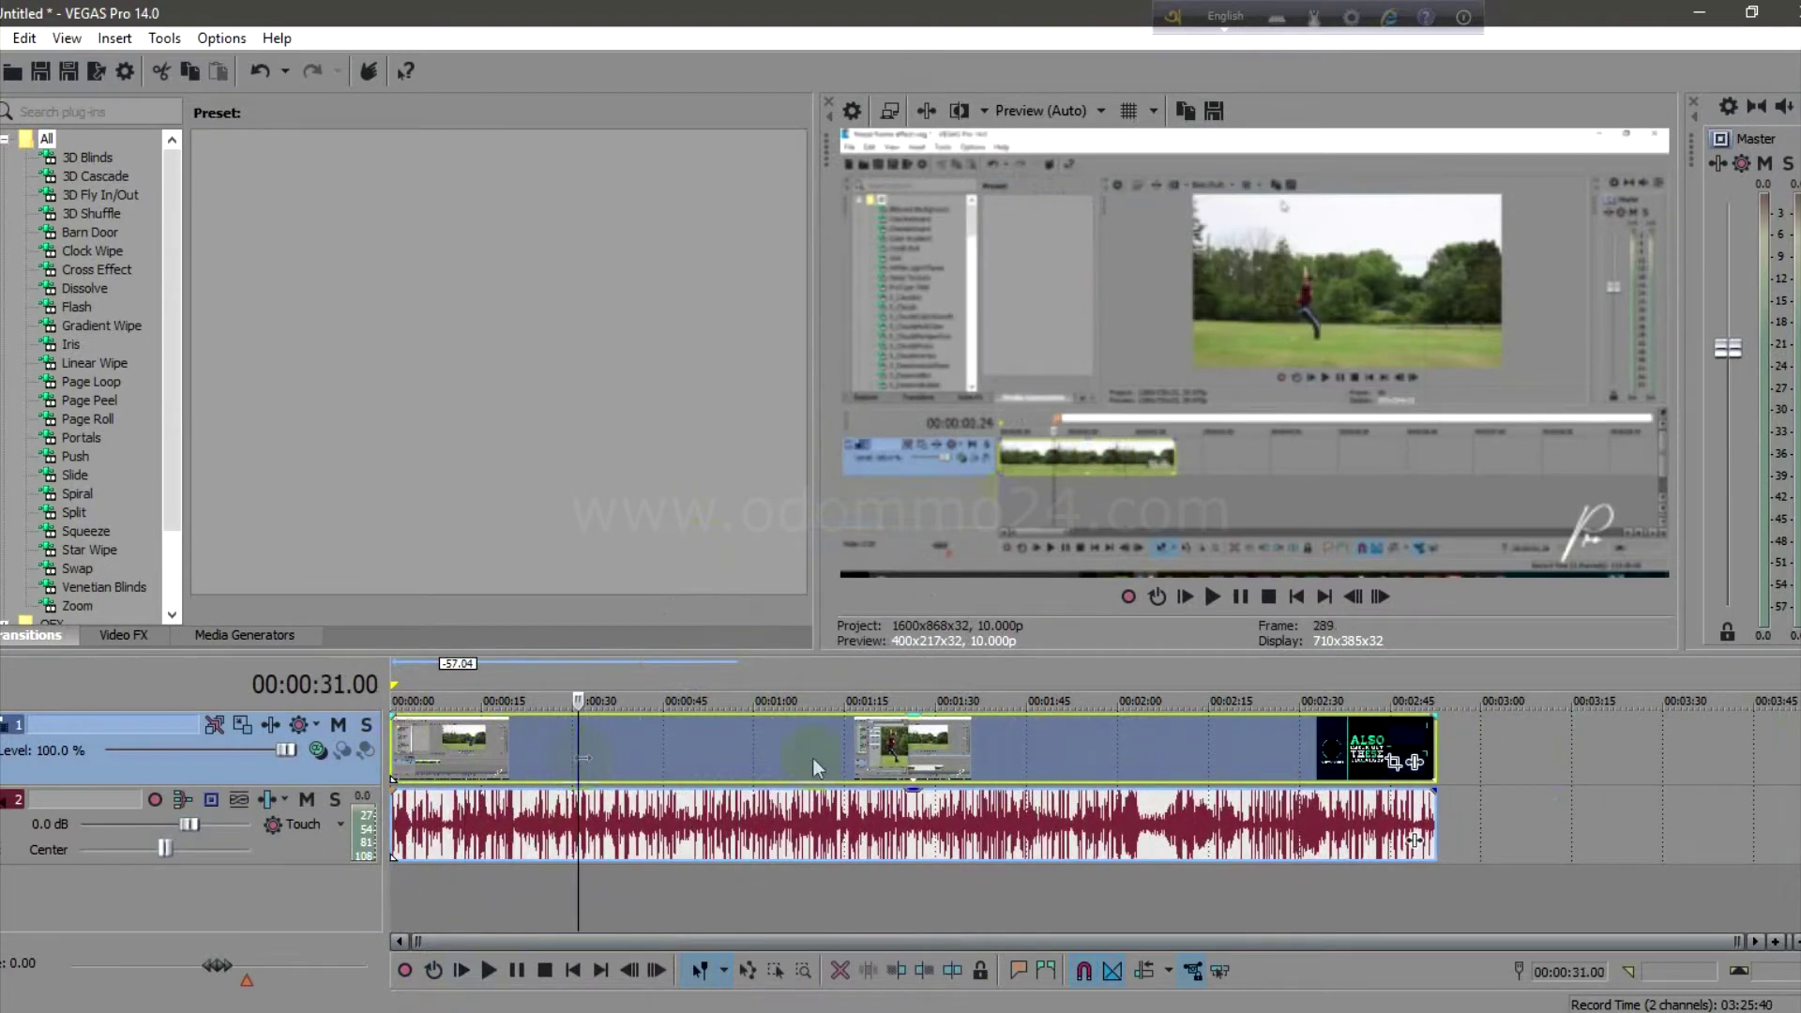
click(870, 756)
key(Delete)
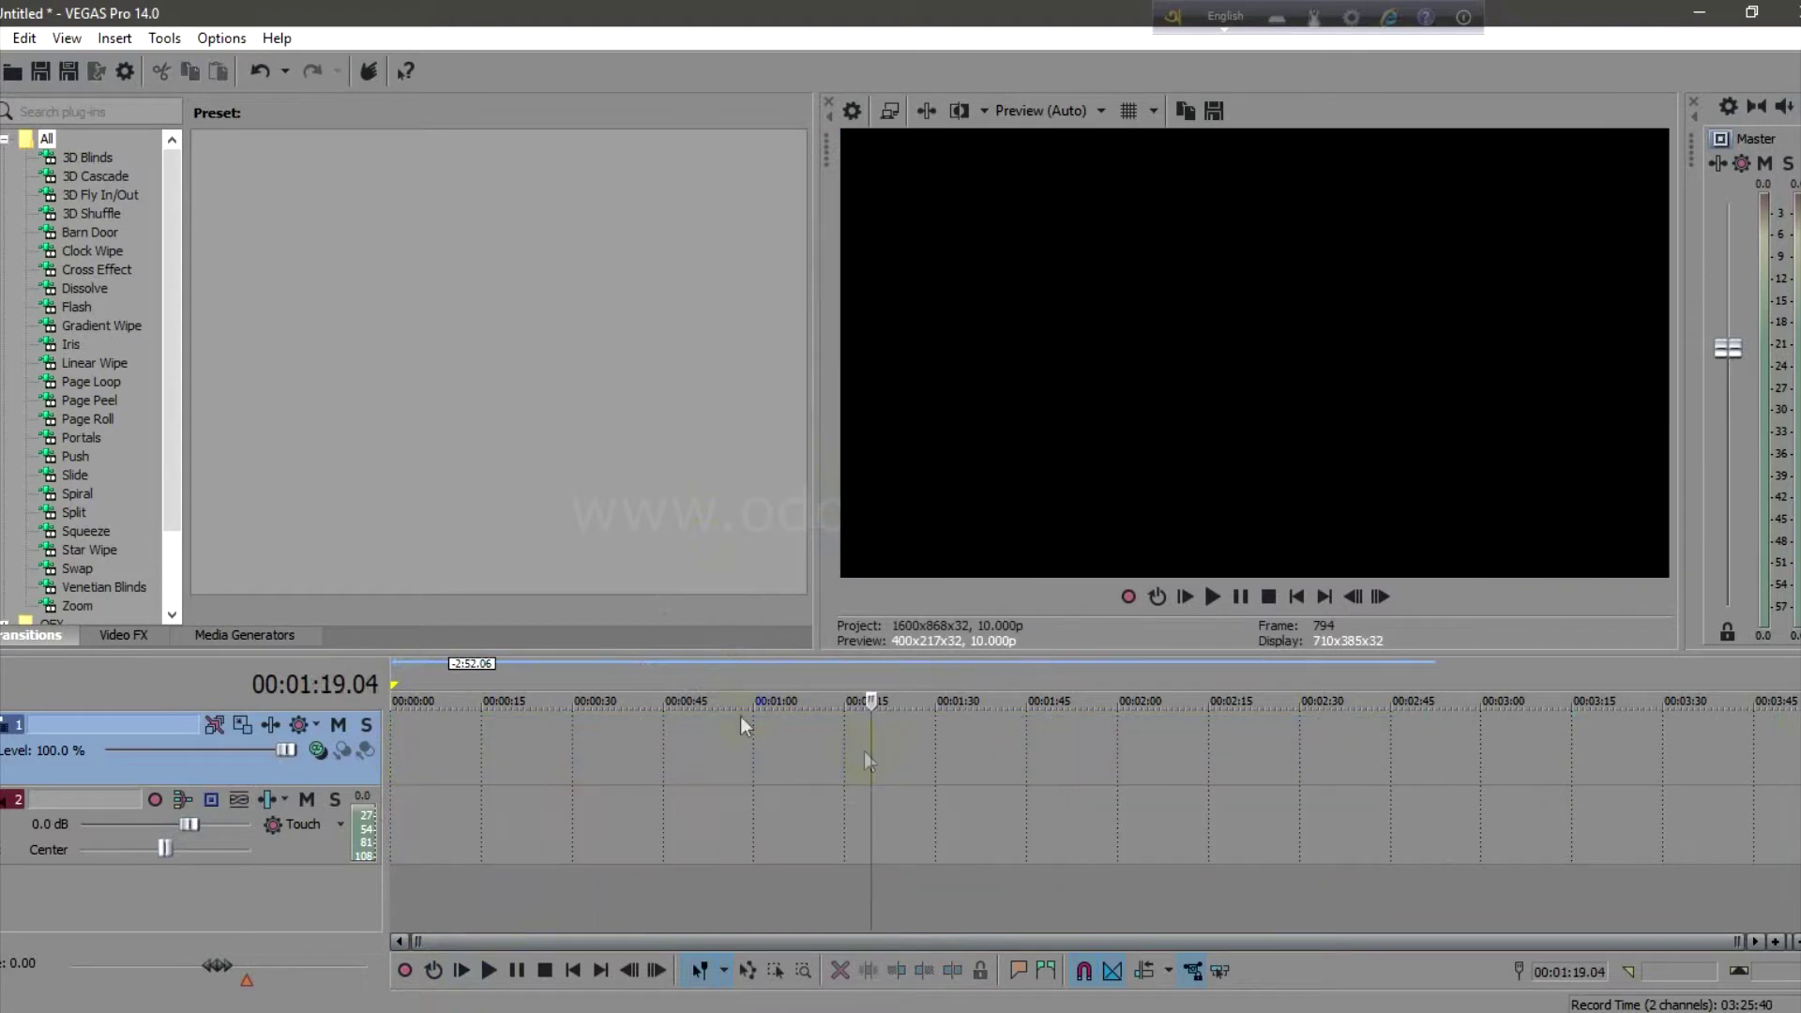
Step: Start opening a media file and browse from drive D: through all-company, odommo24 and all-course into fiverr
click(4, 37)
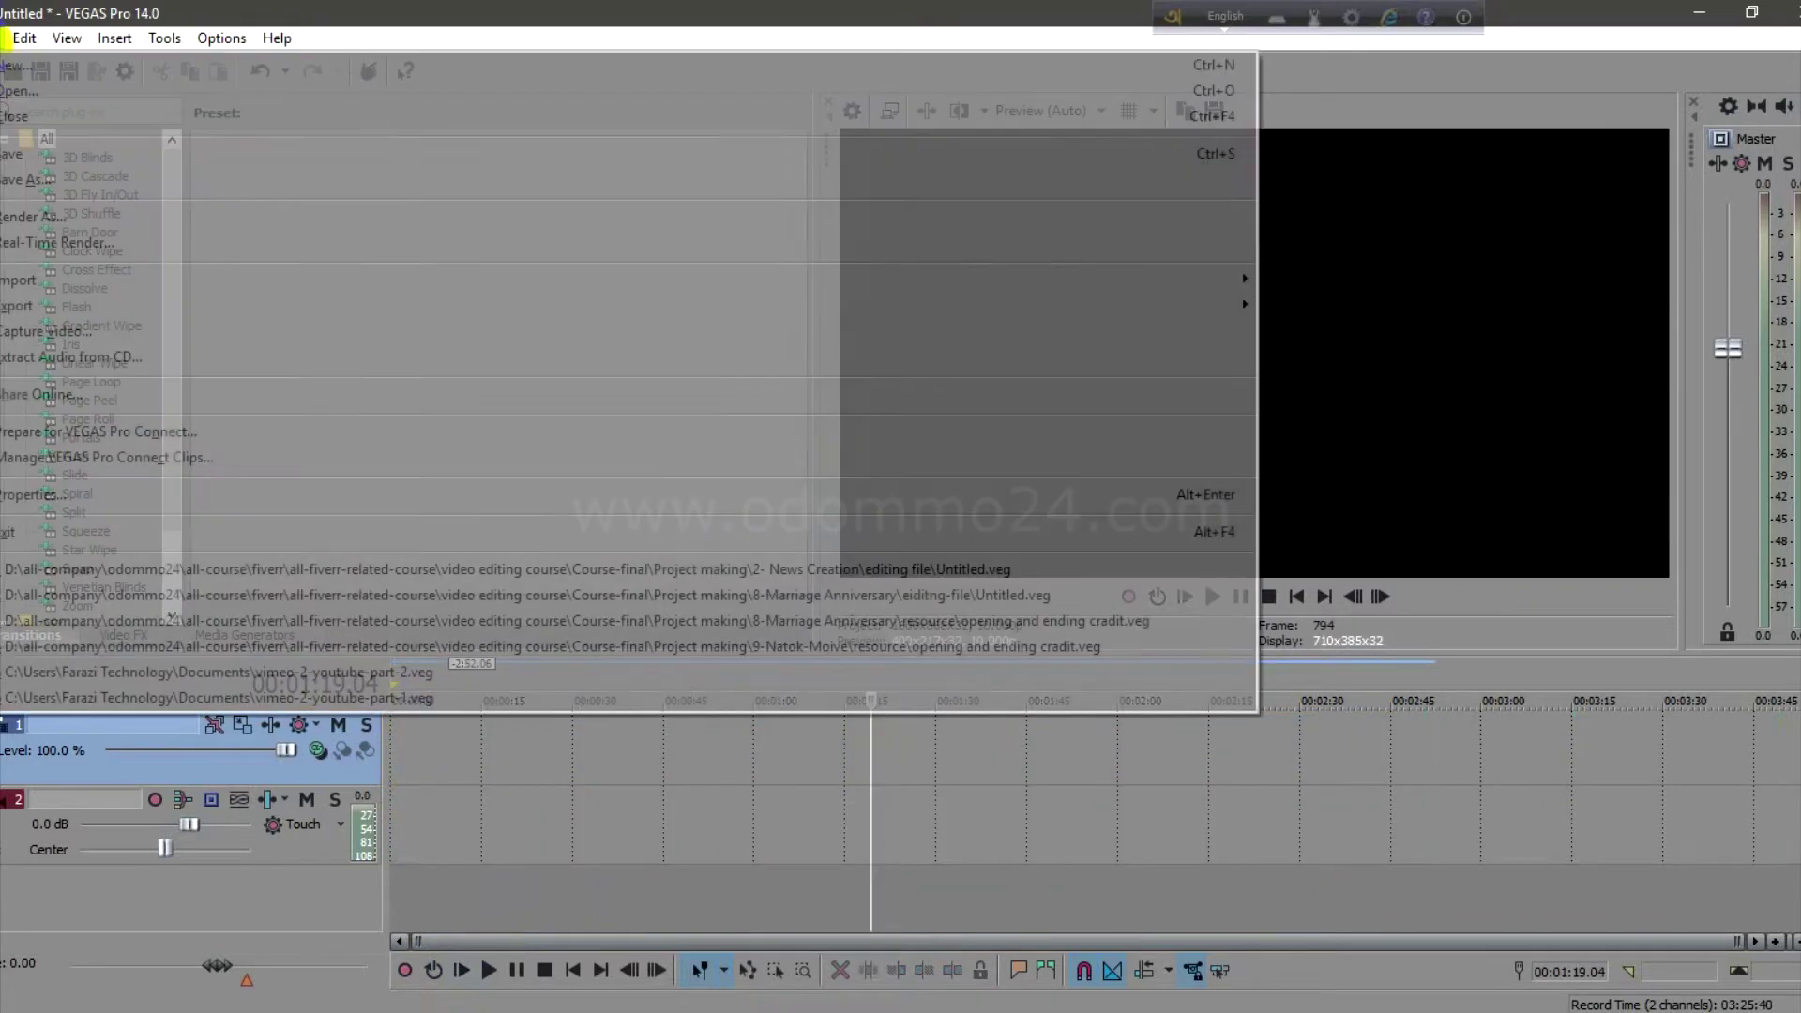
click(11, 91)
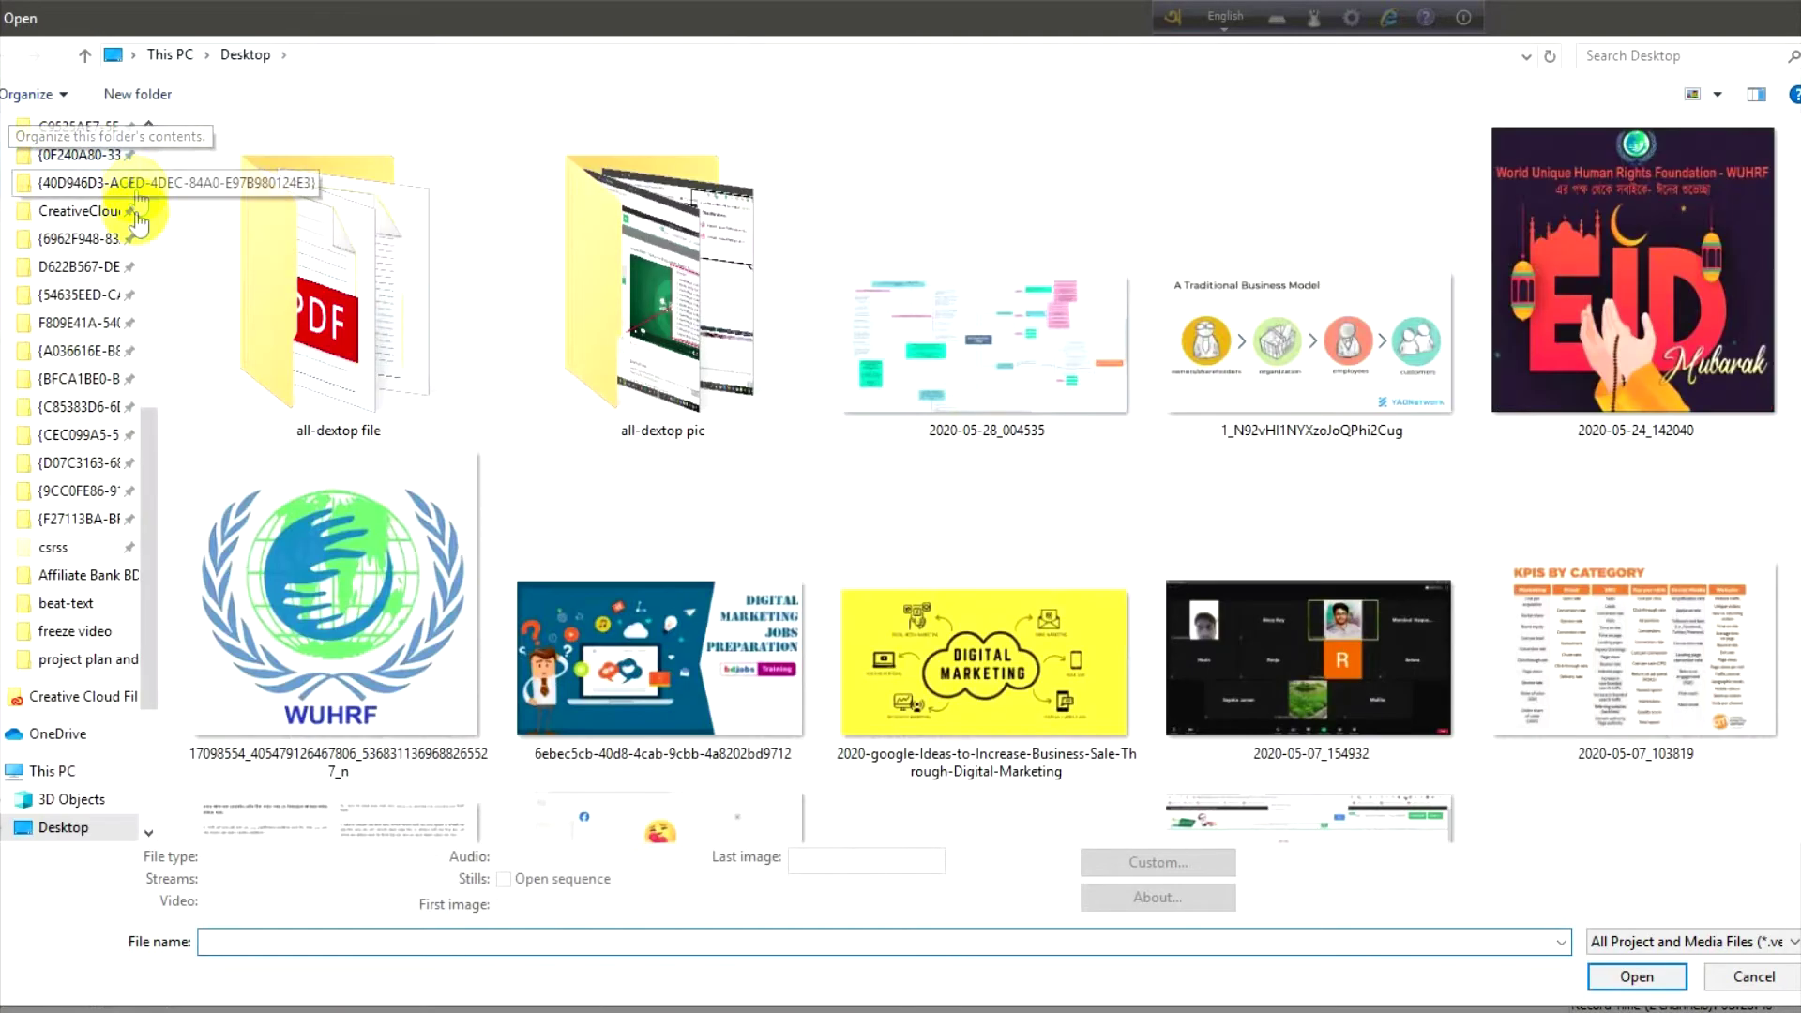
scroll(28, 750, down, 3)
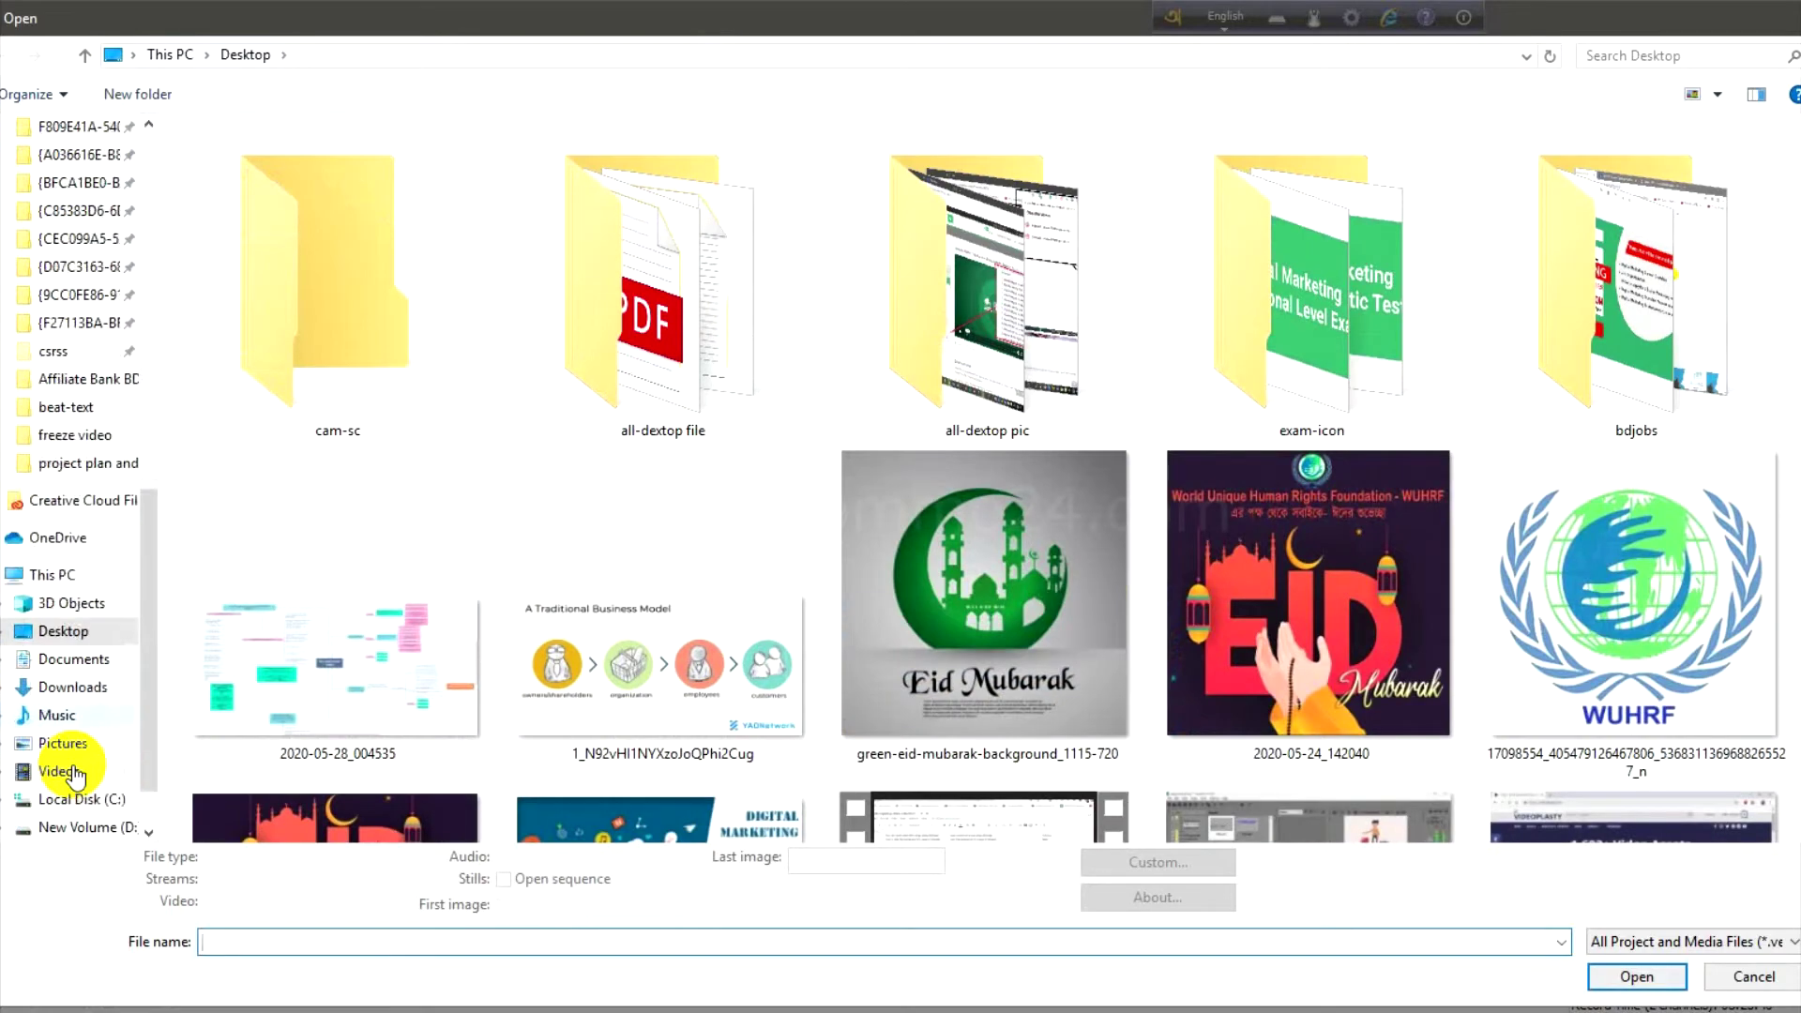
scroll(75, 773, down, 1)
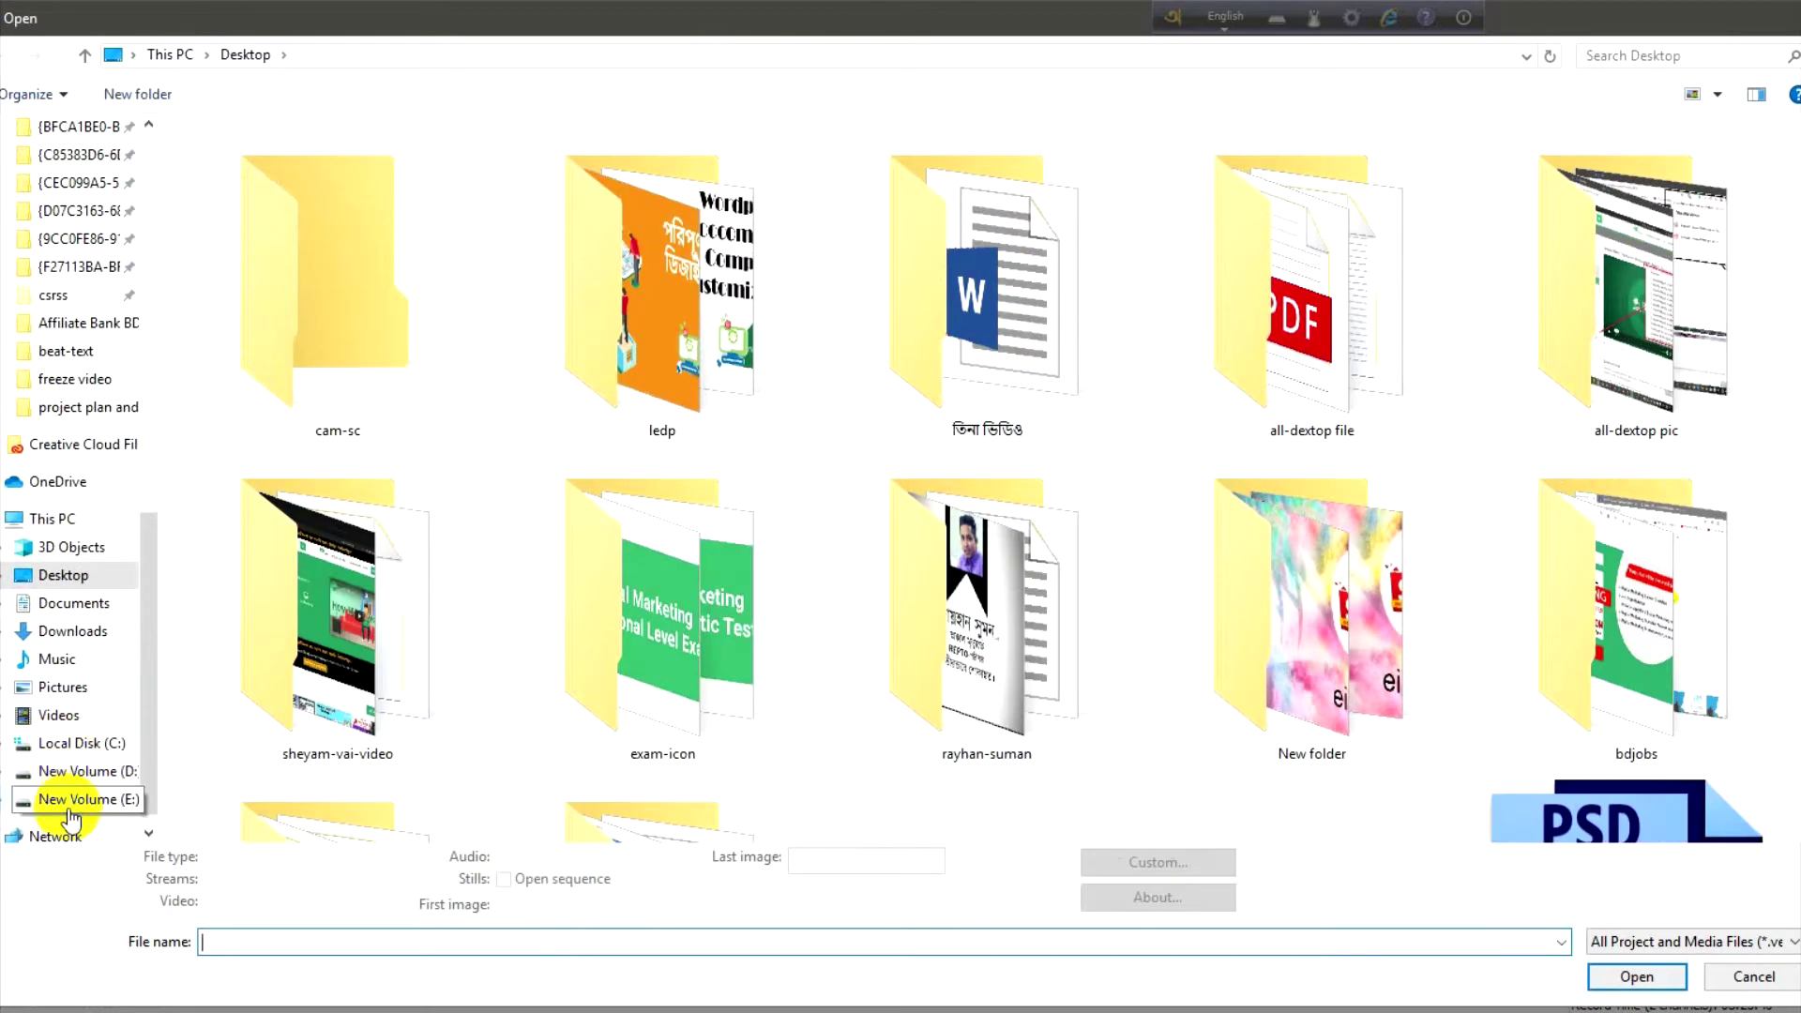
click(80, 771)
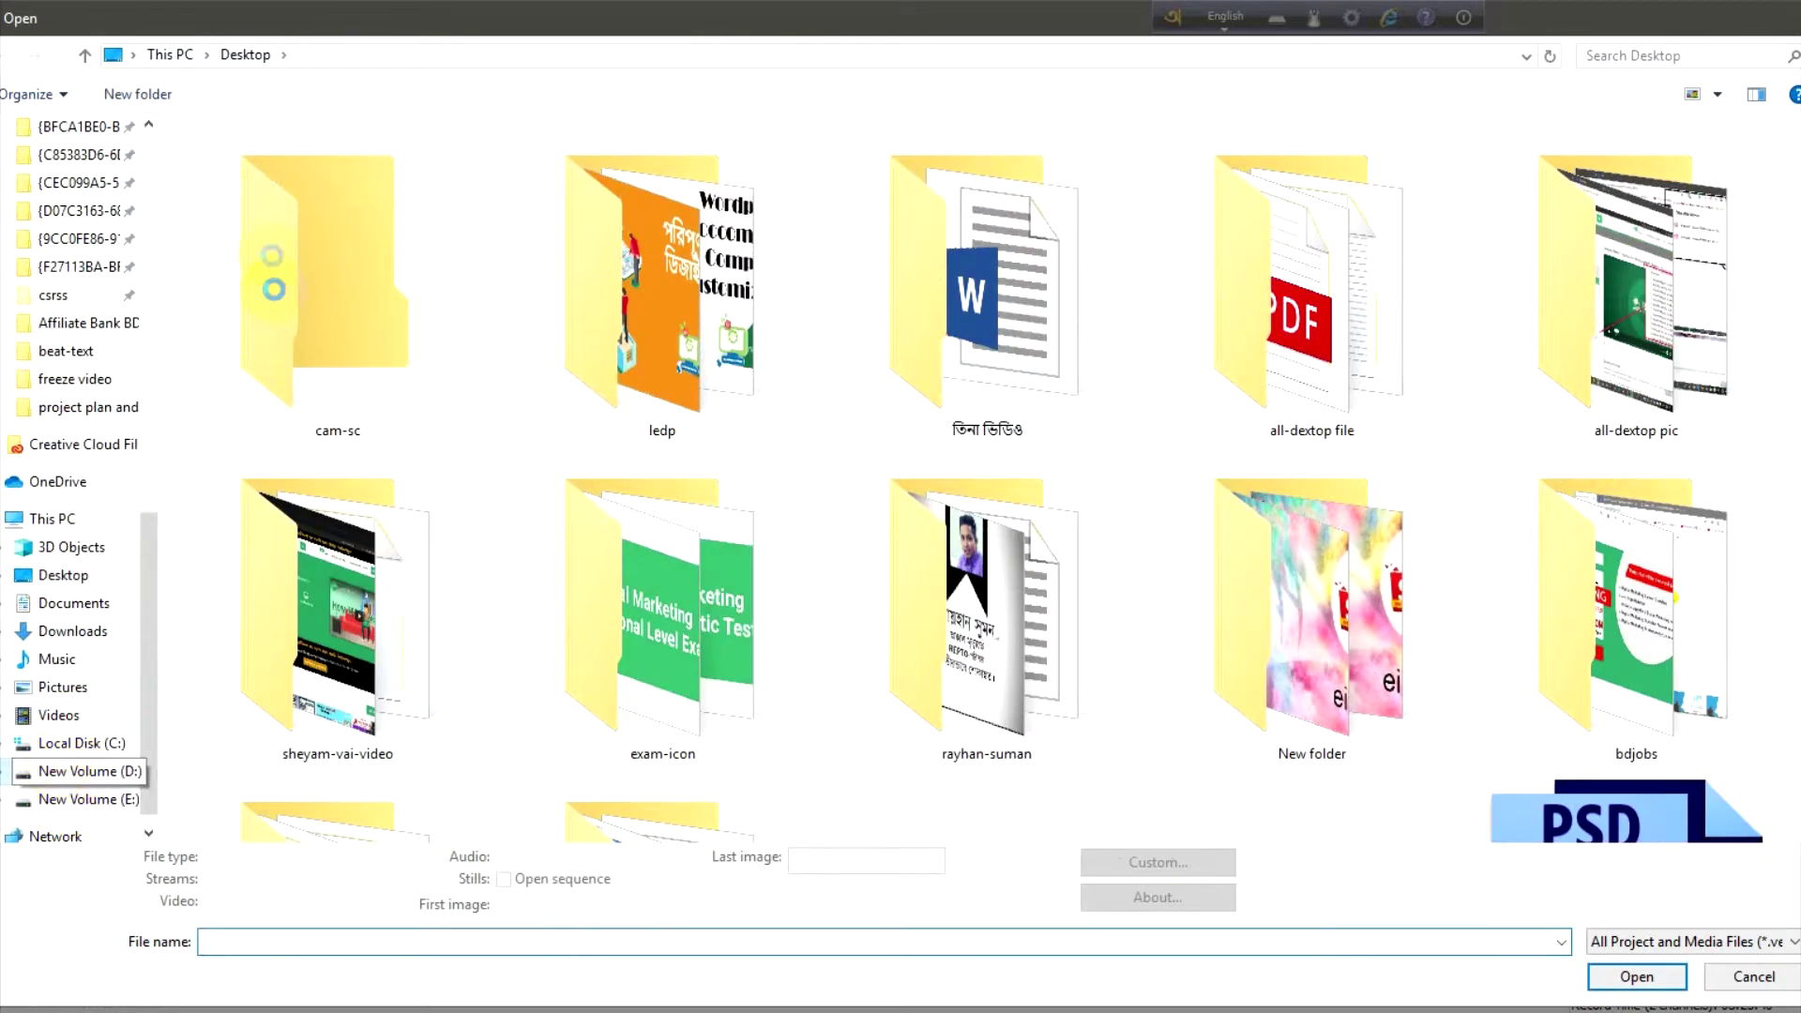
double_click(266, 228)
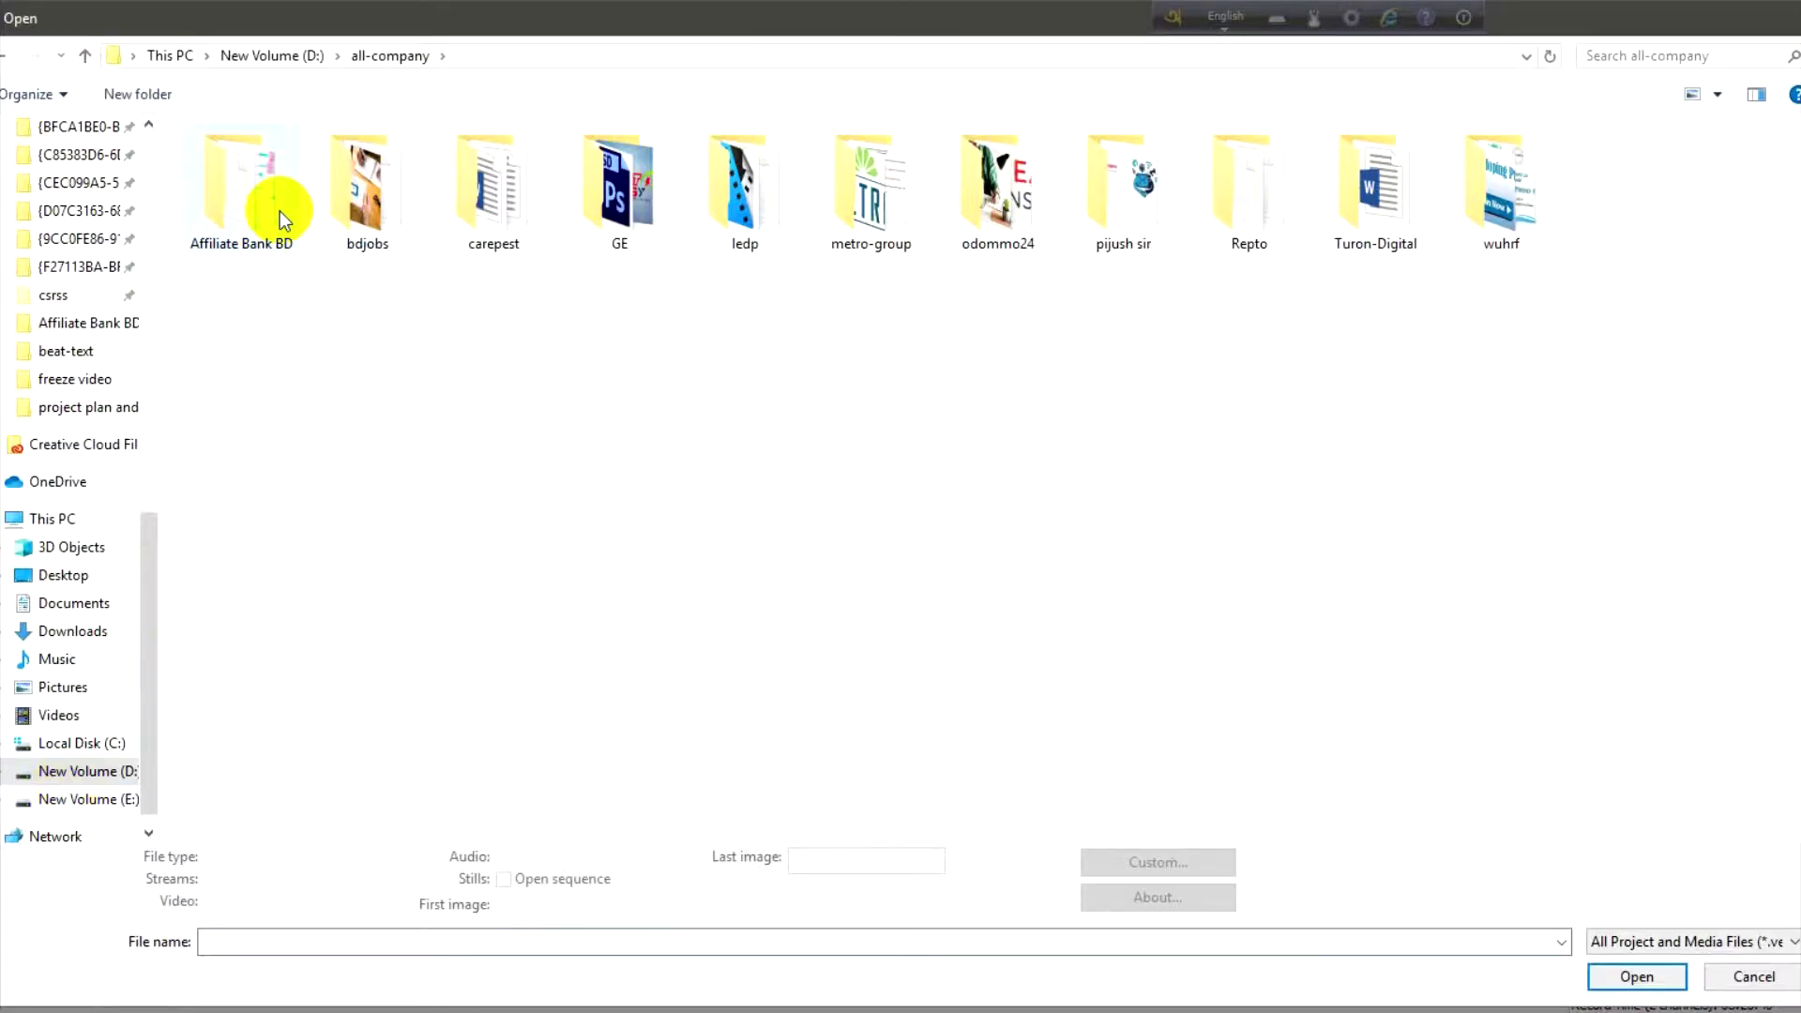
double_click(1004, 211)
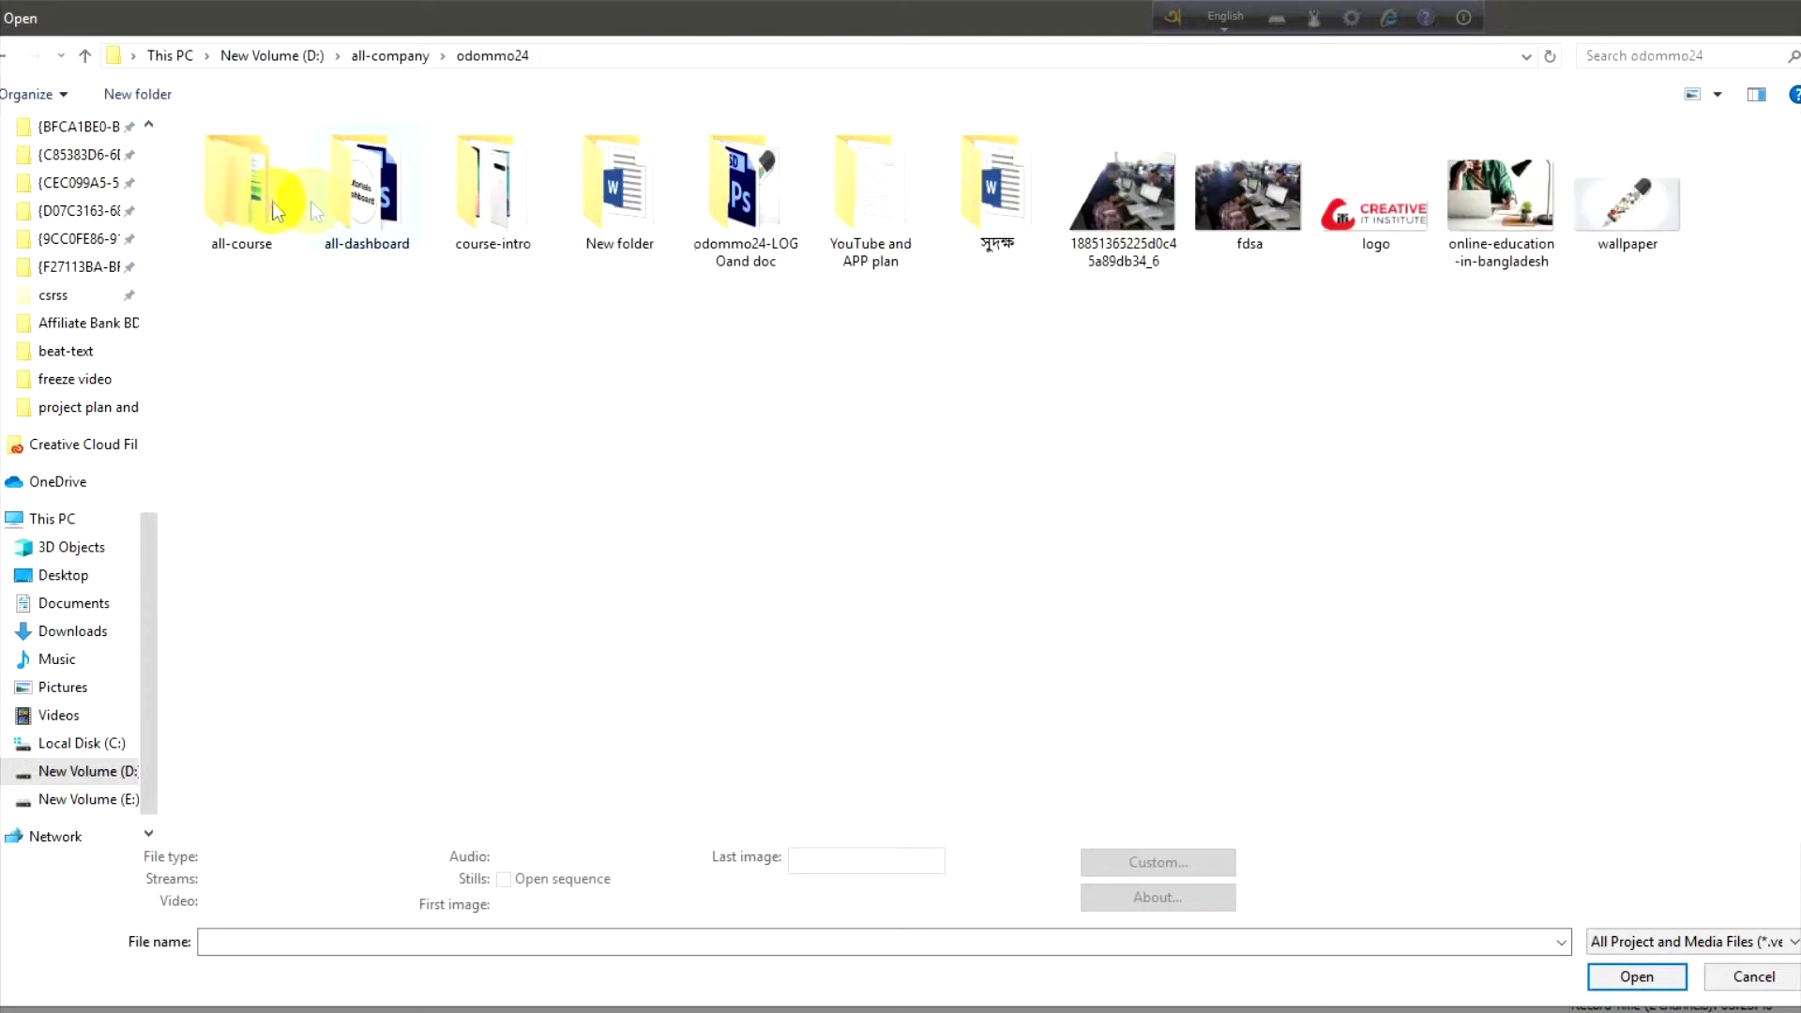
double_click(267, 205)
click(503, 194)
double_click(503, 194)
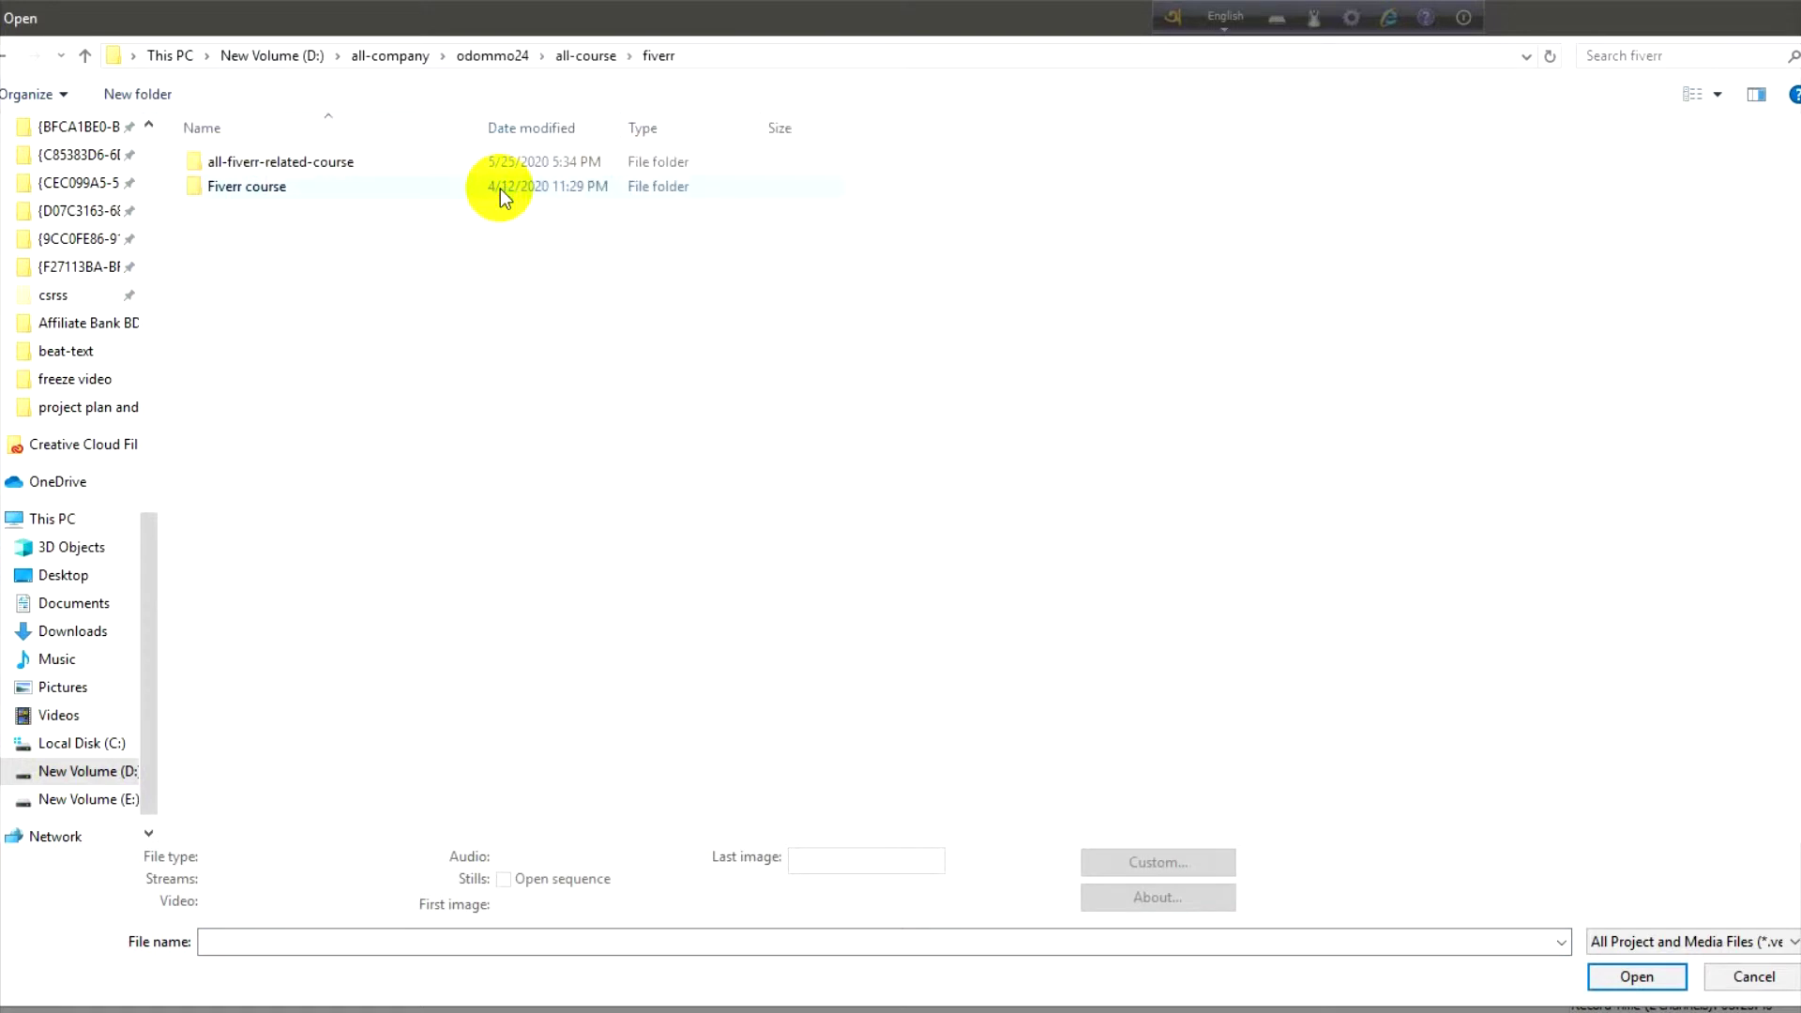
Step: Continue through Course-final, Project making, 4- Music video and resource to music-video-casestudy, and open videoplayback
click(305, 167)
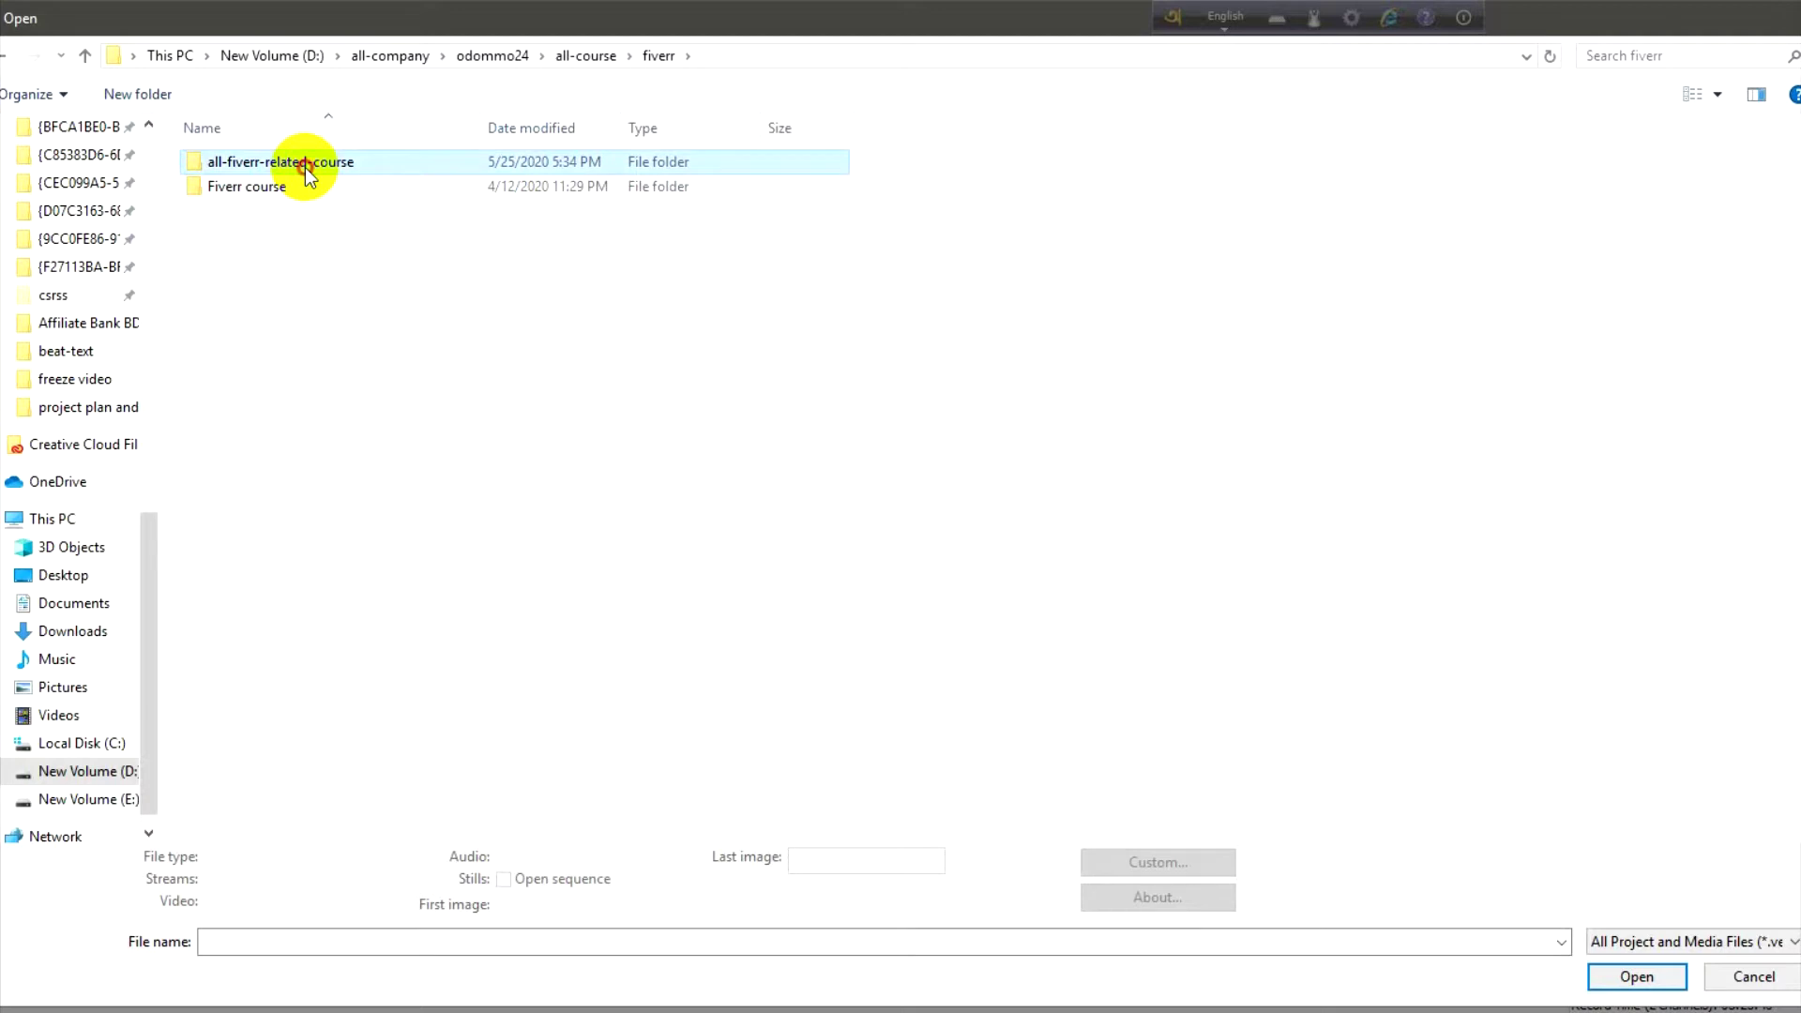
double_click(306, 167)
click(753, 212)
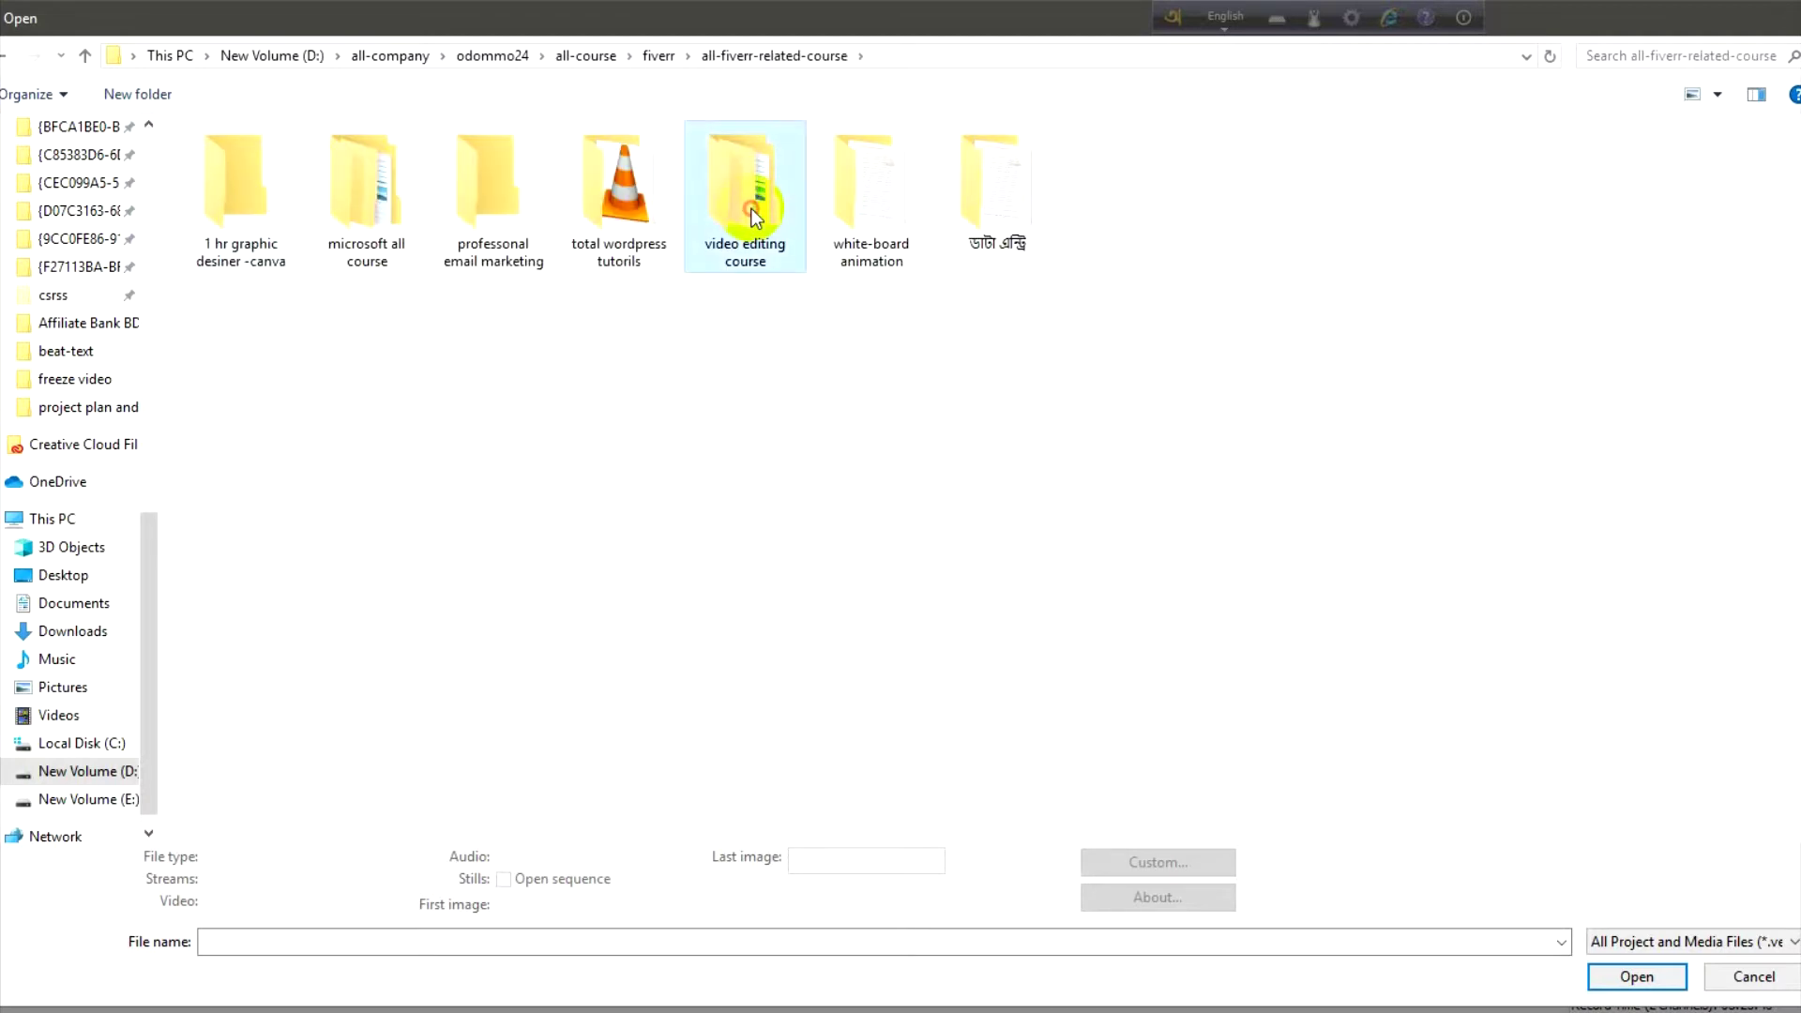
double_click(753, 212)
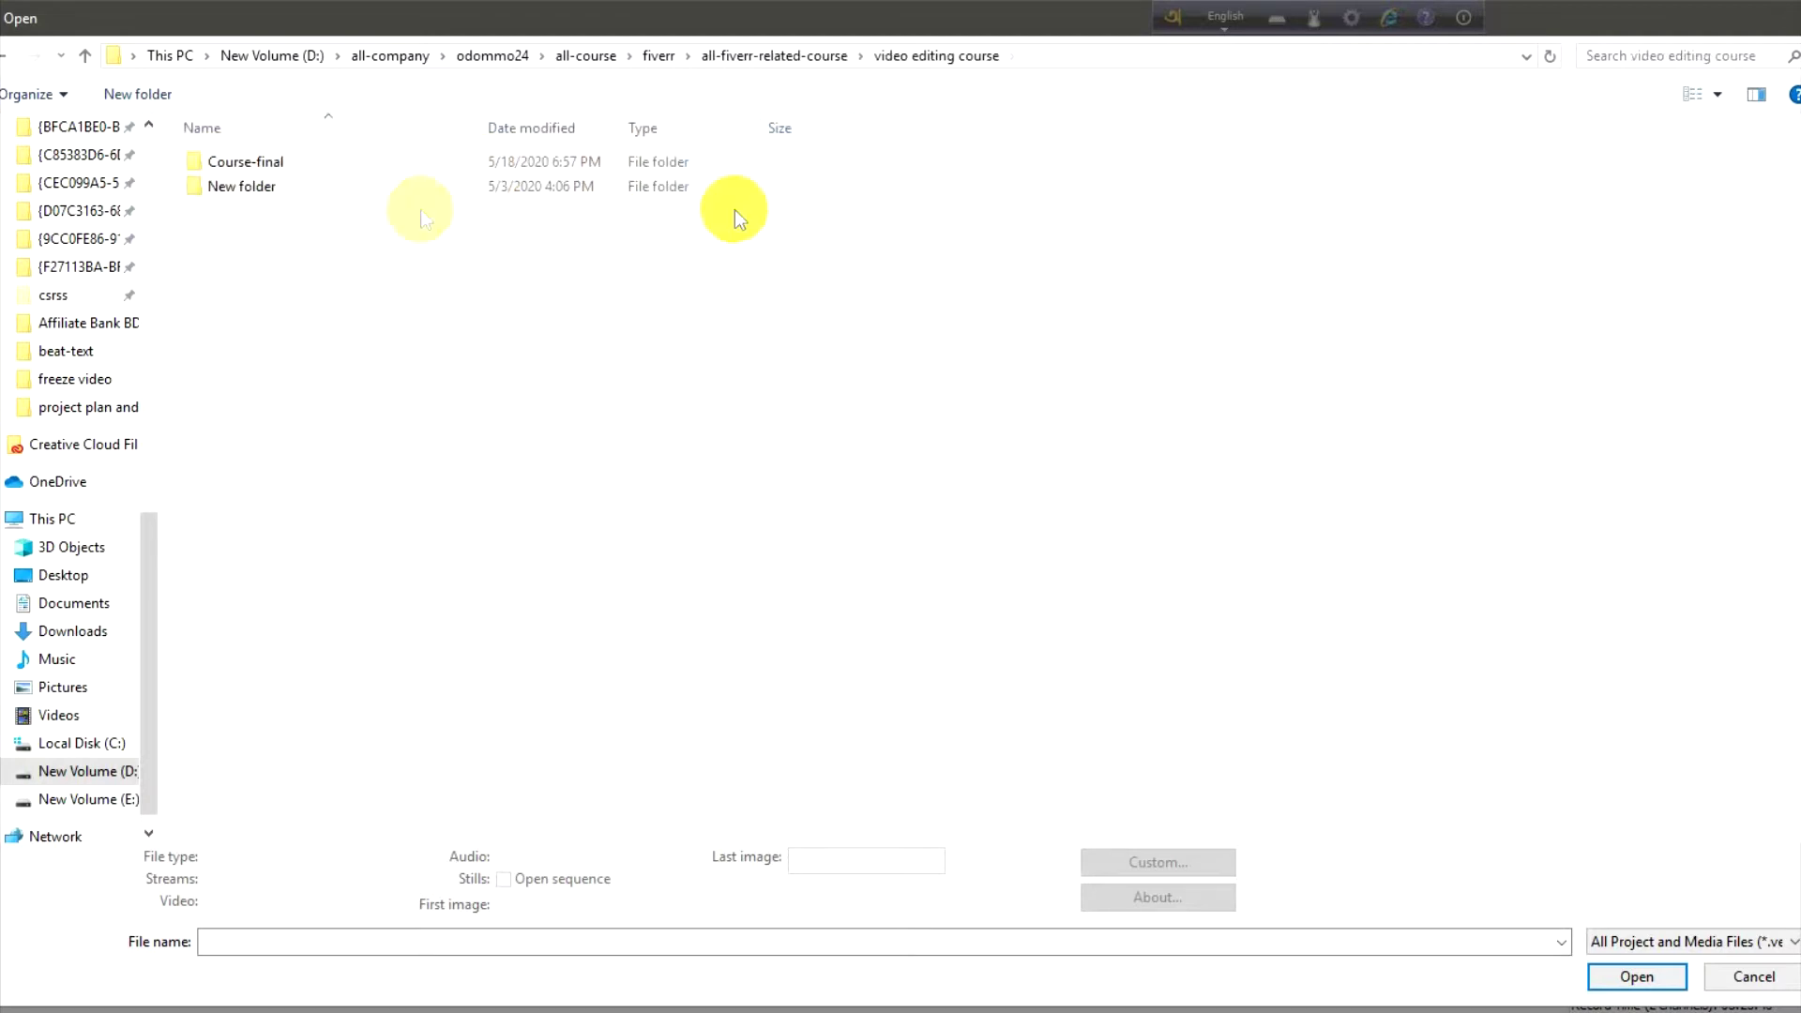
double_click(251, 193)
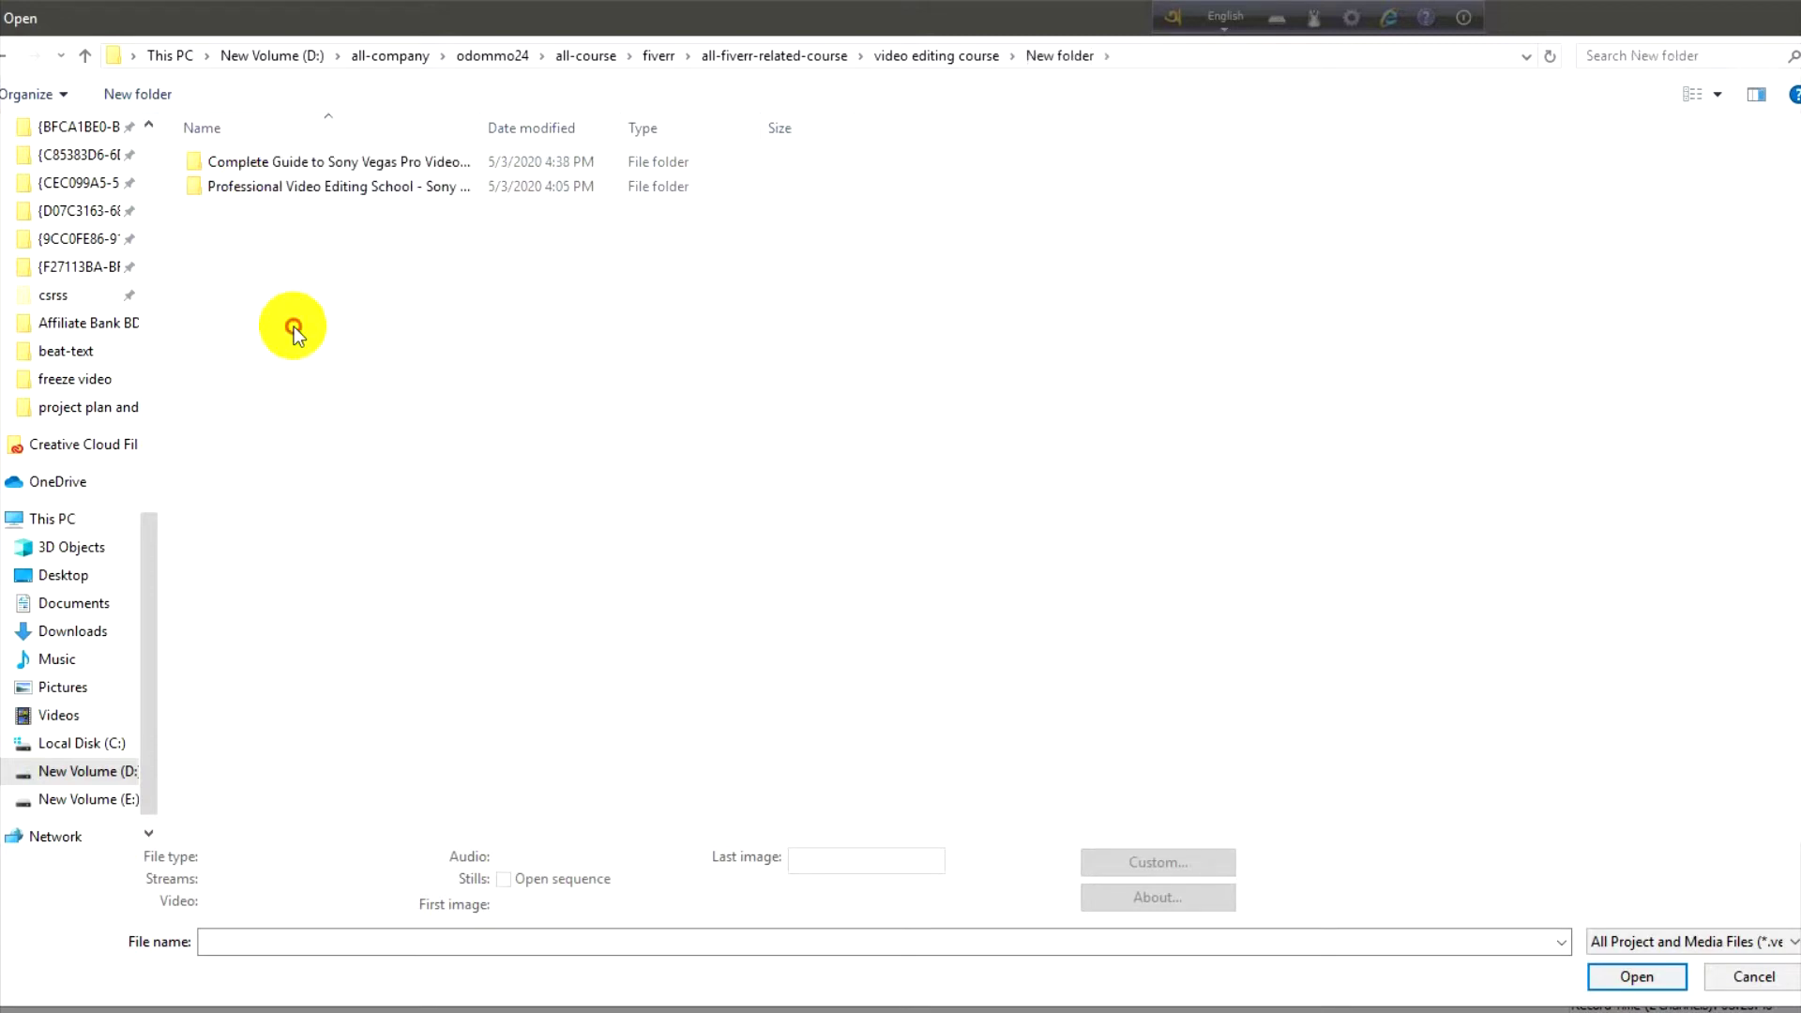
key(alt+Left)
double_click(239, 161)
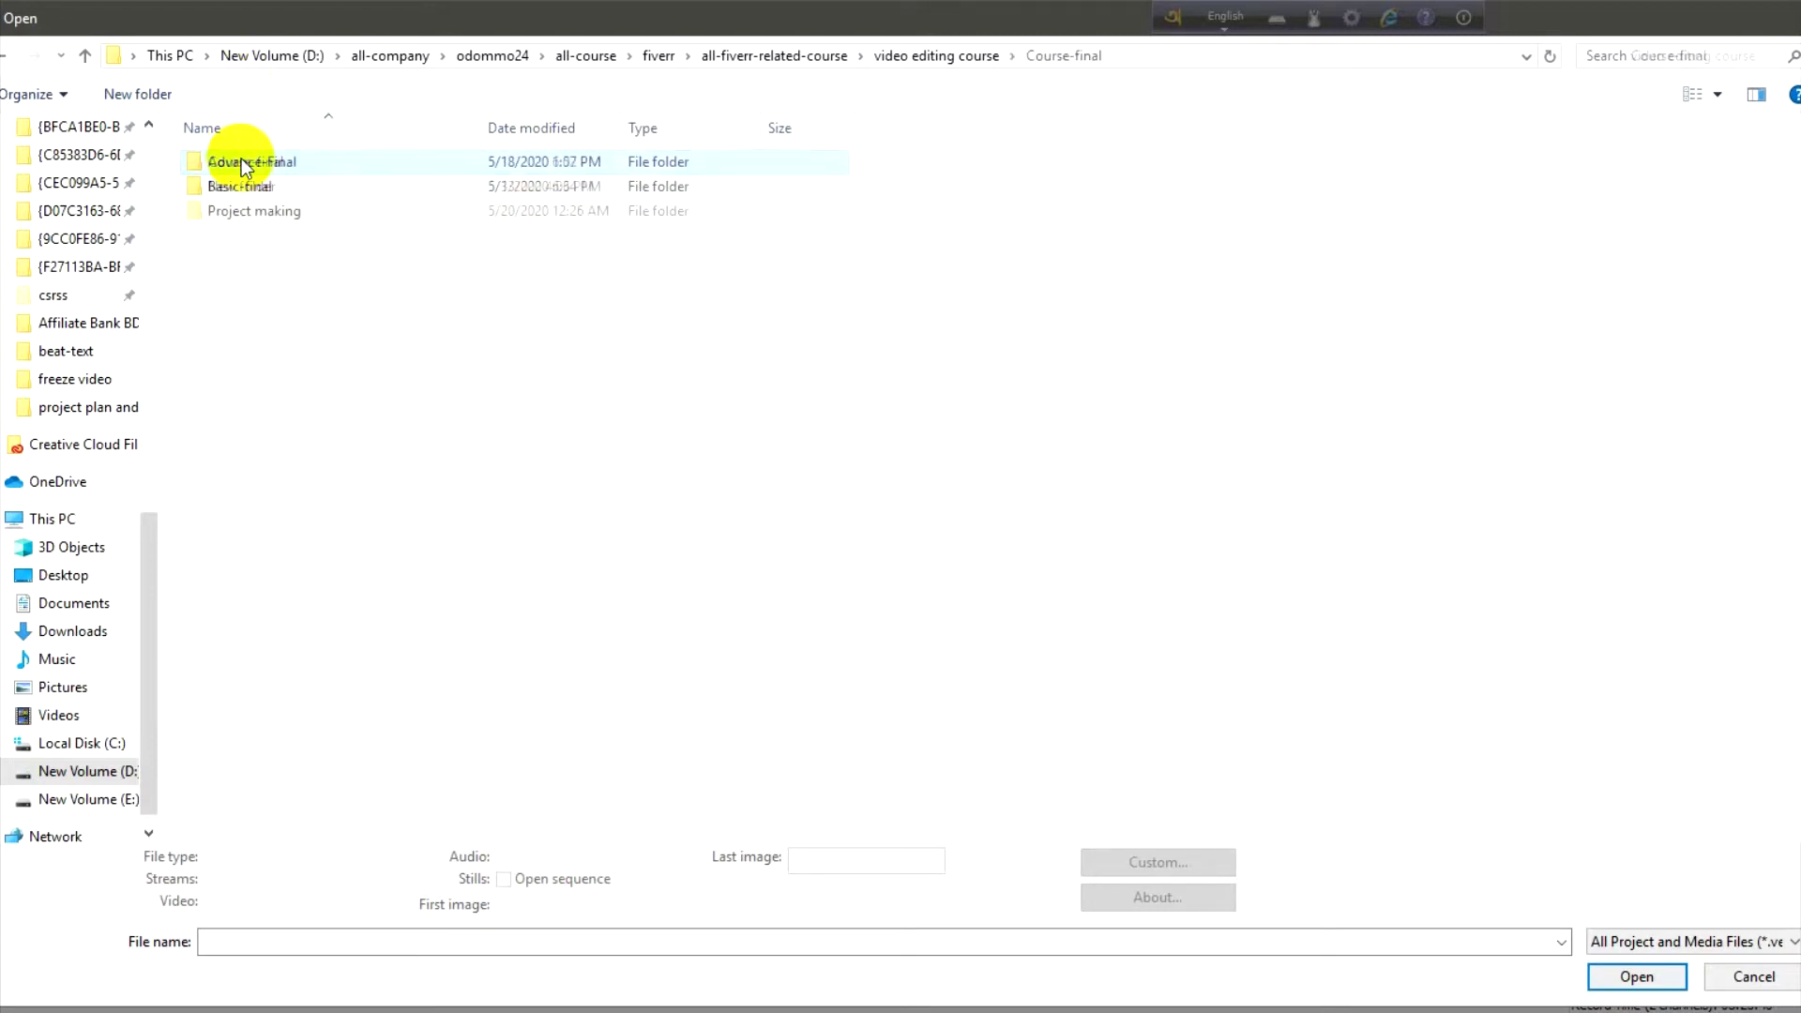
double_click(267, 218)
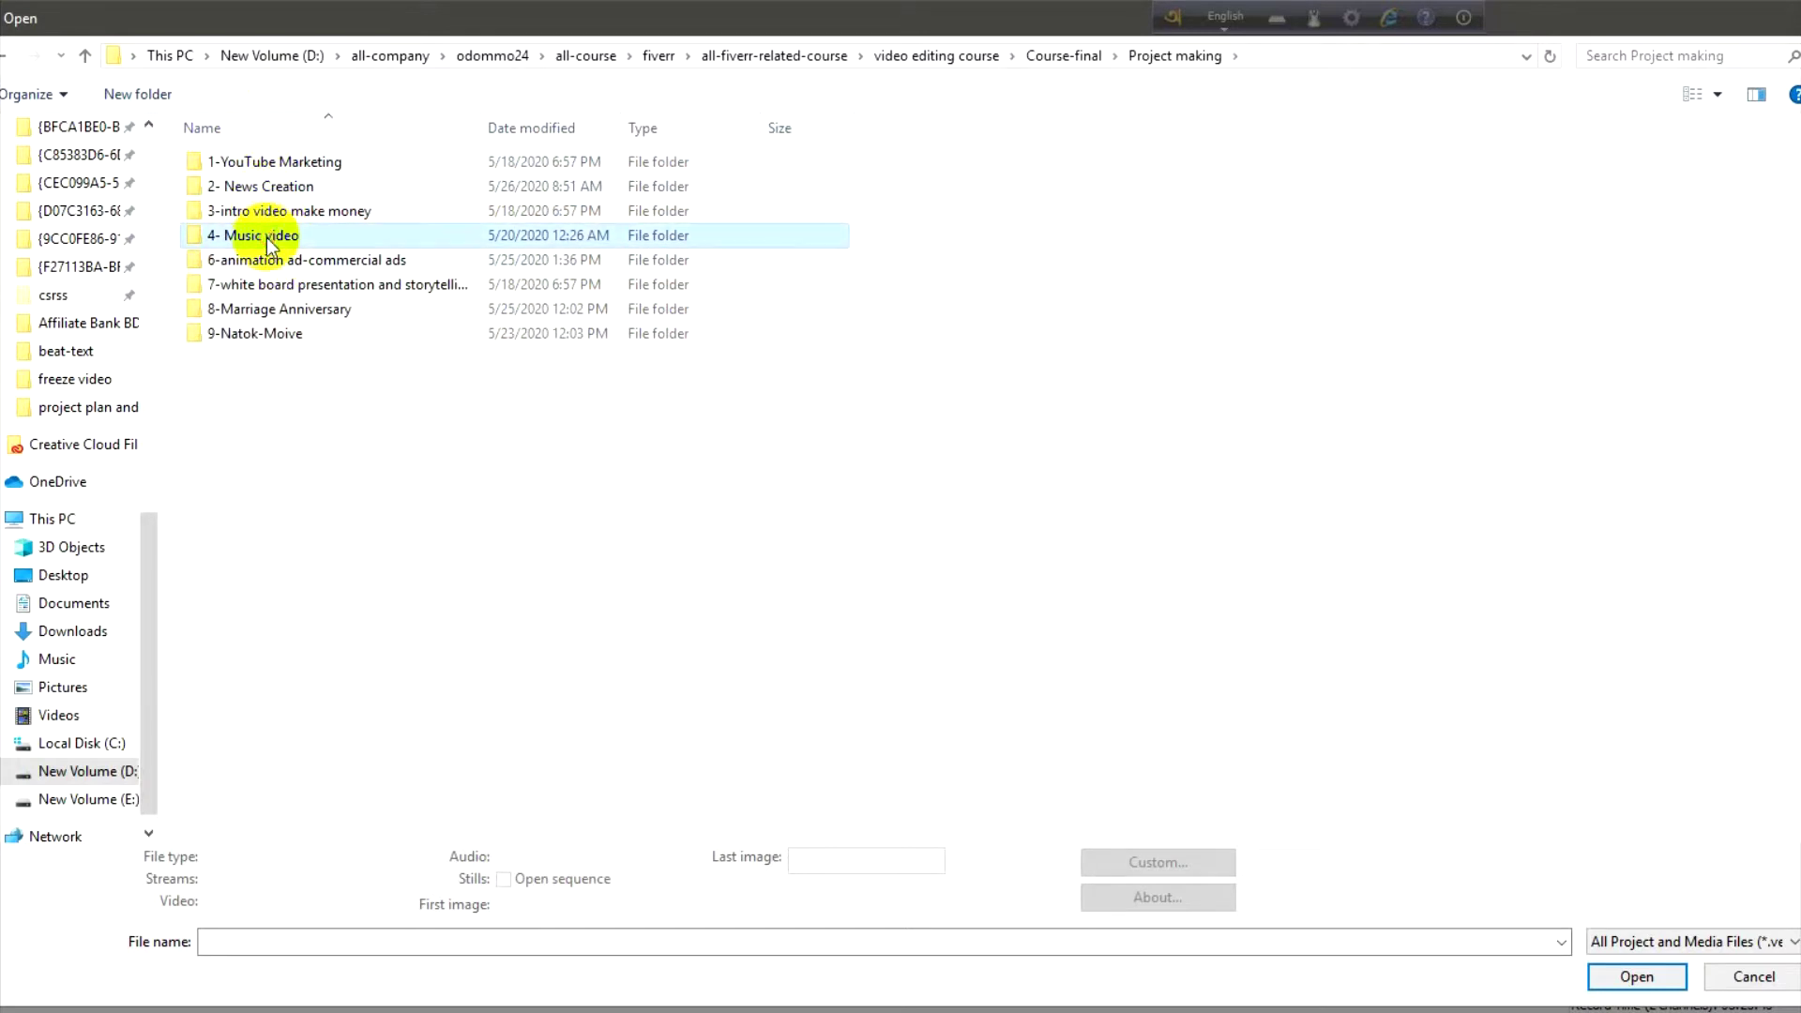
double_click(261, 236)
double_click(234, 161)
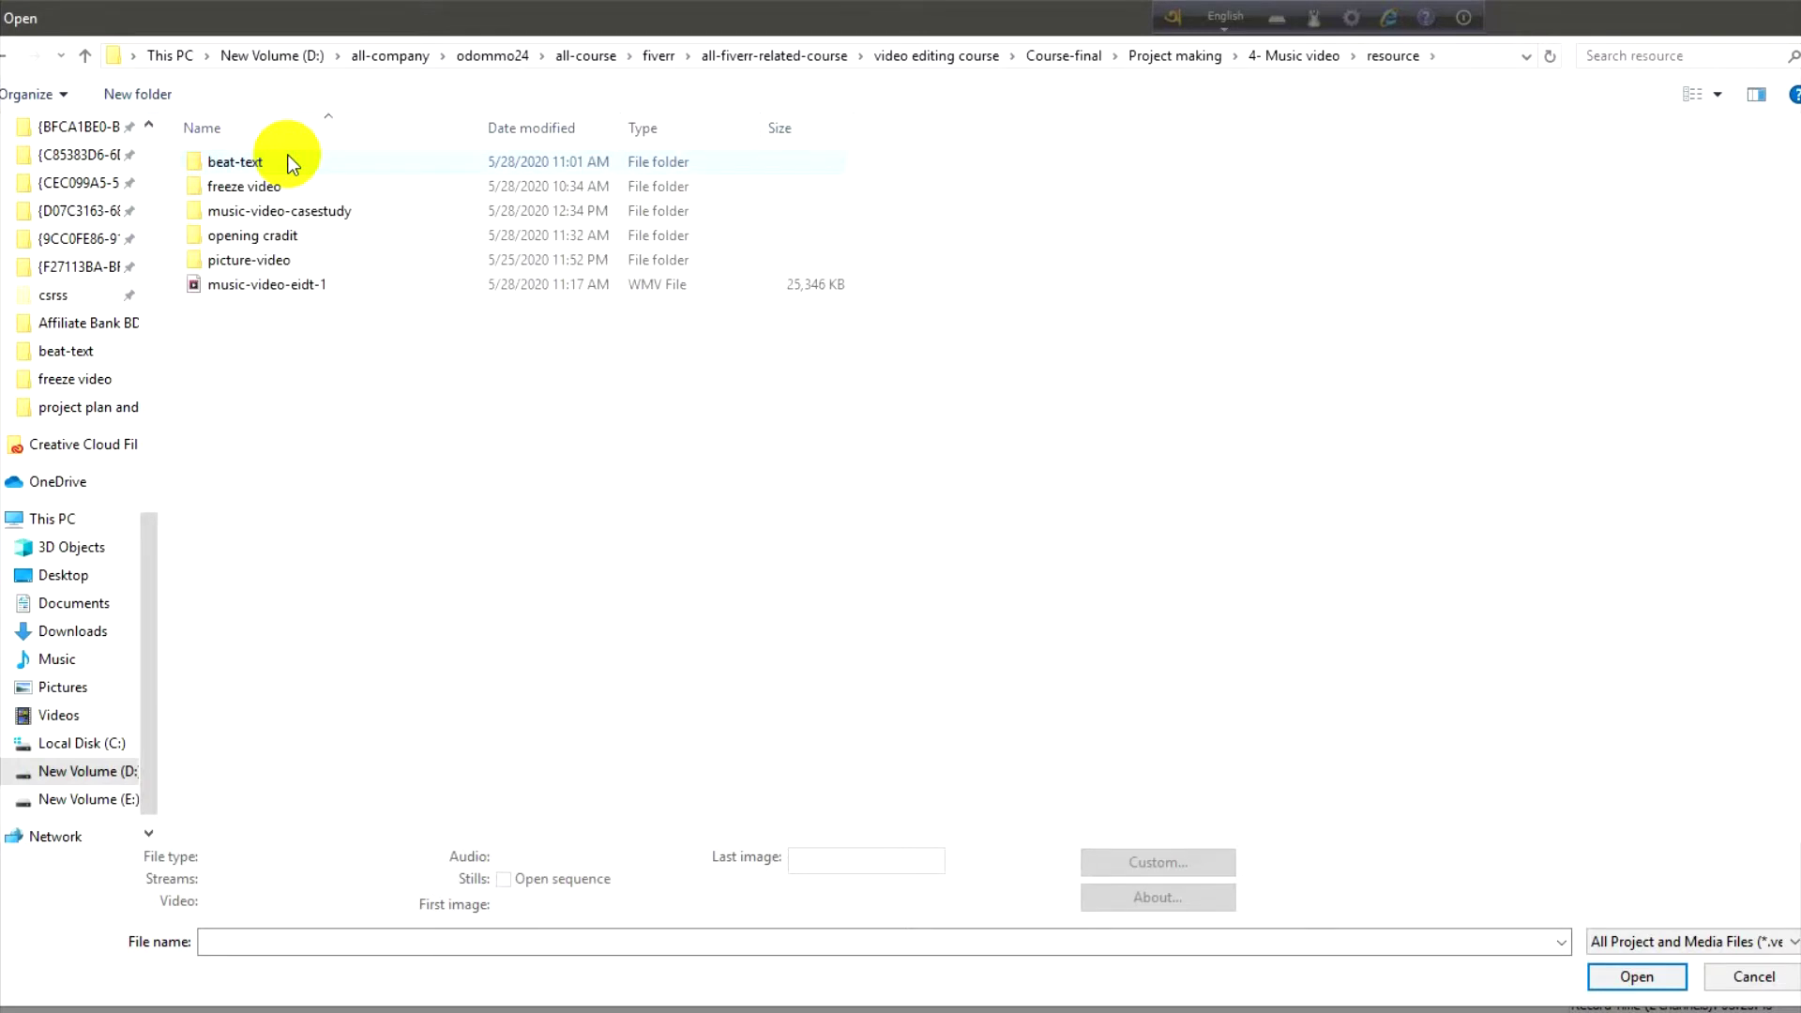
double_click(336, 213)
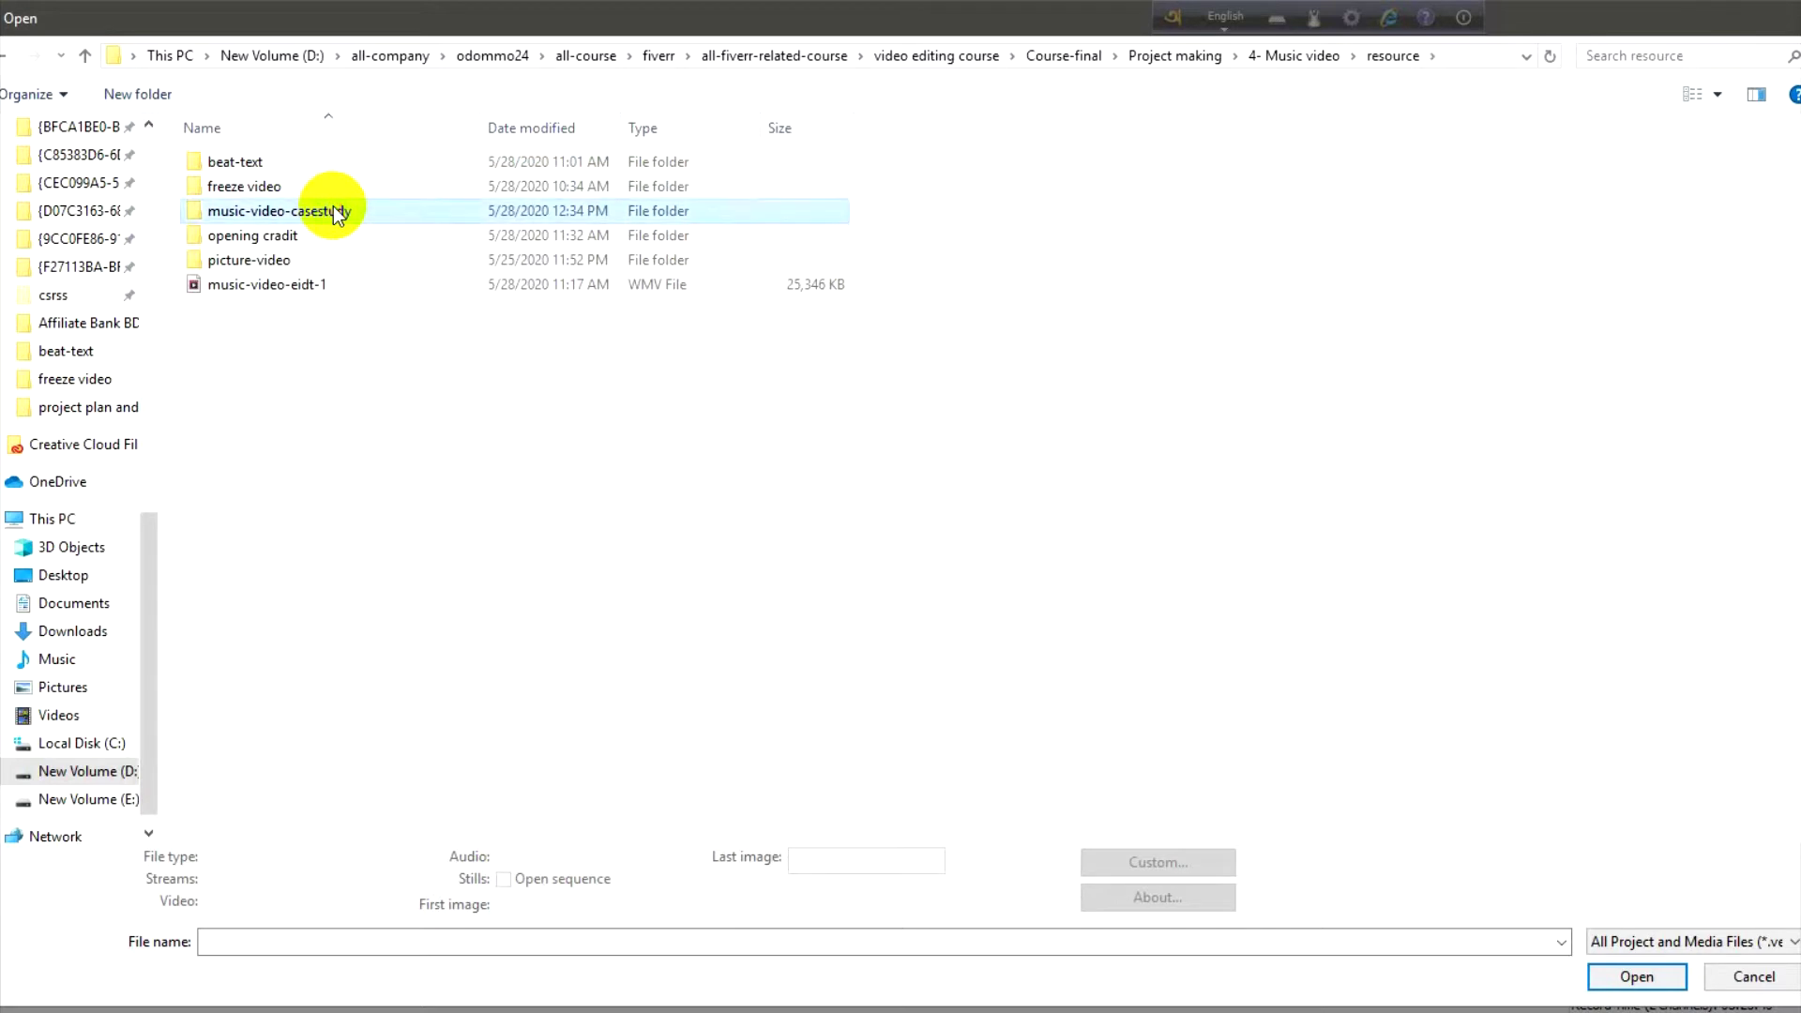
click(241, 197)
click(1630, 971)
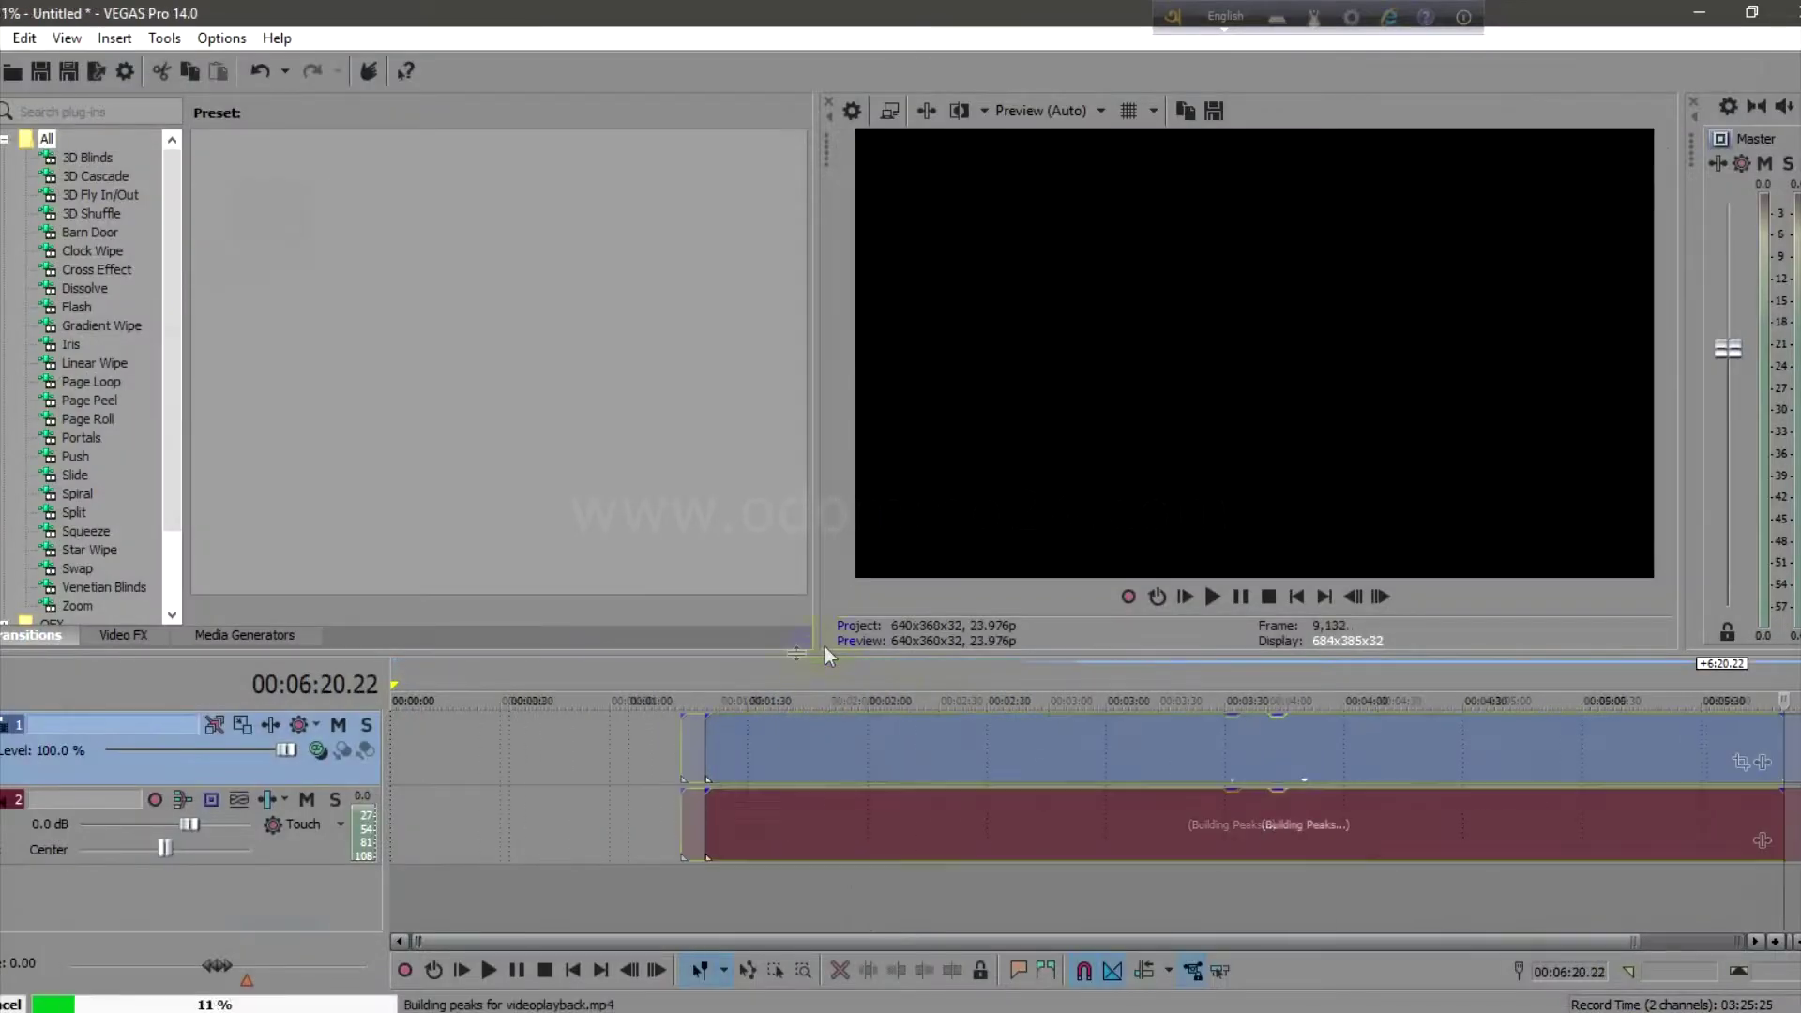
Step: Place videoplayback at the timeline start and split it at 01:02
drag(815, 807, 619, 754)
click(546, 758)
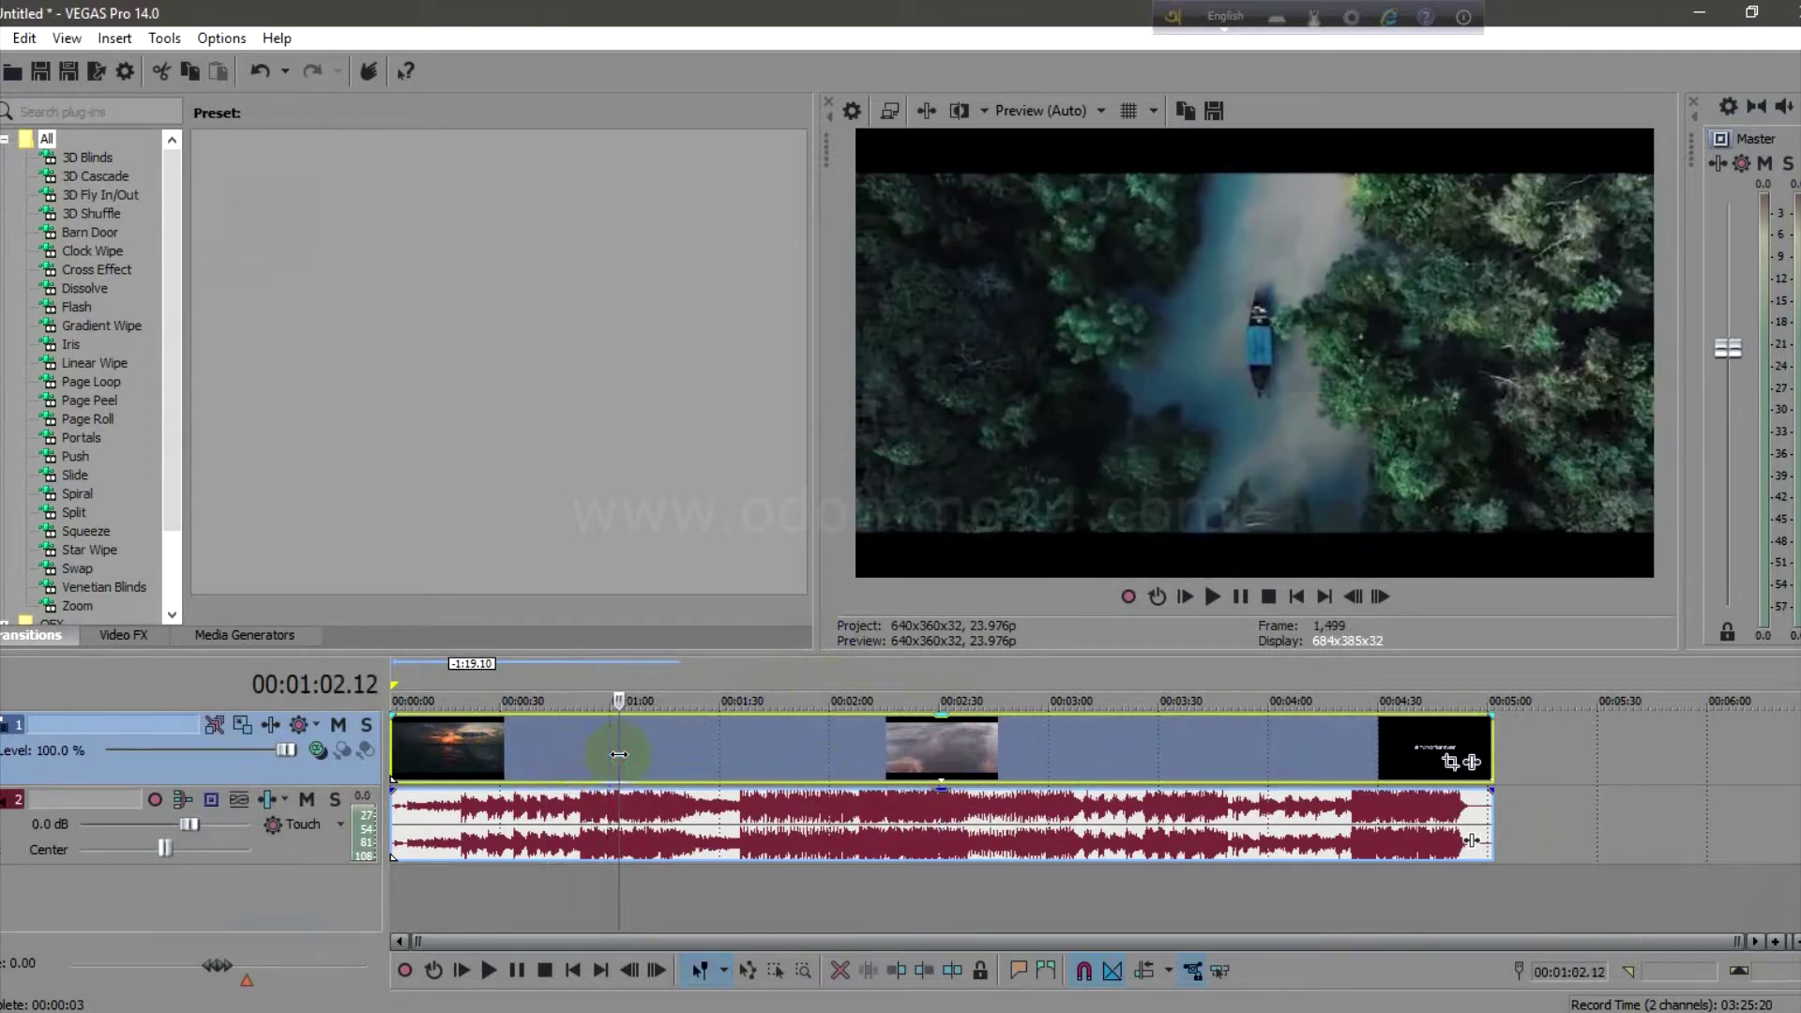
key(s)
key(d)
key(d)
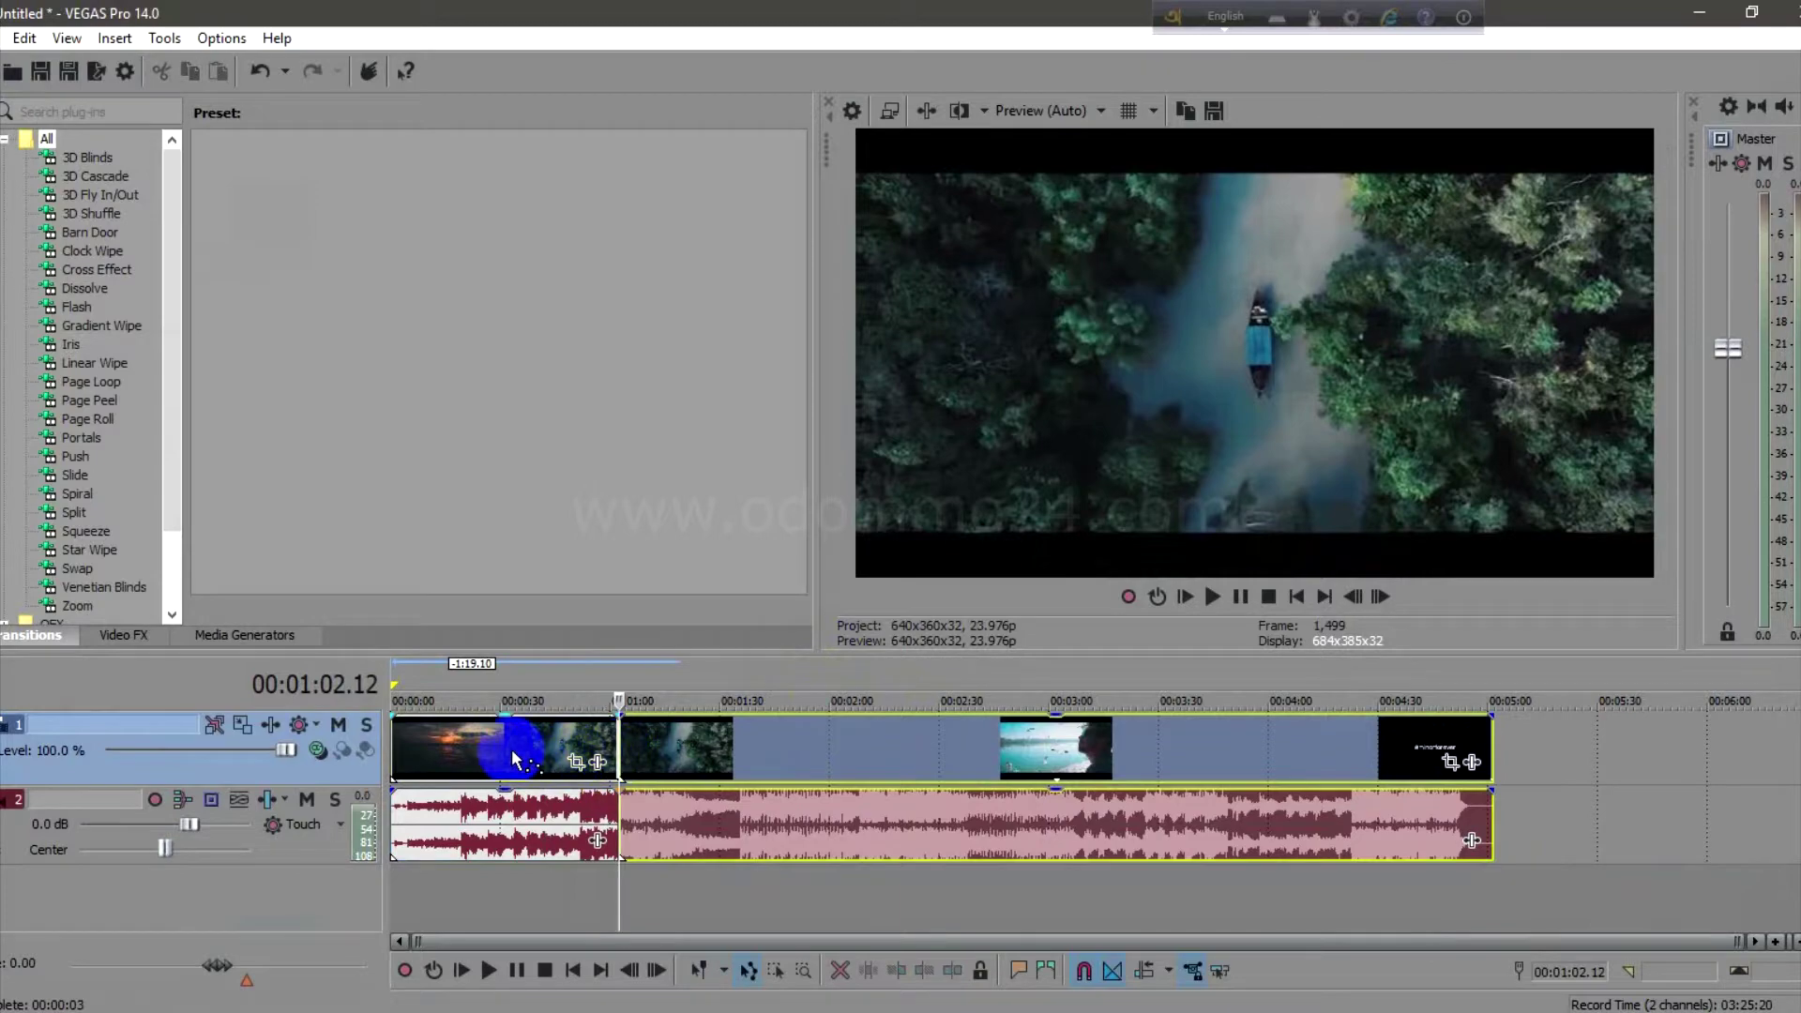
Step: Move the opening 01:02 section after the last clip and shift the rest to start at 00:00
key(d)
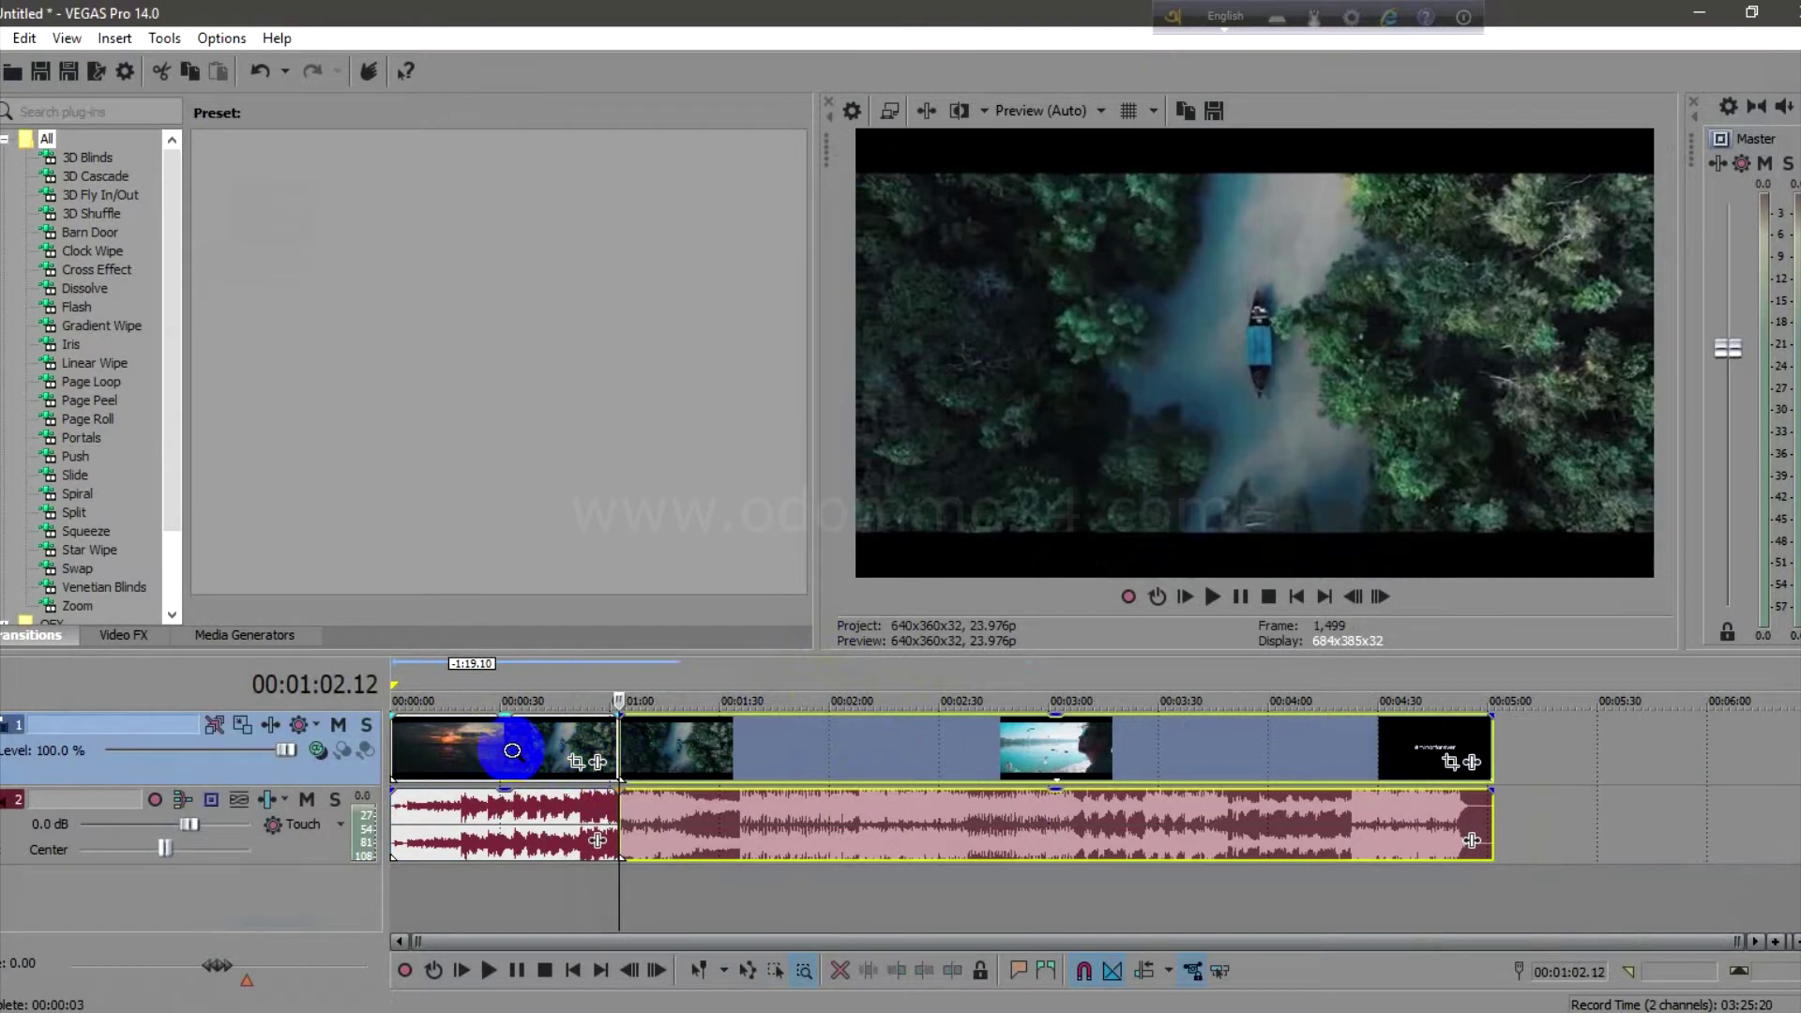
drag(514, 759, 1670, 758)
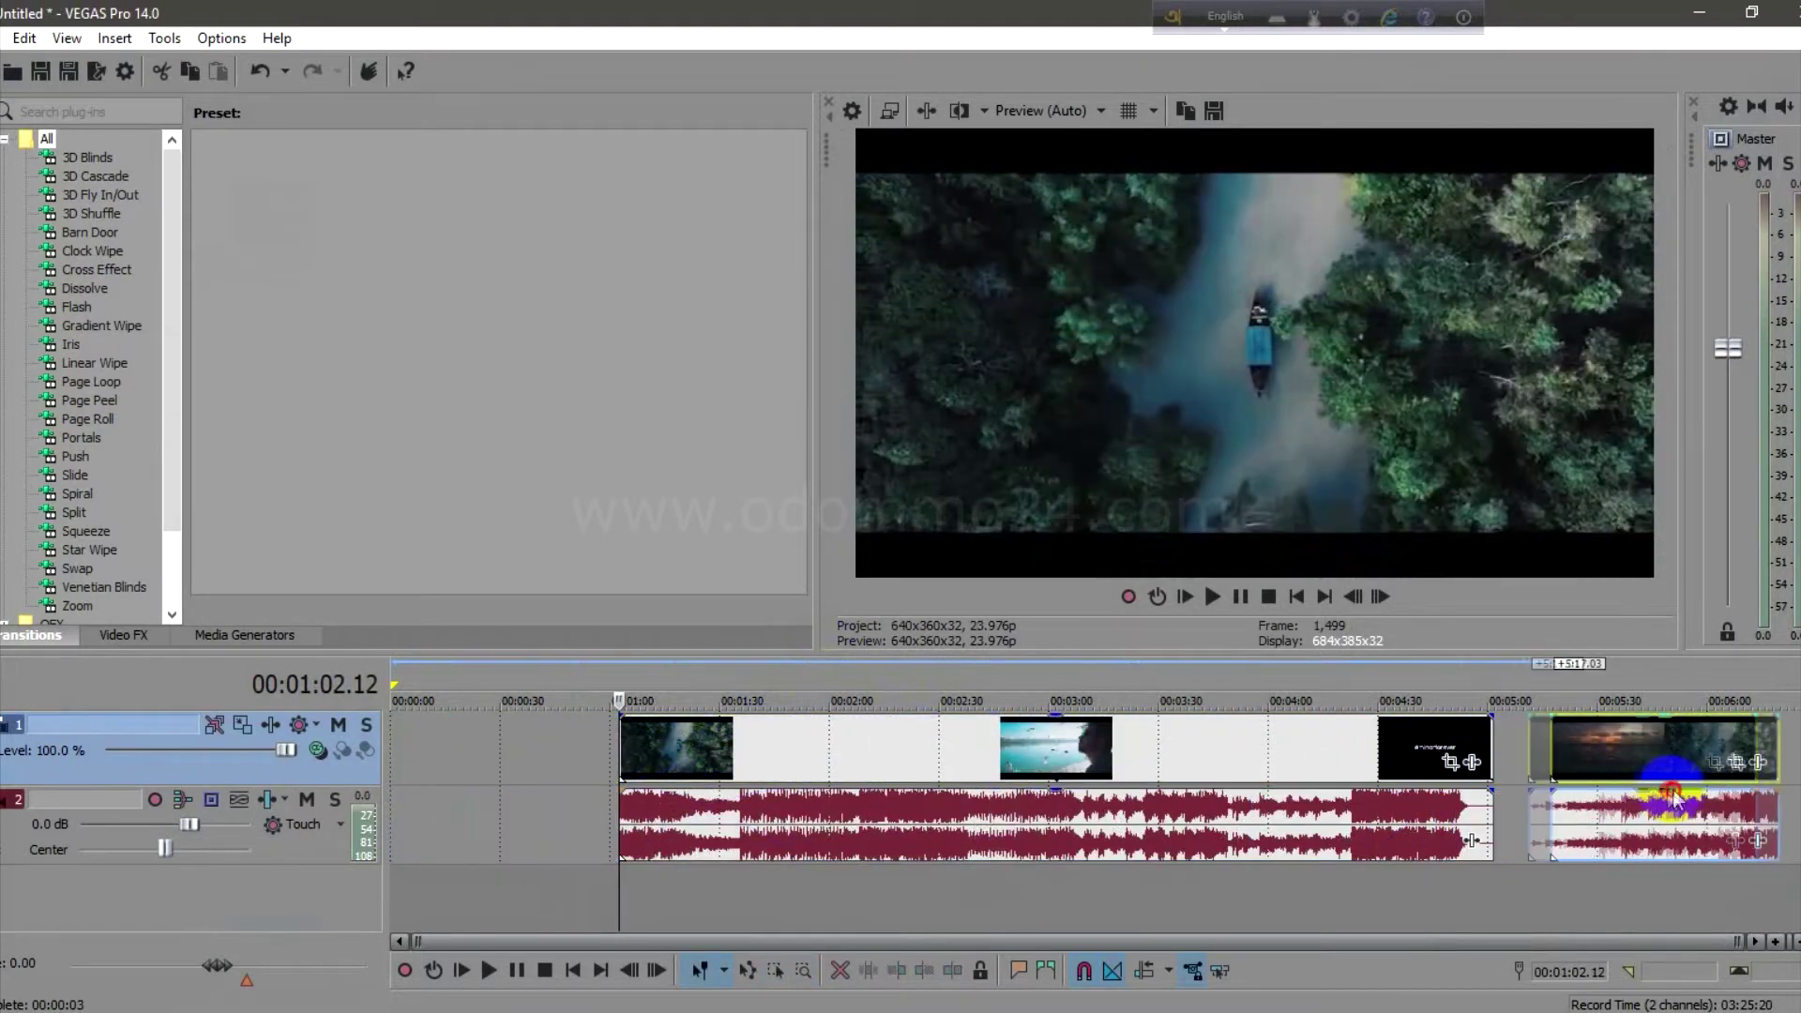
drag(623, 750, 394, 750)
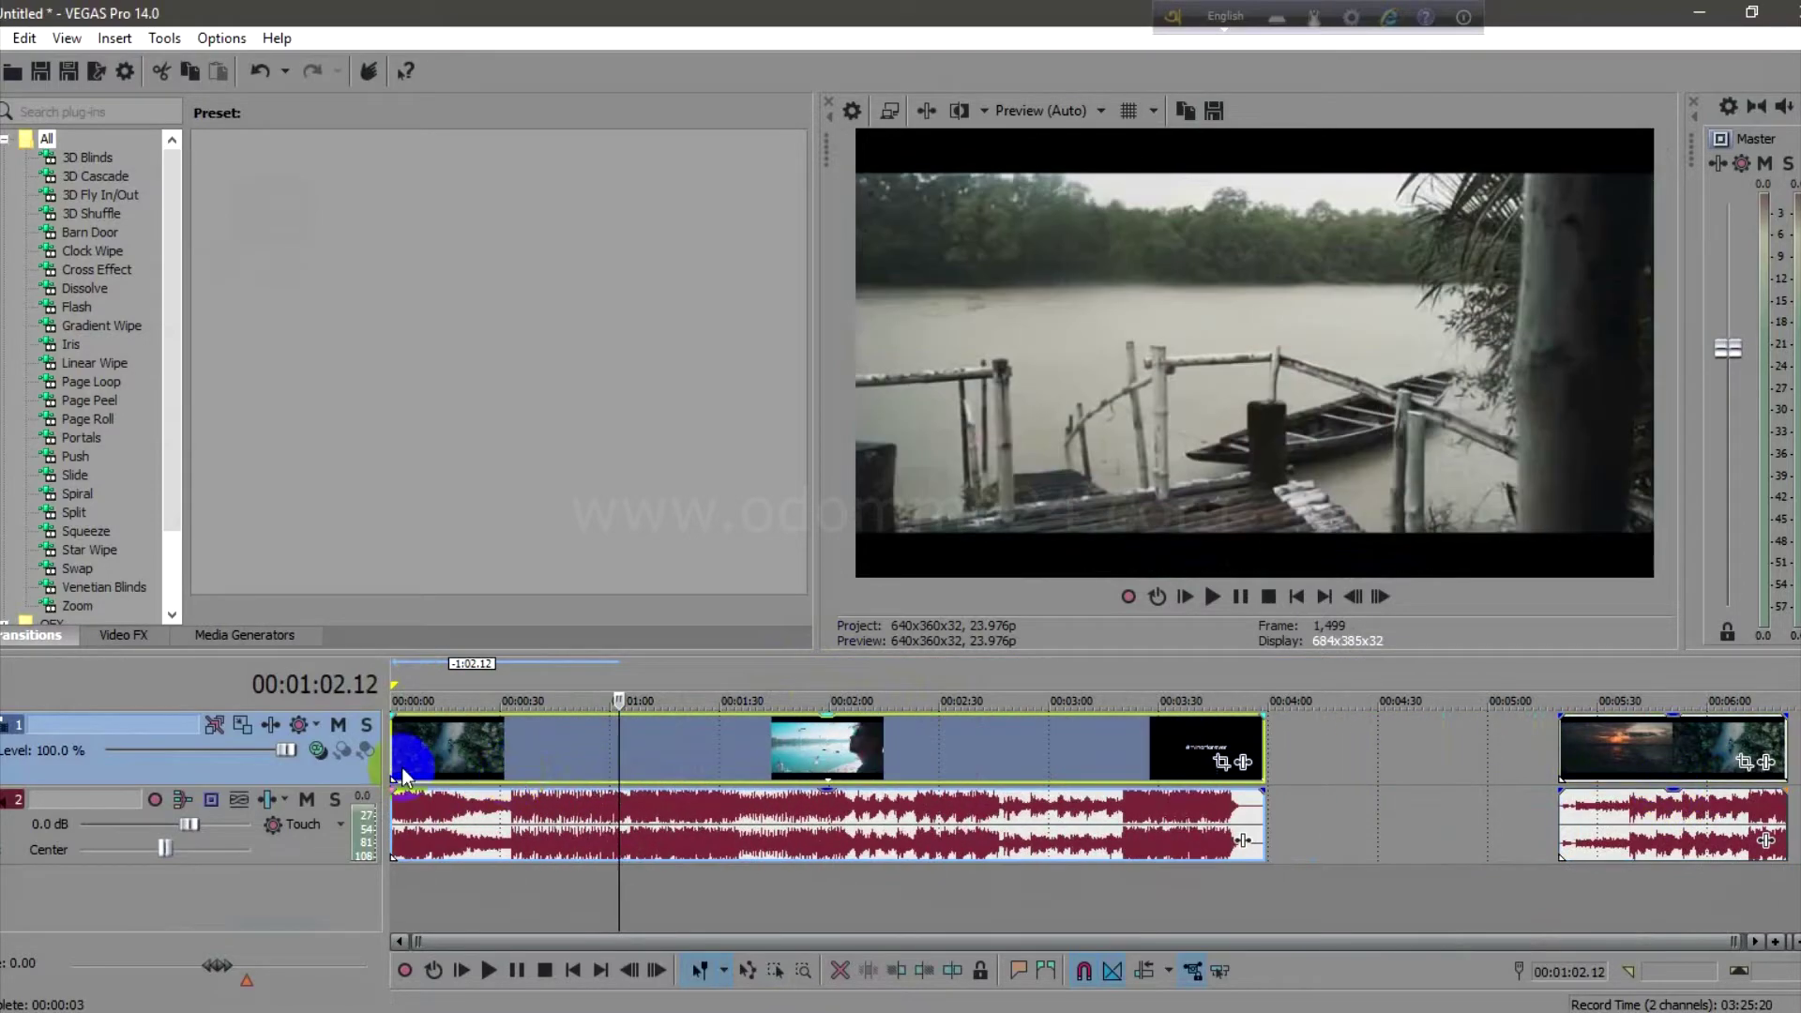
click(393, 750)
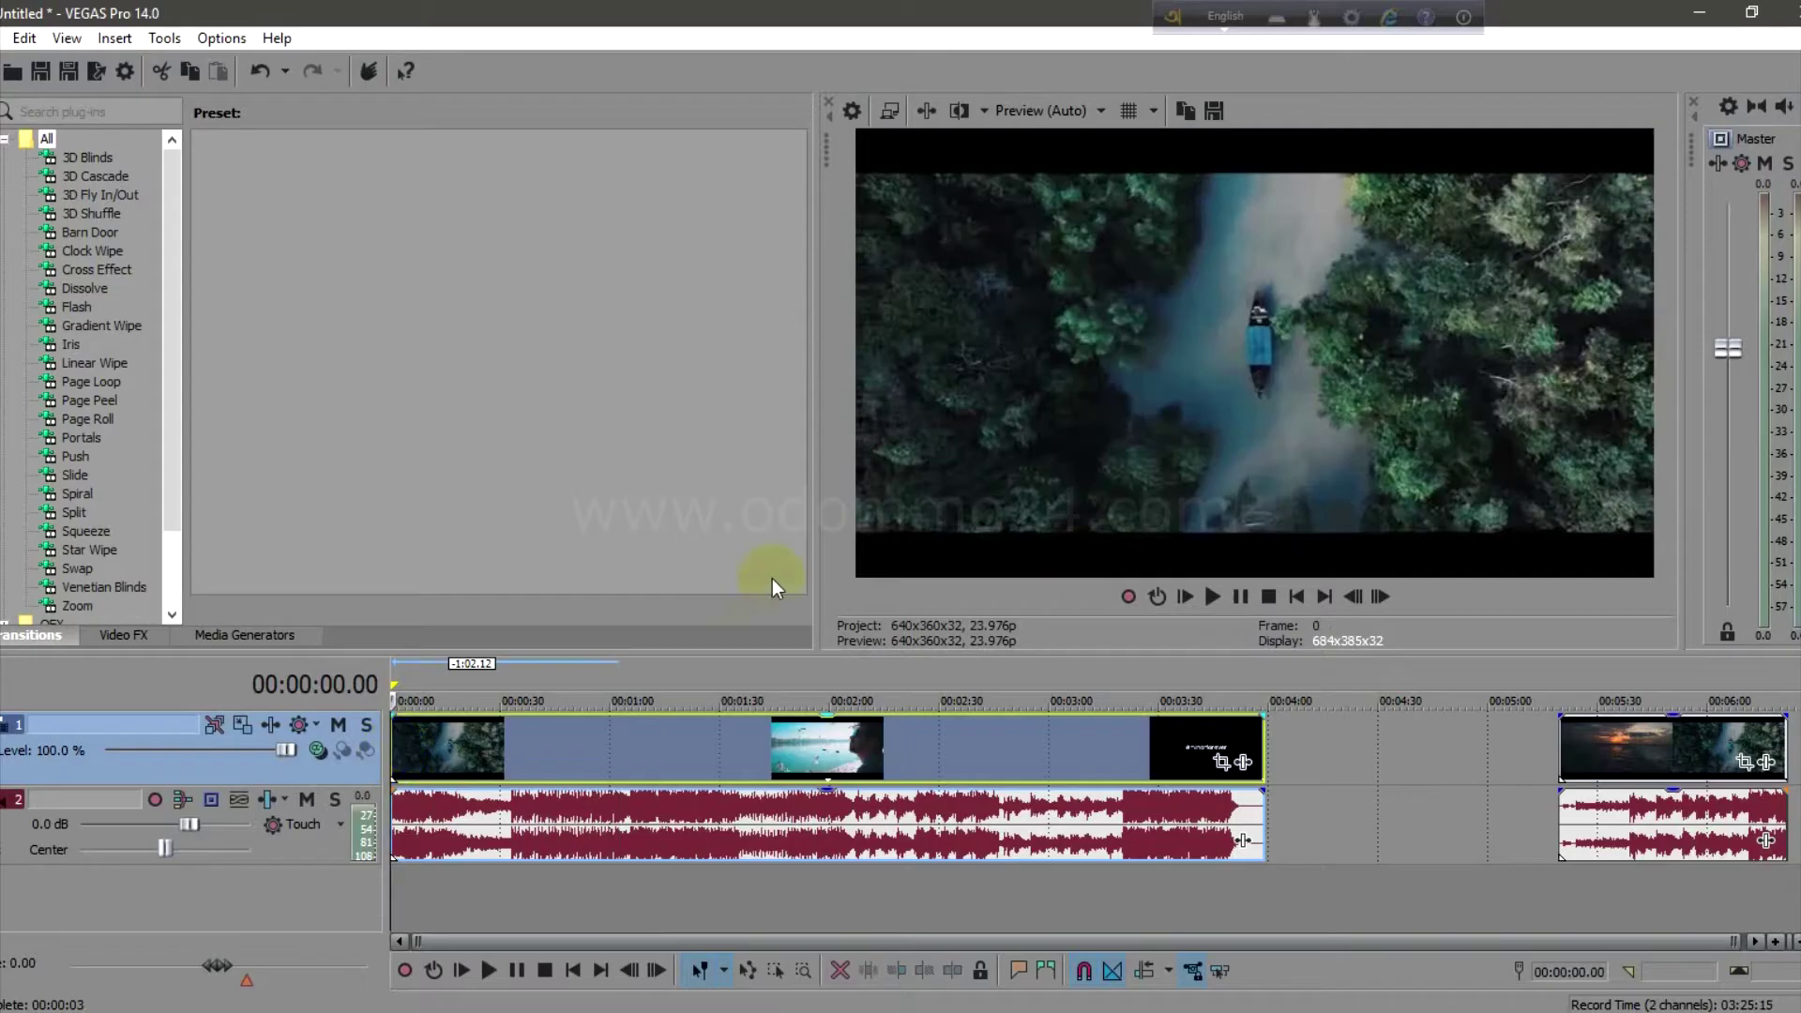
Step: Insert a new empty video track at the top of the timeline
click(430, 769)
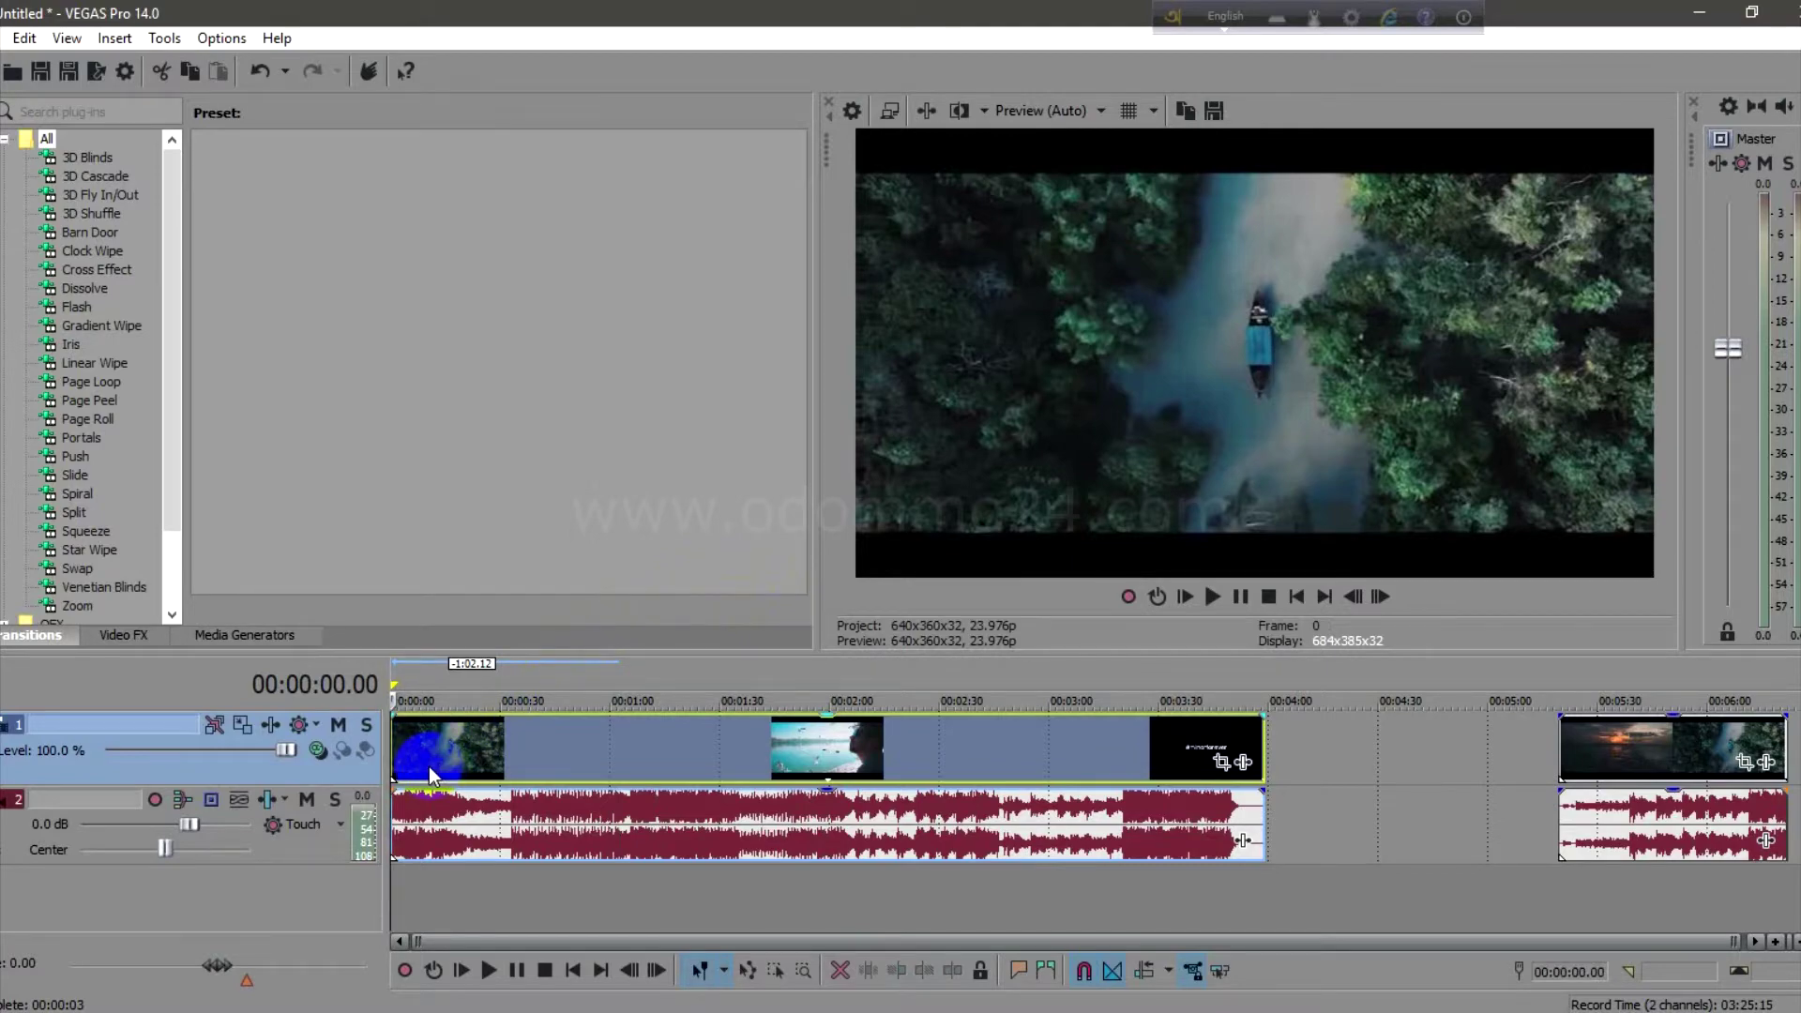
right_click(1292, 752)
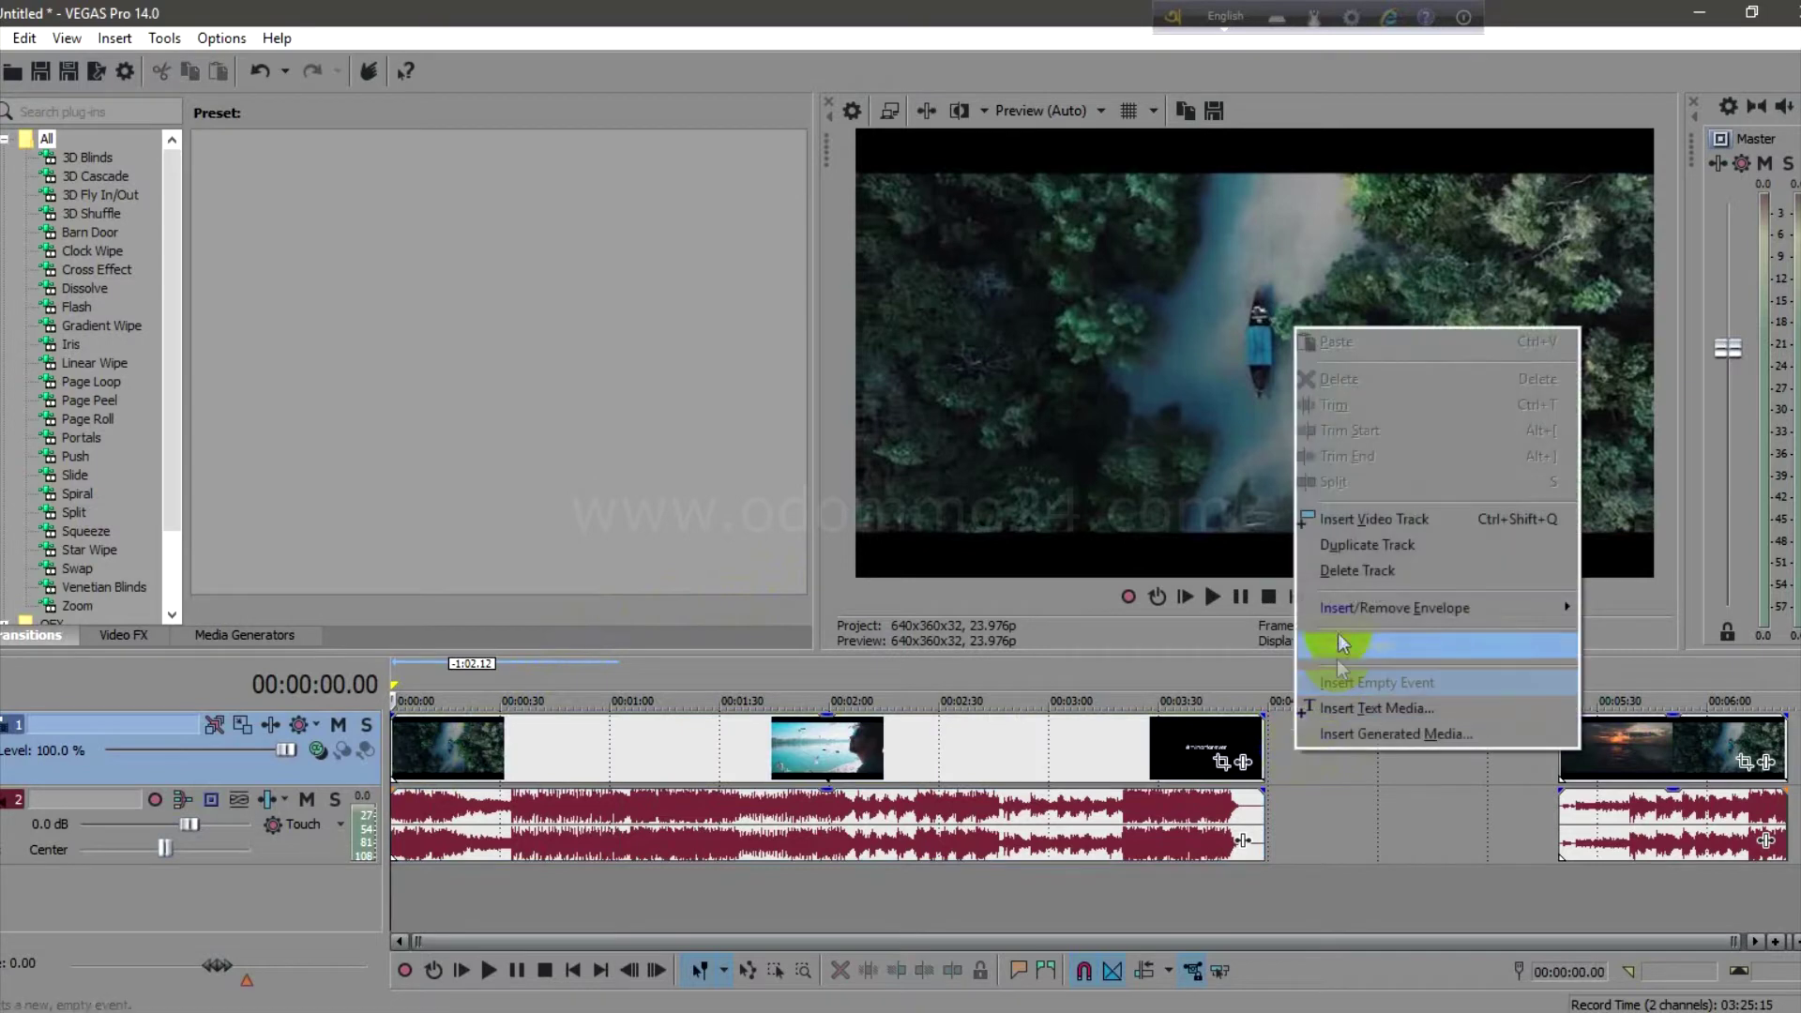
click(1338, 521)
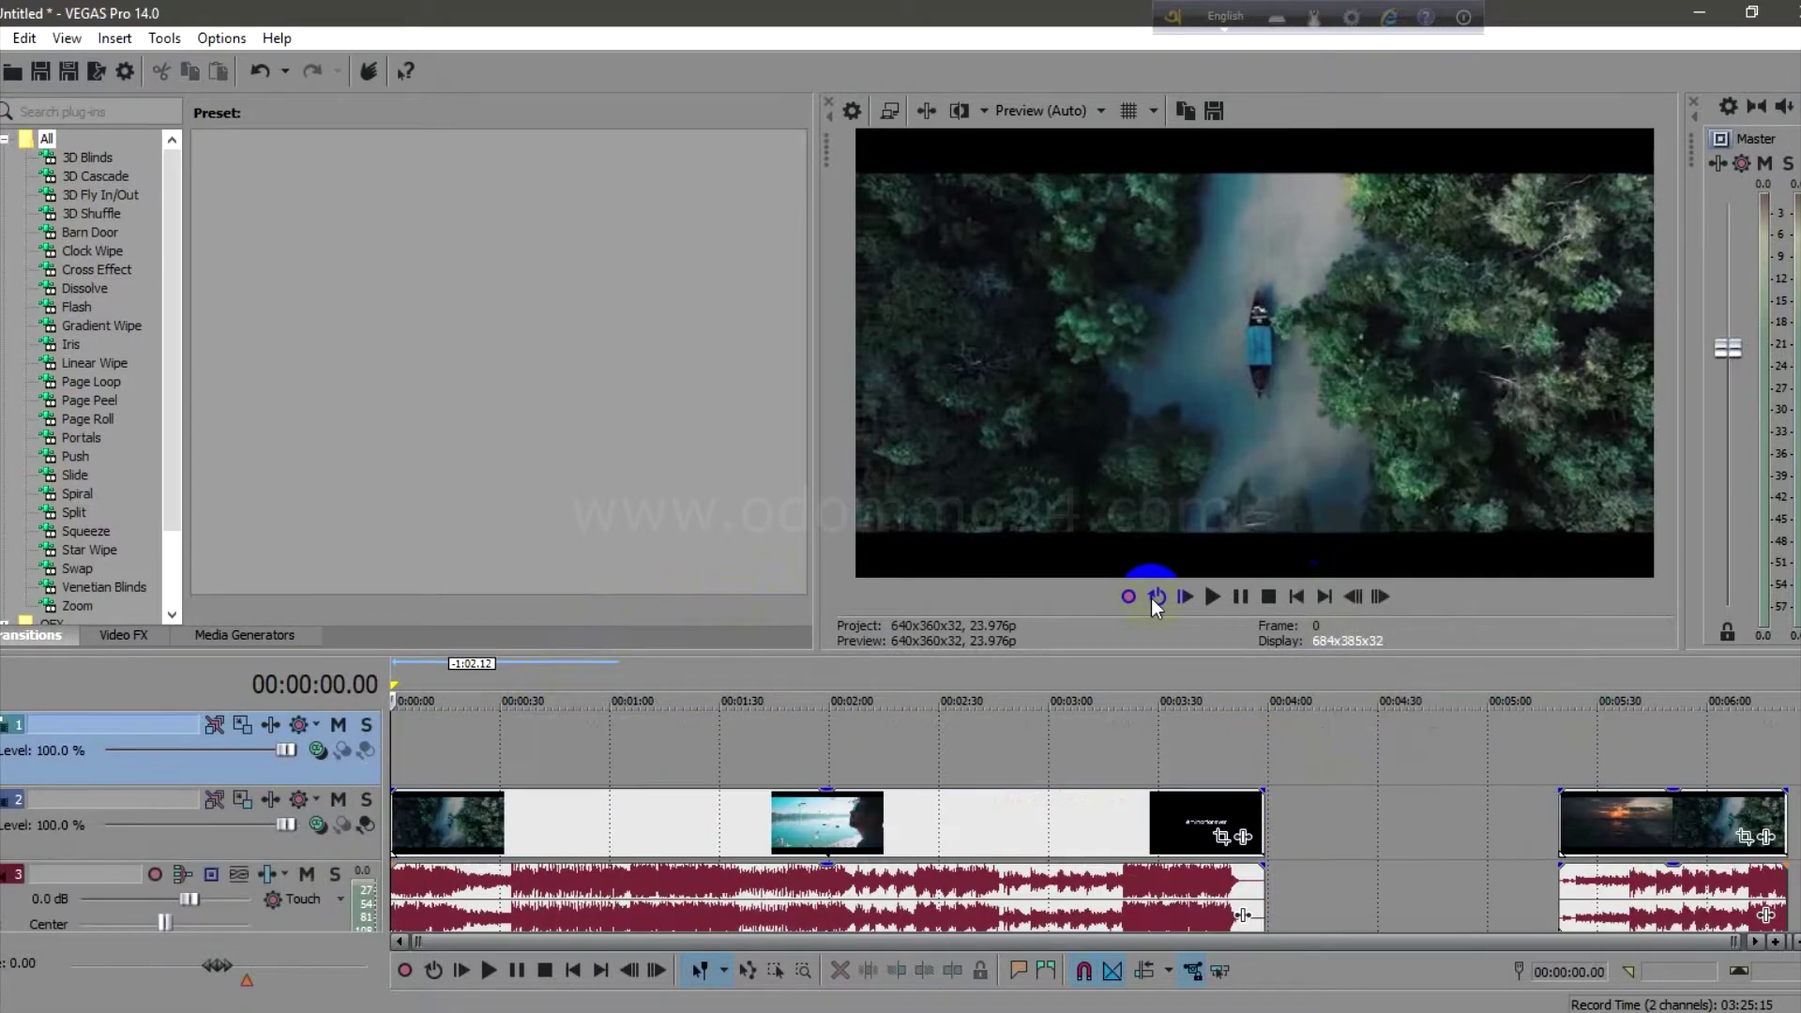
Step: Insert a Sample Text media event on the new track and stretch it over the video's opening
right_click(429, 737)
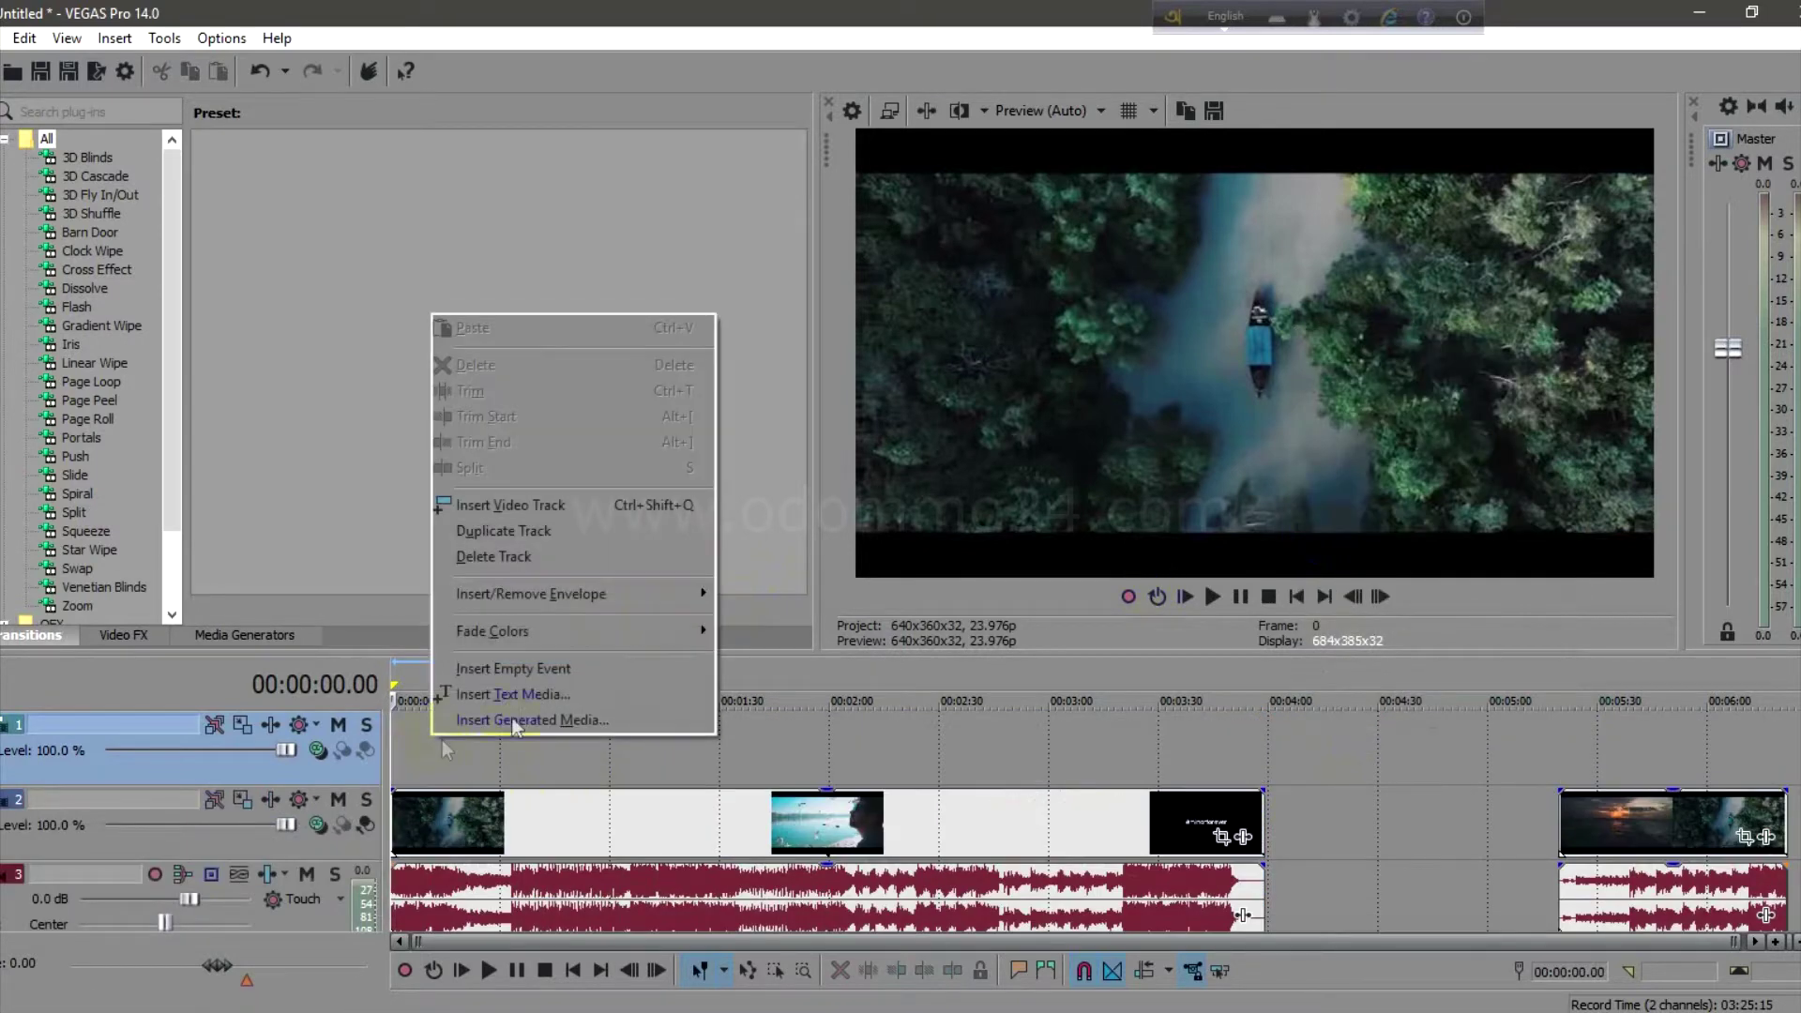
click(523, 694)
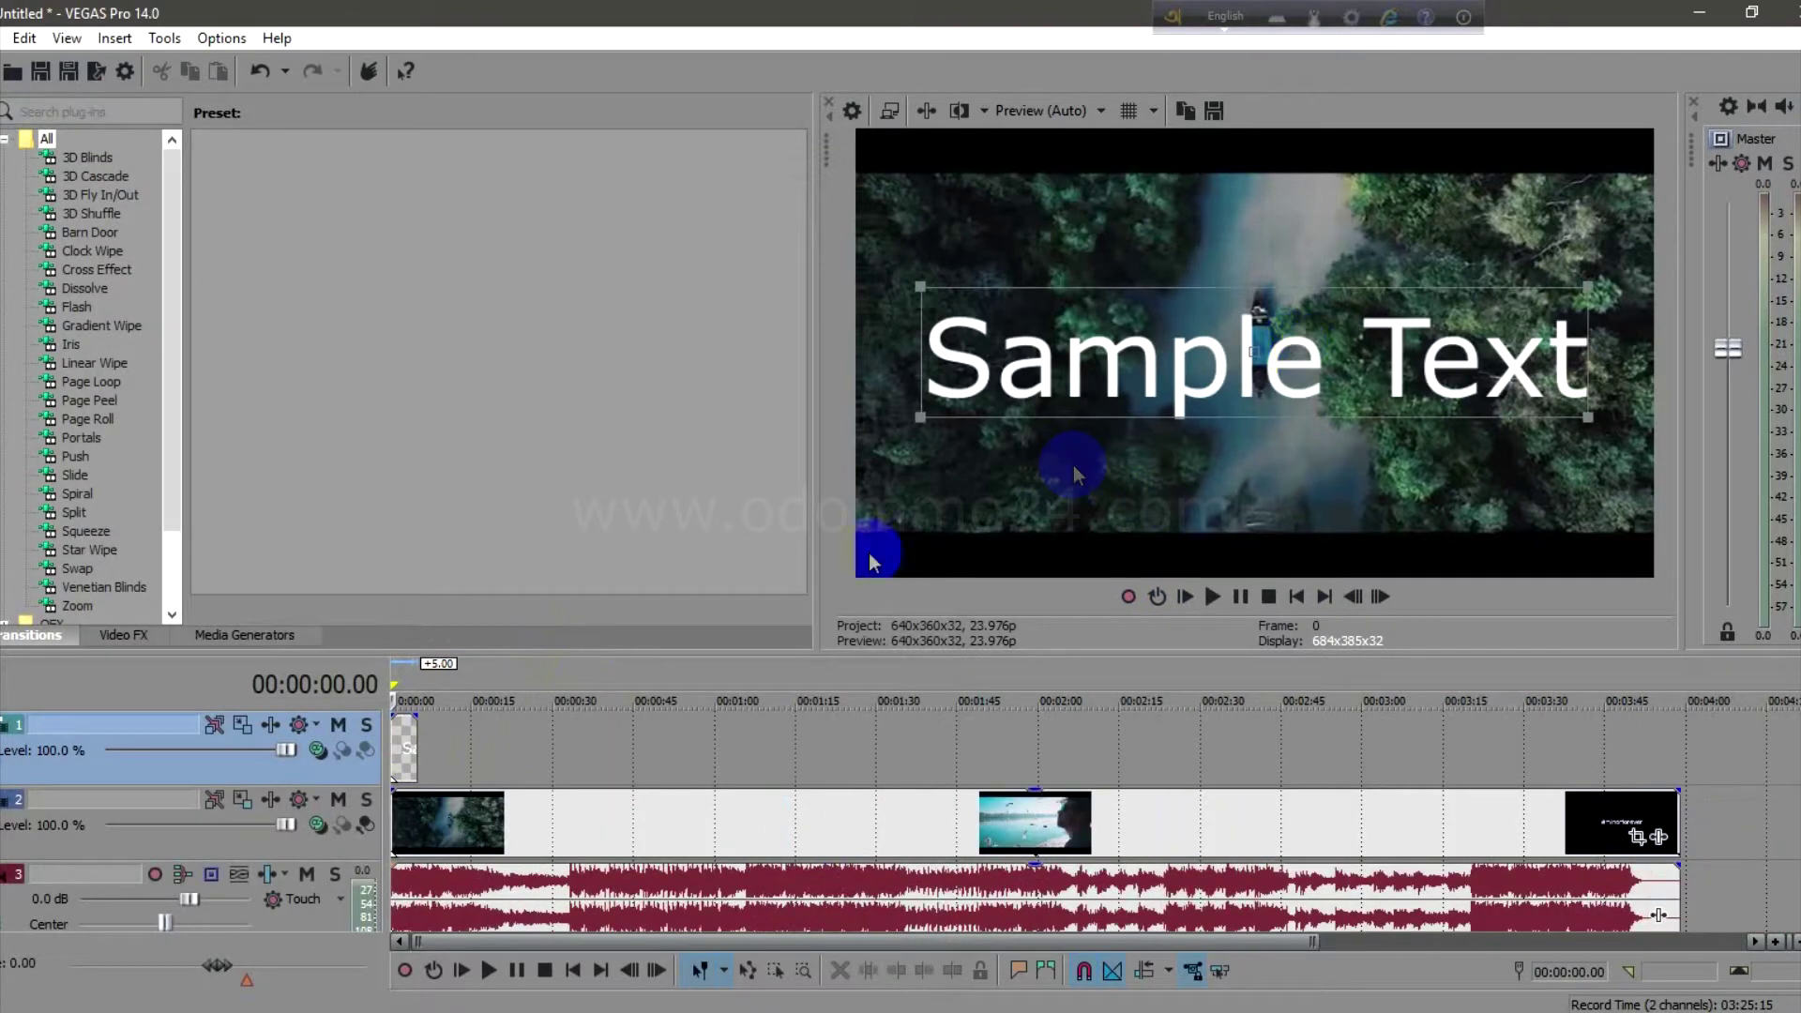
drag(413, 738, 602, 738)
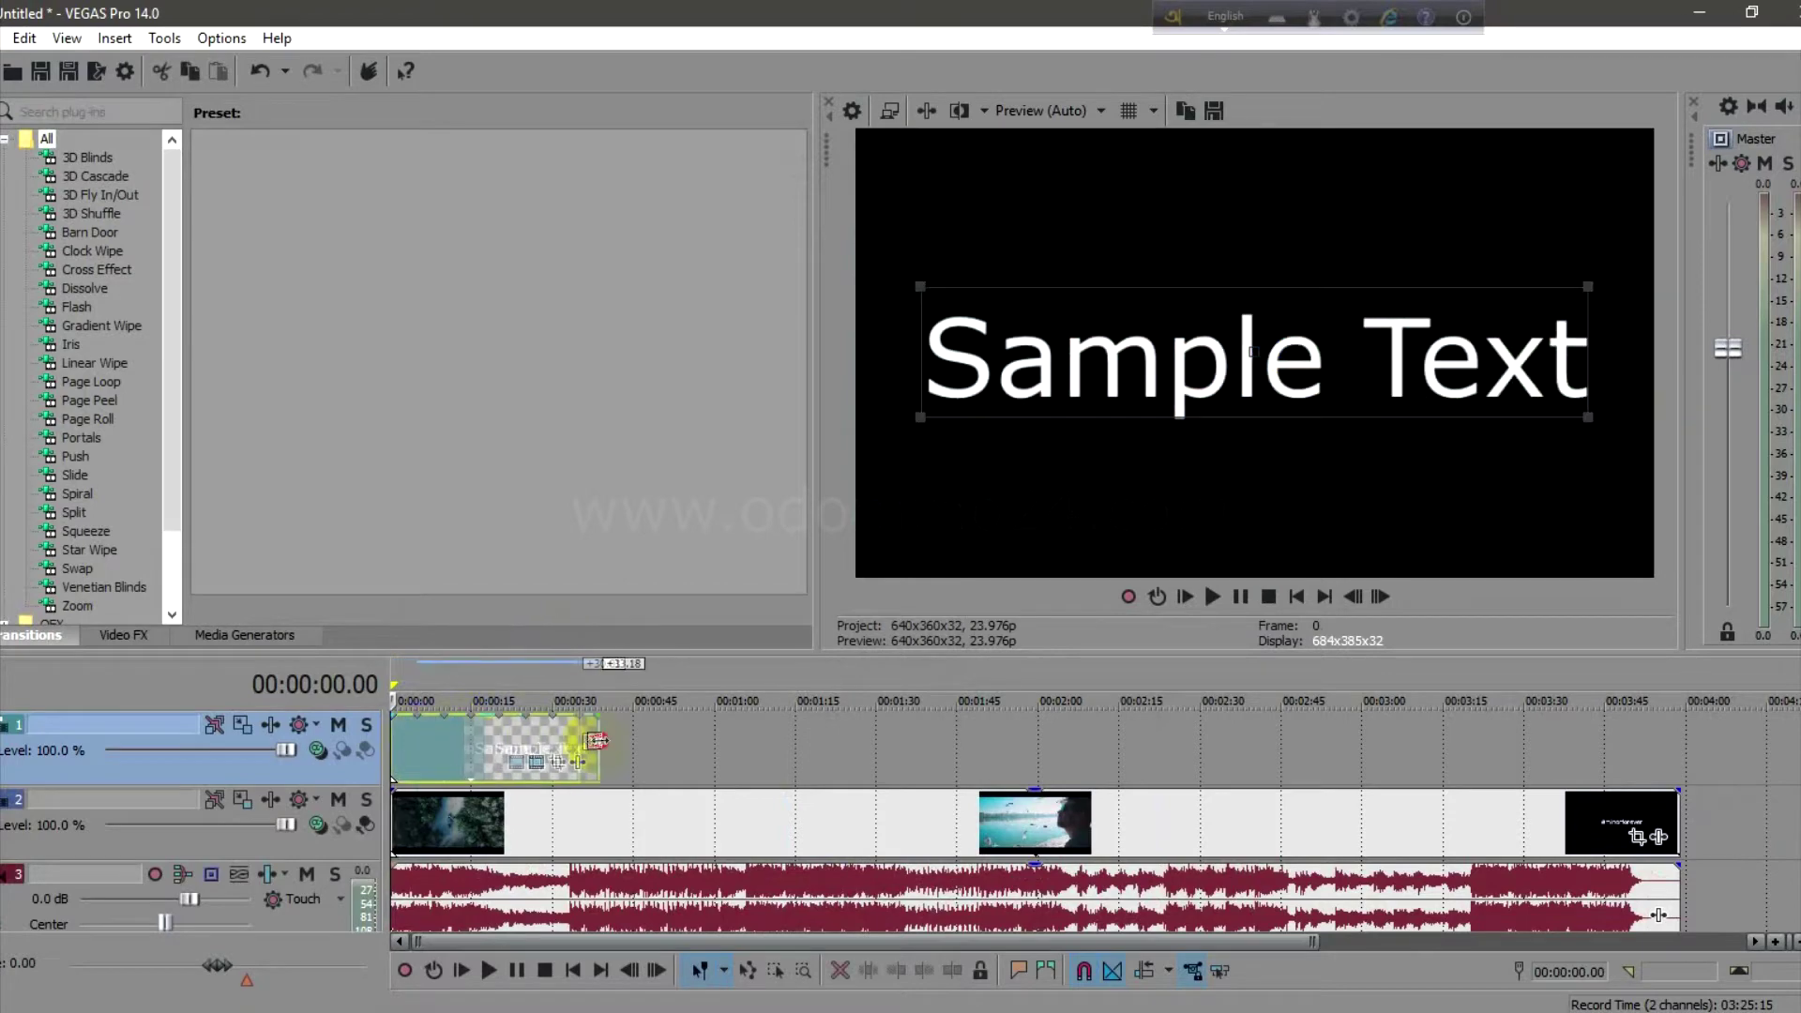
click(473, 735)
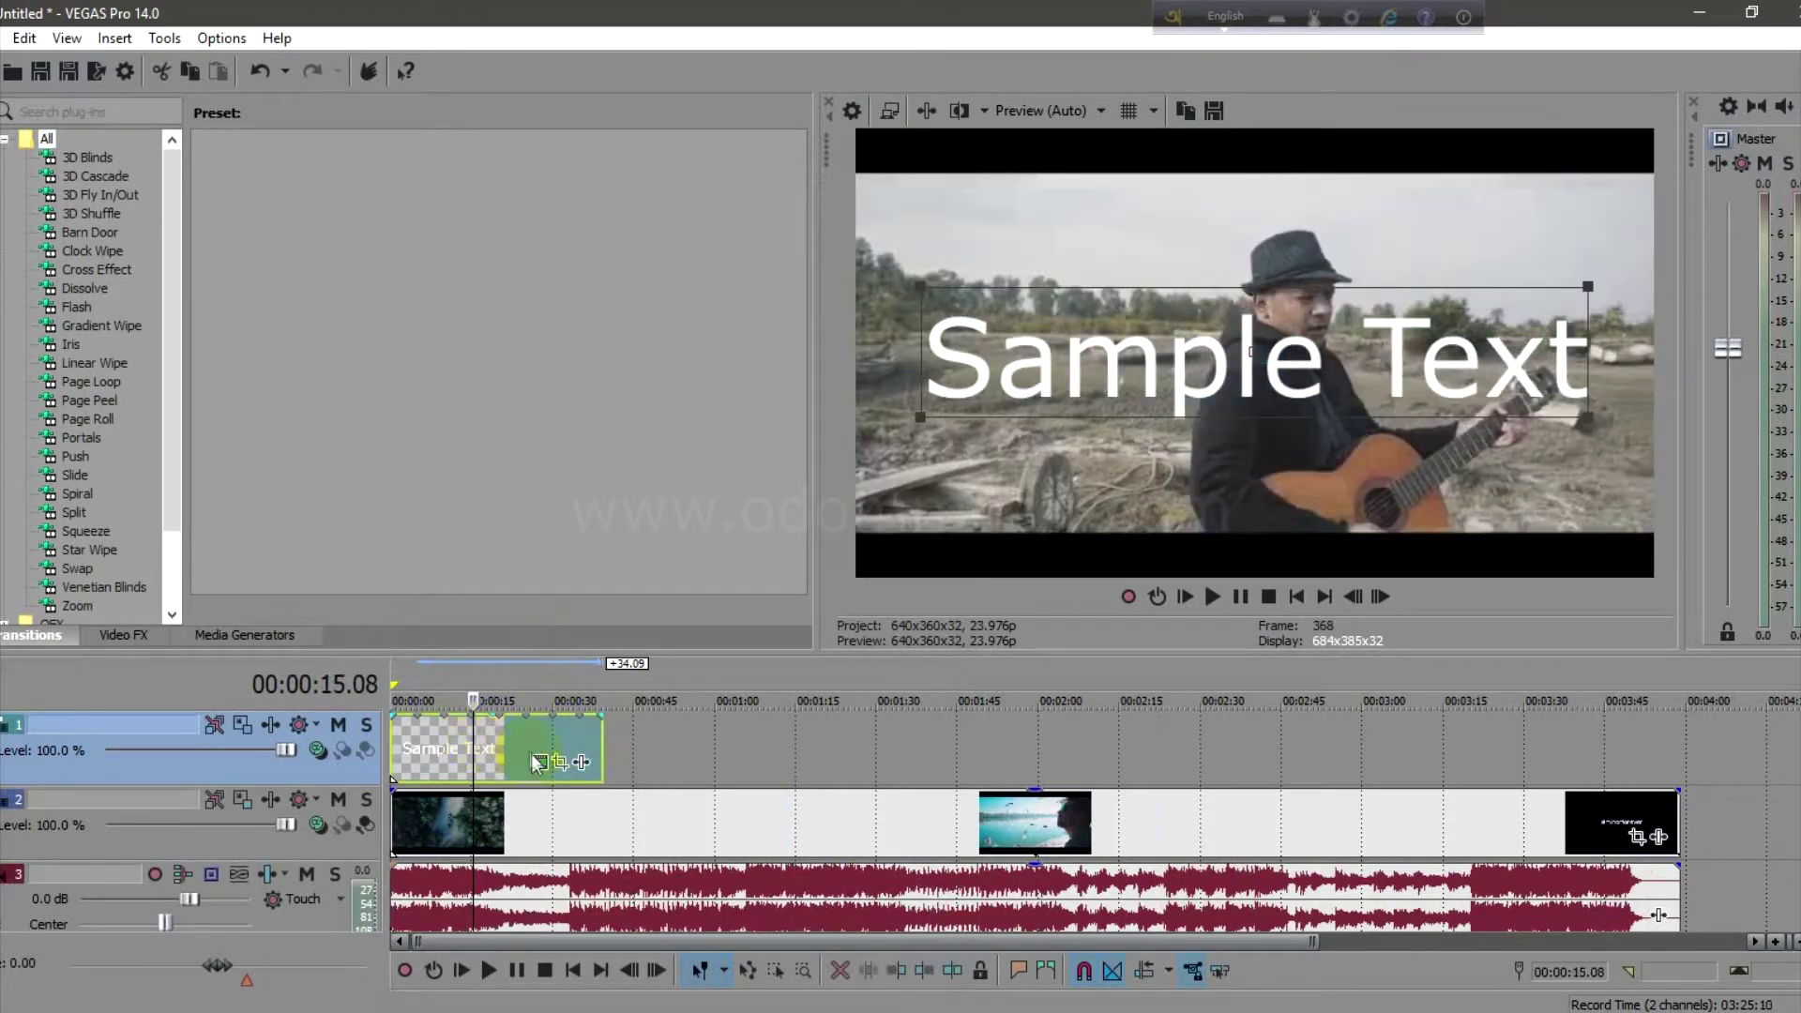
Step: Trim the Sample Text event back to about 10 seconds
scroll(532, 755, down, 3)
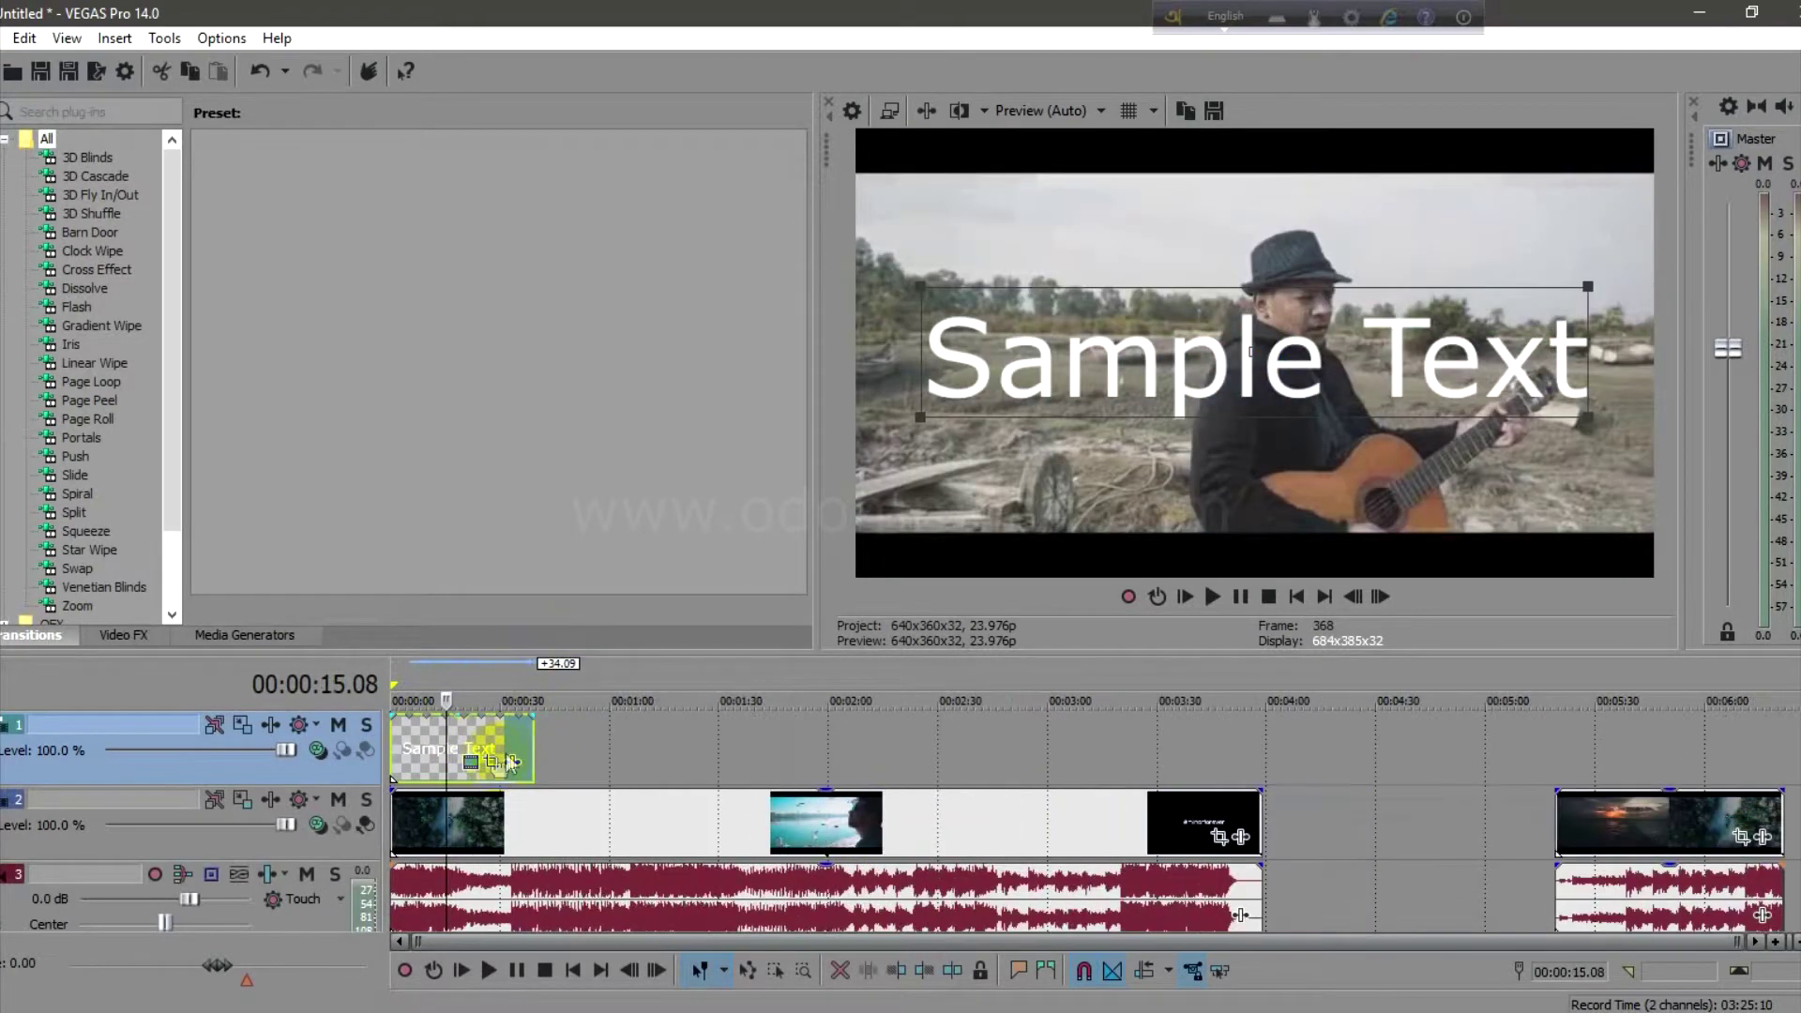
scroll(531, 738, up, 3)
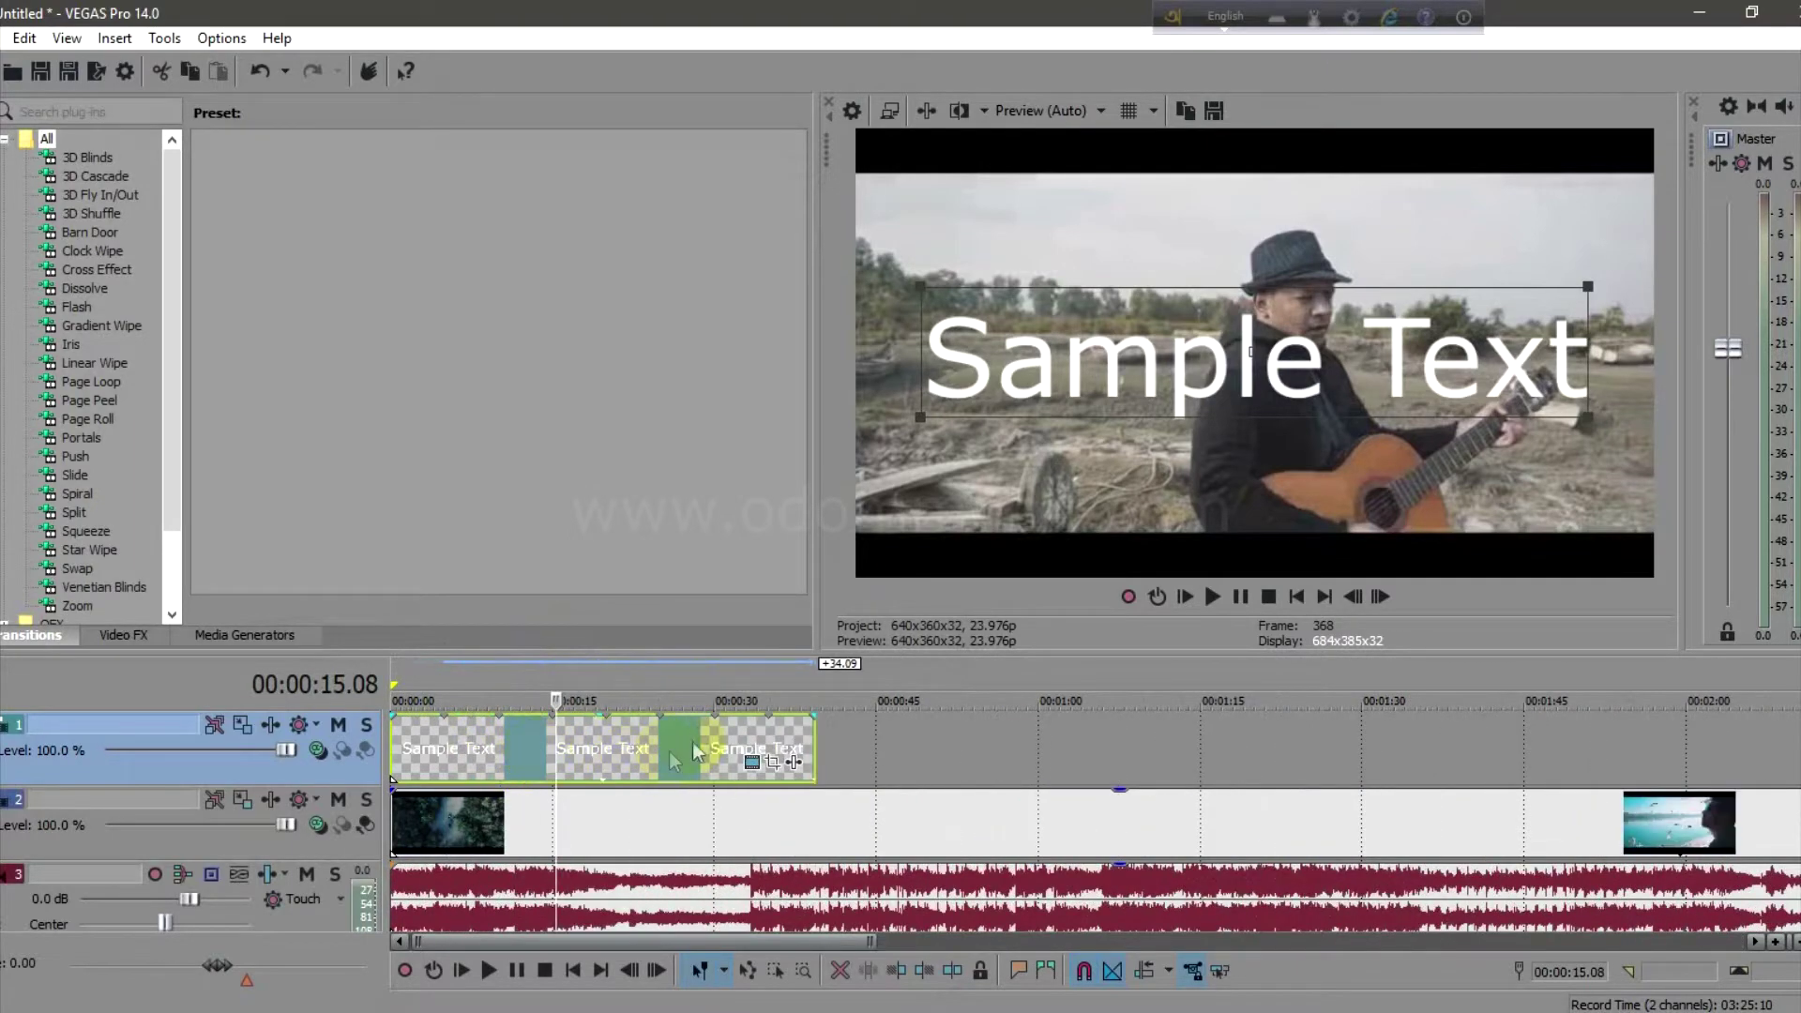
scroll(627, 750, up, 2)
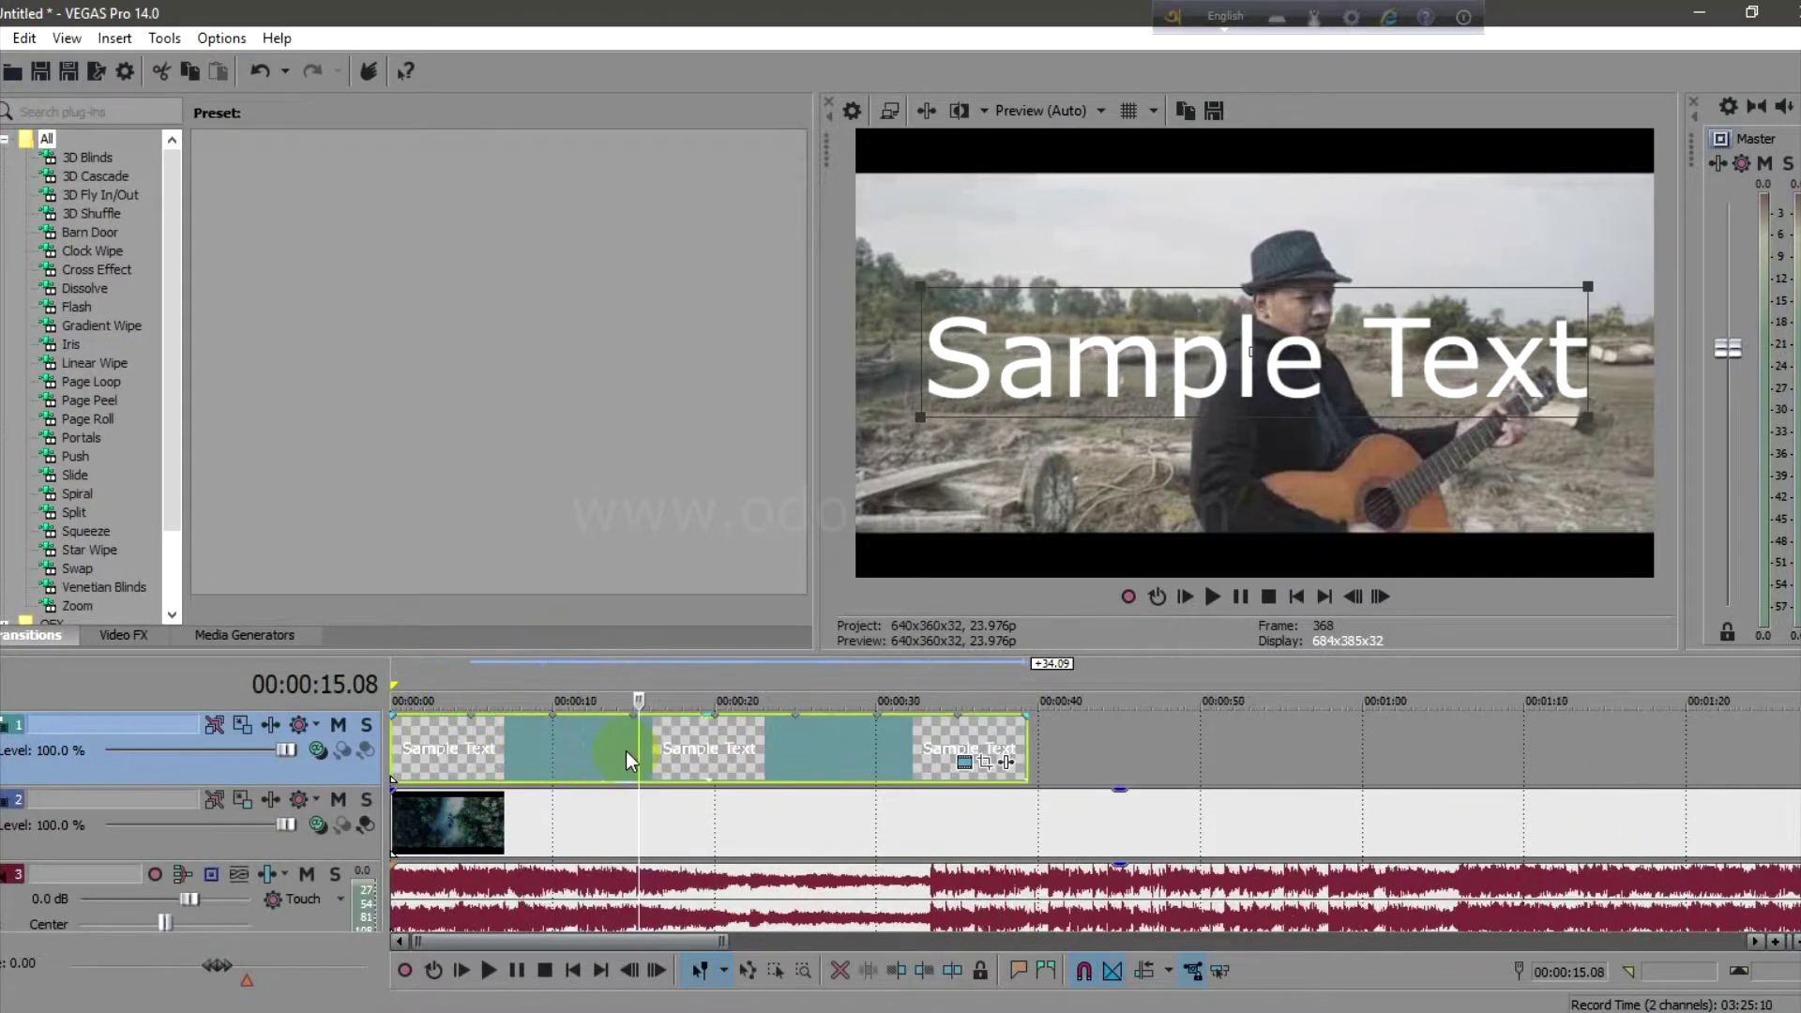
scroll(627, 751, up, 2)
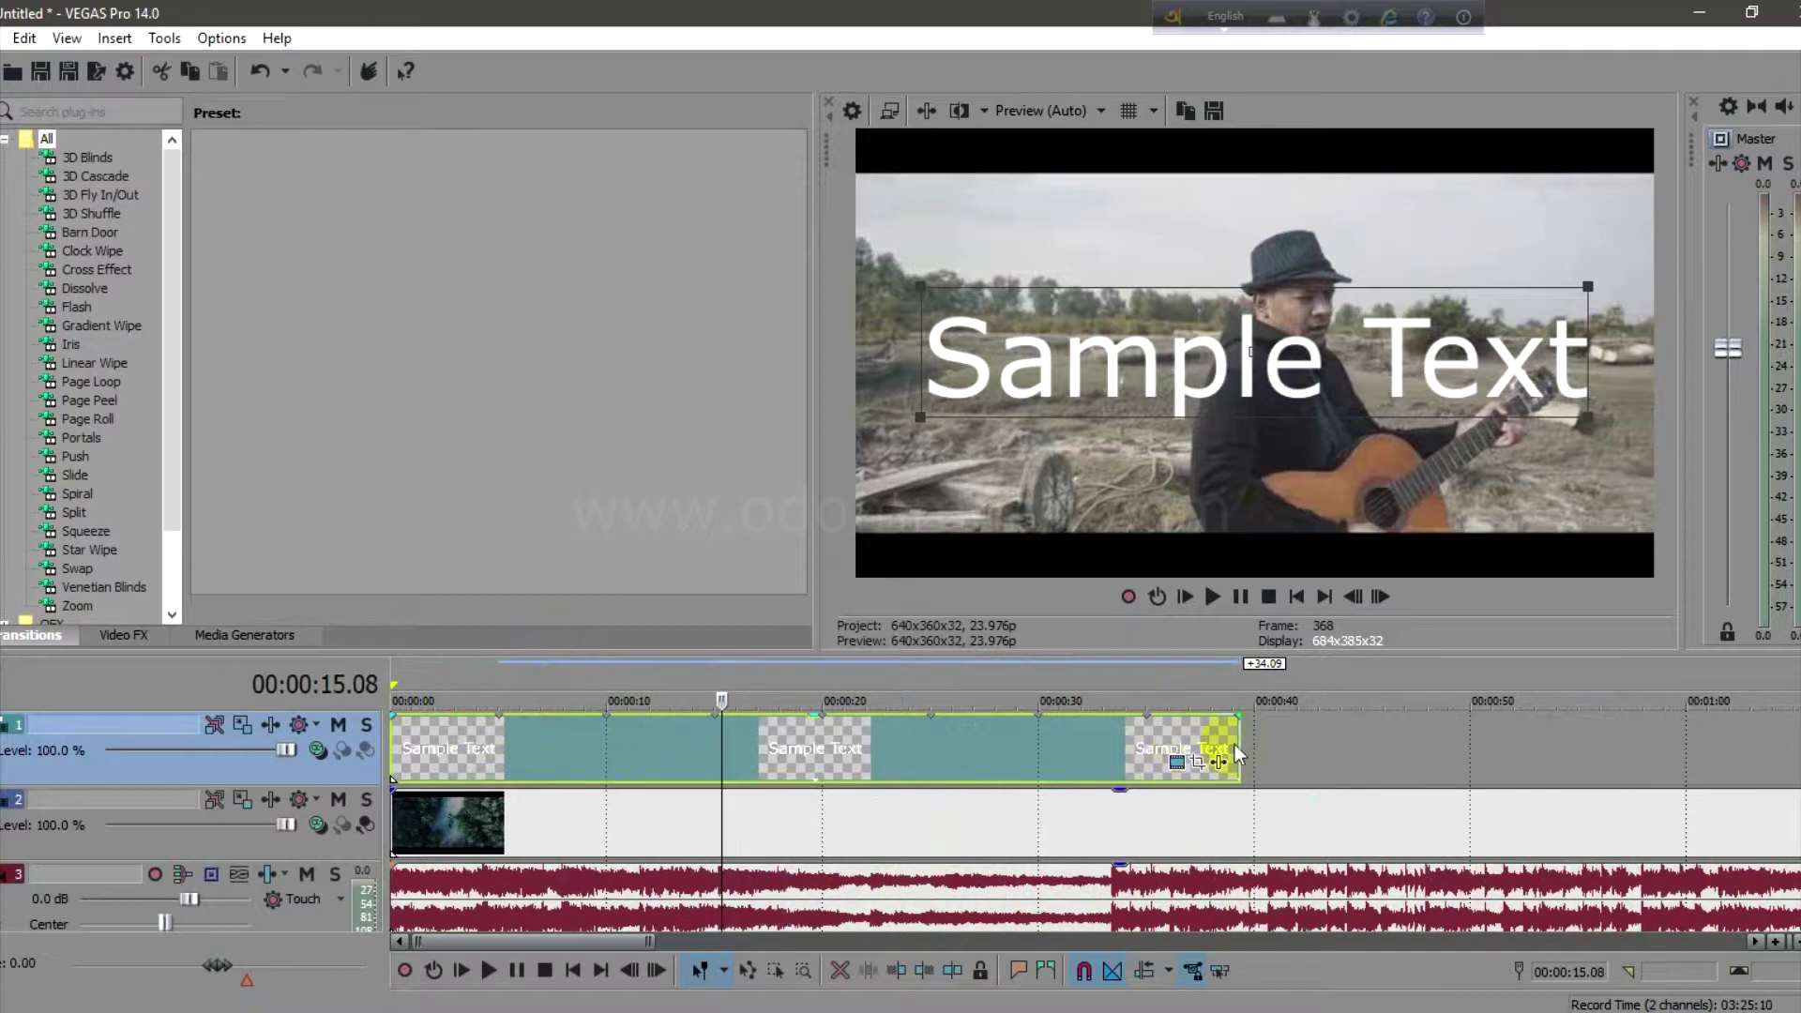
drag(1234, 744, 610, 748)
scroll(491, 752, up, 3)
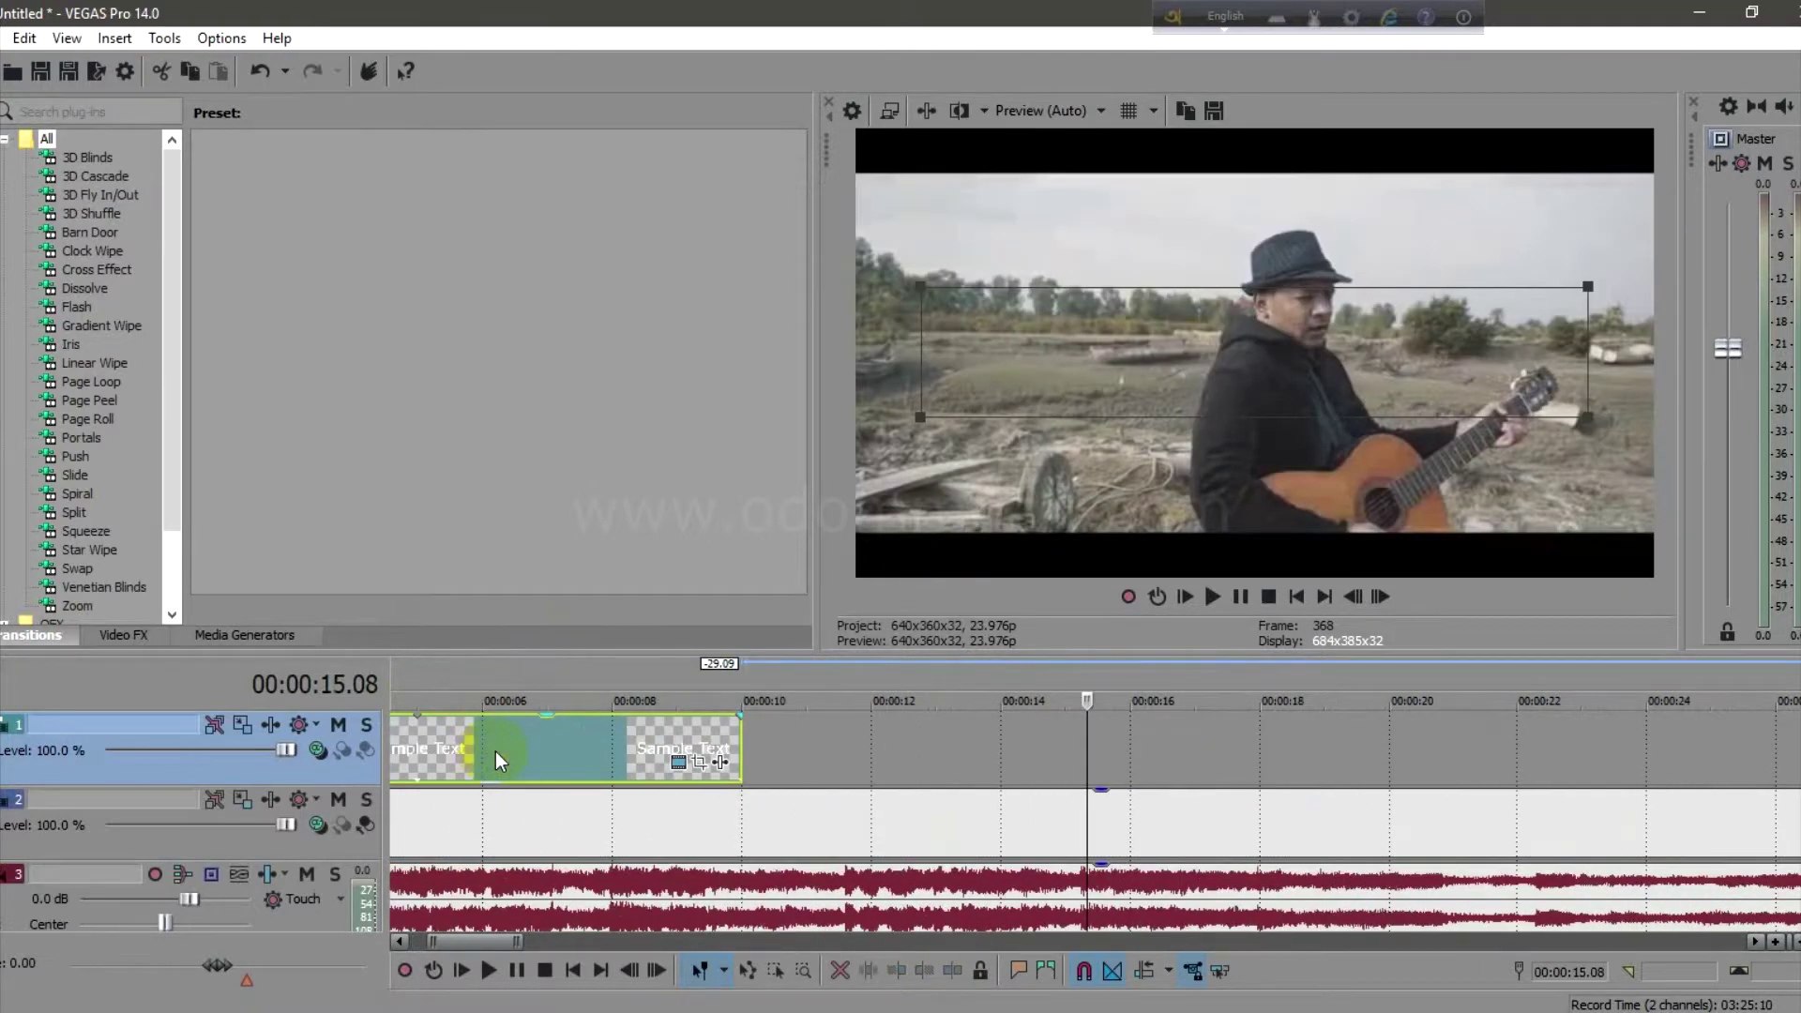
scroll(495, 751, up, 3)
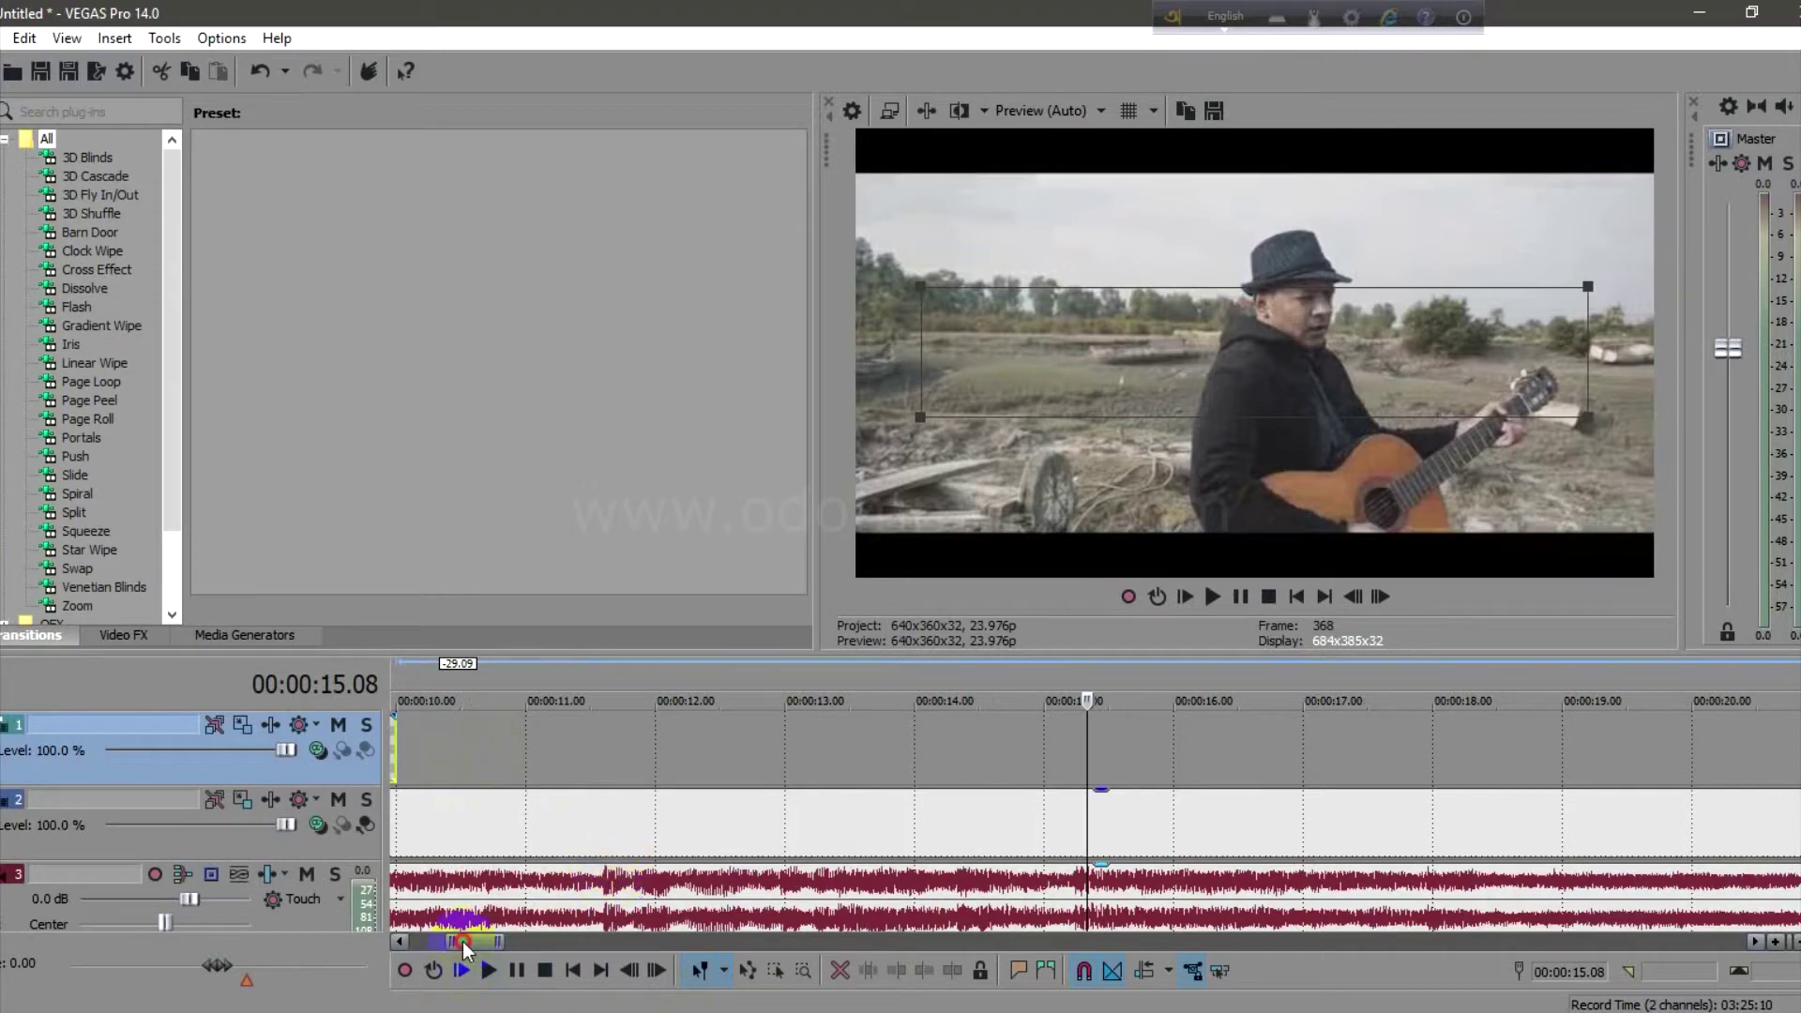
Step: Shorten the text event further to about 3 seconds at the video's start
double_click(463, 941)
click(495, 746)
scroll(557, 746, up, 1)
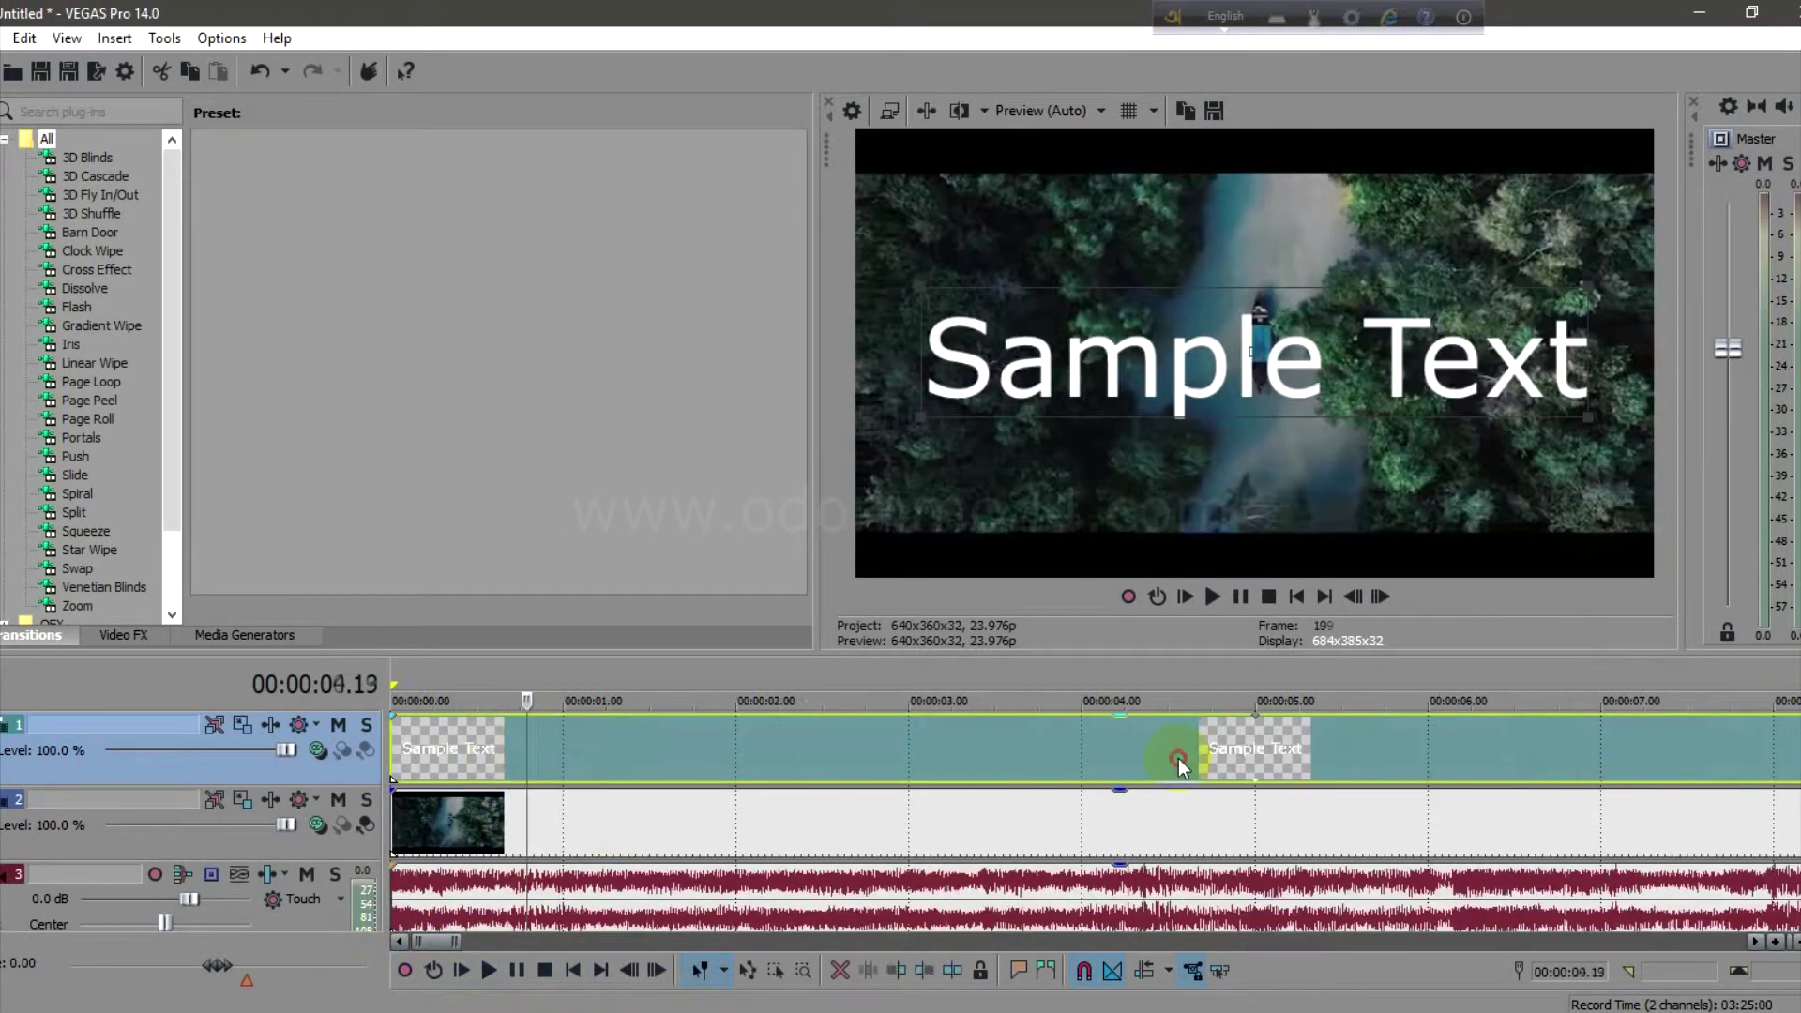
click(1178, 758)
scroll(1178, 758, down, 1)
drag(793, 733, 641, 733)
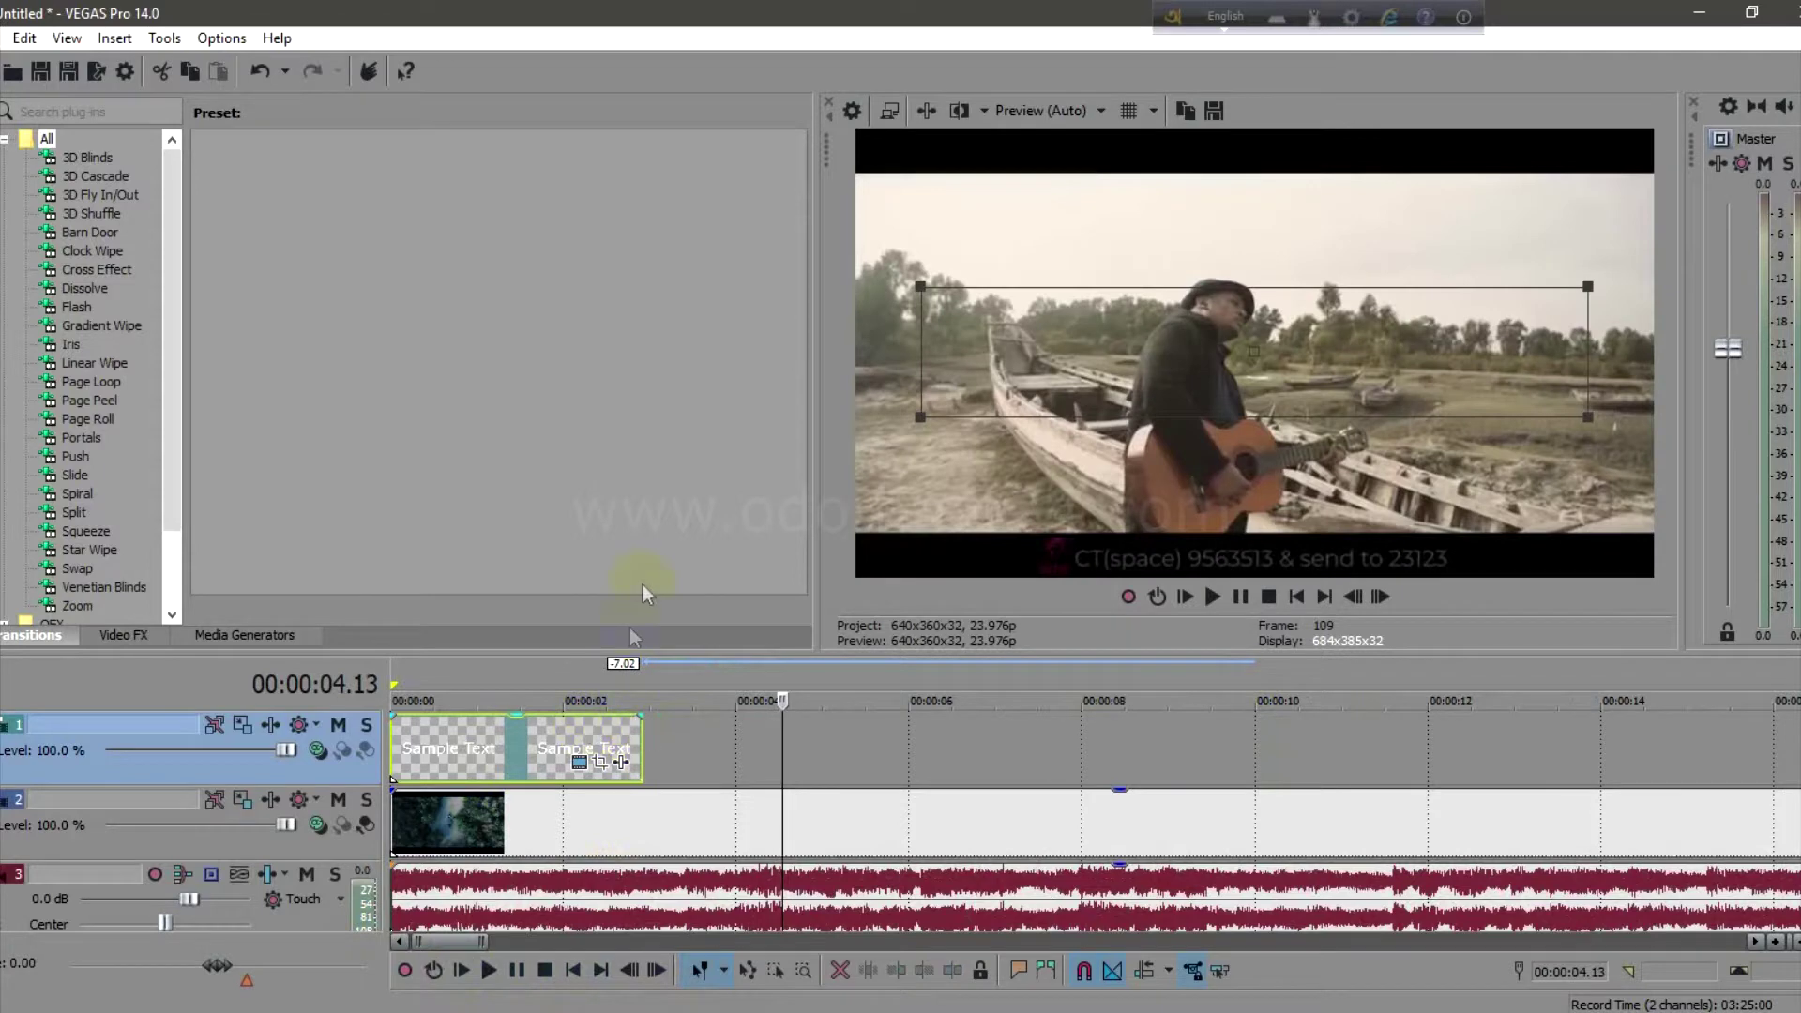
click(404, 844)
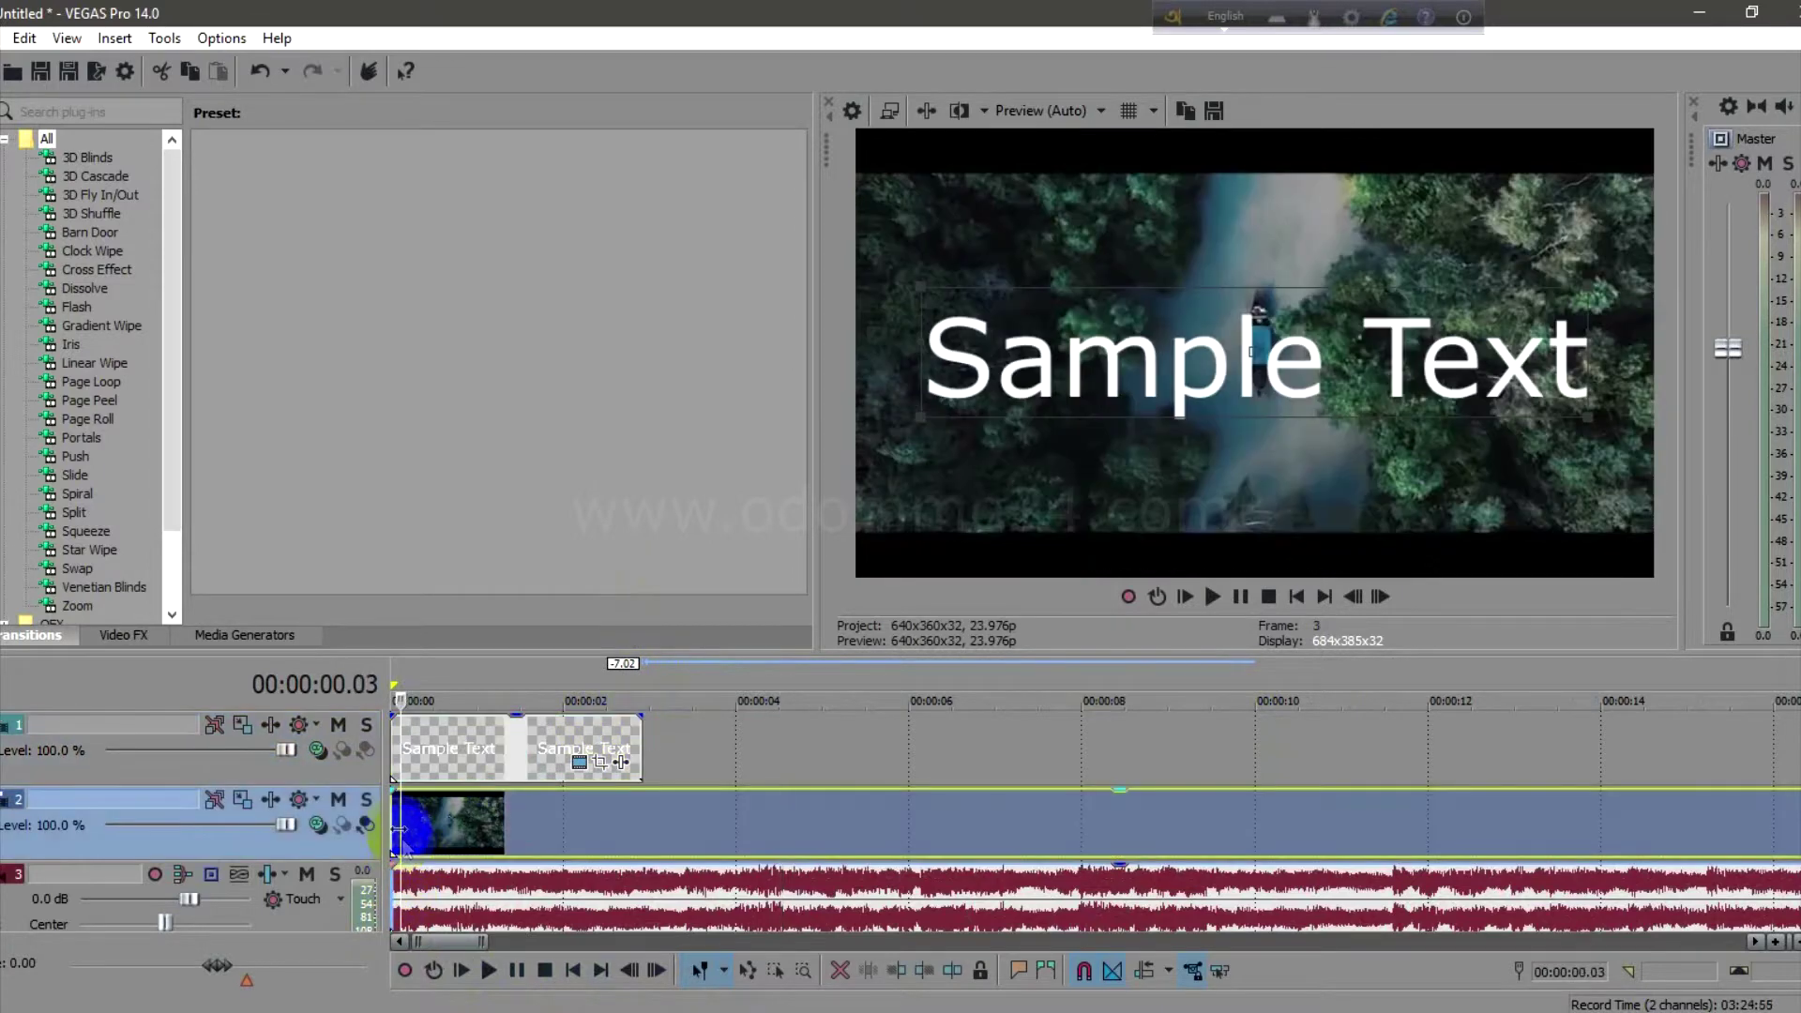
Step: Open the title's text settings and set the Sample Text font size to 10
click(578, 762)
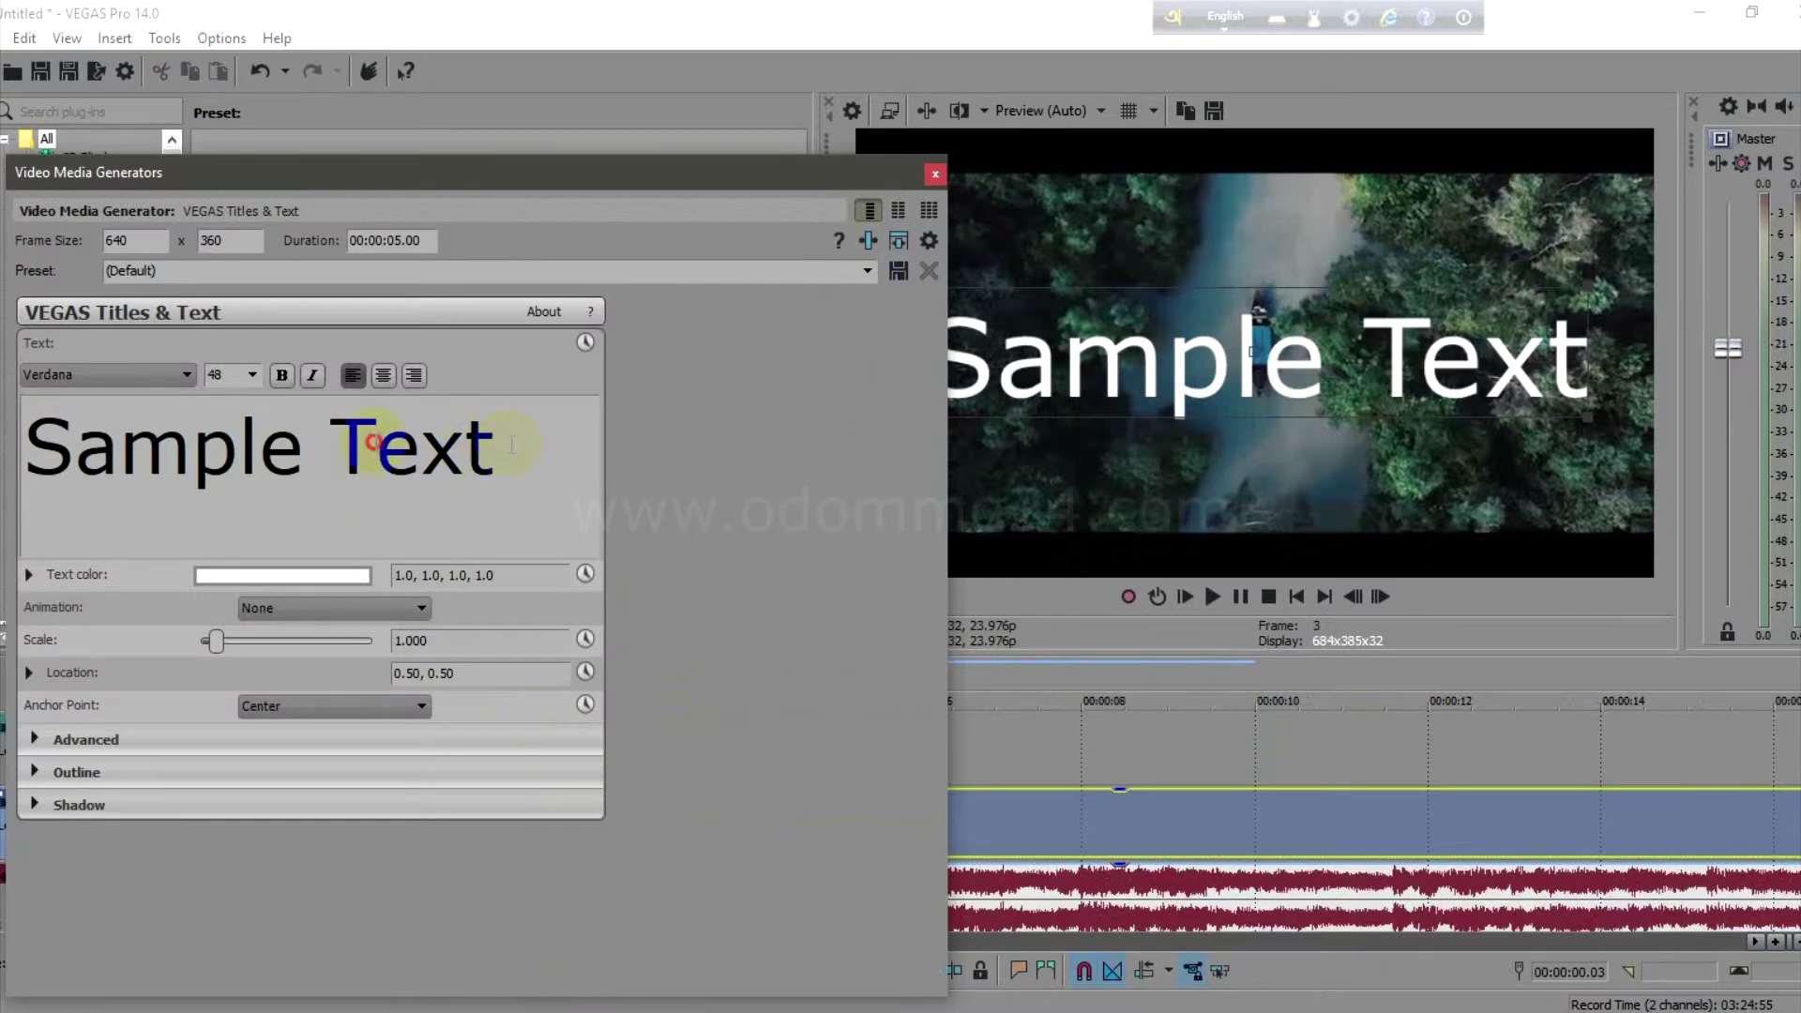
drag(511, 443, 26, 443)
click(253, 374)
click(219, 411)
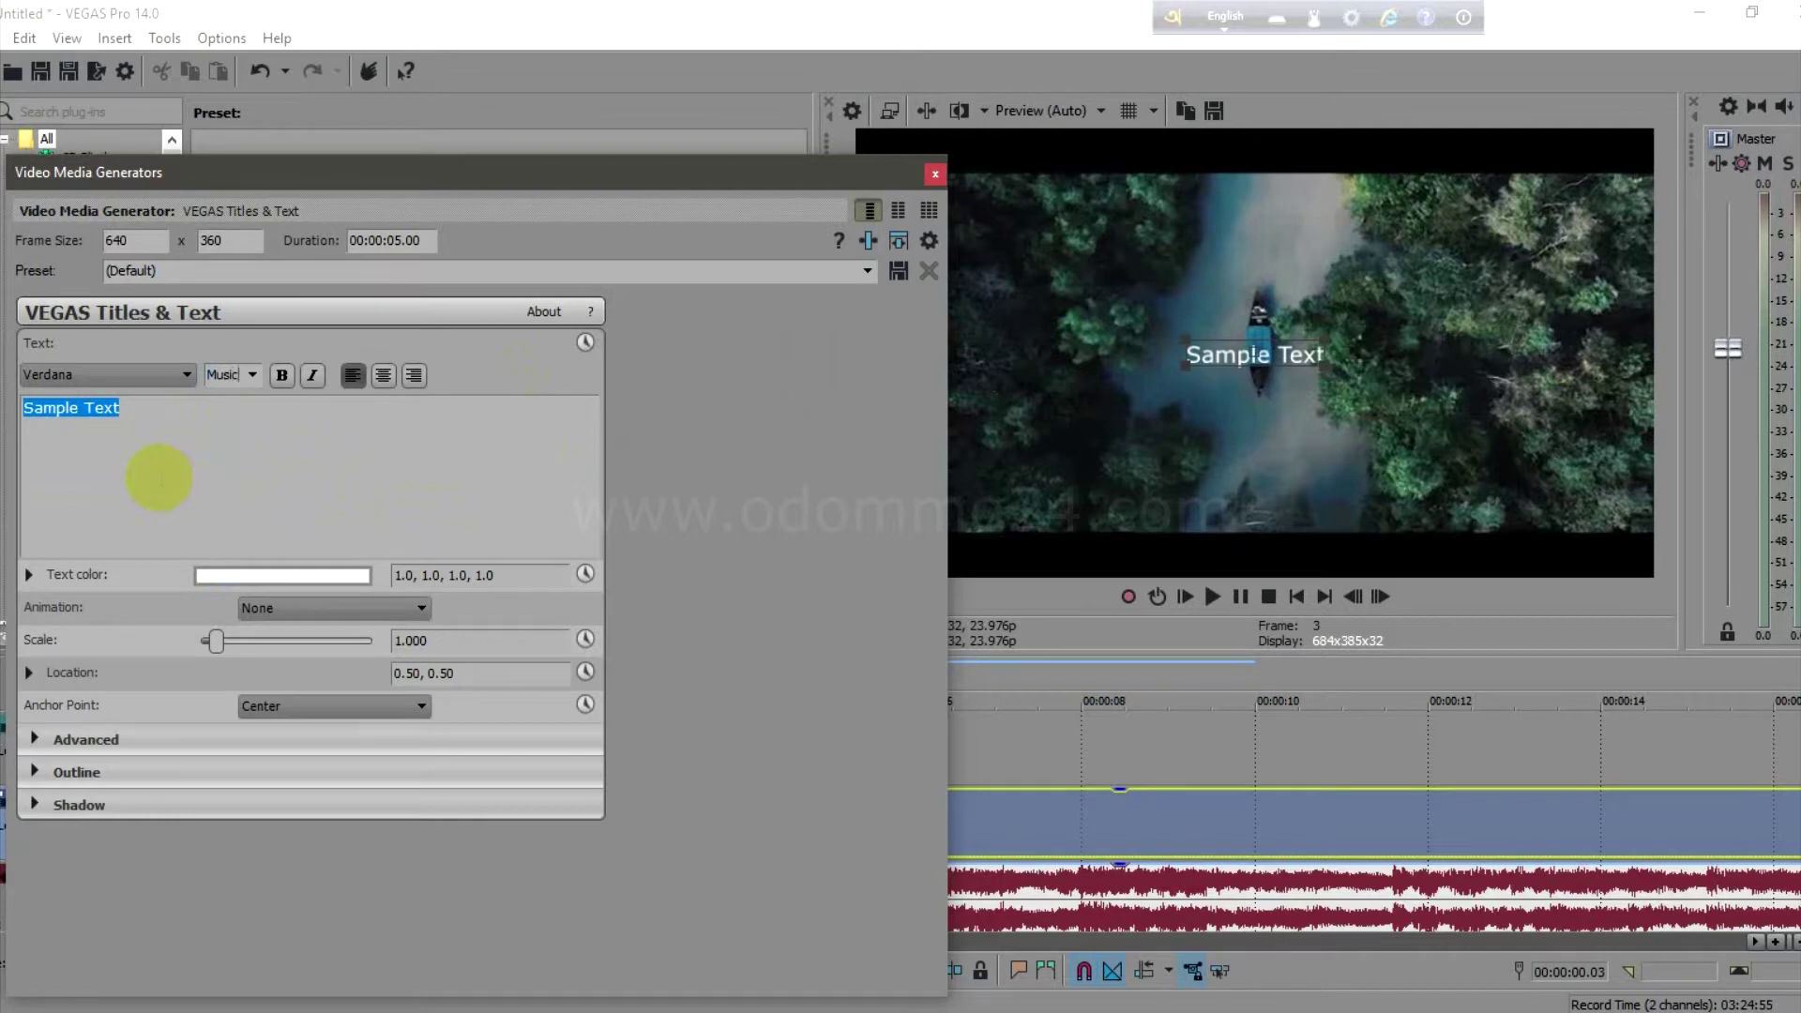
Step: Replace the title text with 'Music by -' followed by the musician's name
click(99, 413)
key(ctrl+a)
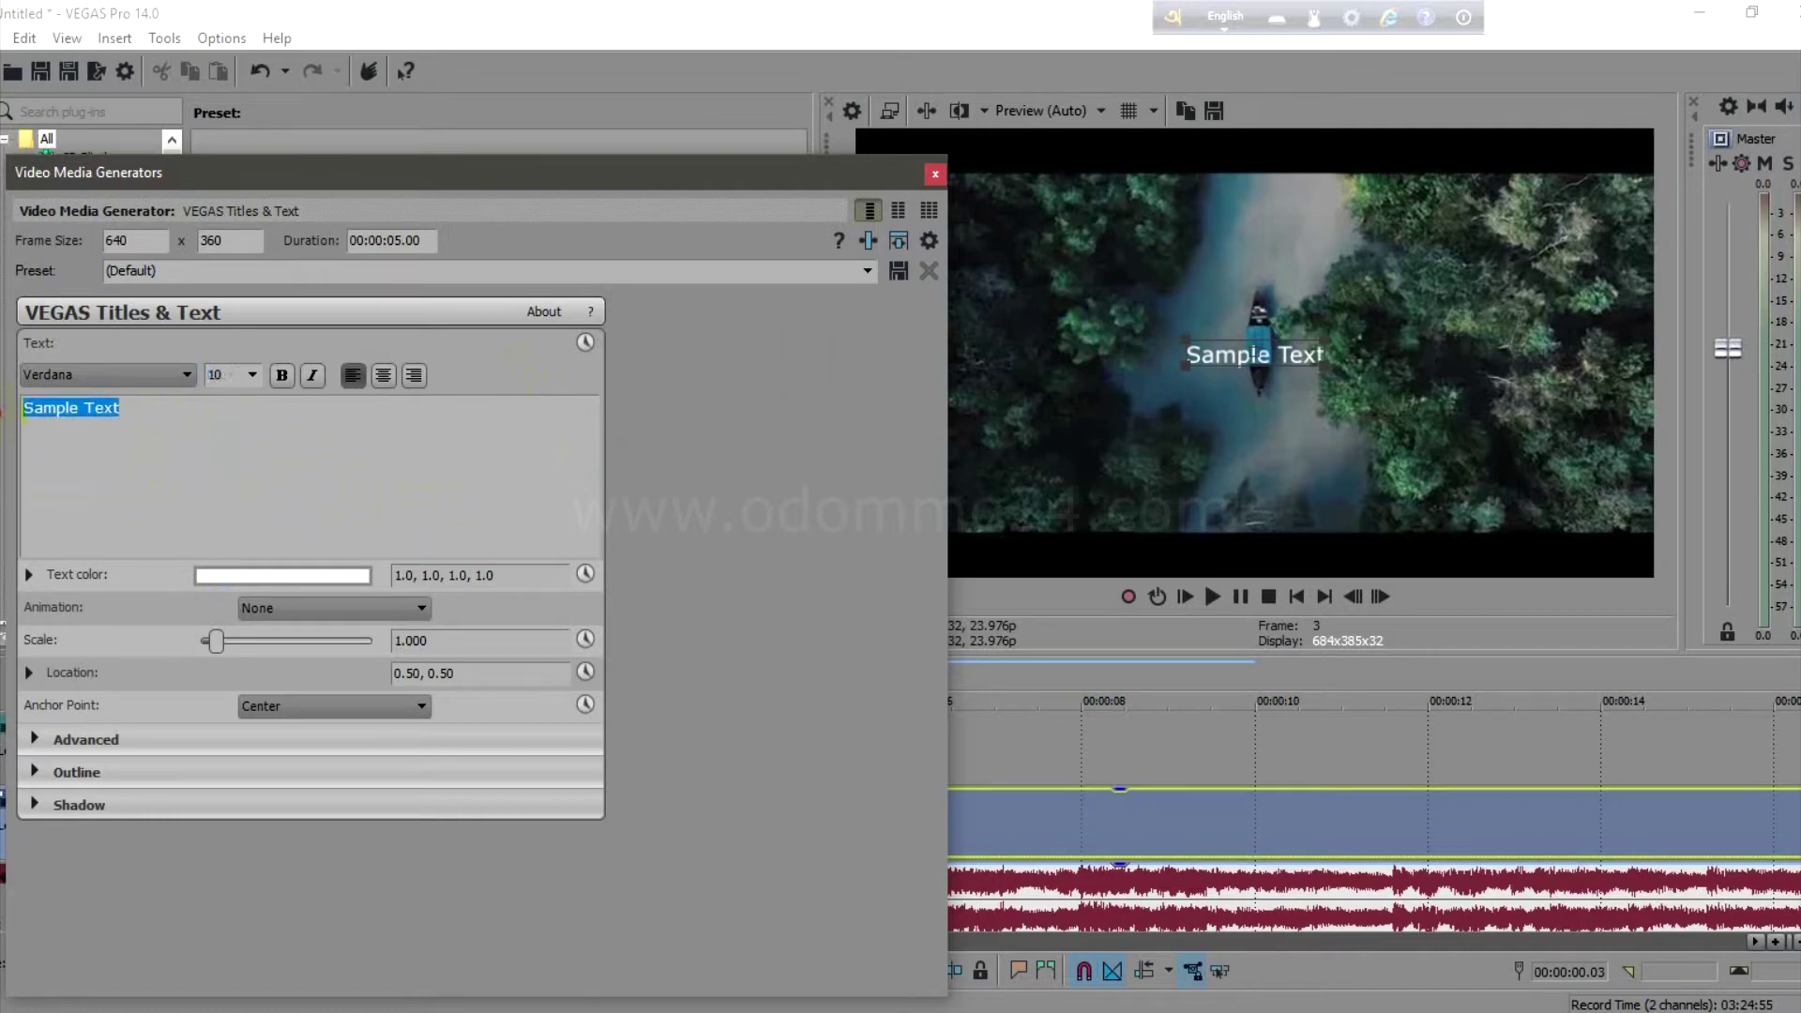
key(BackSpace)
text(Music by)
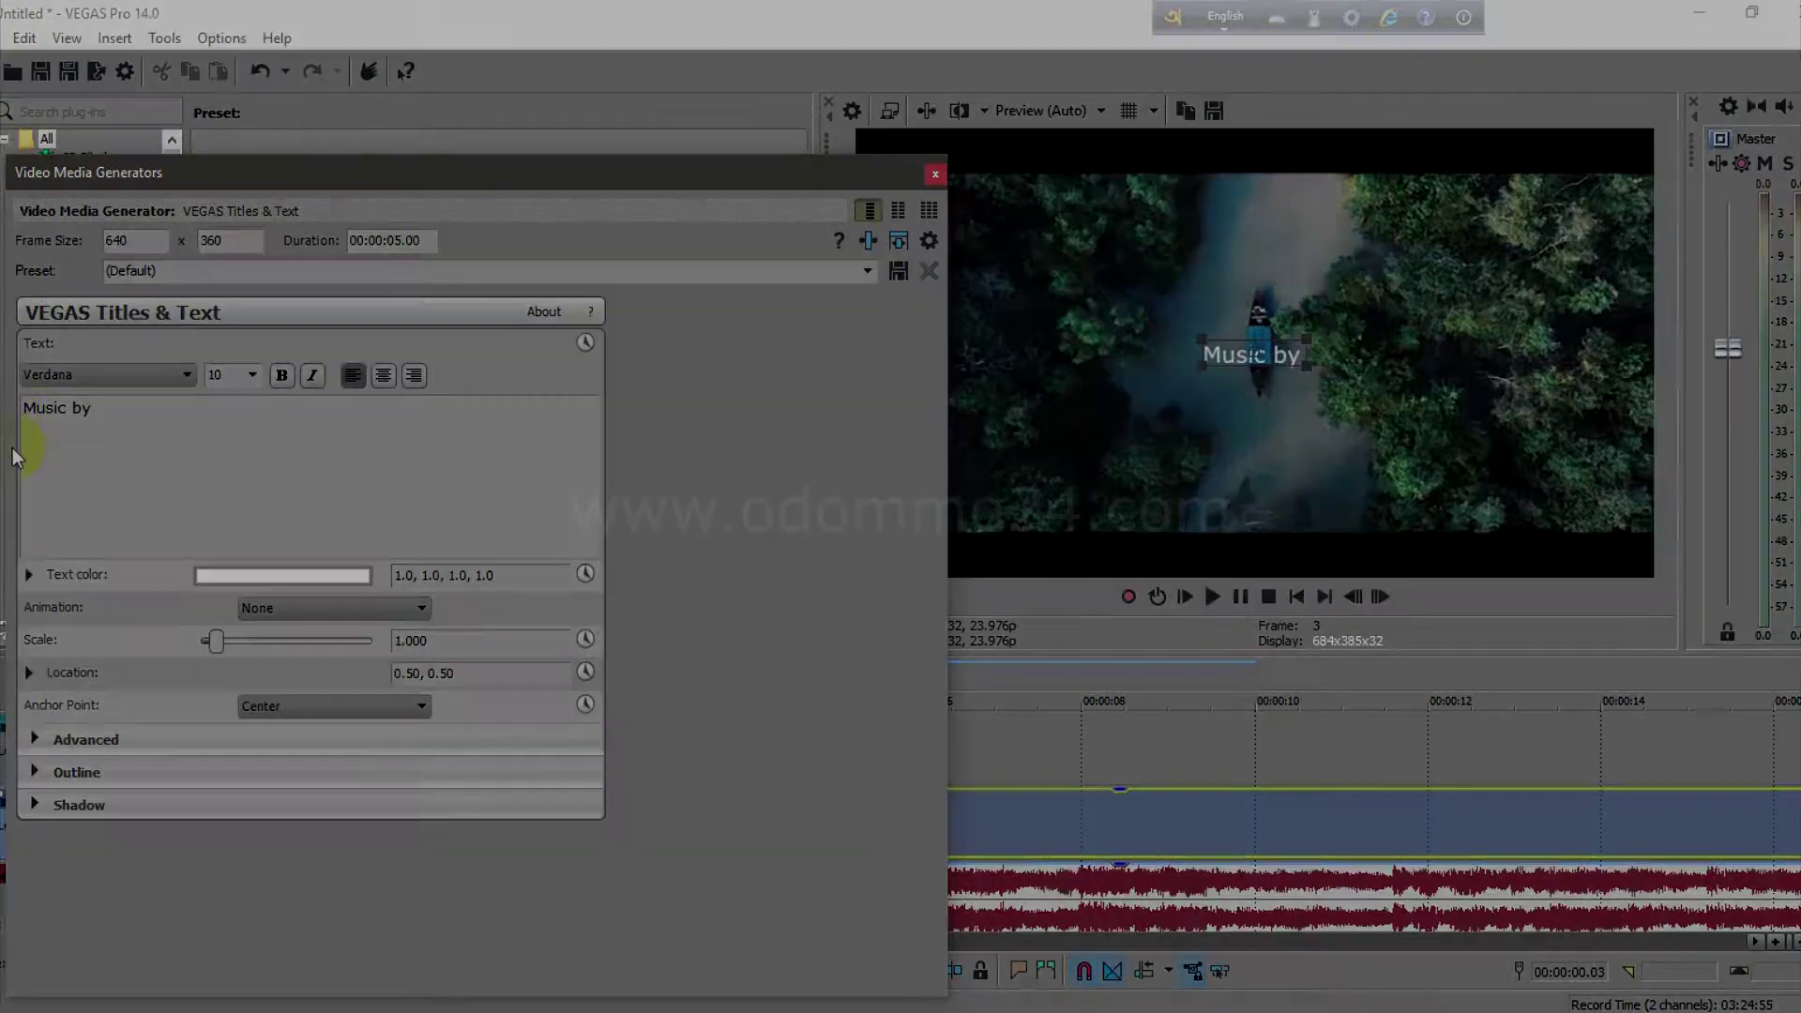
click(28, 441)
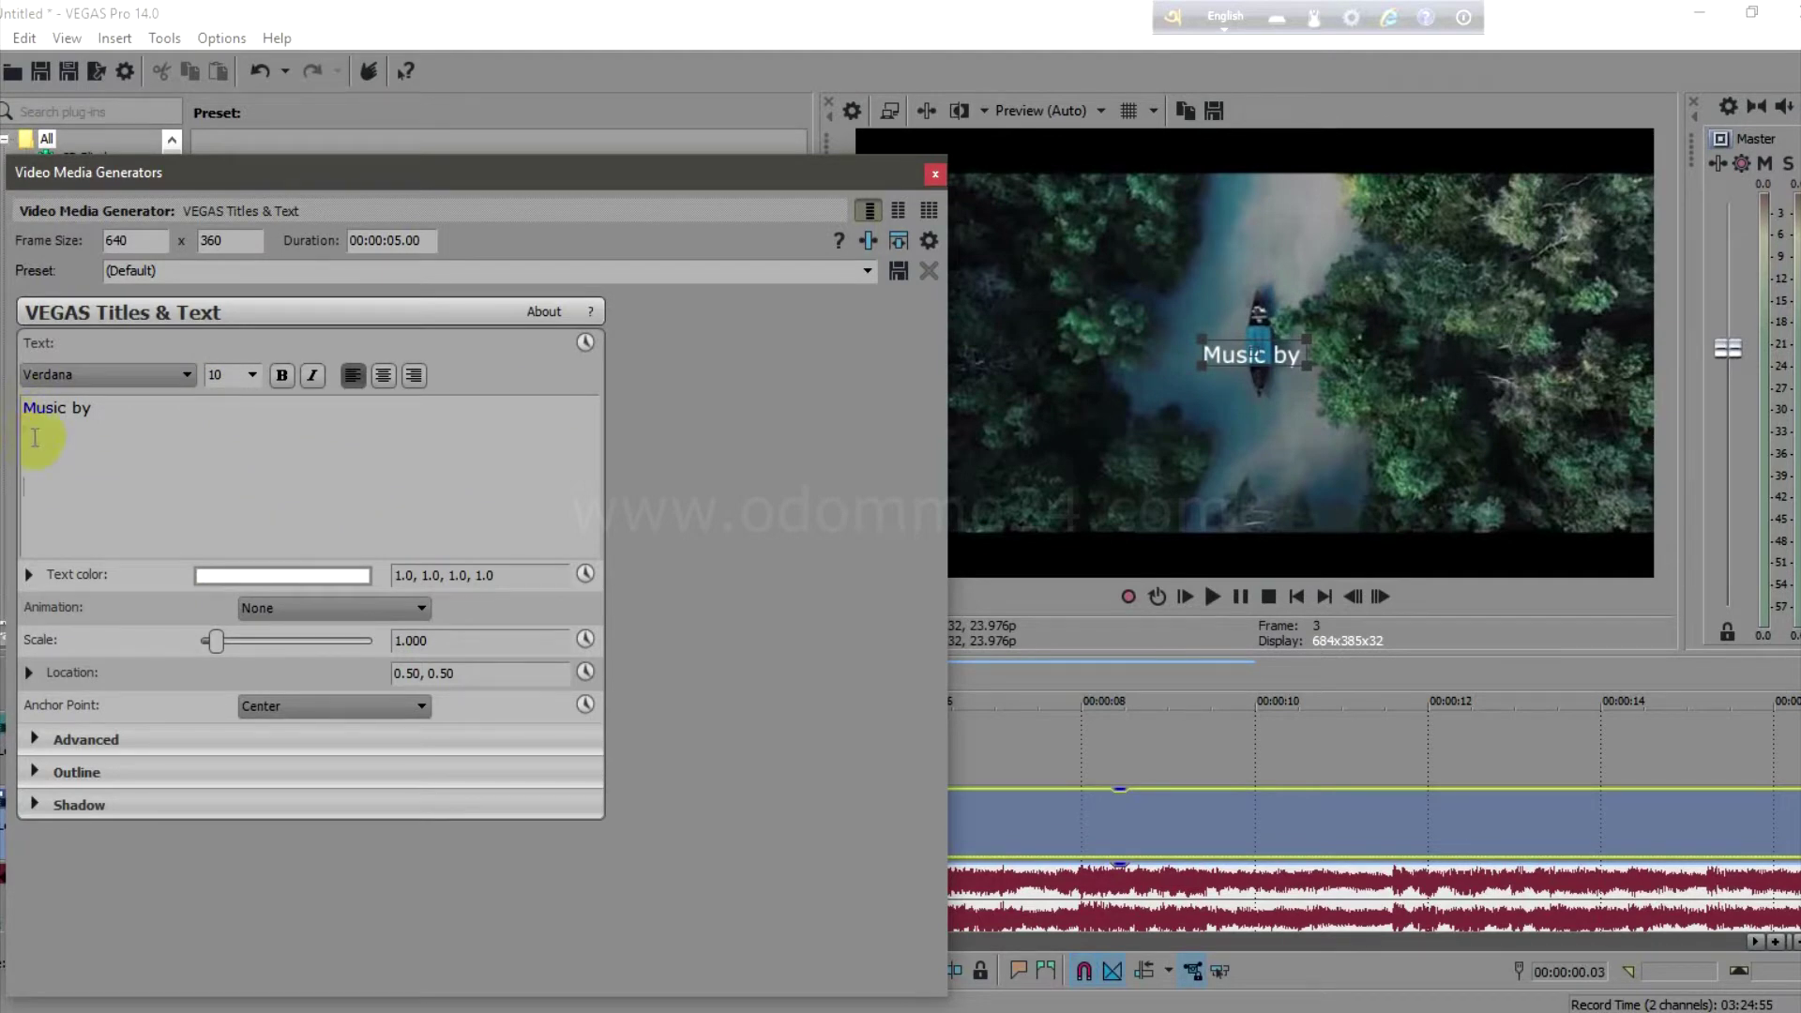
text(- Binoy)
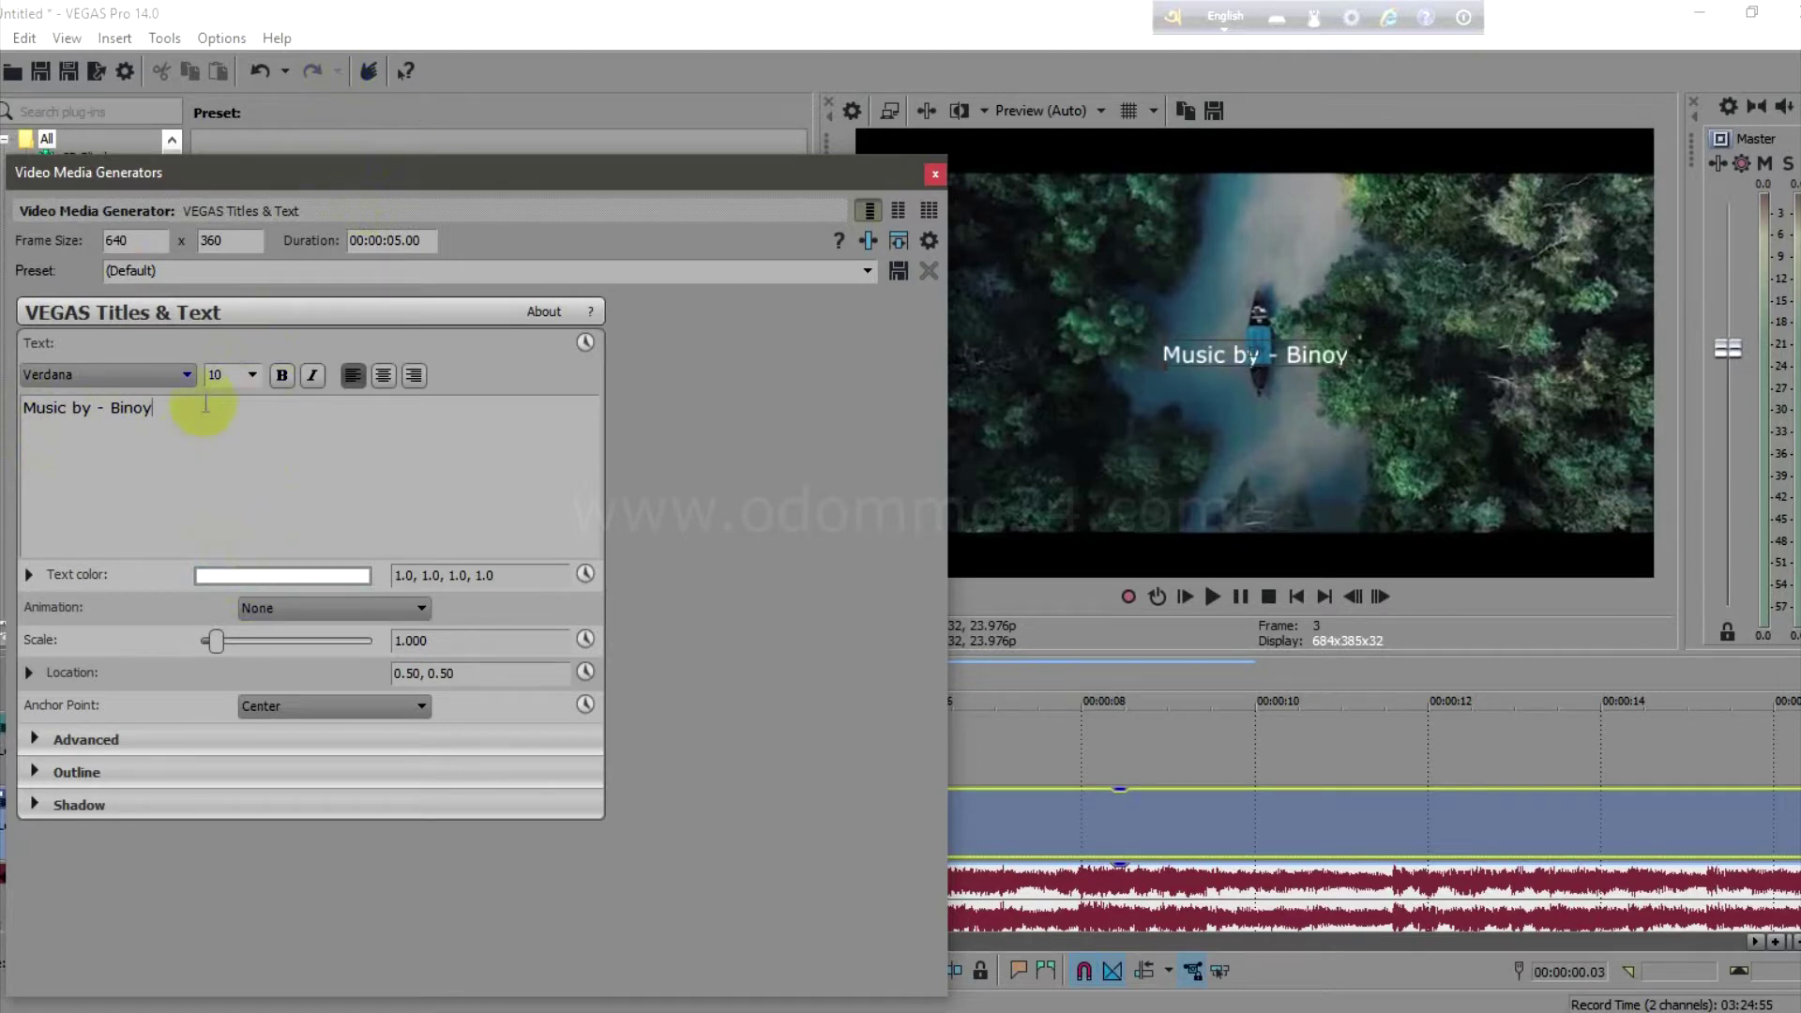
Step: Keep Verdana as the font and make the Music by credit bold
click(187, 374)
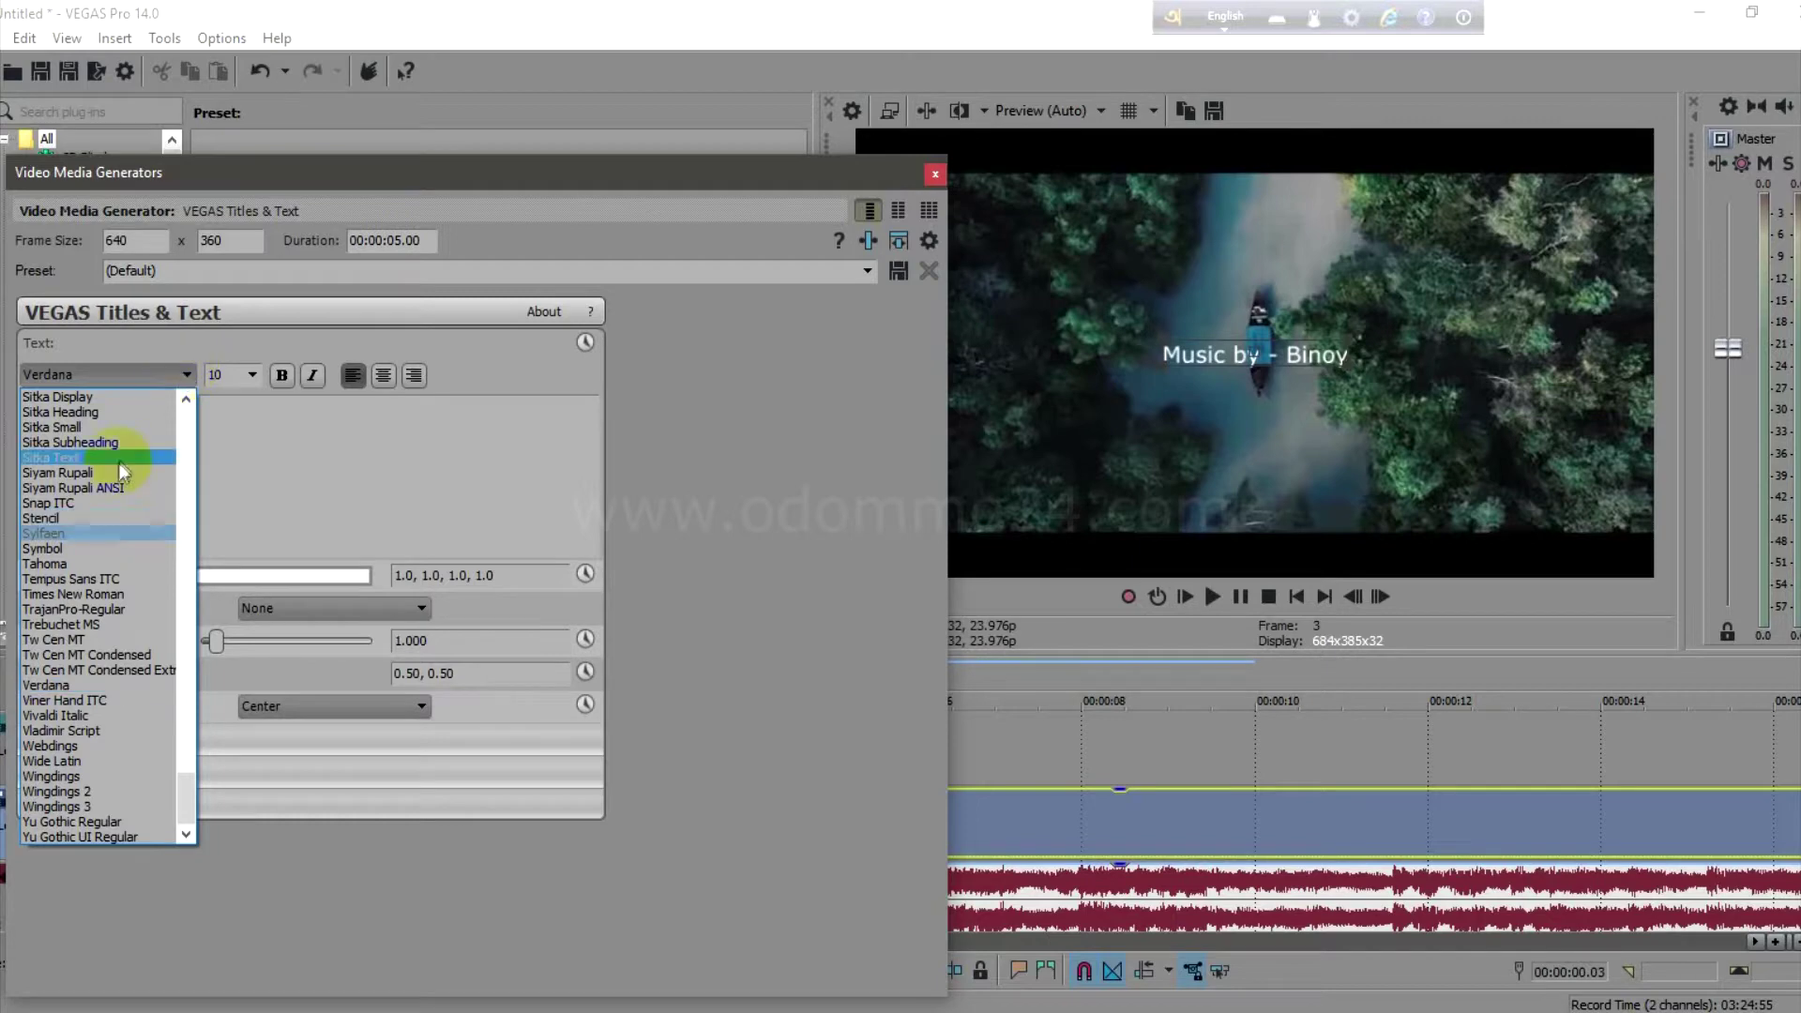
click(187, 376)
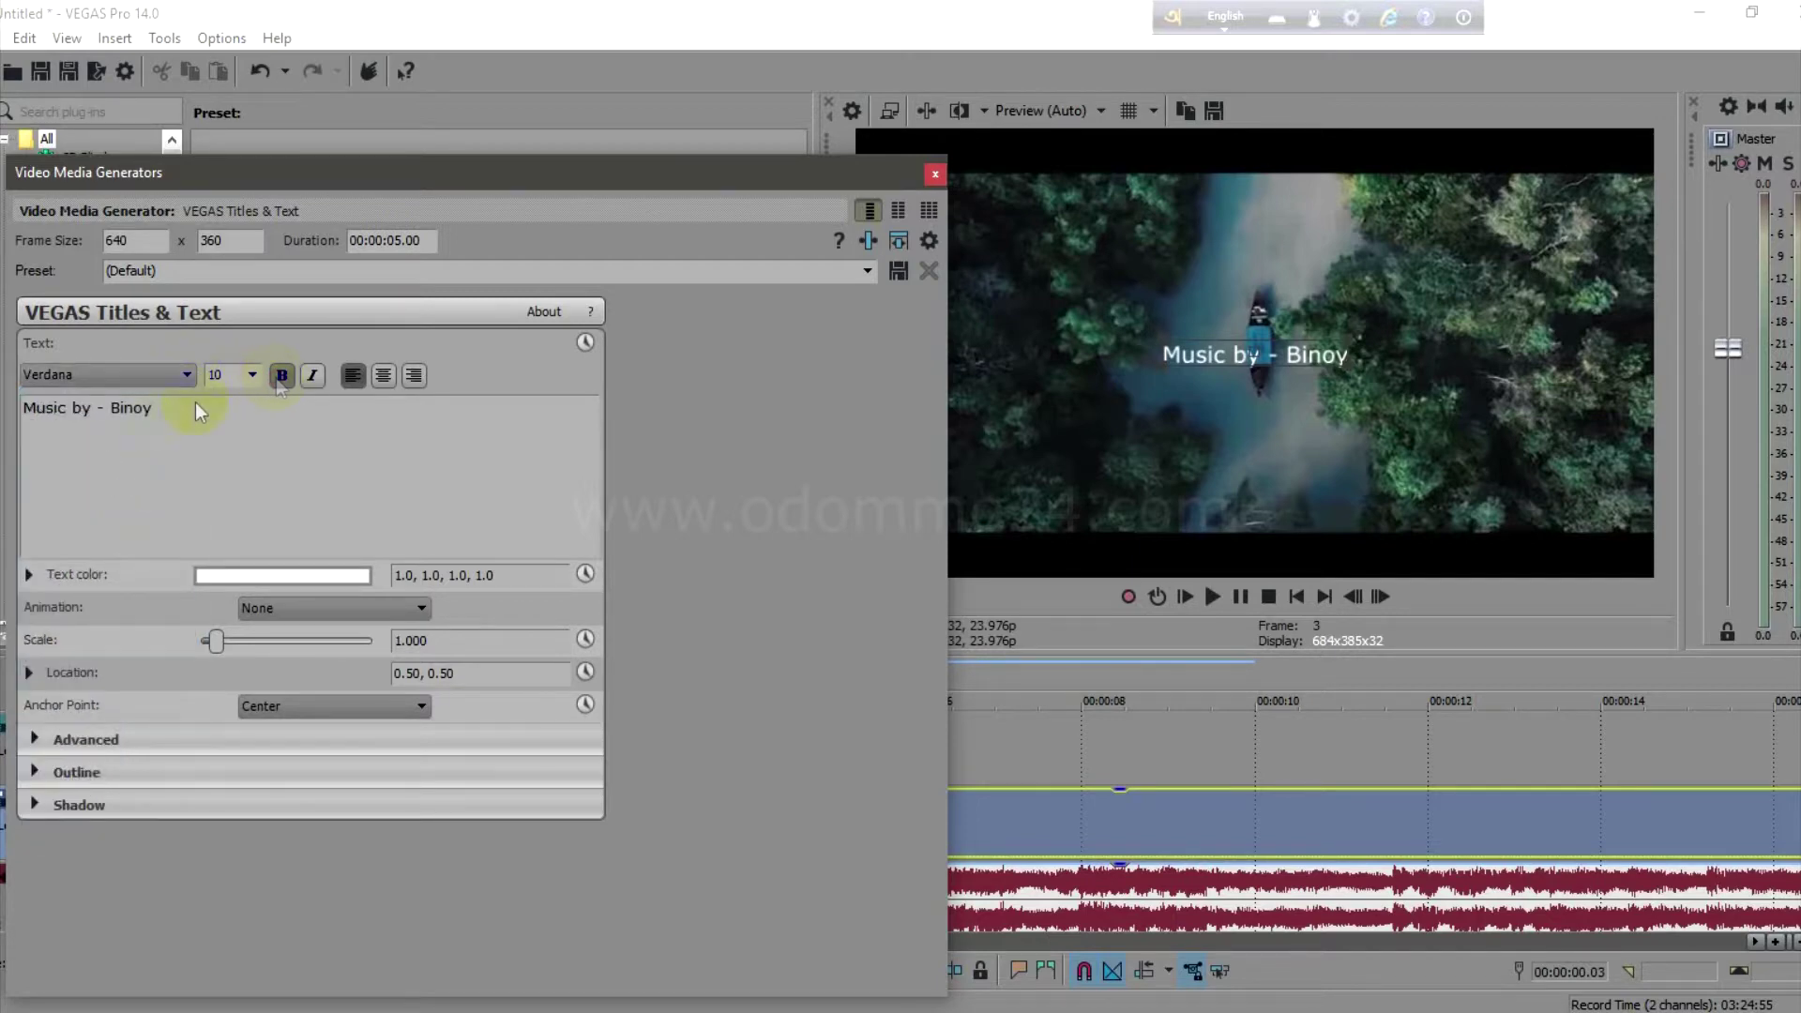
triple_click(28, 413)
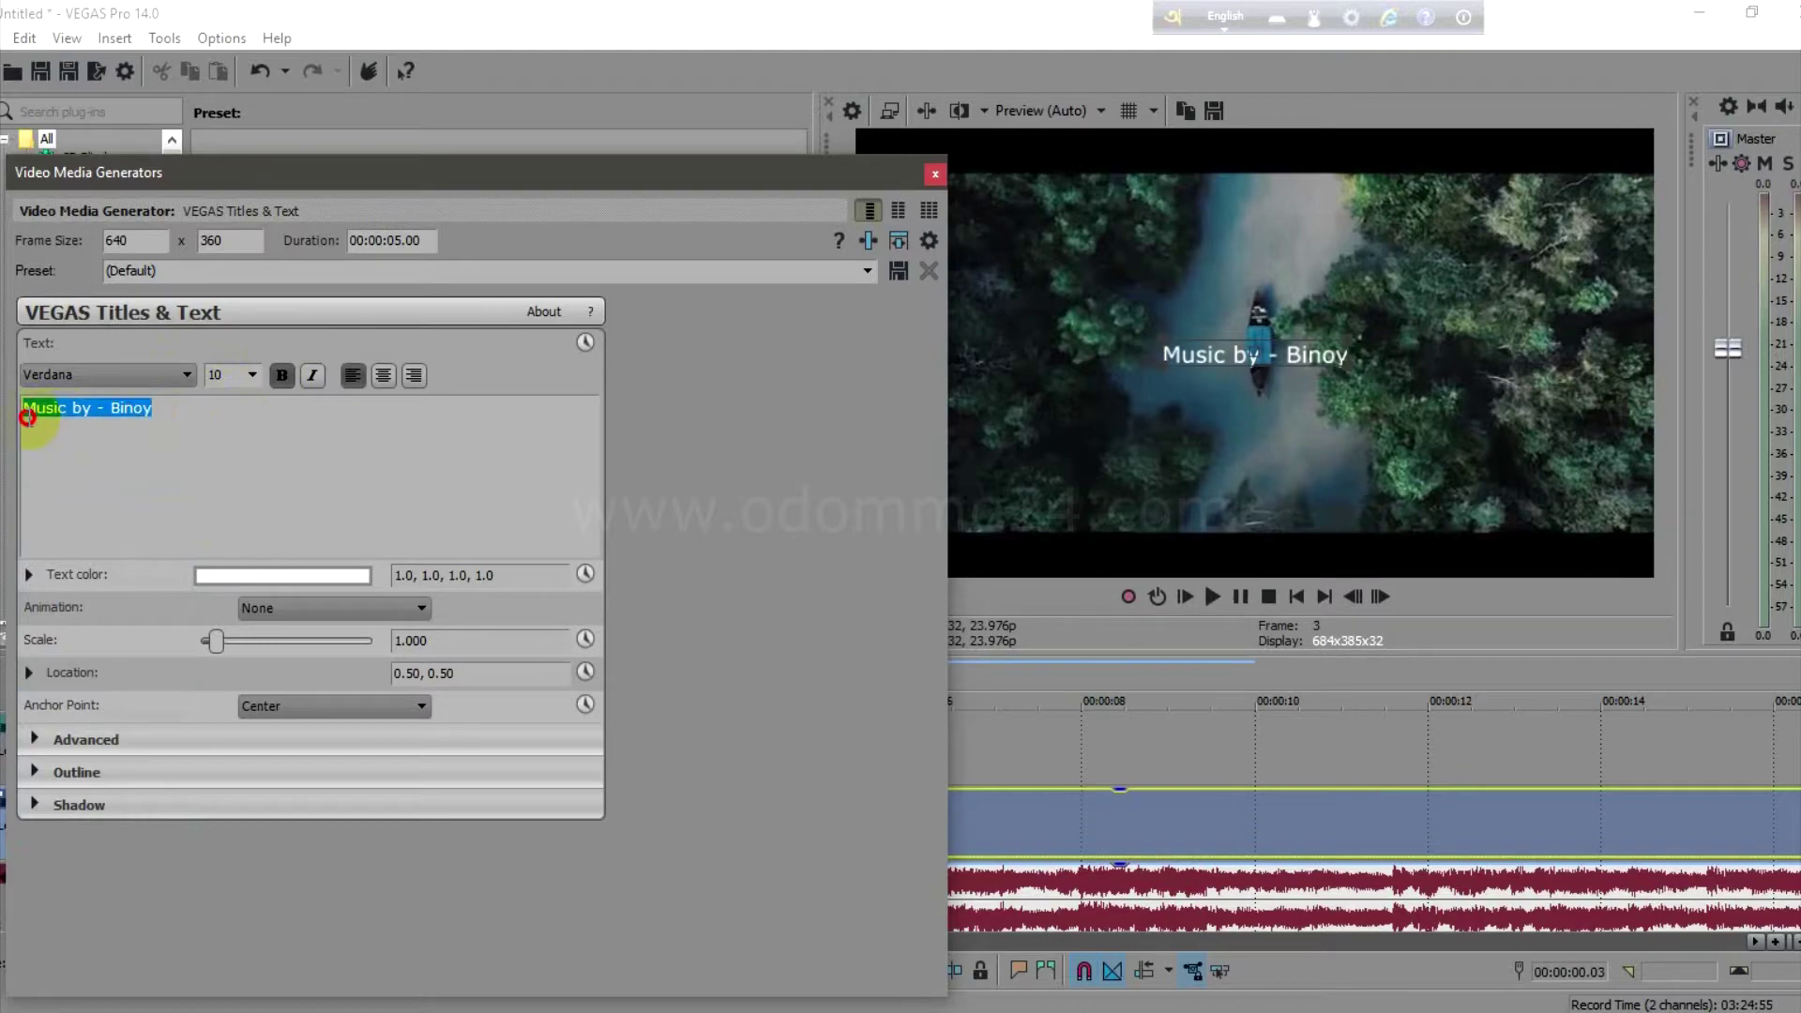
click(282, 376)
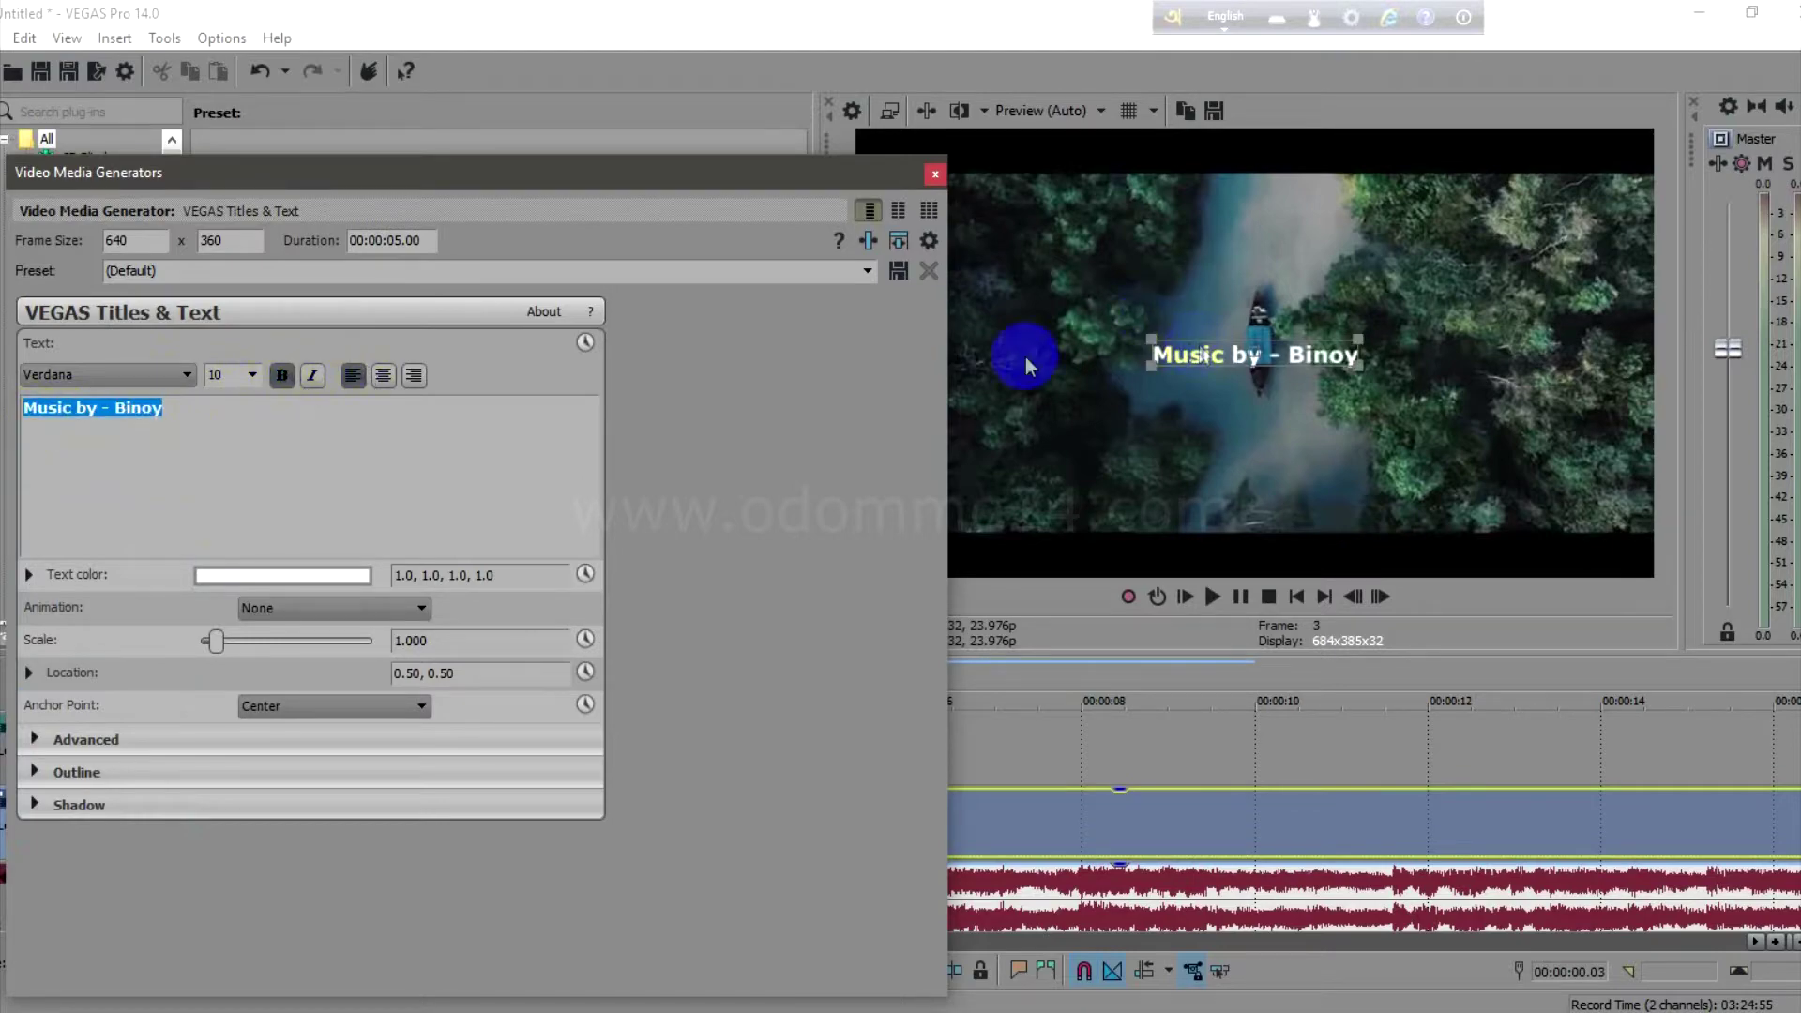
Step: Move the title settings window aside, then close the media generator window
drag(422, 171, 699, 452)
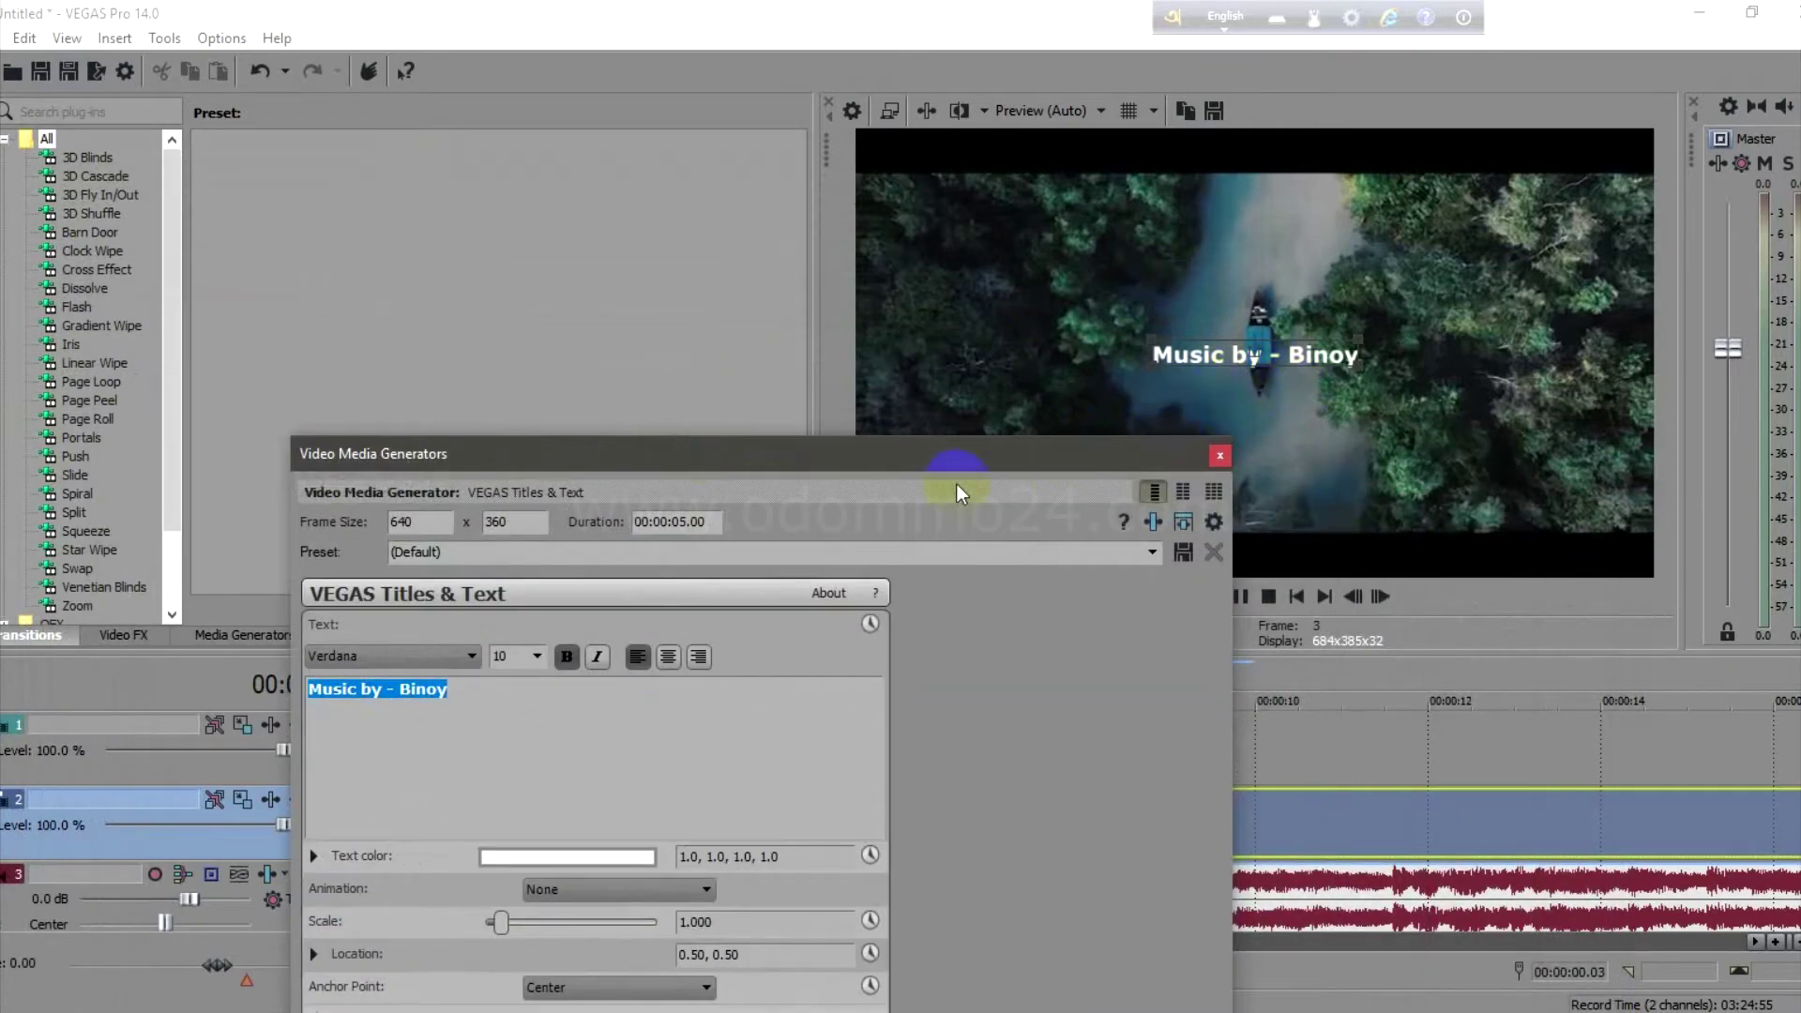
drag(941, 468, 1322, 741)
click(1604, 727)
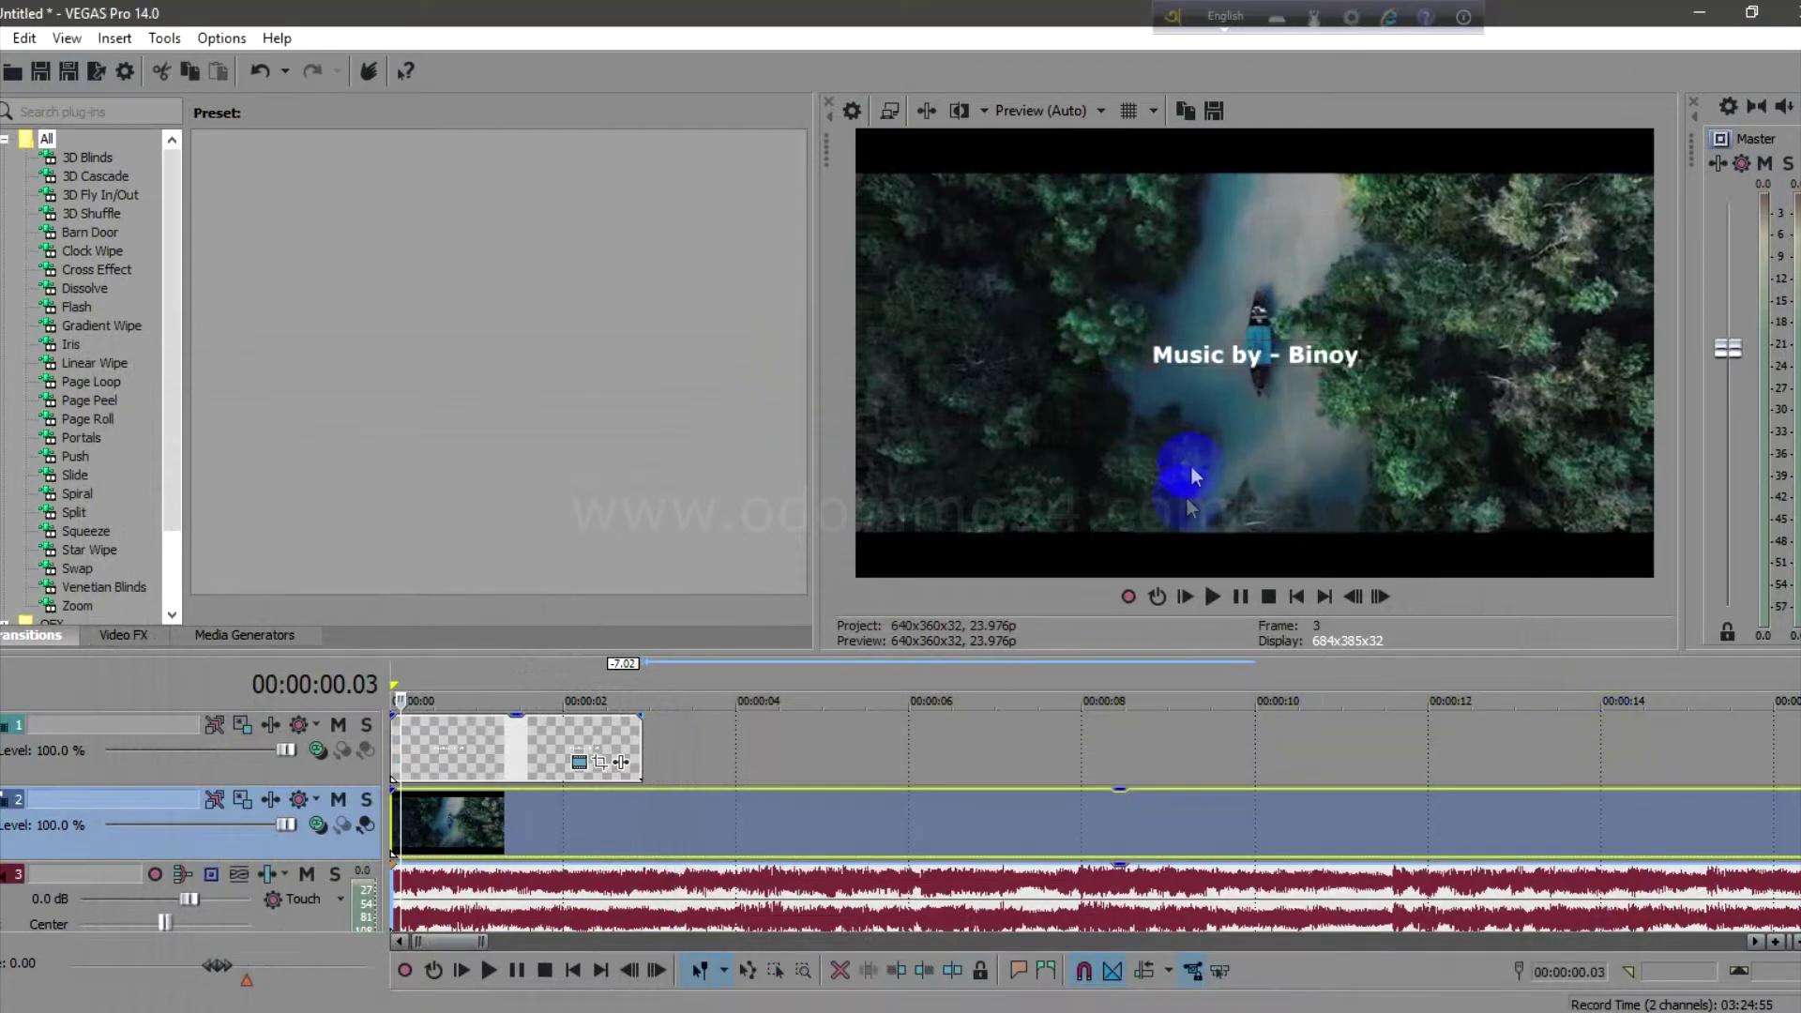
Step: Move the Music by credit to the frame's lower-left and add fade-in and fade-out to its event
click(581, 763)
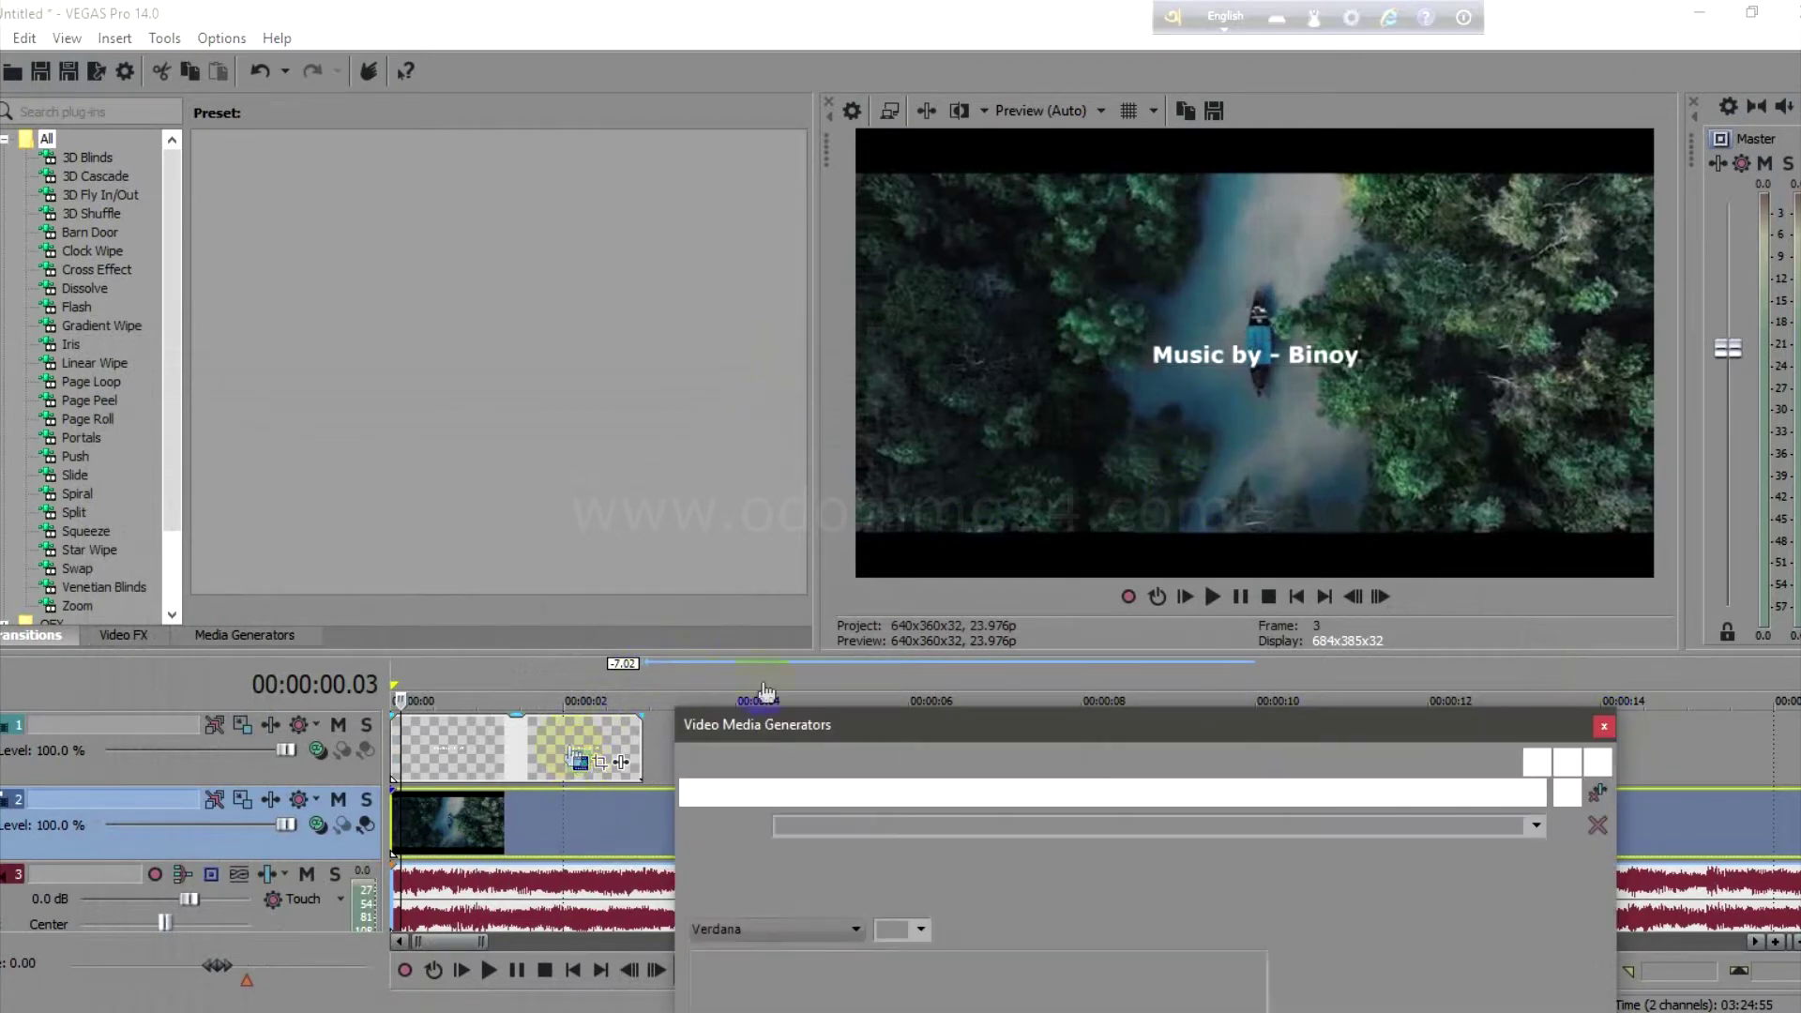
drag(1097, 424, 902, 522)
drag(392, 745, 433, 718)
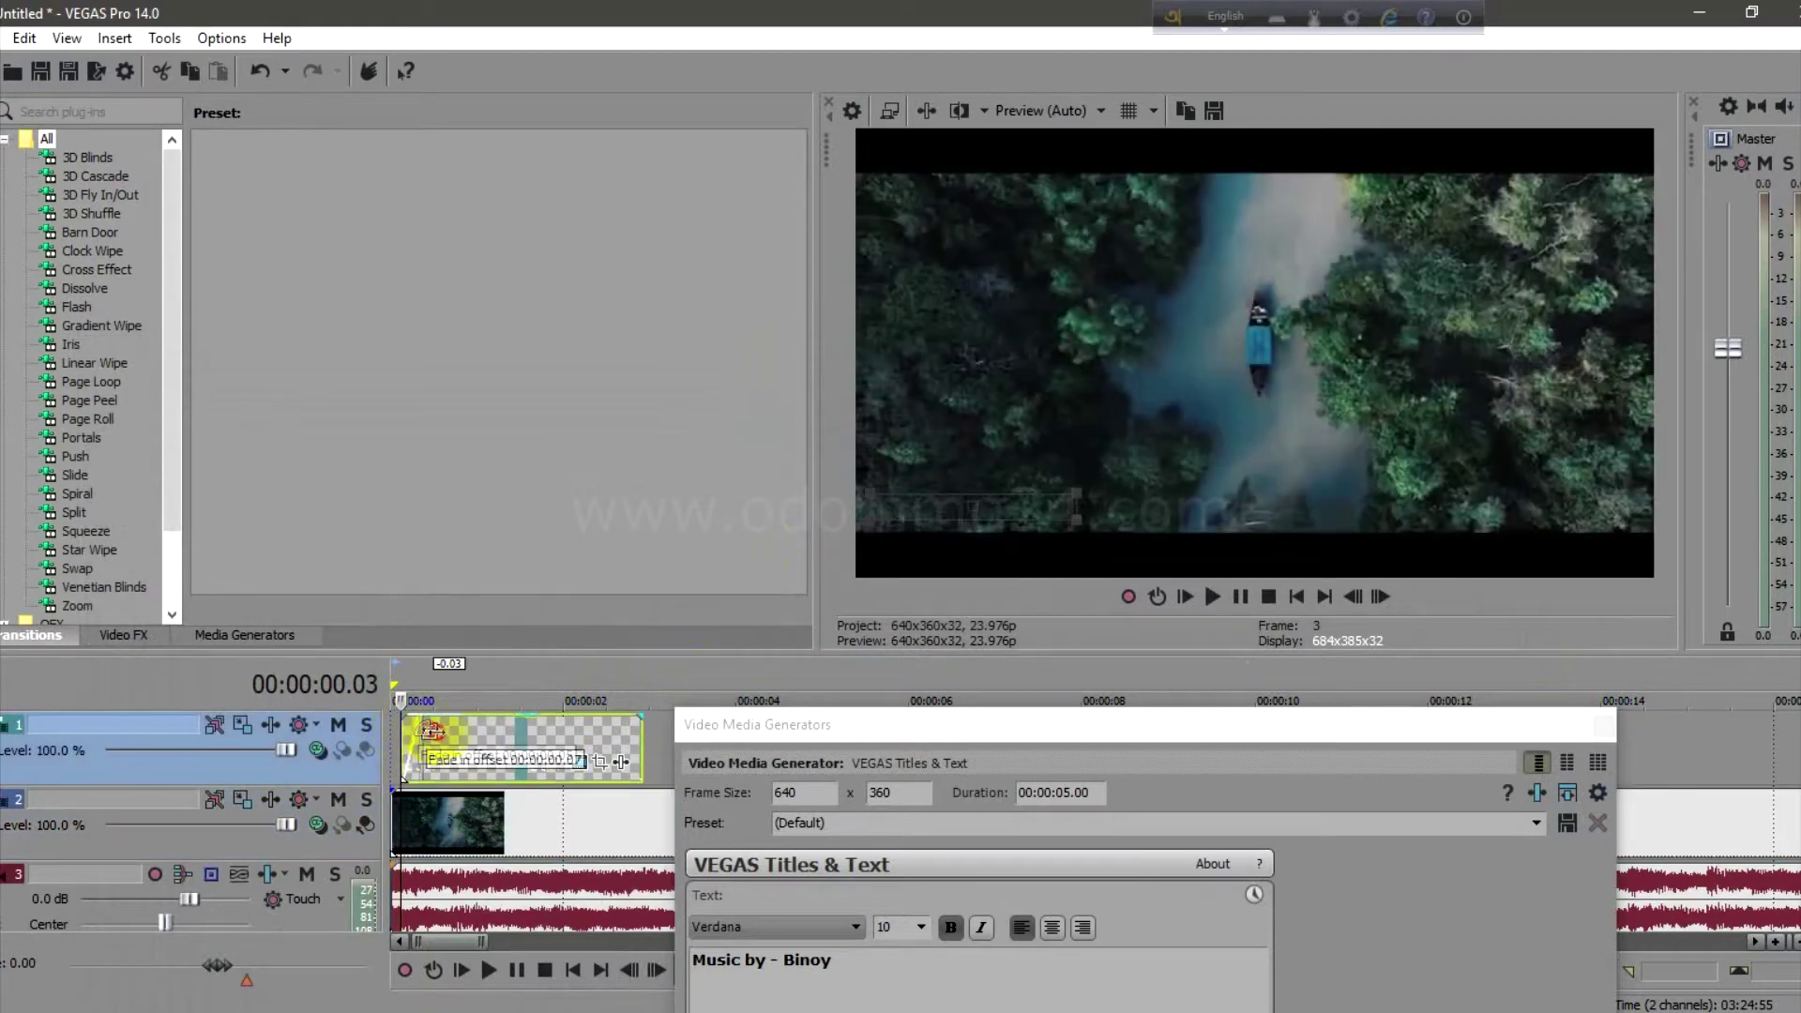
drag(646, 714, 607, 715)
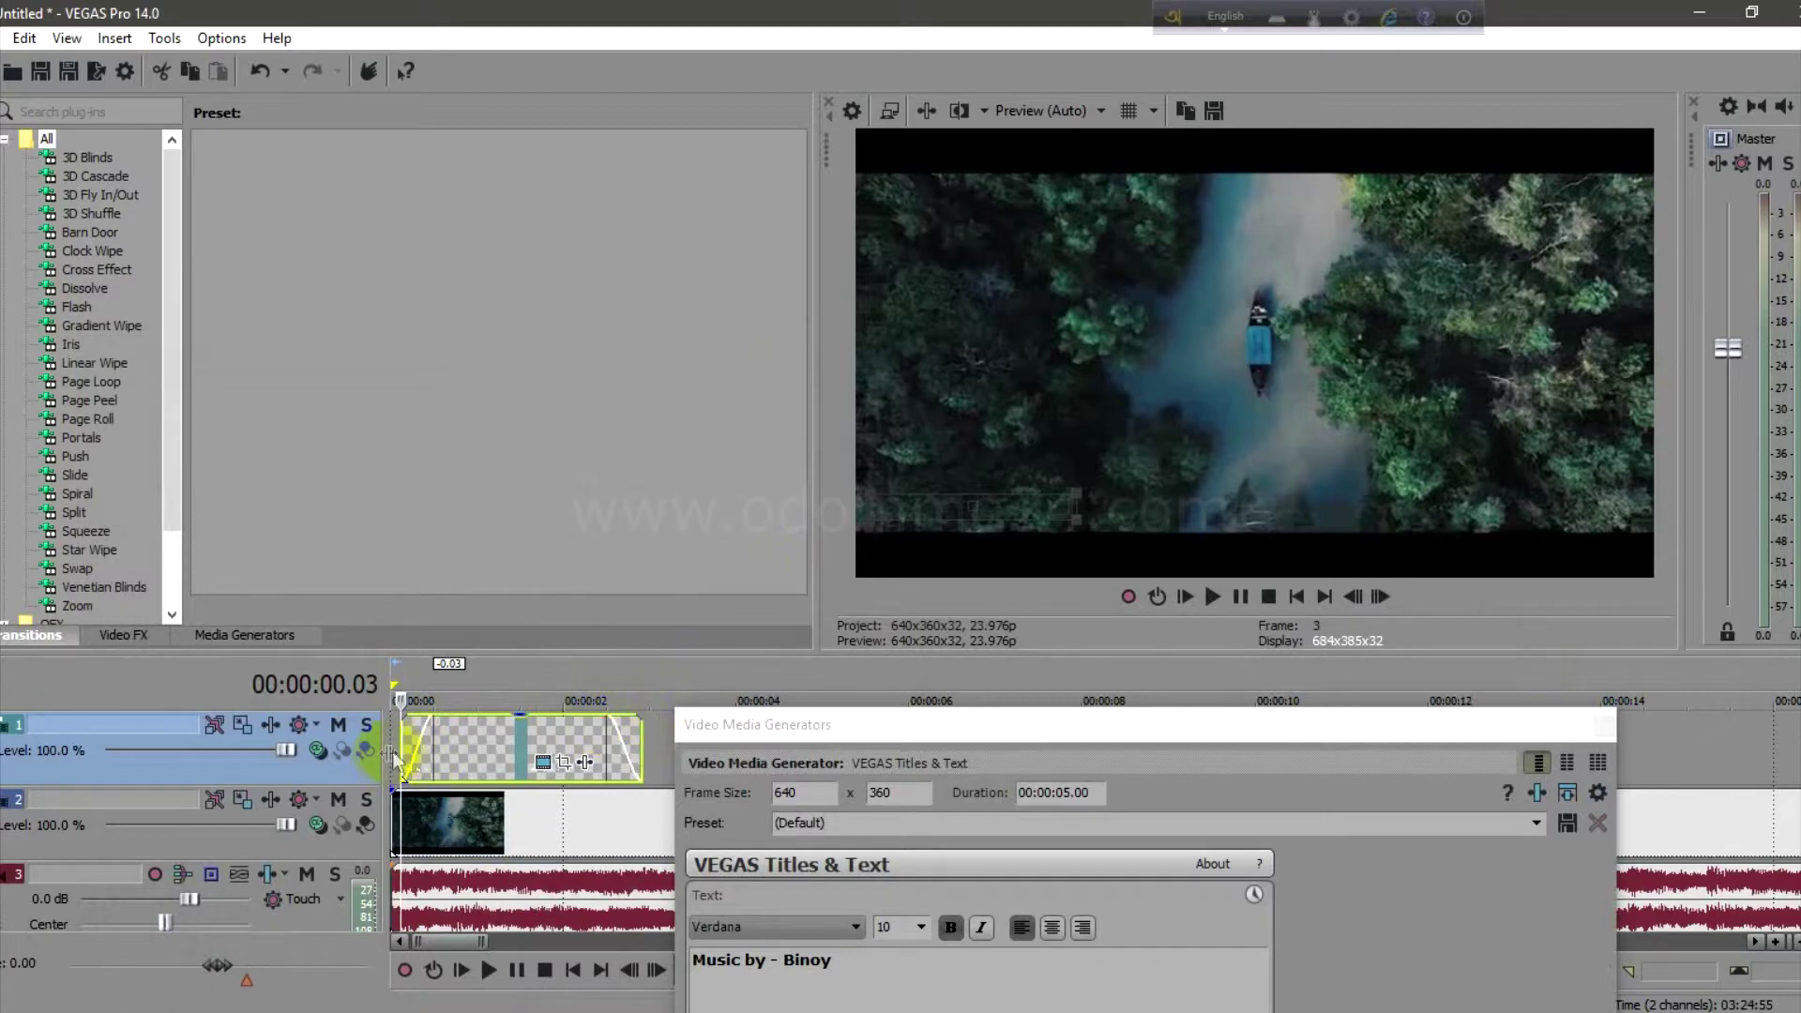
Step: Play the timeline to preview the faded title, then move the text settings window aside
key(space)
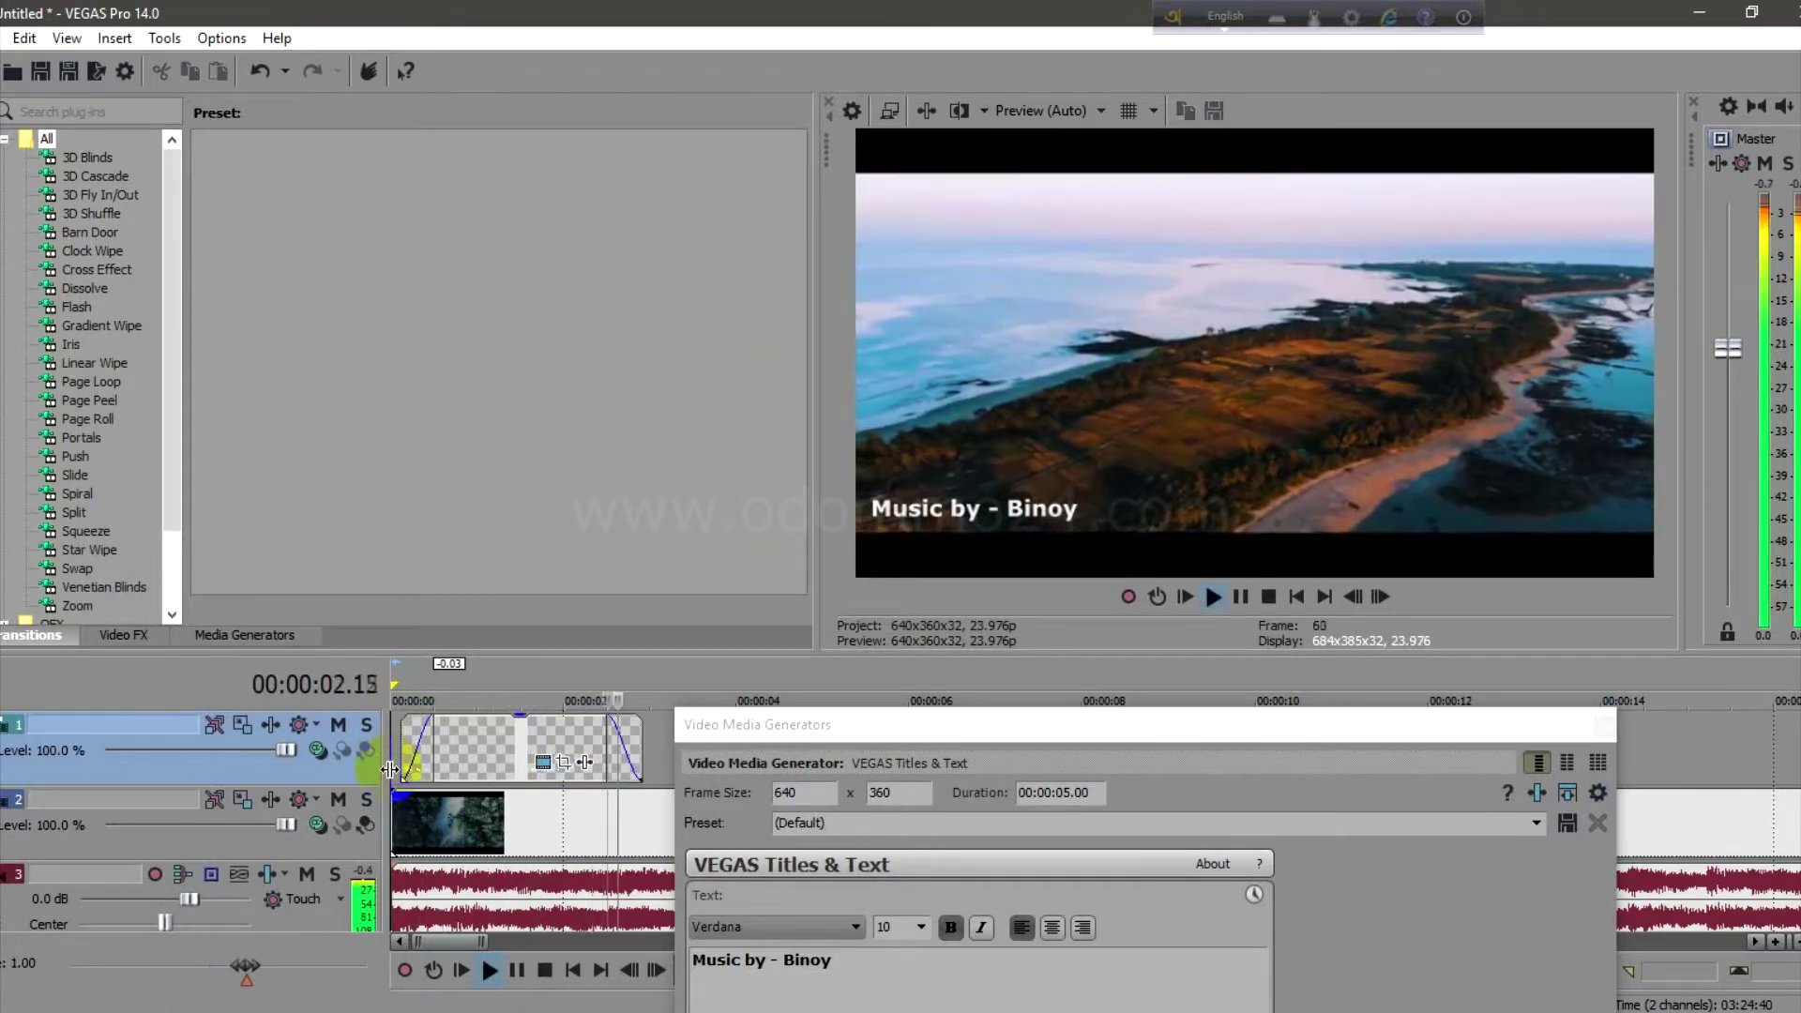
key(space)
drag(836, 733, 582, 323)
Step: Paste two new copies of the title event on track 1, at about 3 s and 00:00:07.10
click(1343, 319)
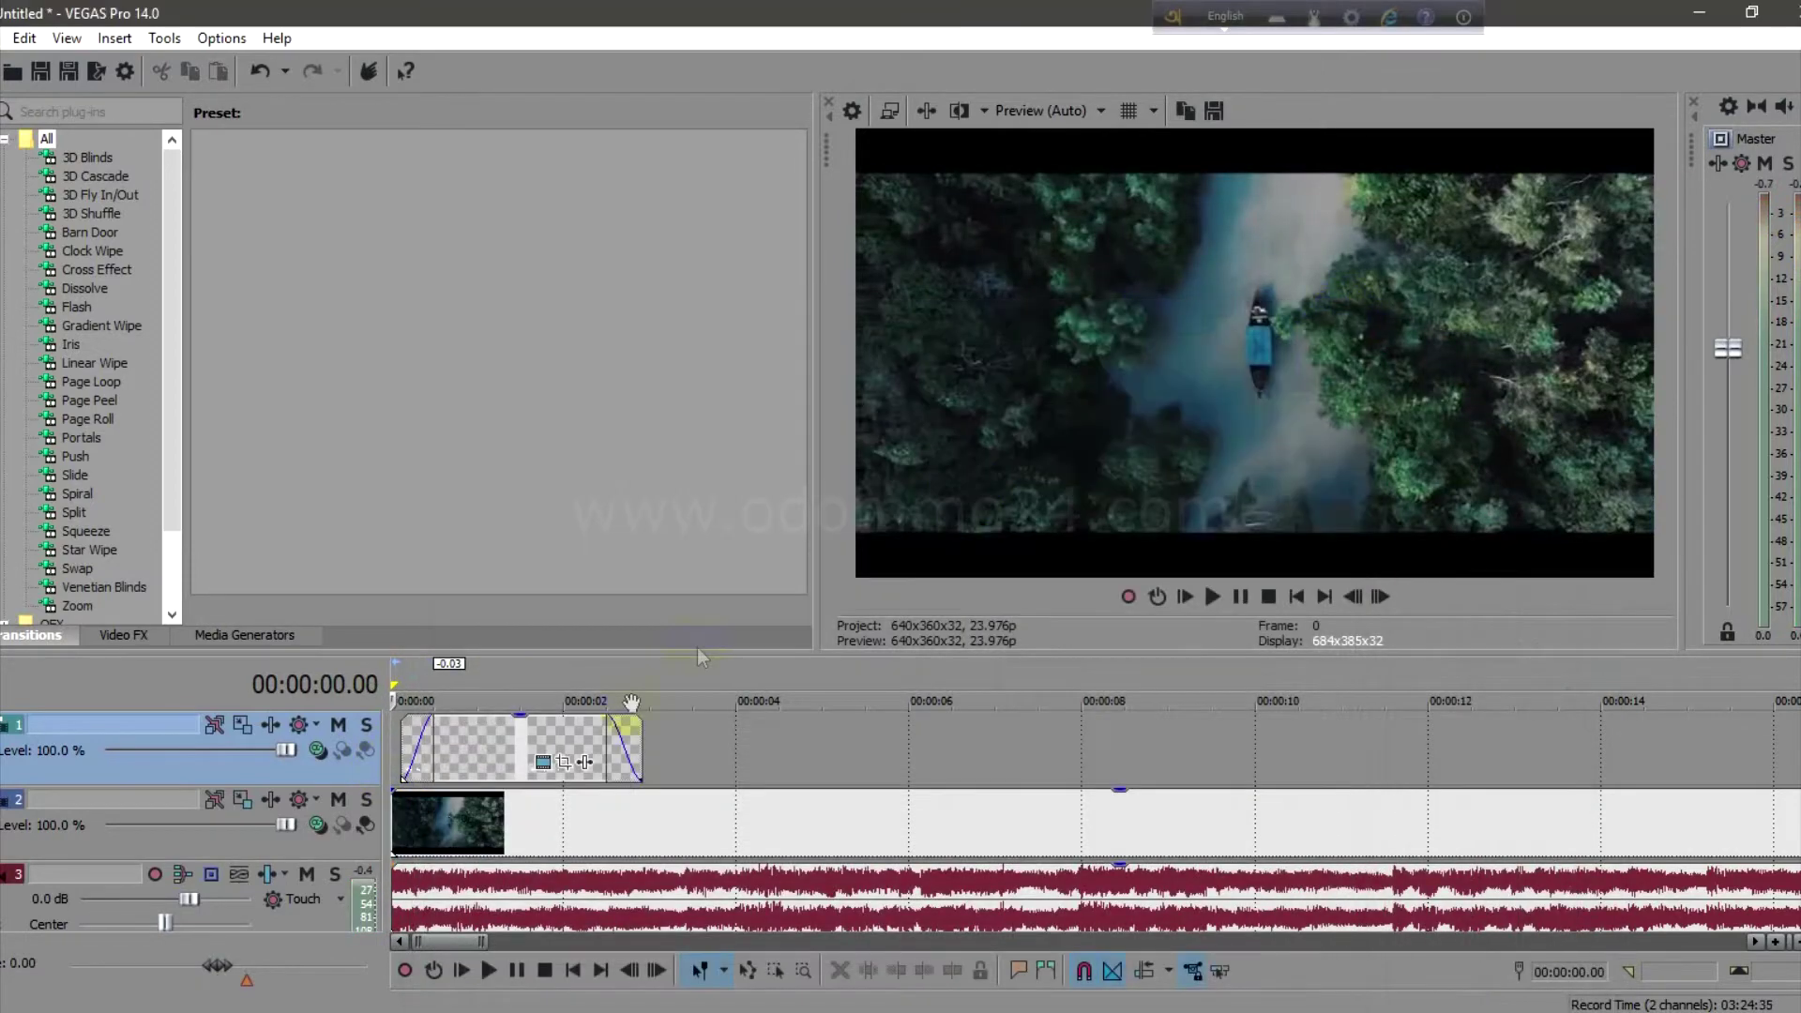
click(521, 740)
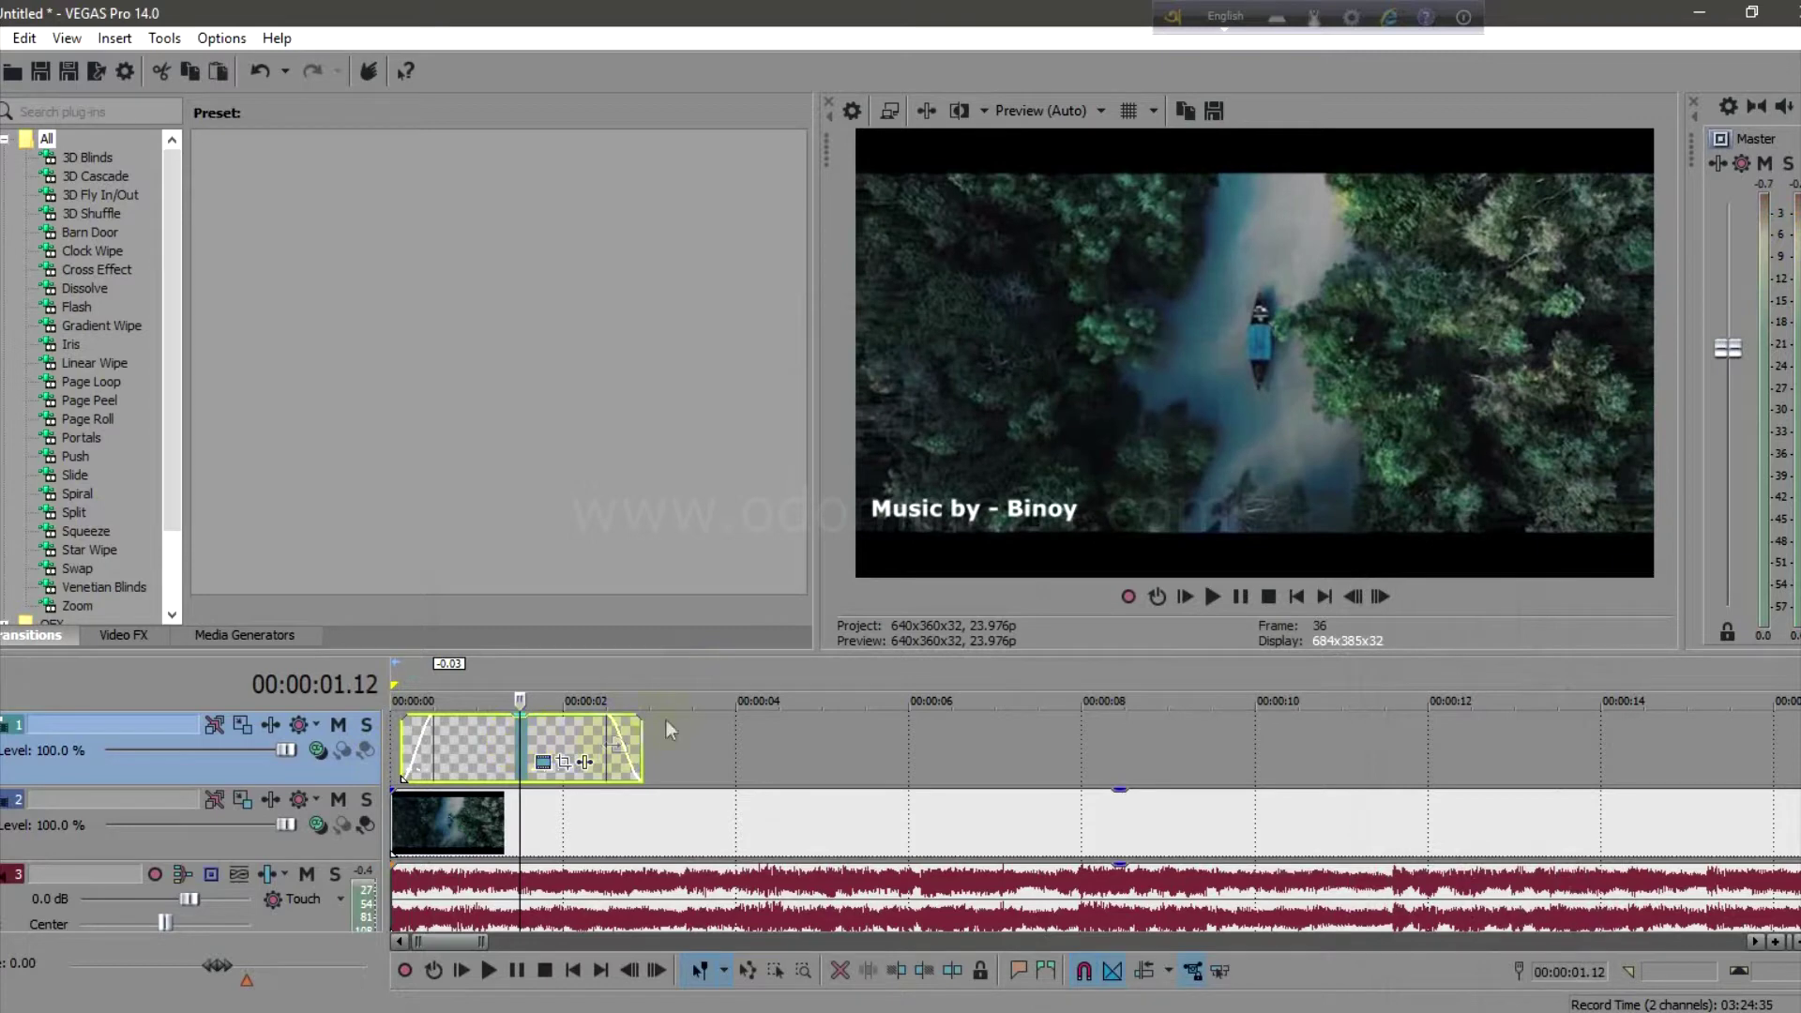
click(706, 743)
key(ctrl+v)
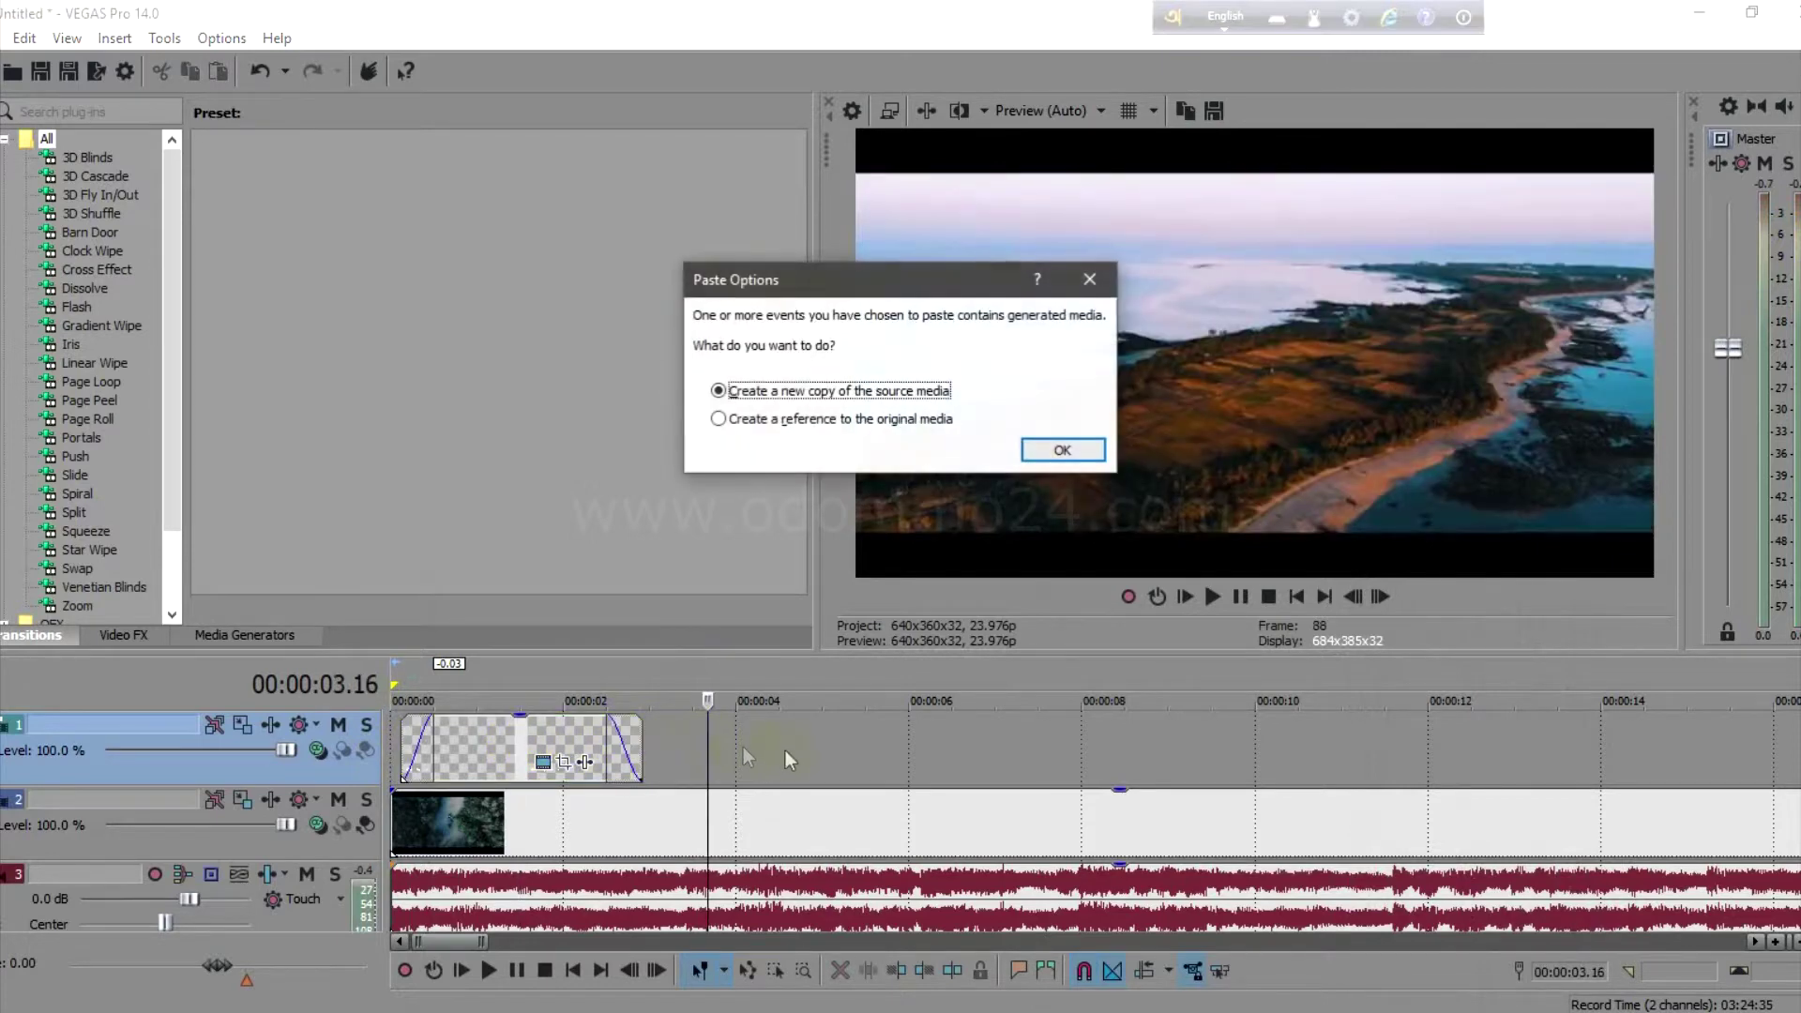
click(1062, 450)
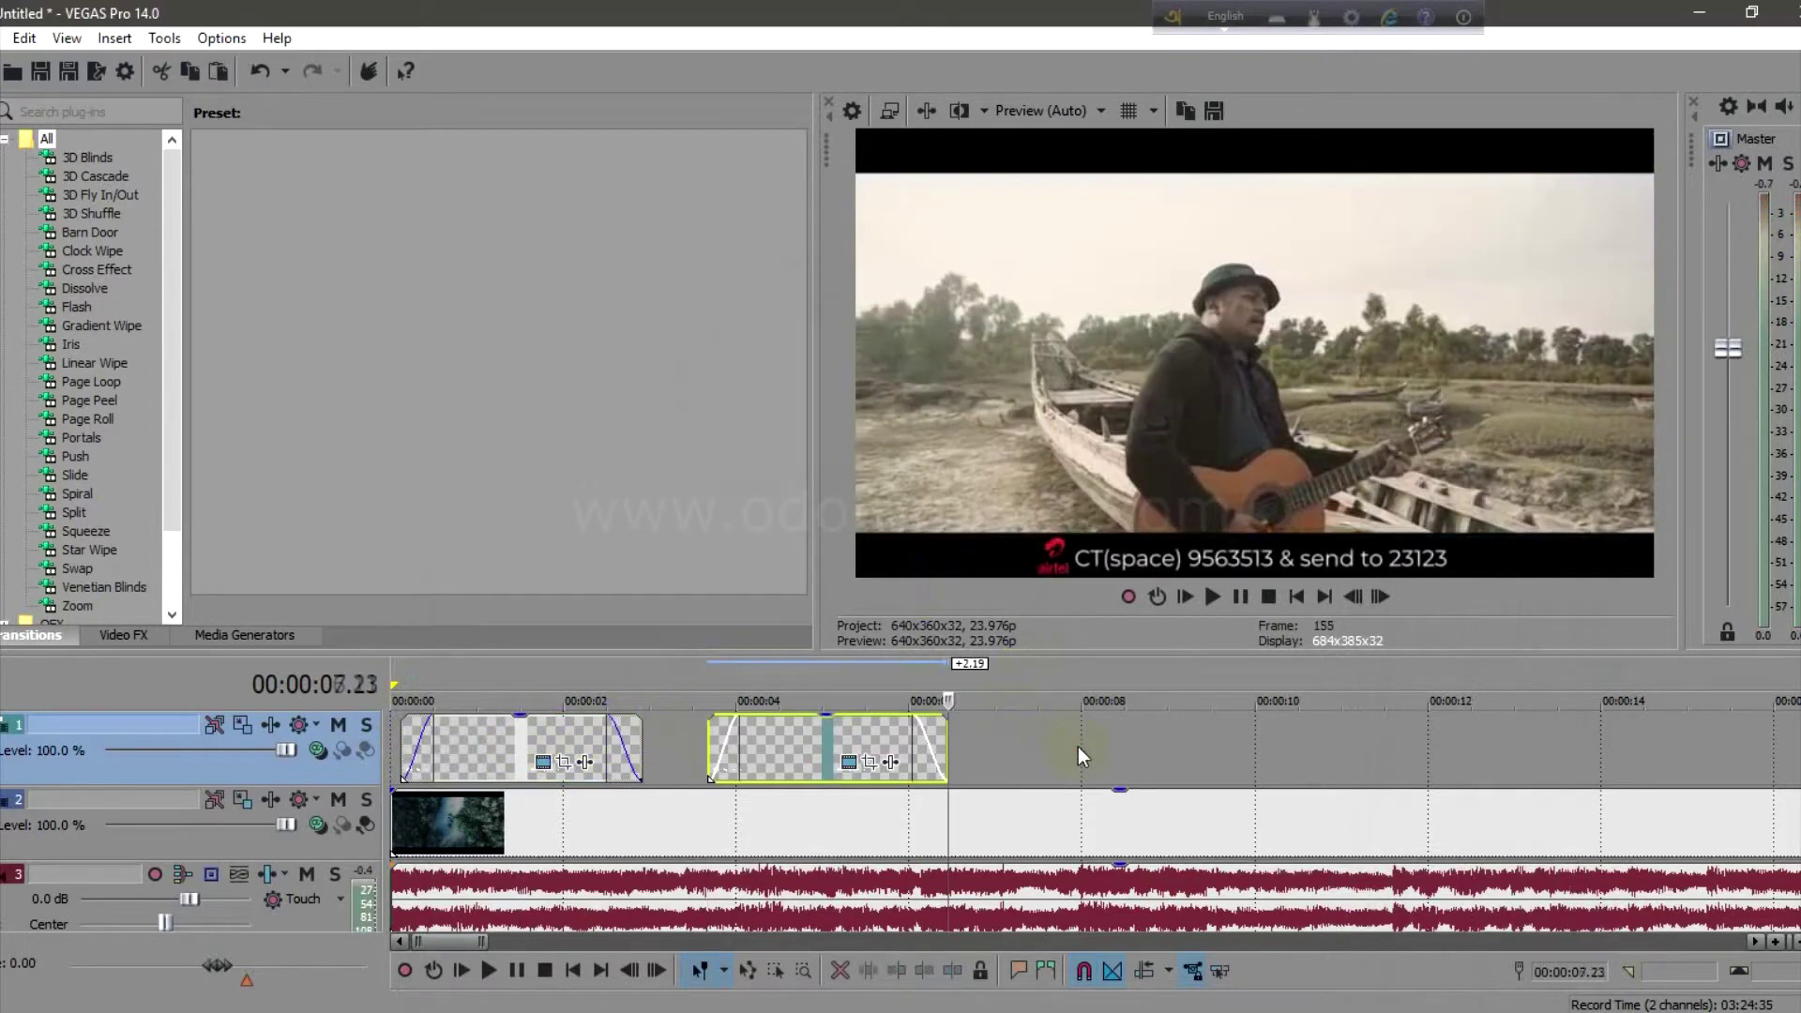
click(1078, 747)
click(1031, 750)
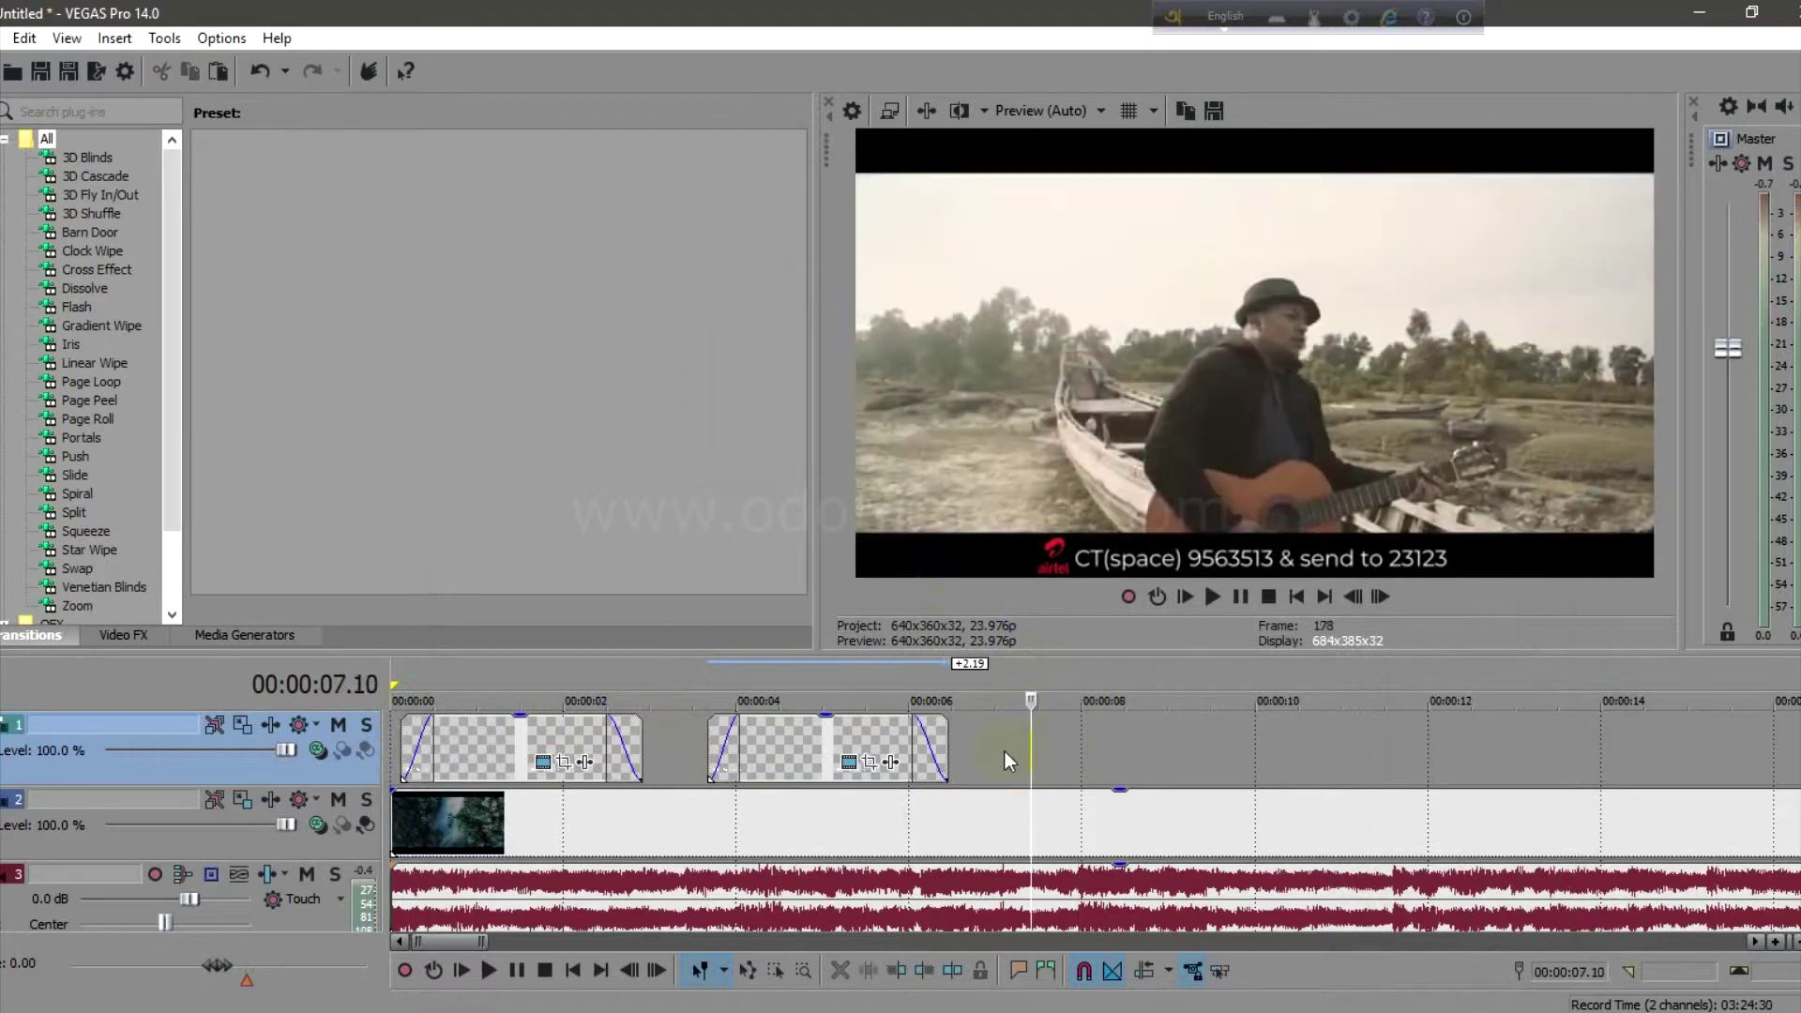
key(ctrl+v)
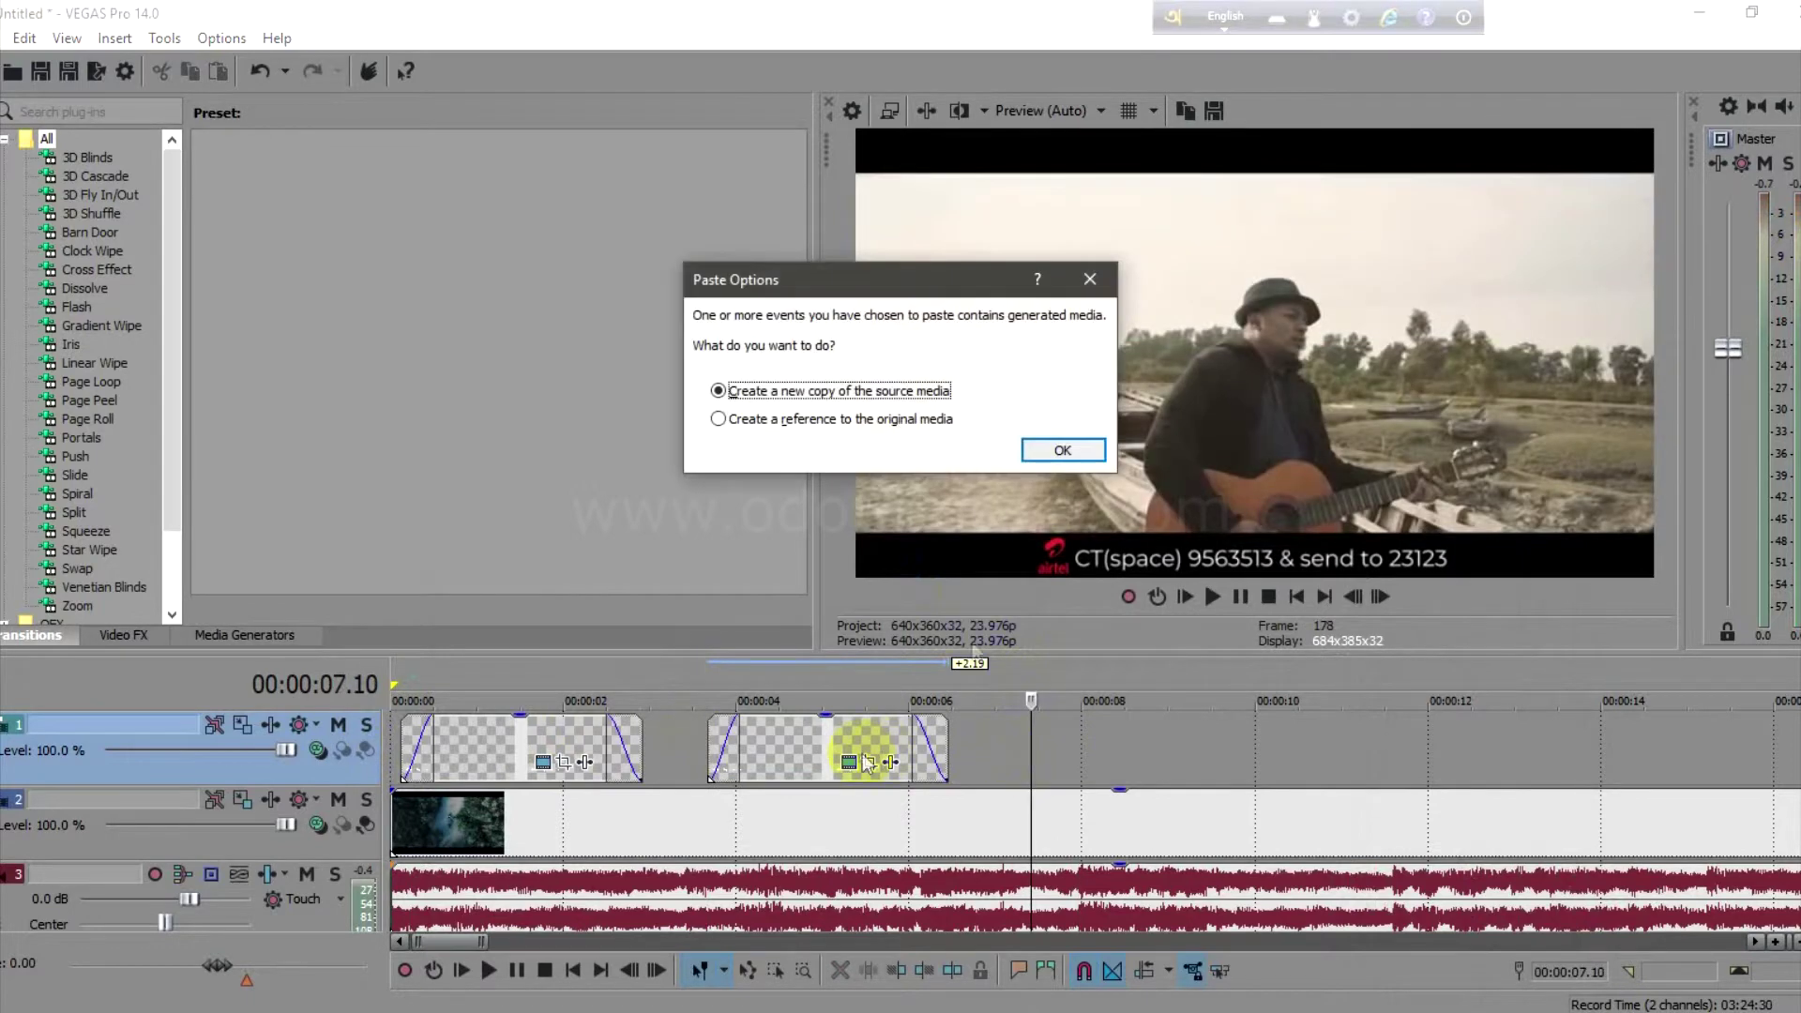
click(1076, 447)
Step: Mute the music audio track on track 3
click(401, 741)
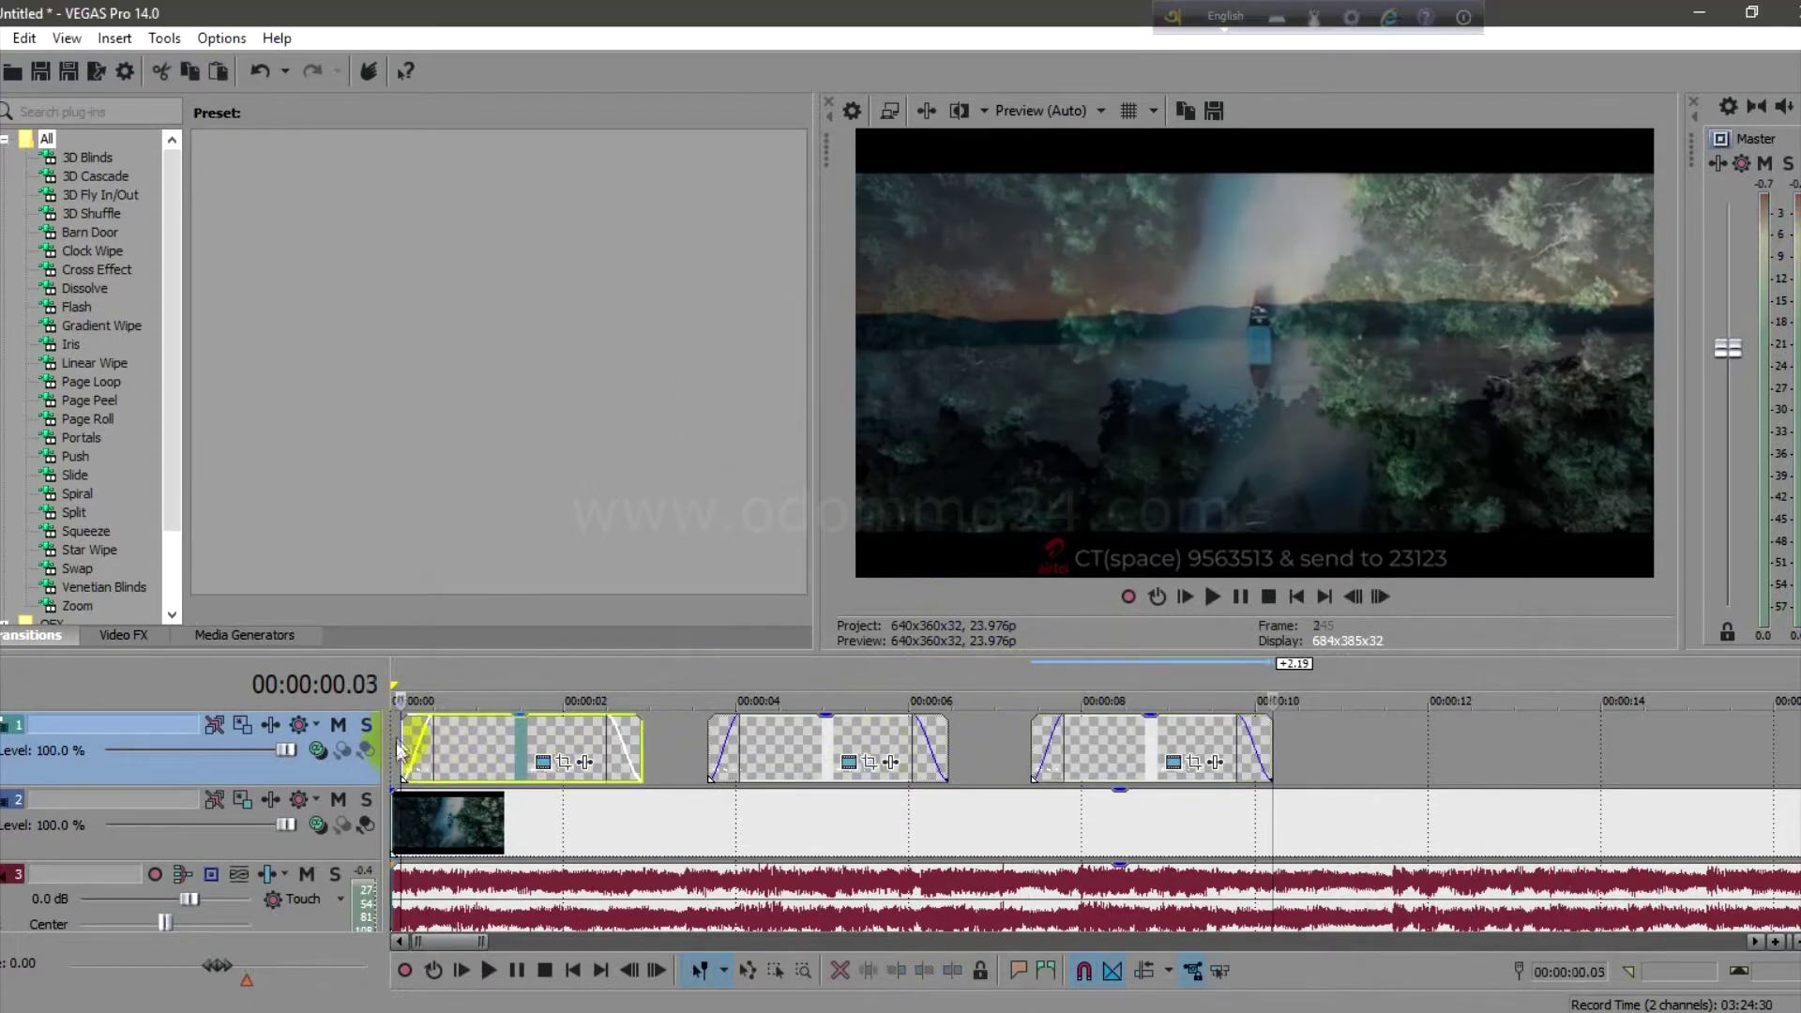
click(473, 924)
click(307, 874)
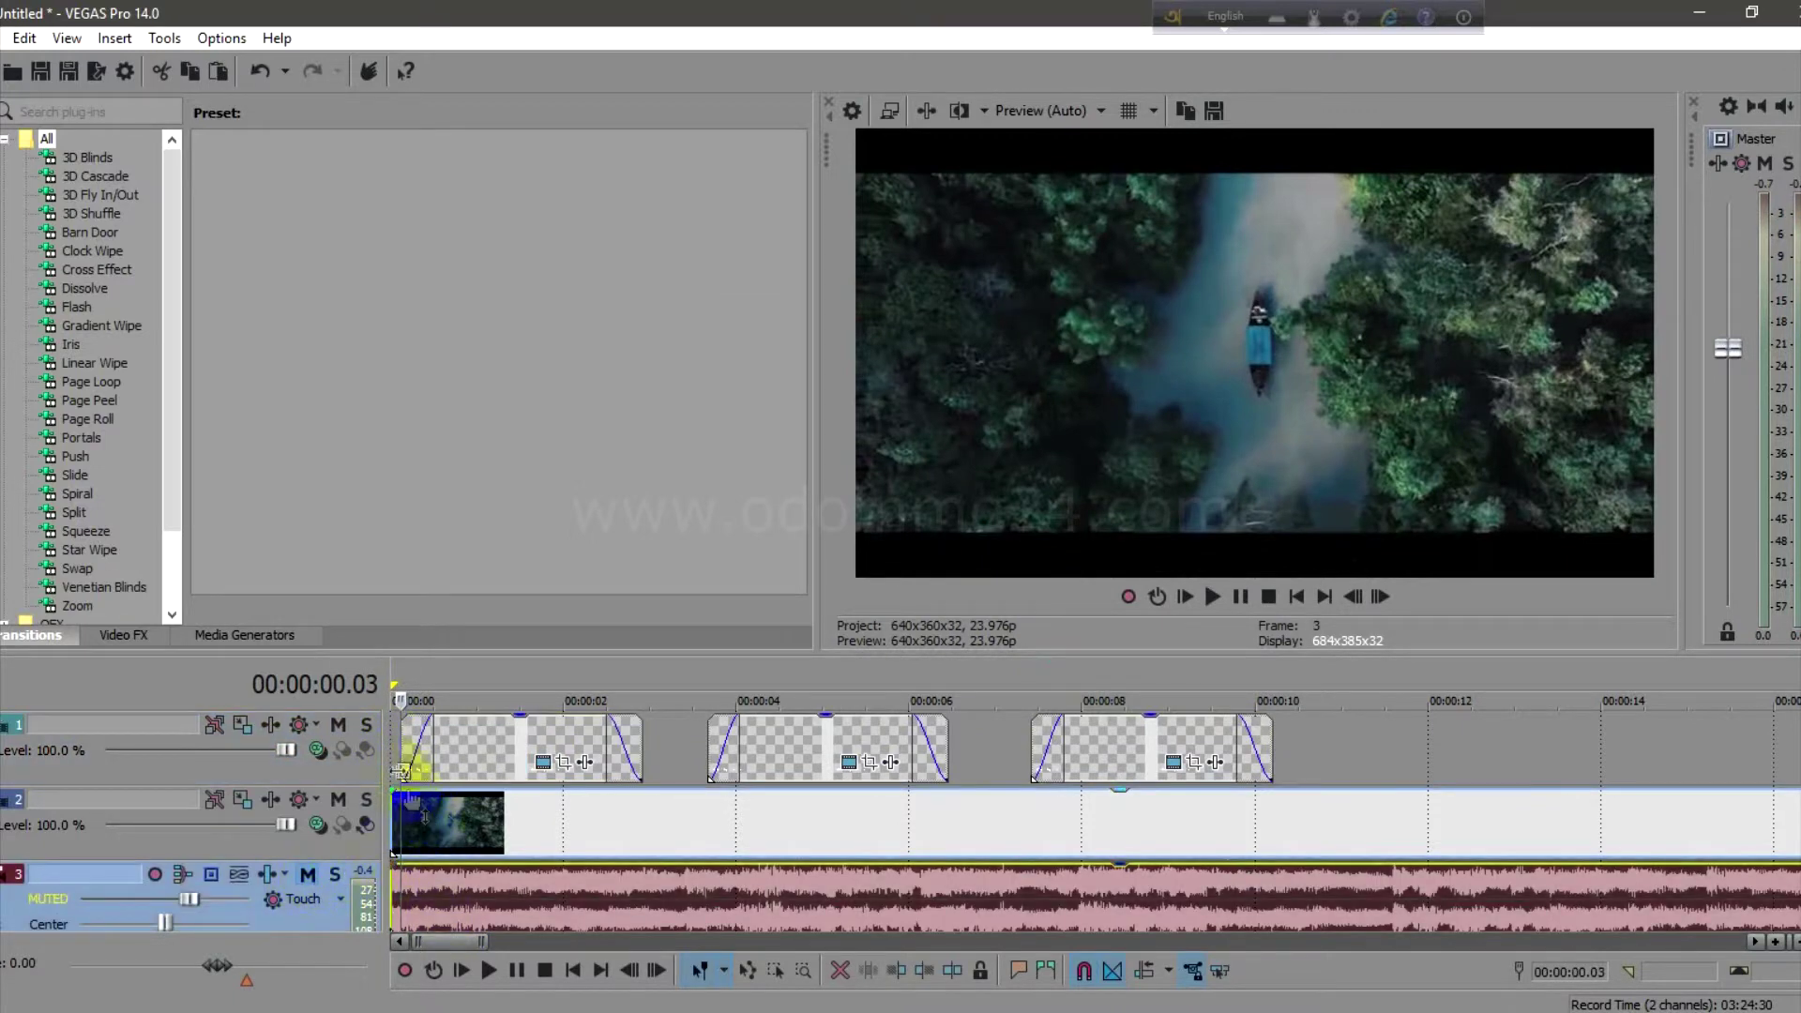
key(space)
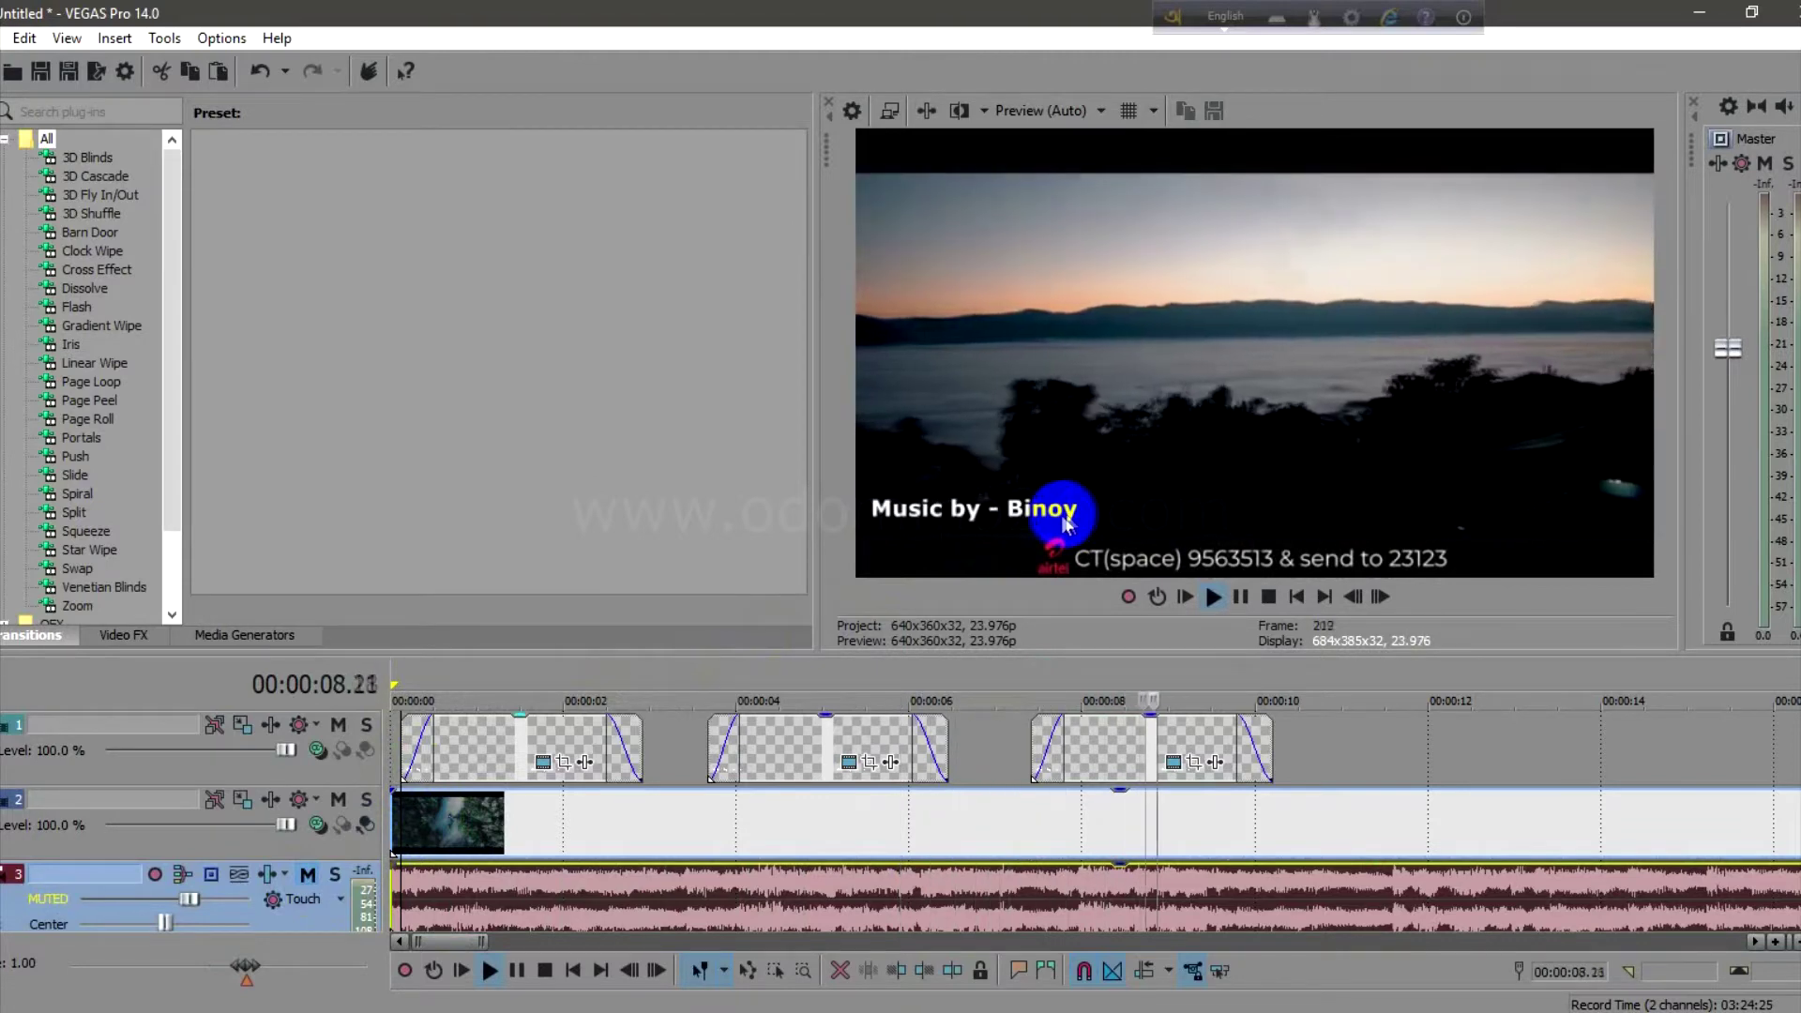
key(space)
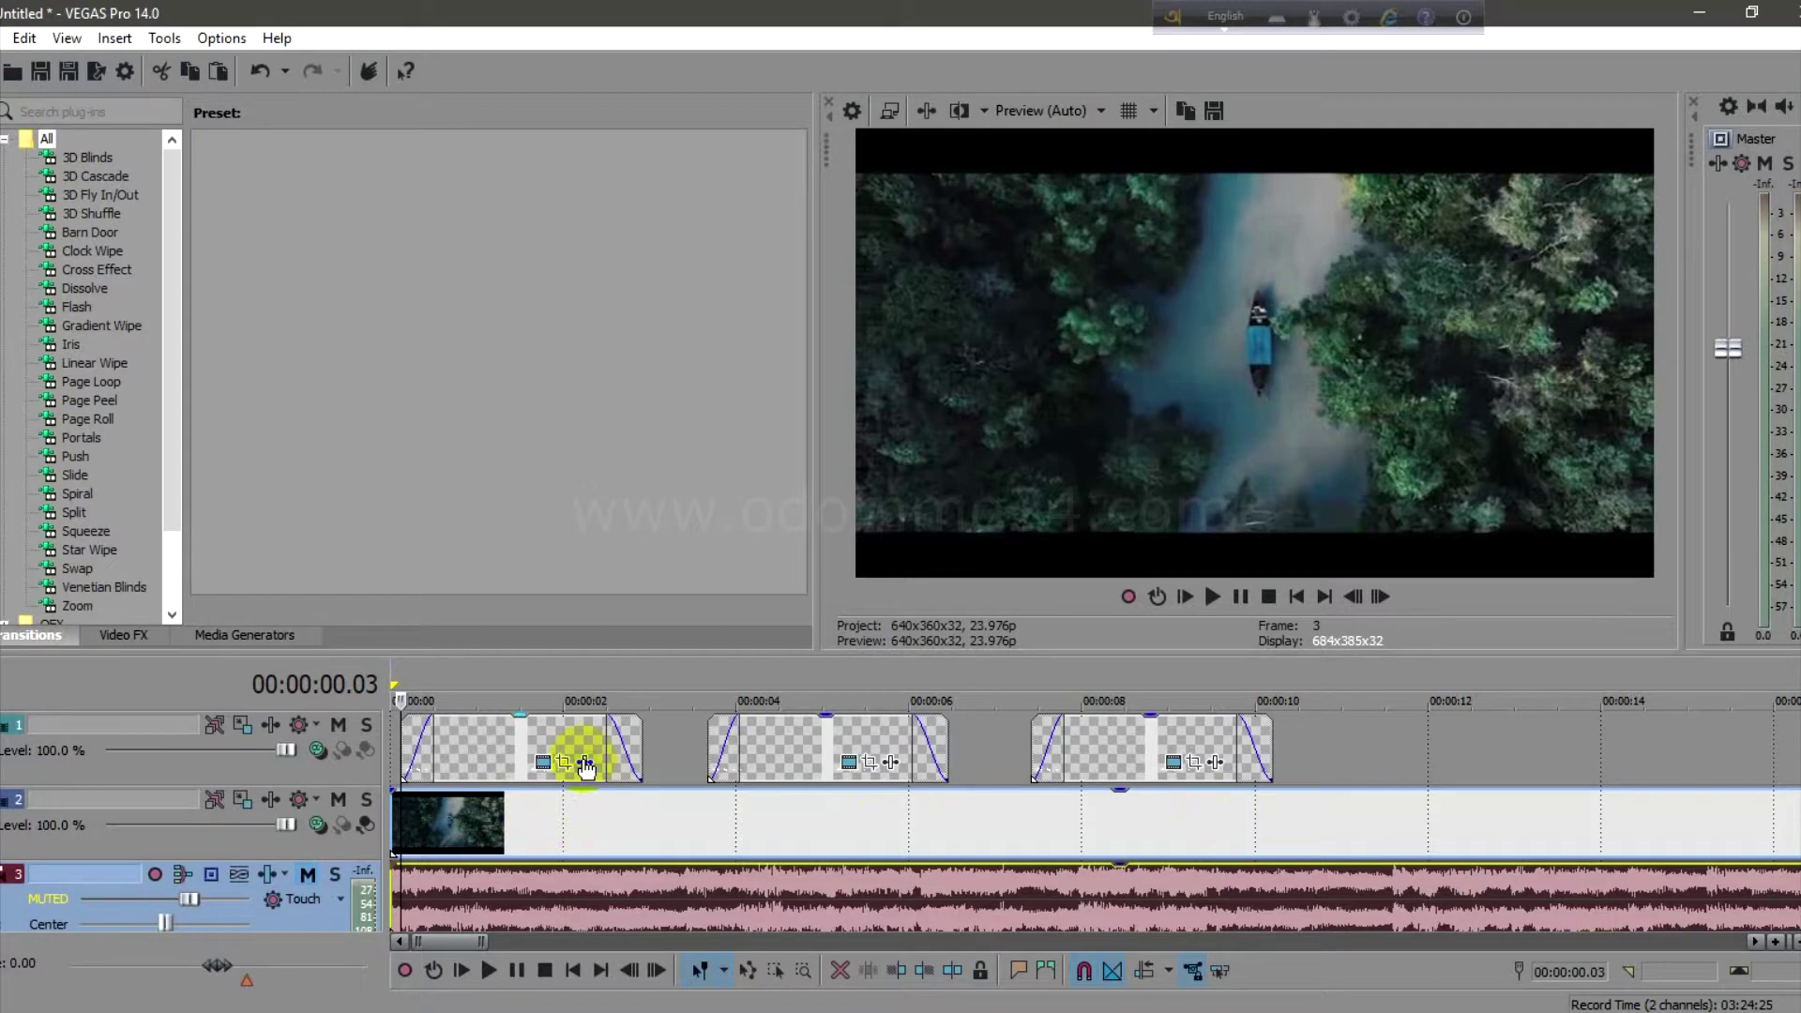
Step: Unmute the music track and jump to the ending clip at 00:05:35.04
scroll(663, 842, down, 5)
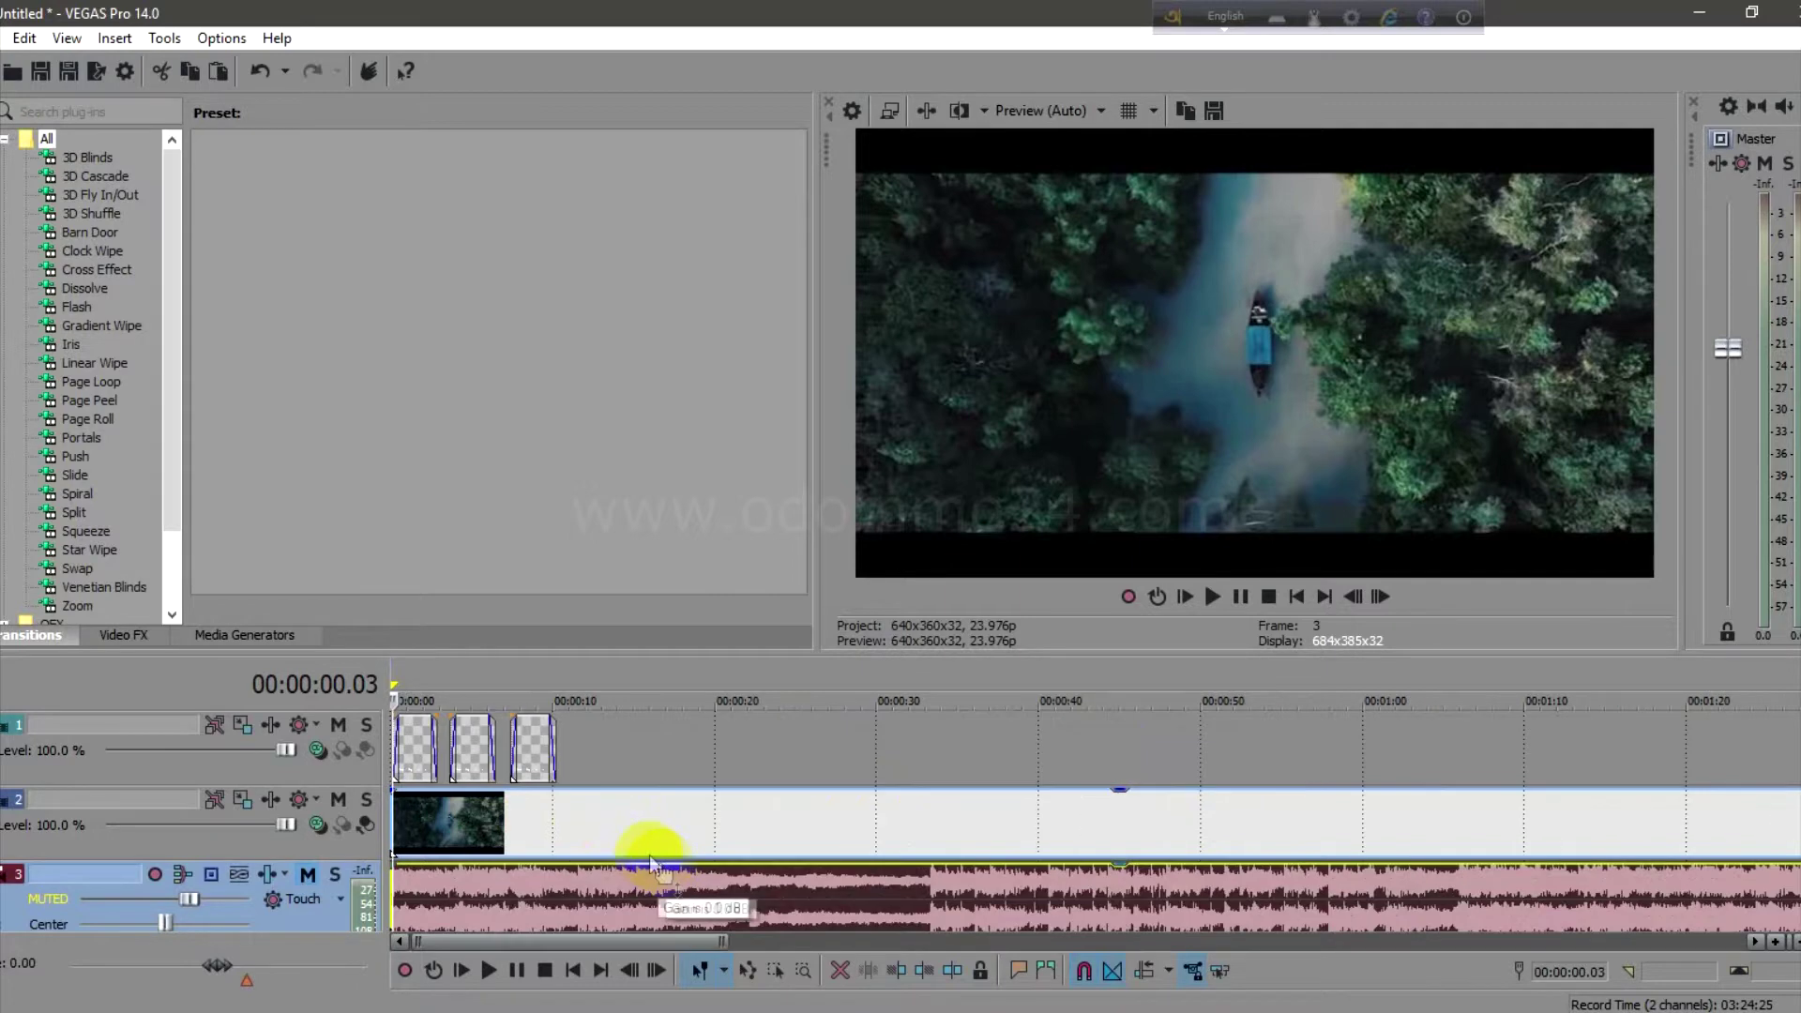
scroll(732, 797, down, 5)
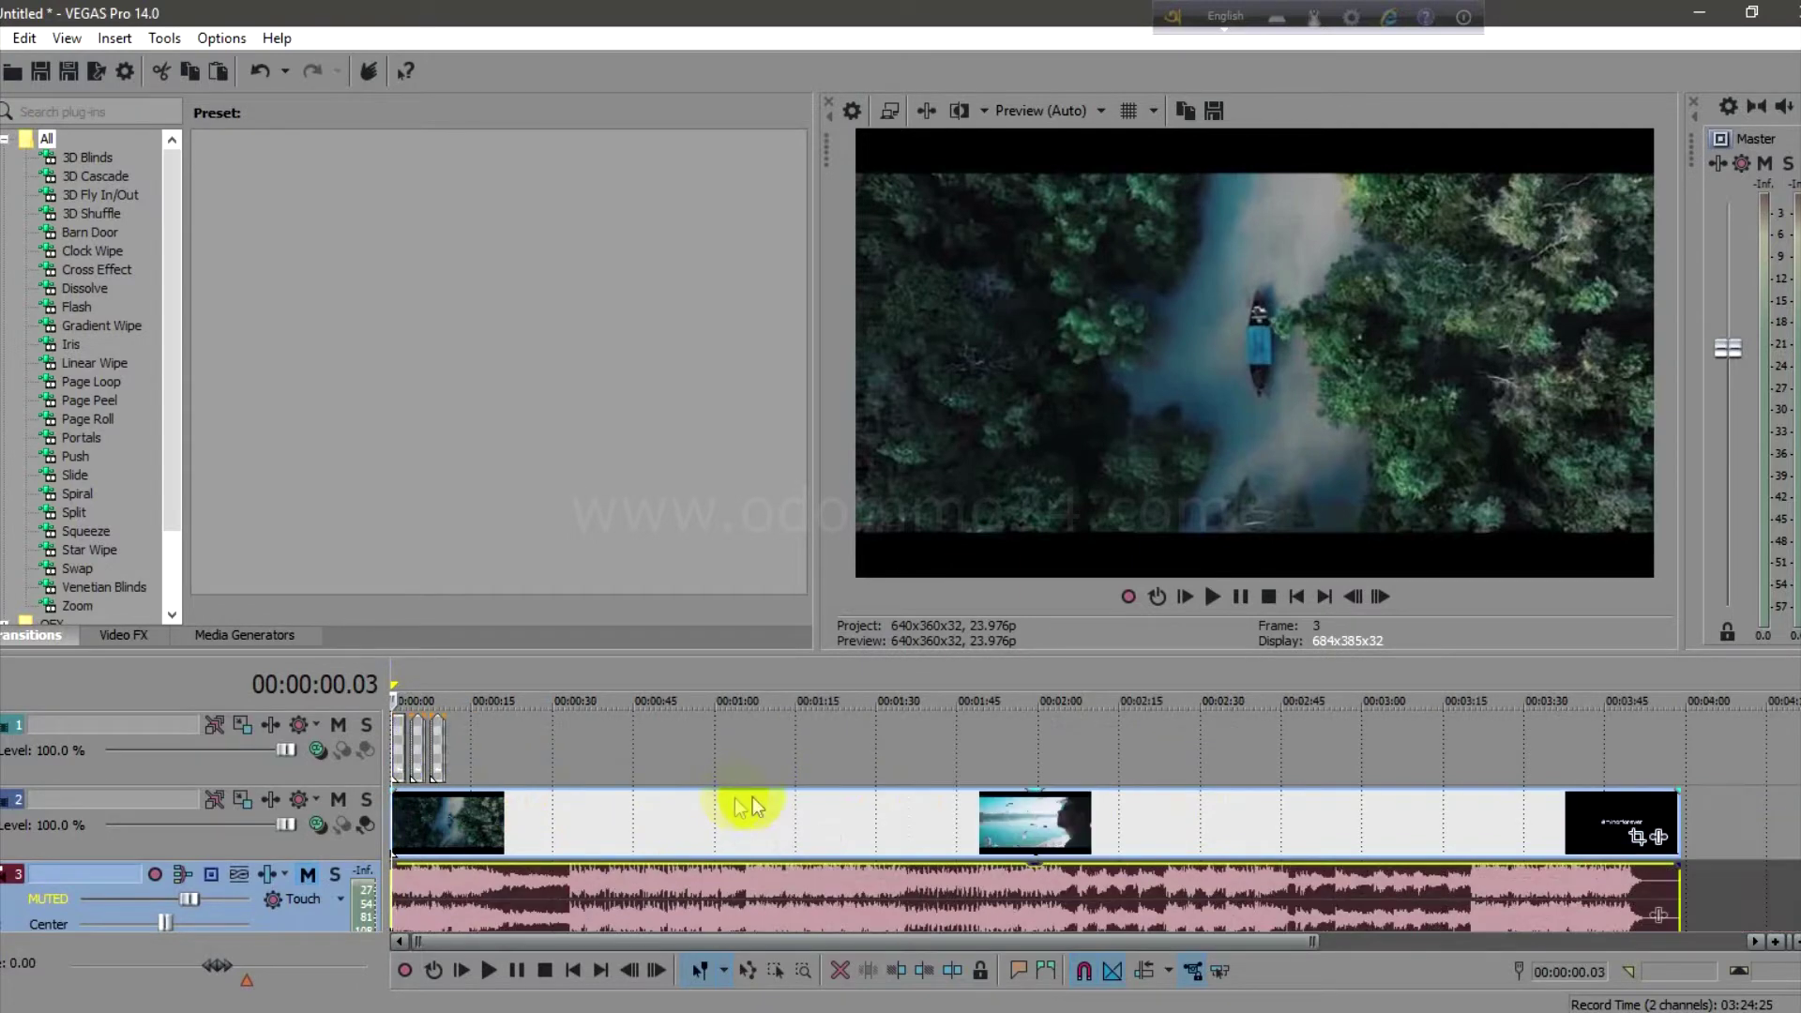
click(307, 876)
click(1613, 821)
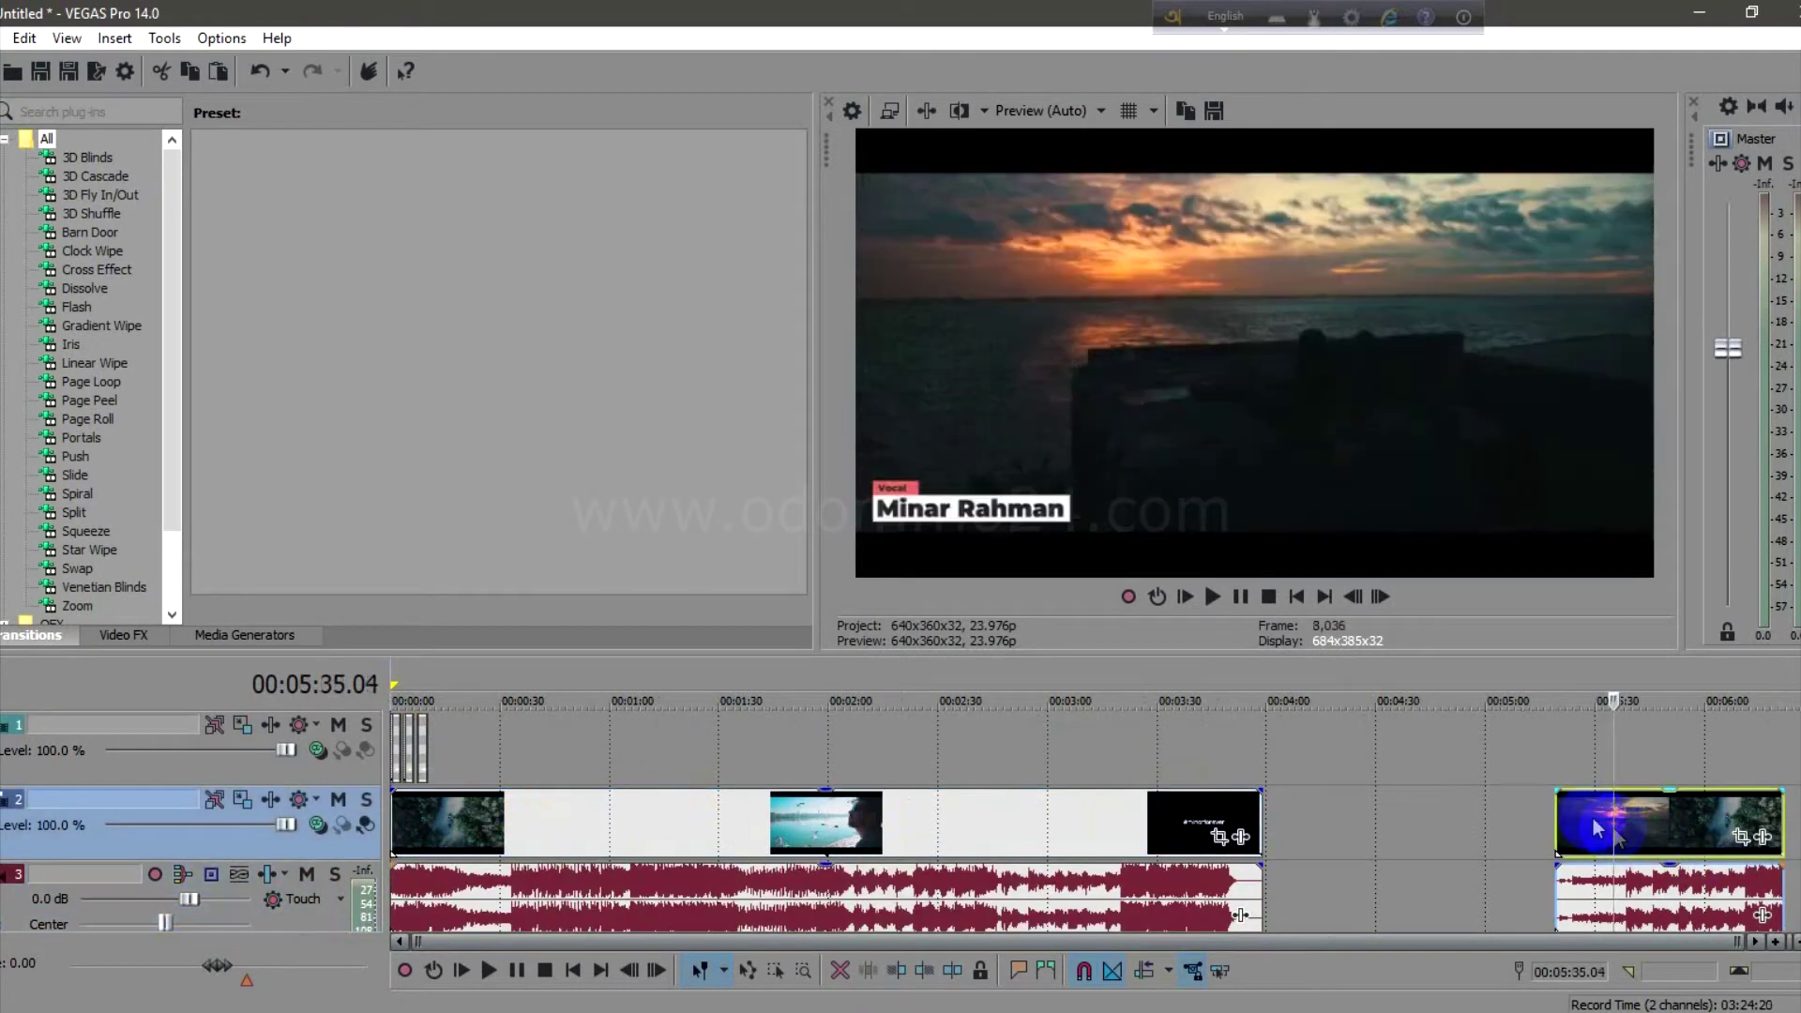
click(923, 509)
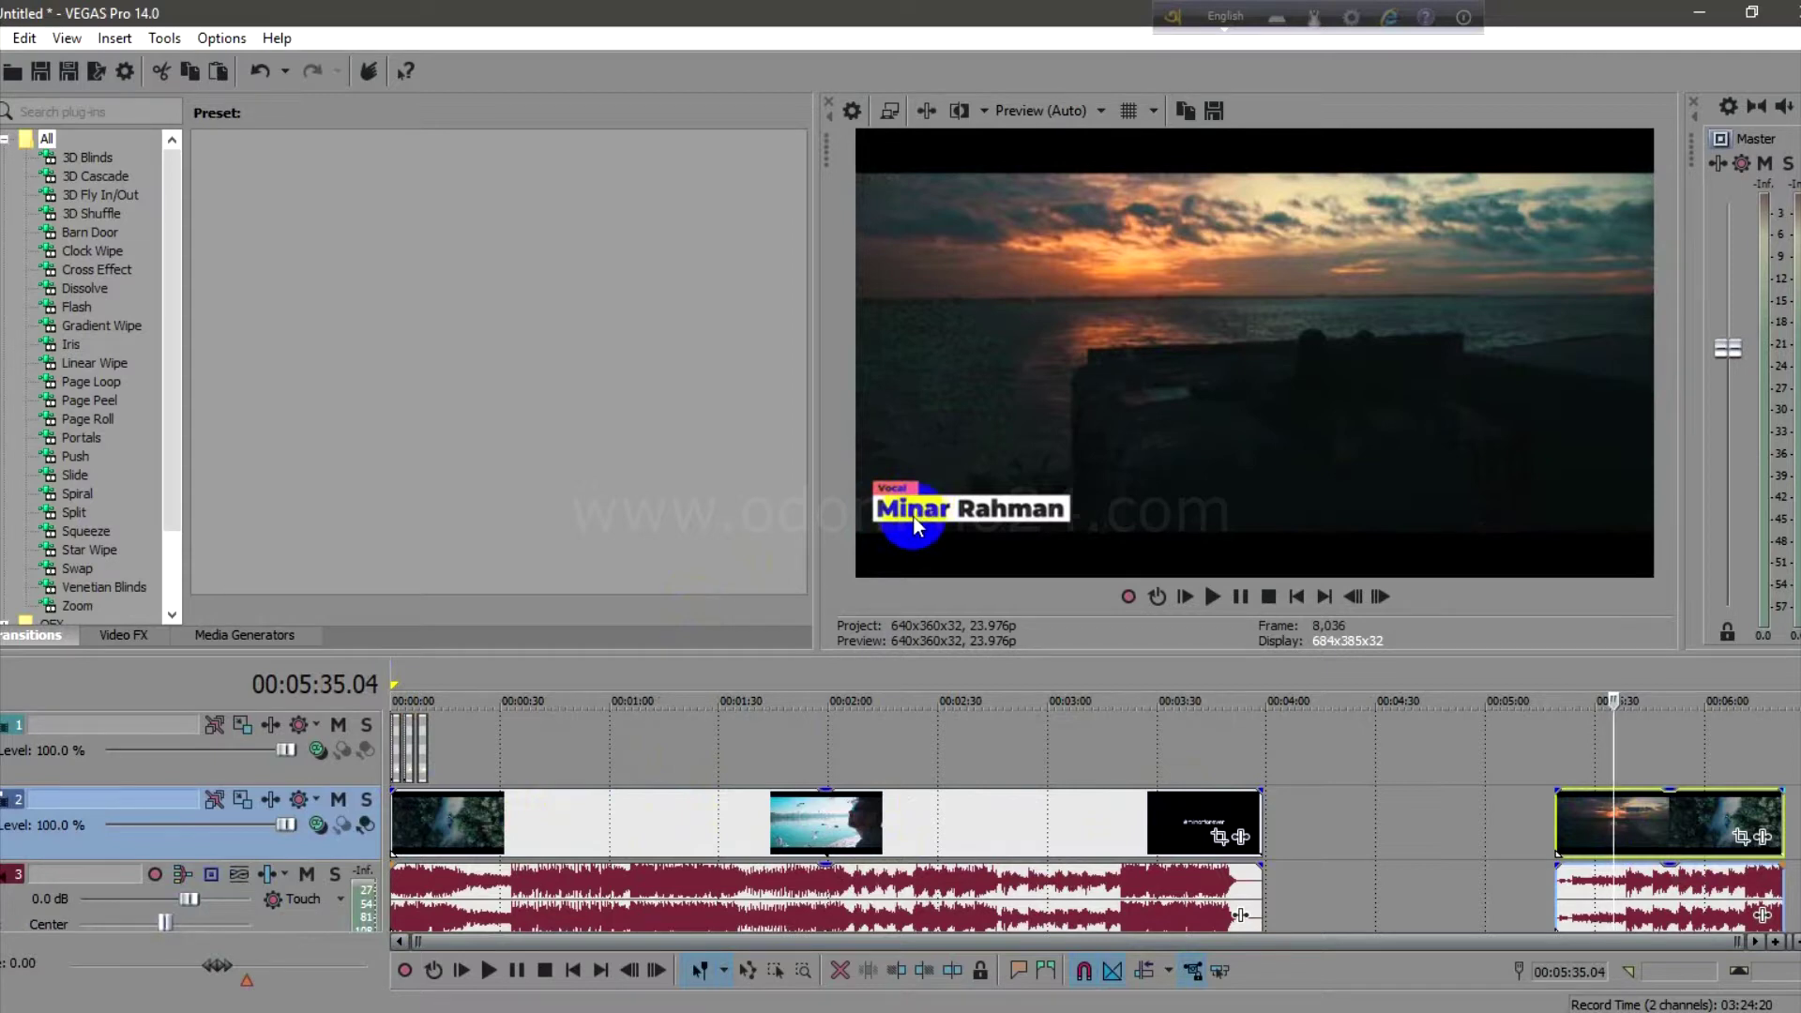
Step: Create a new Photoshop document at 1920 × 1080 pixels and 300 ppi
mouse_move(641, 1009)
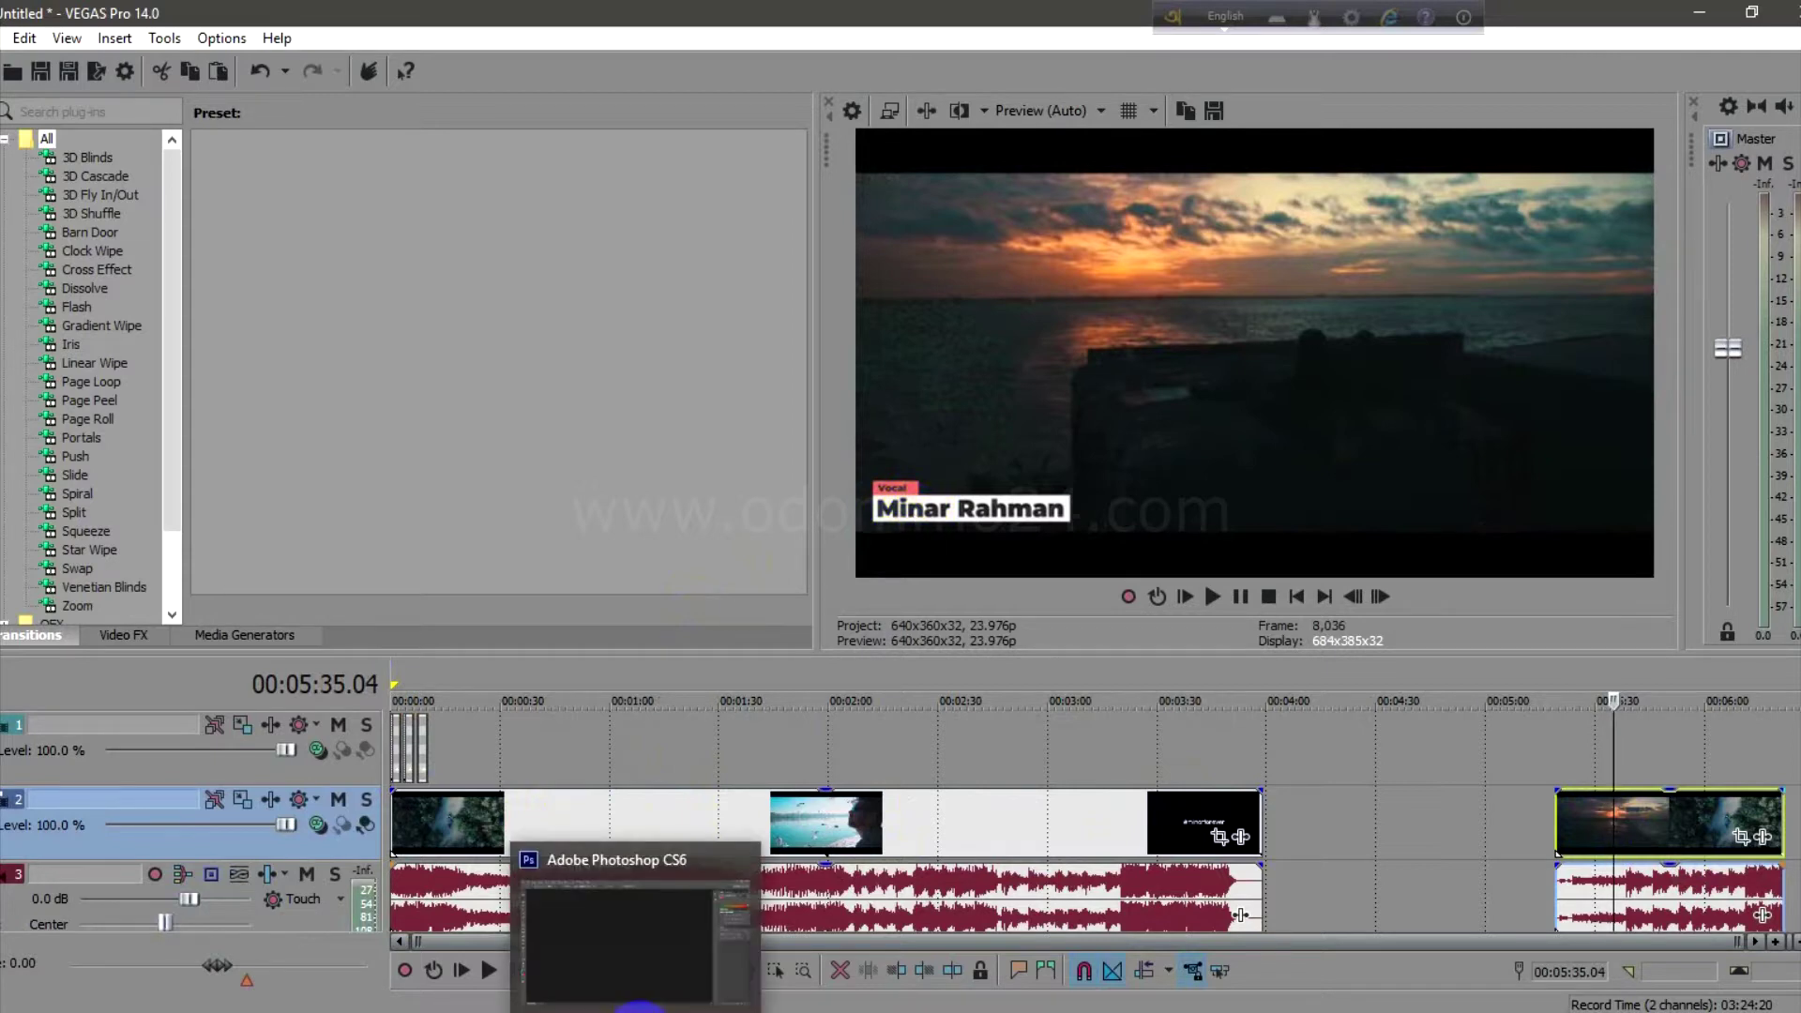
click(640, 1009)
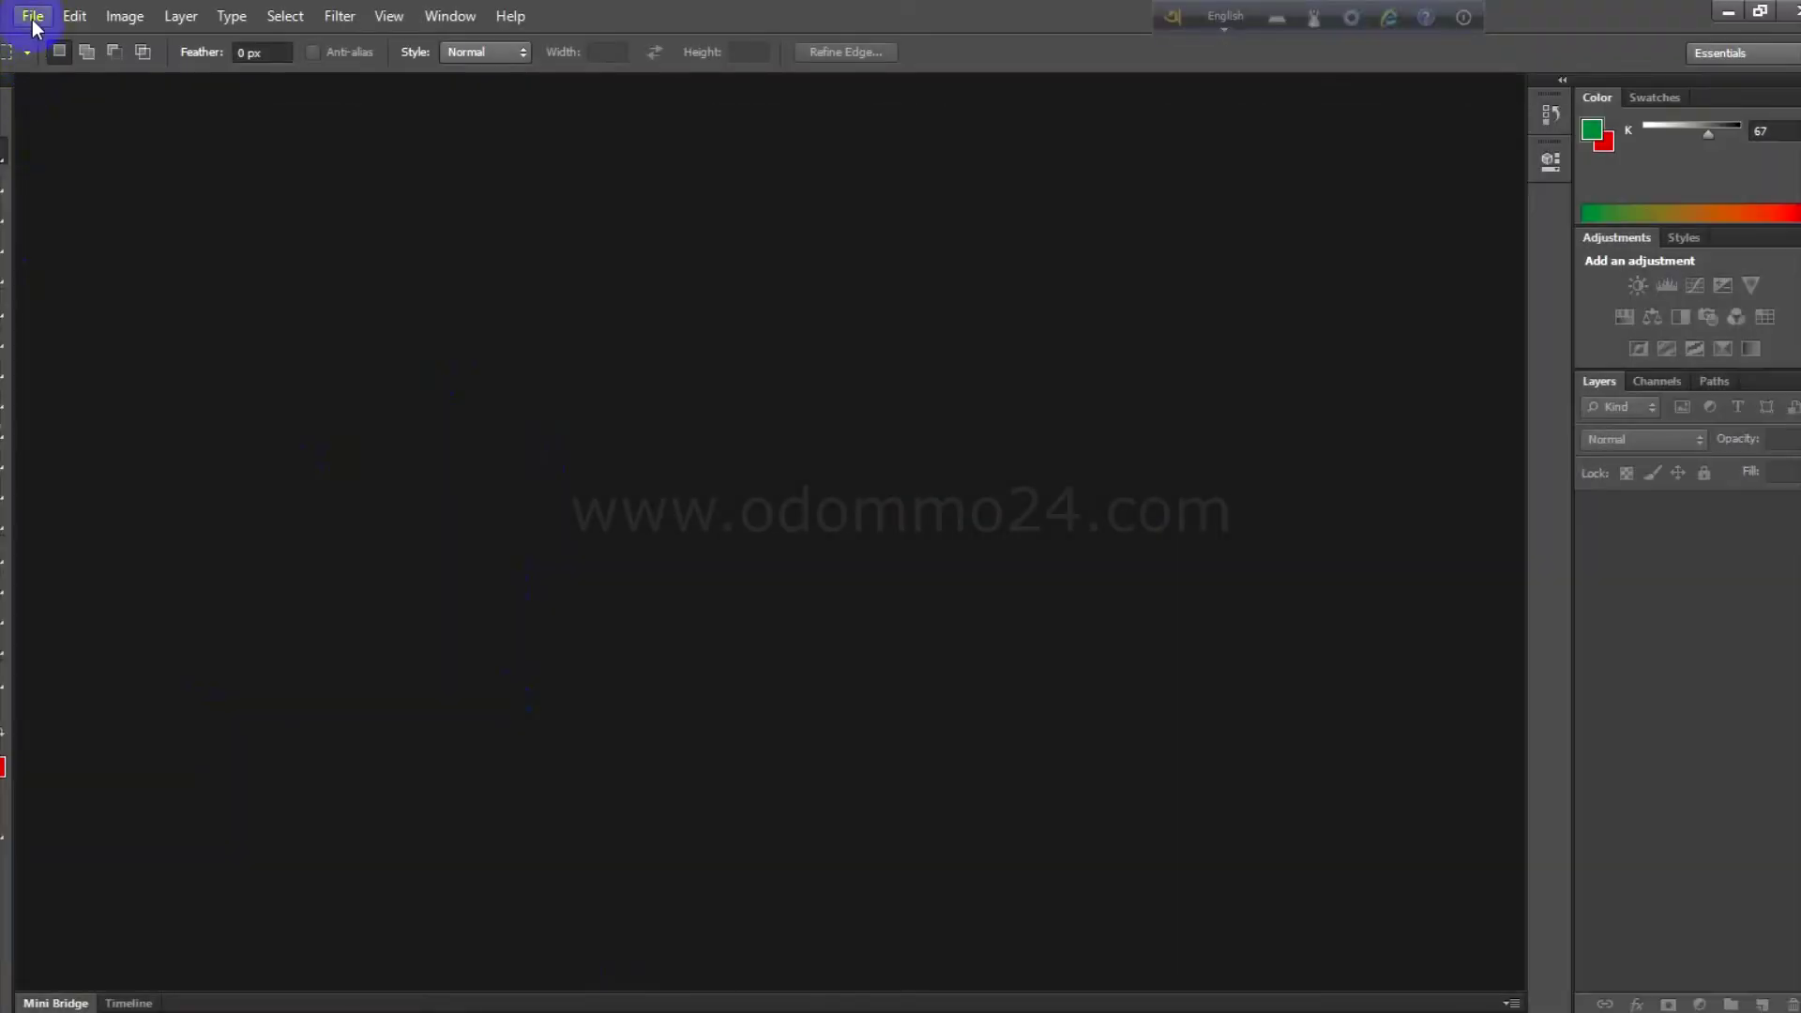
click(32, 16)
click(44, 41)
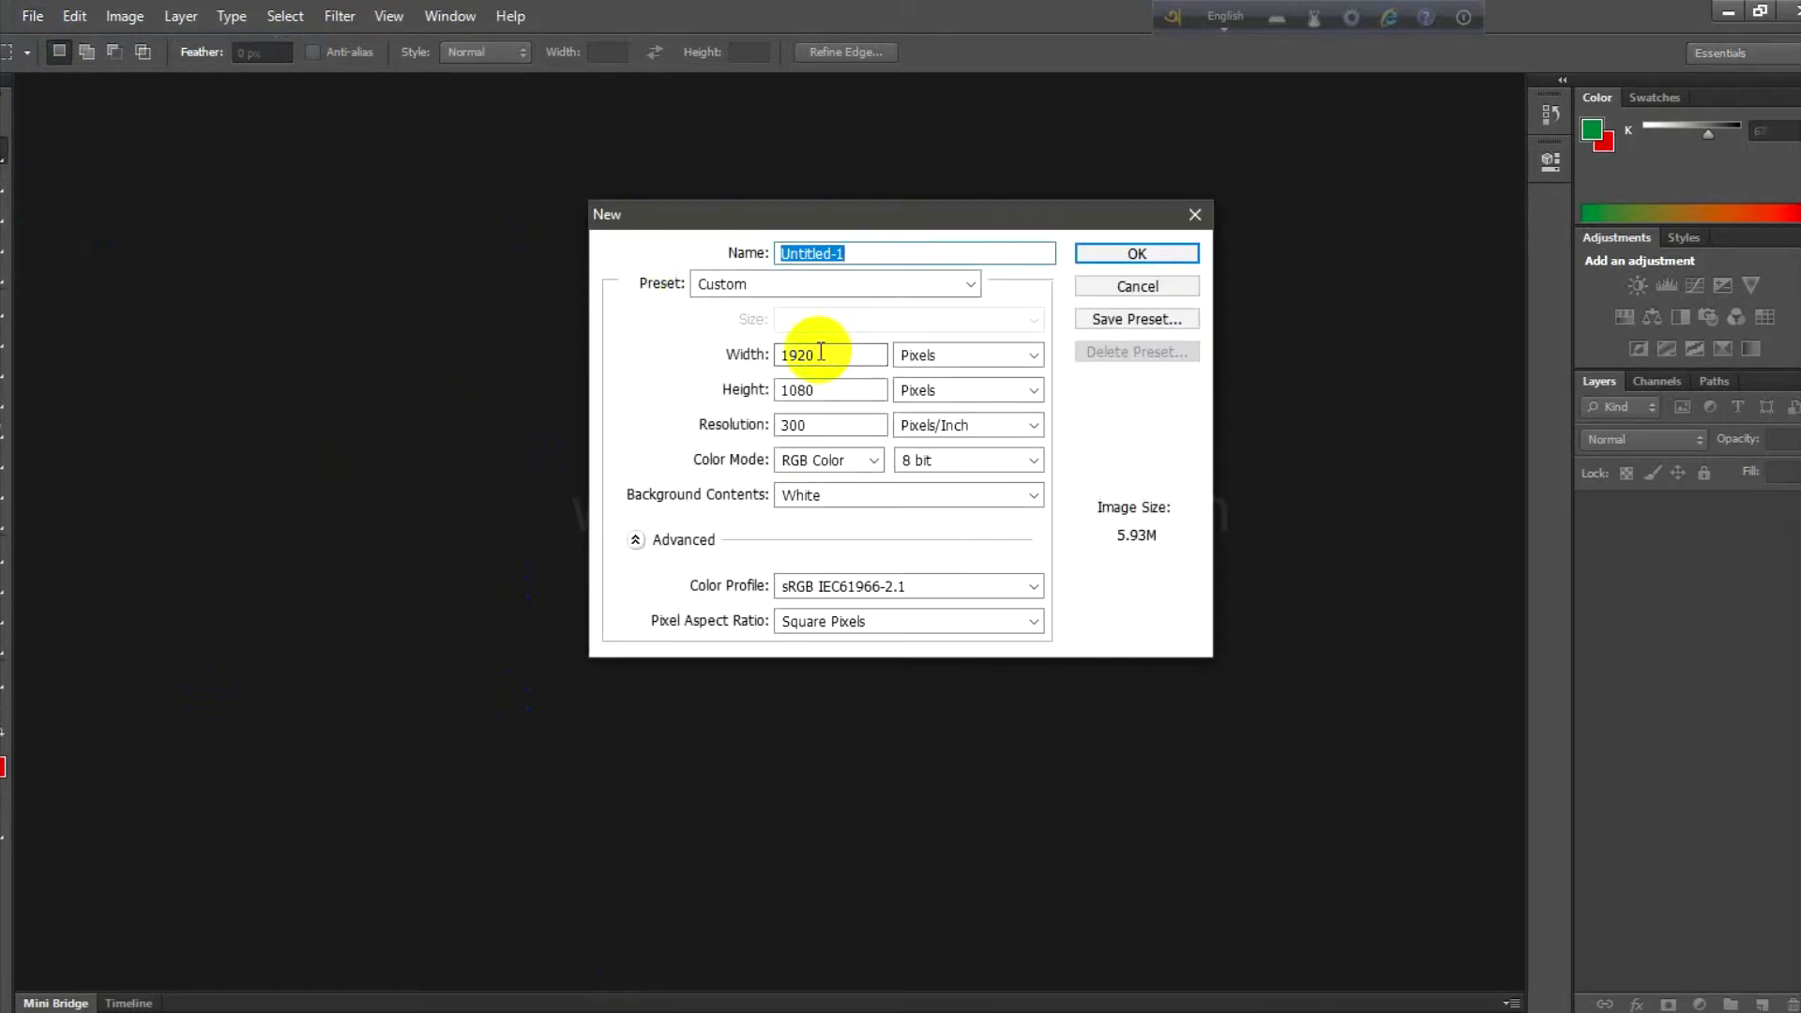
double_click(816, 353)
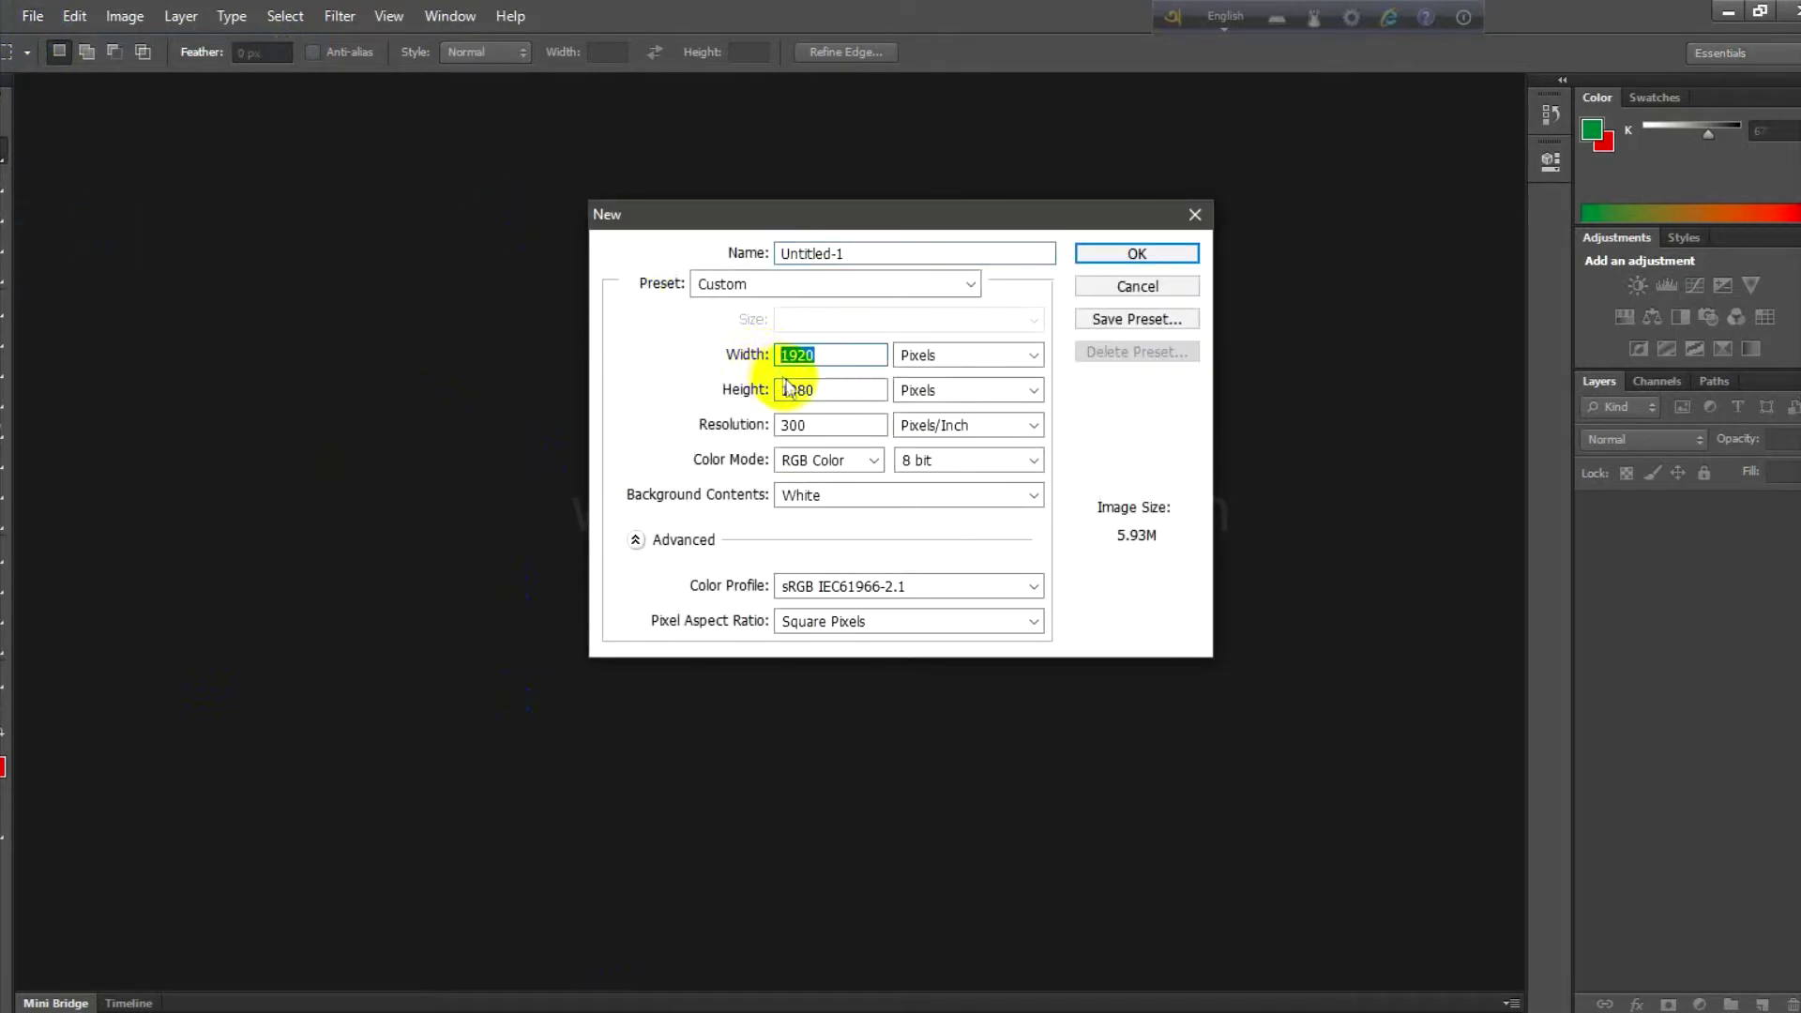
double_click(782, 392)
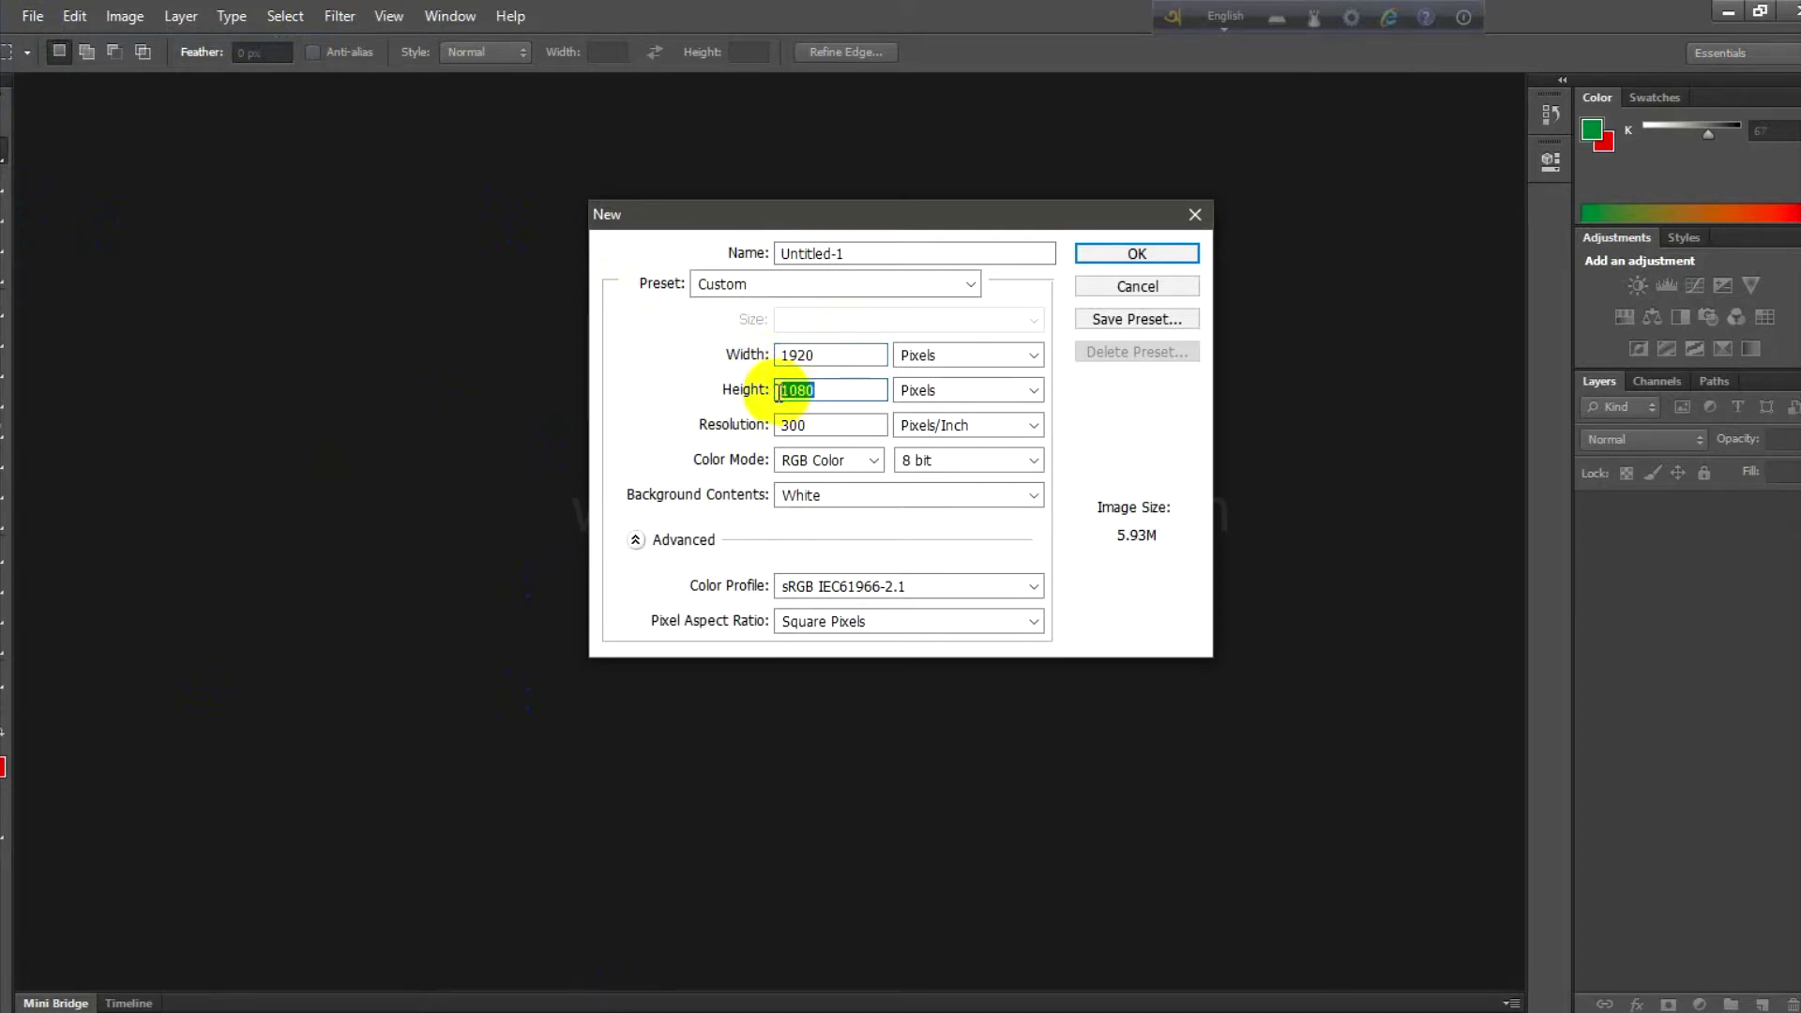
double_click(786, 424)
click(1112, 255)
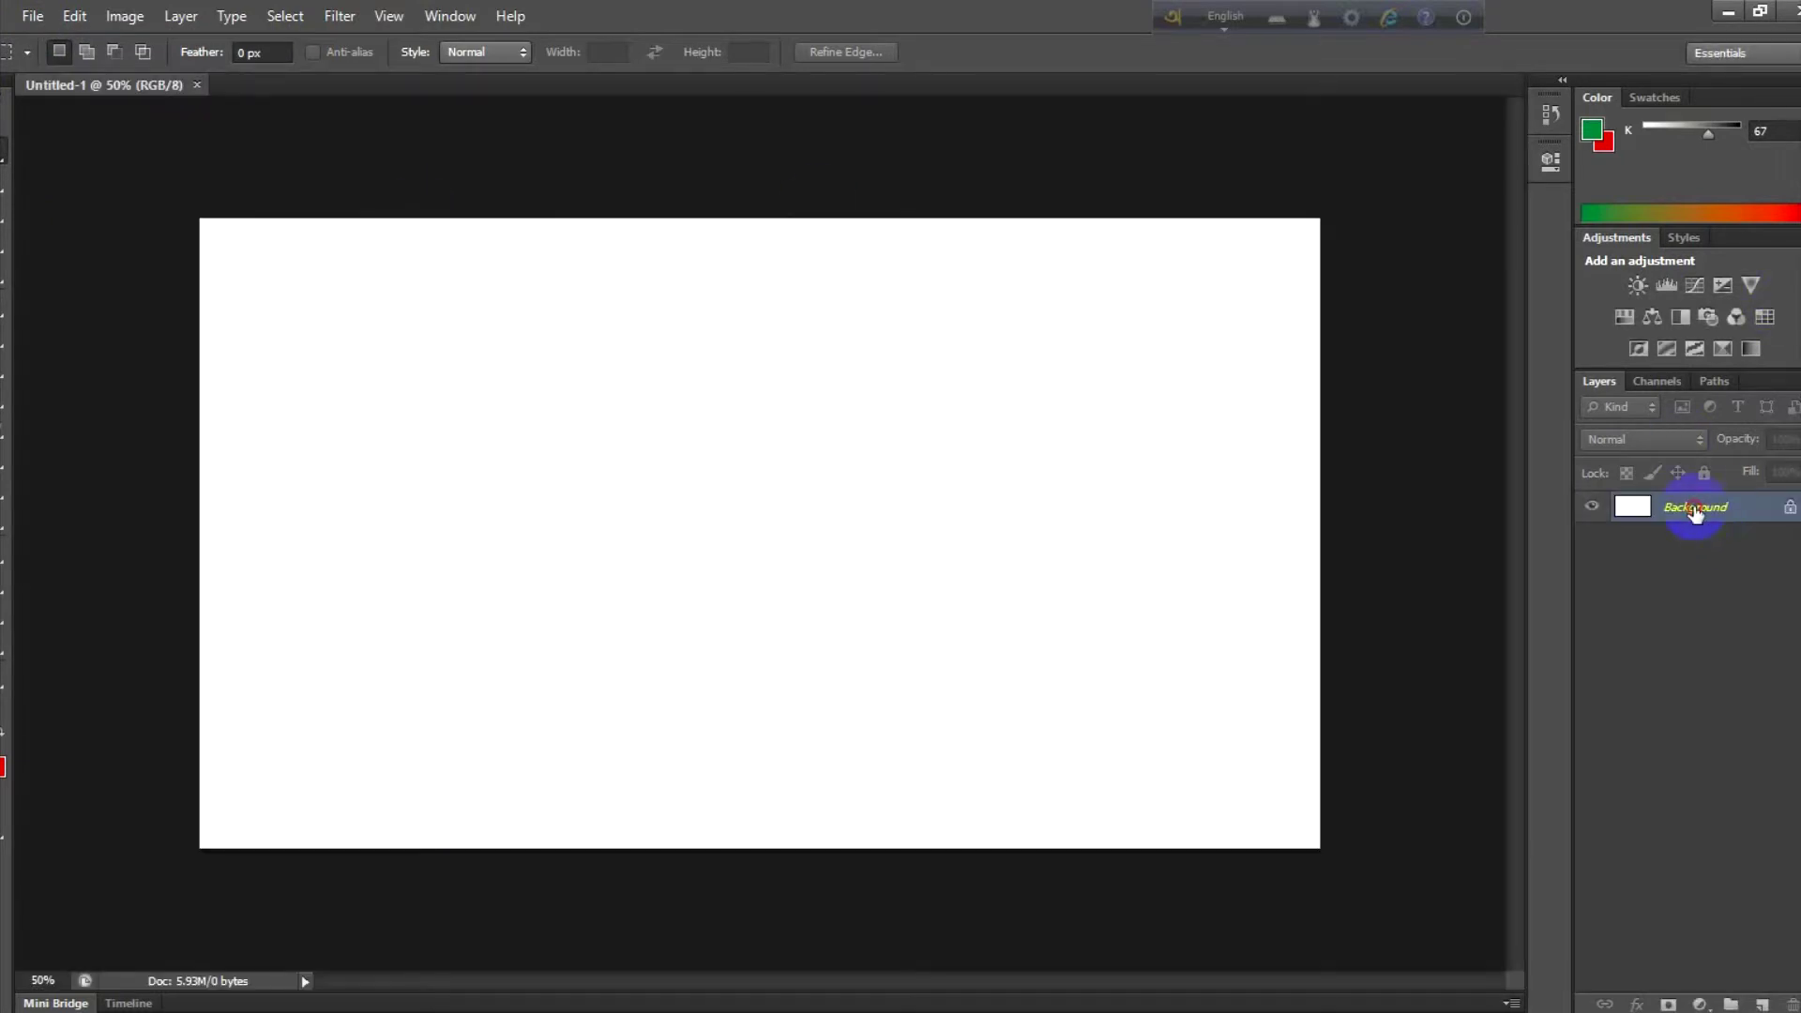
Step: Convert the Background into Layer 0 and hide it to show transparency
double_click(1694, 508)
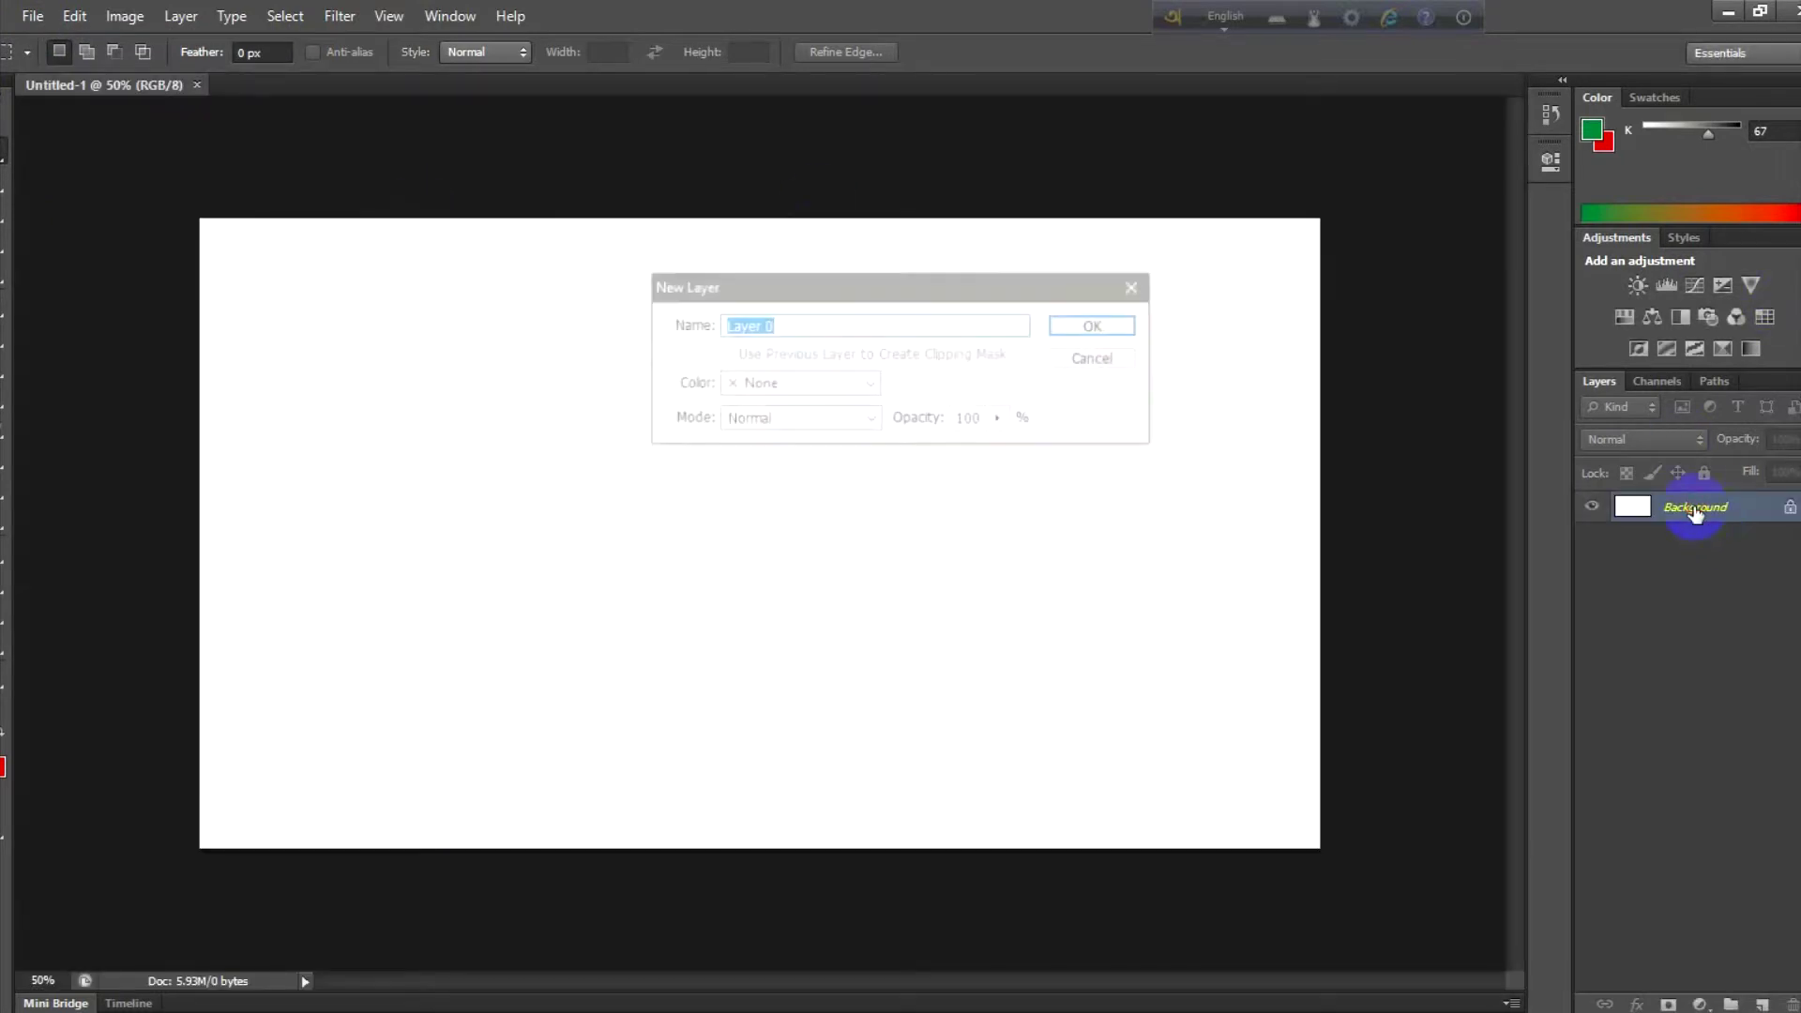
click(1128, 328)
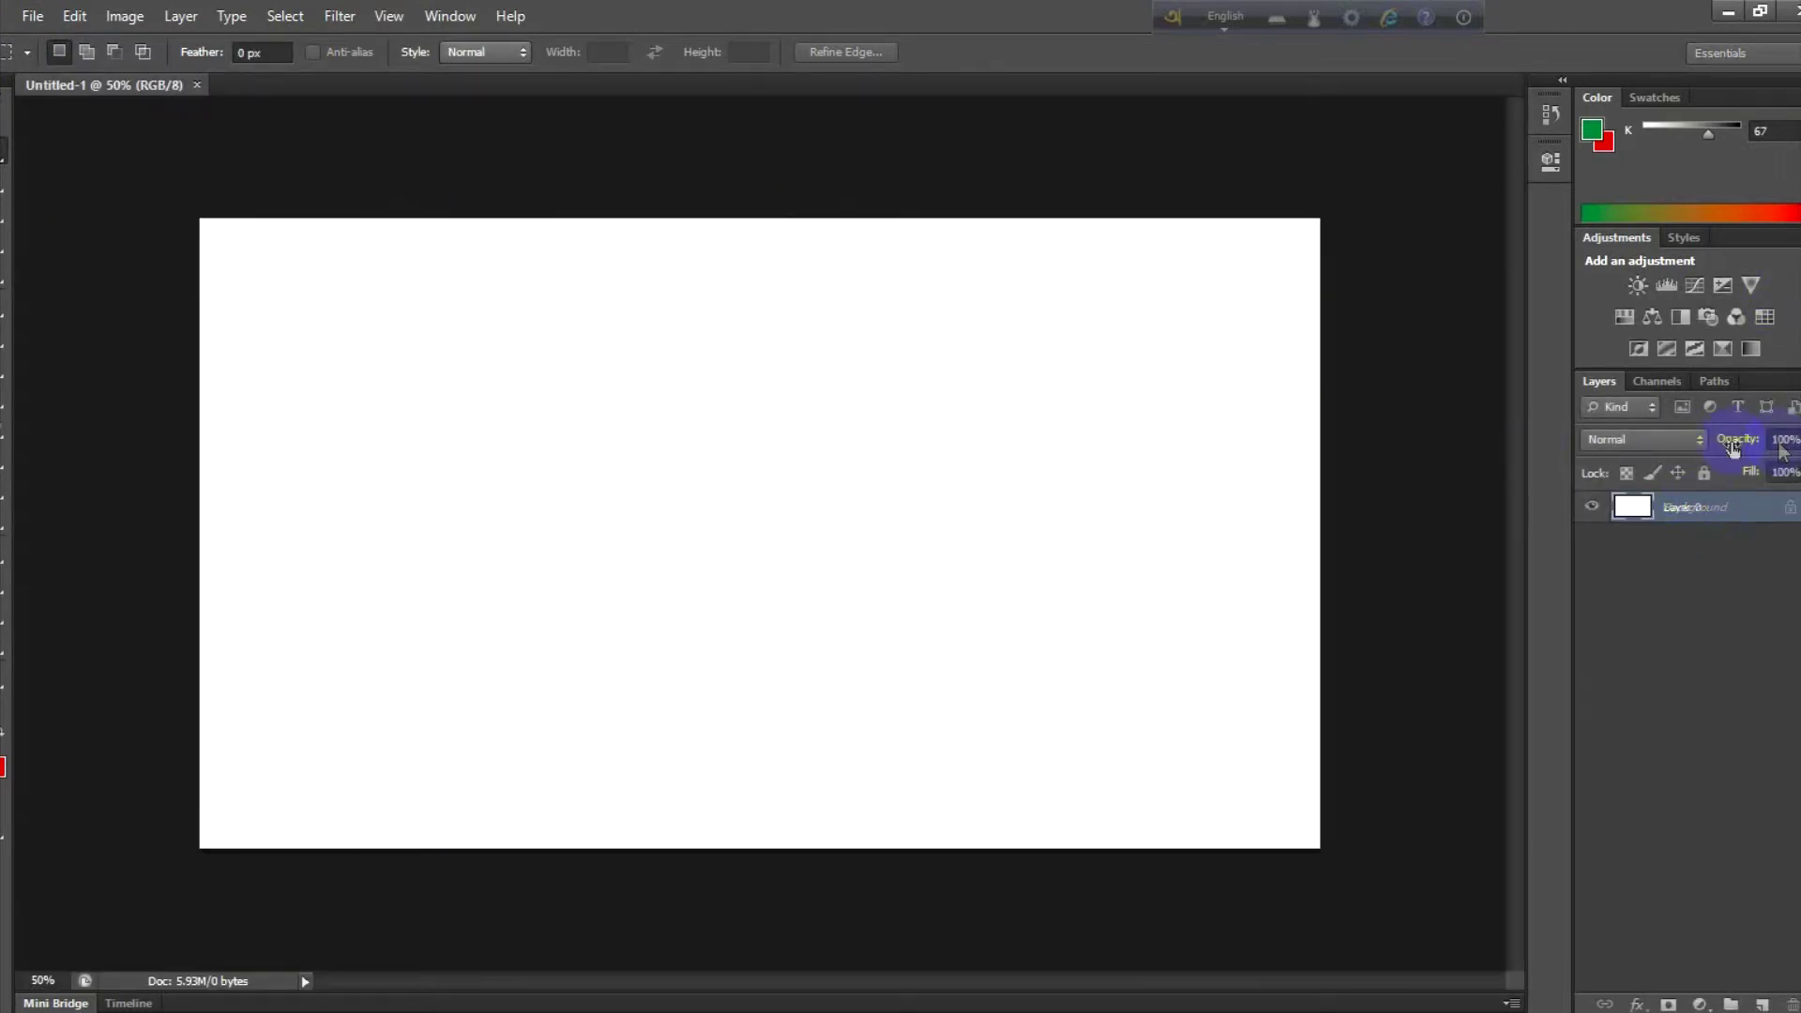
click(1590, 507)
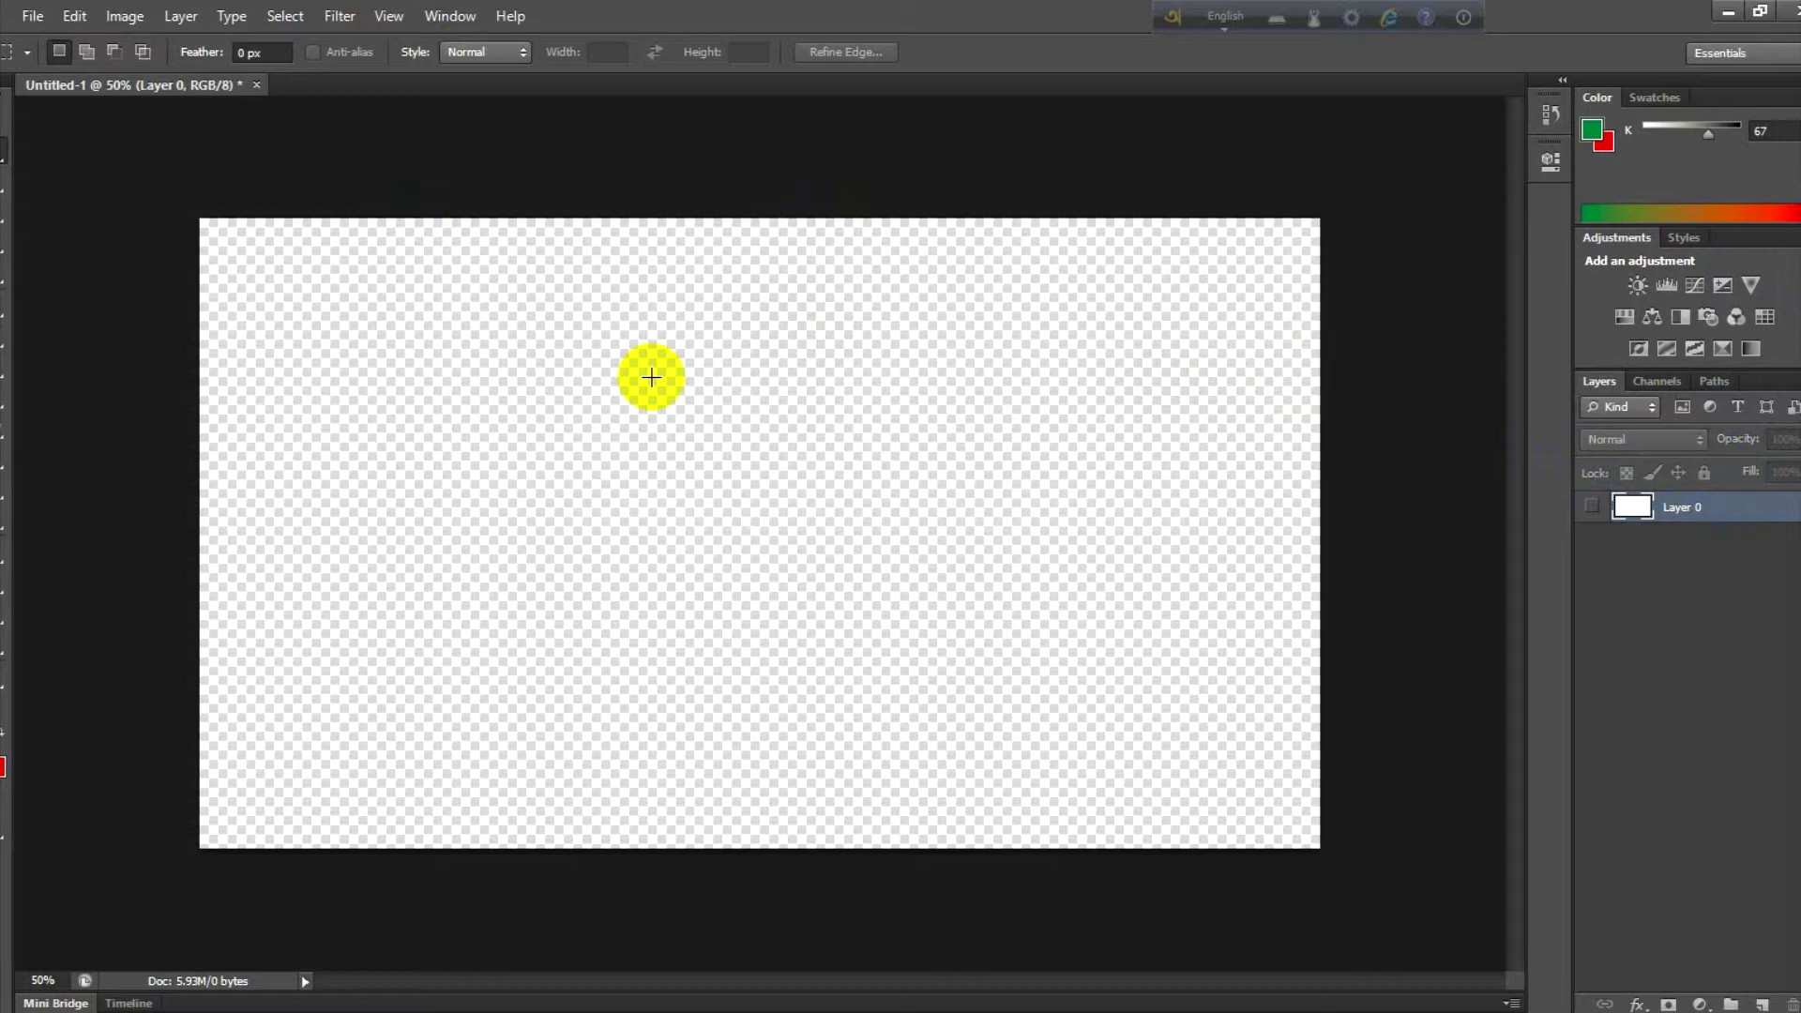
Step: Create a second blank document, Untitled-2, and fill a wide rectangle near its upper left with red
click(34, 16)
click(48, 37)
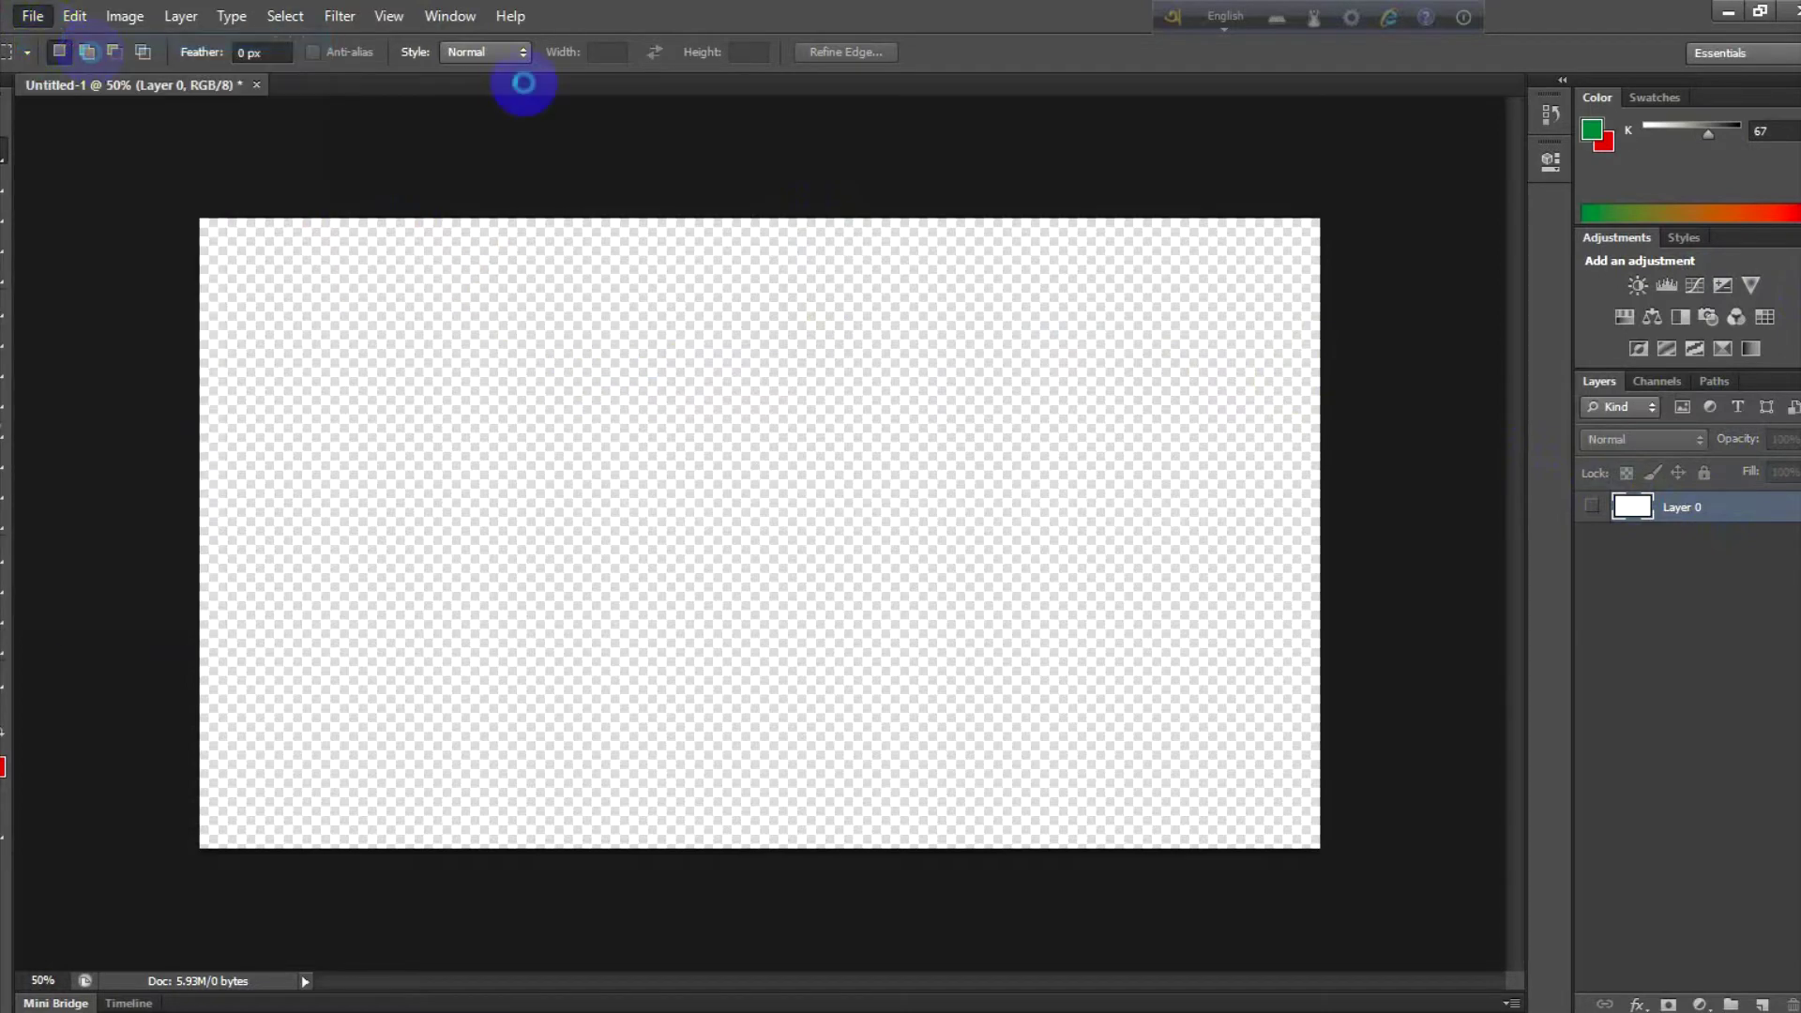
click(1148, 248)
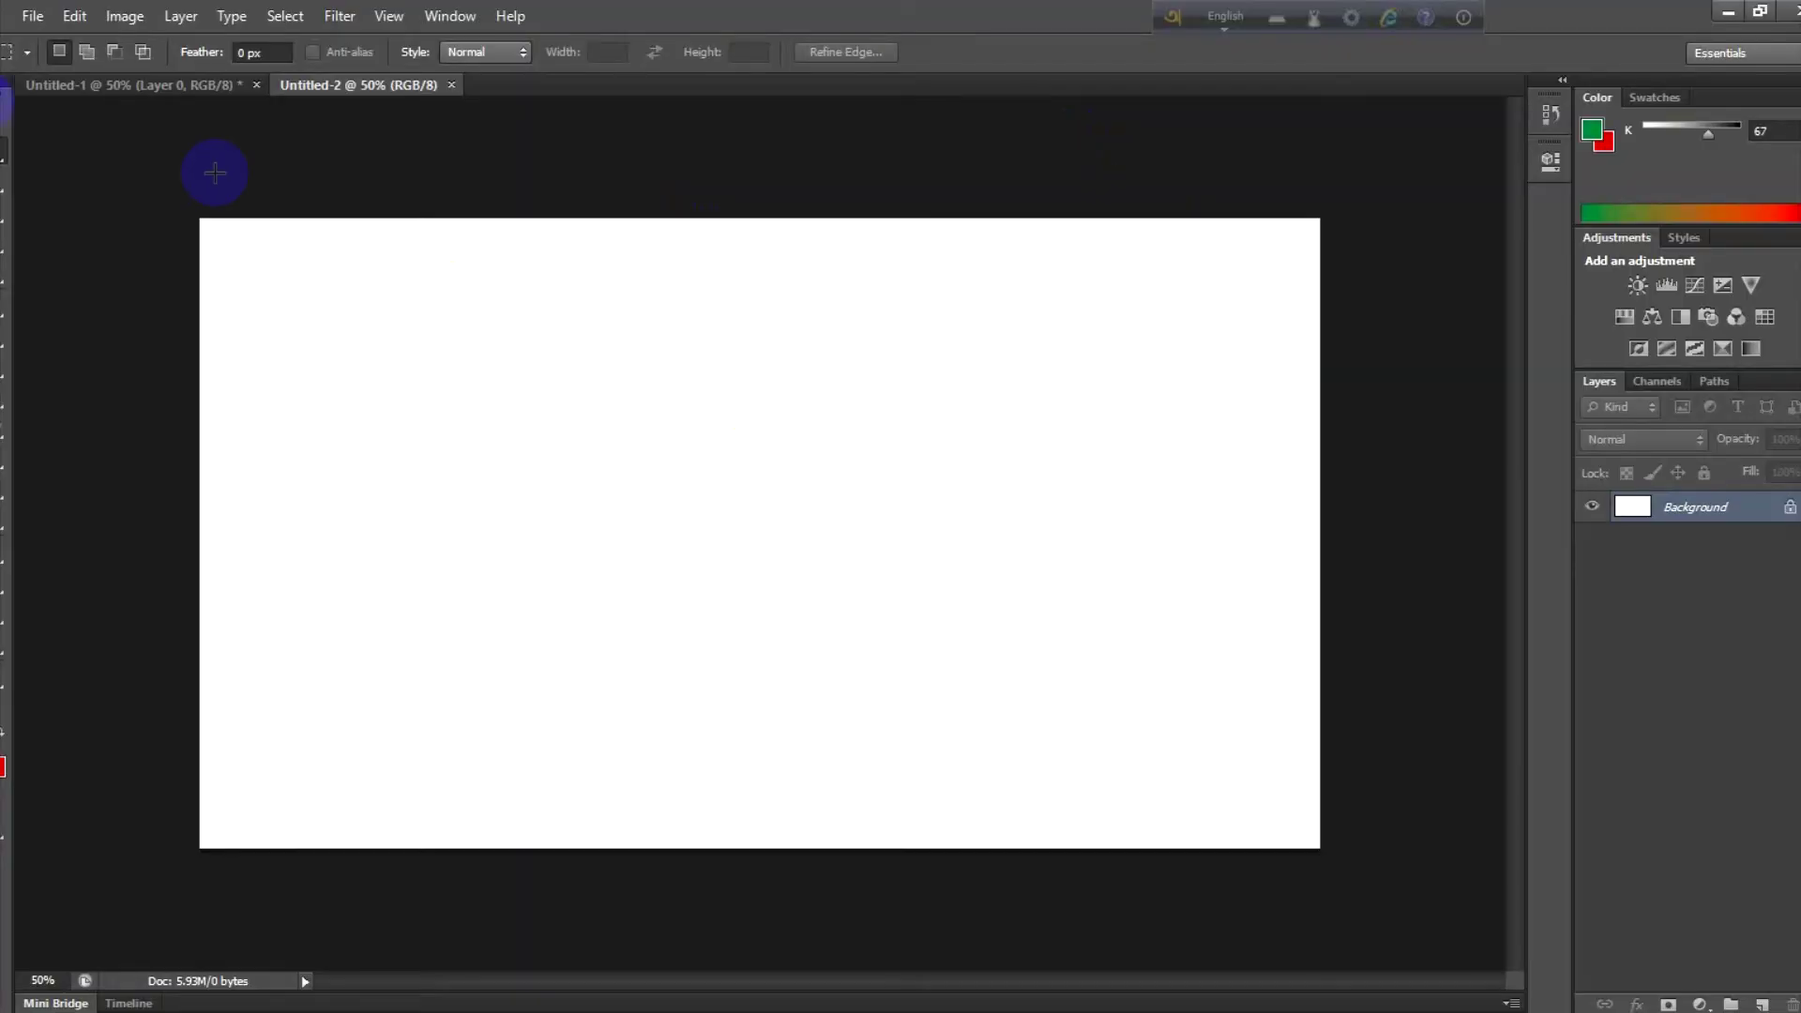
mouse_move(251, 281)
mouse_down()
mouse_move(306, 366)
mouse_move(466, 406)
mouse_move(954, 421)
mouse_up()
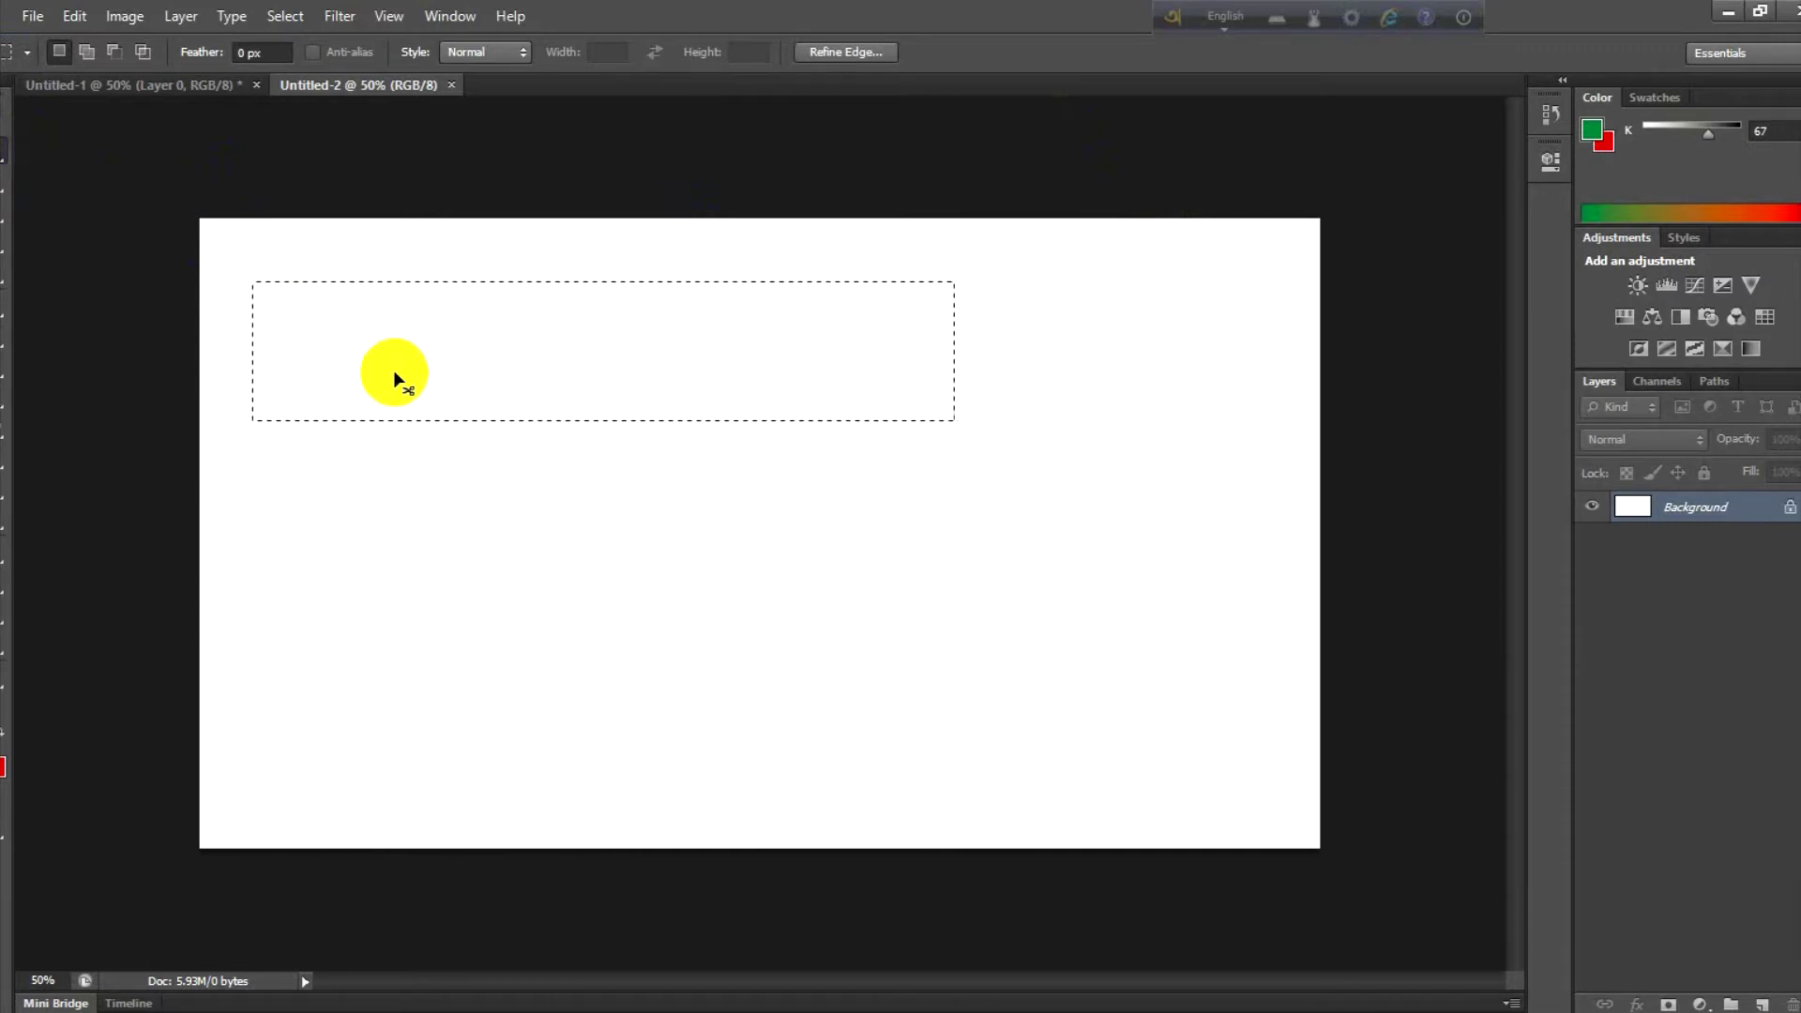
key(BackSpace)
click(347, 362)
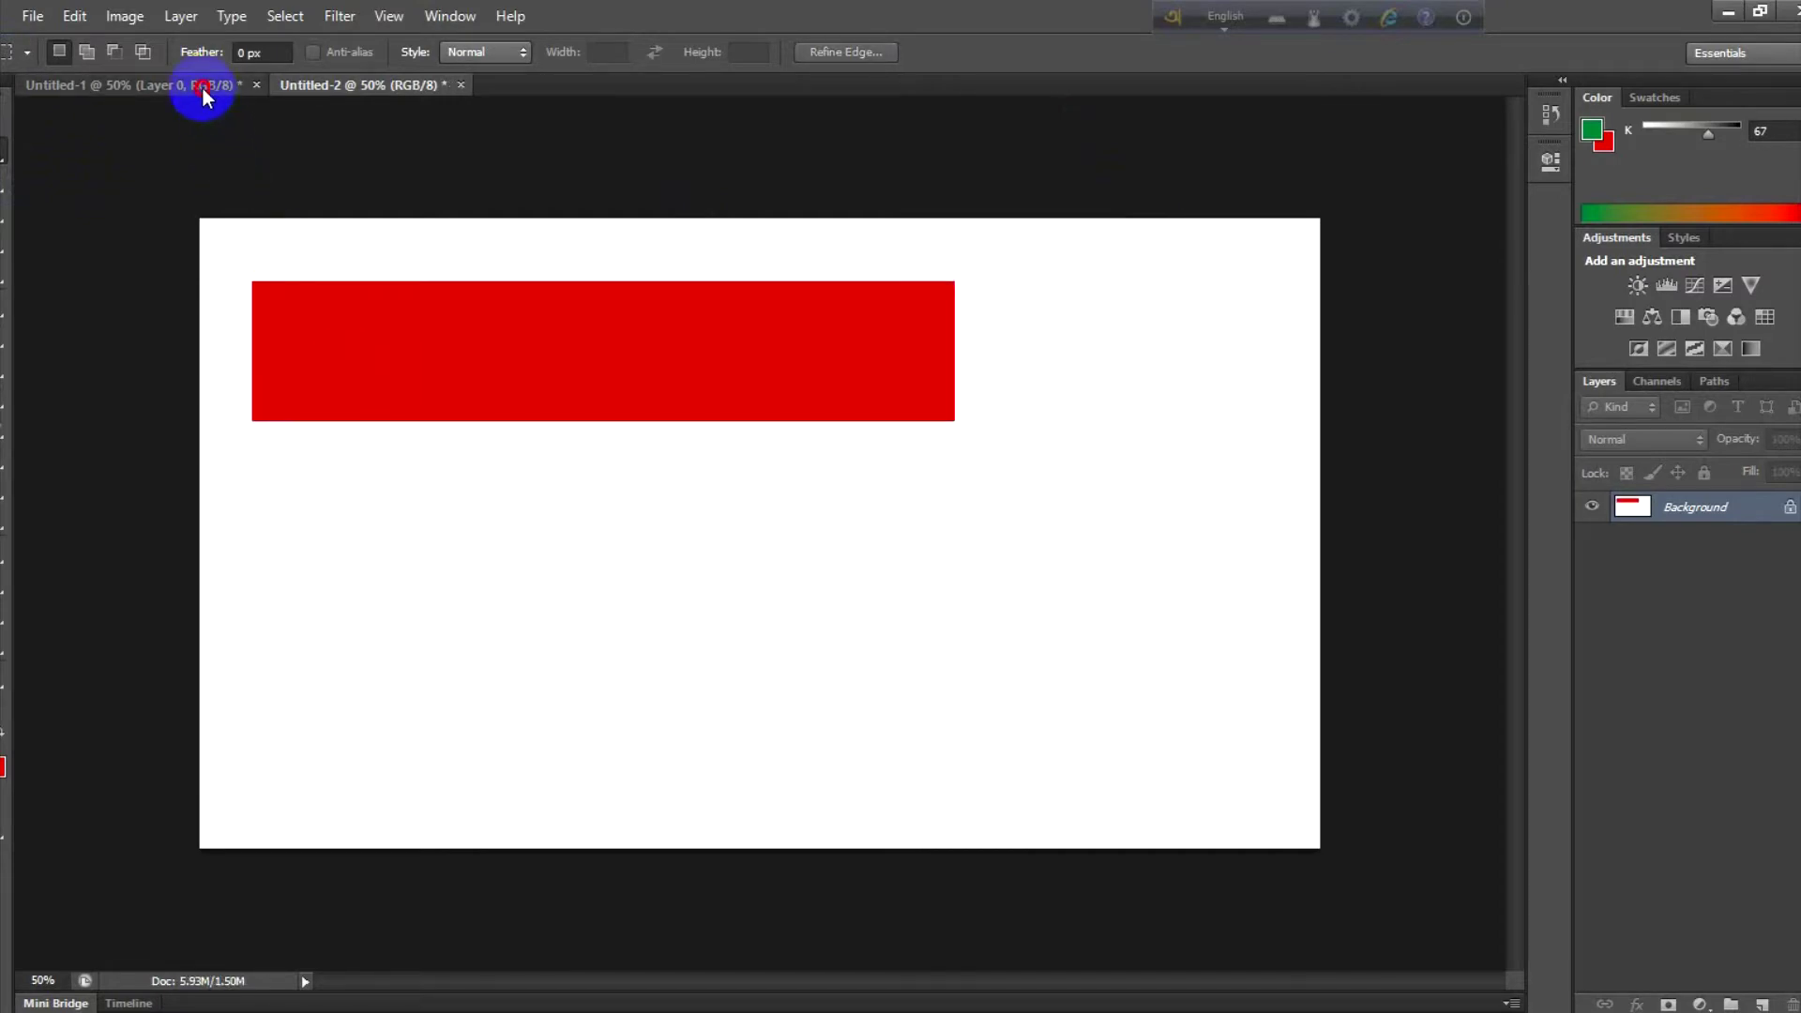
click(203, 88)
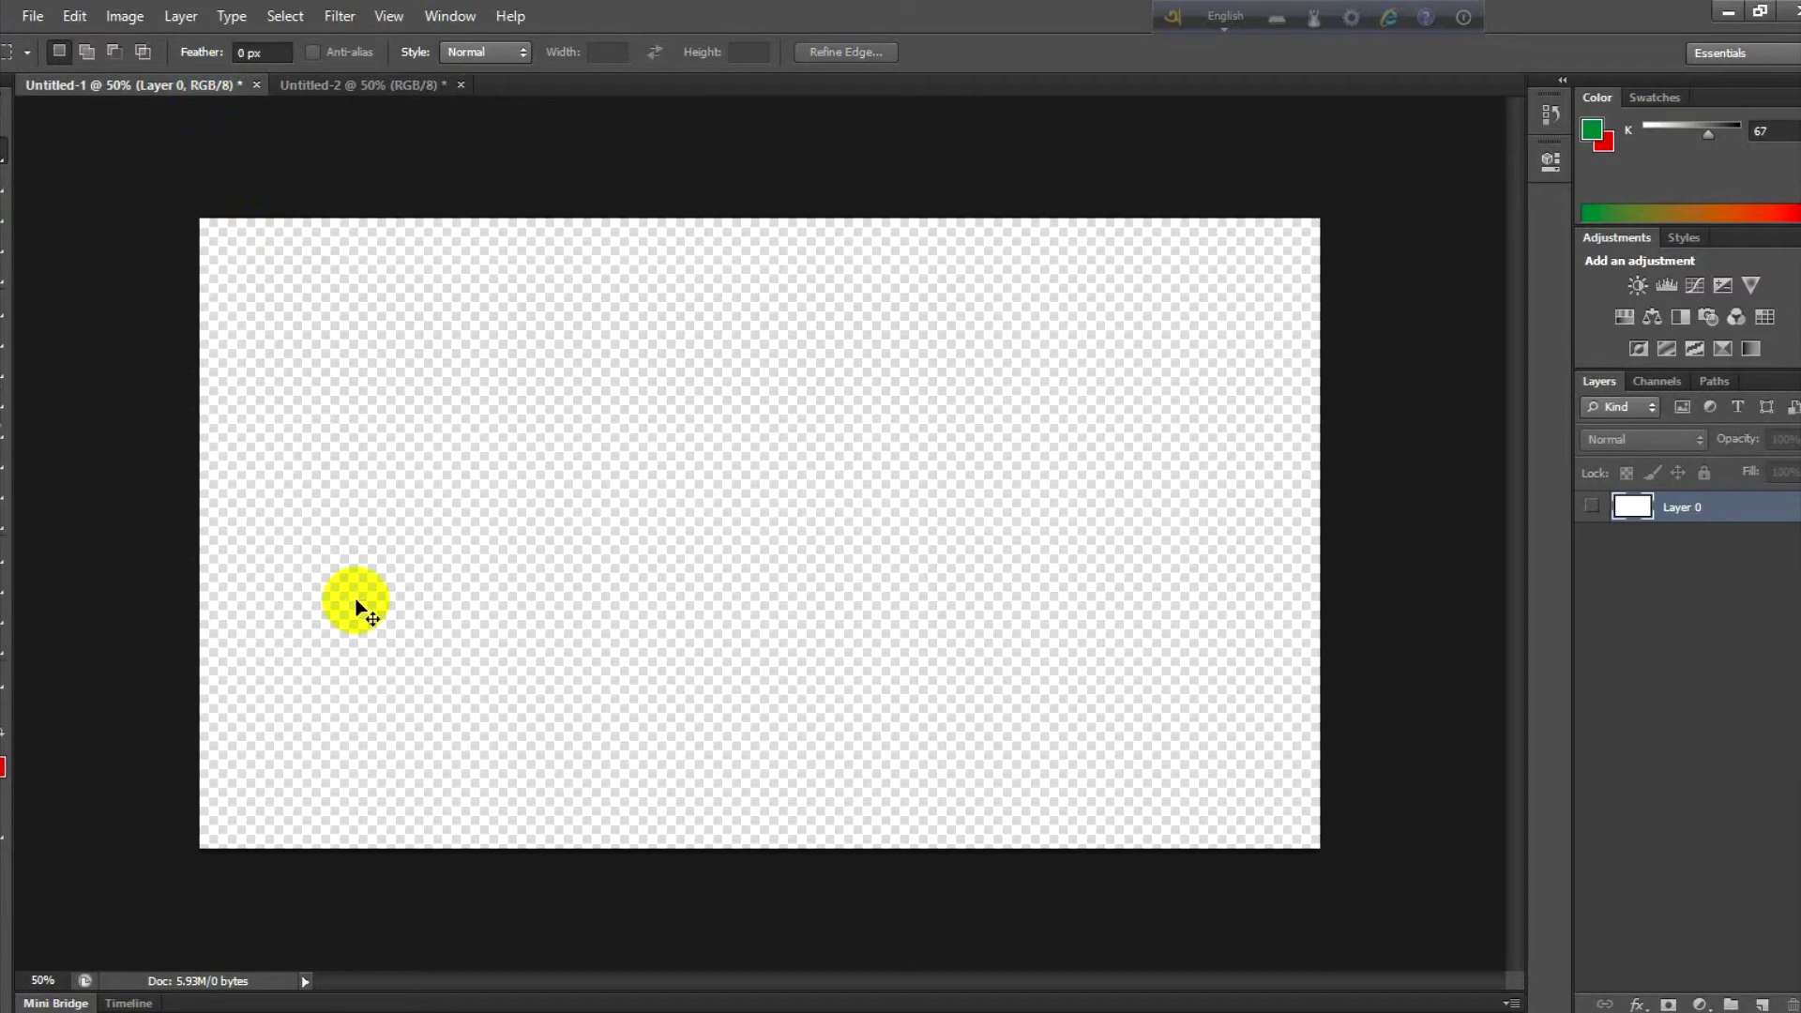
Step: Paste the rectangle into Untitled-1 as Layer 1, resized to a slim bar about 48% wide at bottom-left
key(ctrl+v)
click(5, 120)
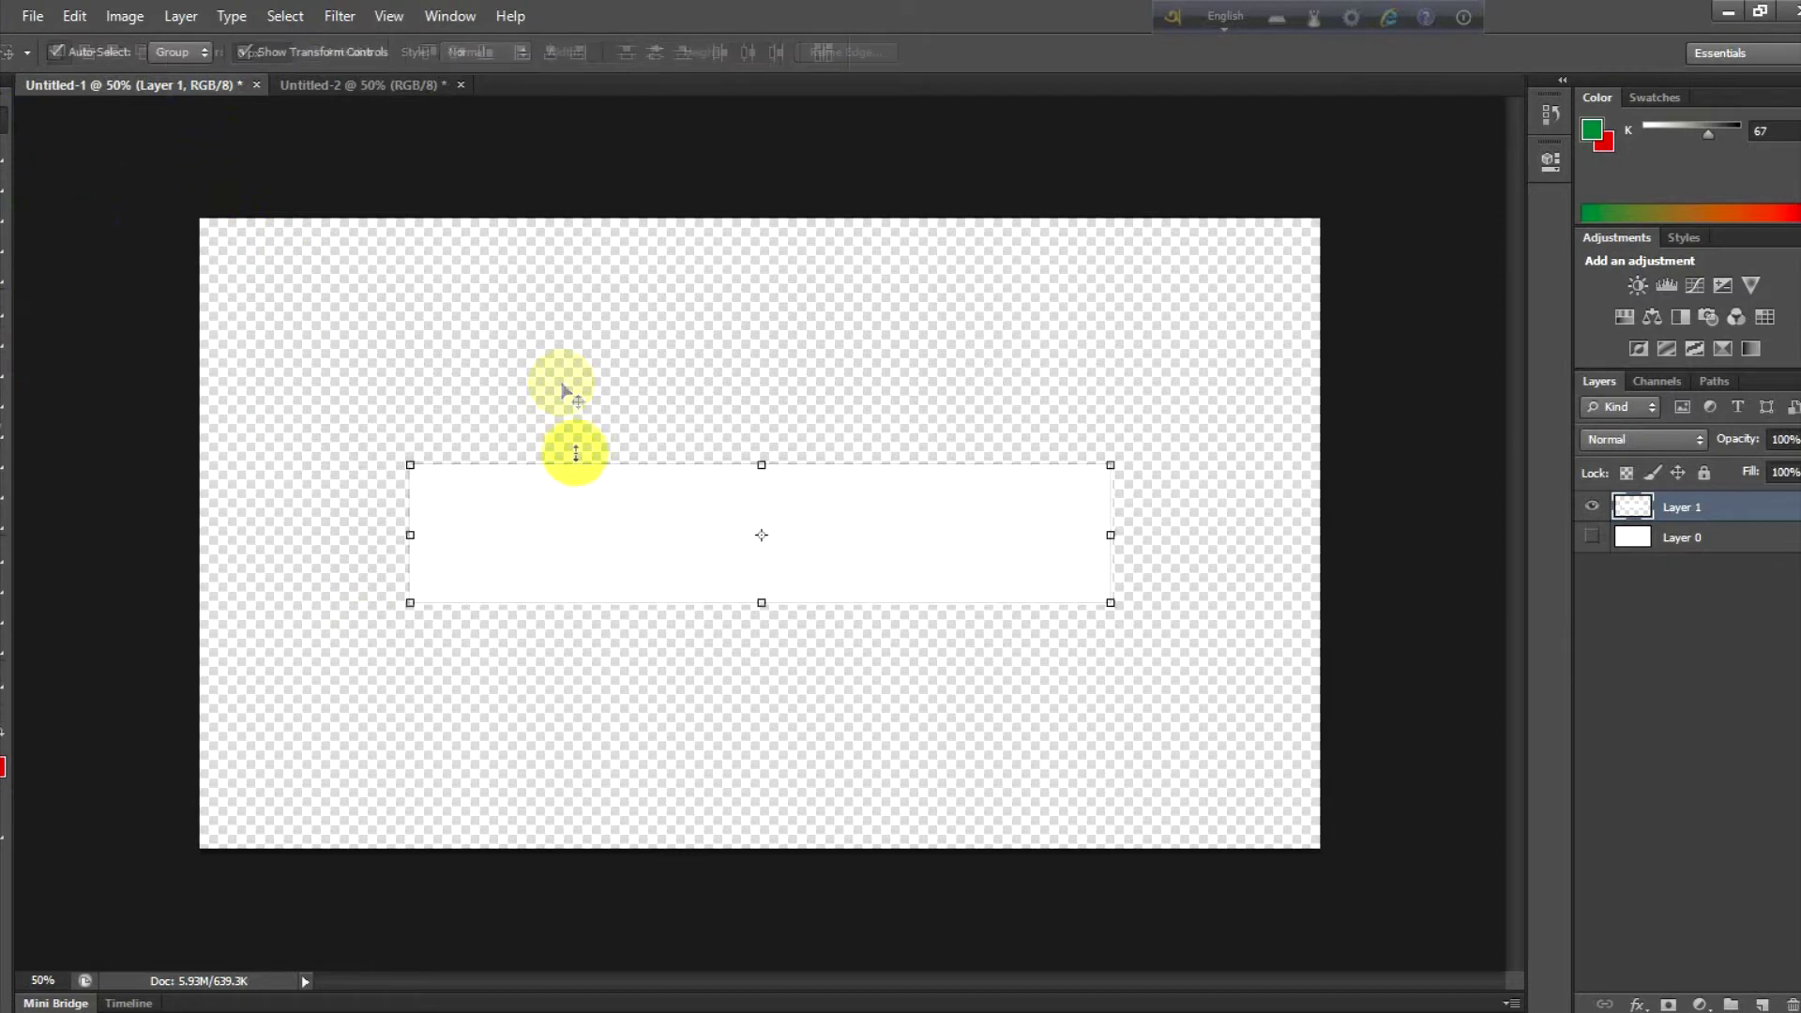
drag(563, 499, 339, 717)
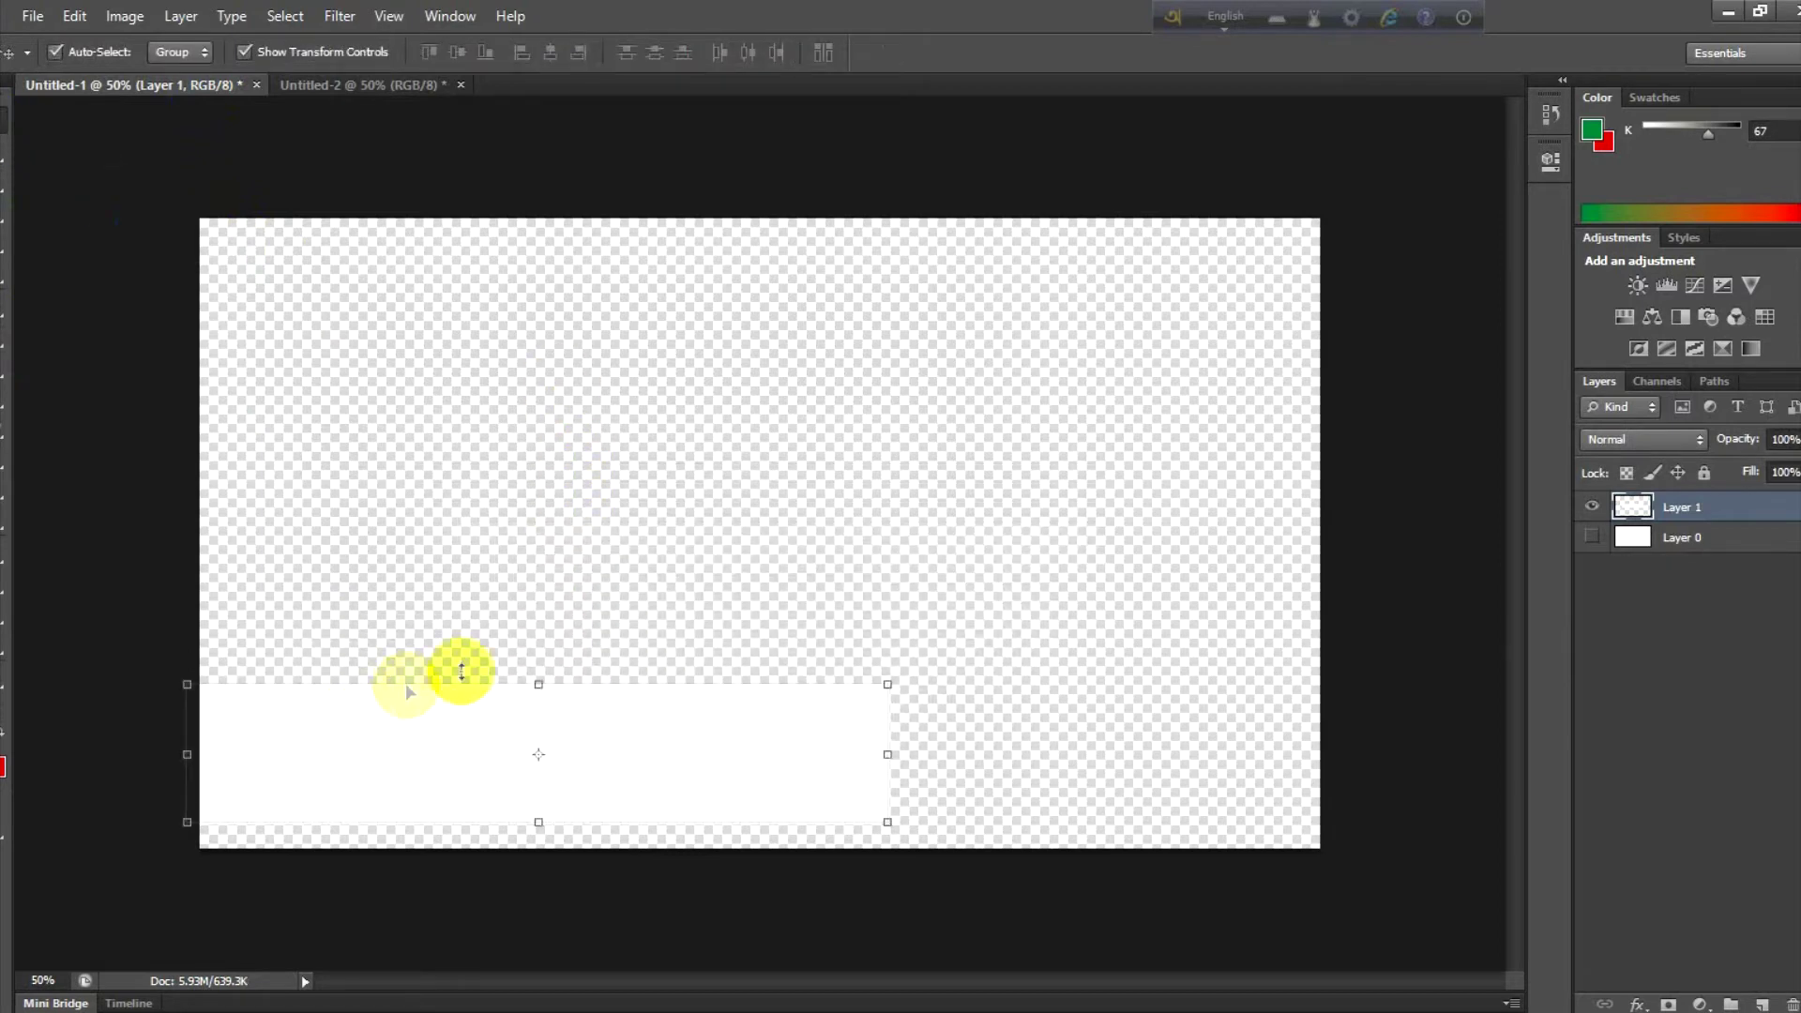
drag(538, 684, 537, 767)
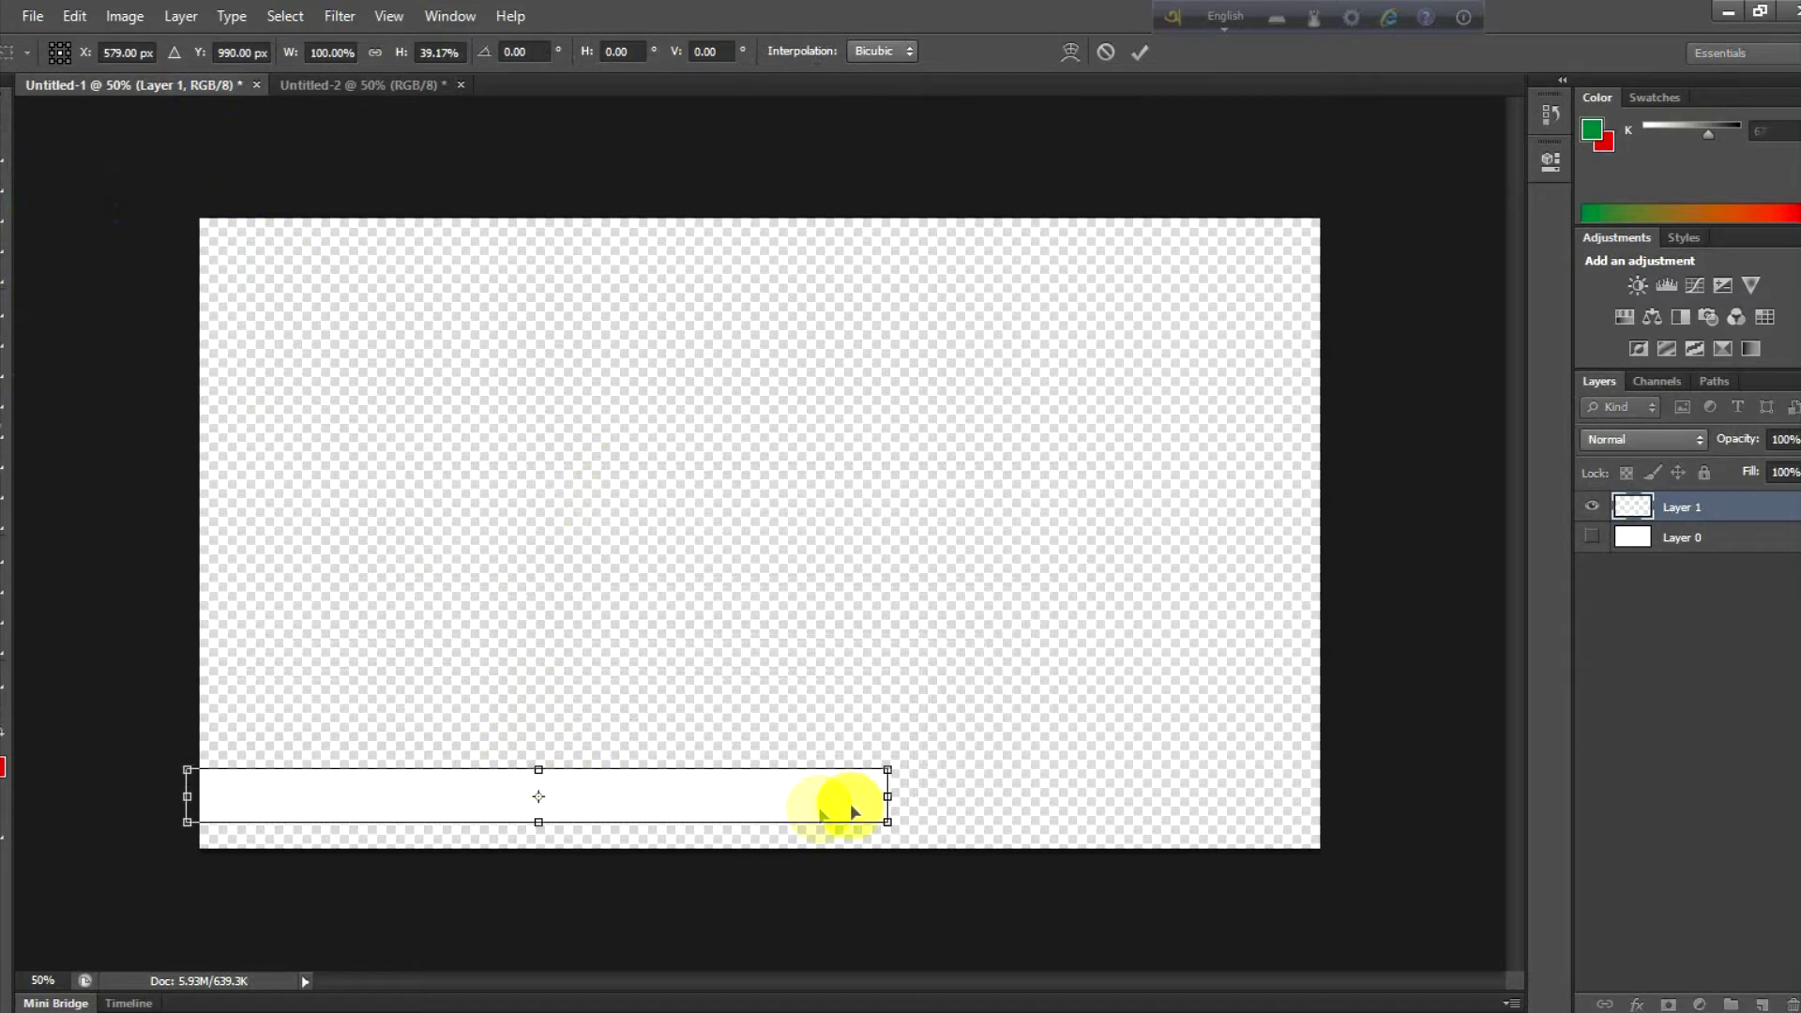
drag(887, 796, 467, 792)
drag(281, 792, 294, 792)
drag(493, 796, 545, 800)
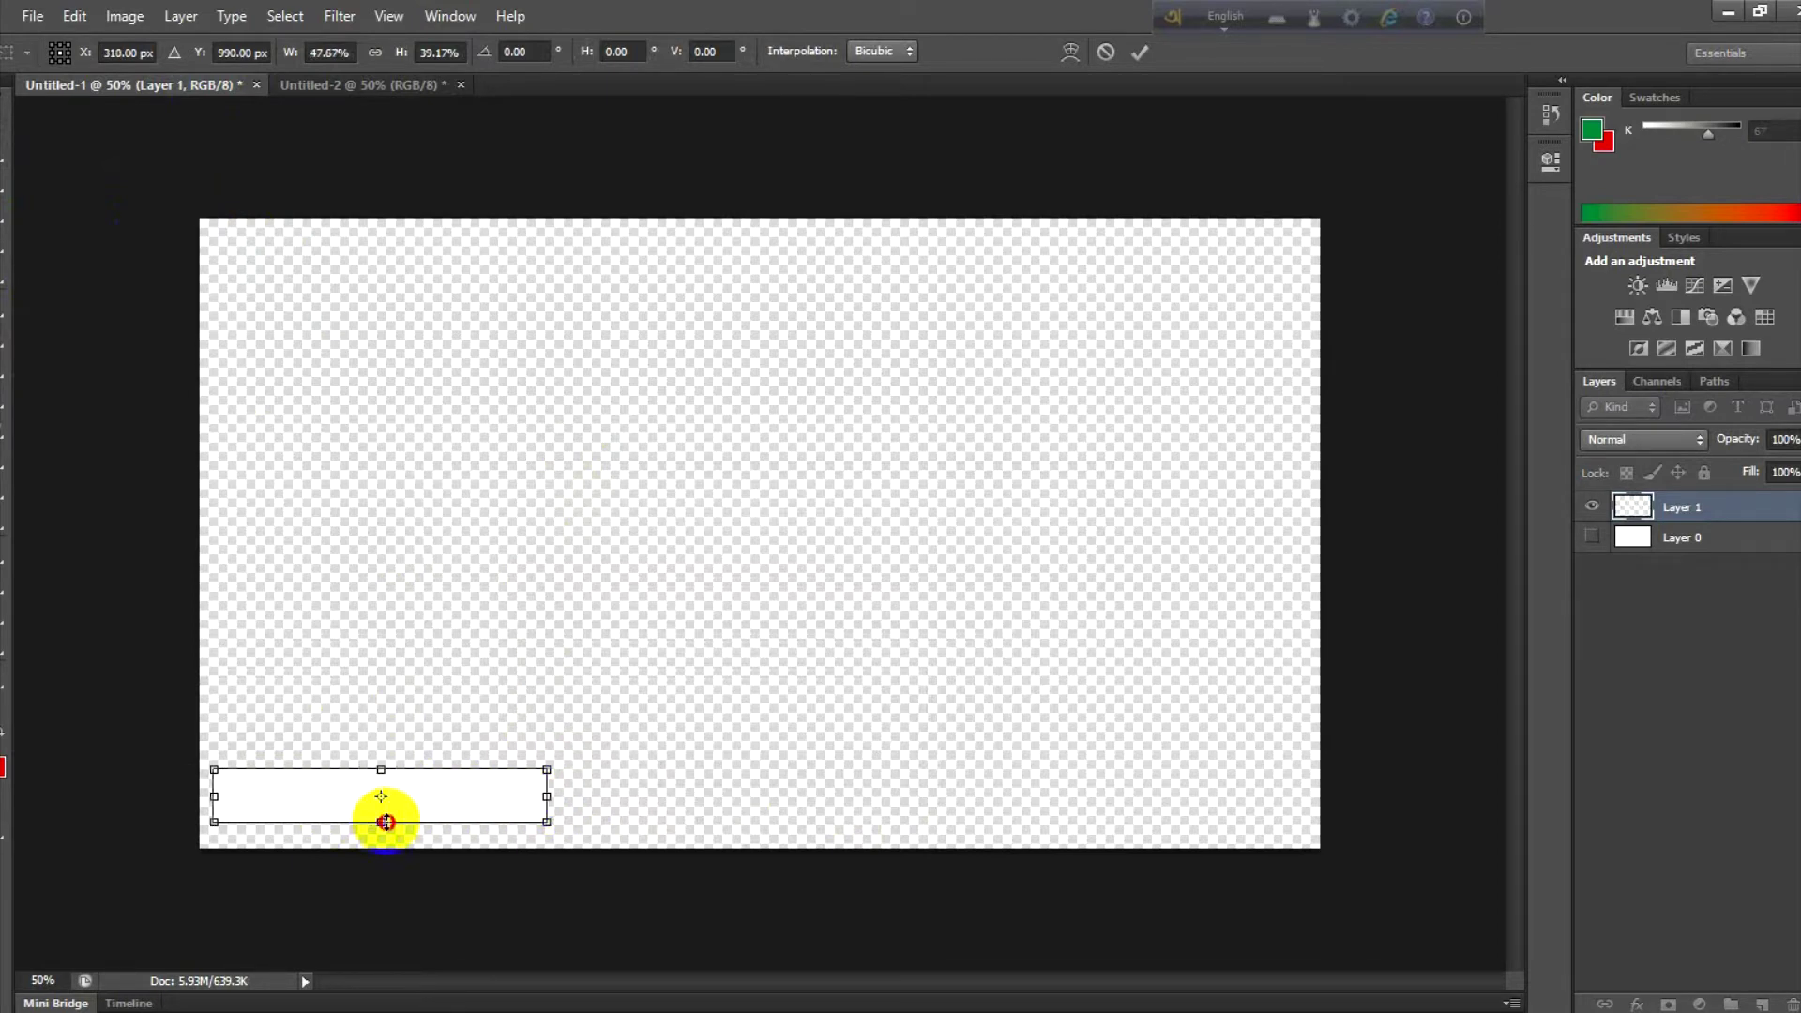
drag(385, 820, 386, 809)
drag(385, 815, 325, 803)
click(1141, 61)
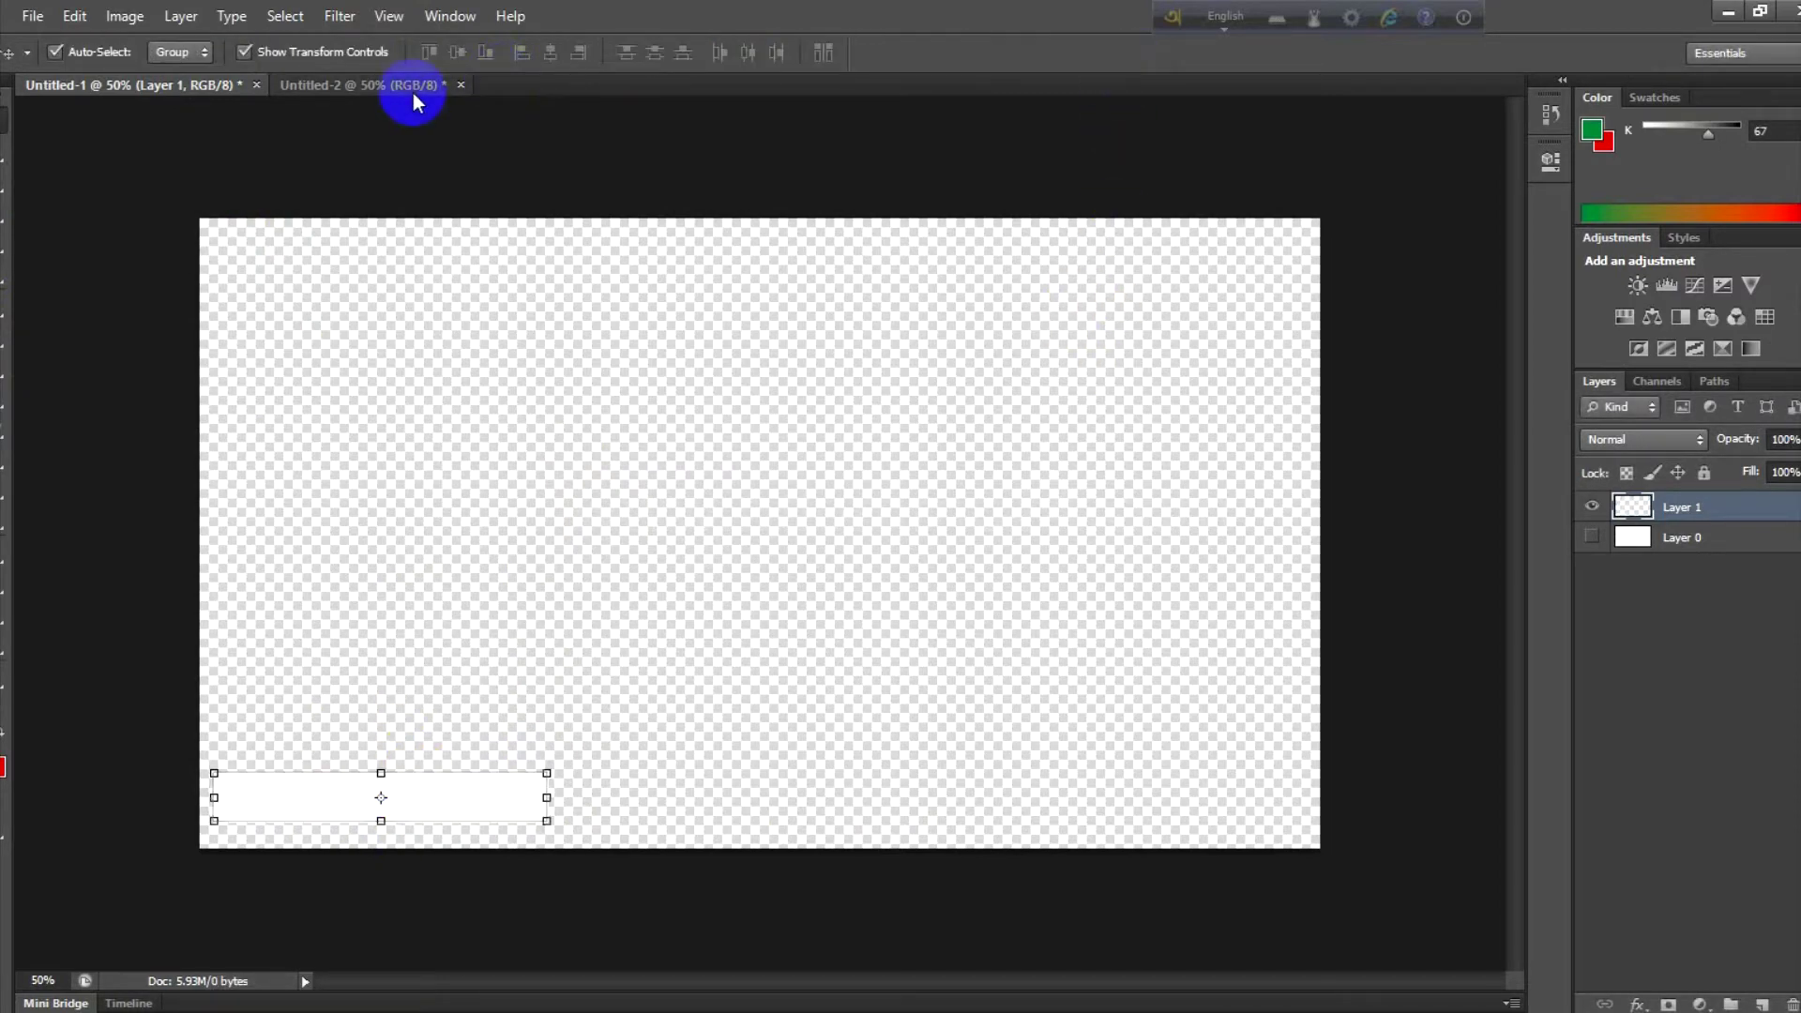
Step: In Untitled-2, fill the canvas black and select a wide rectangle at its upper left
click(410, 86)
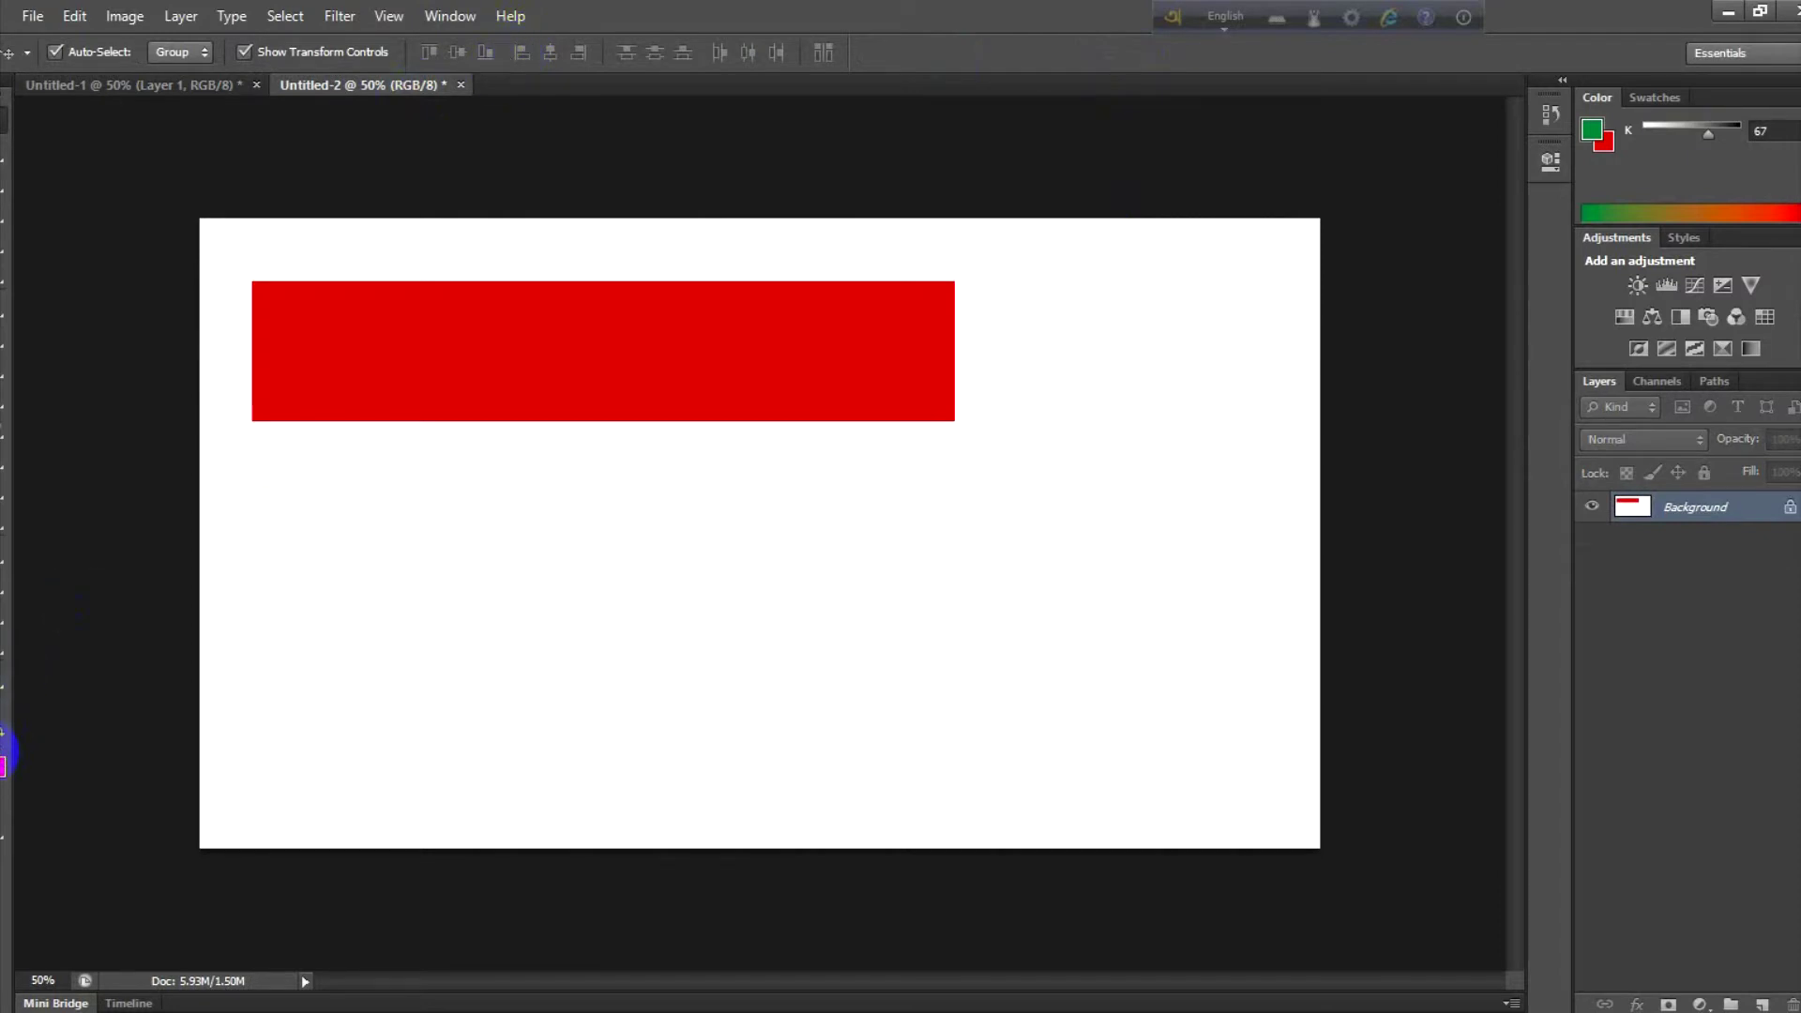
click(4, 756)
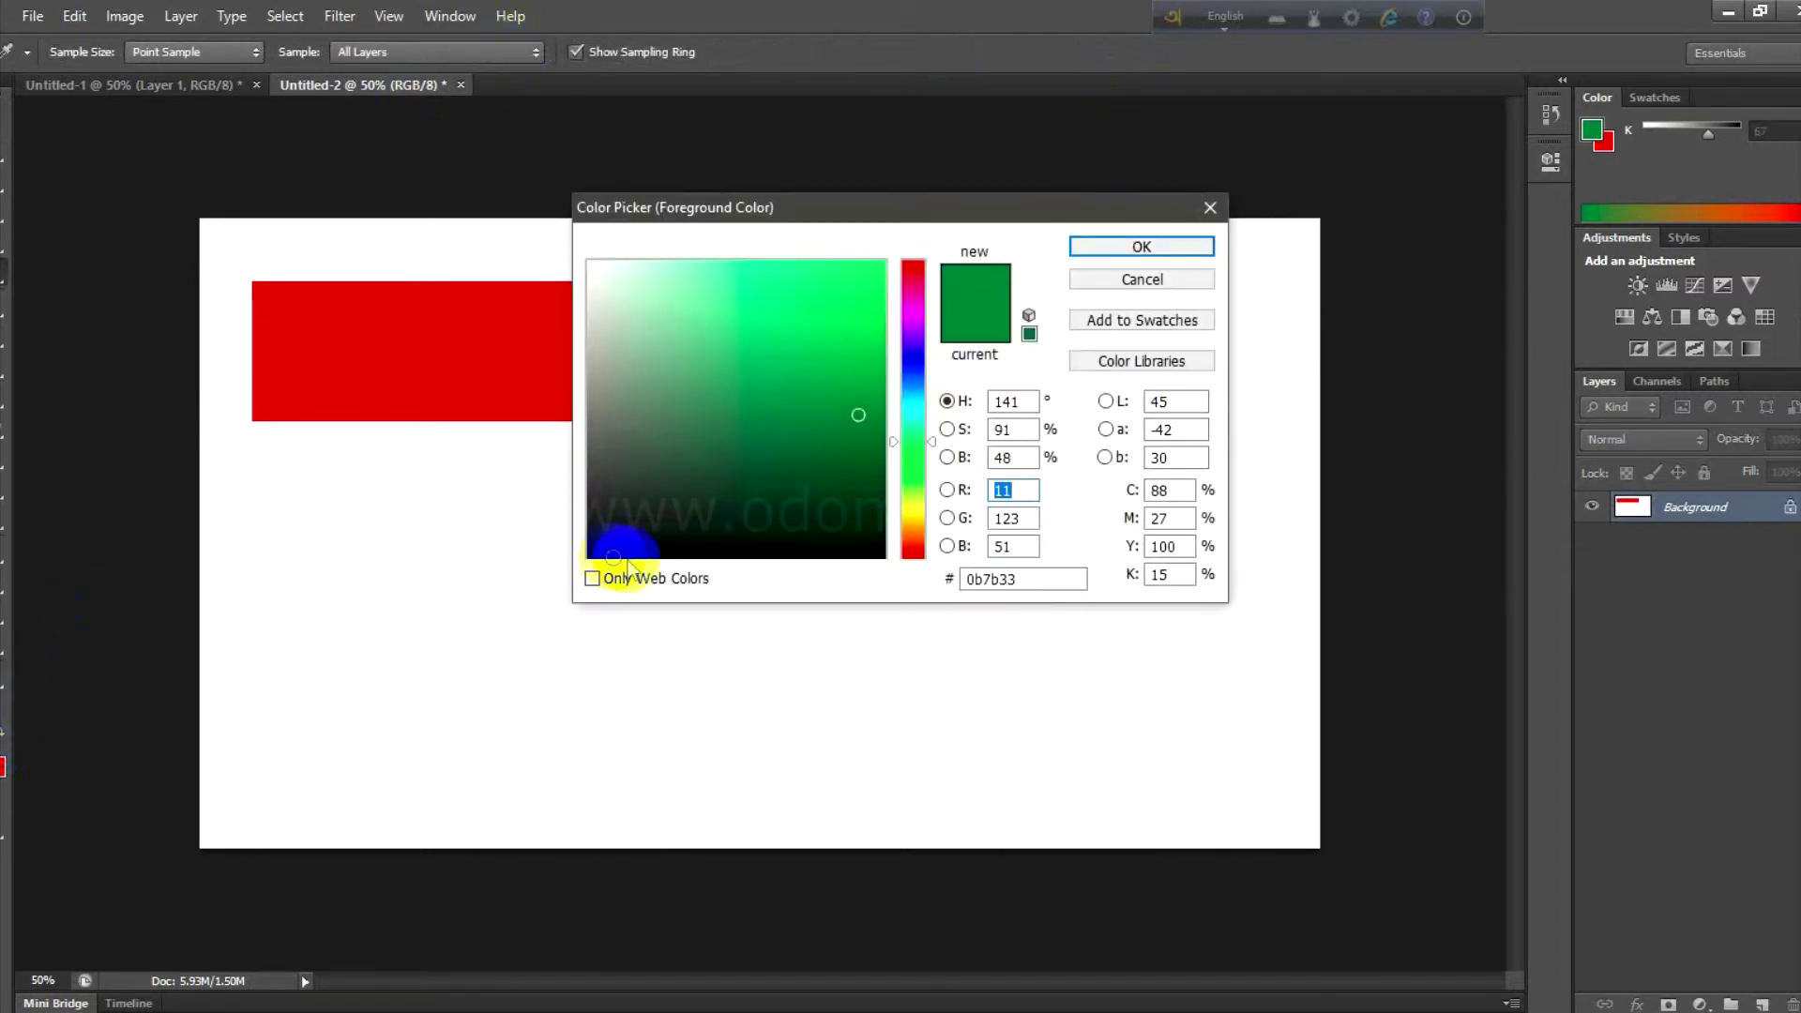
click(594, 554)
click(1187, 249)
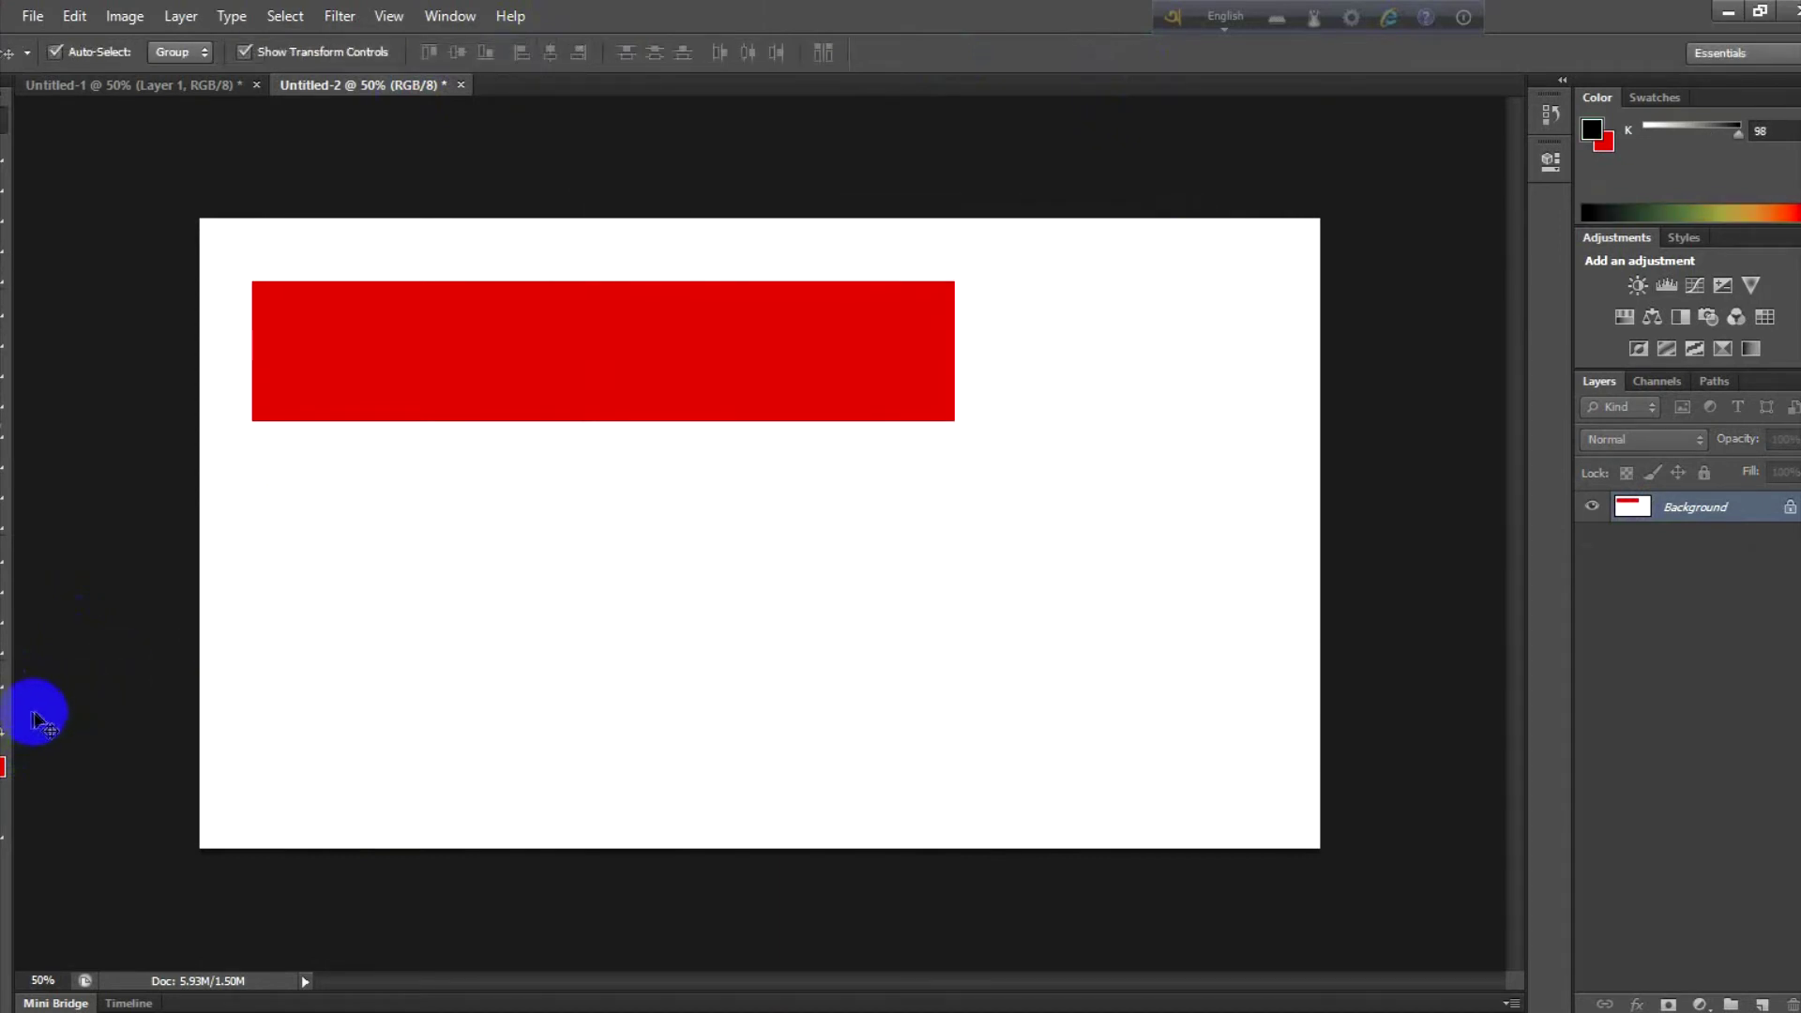
key(shift+F5)
key(Return)
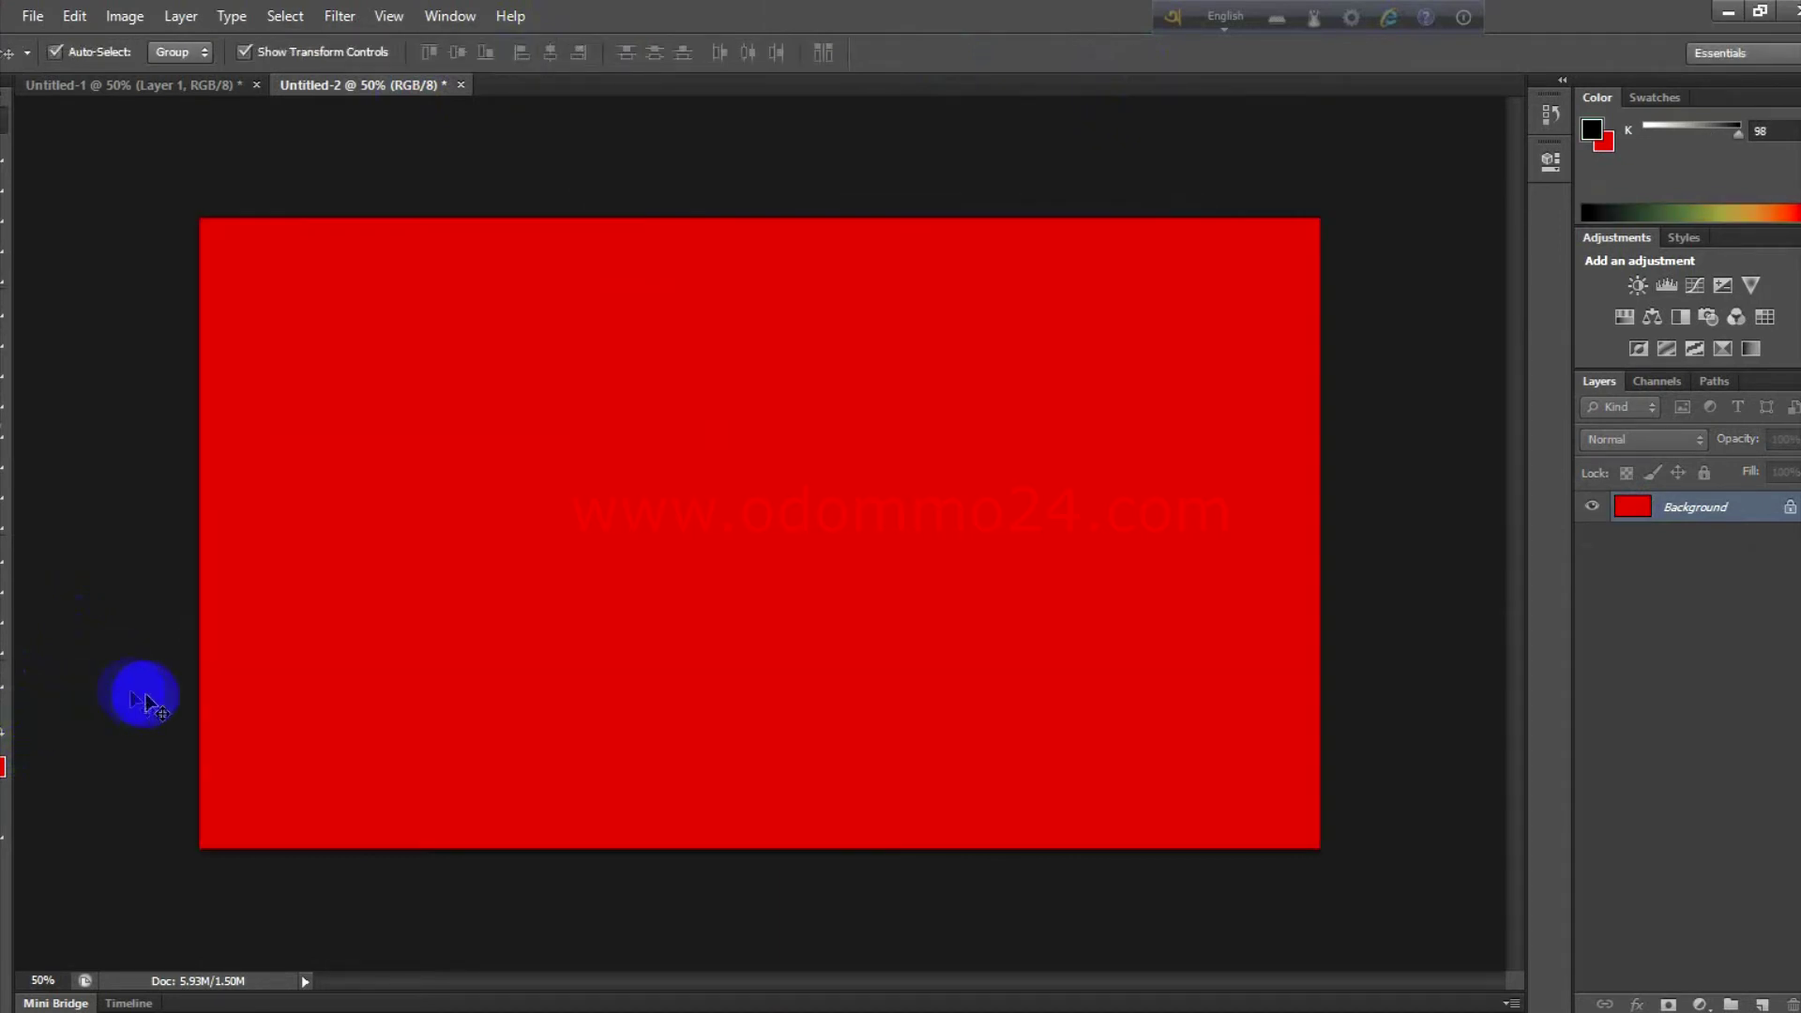
click(4, 741)
key(shift+F5)
key(Return)
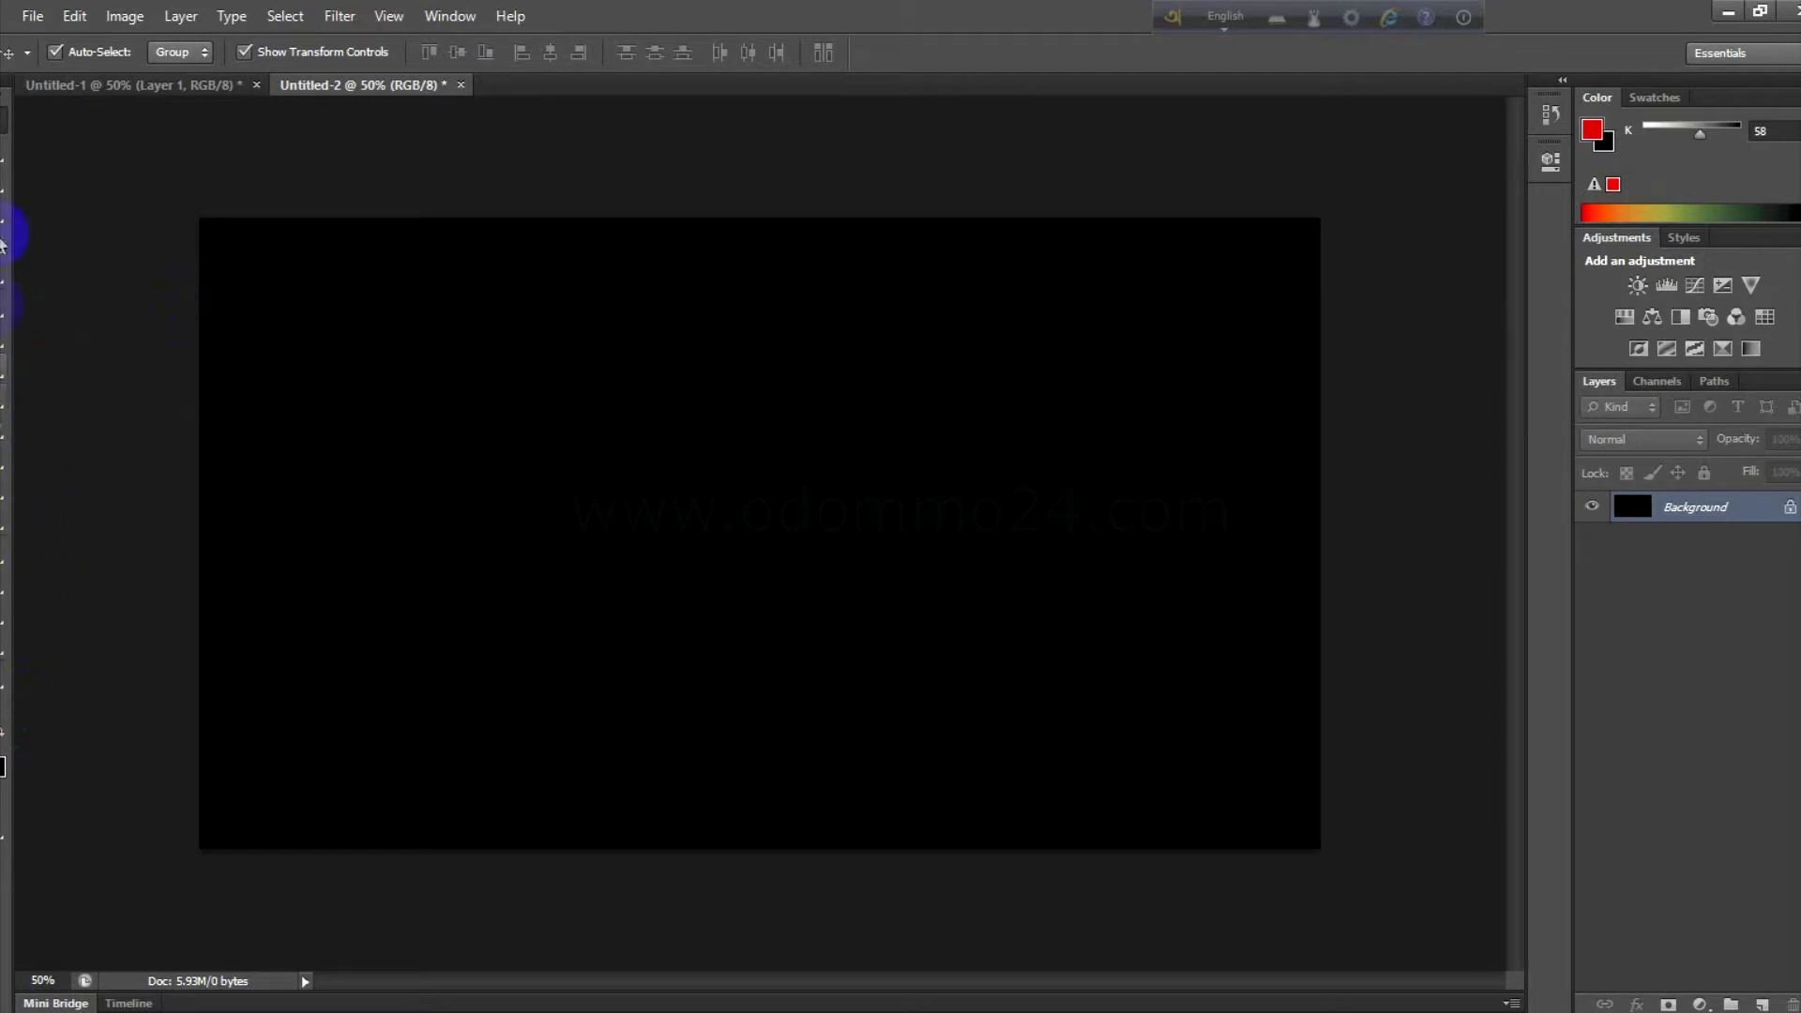
click(7, 155)
drag(223, 327, 825, 454)
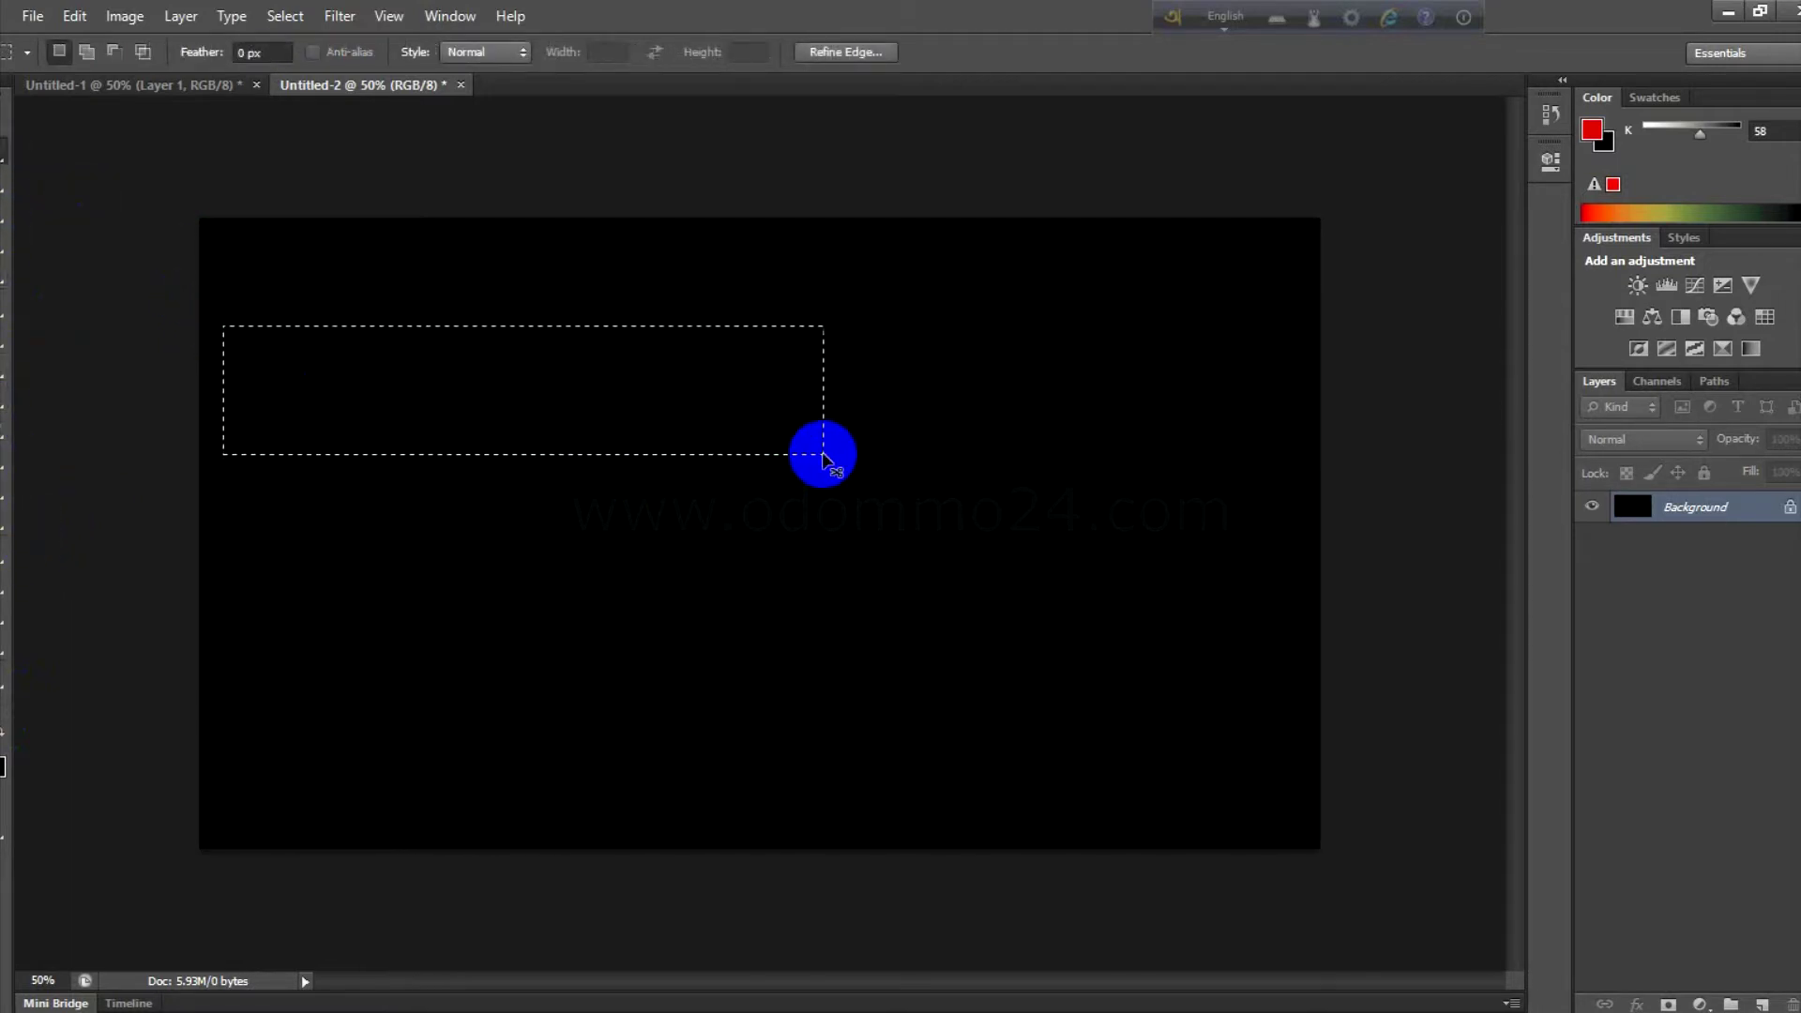
Step: Paste the black rectangle into Untitled-1 as Layer 2, shrunk to about 43% width above the white bar
click(131, 85)
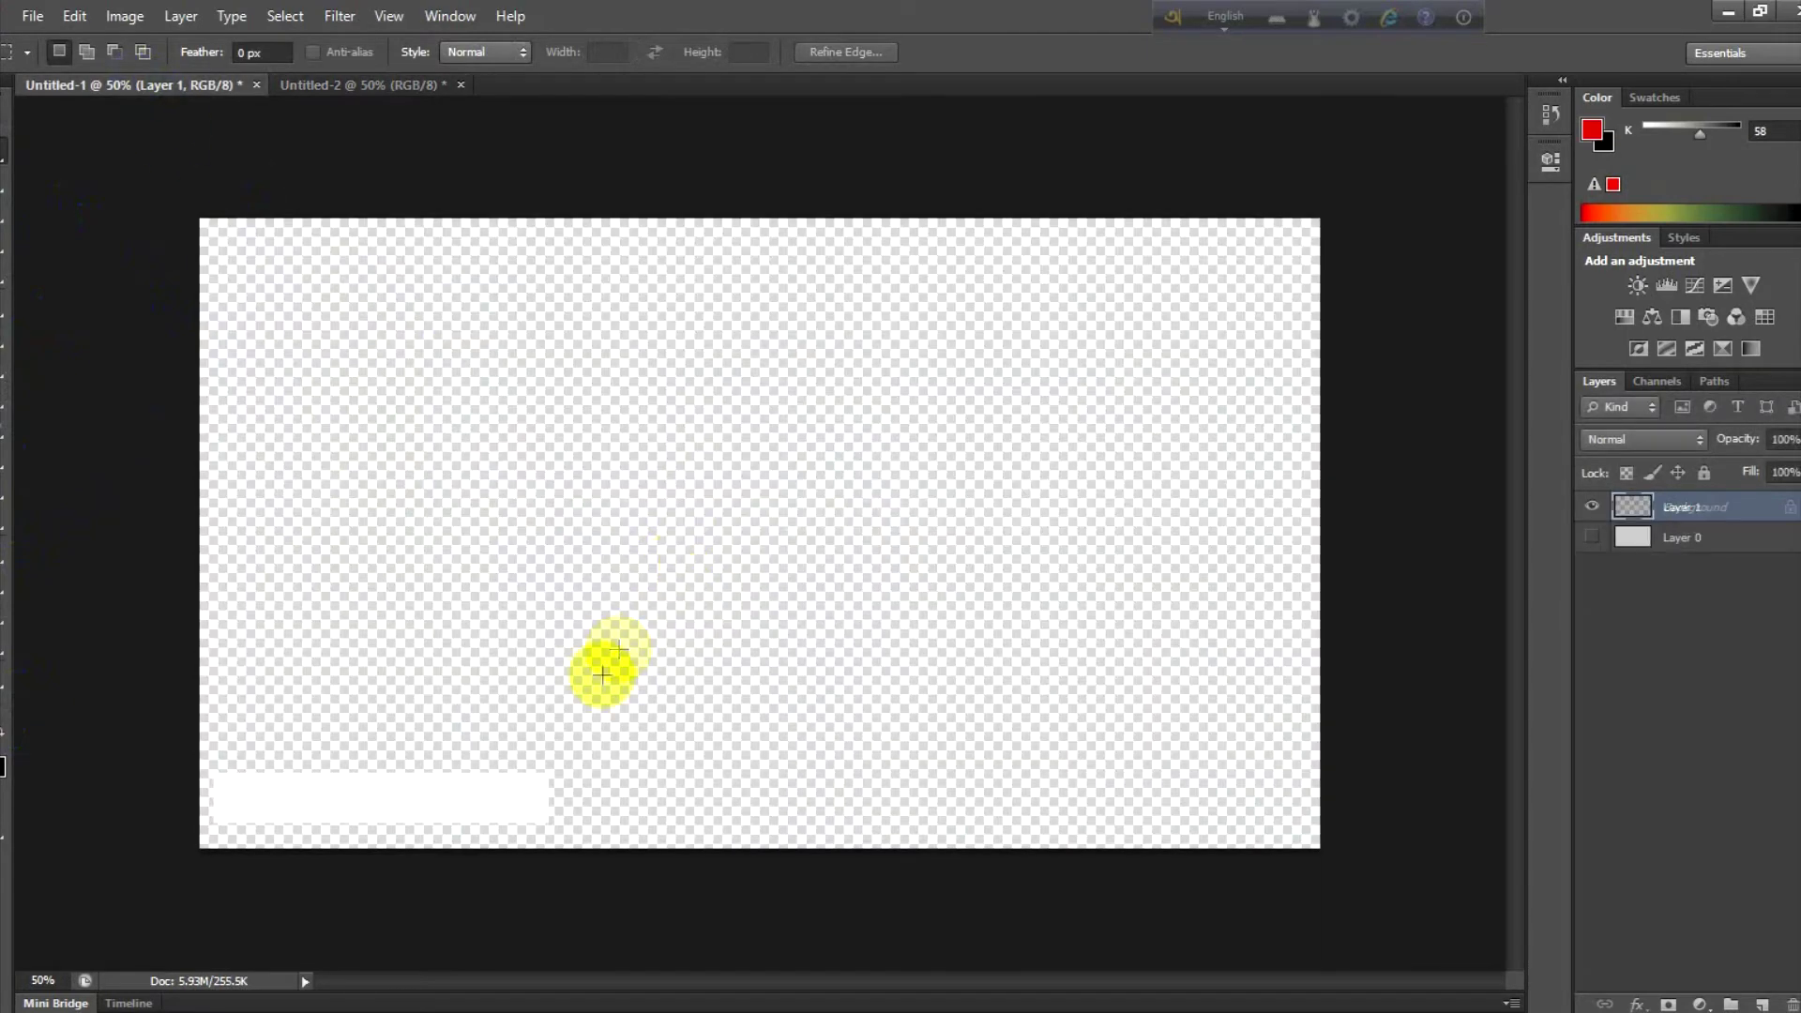
key(ctrl+v)
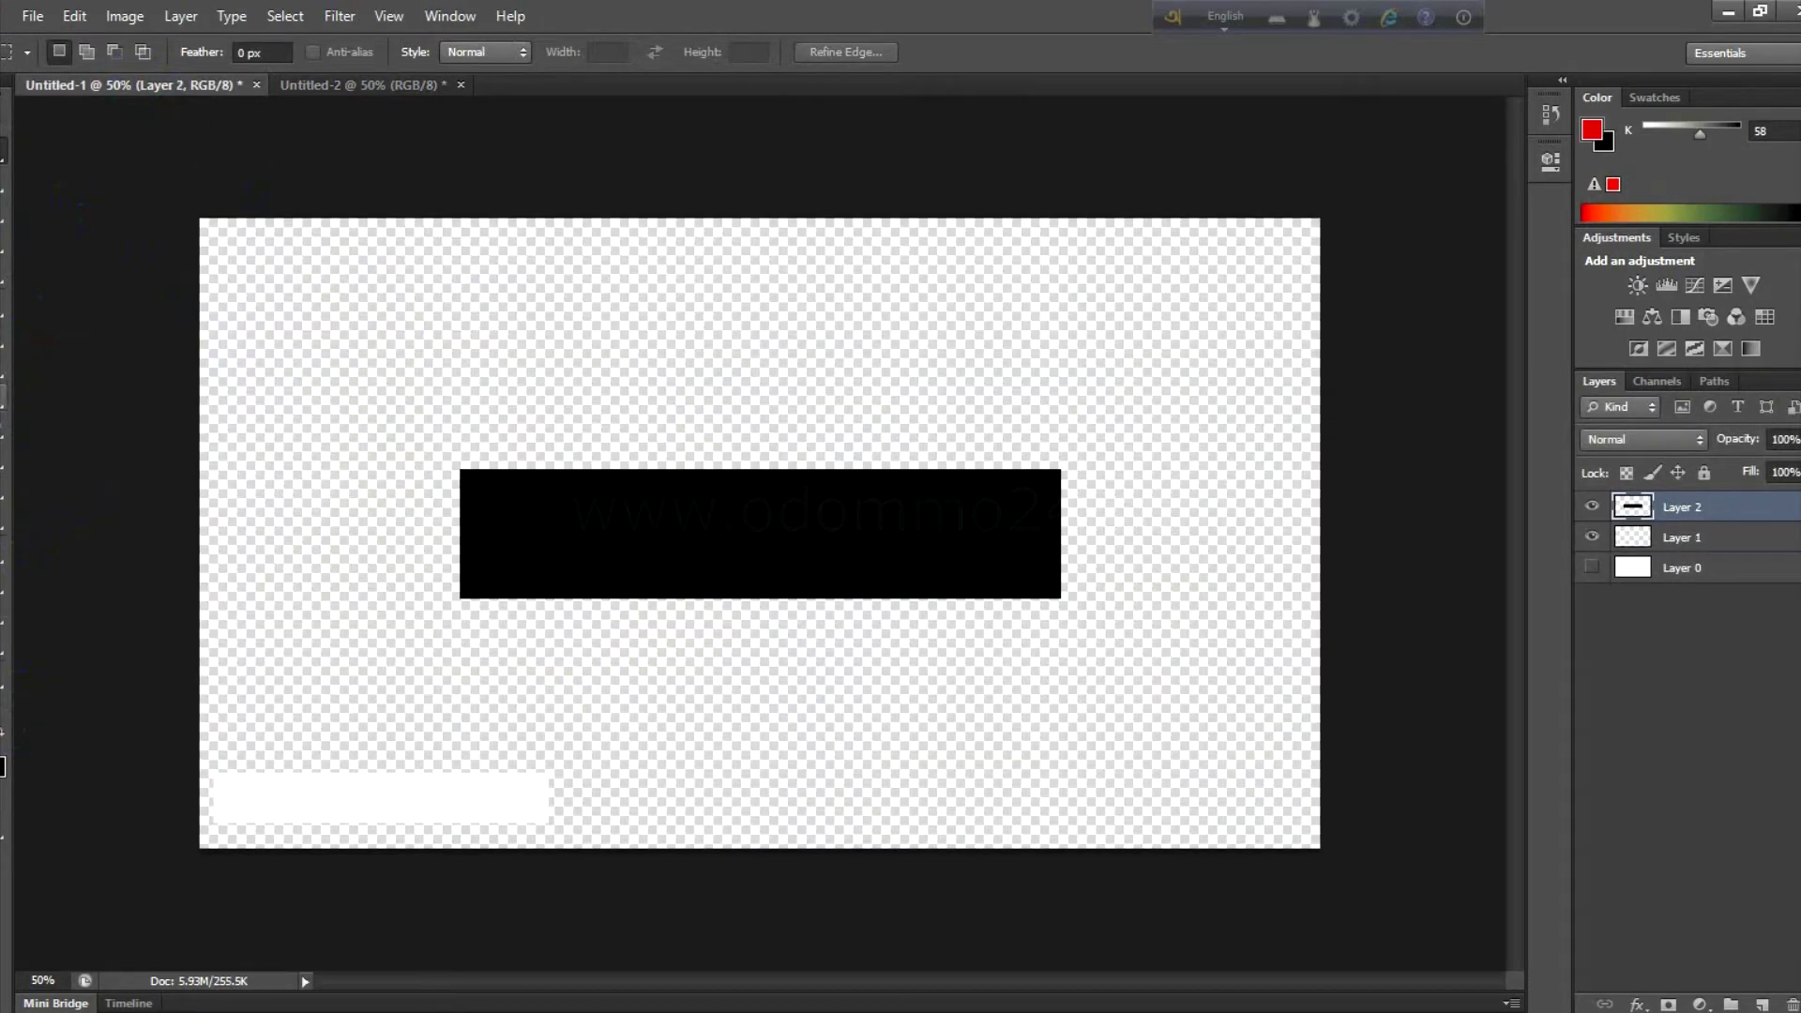
key(v)
drag(460, 469, 267, 746)
drag(544, 740, 488, 742)
drag(352, 714, 357, 731)
mouse_move(488, 747)
mouse_down()
mouse_move(455, 744)
mouse_move(473, 739)
mouse_up()
click(1139, 51)
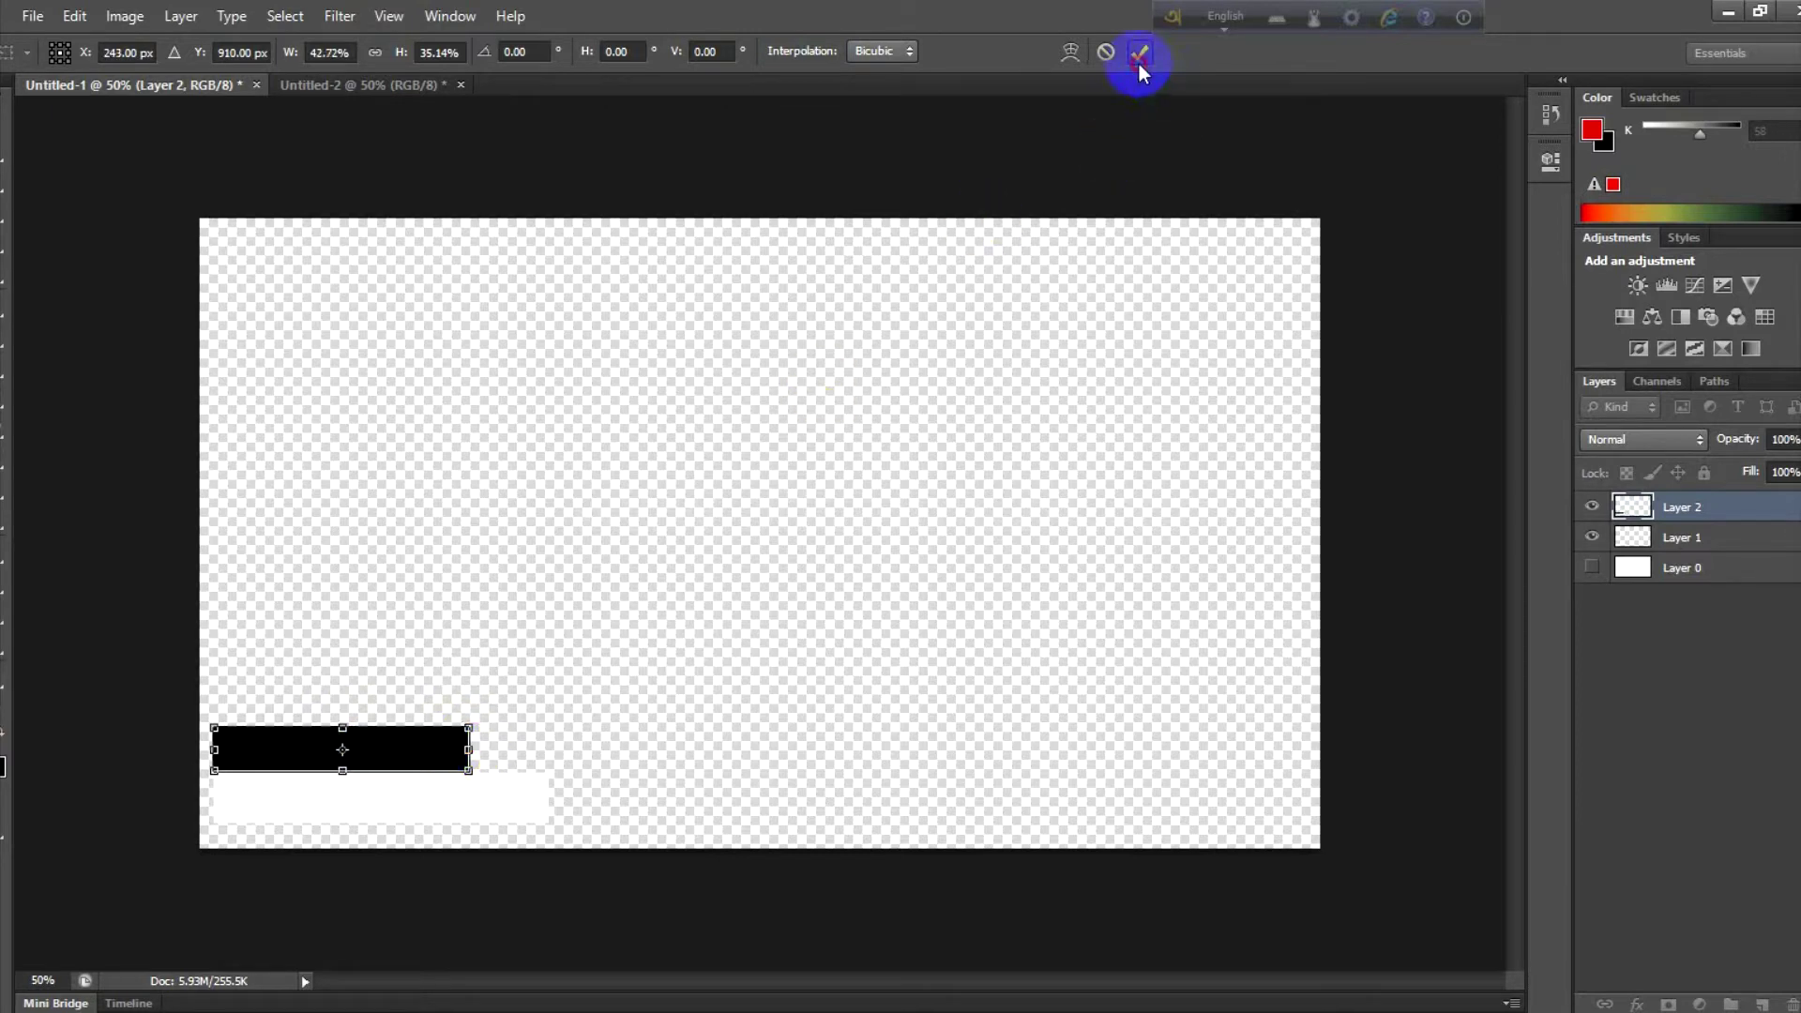
click(945, 142)
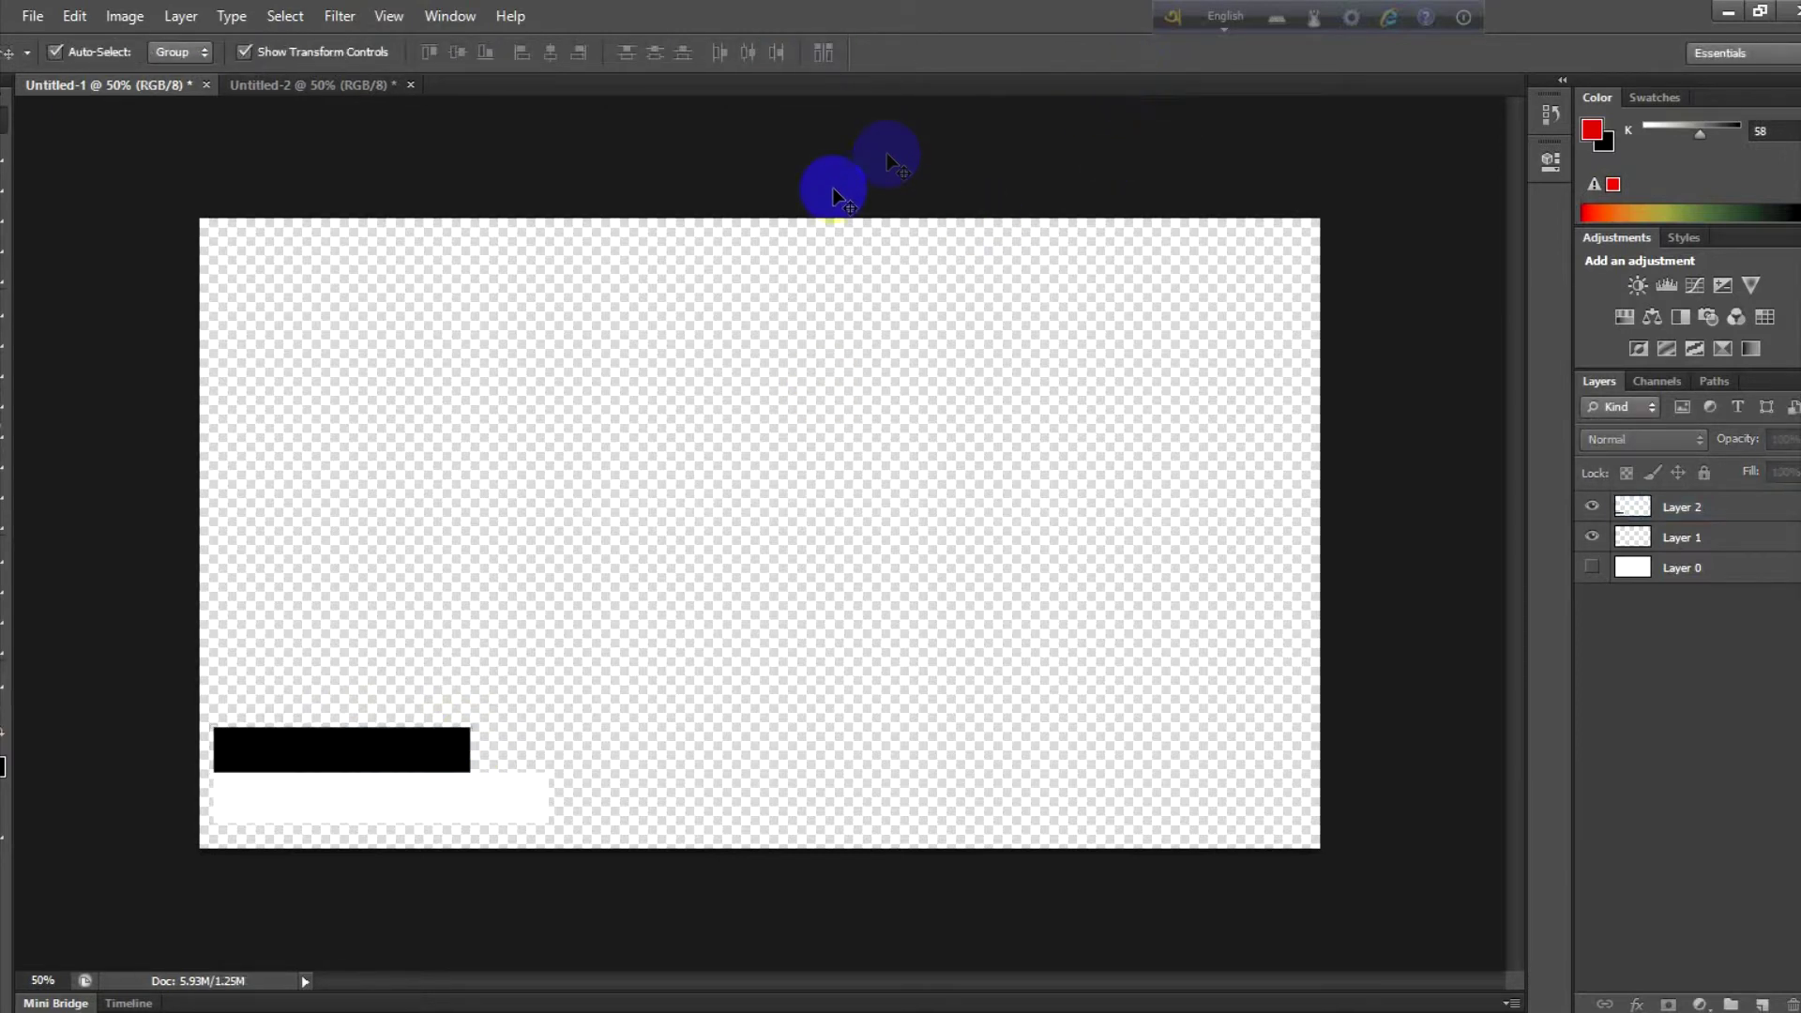
Step: Type the musician's name in black capital letters on the white bar
click(237, 780)
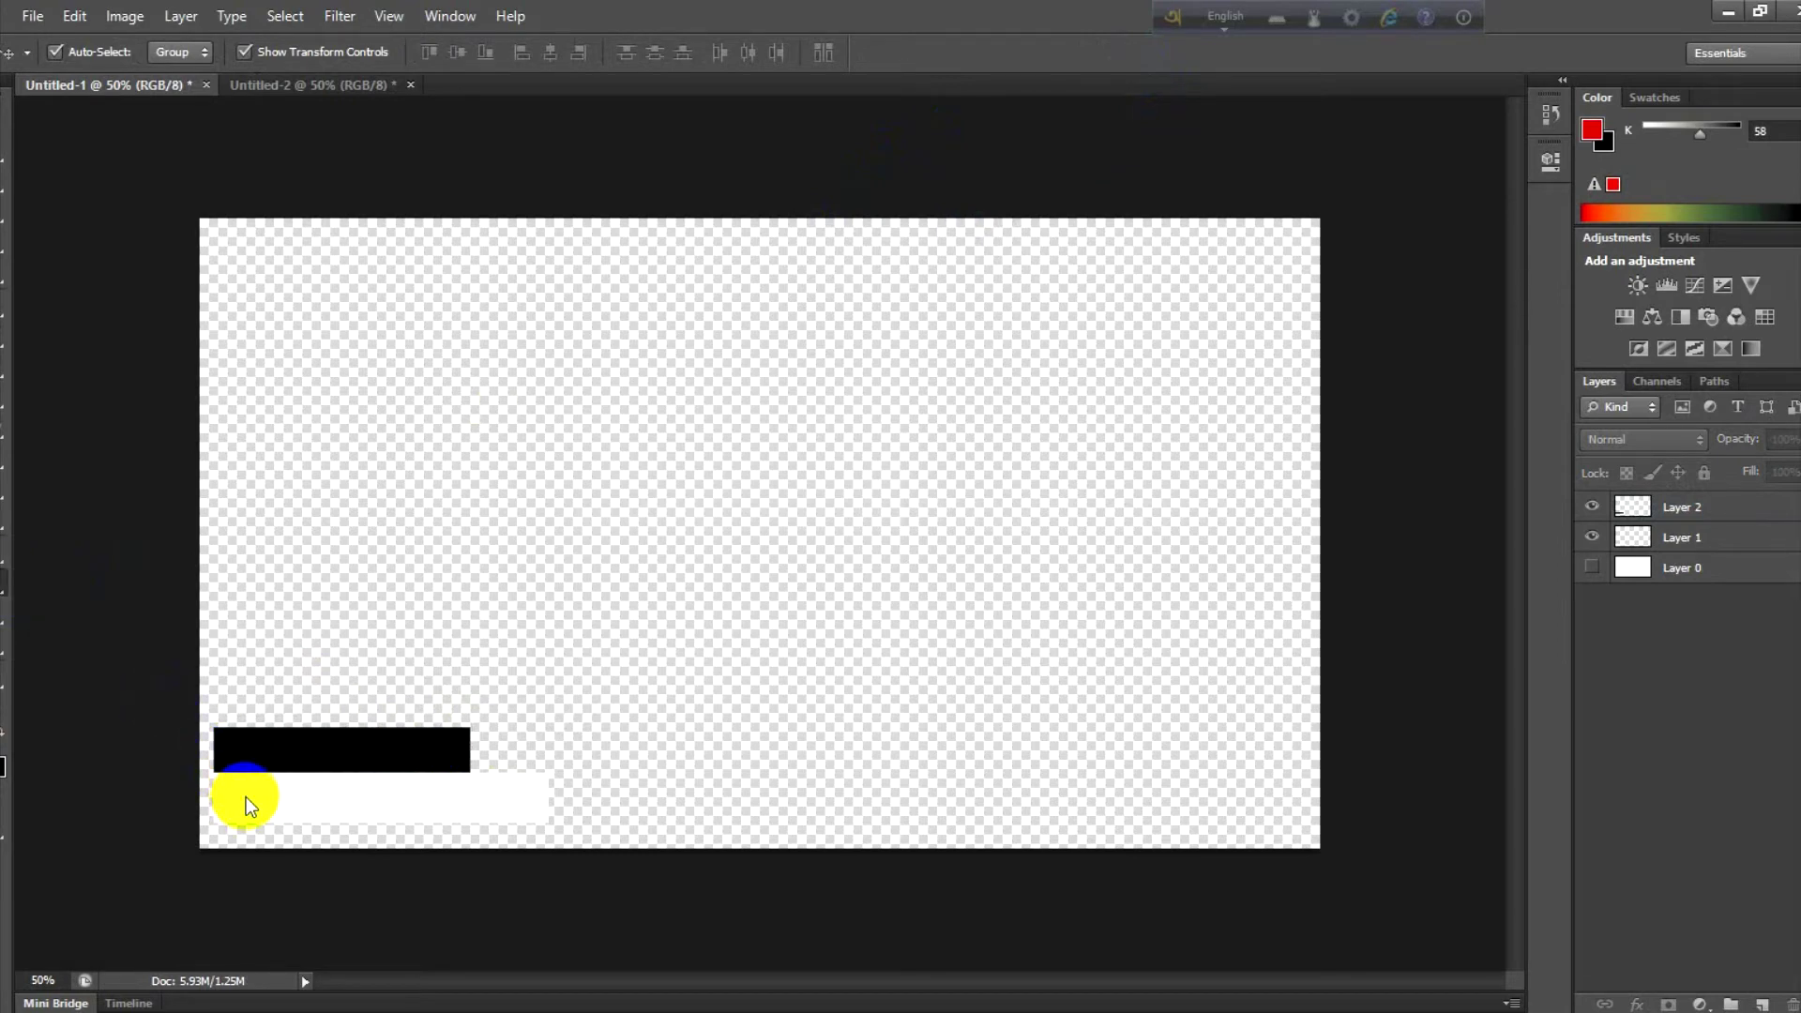
click(148, 734)
click(270, 797)
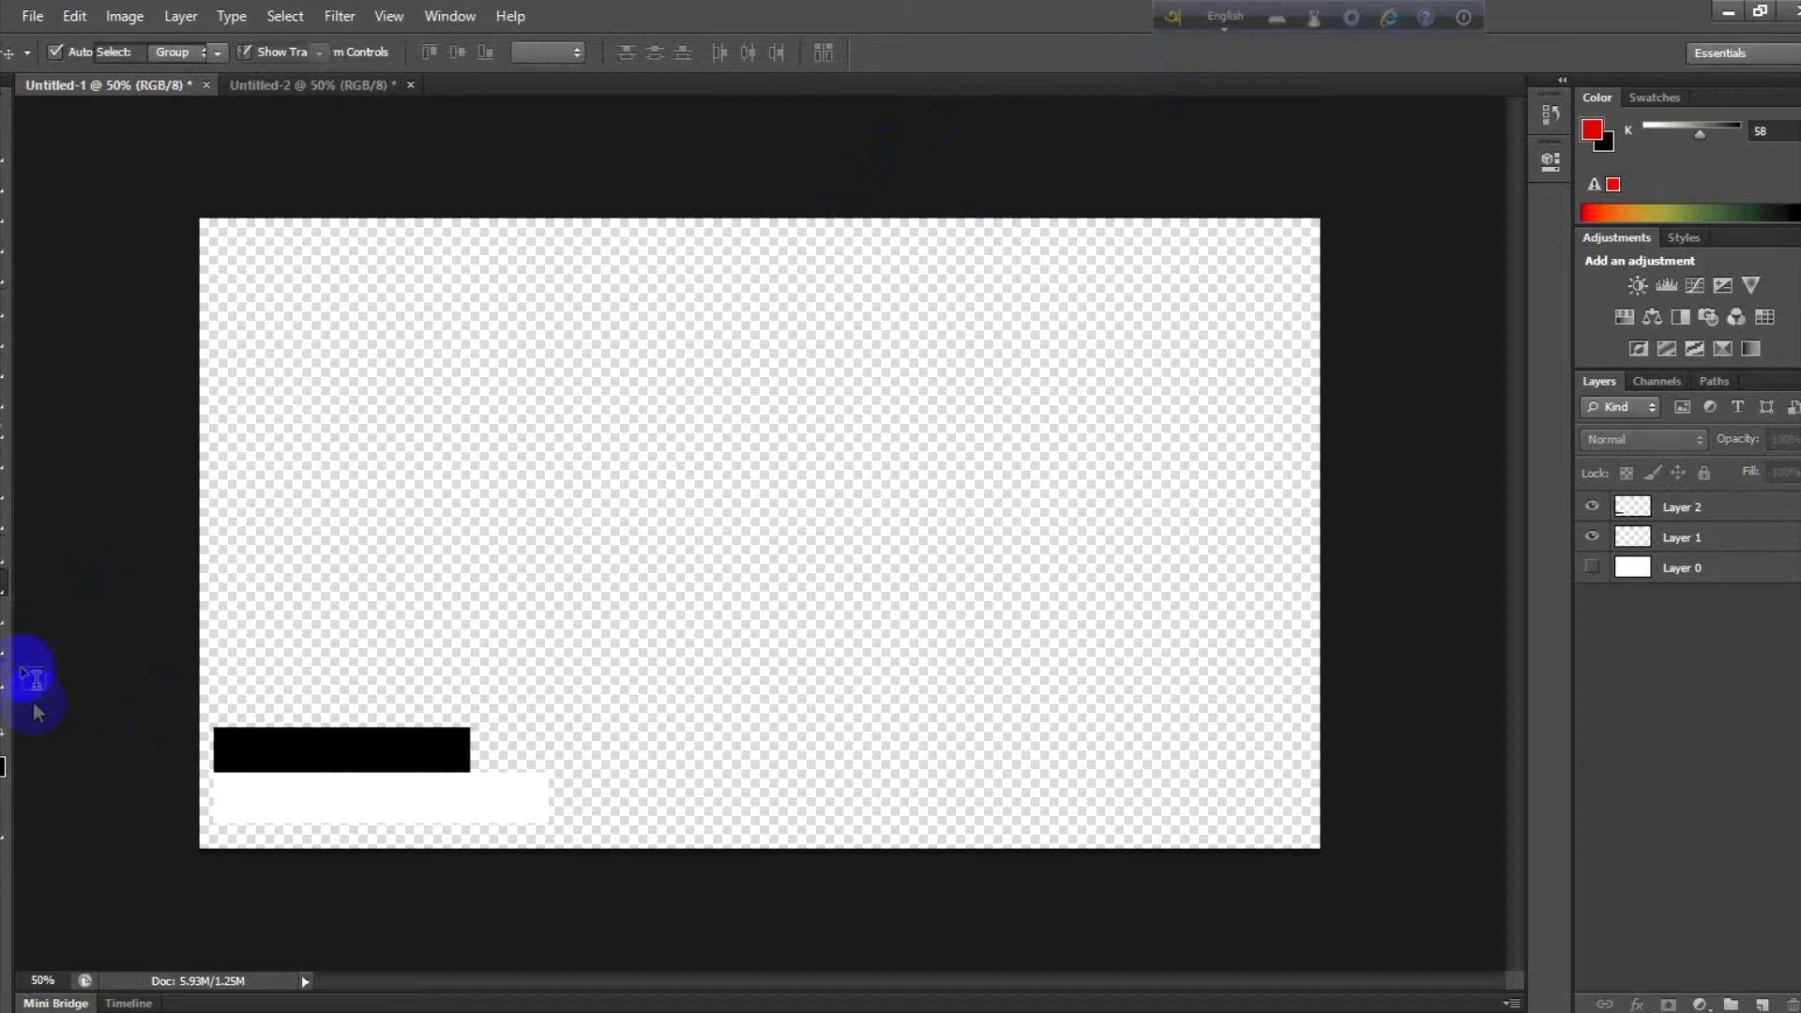
click(5, 584)
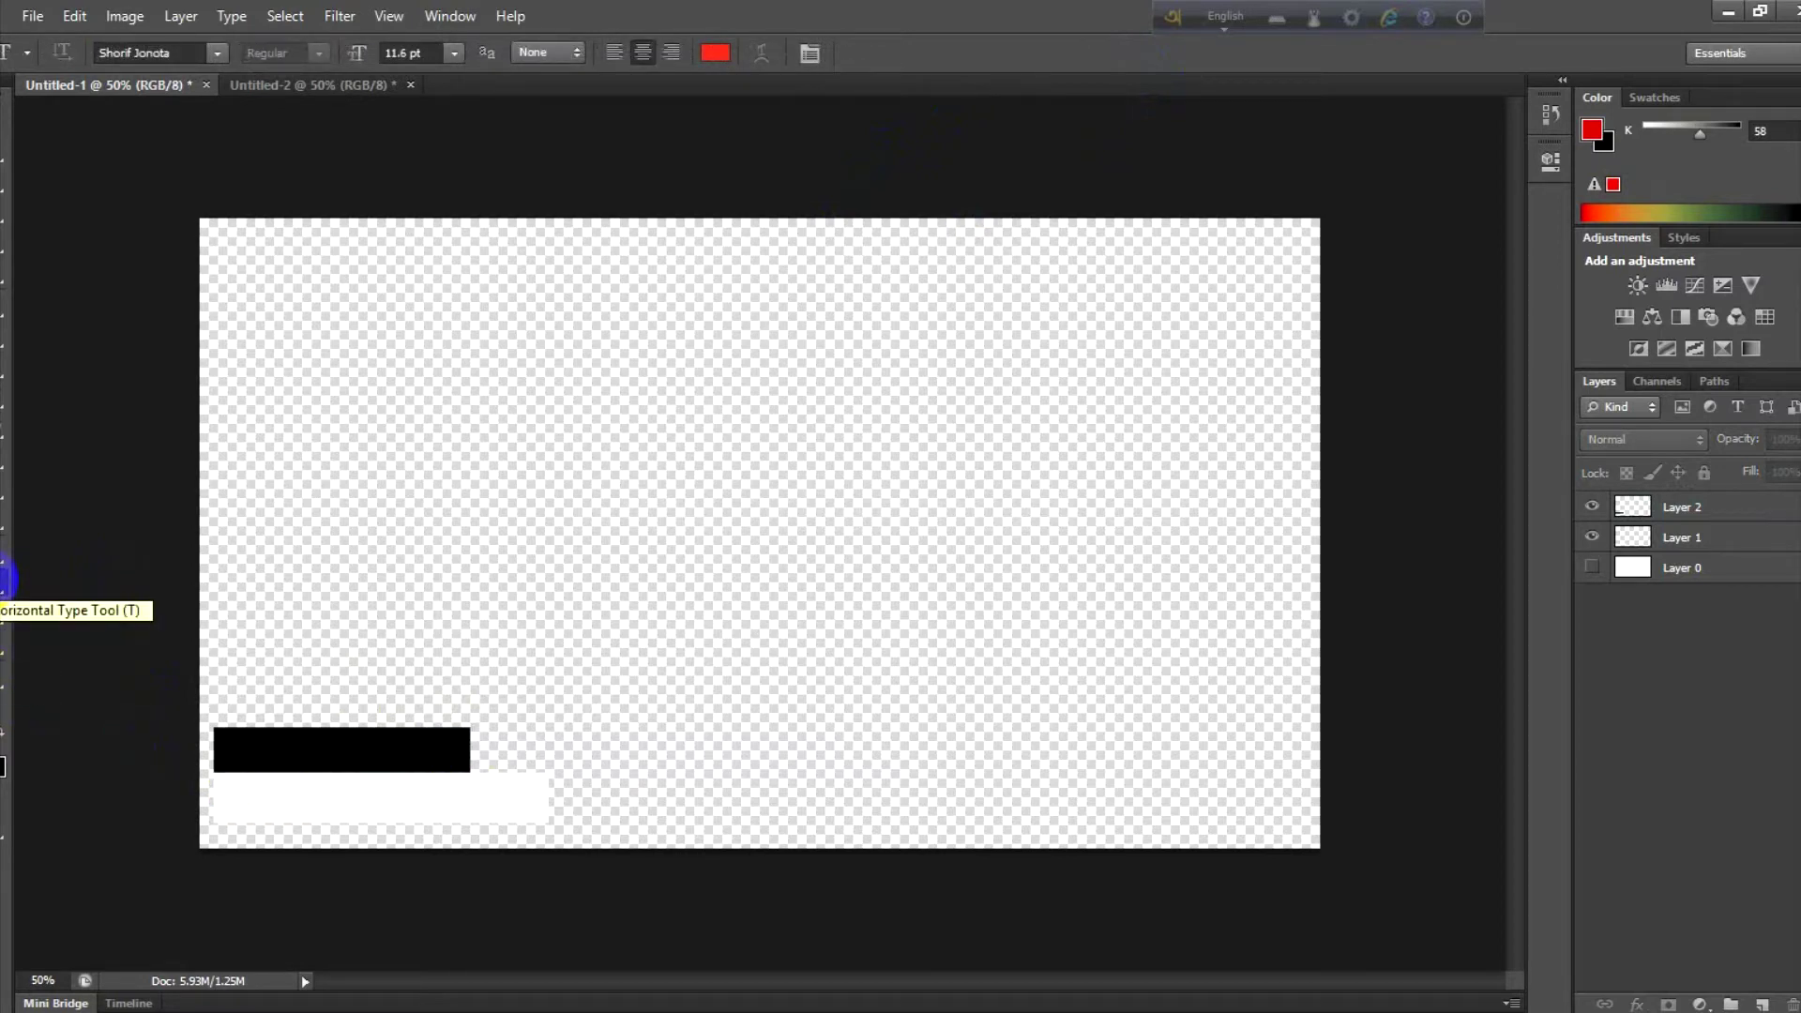
click(254, 804)
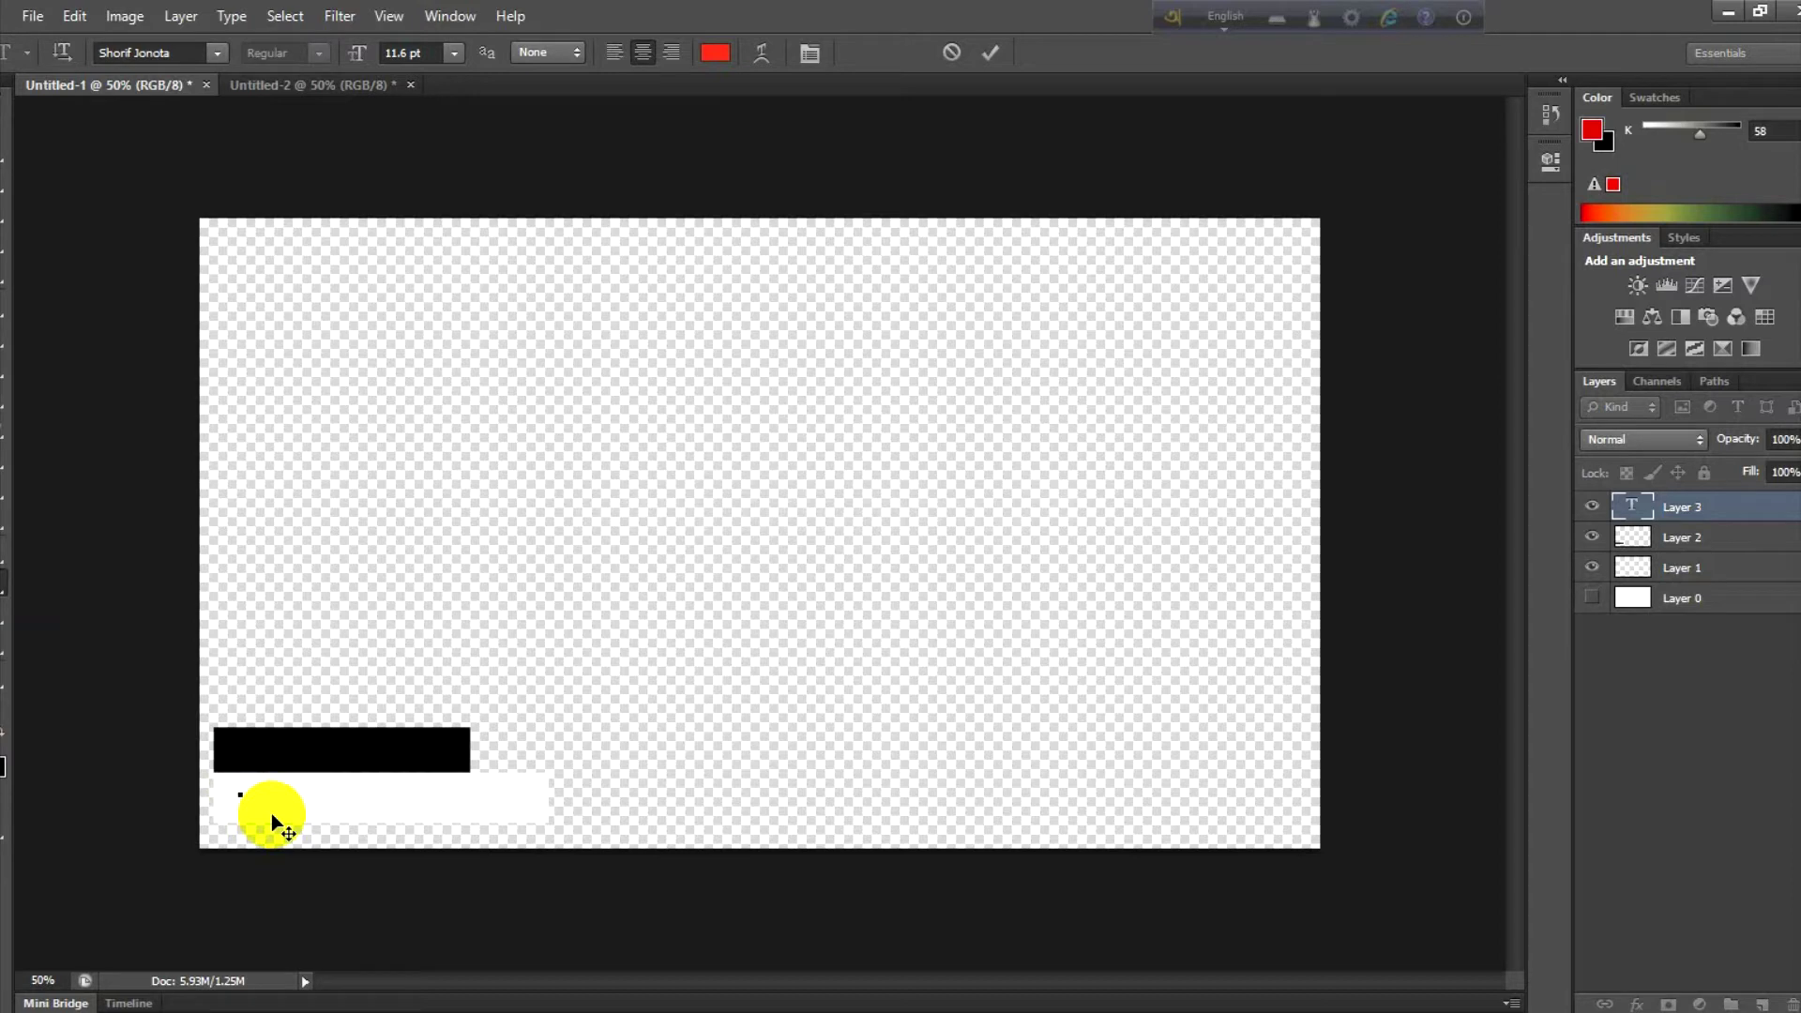
text(BINOY RAY)
key(ctrl)
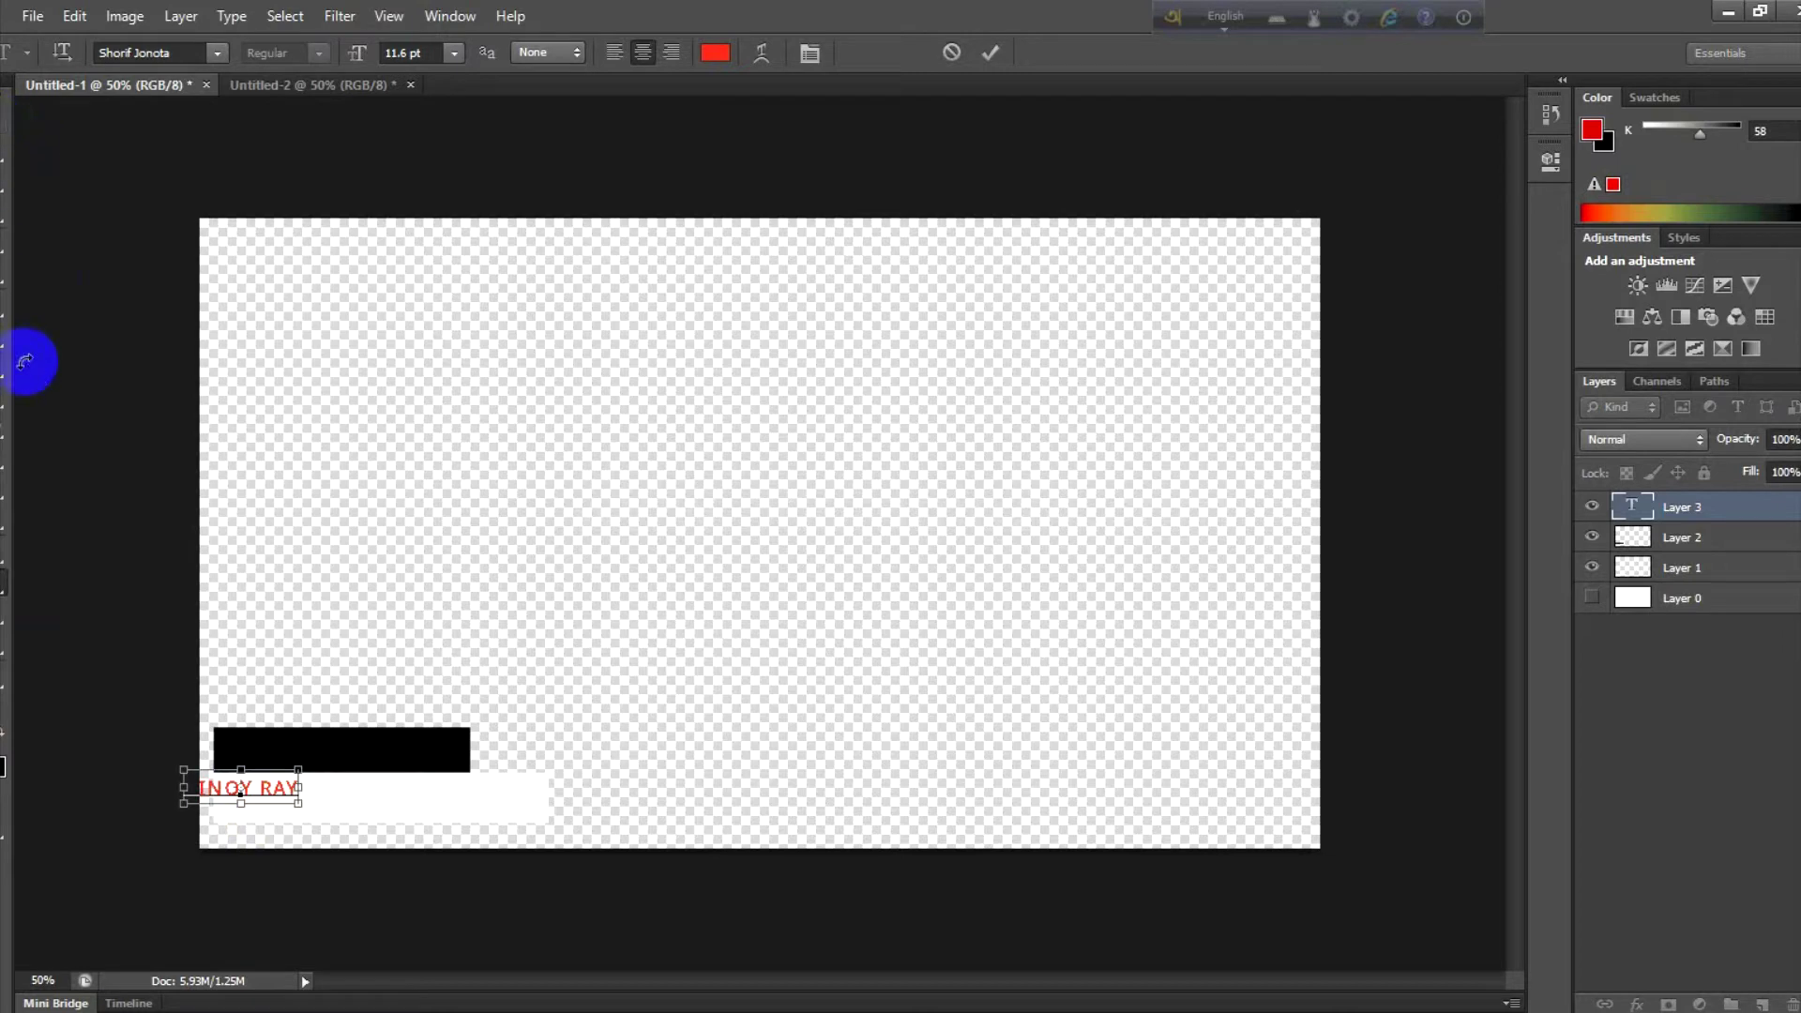
key(ctrl+a)
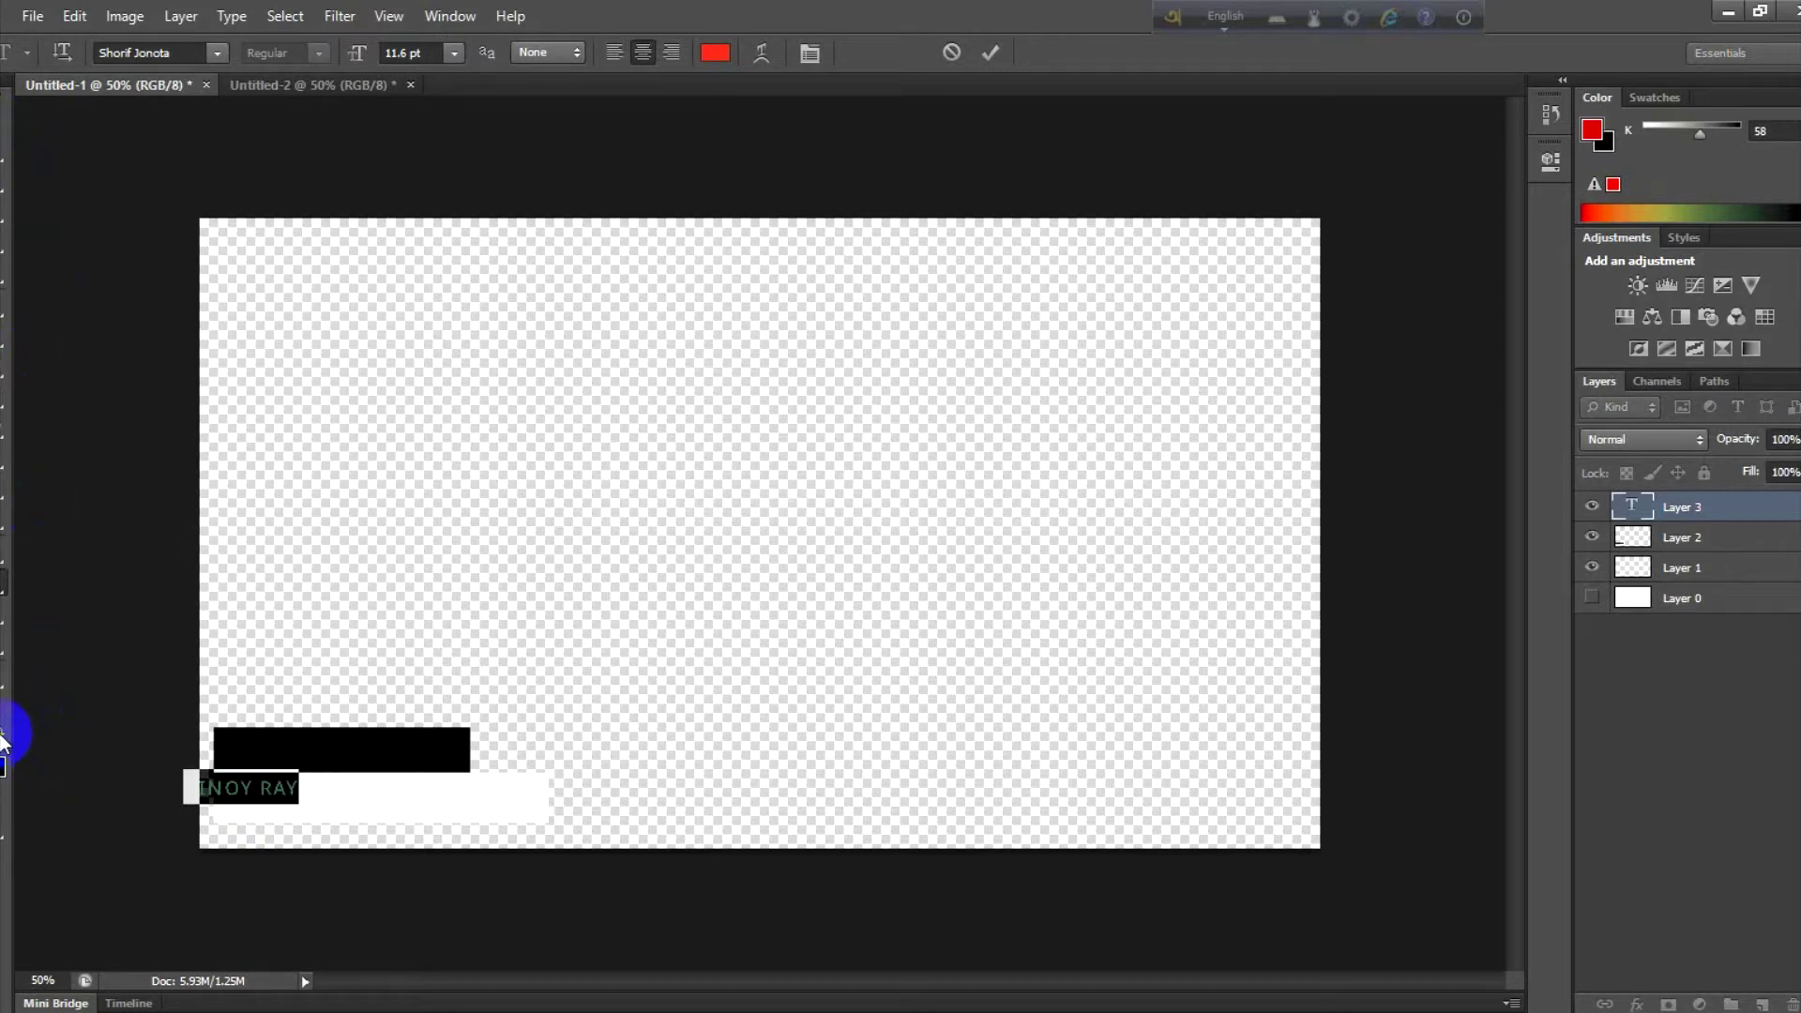
click(4, 743)
click(11, 105)
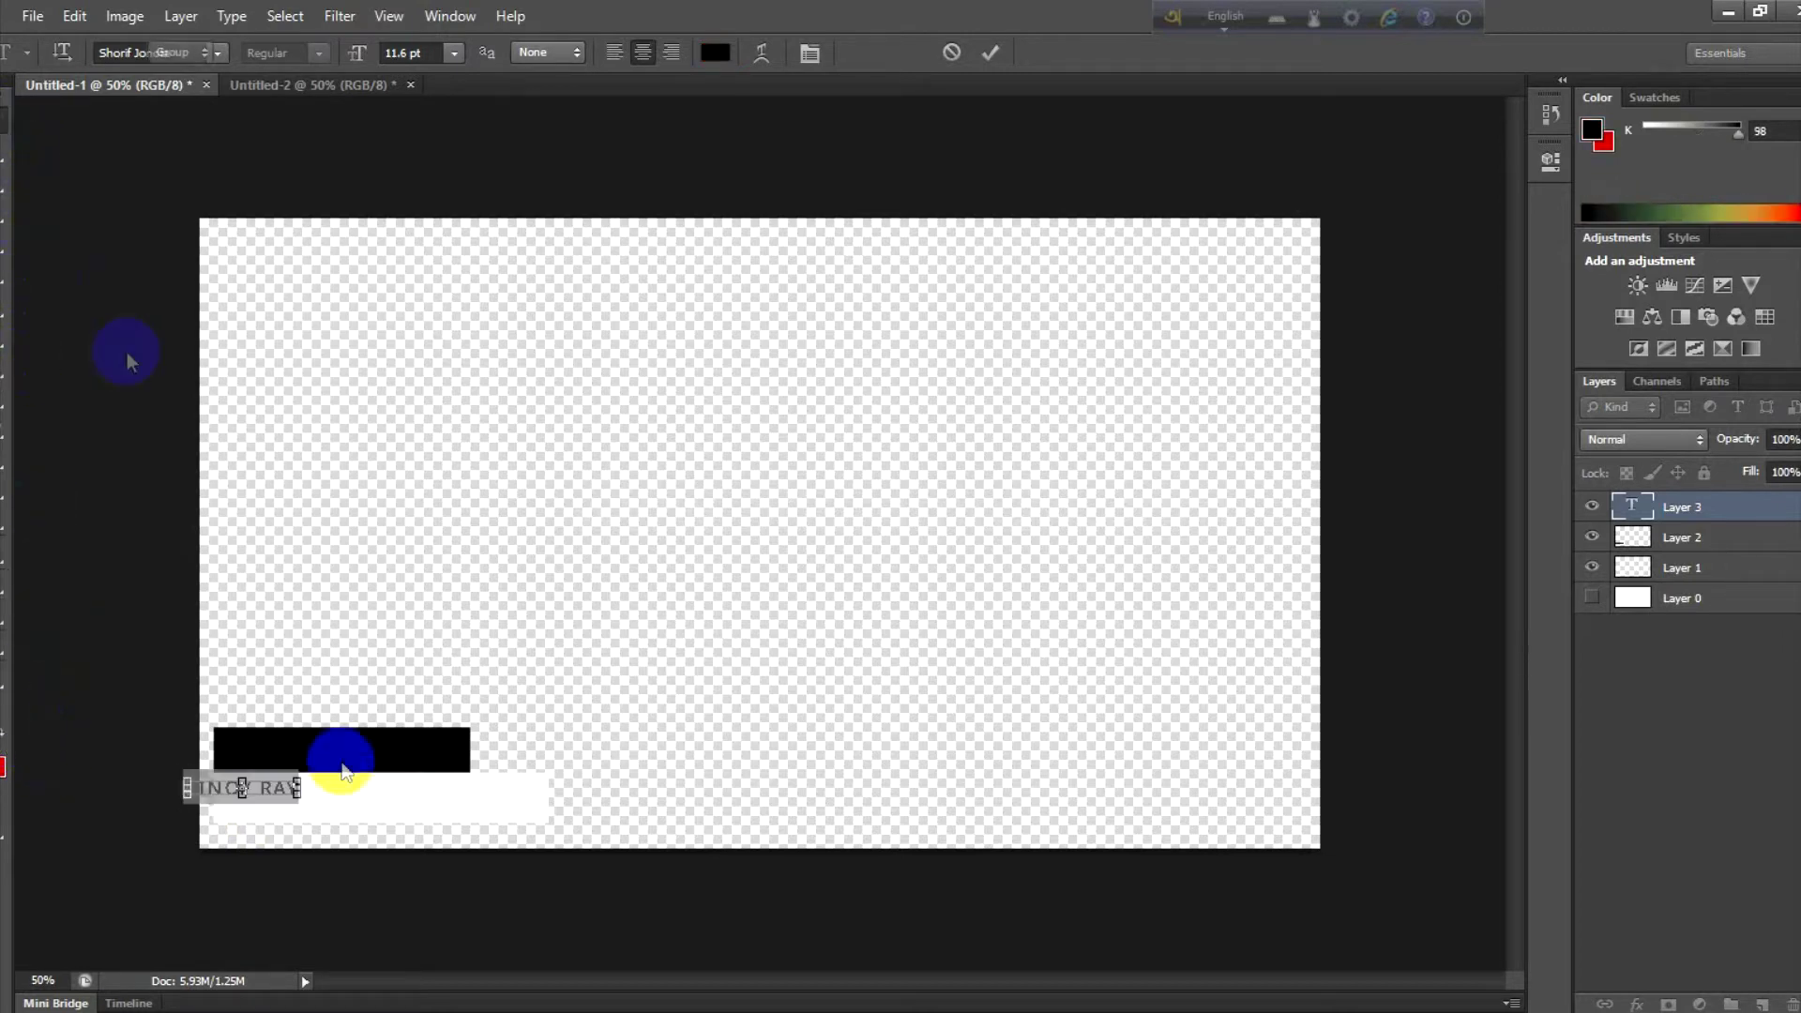
Step: Scale the name text up to about 201% and nudge it slightly left
click(218, 793)
drag(218, 792, 403, 800)
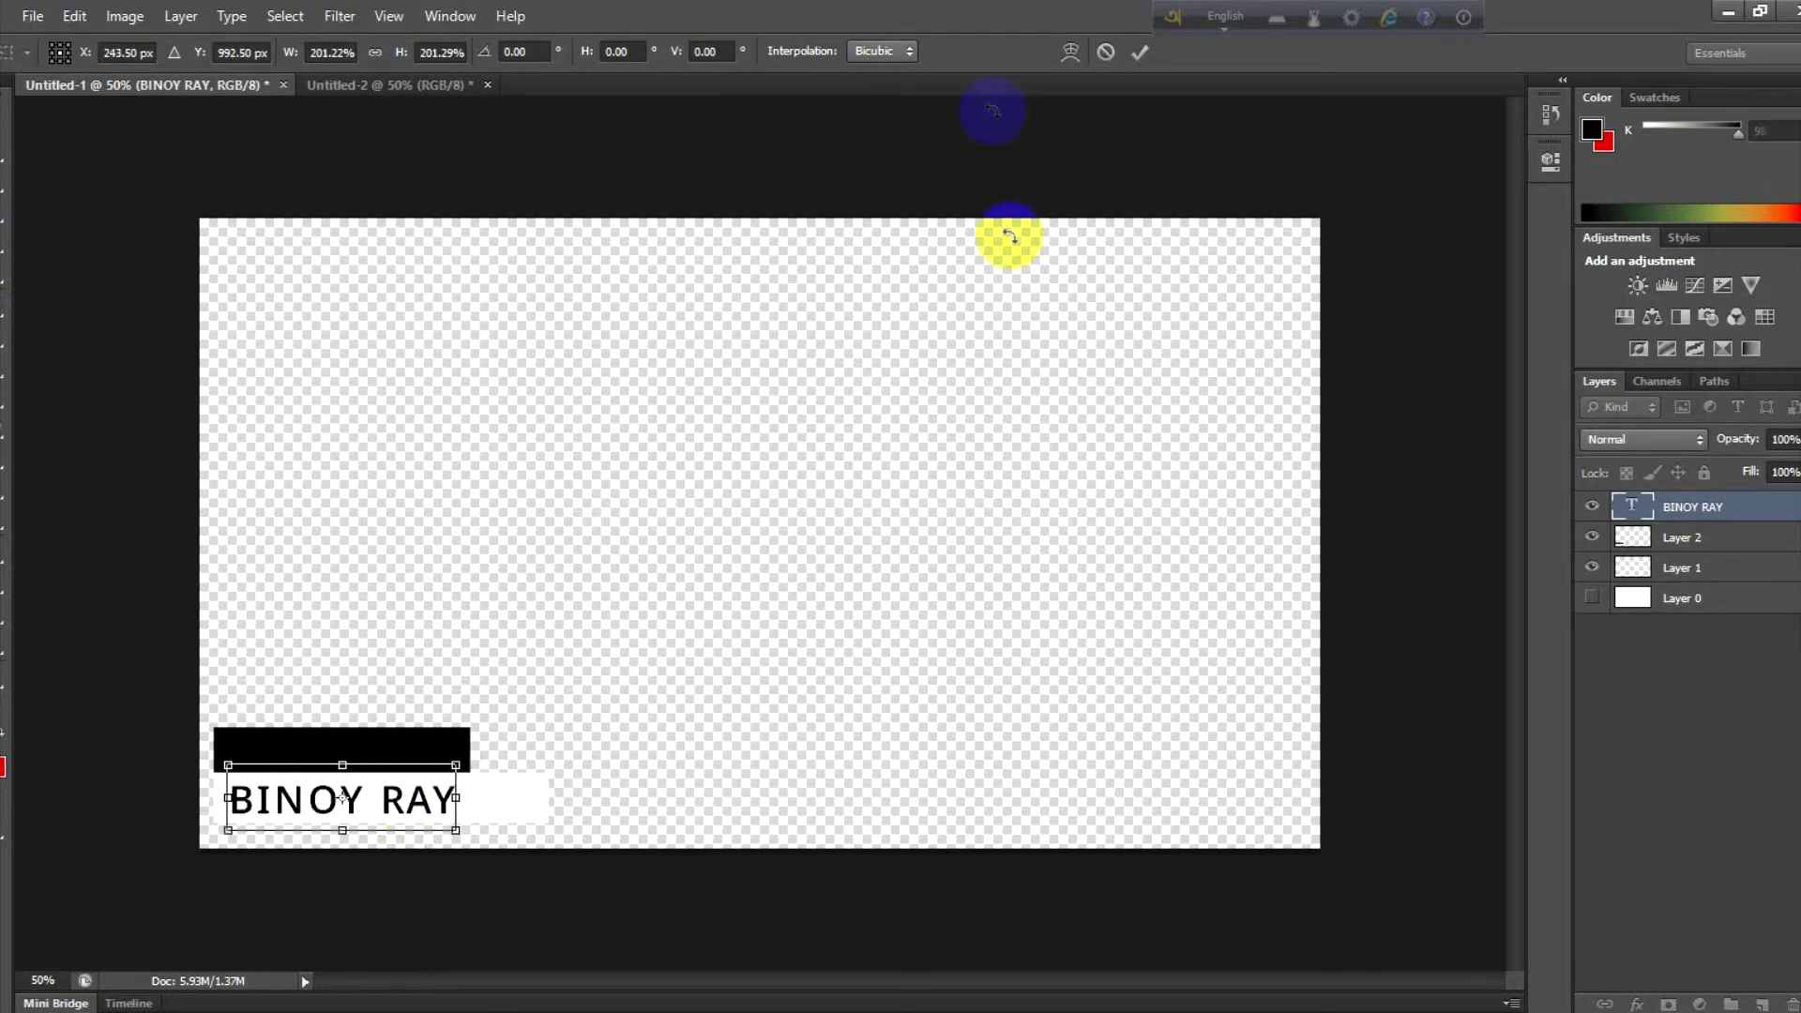
click(1138, 54)
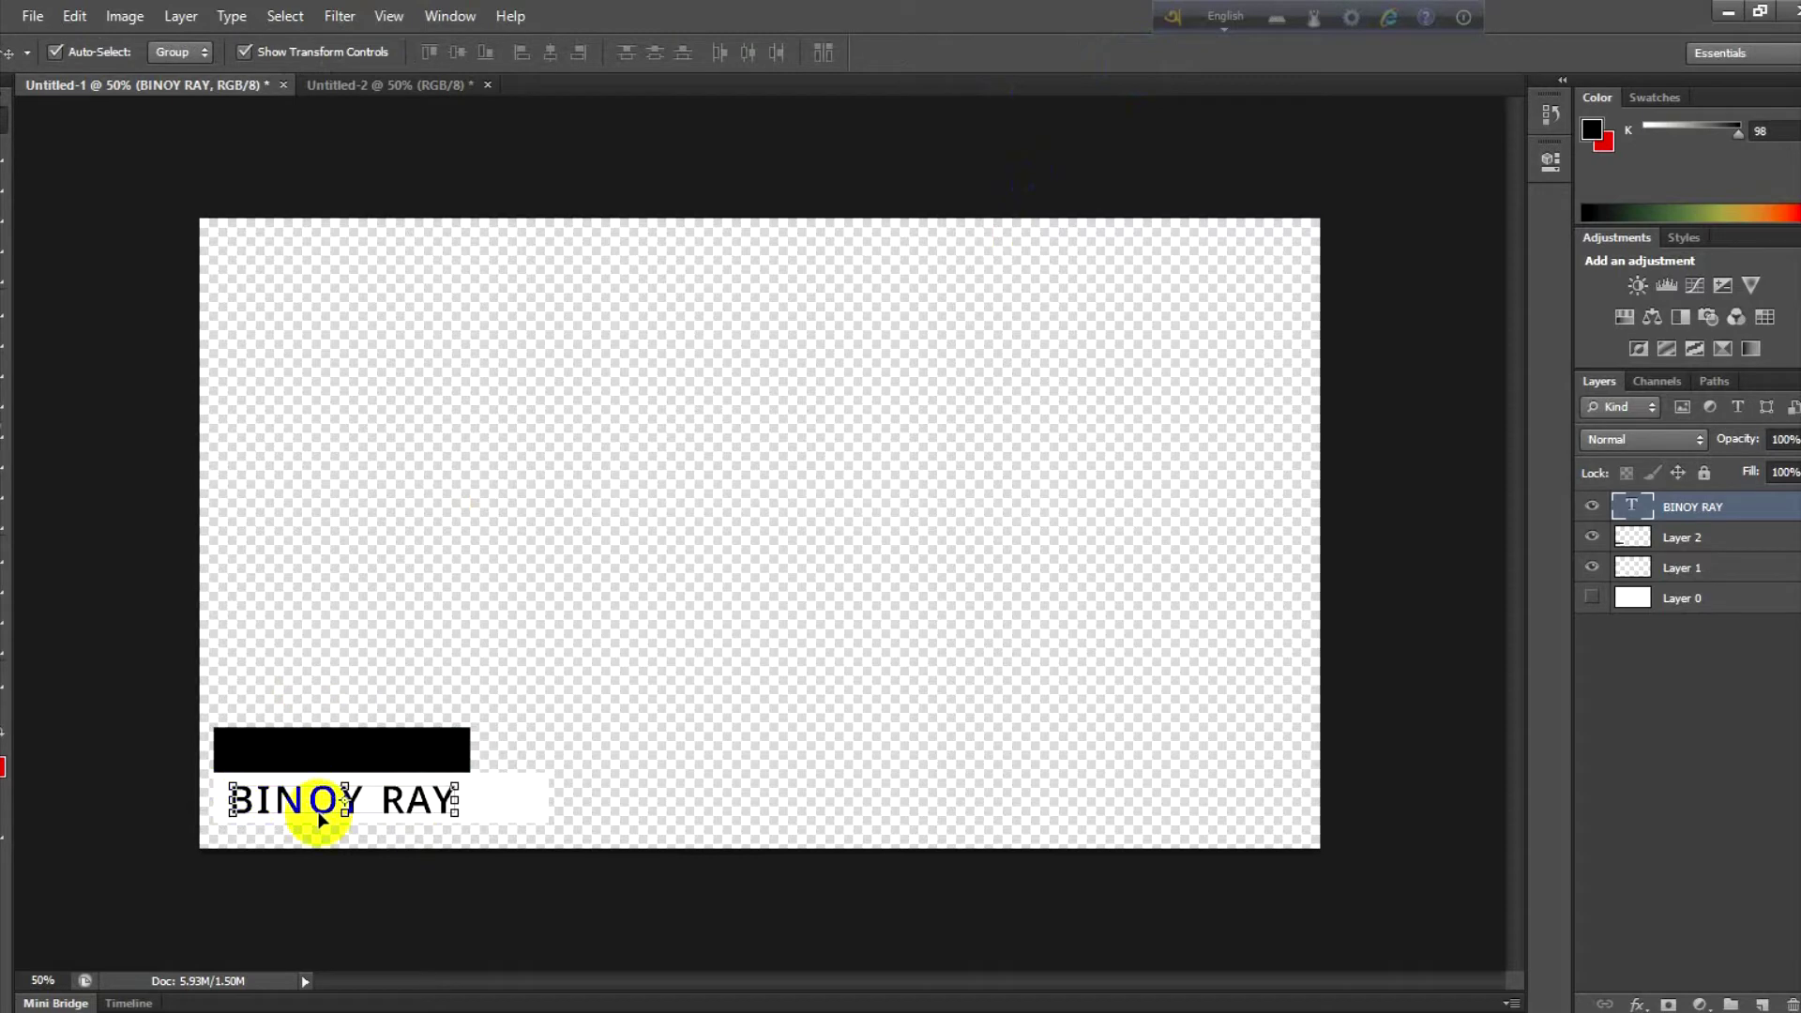
key(Left)
key(Left)
key(Left)
key(Left)
key(Left)
key(Left)
key(Left)
key(Left)
key(Left)
key(Left)
key(Left)
key(Left)
key(Left)
key(Left)
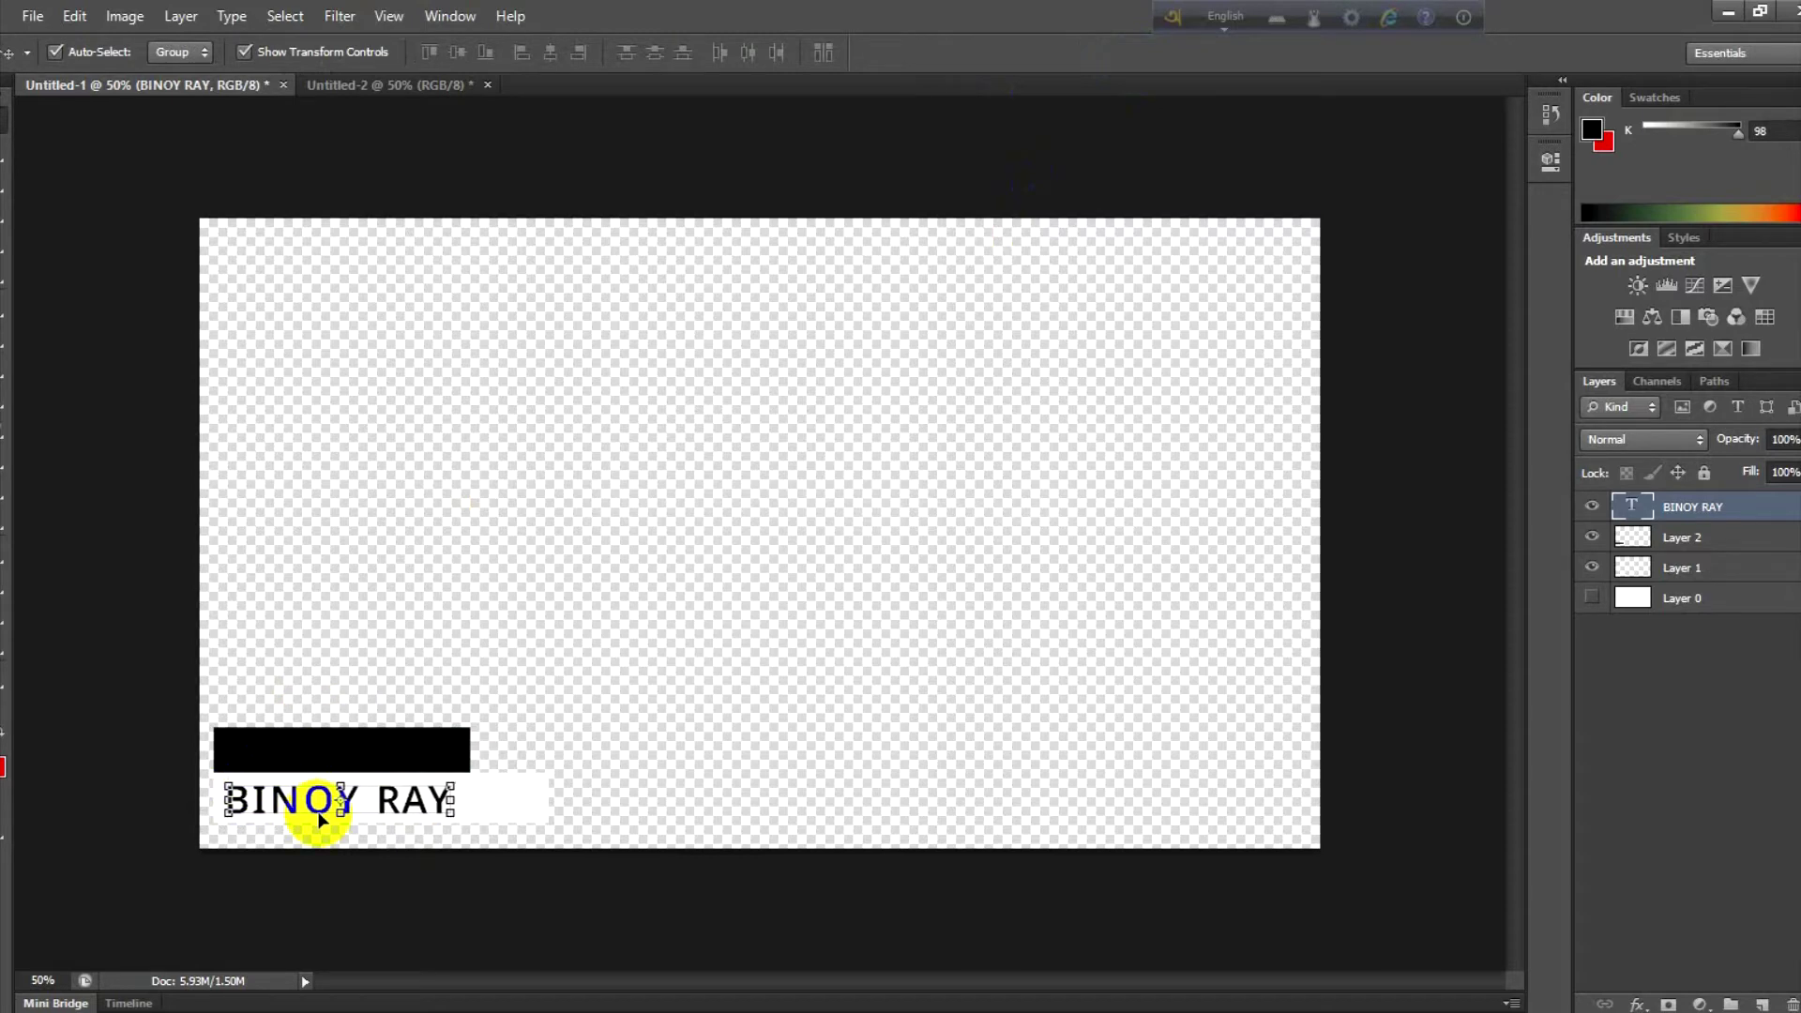
key(Left)
key(Left)
key(Left)
key(Left)
key(Left)
key(Left)
key(Left)
key(Left)
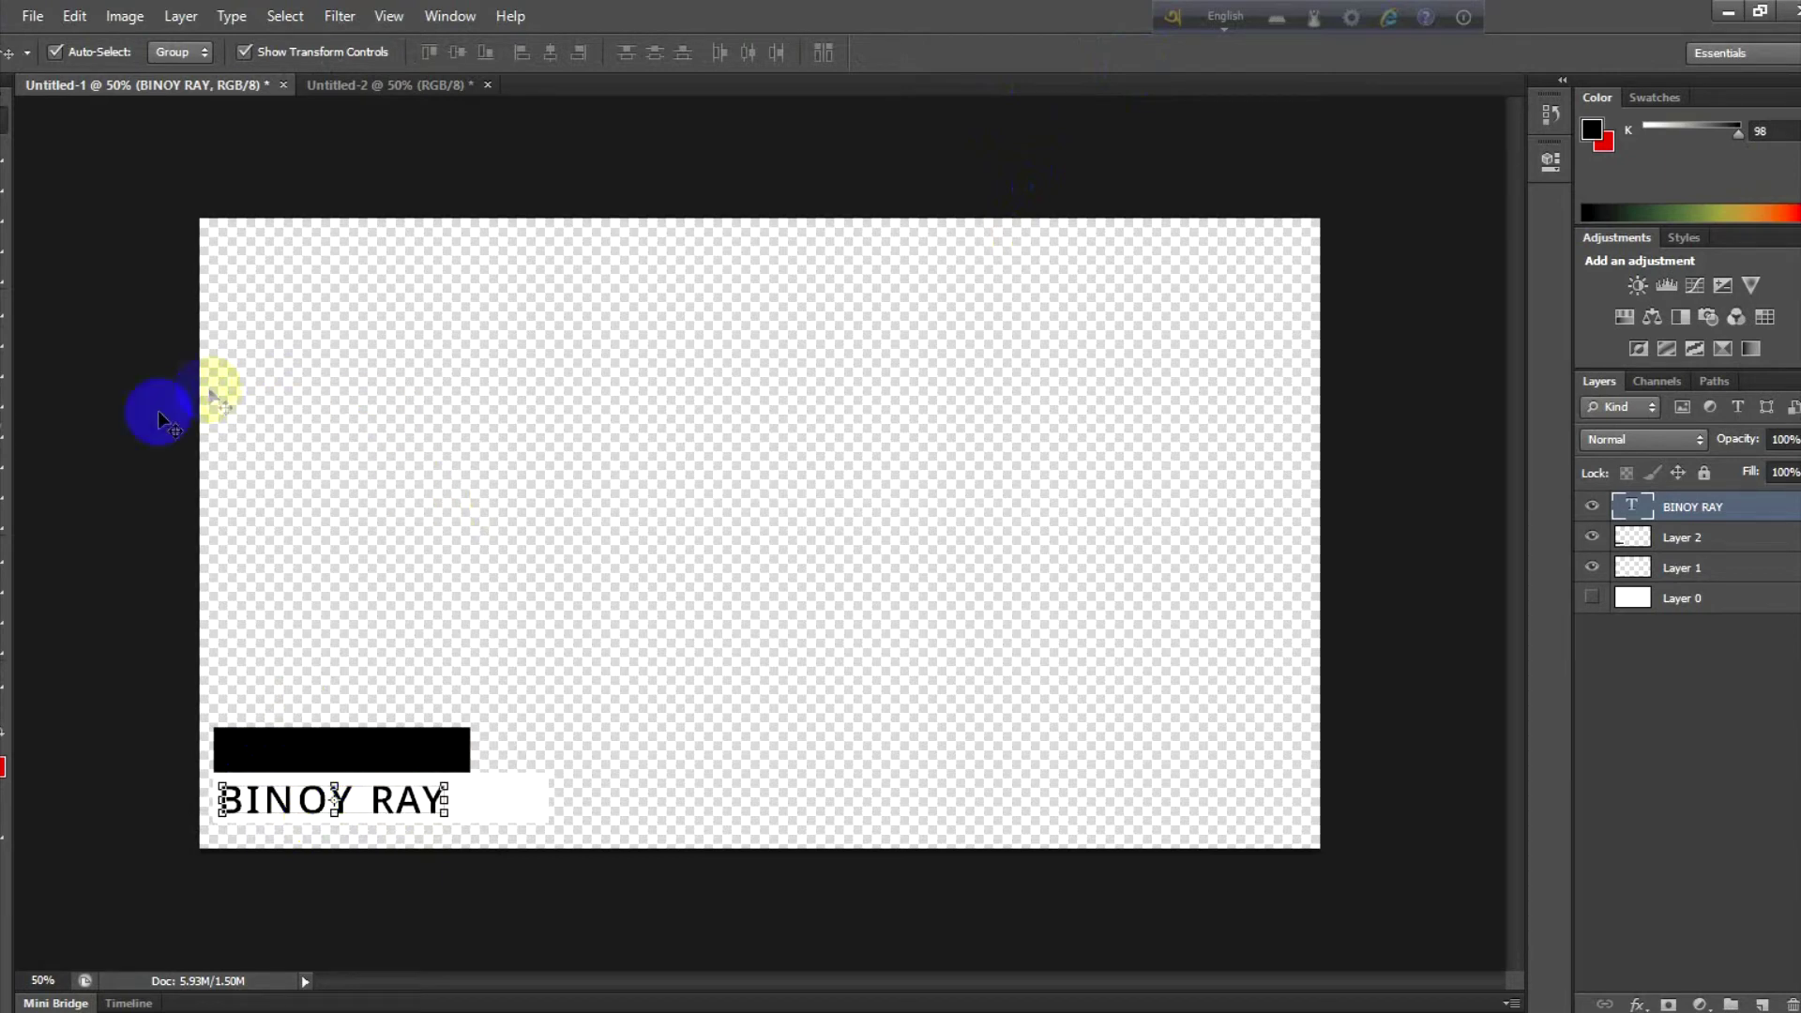
Step: Type the MUSIC BY label in white on the black bar
click(129, 415)
click(3, 594)
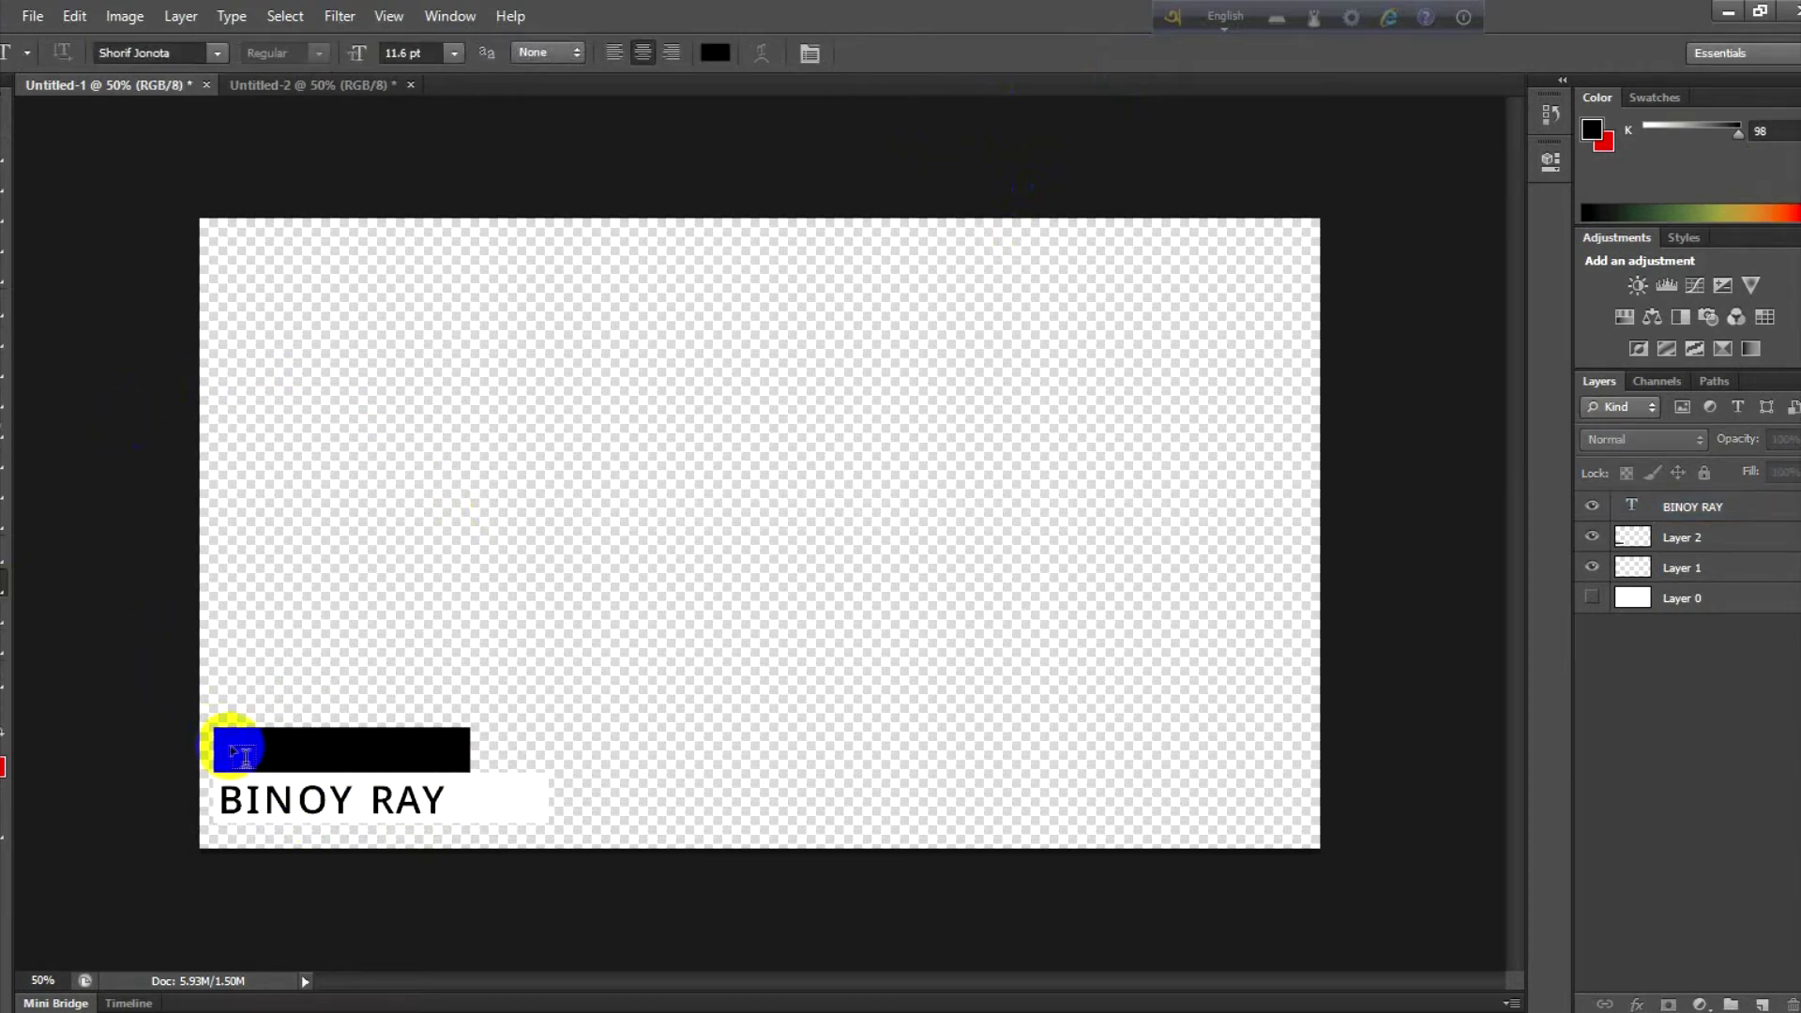
click(239, 750)
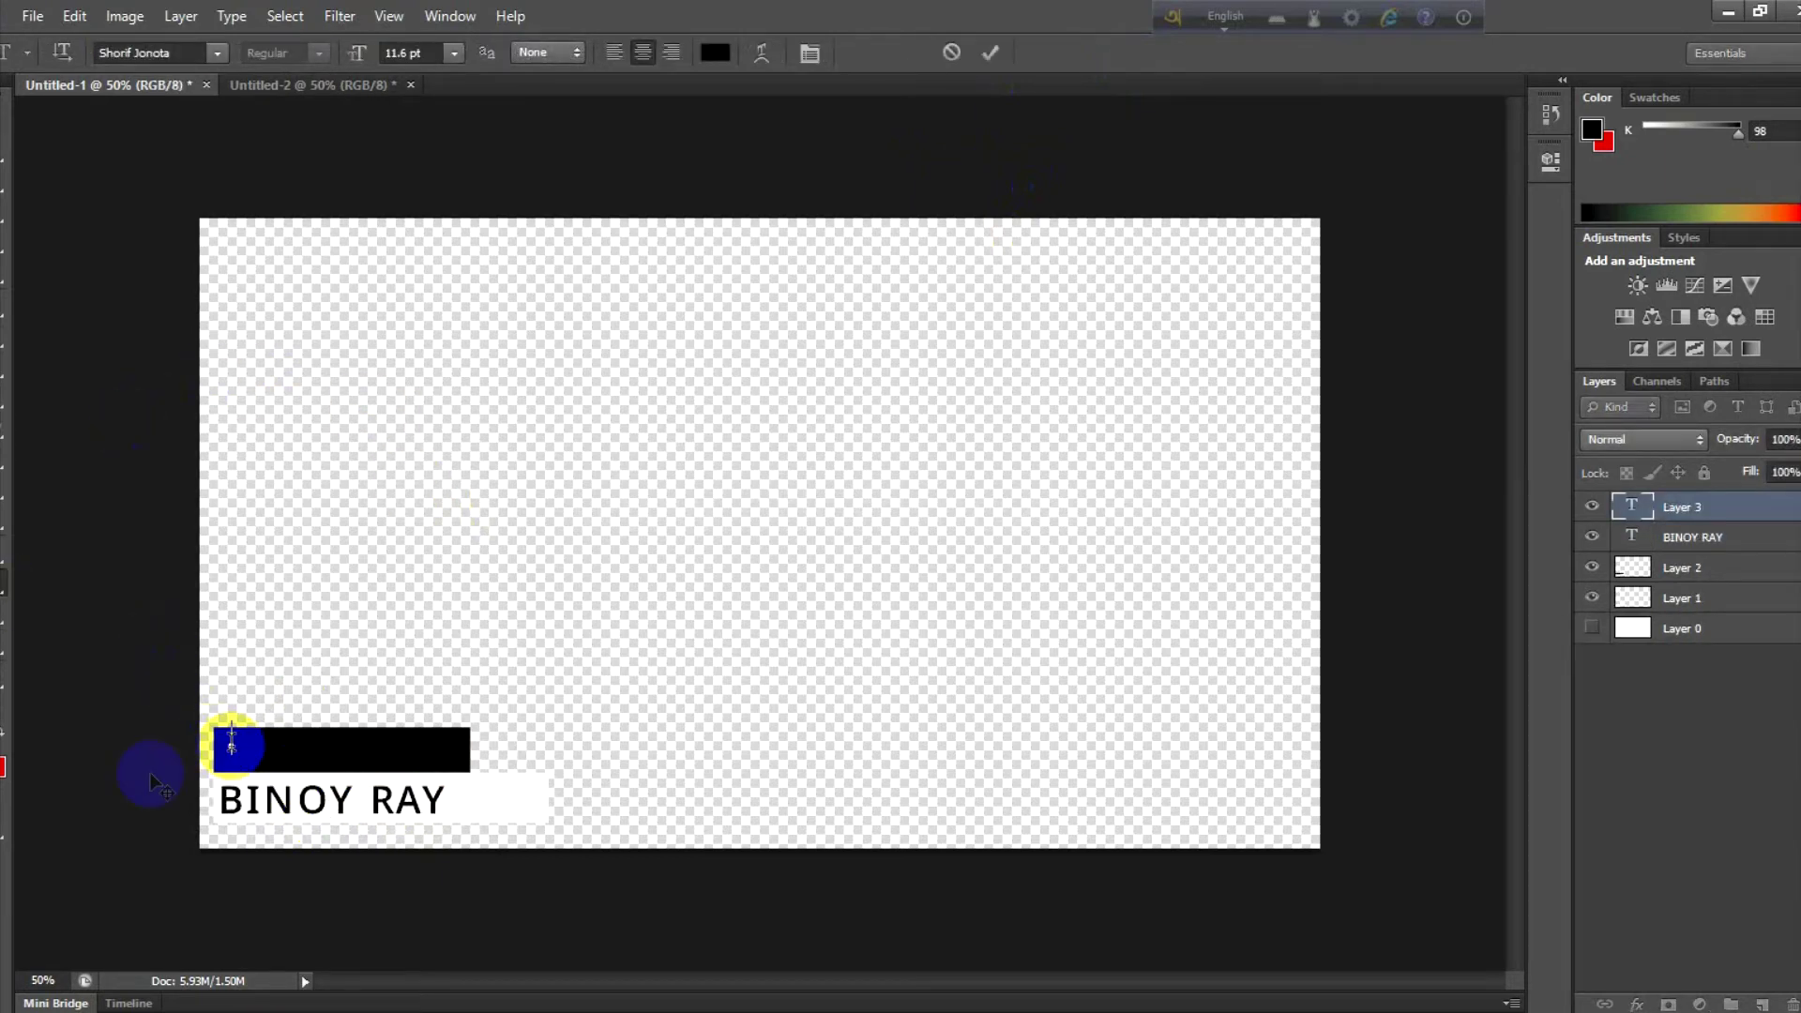
click(4, 756)
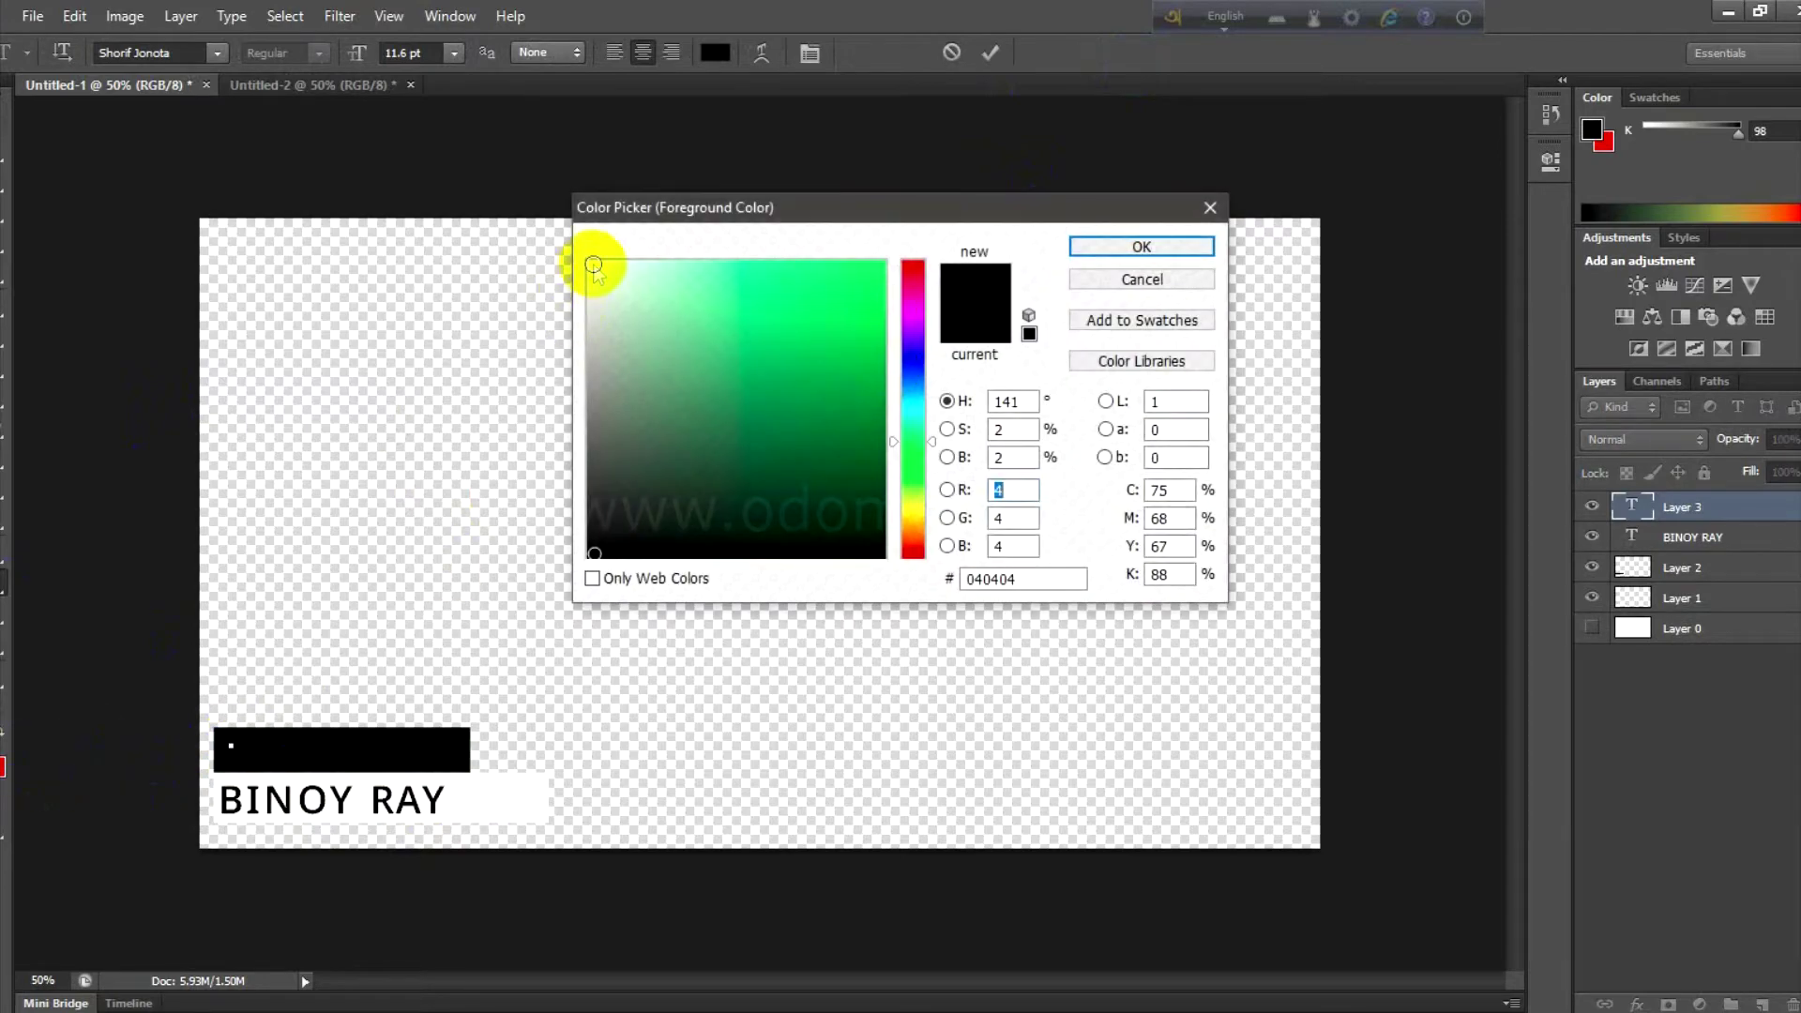
click(595, 259)
click(1141, 244)
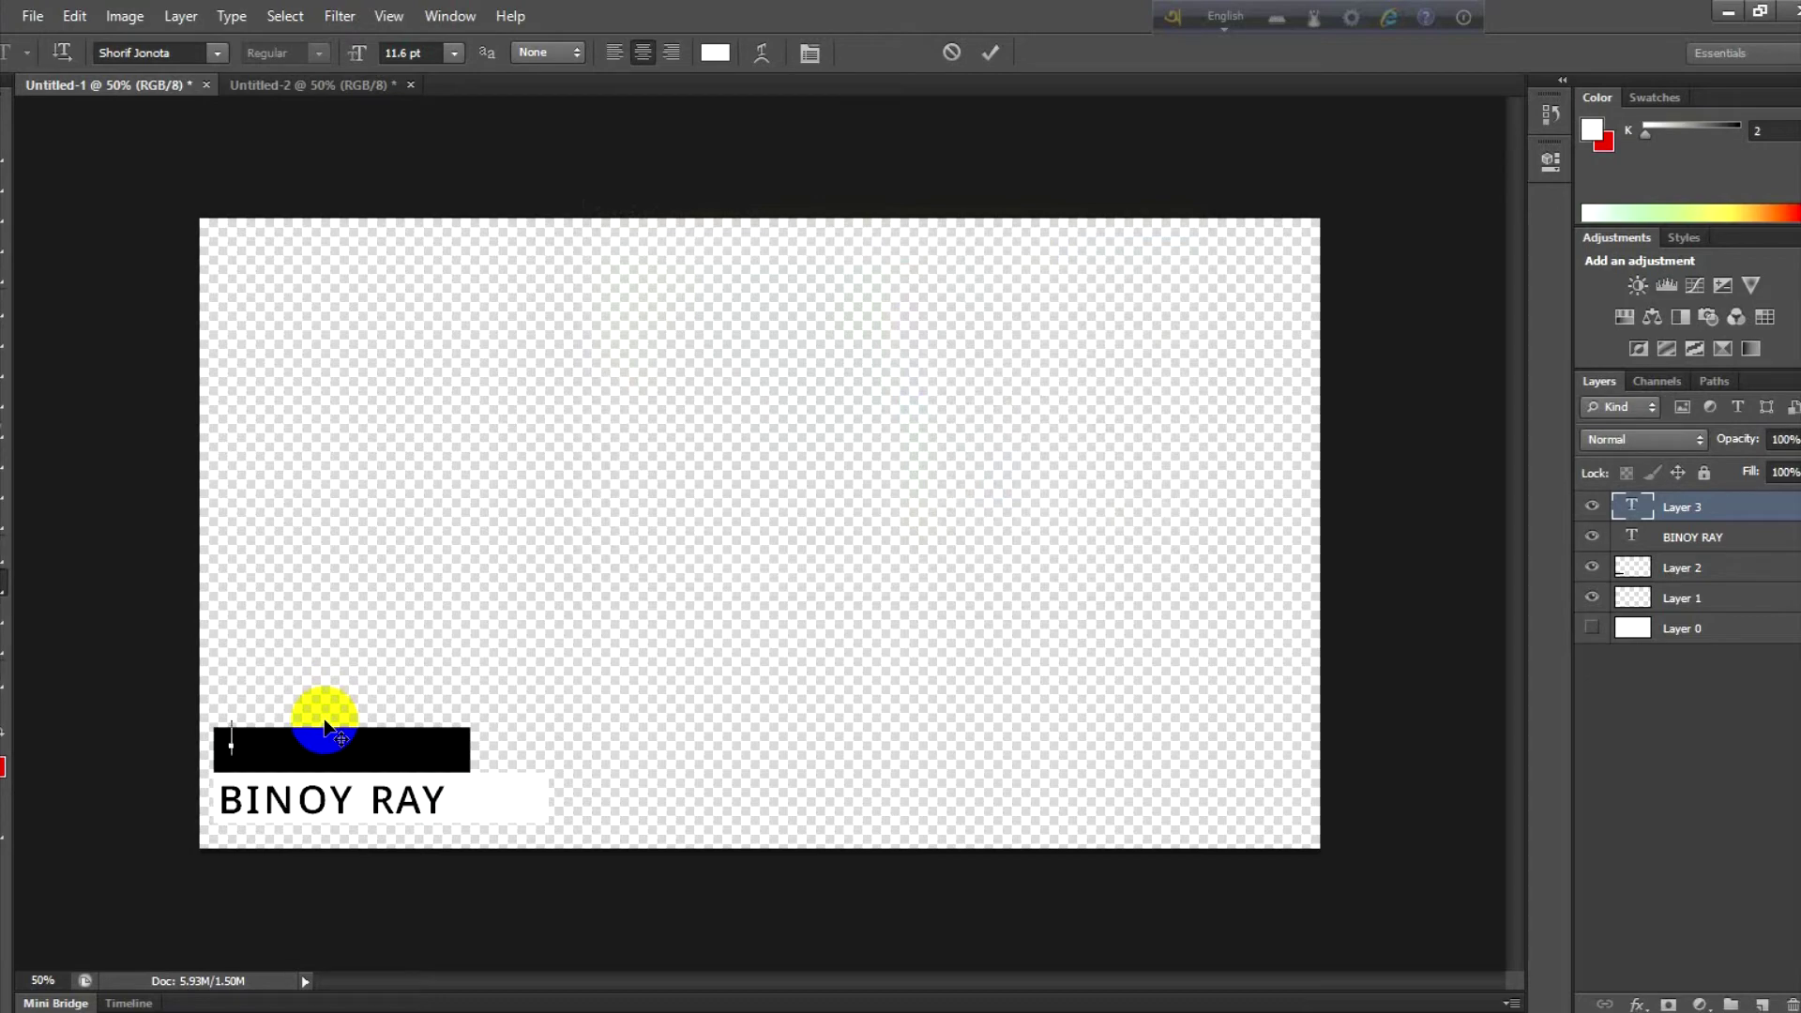
text(m)
key(Tab)
key(BackSpace)
key(BackSpace)
text(MUSIC BY)
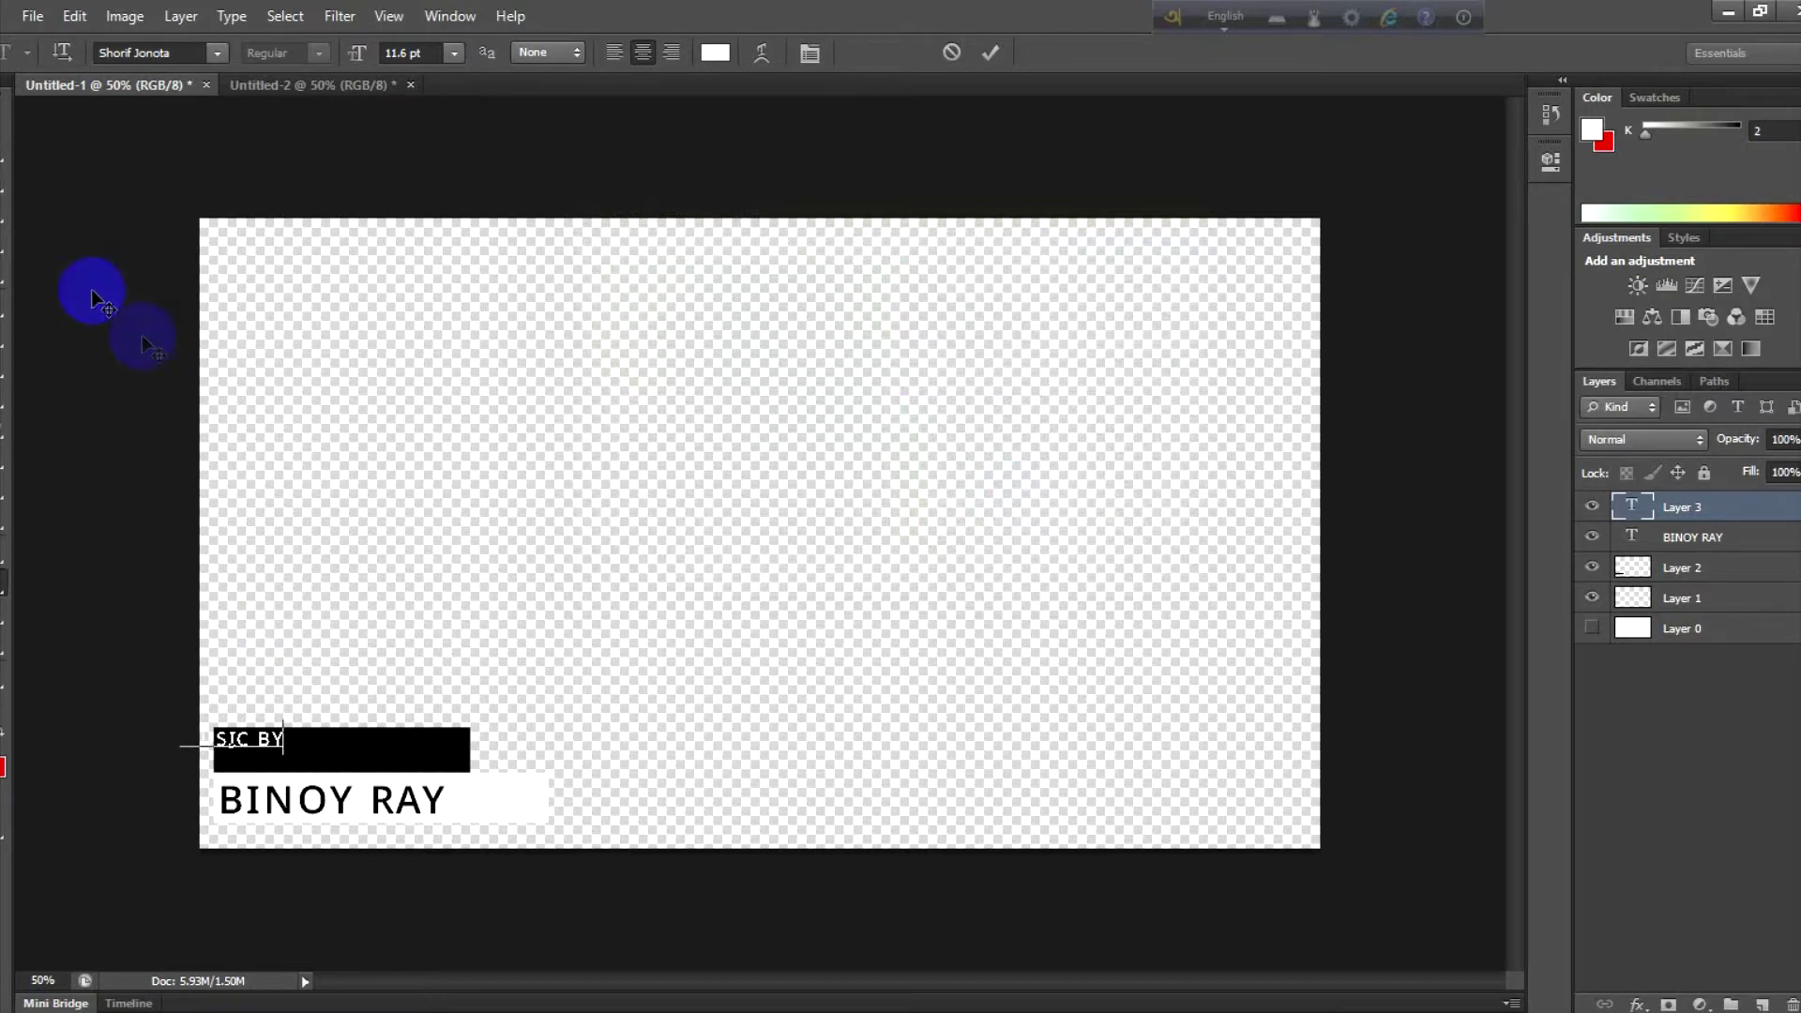
Step: Nudge the label right, correct its lowercase m to a capital M, and shift it down slightly
click(3, 118)
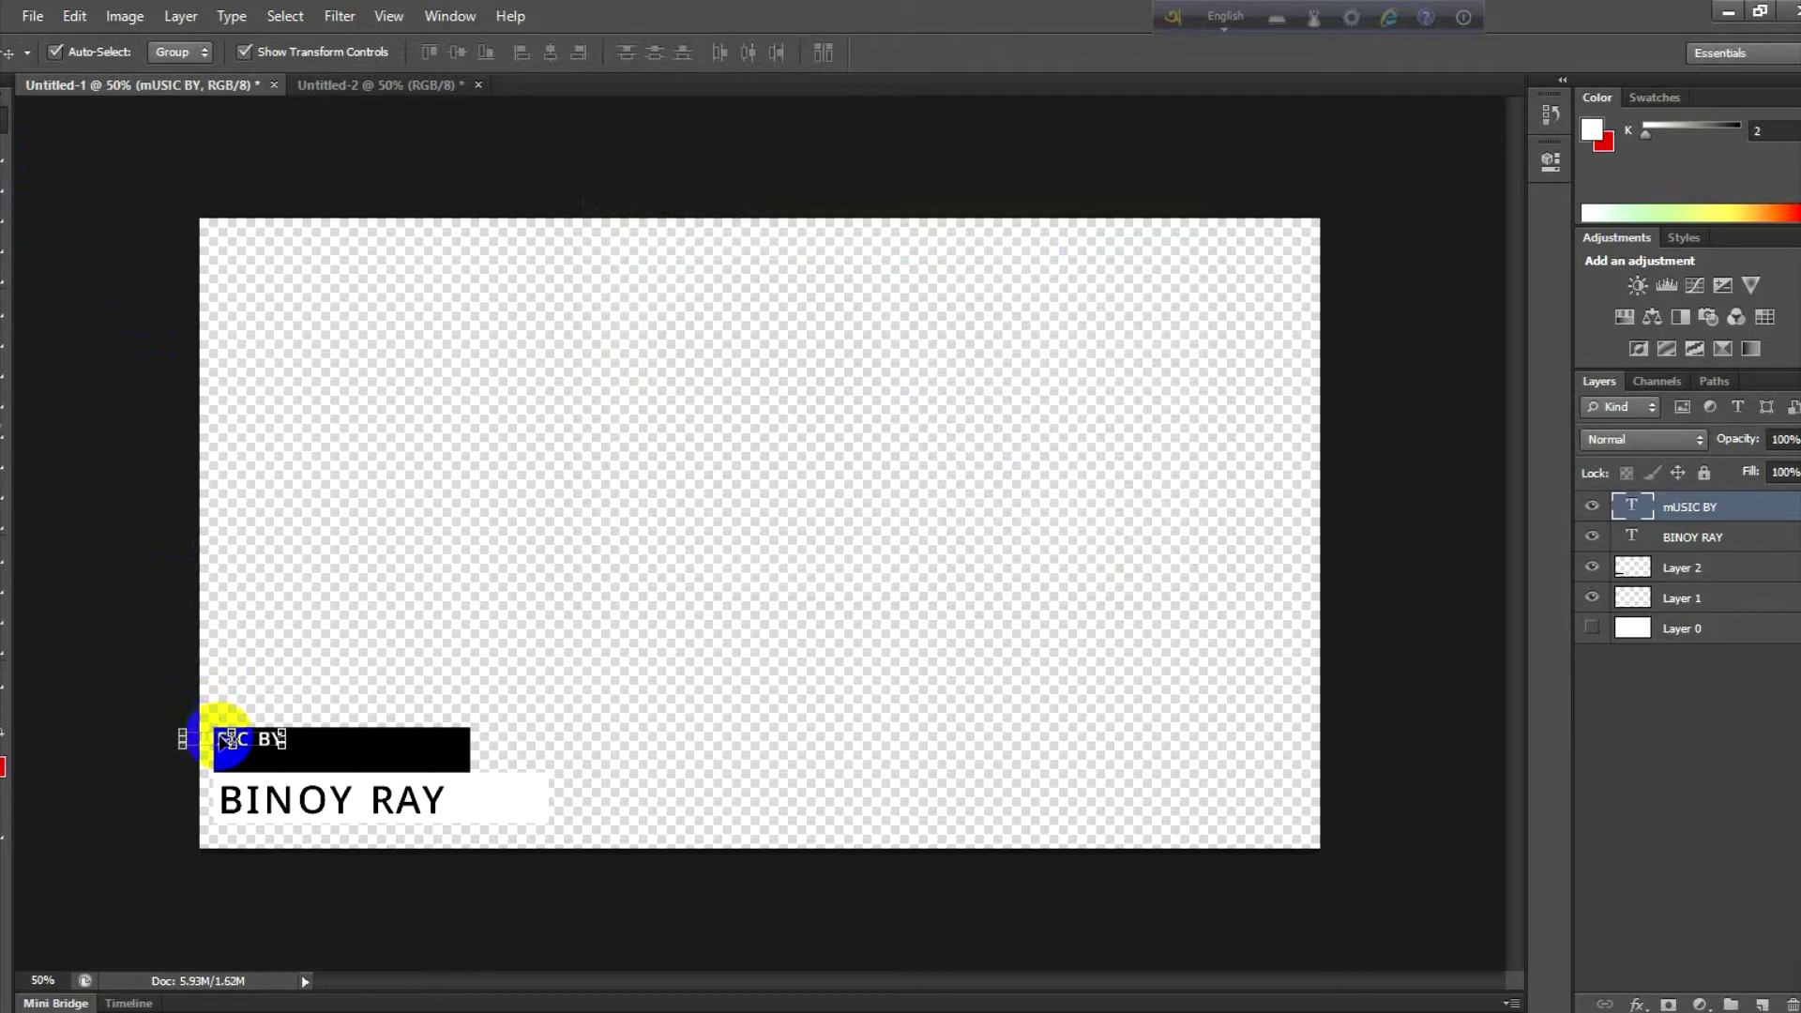
key(Right)
key(Right)
key(Right)
key(Right)
key(Right)
key(Right)
key(Right)
key(Right)
key(Right)
key(Right)
key(Right)
key(Right)
key(Right)
key(Right)
key(Right)
key(Right)
key(Right)
key(Right)
key(Right)
key(Right)
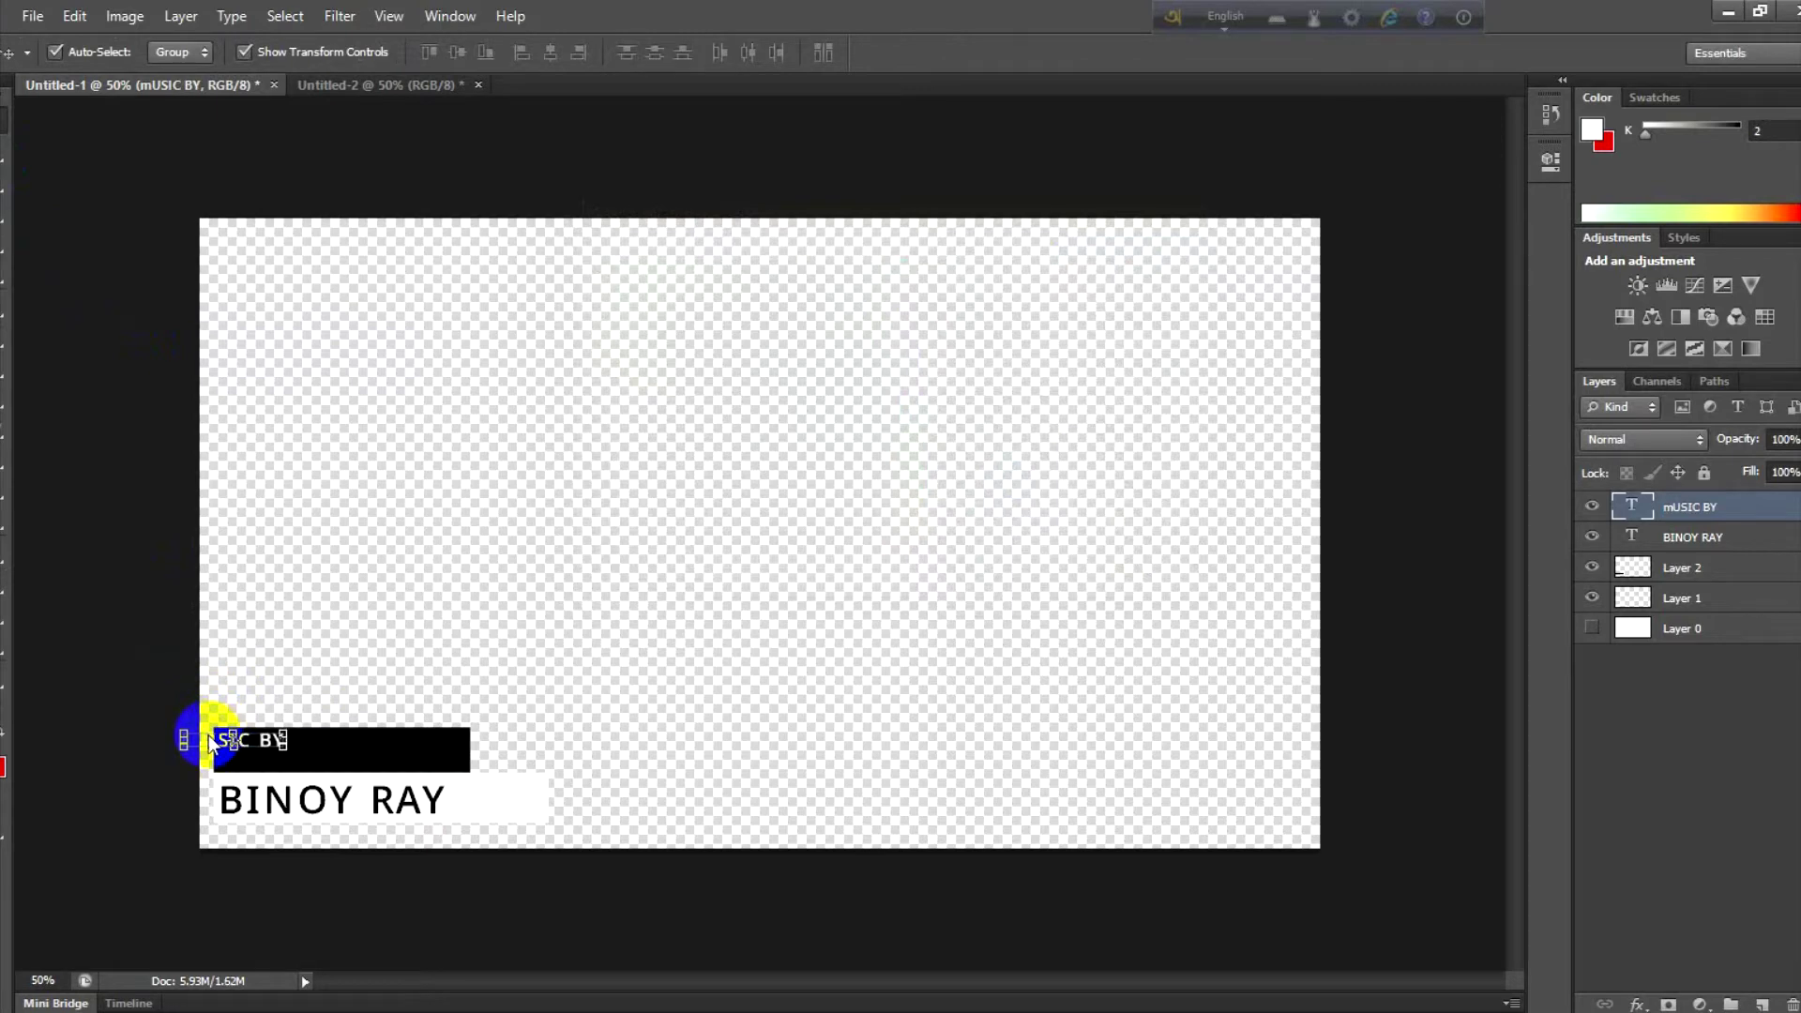
key(Right)
key(Right)
key(Right)
key(Right)
key(Right)
key(Right)
key(Right)
key(Right)
key(Right)
key(Right)
key(Right)
key(Right)
key(Right)
key(Right)
key(Right)
key(Right)
key(Right)
key(Right)
key(Right)
key(Right)
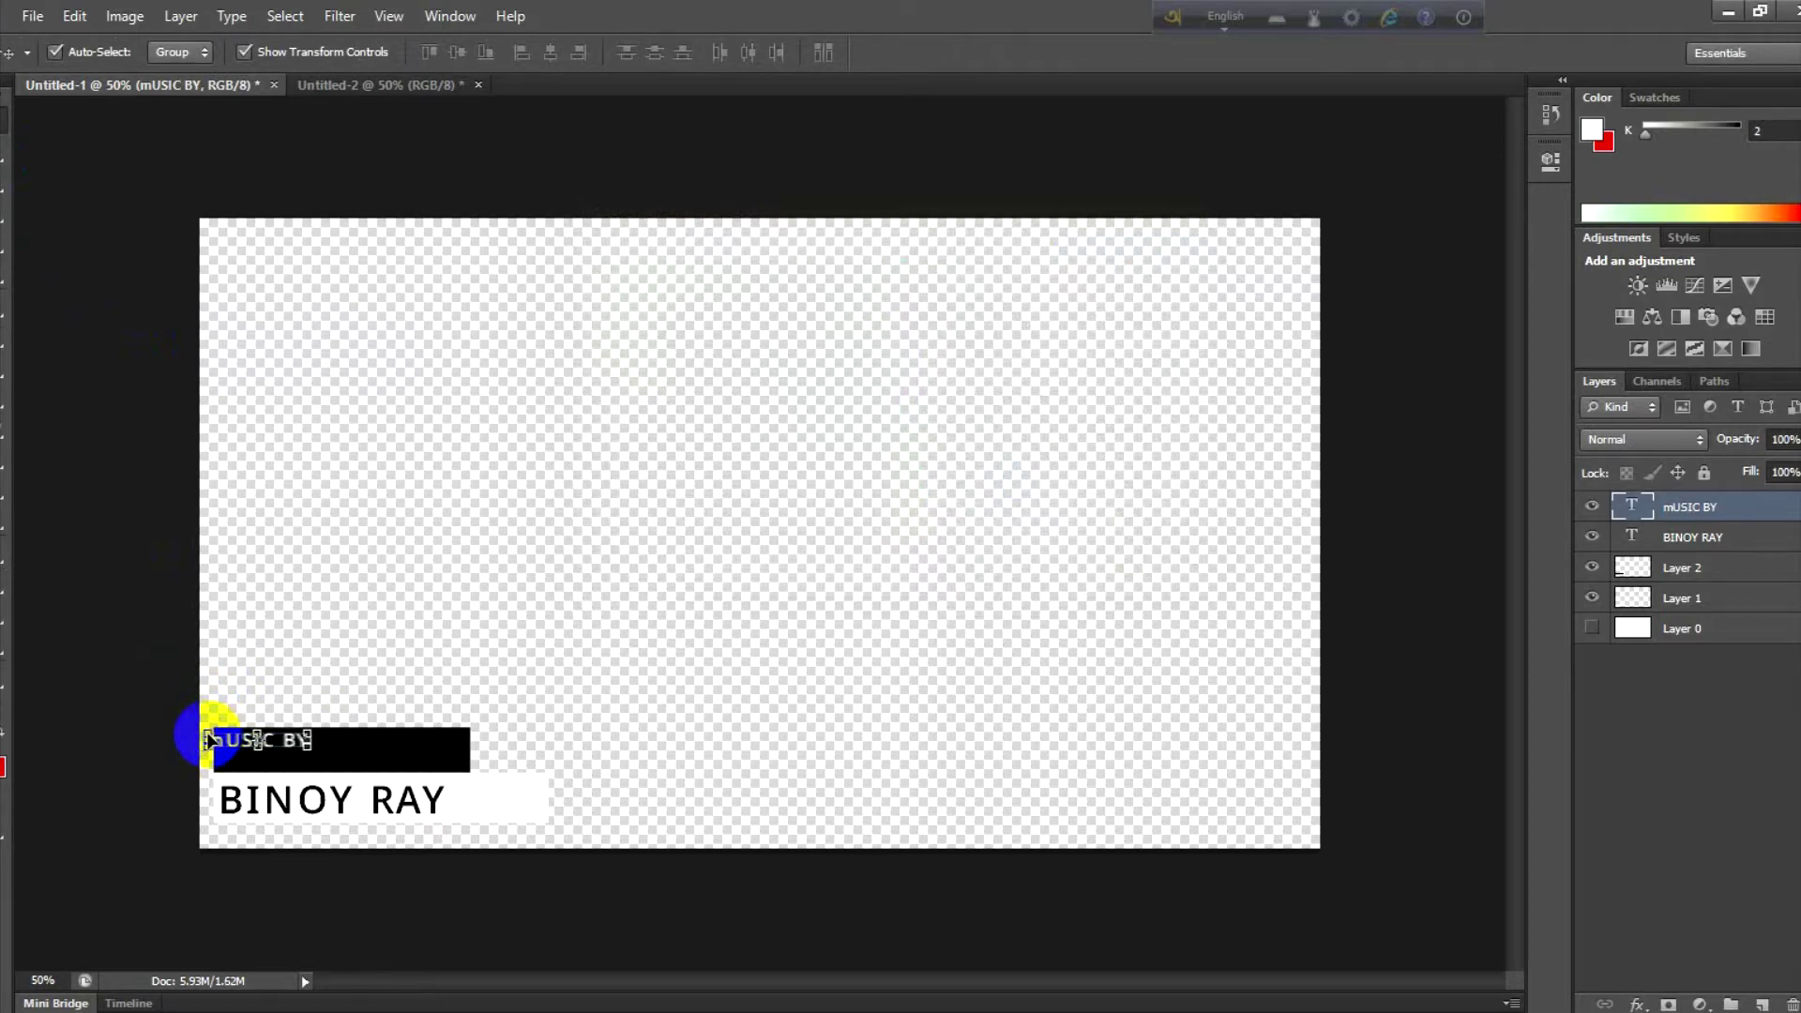
key(Right)
key(Right)
key(Right)
key(Right)
key(Right)
key(Right)
key(Right)
key(Right)
key(Right)
key(Right)
key(Right)
key(Right)
key(Right)
key(Right)
key(Right)
key(Right)
key(Right)
key(Right)
key(Right)
key(Right)
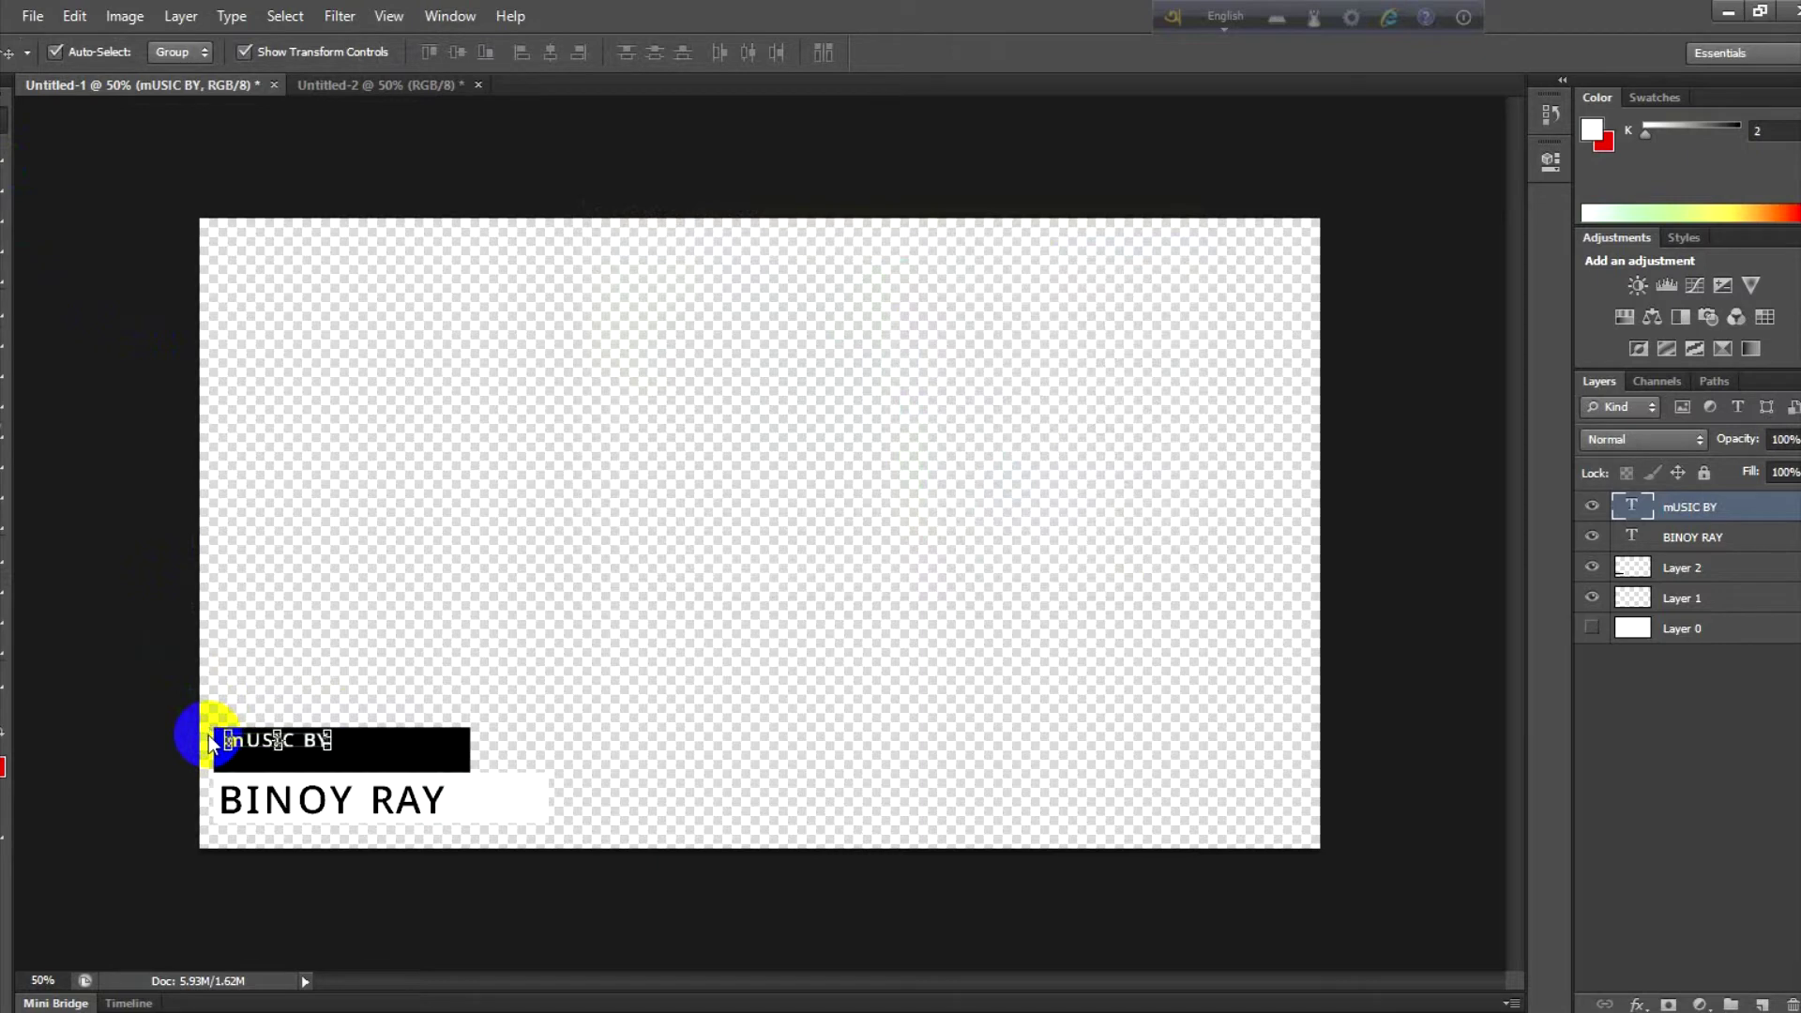
click(3, 585)
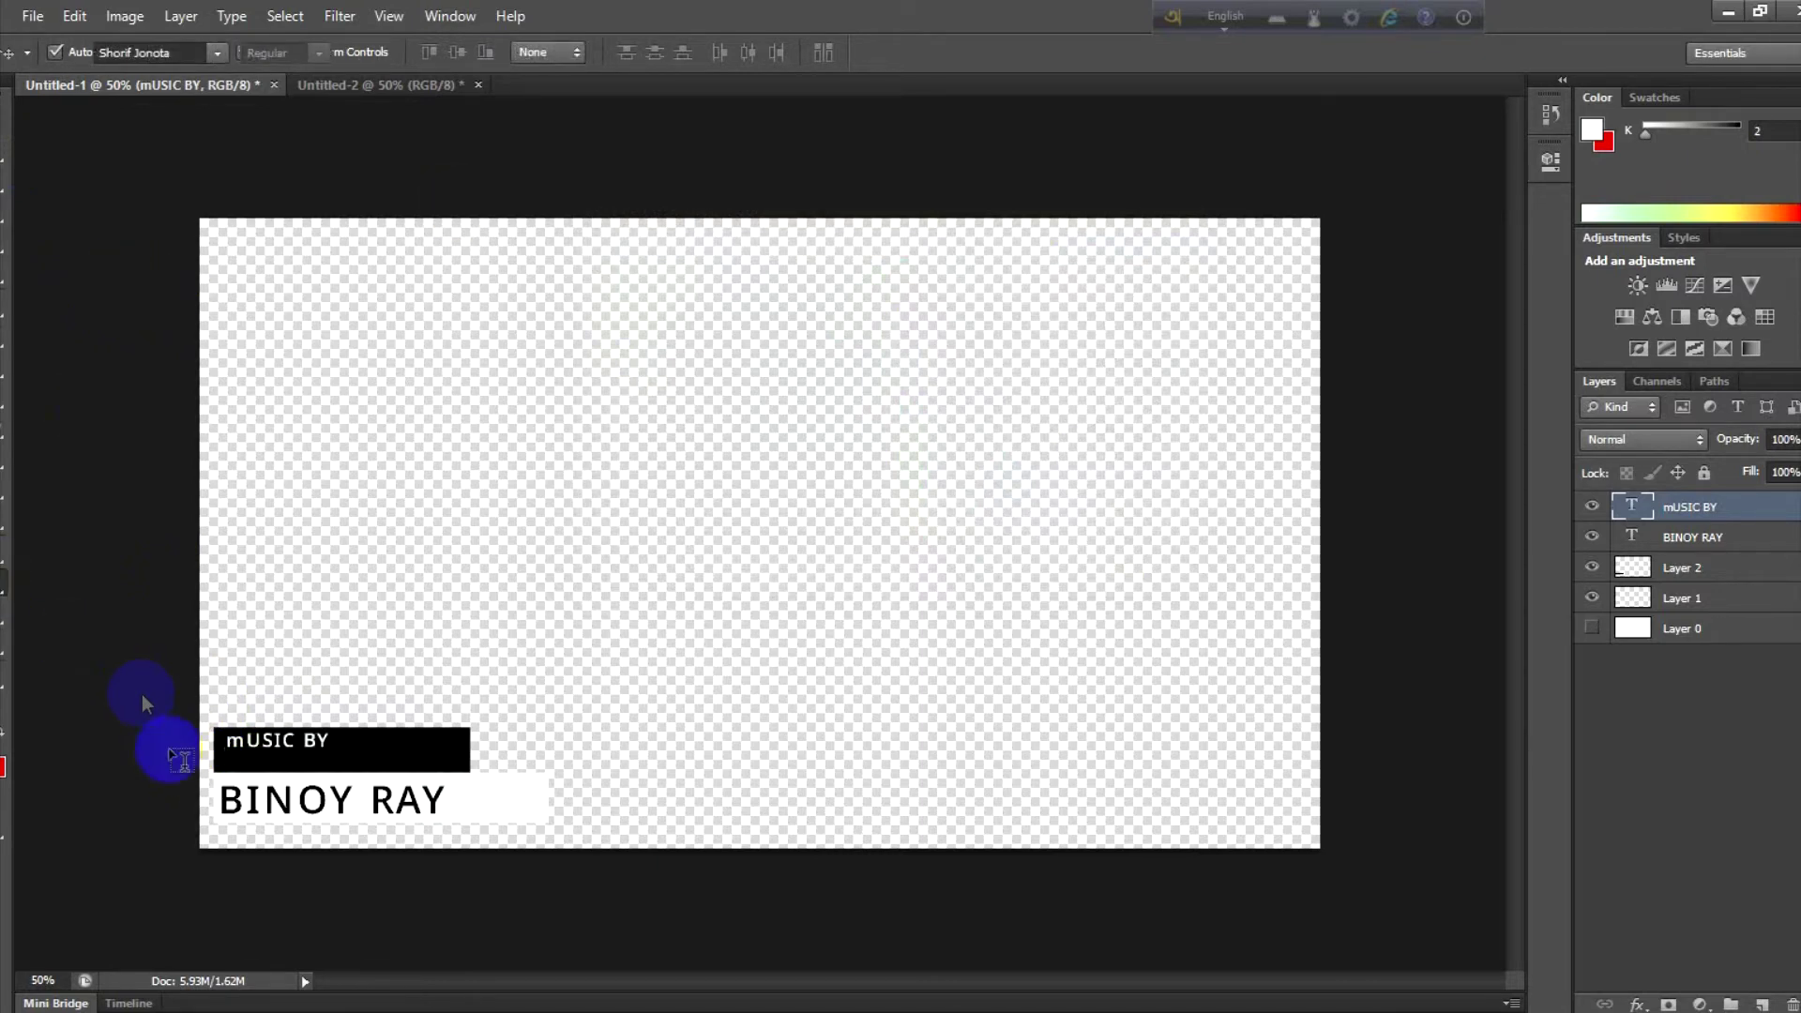
click(241, 741)
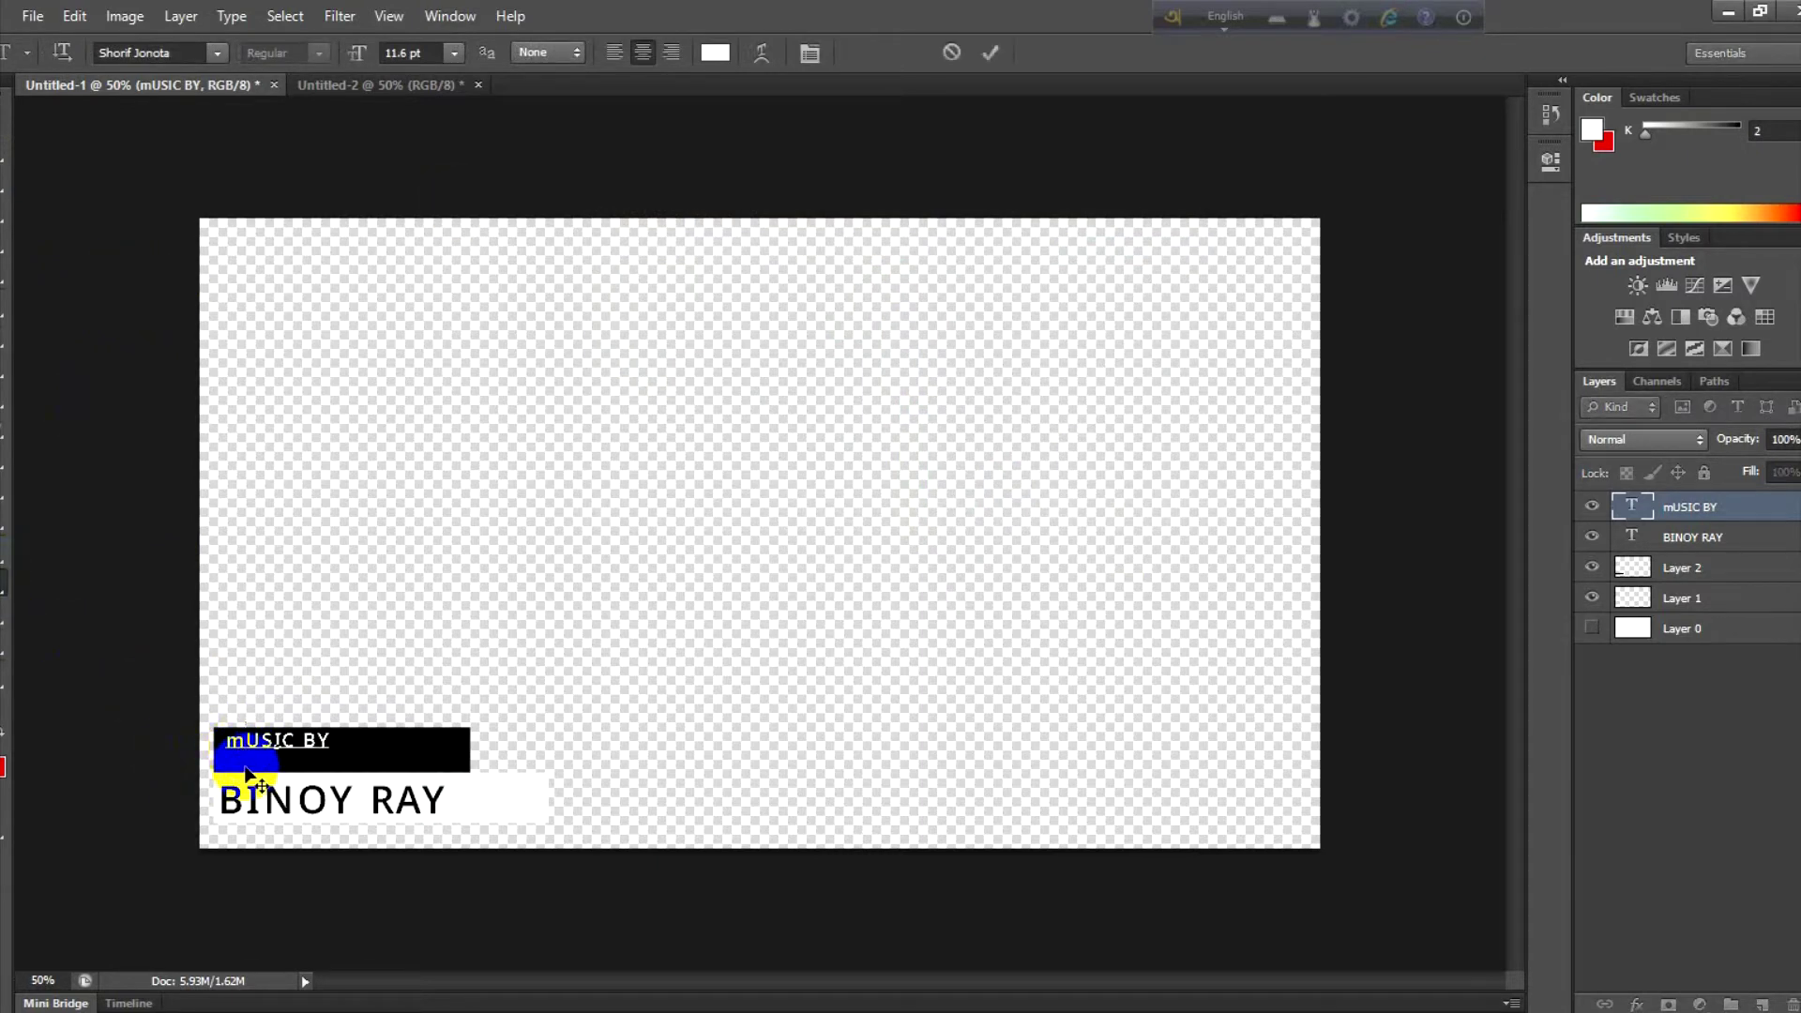
key(BackSpace)
text(M)
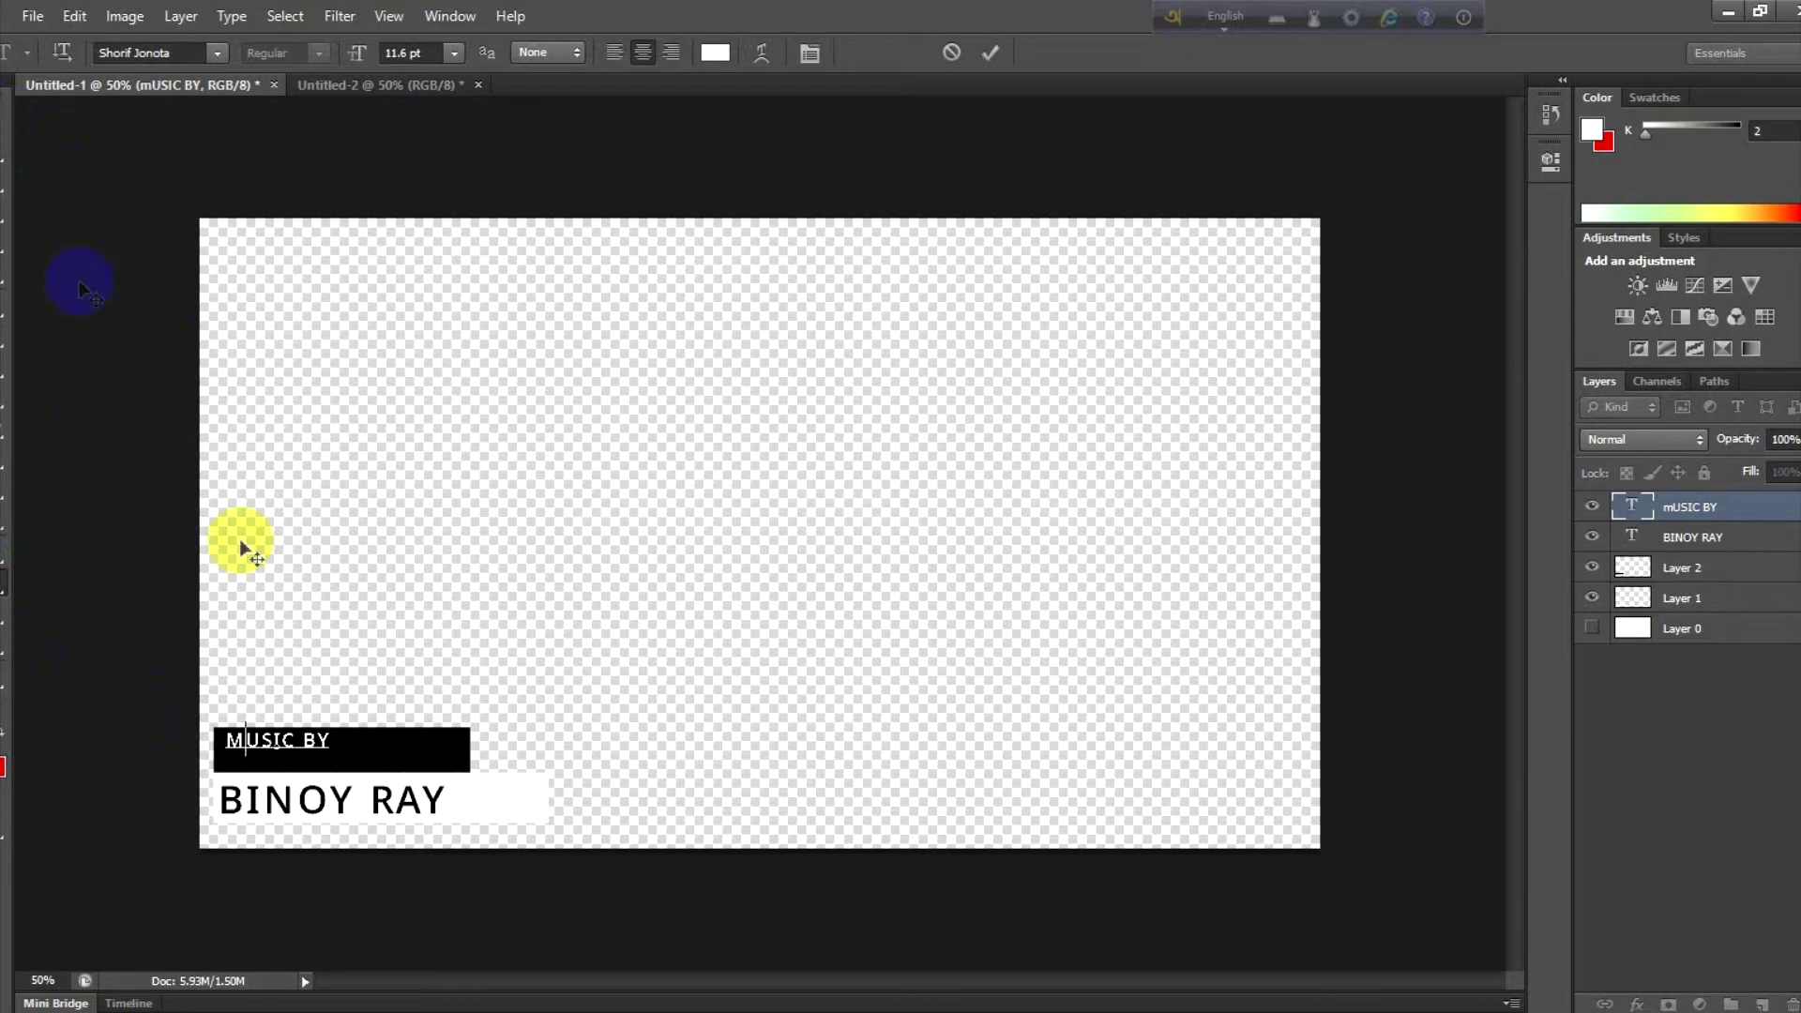
click(4, 120)
key(Down)
key(Down)
key(Down)
key(Down)
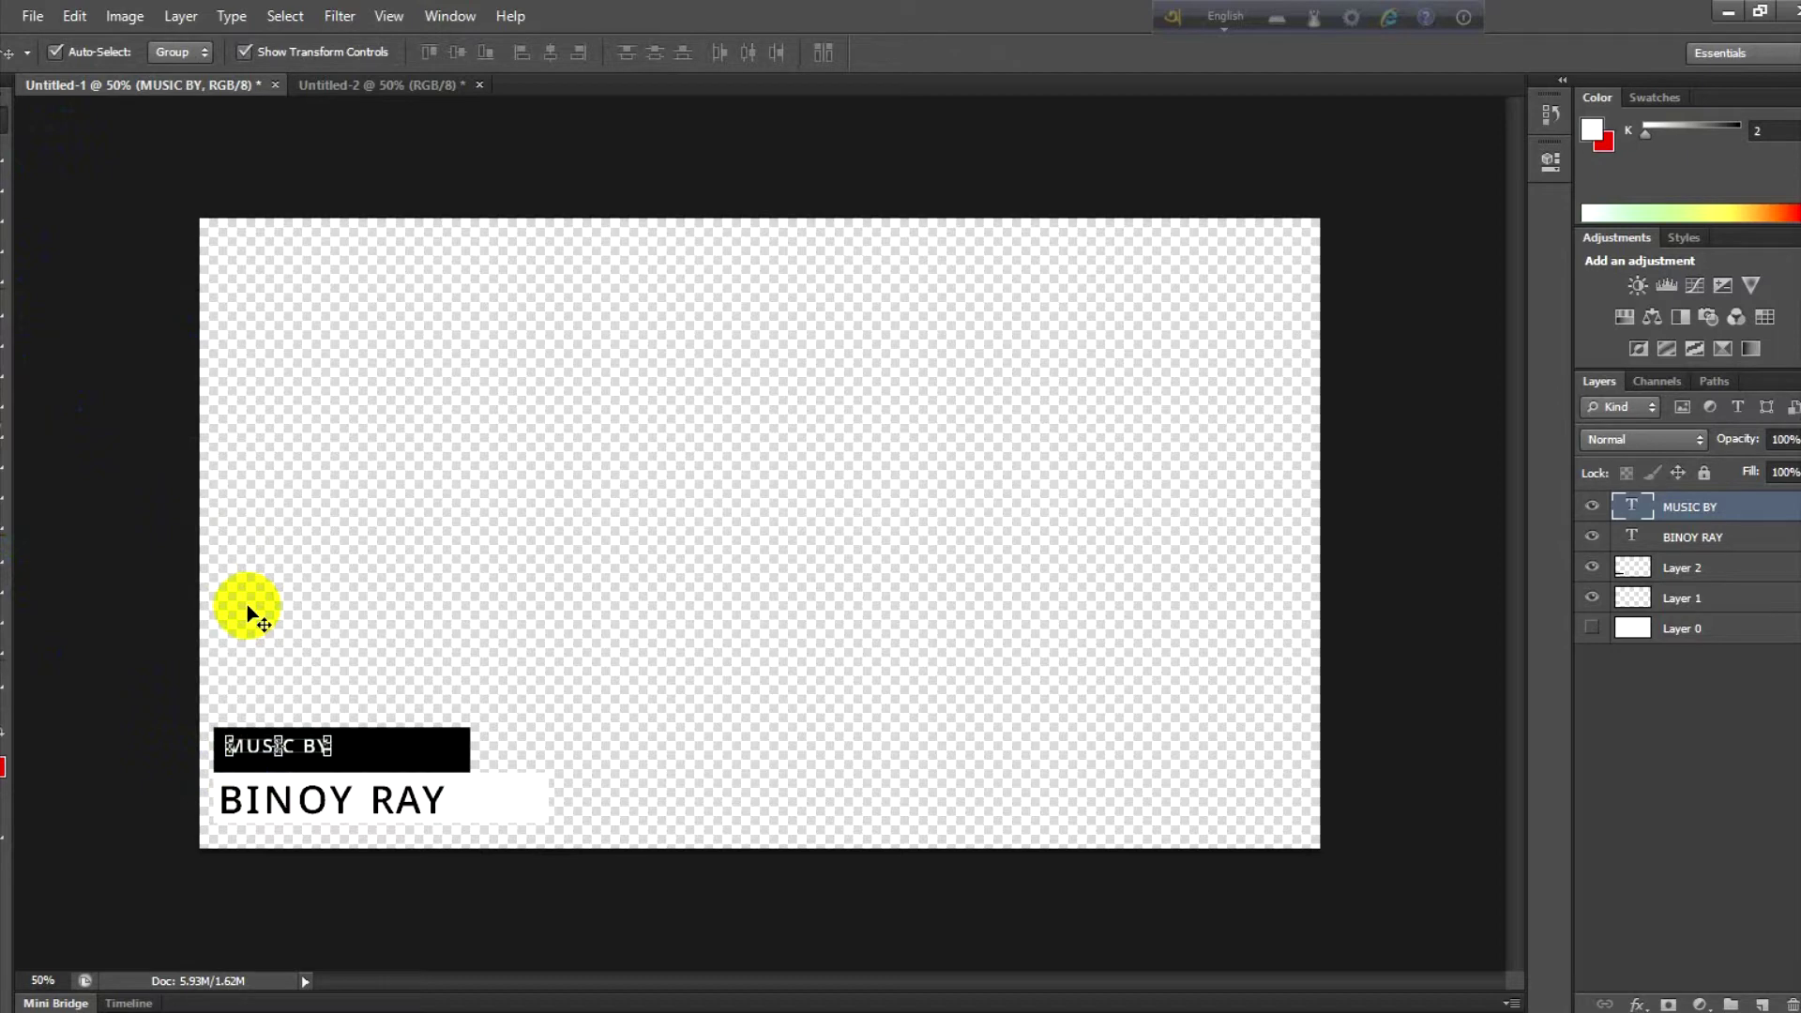
Step: Select all of the MUSIC BY text for replacement
click(5, 591)
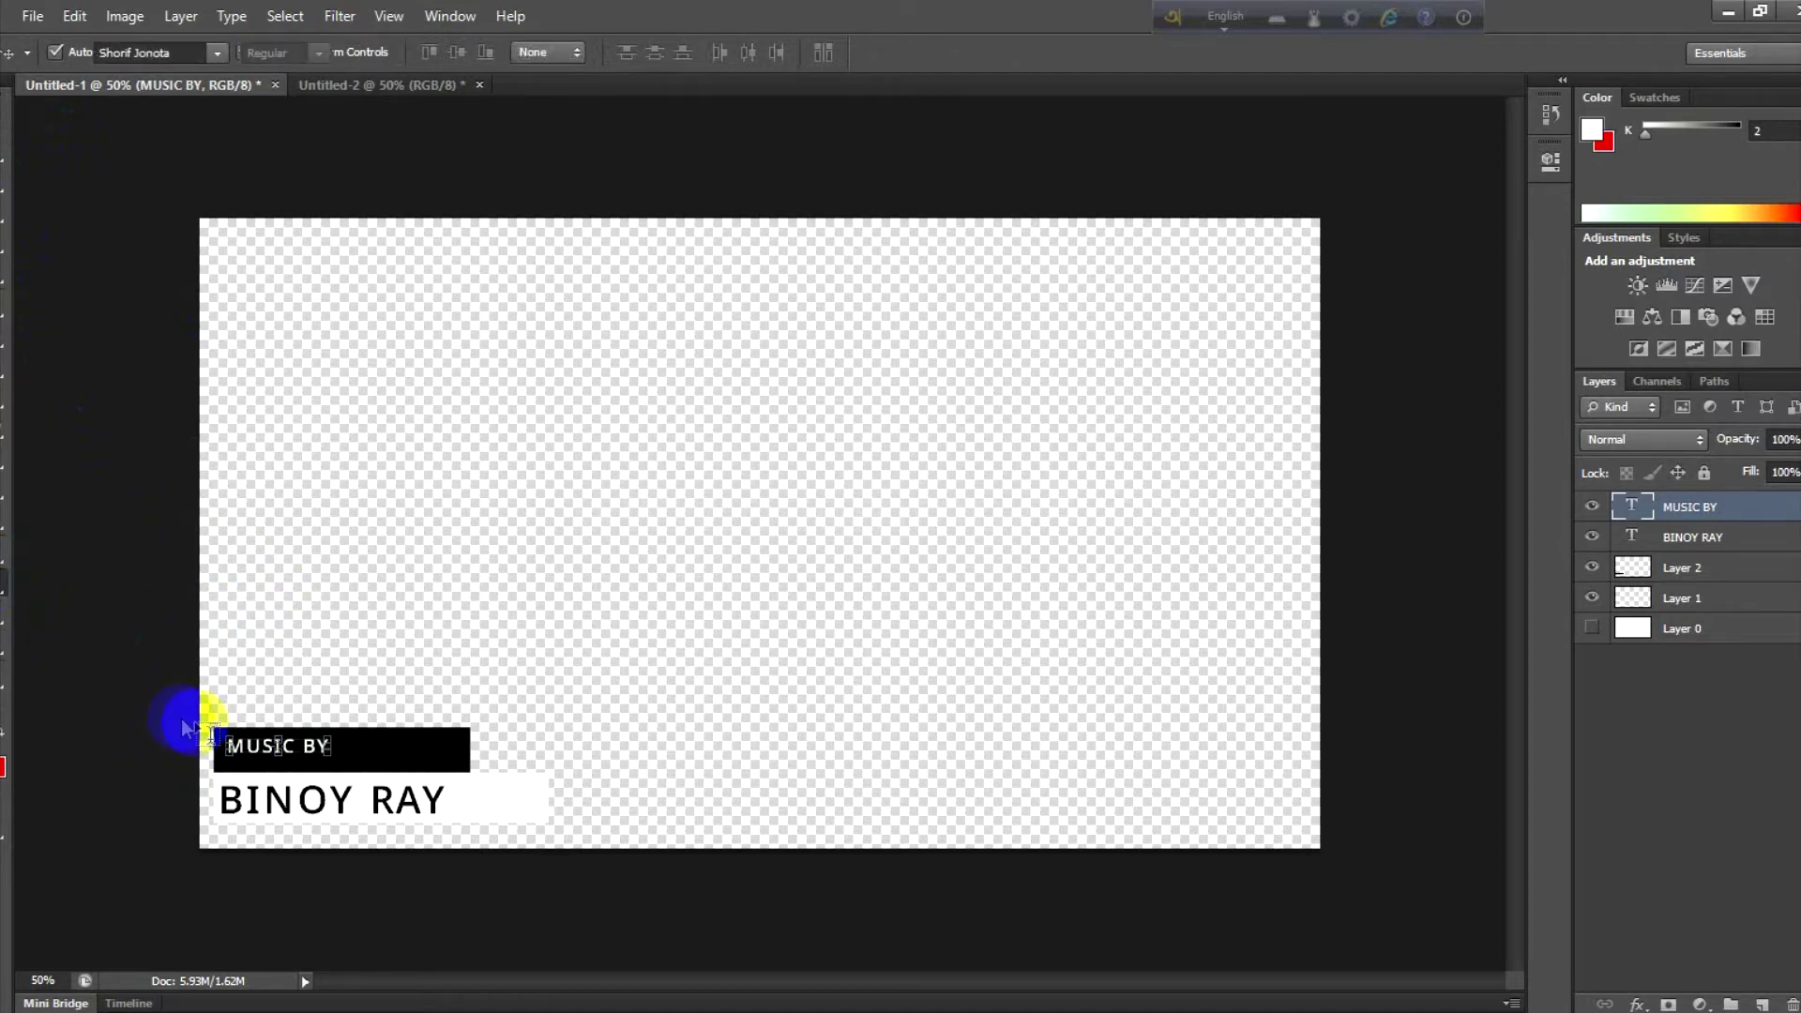
click(282, 745)
click(339, 745)
drag(330, 746, 222, 745)
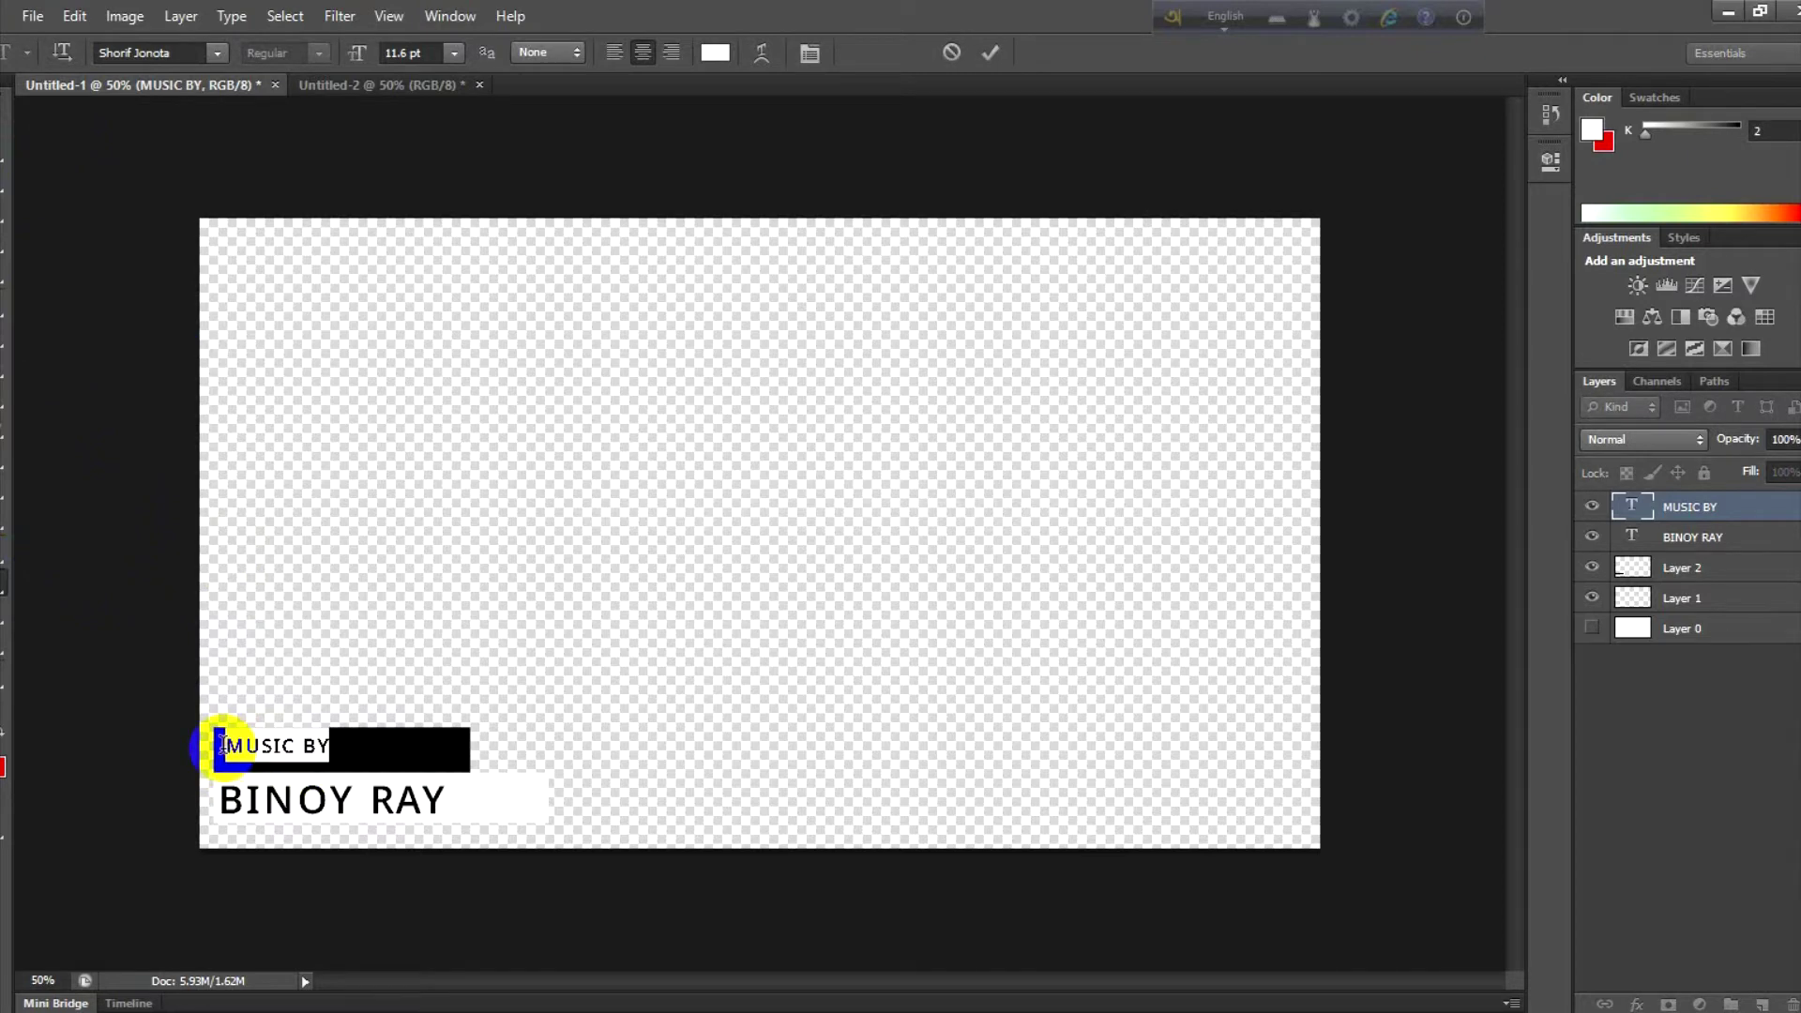
Step: Replace the label with 'Eidting By' and move it slightly right and down
text(e)
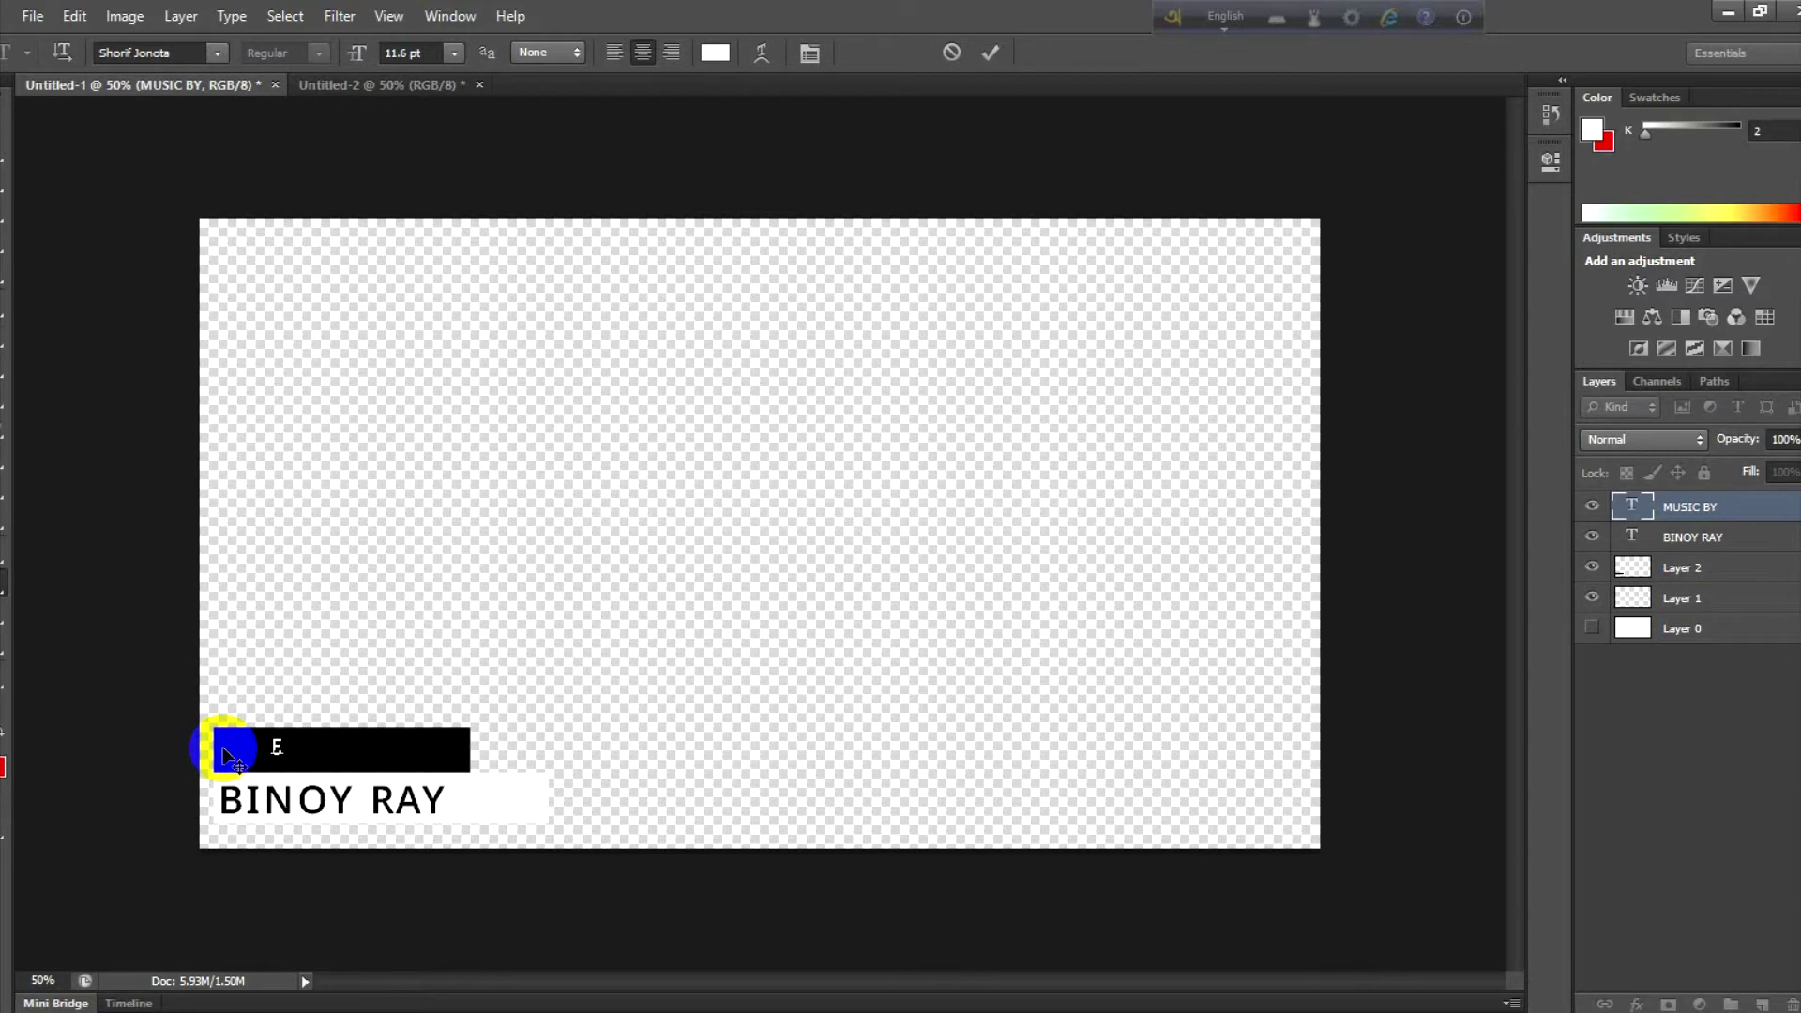
text(idi)
key(BackSpace)
text(ting)
text(By)
click(3, 117)
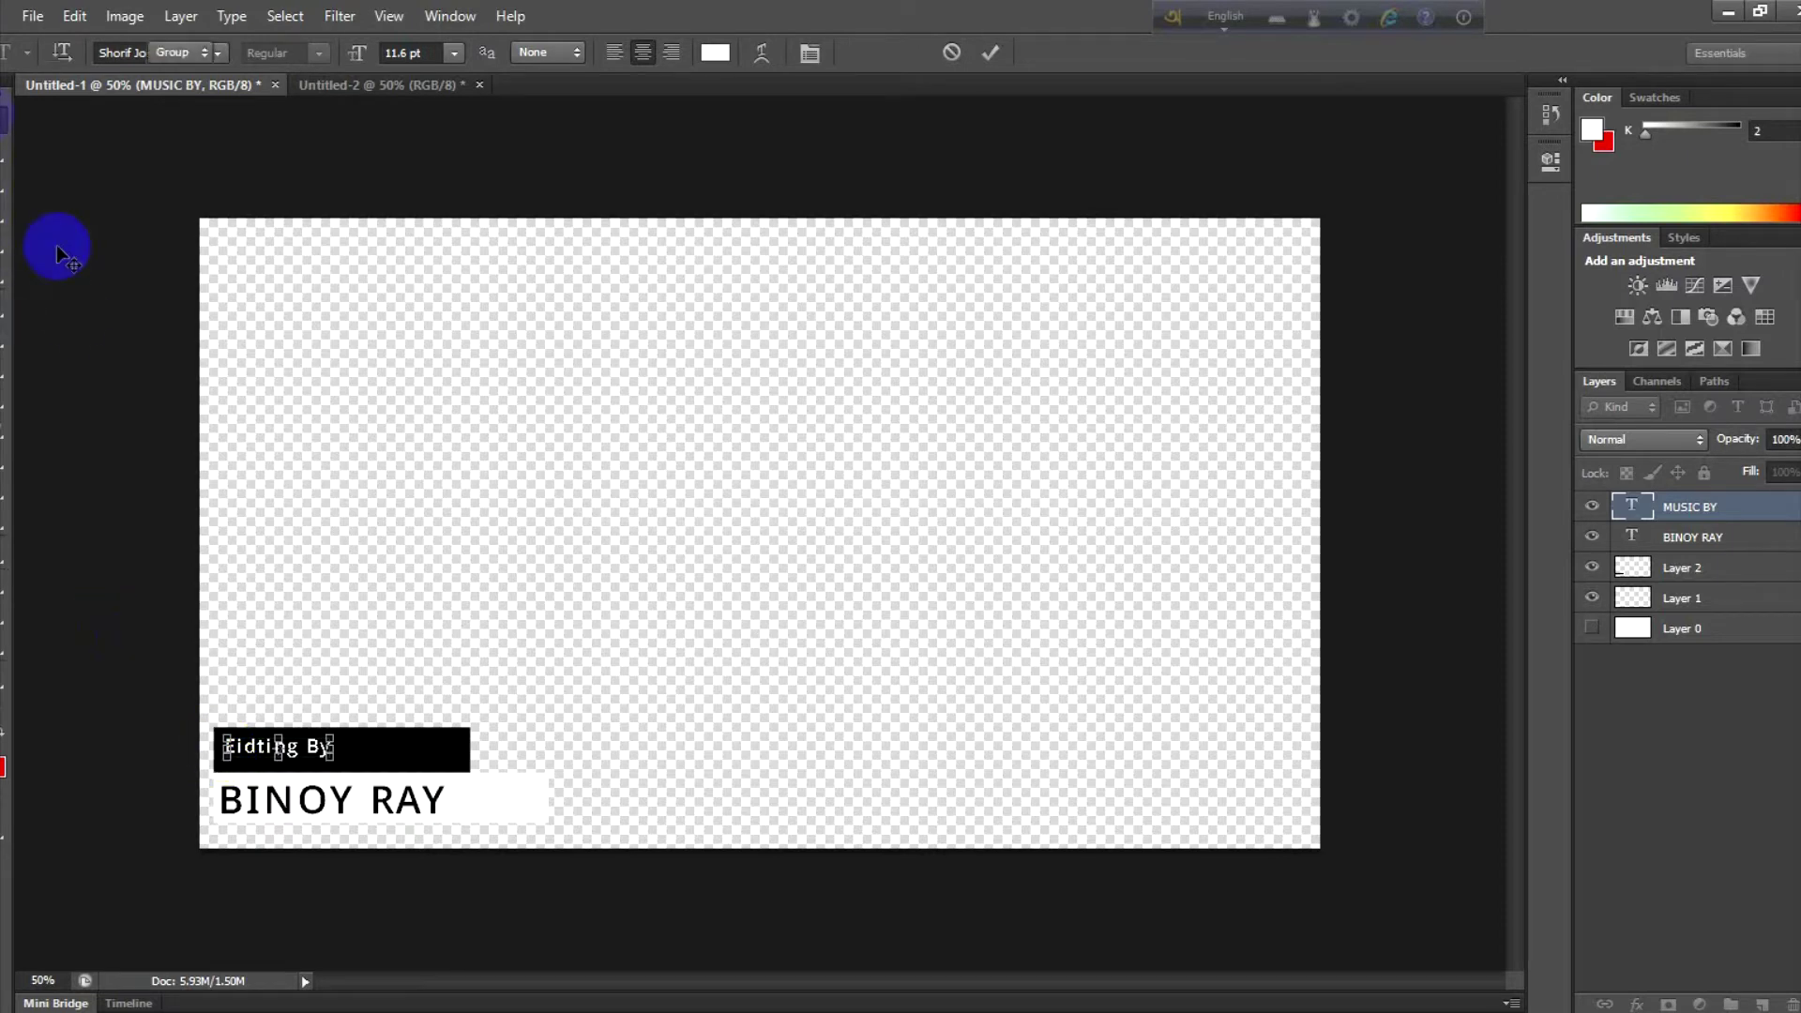
drag(271, 745, 271, 758)
click(141, 691)
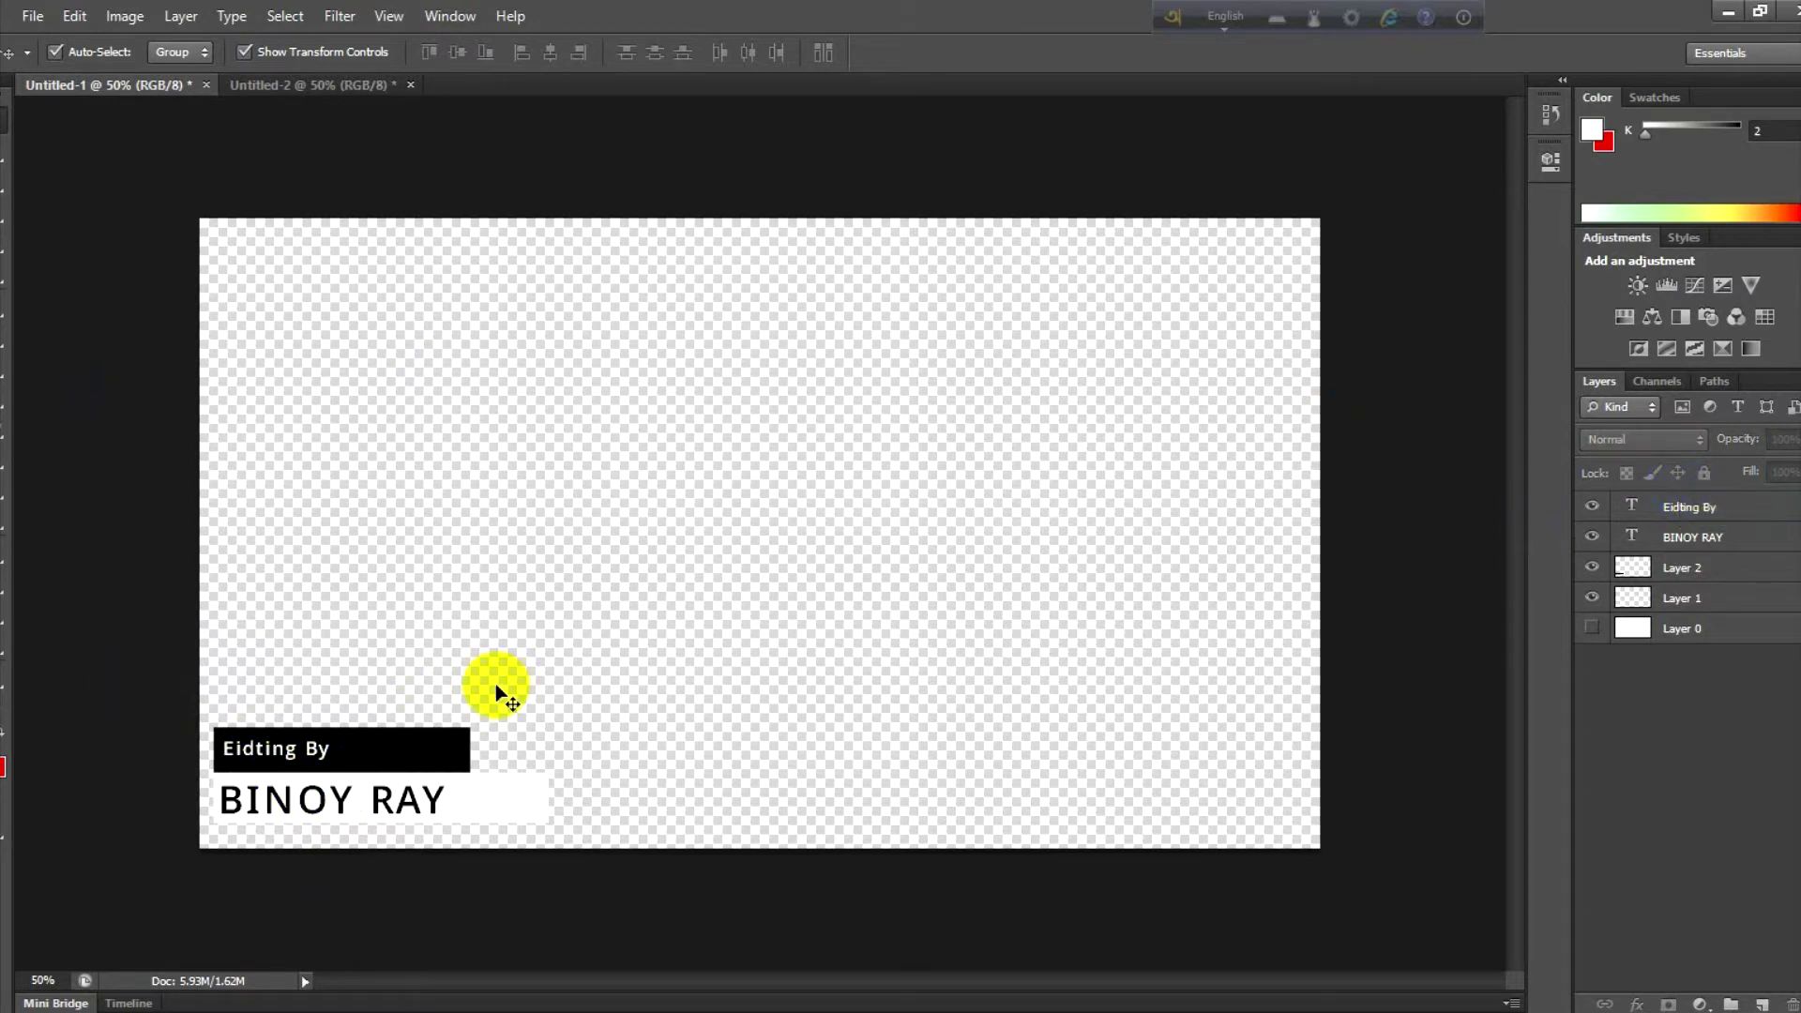
Step: Hide the white bar layer (Layer 1) and the name text layer
click(1386, 589)
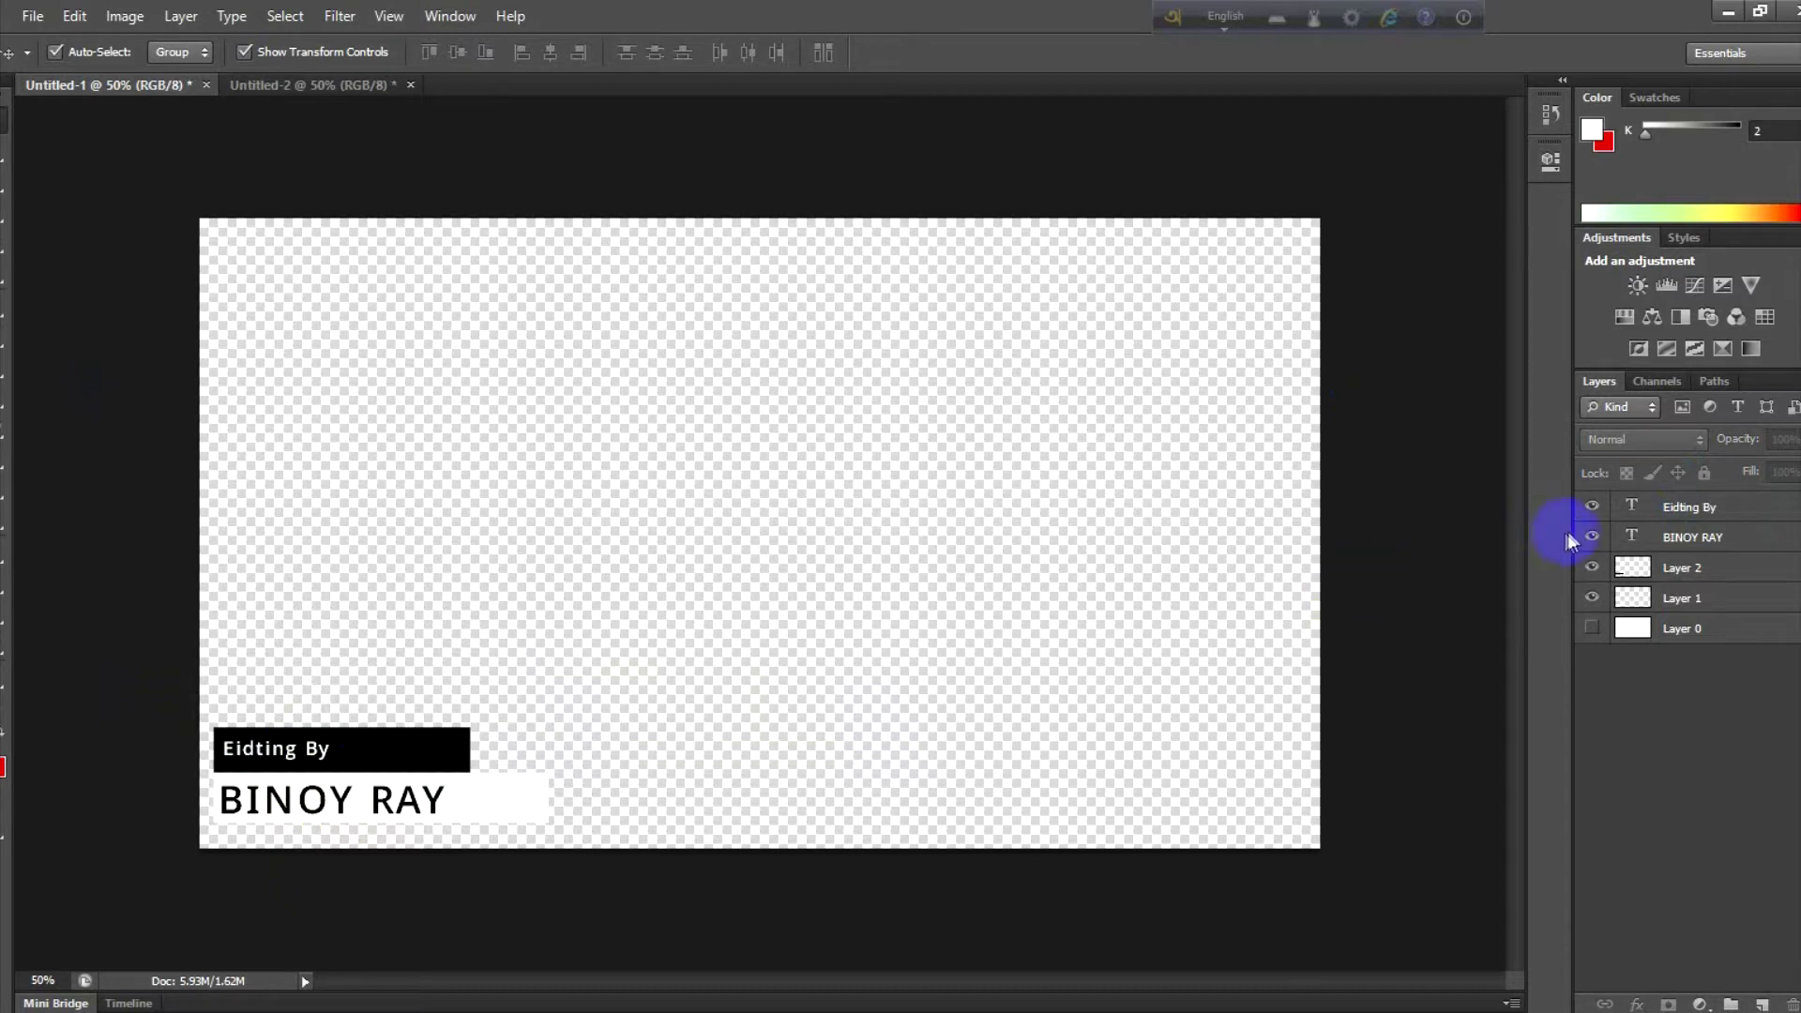
click(1592, 600)
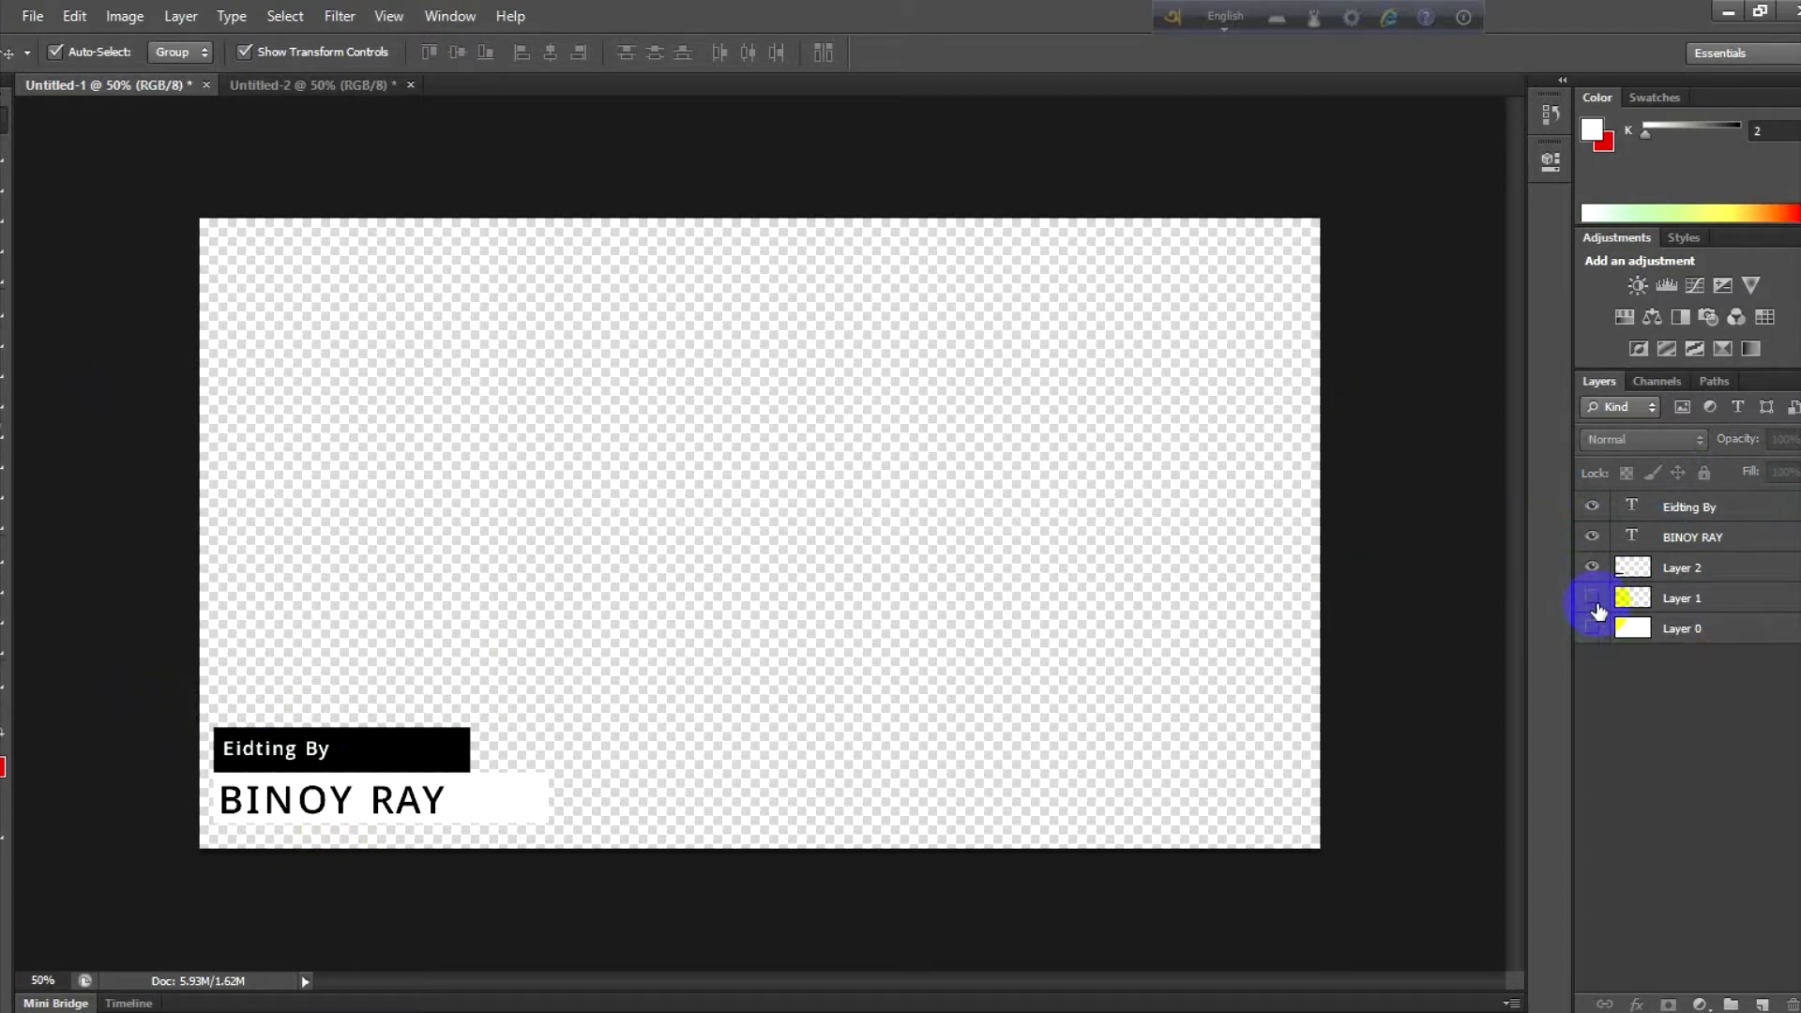
click(1593, 538)
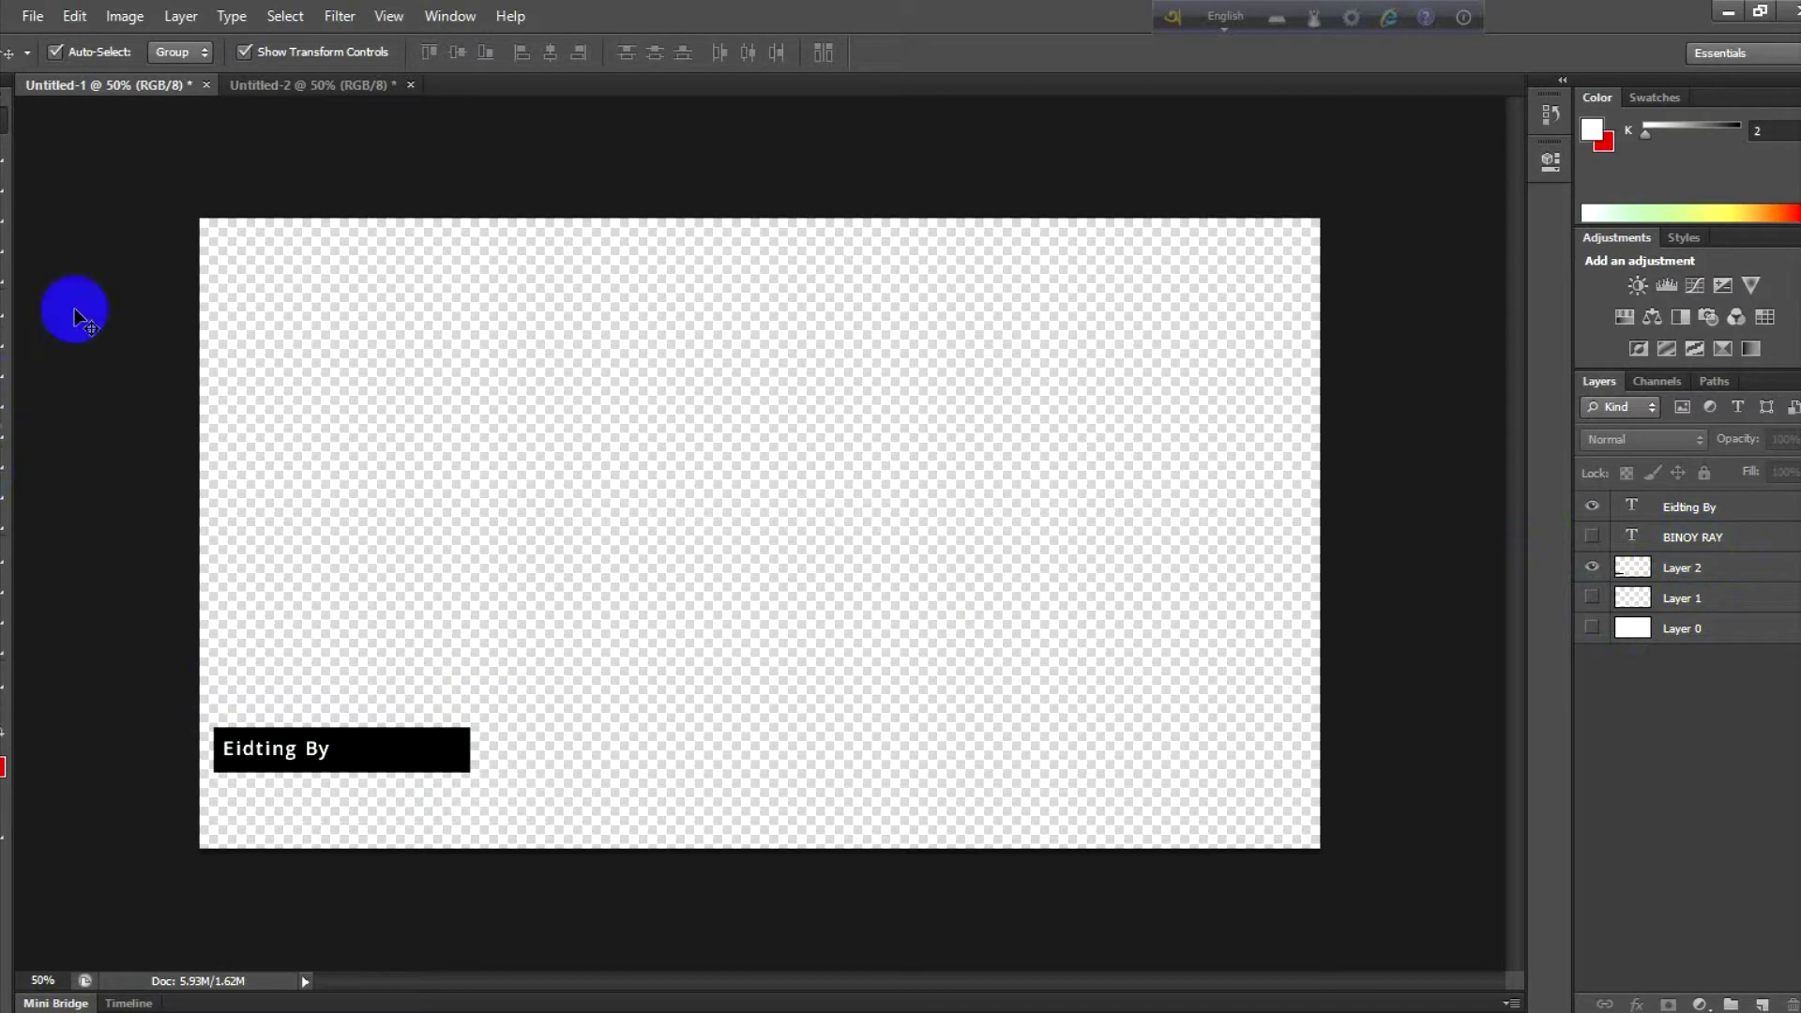
click(33, 17)
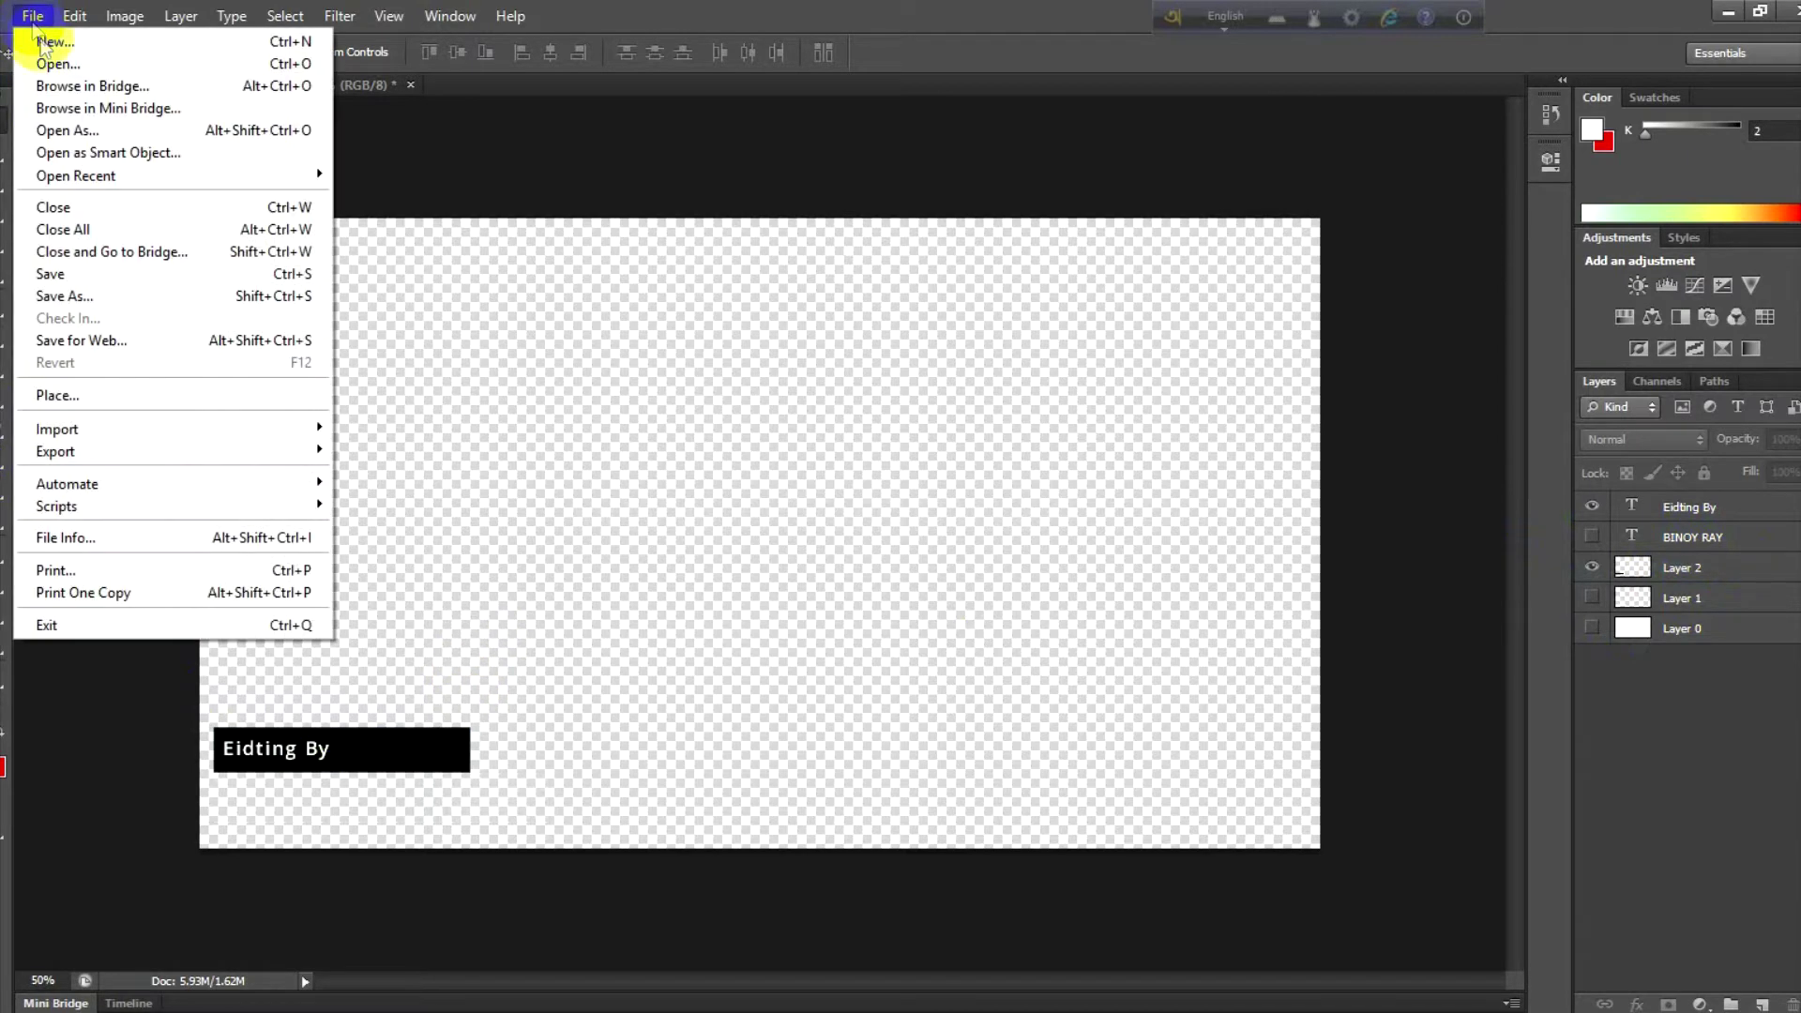
Step: Begin a Save As copy of the Eidting By credit in PNG format
click(93, 299)
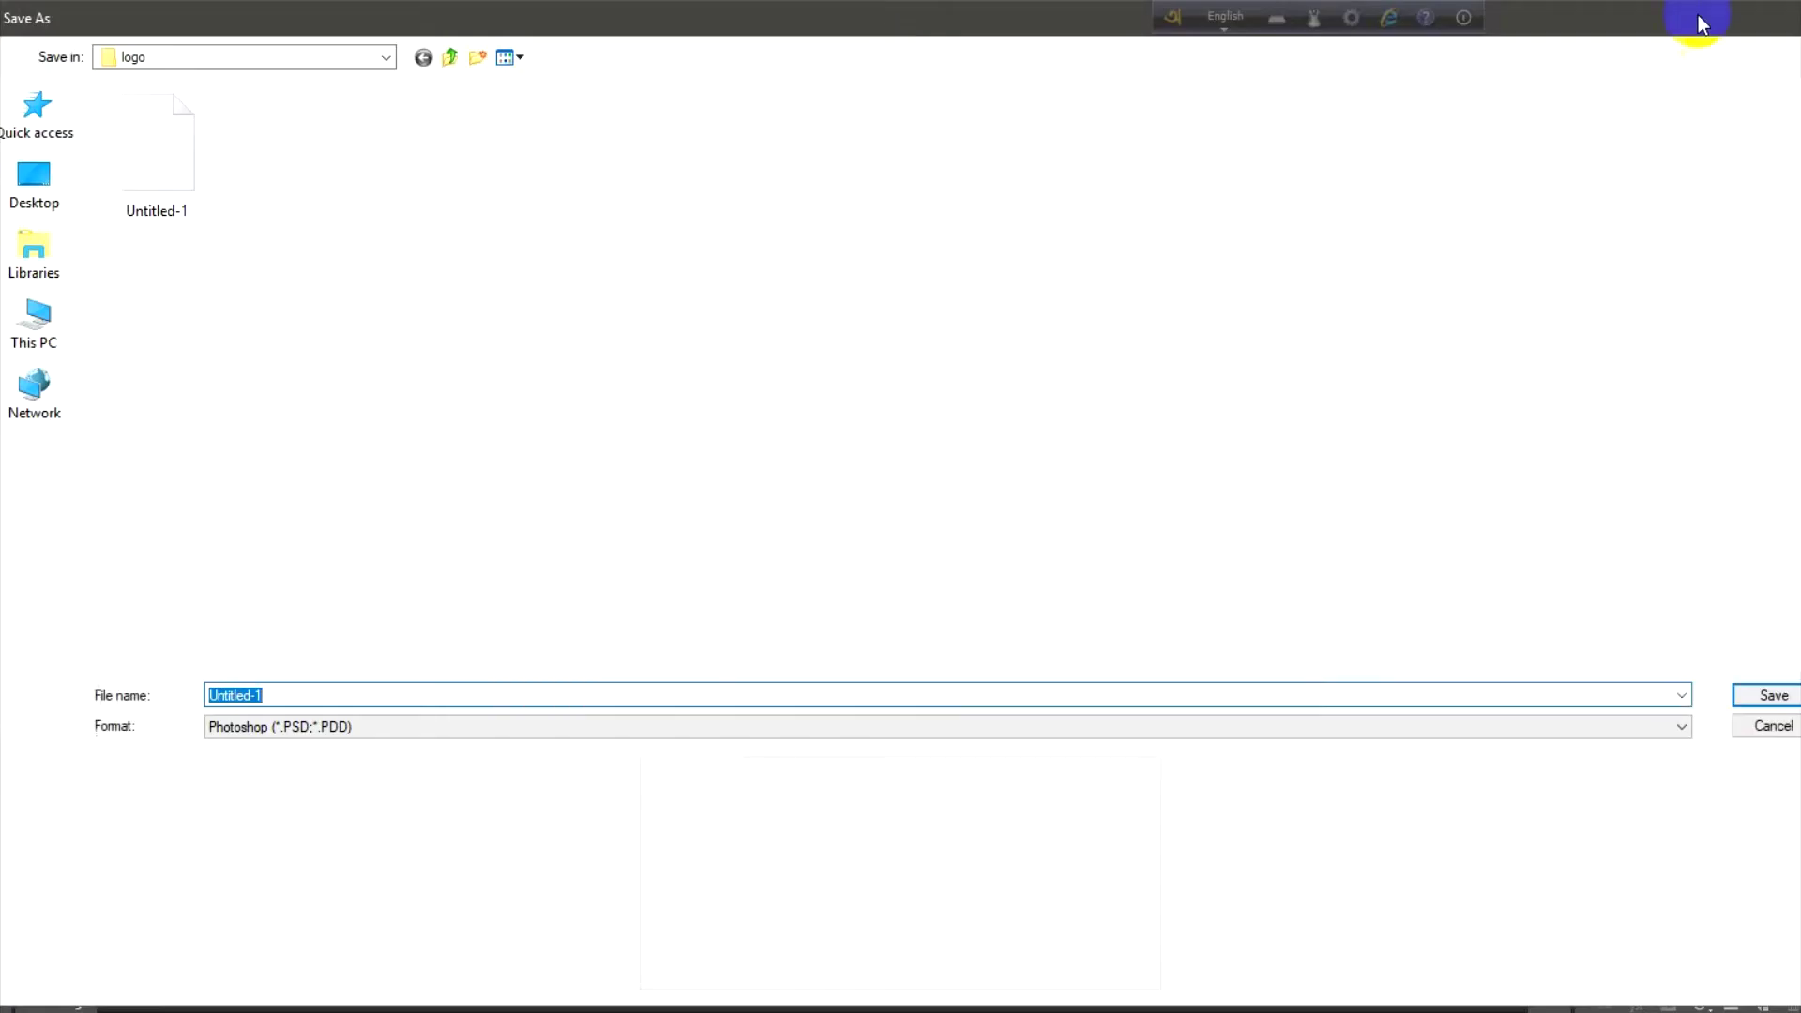
key(Escape)
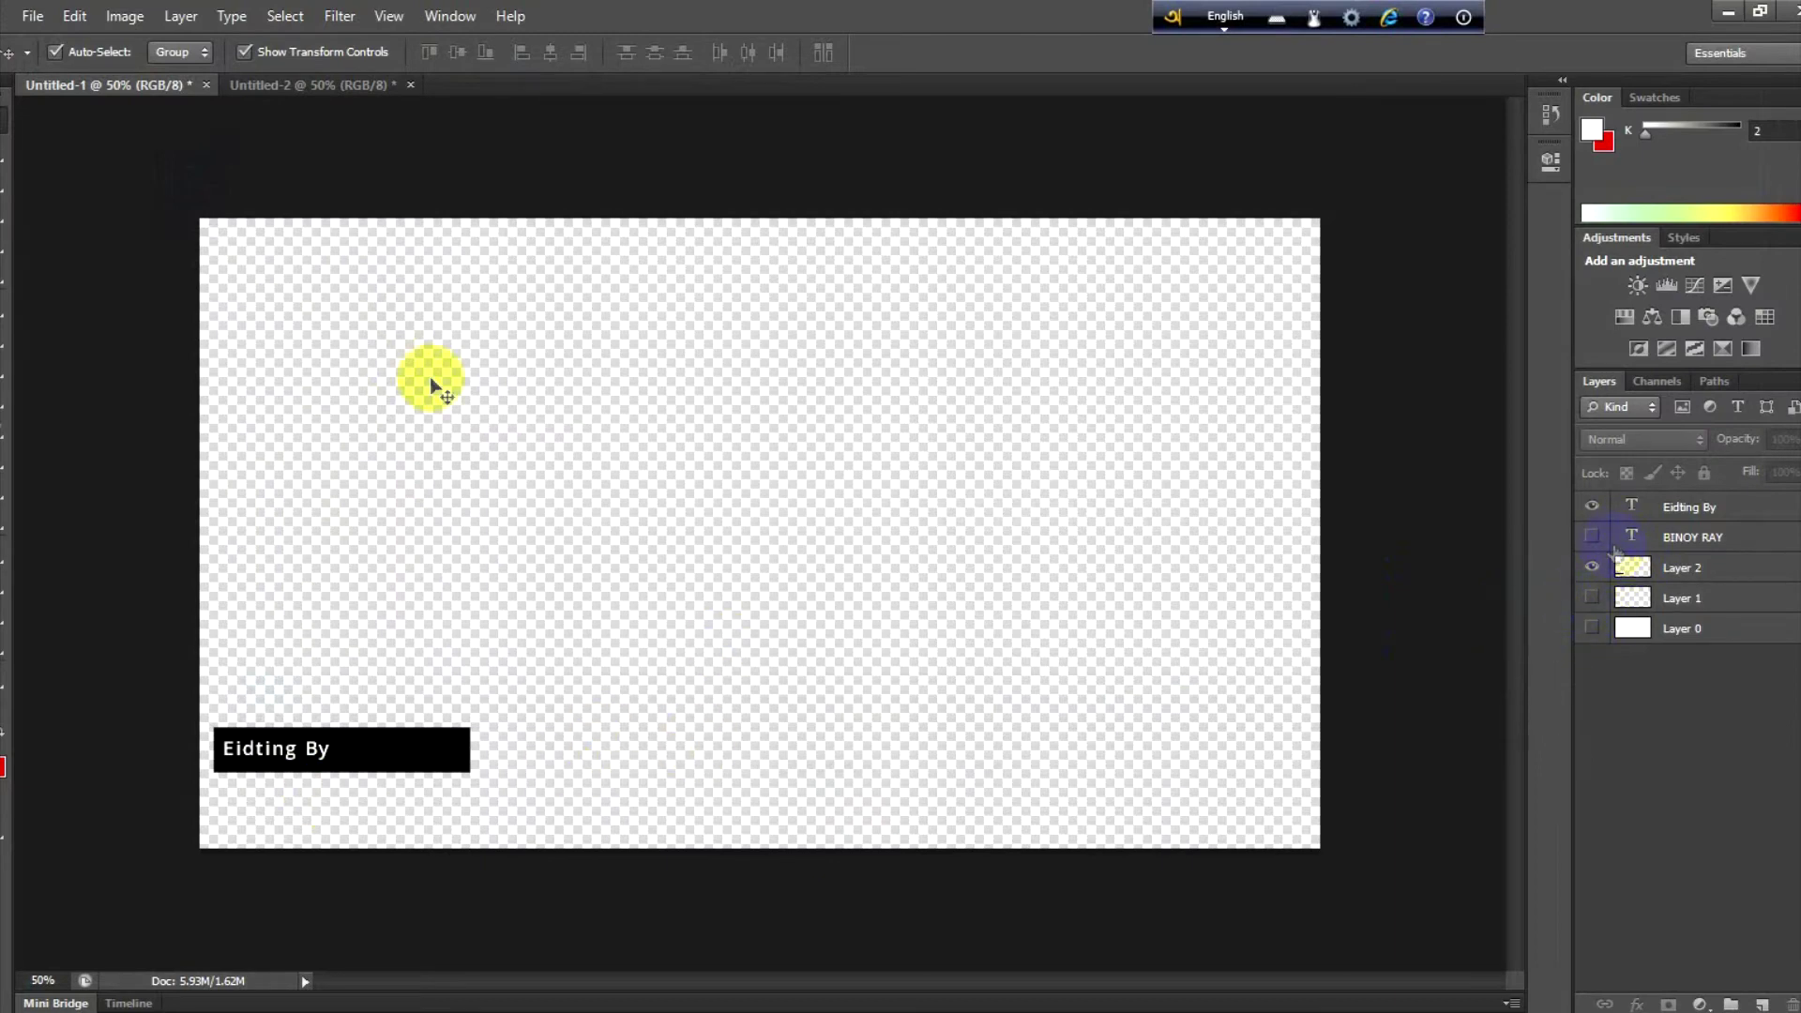
click(33, 16)
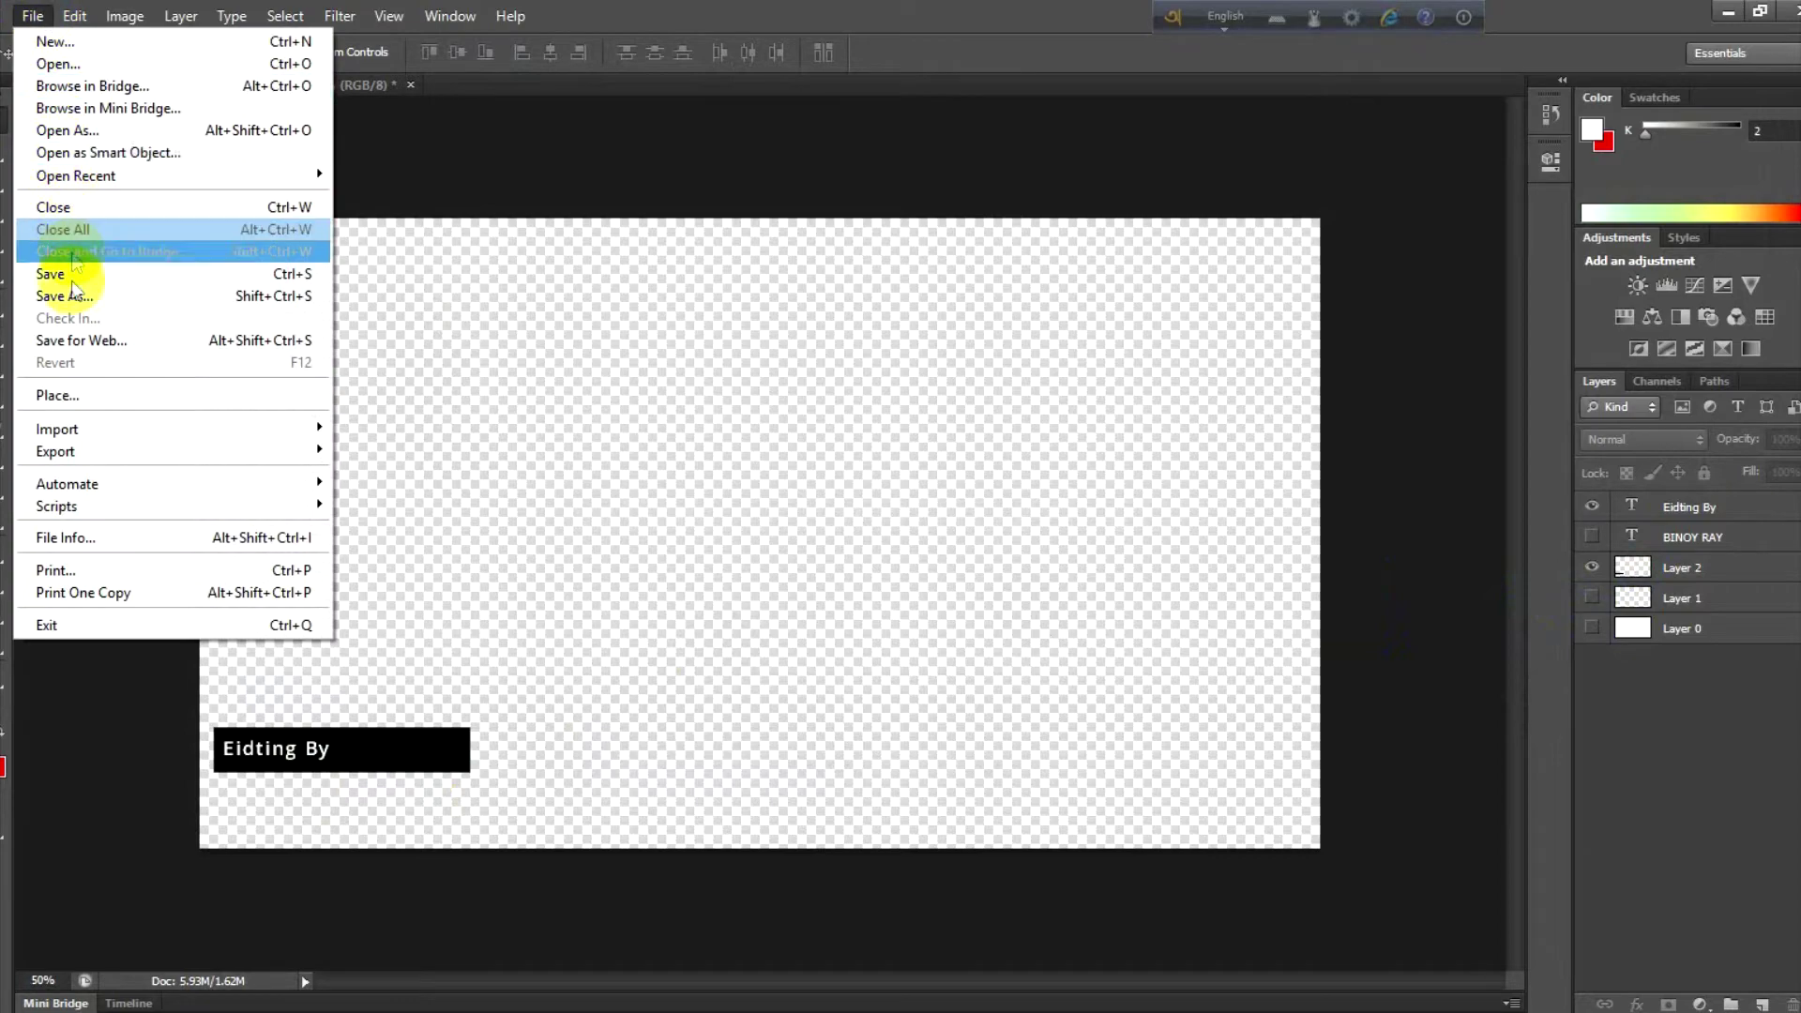
click(76, 293)
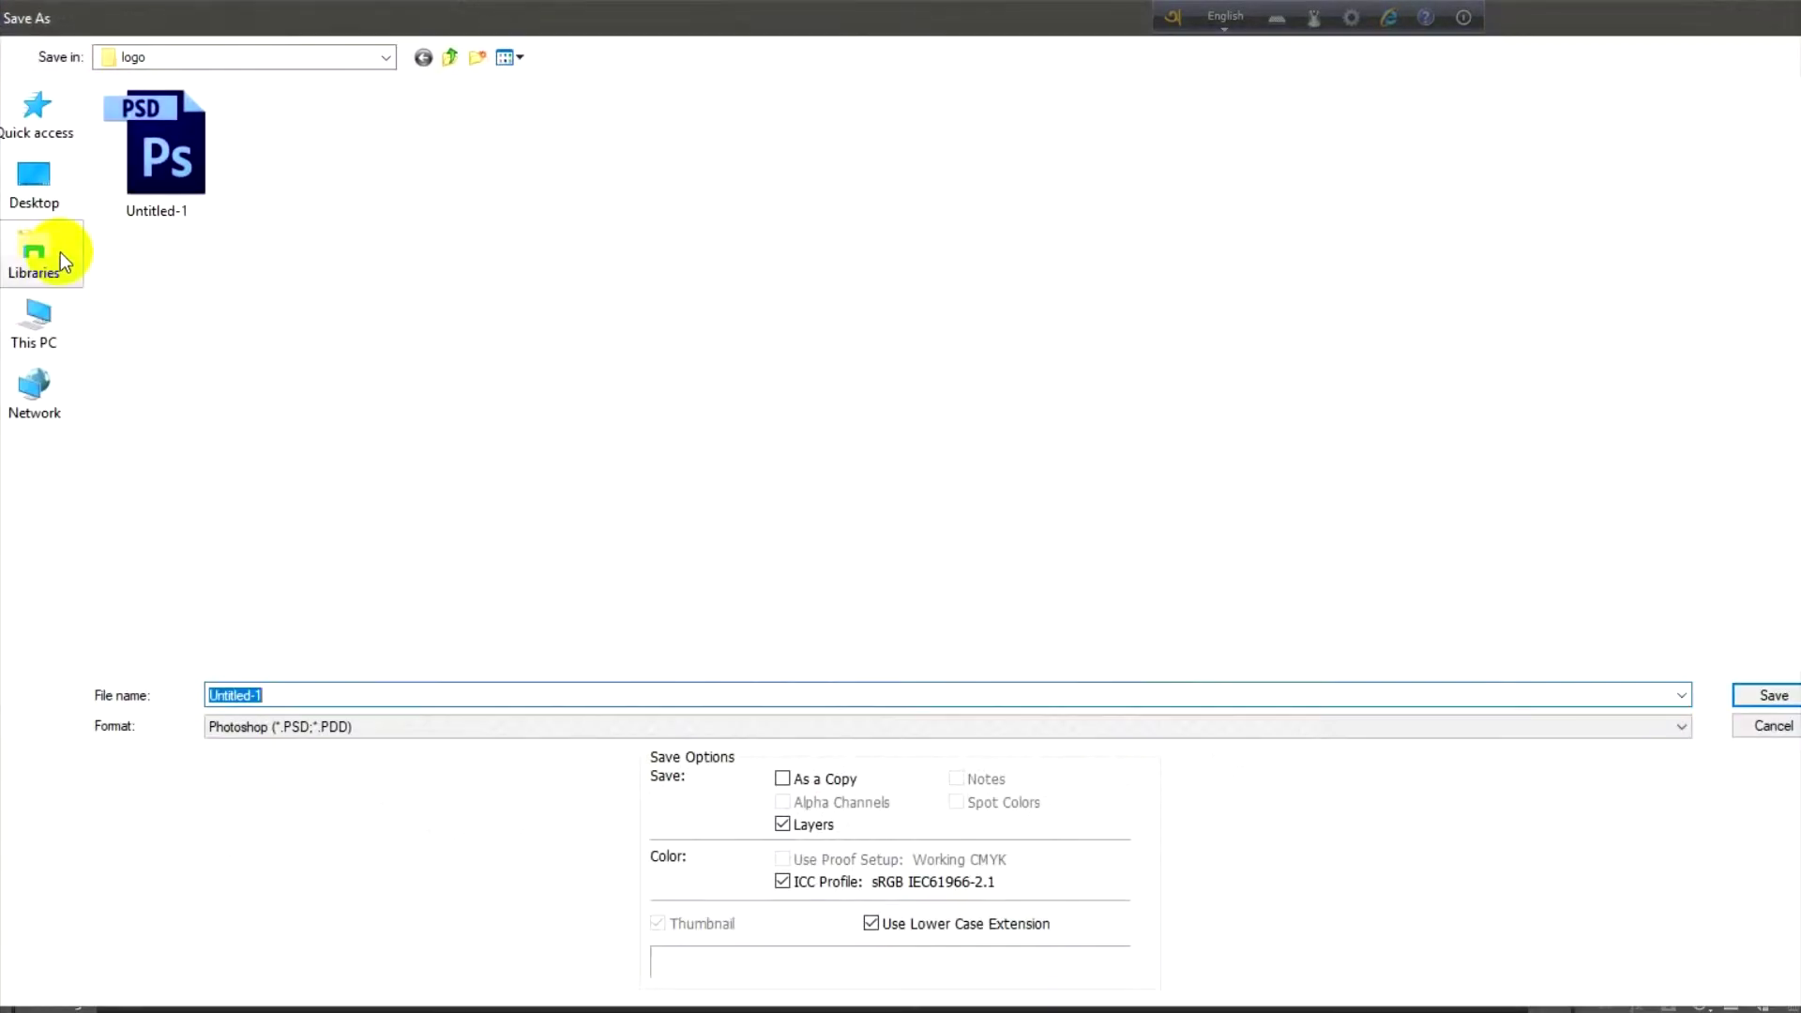
click(335, 727)
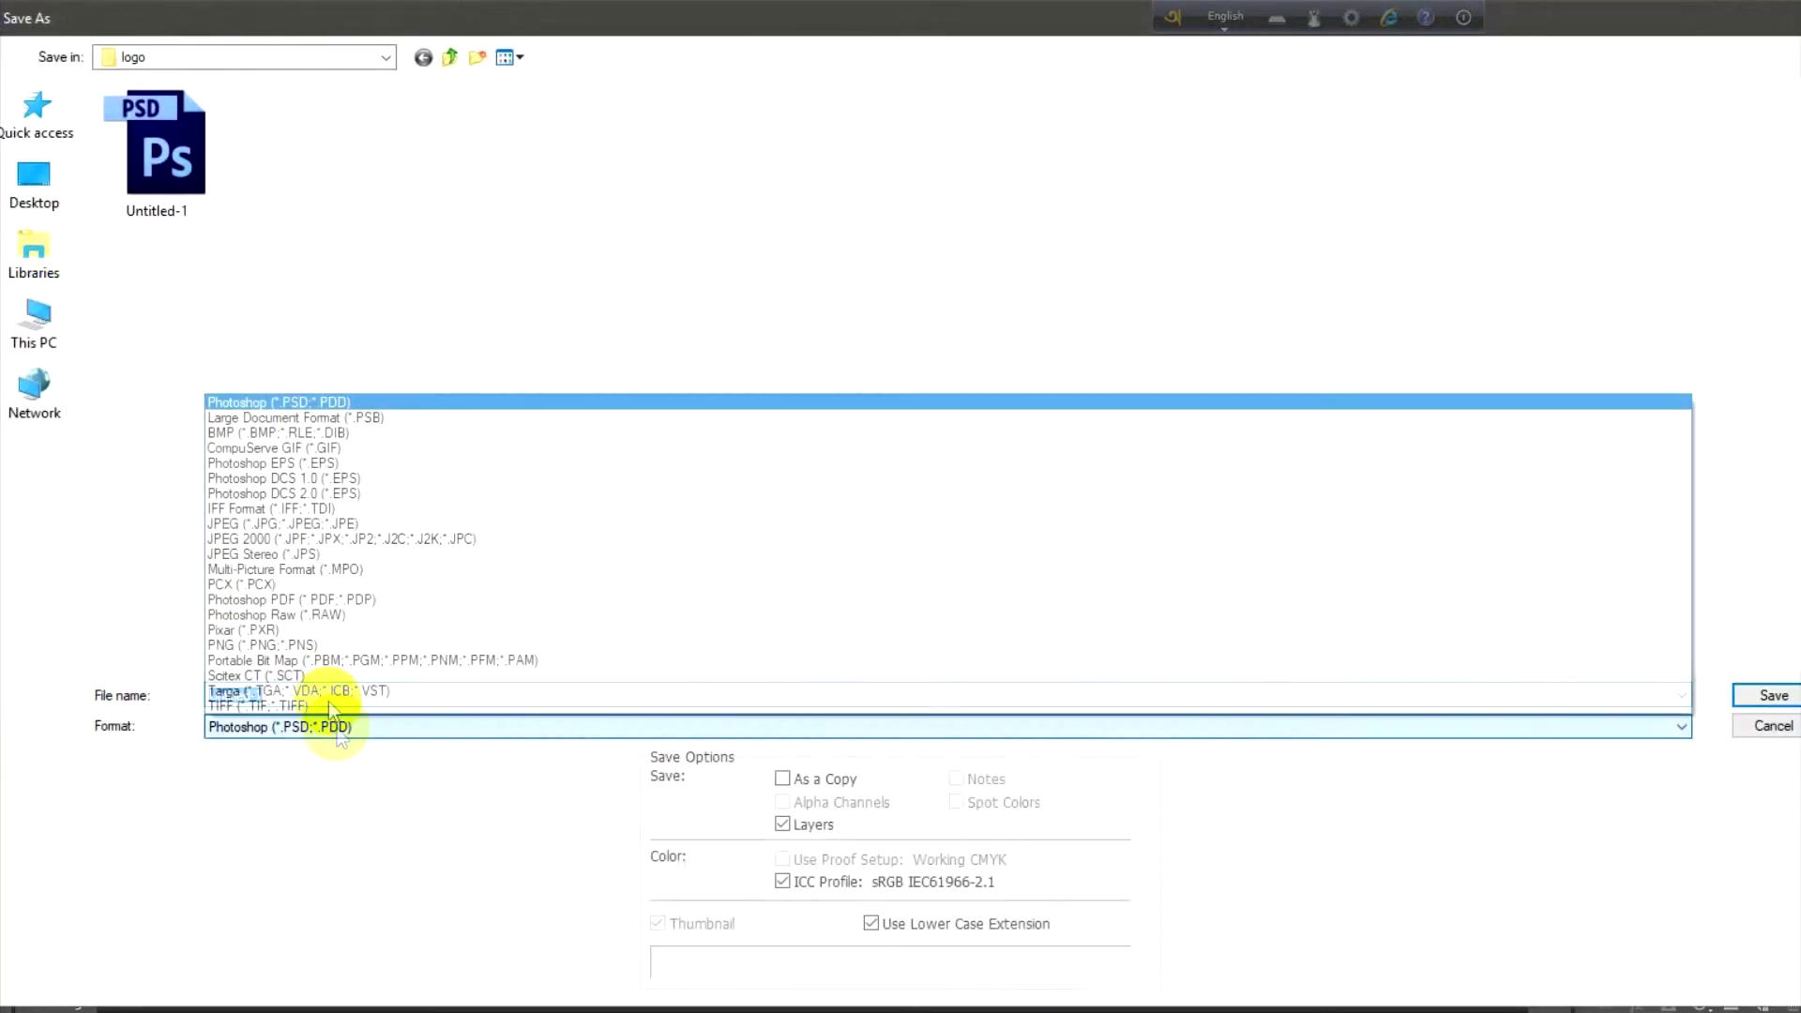
click(319, 647)
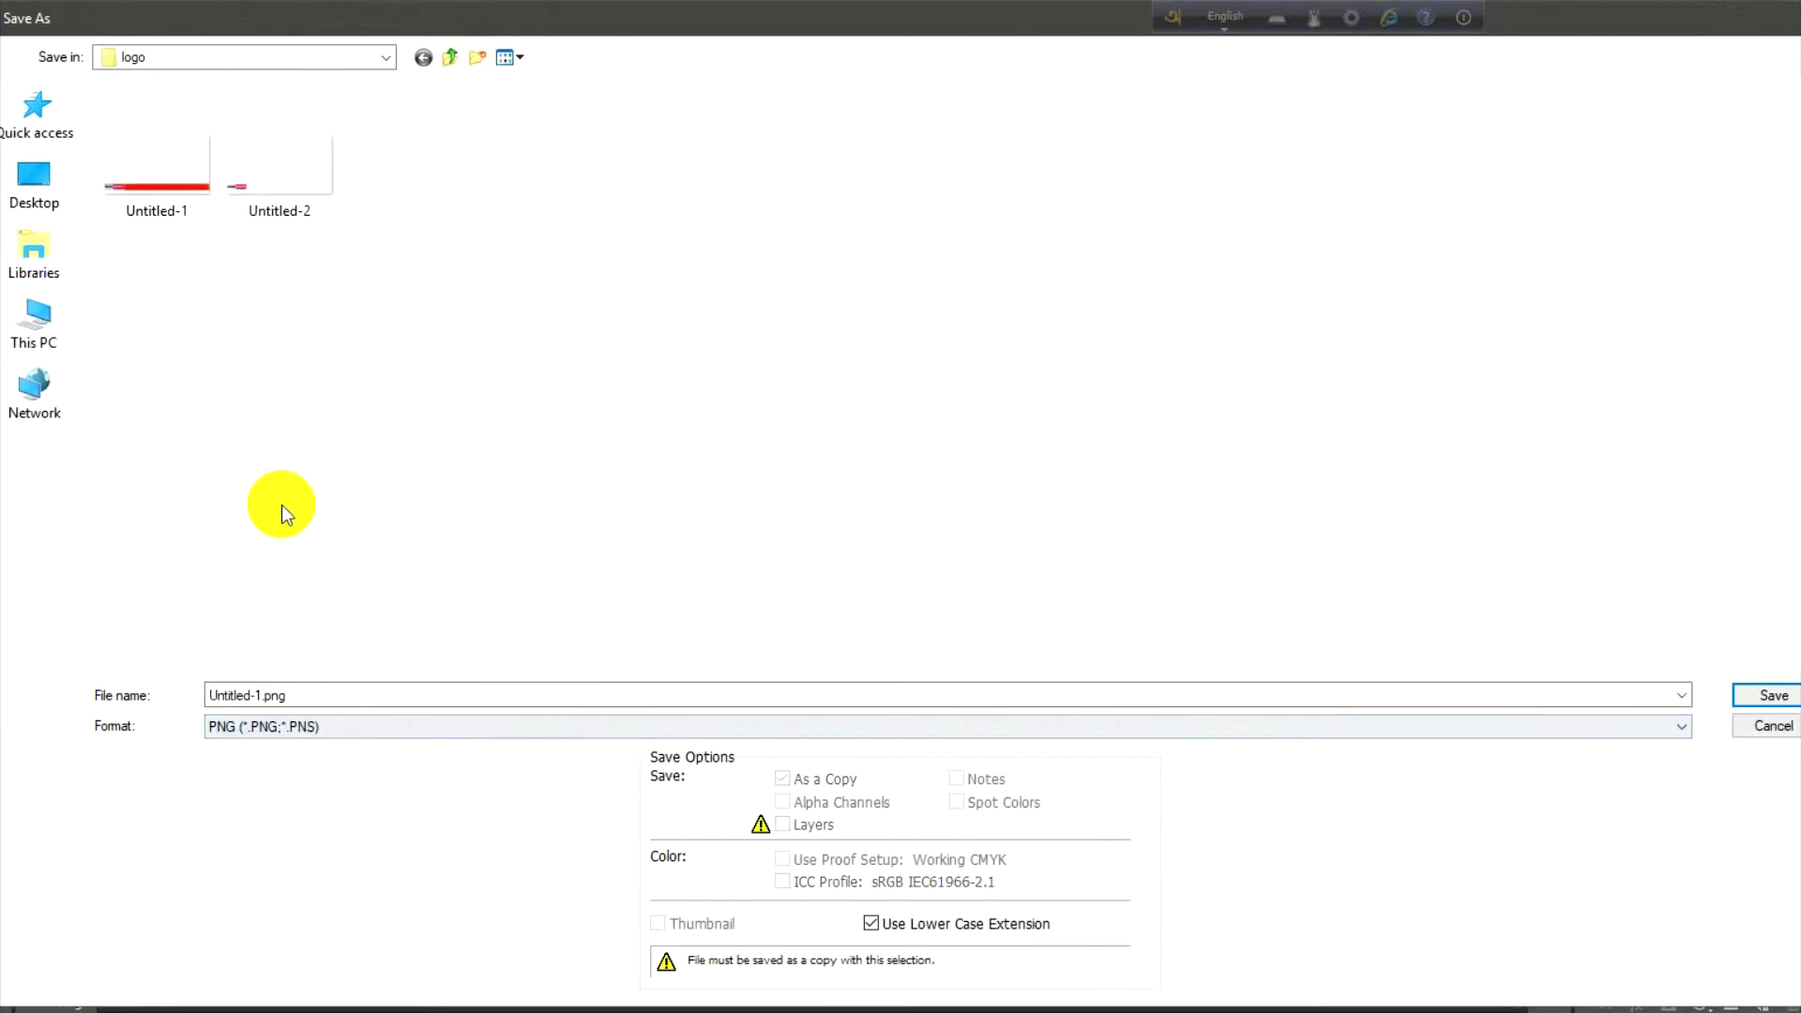
Step: Save it as PNG '1' in the music-video-casestudy folder, accepting the PNG options
key(BackSpace)
key(BackSpace)
key(BackSpace)
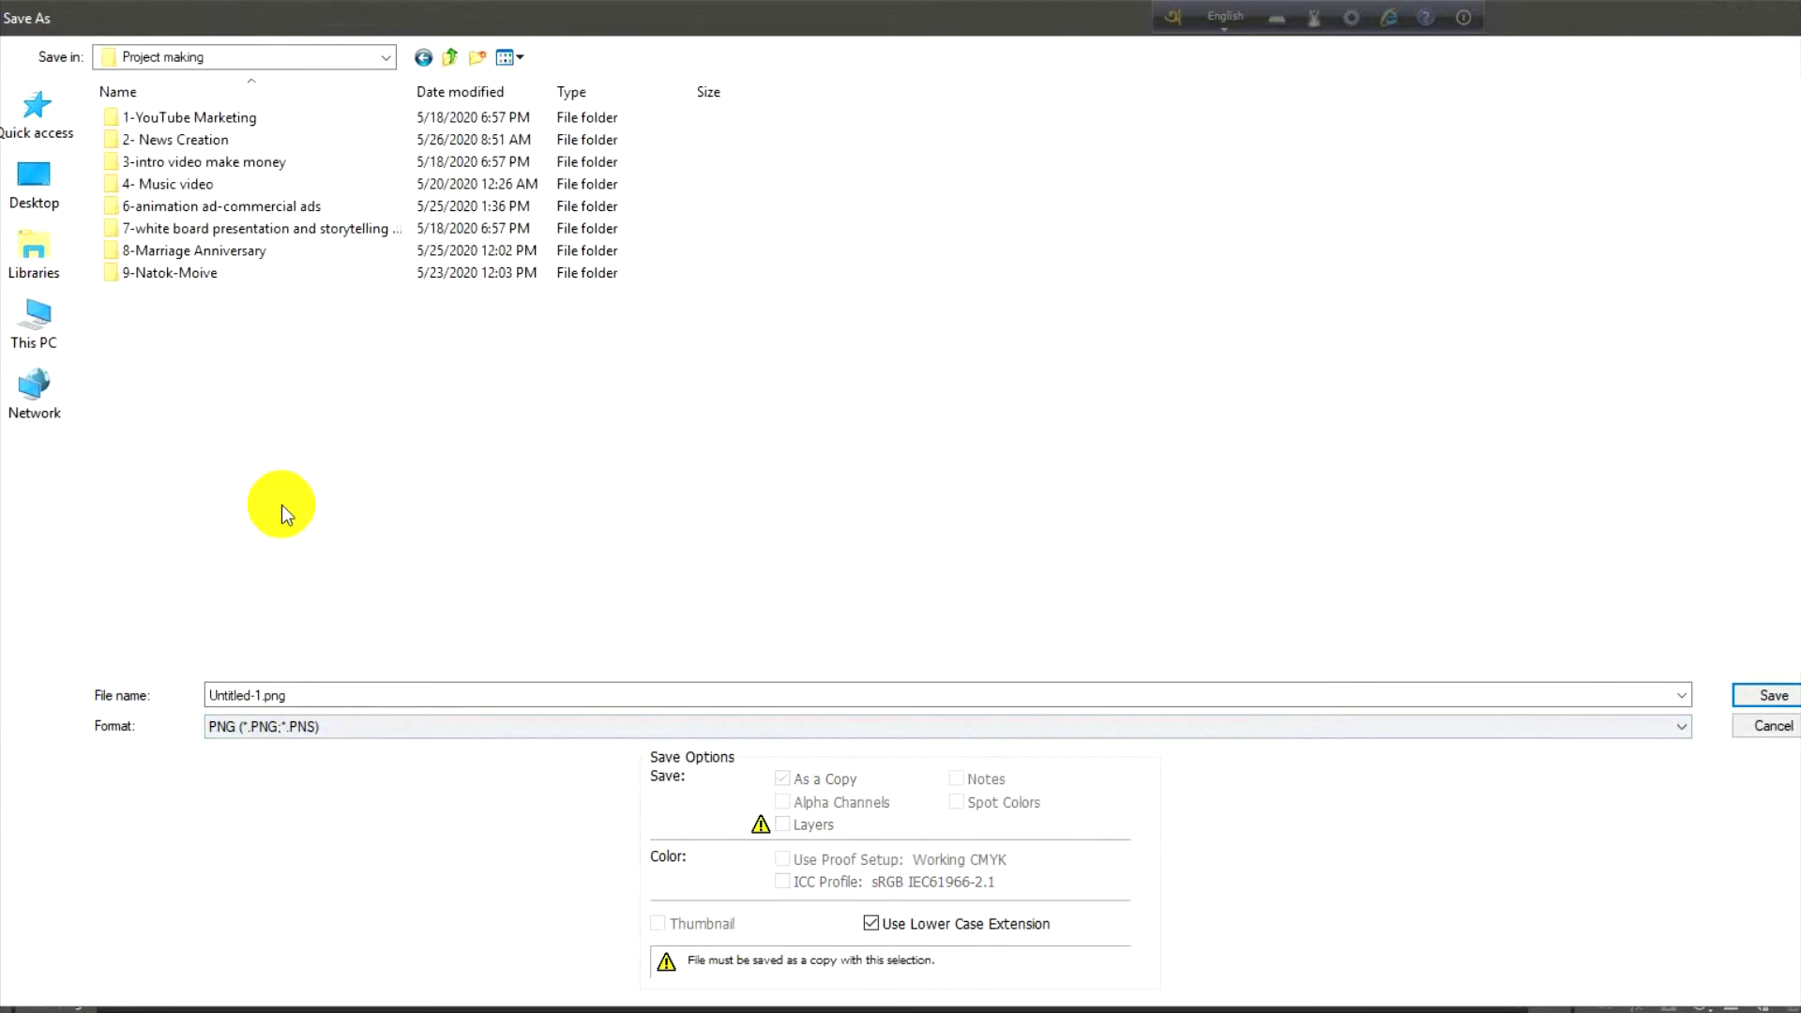
double_click(190, 185)
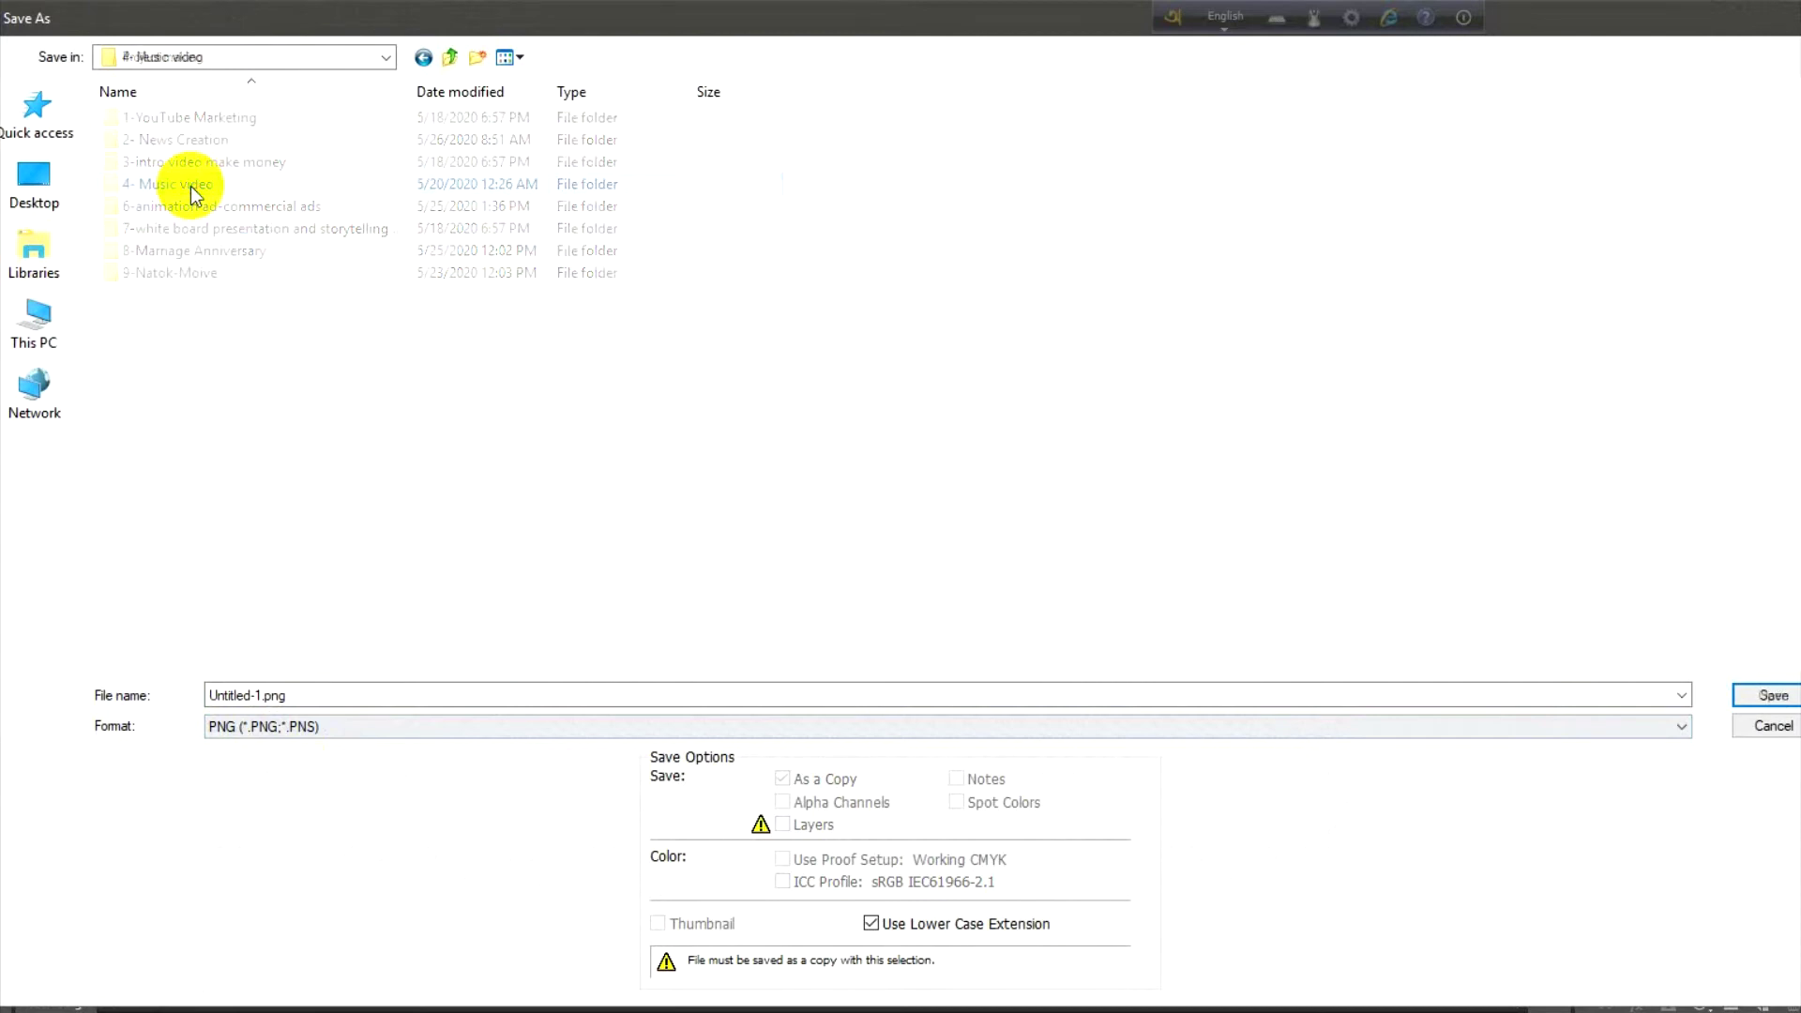
double_click(176, 120)
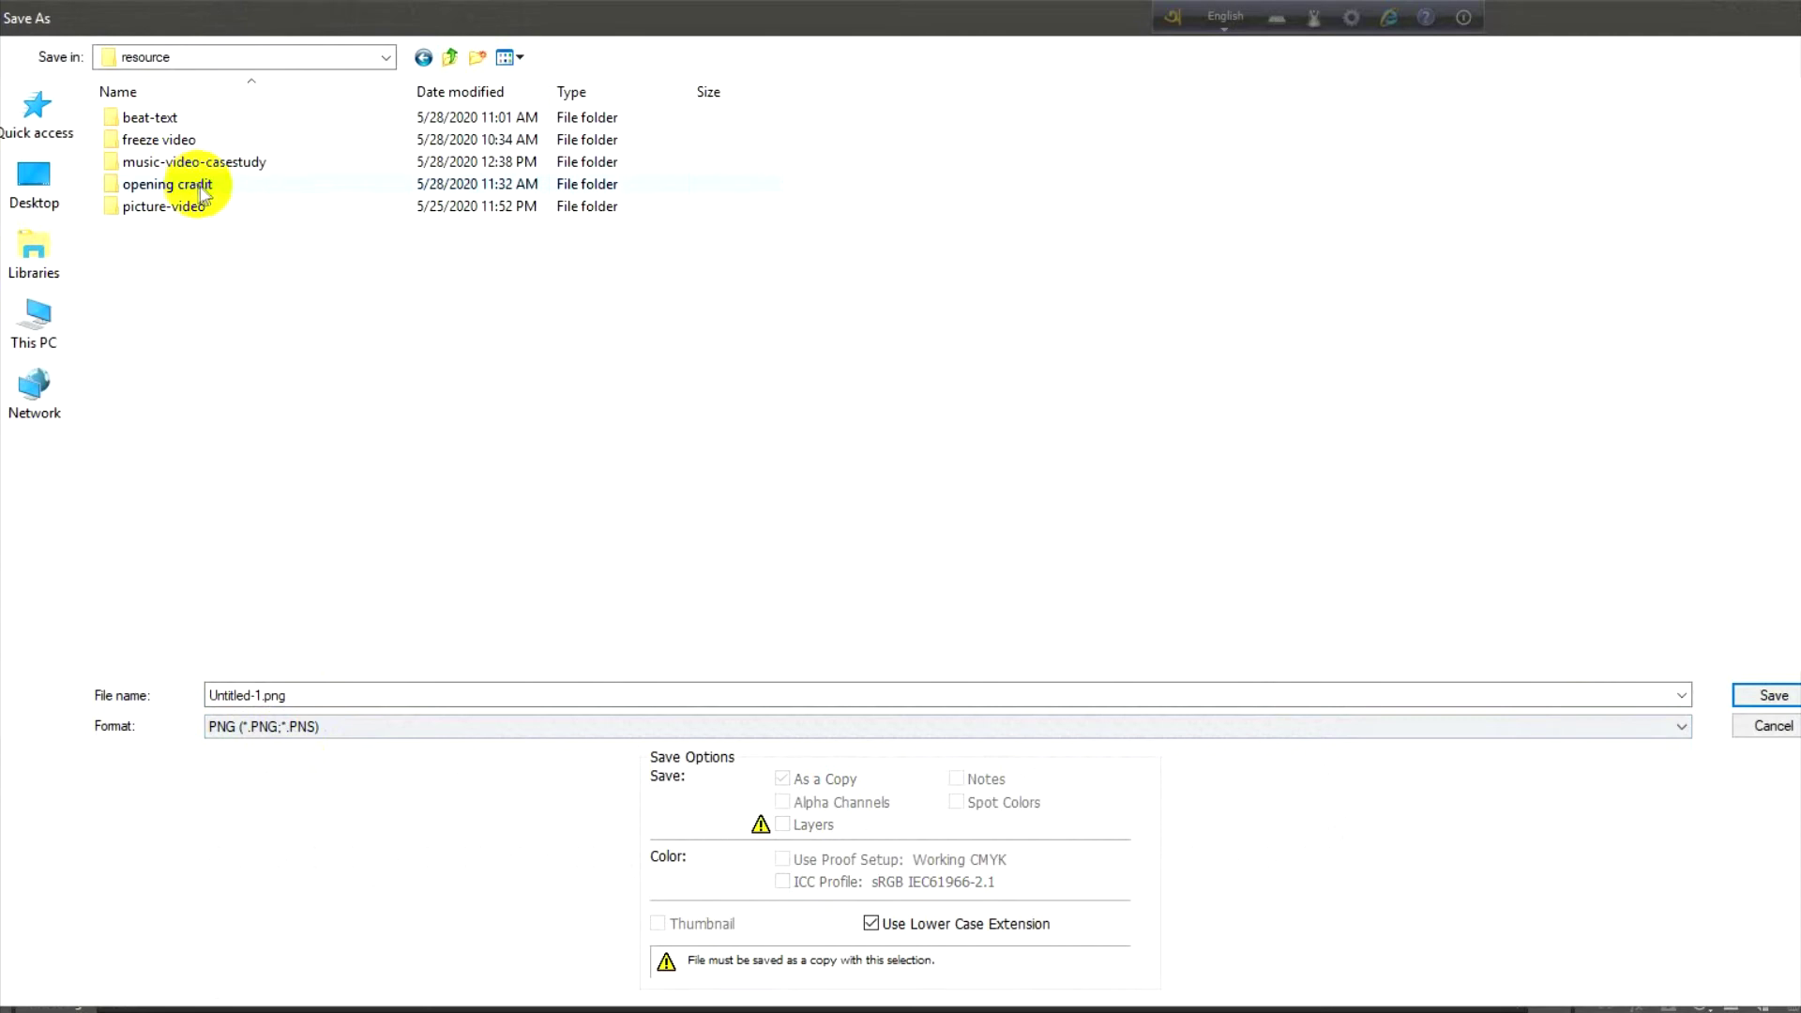
double_click(194, 162)
click(296, 695)
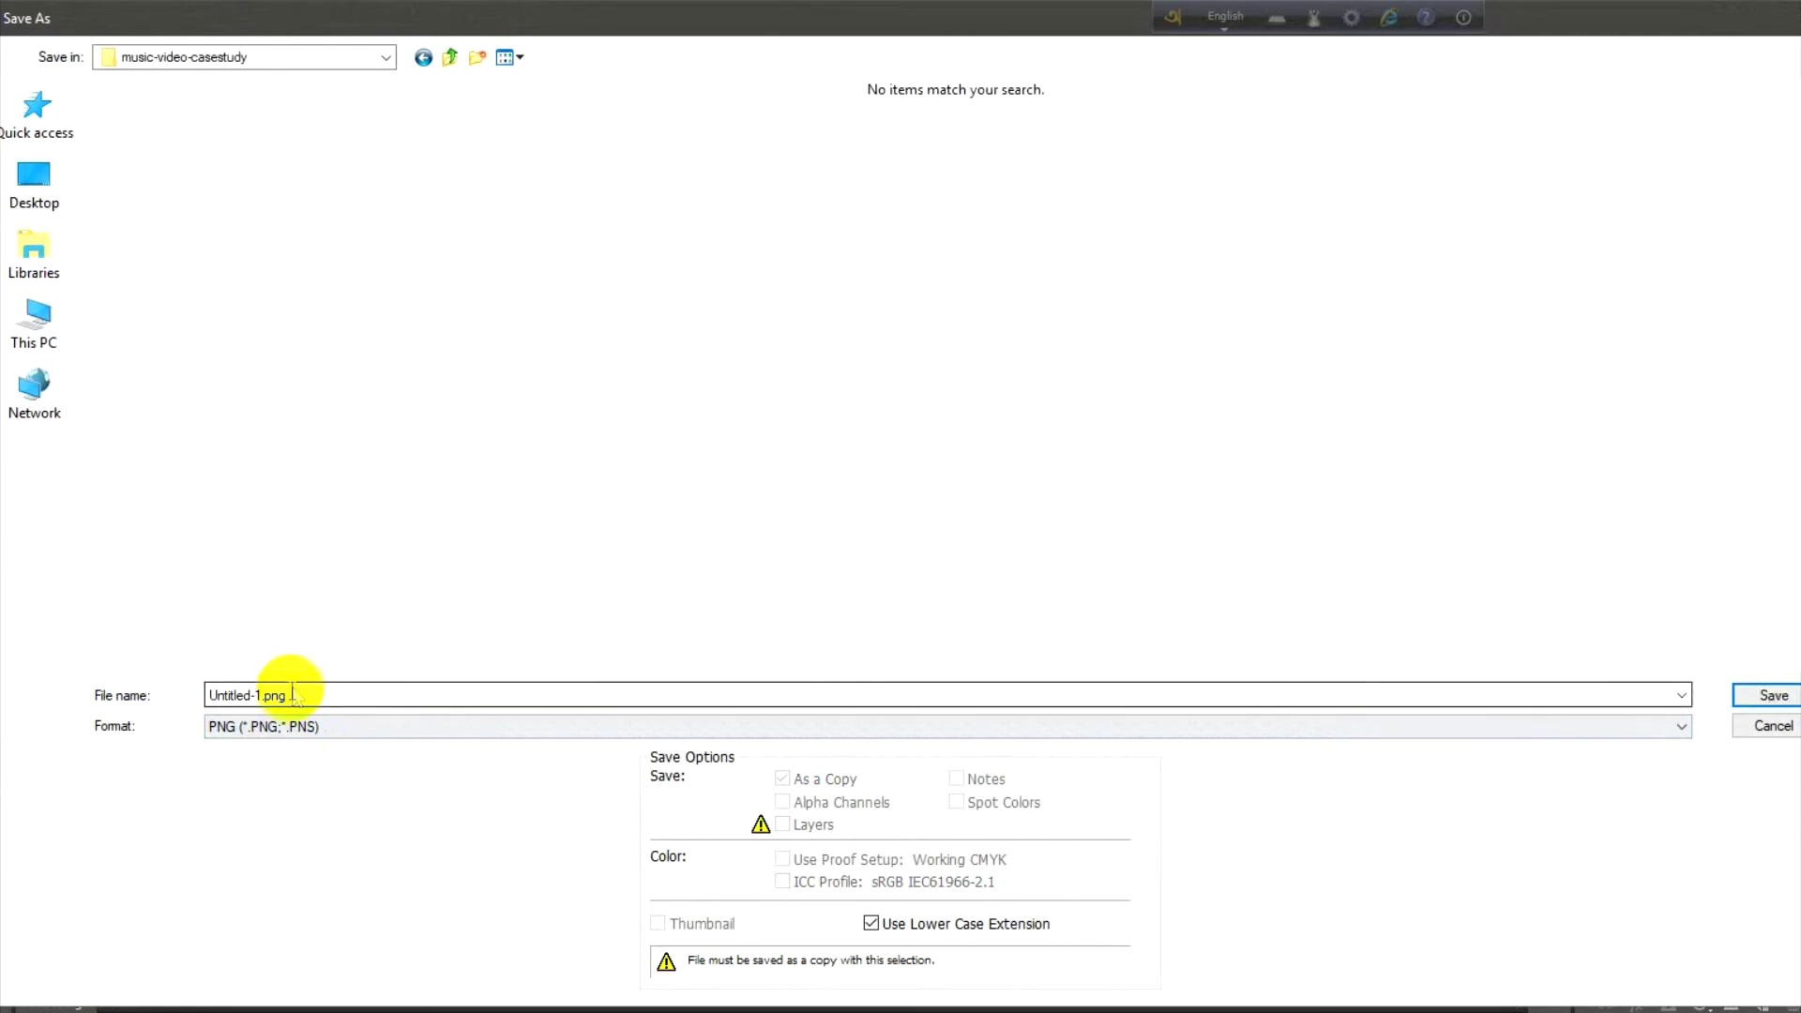
double_click(289, 694)
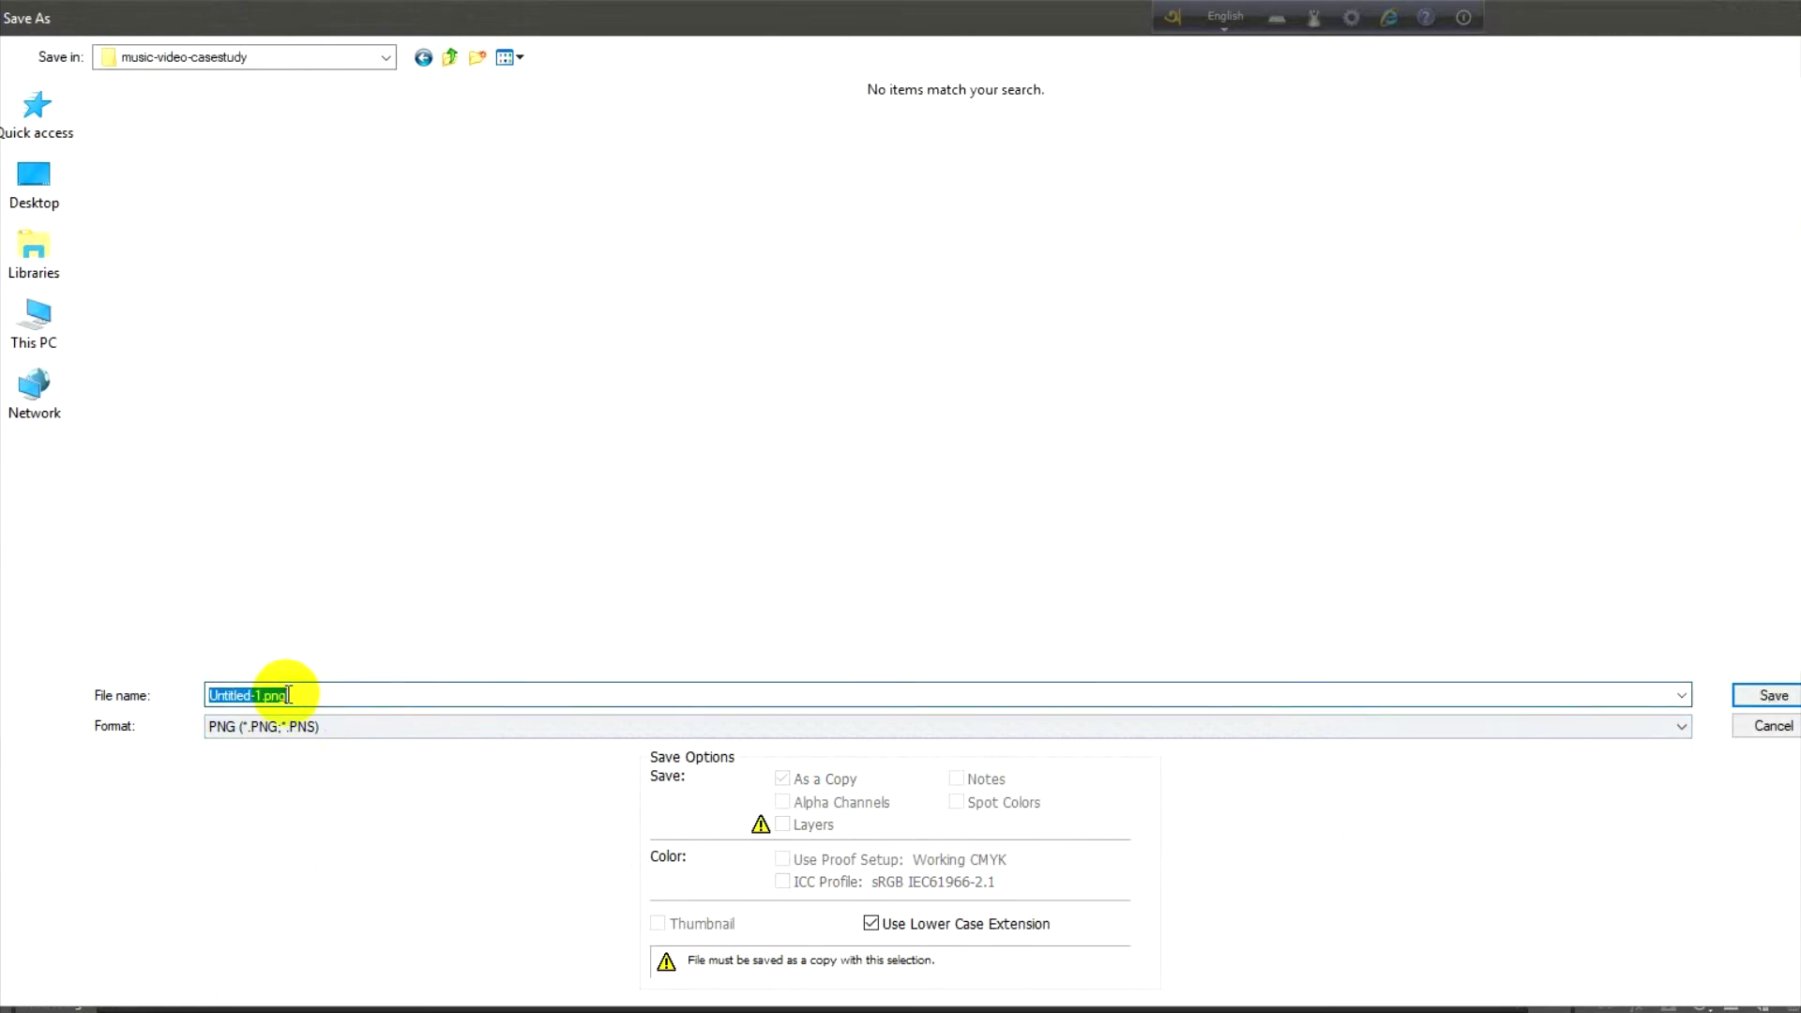
text(1)
click(1763, 696)
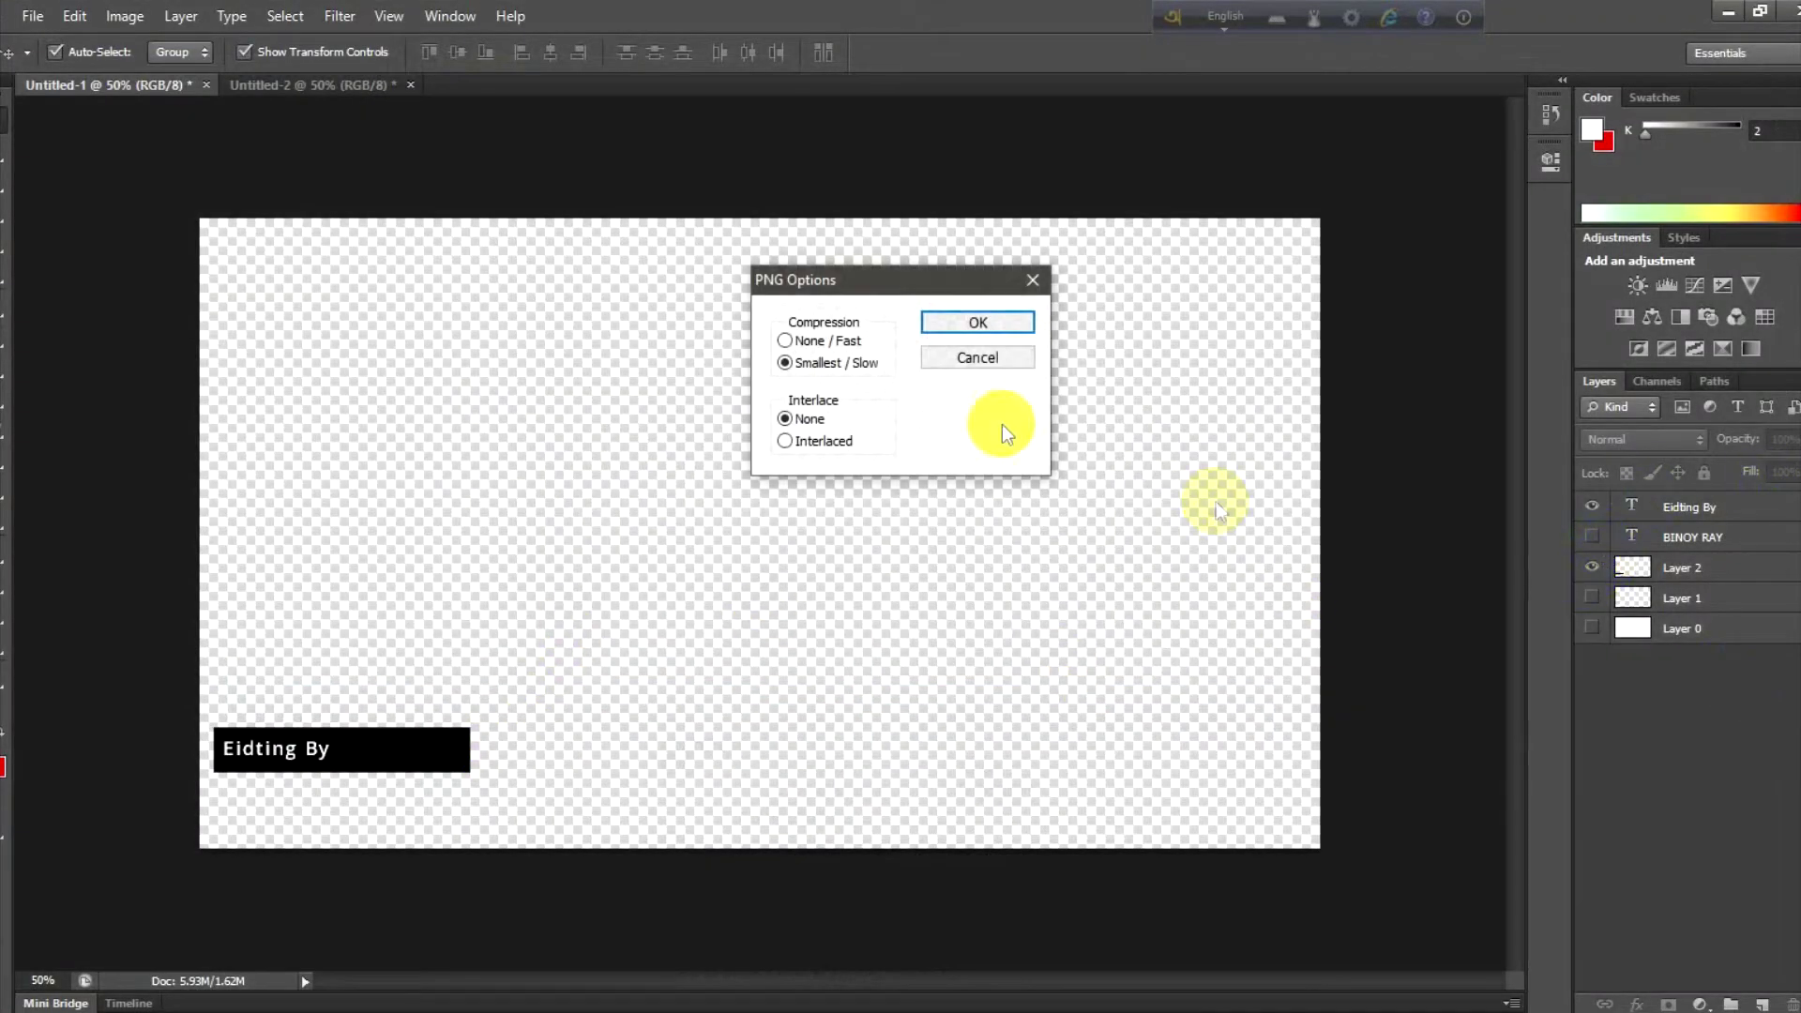
click(987, 319)
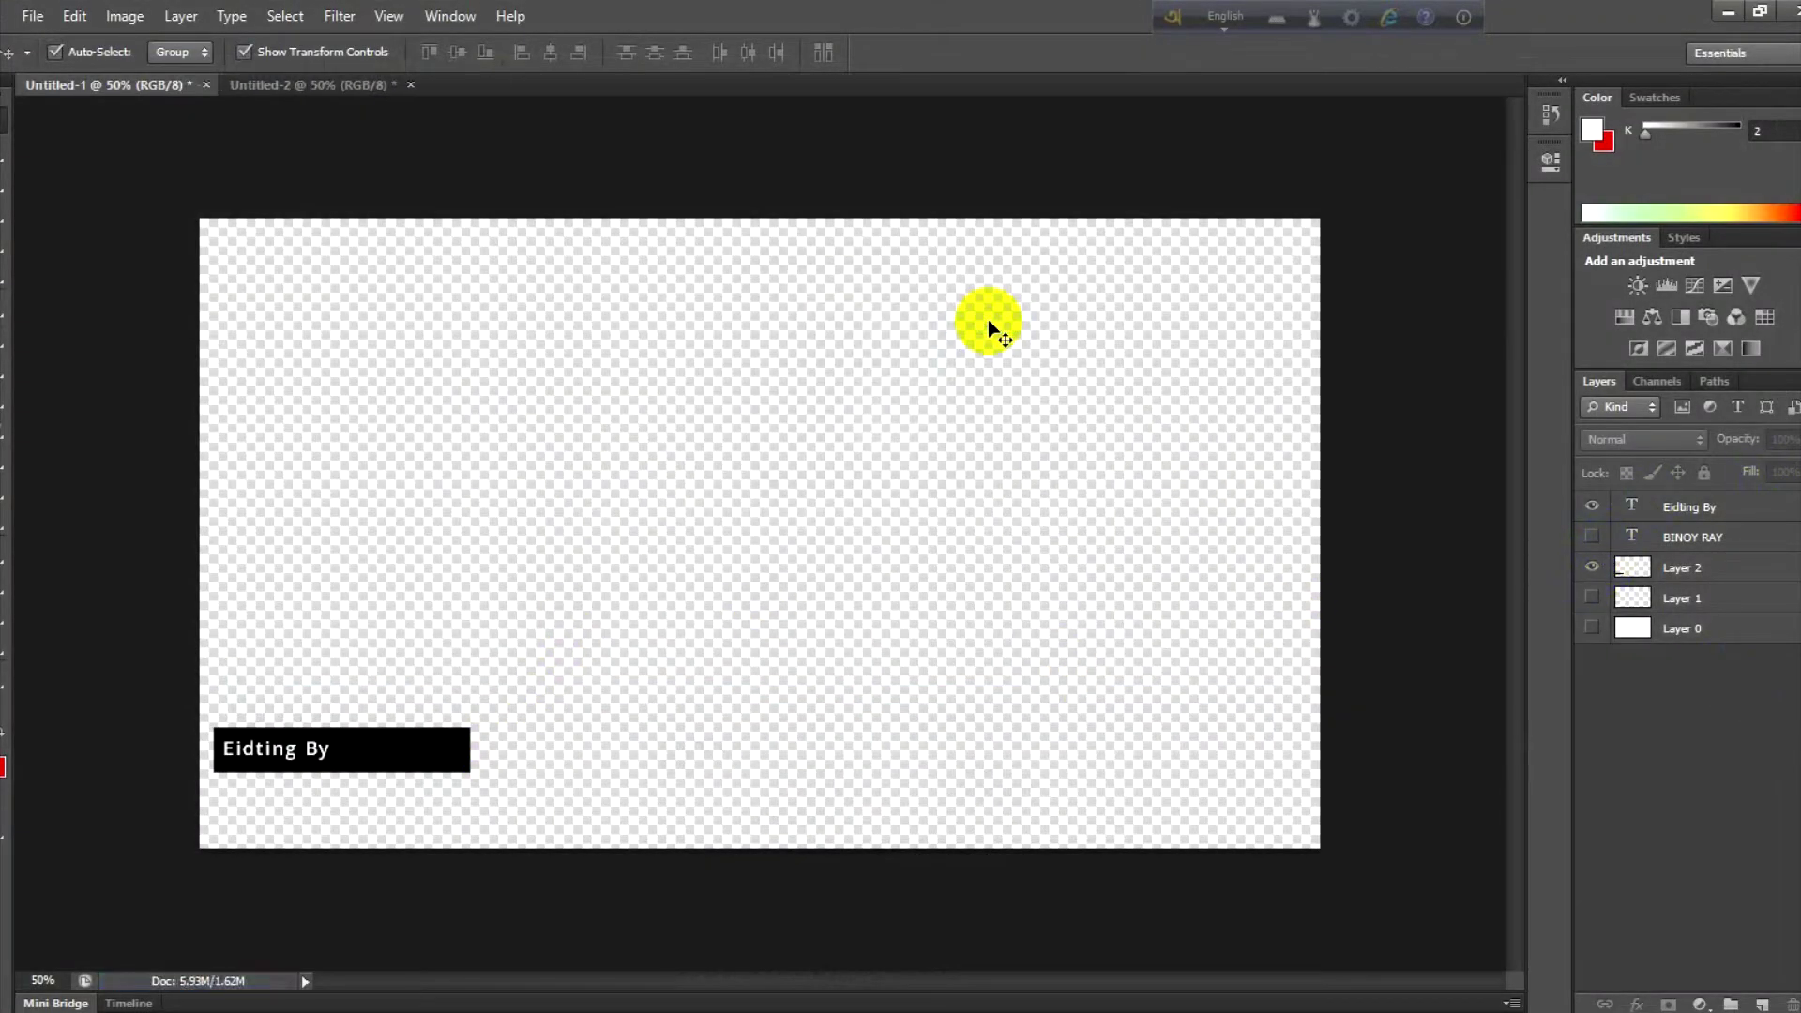
Step: Hide the black bar and show the BINOY RAY text with its white bar
click(1591, 568)
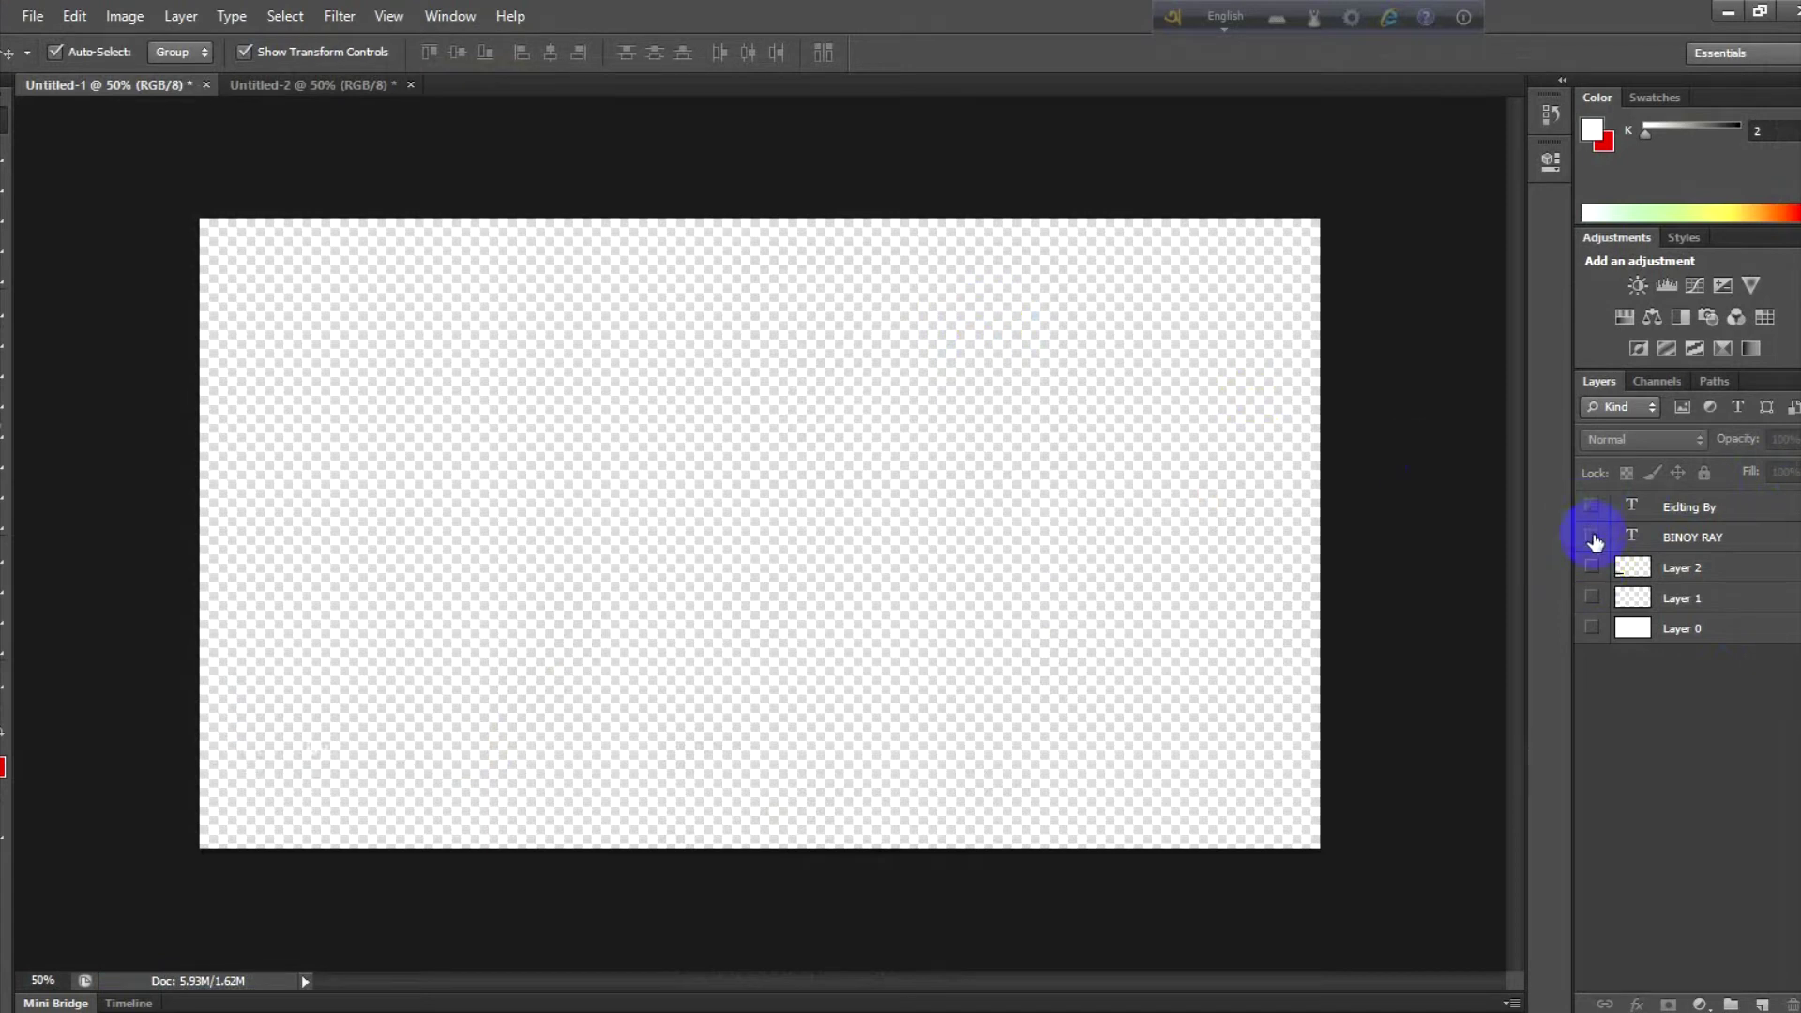
click(1592, 538)
click(1591, 598)
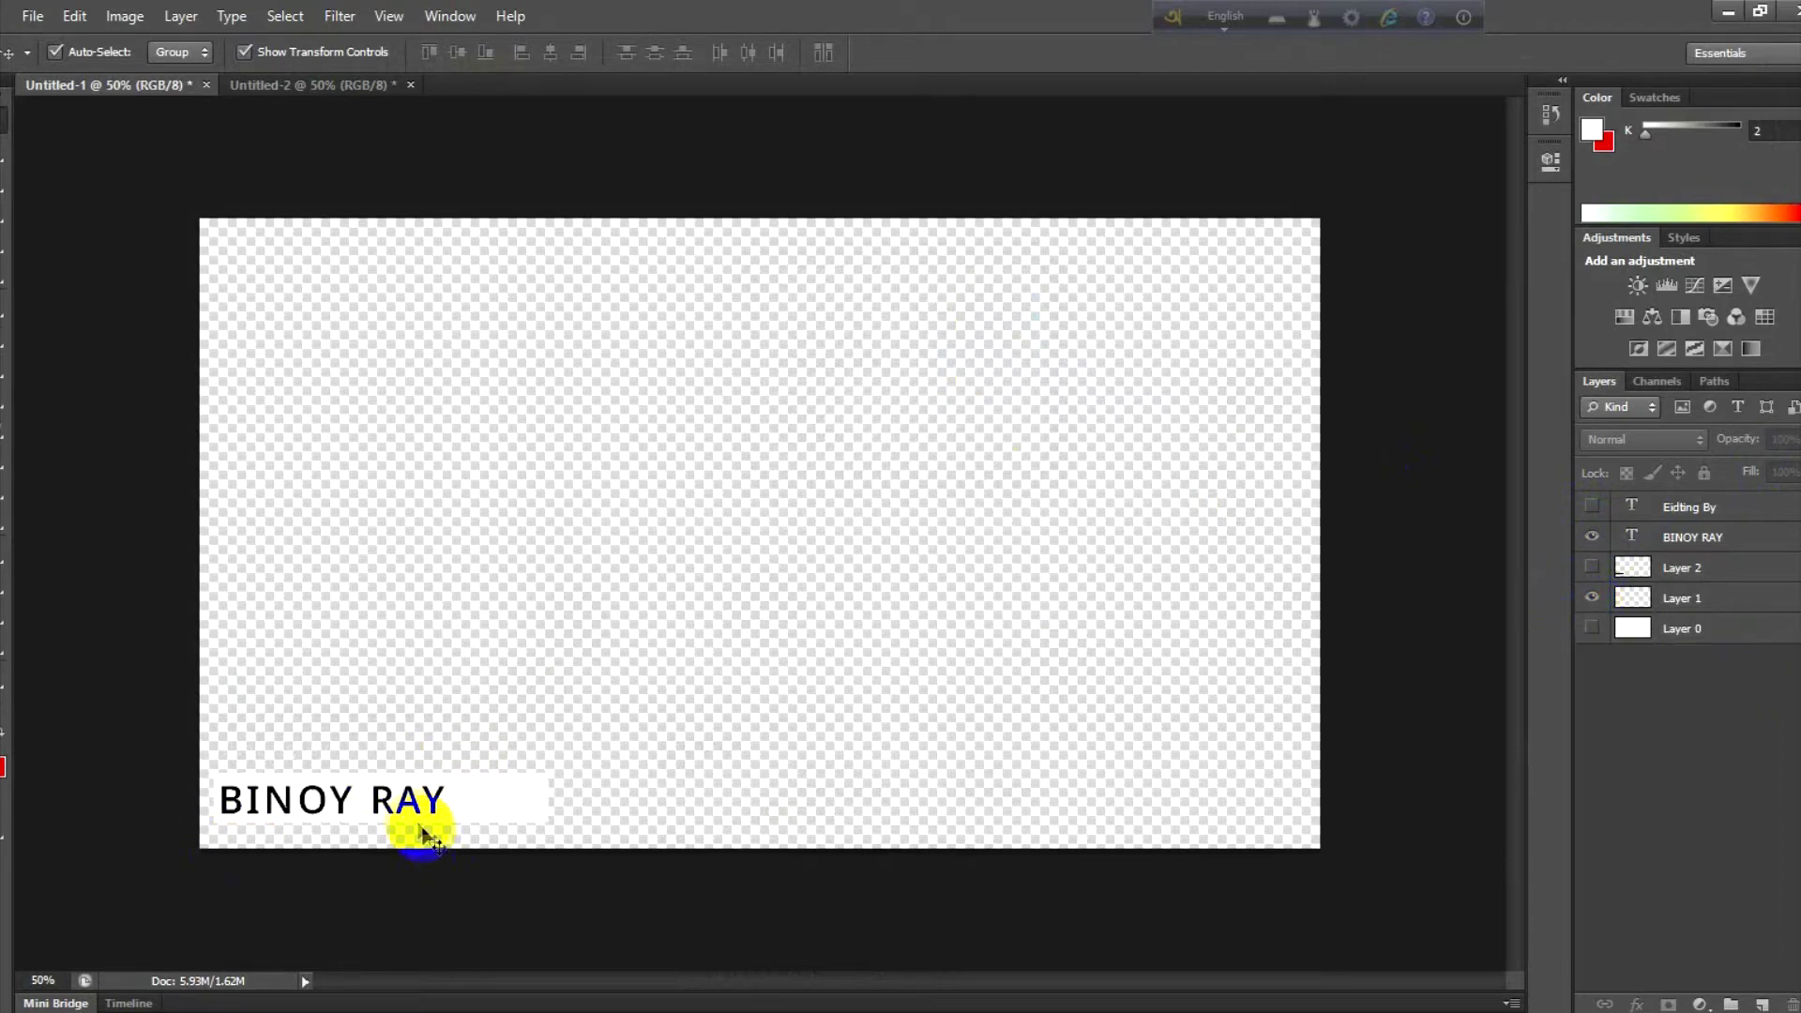
Step: Save this version as PNG '2' with the default PNG options, then minimize Photoshop
click(31, 16)
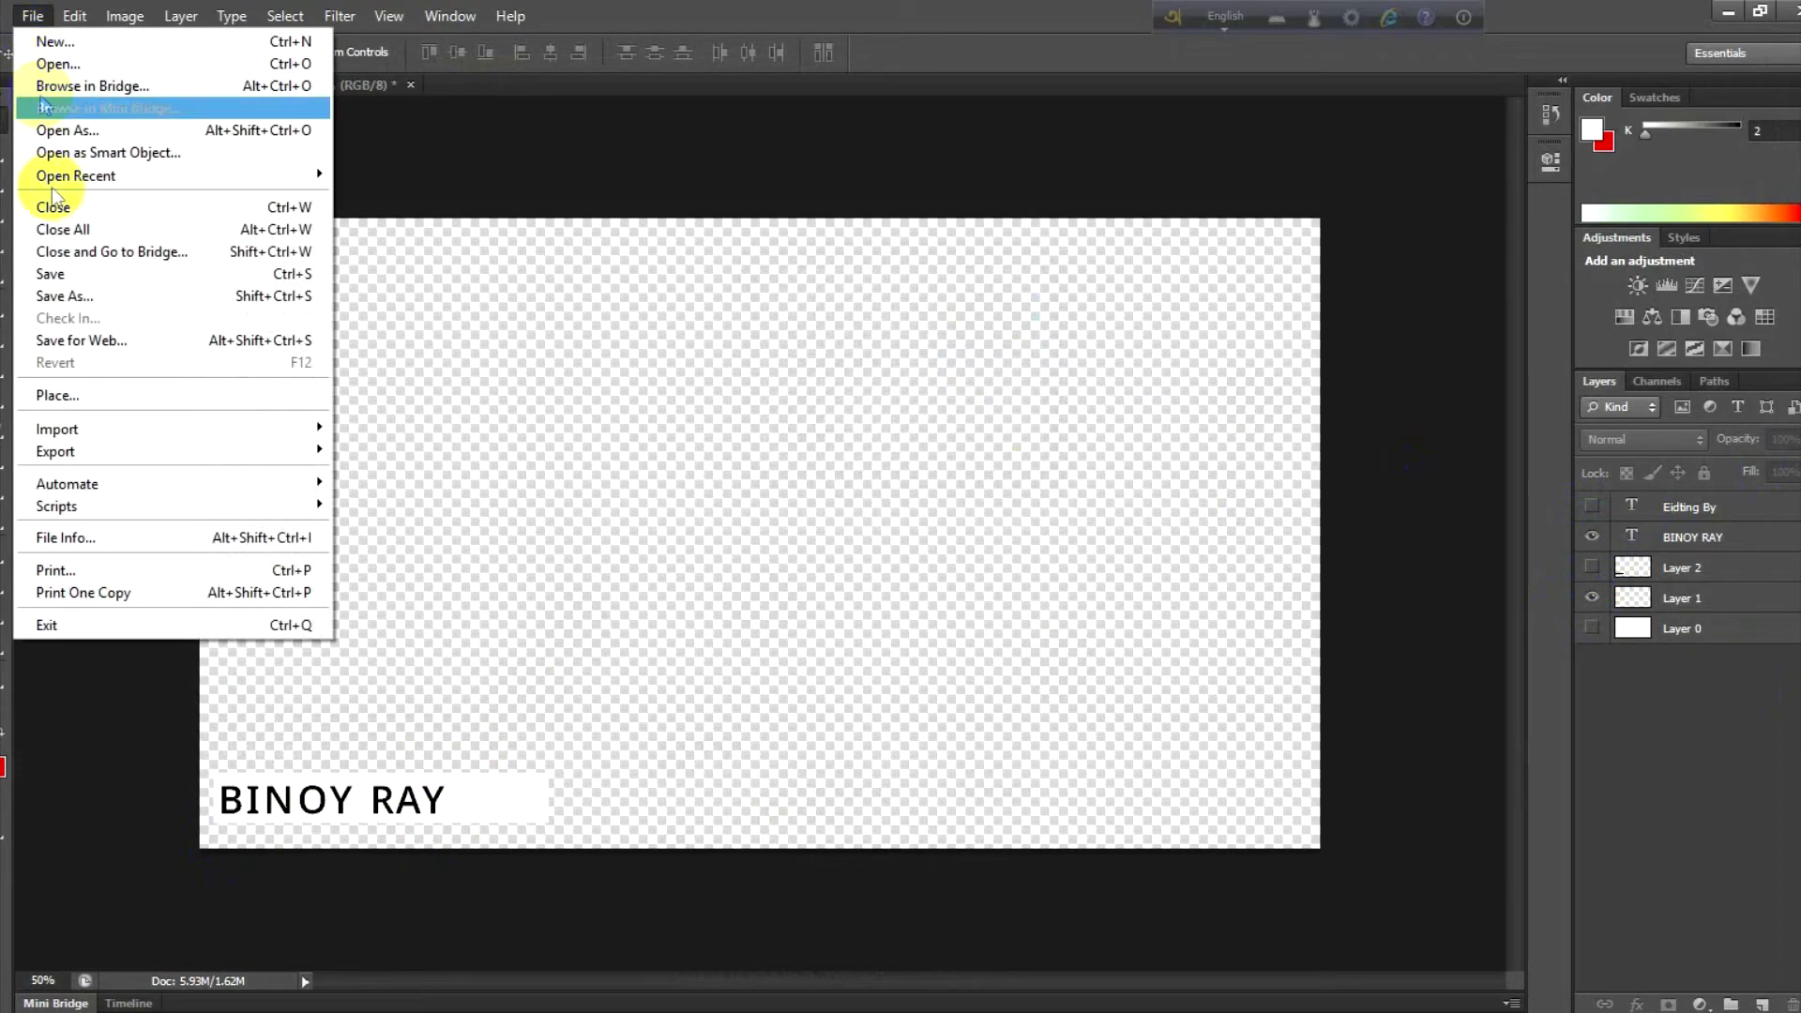
click(90, 297)
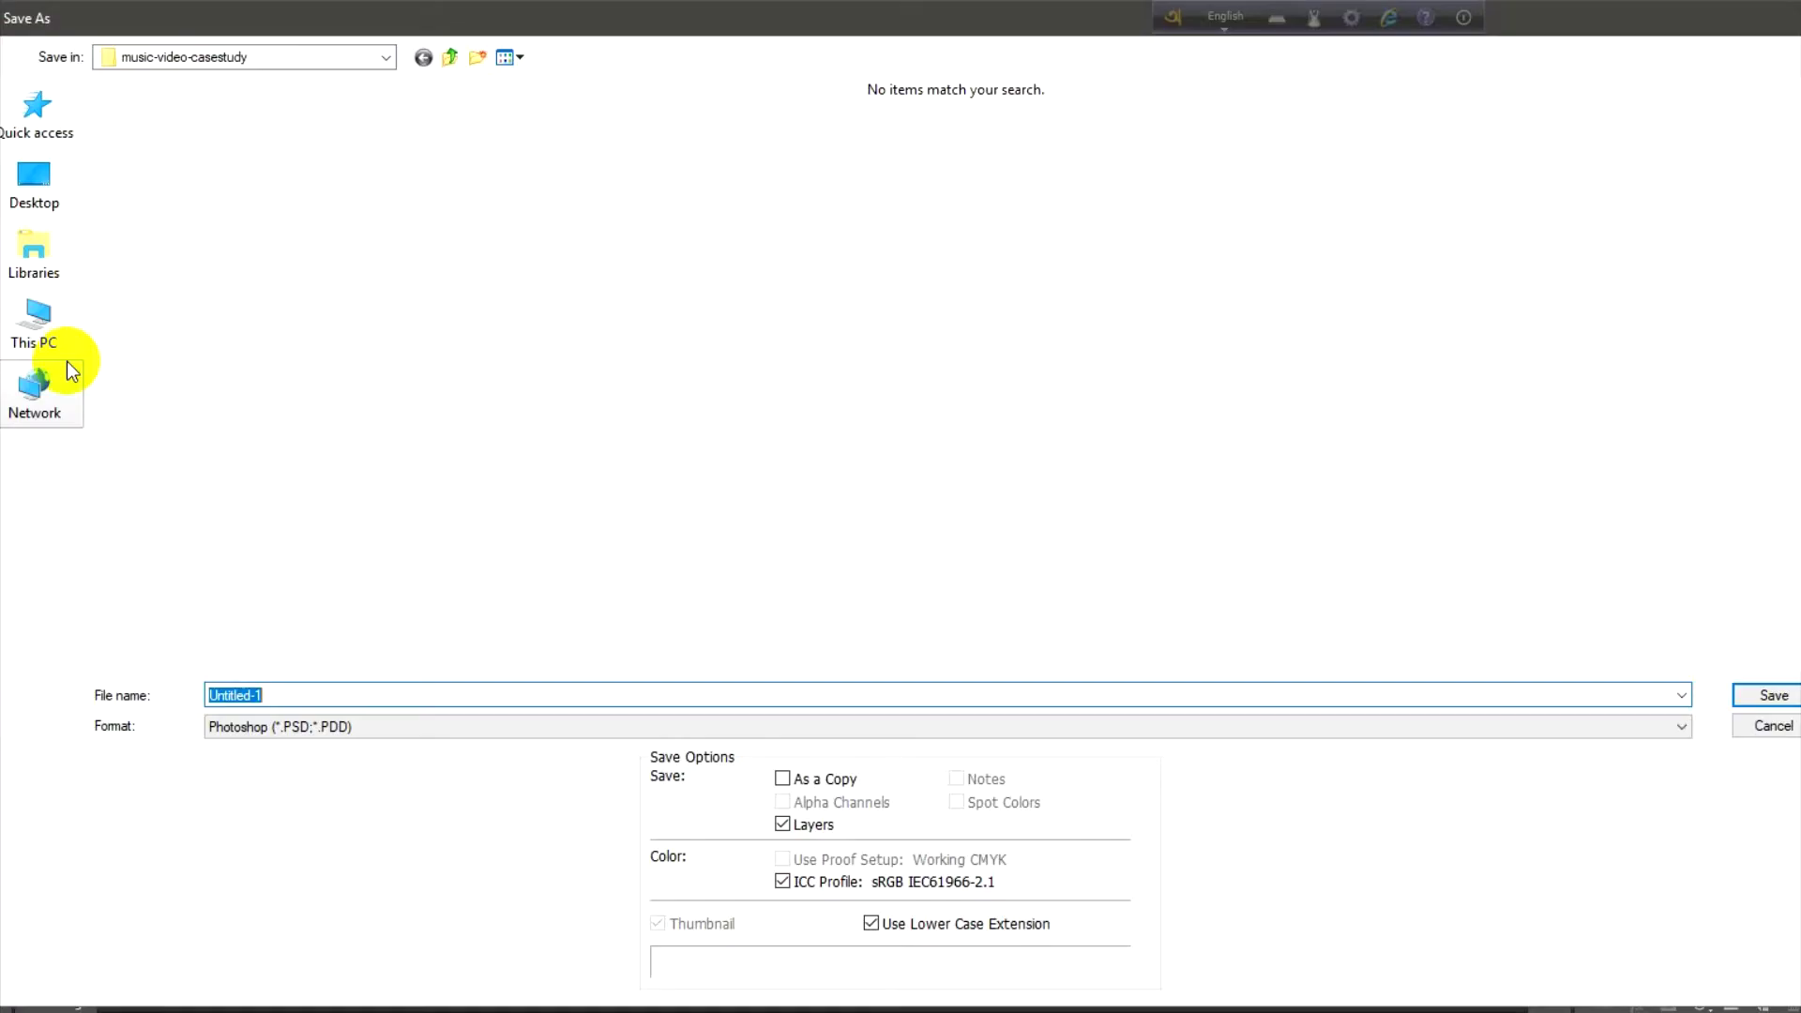
click(352, 726)
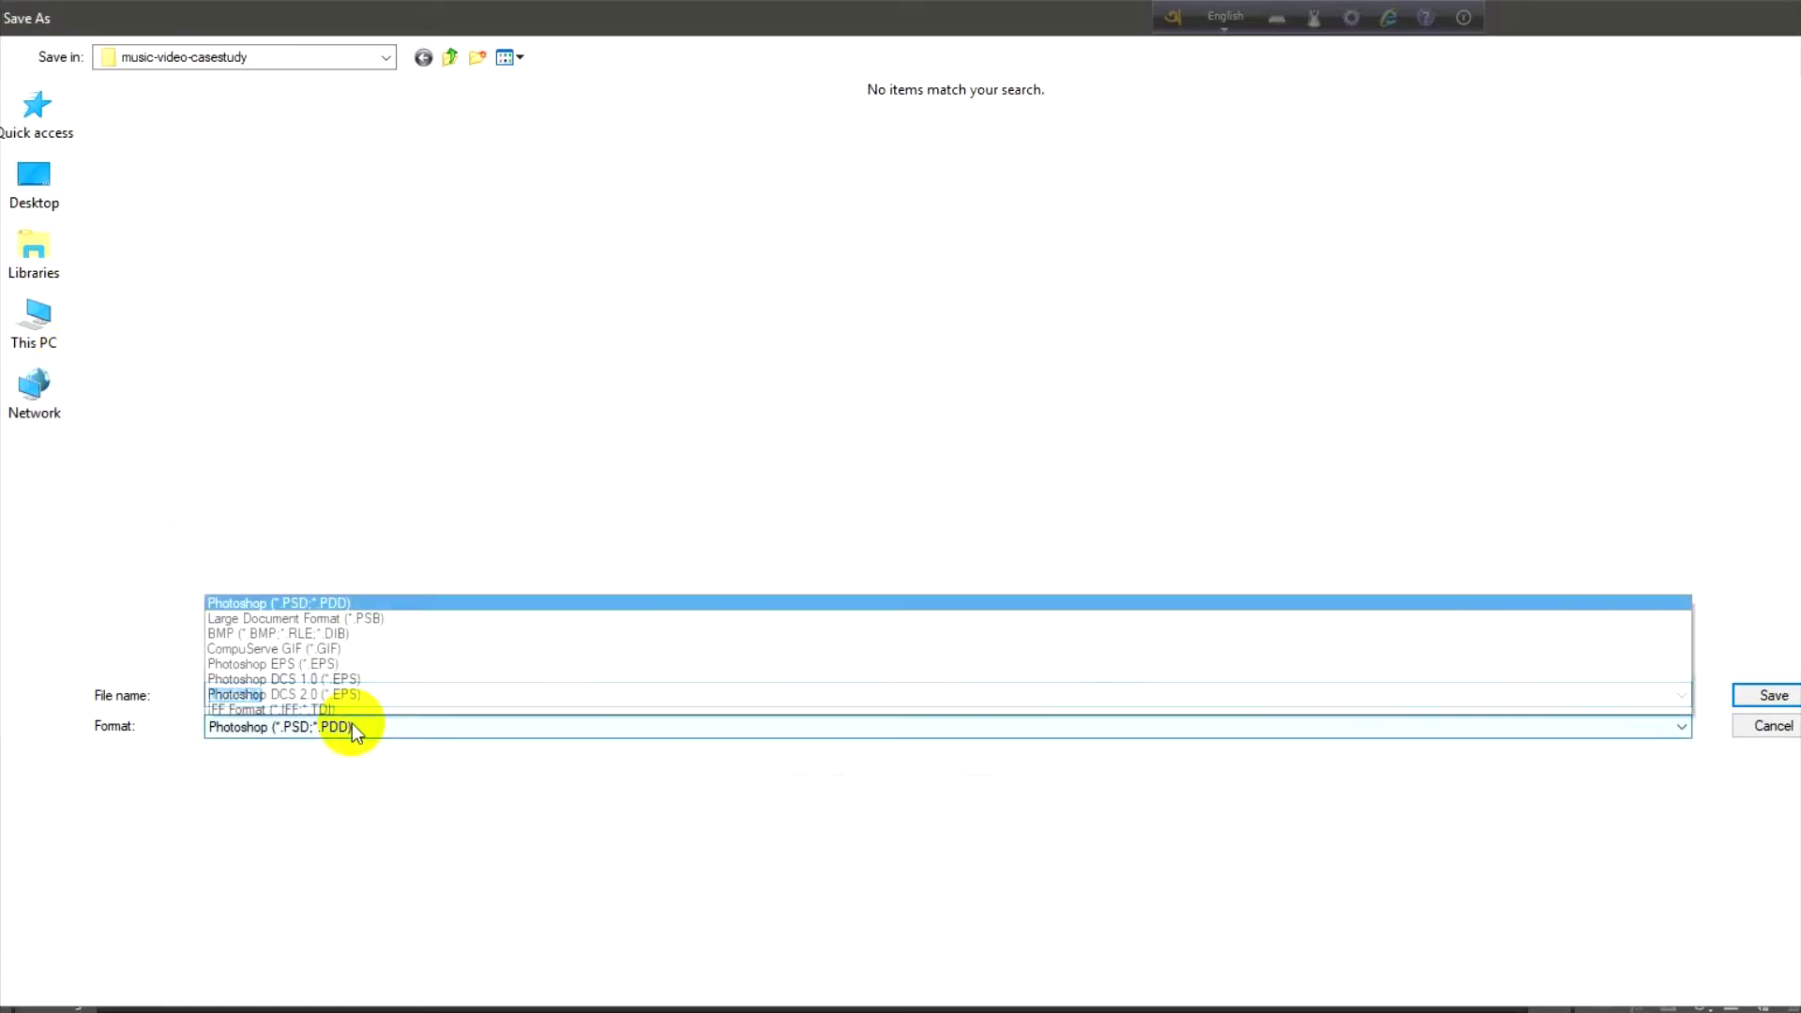
click(281, 644)
click(286, 694)
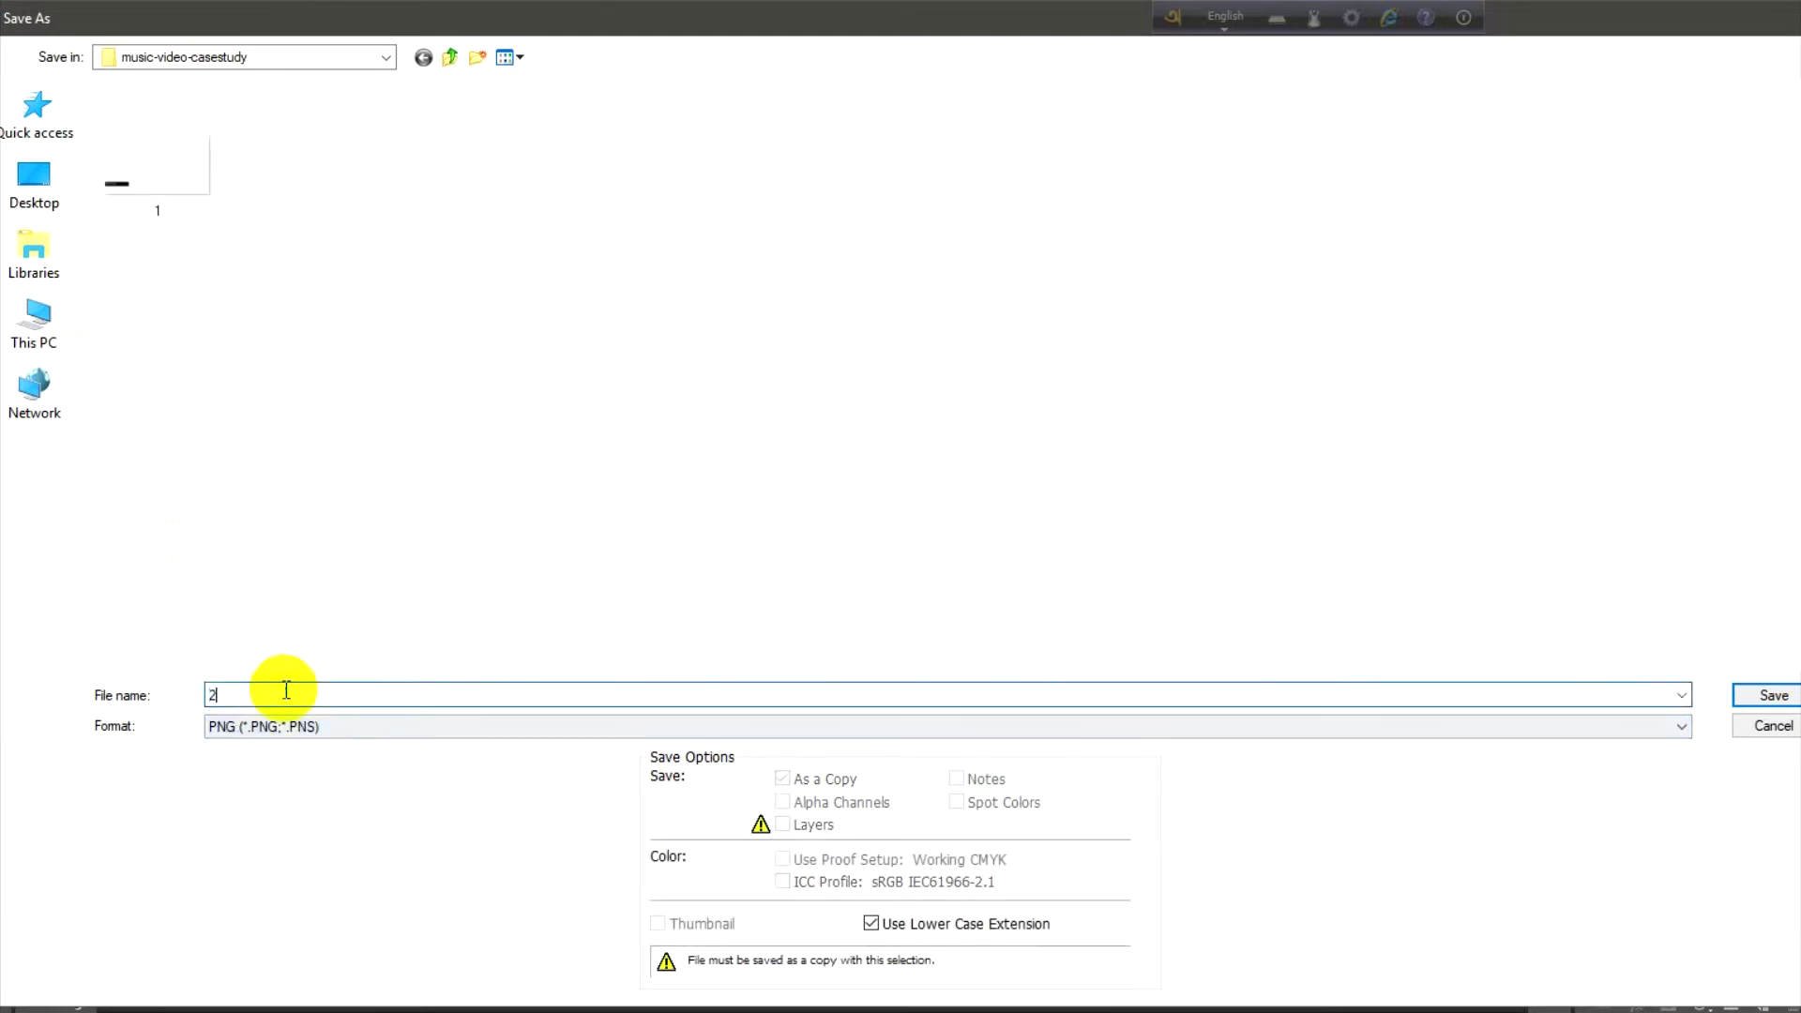
key(Return)
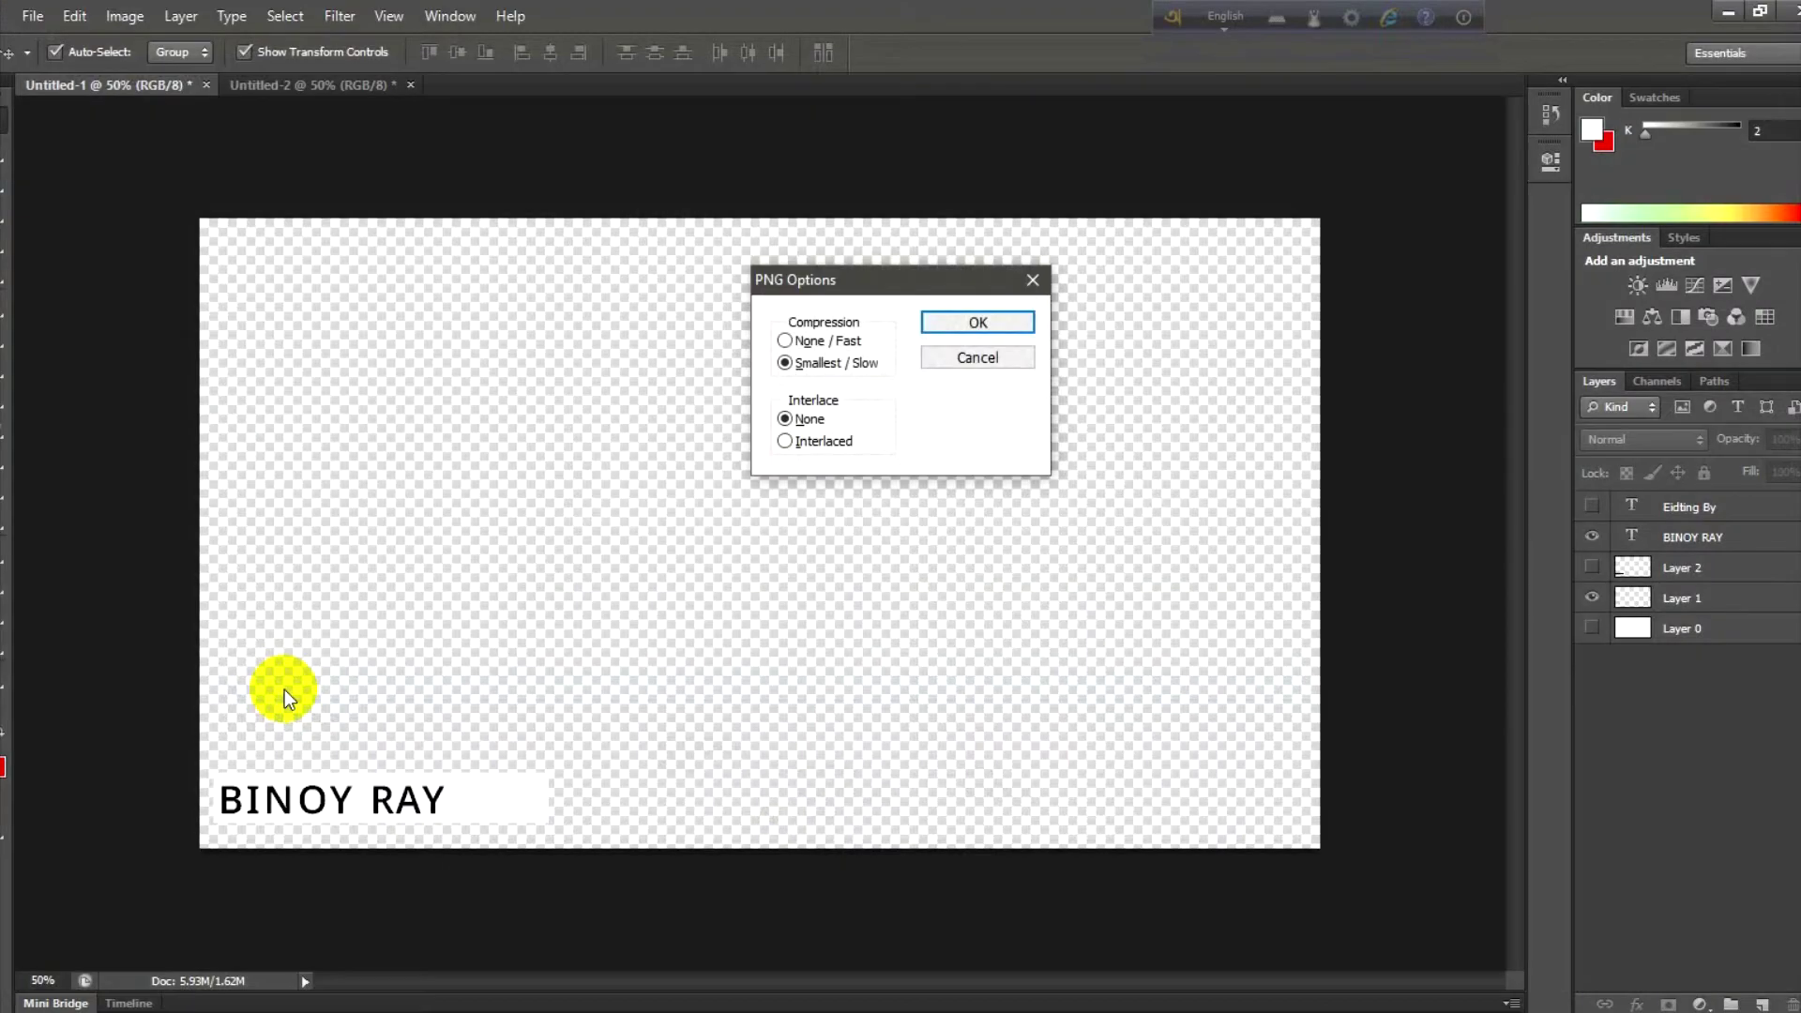
click(997, 321)
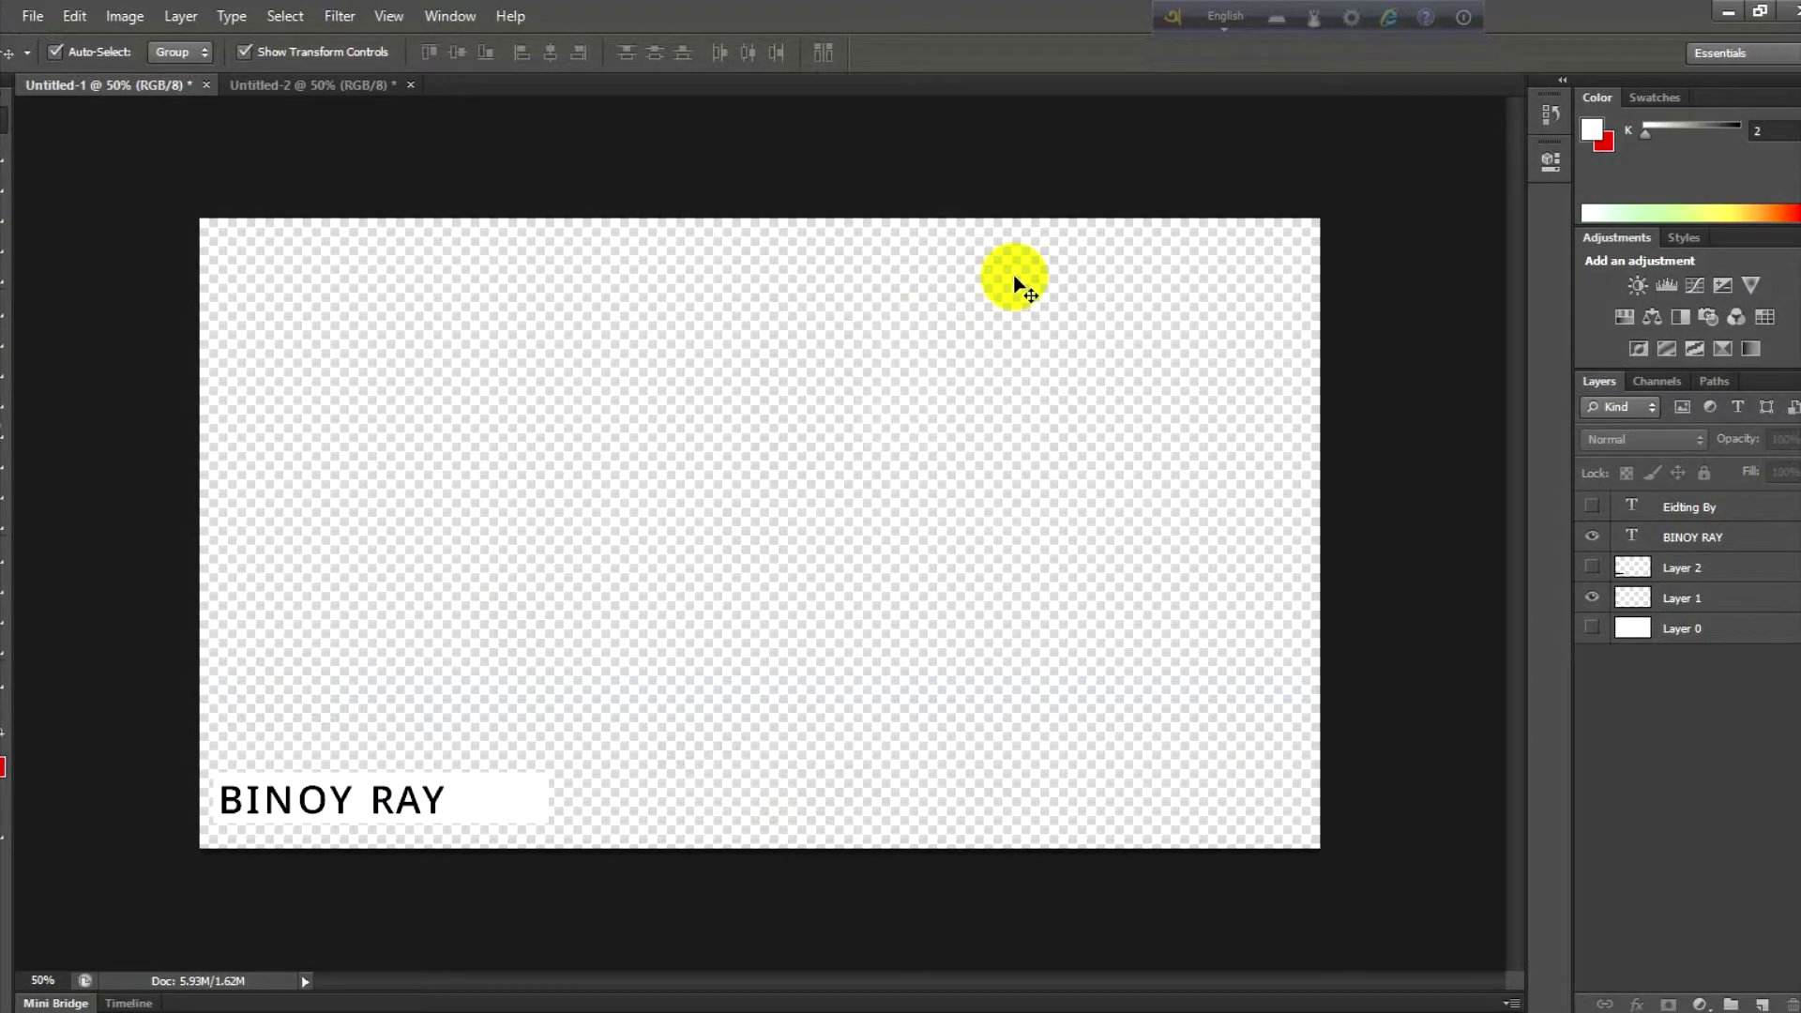
click(1731, 13)
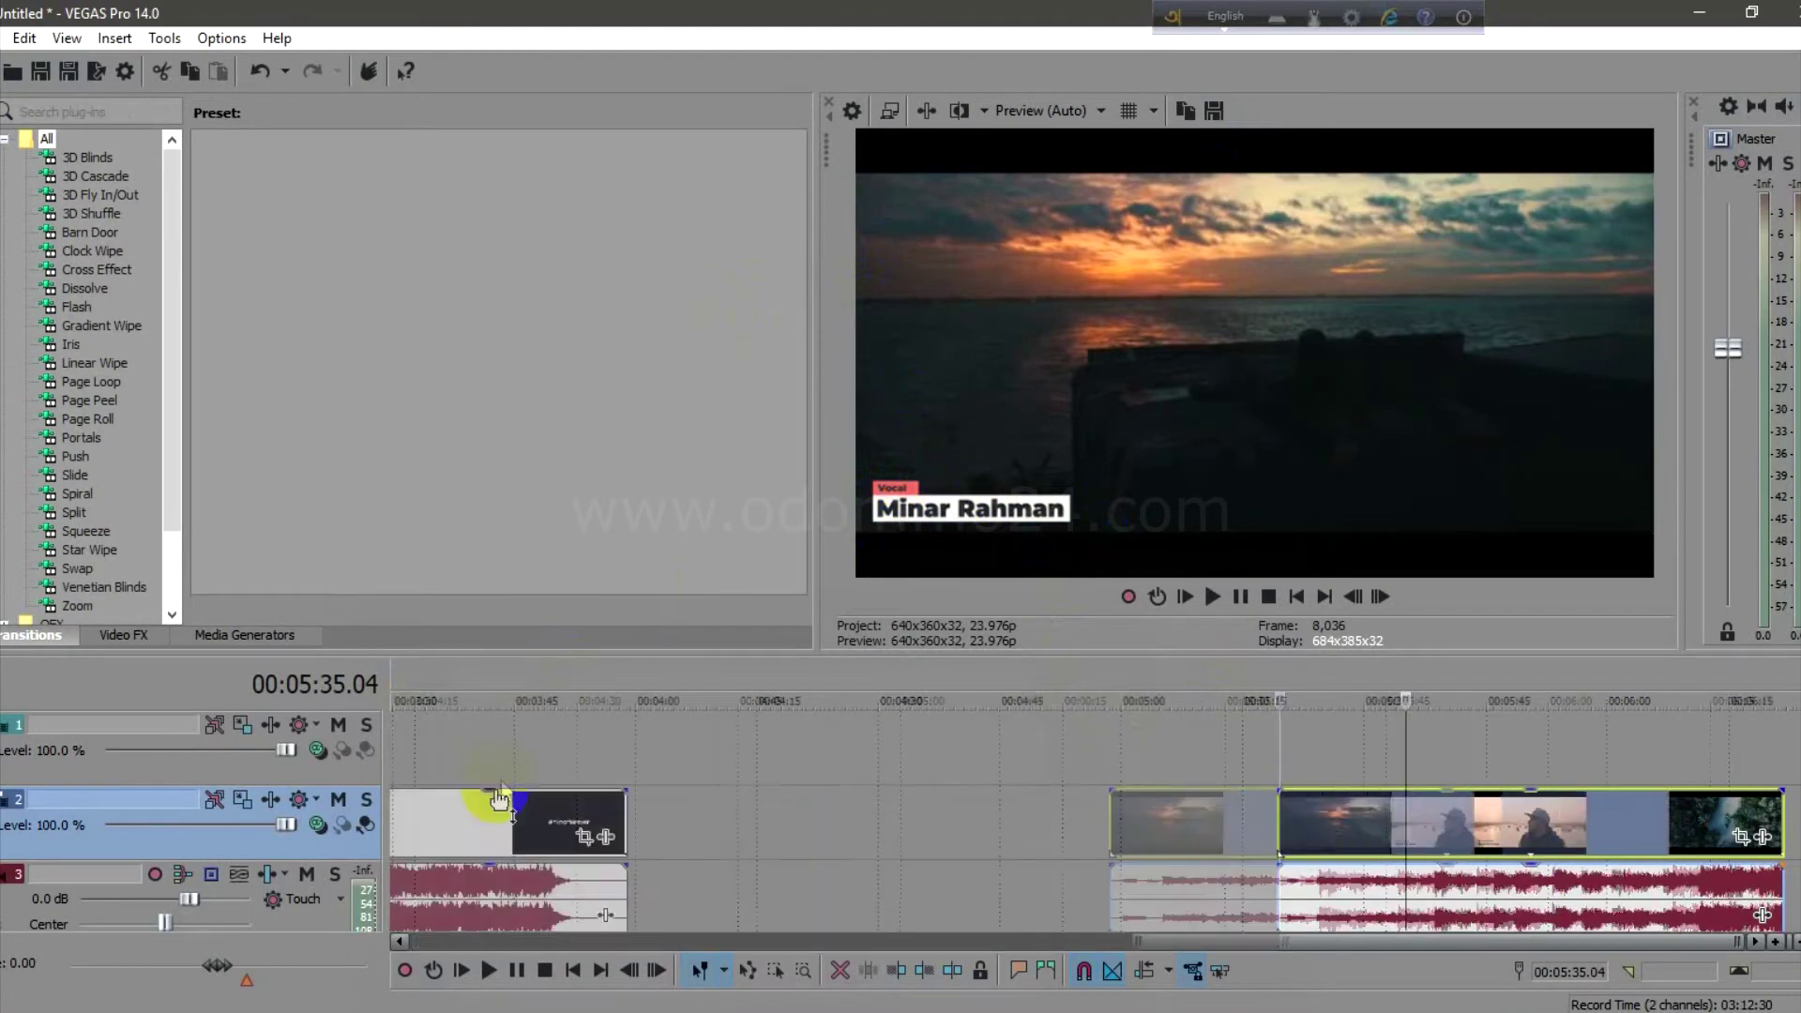
Step: Set the timeline position to 00:00:16.15 and select PNG file 1 in the music-video-casestudy folder
click(514, 819)
click(452, 762)
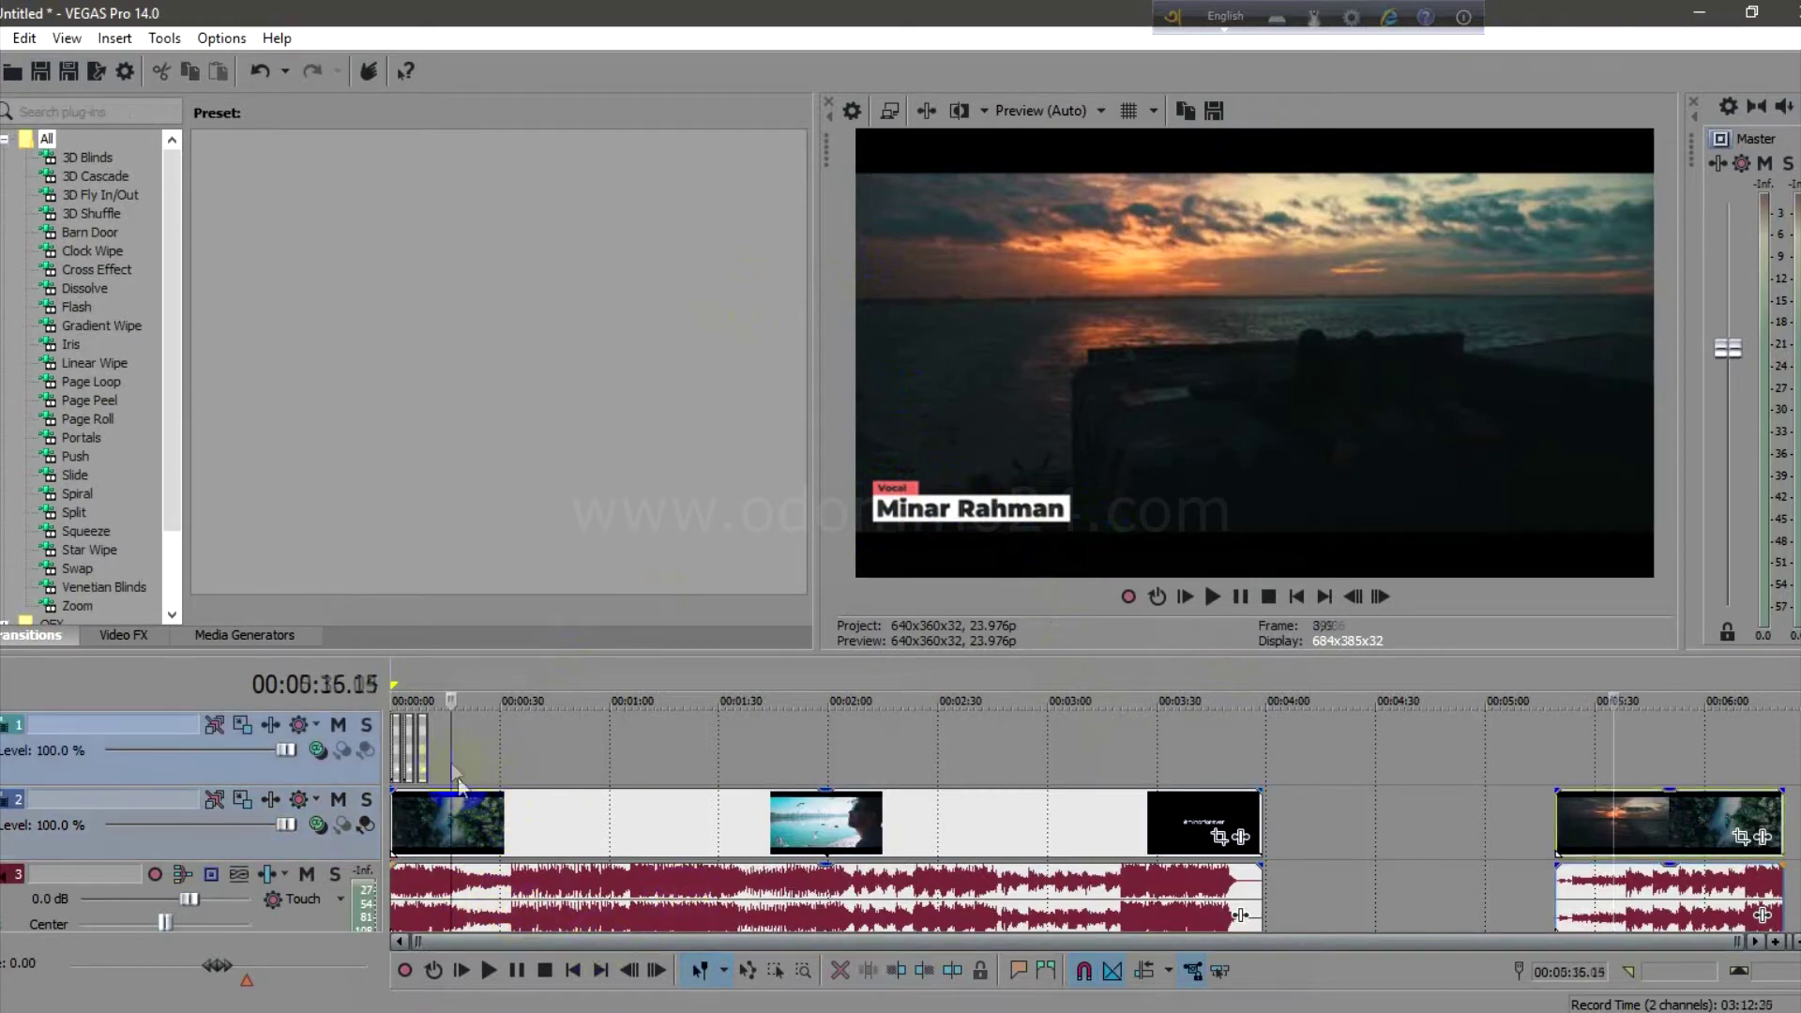
scroll(471, 807, up, 3)
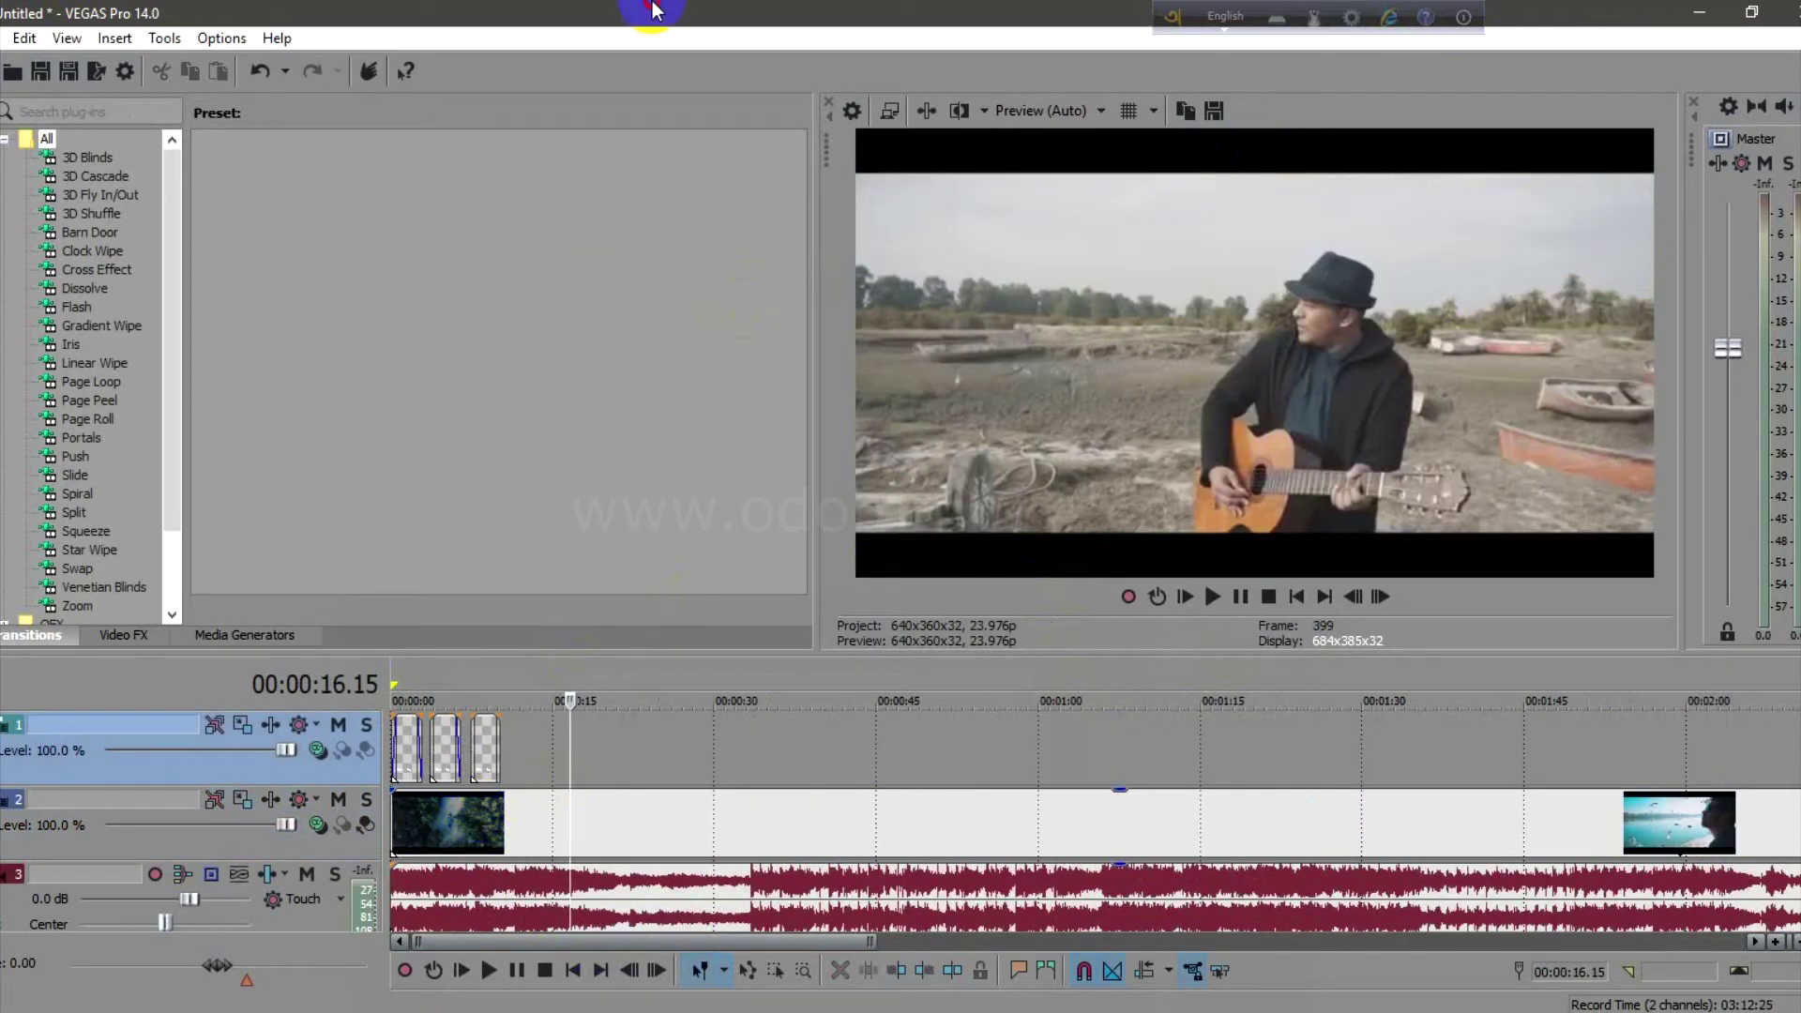
double_click(648, 13)
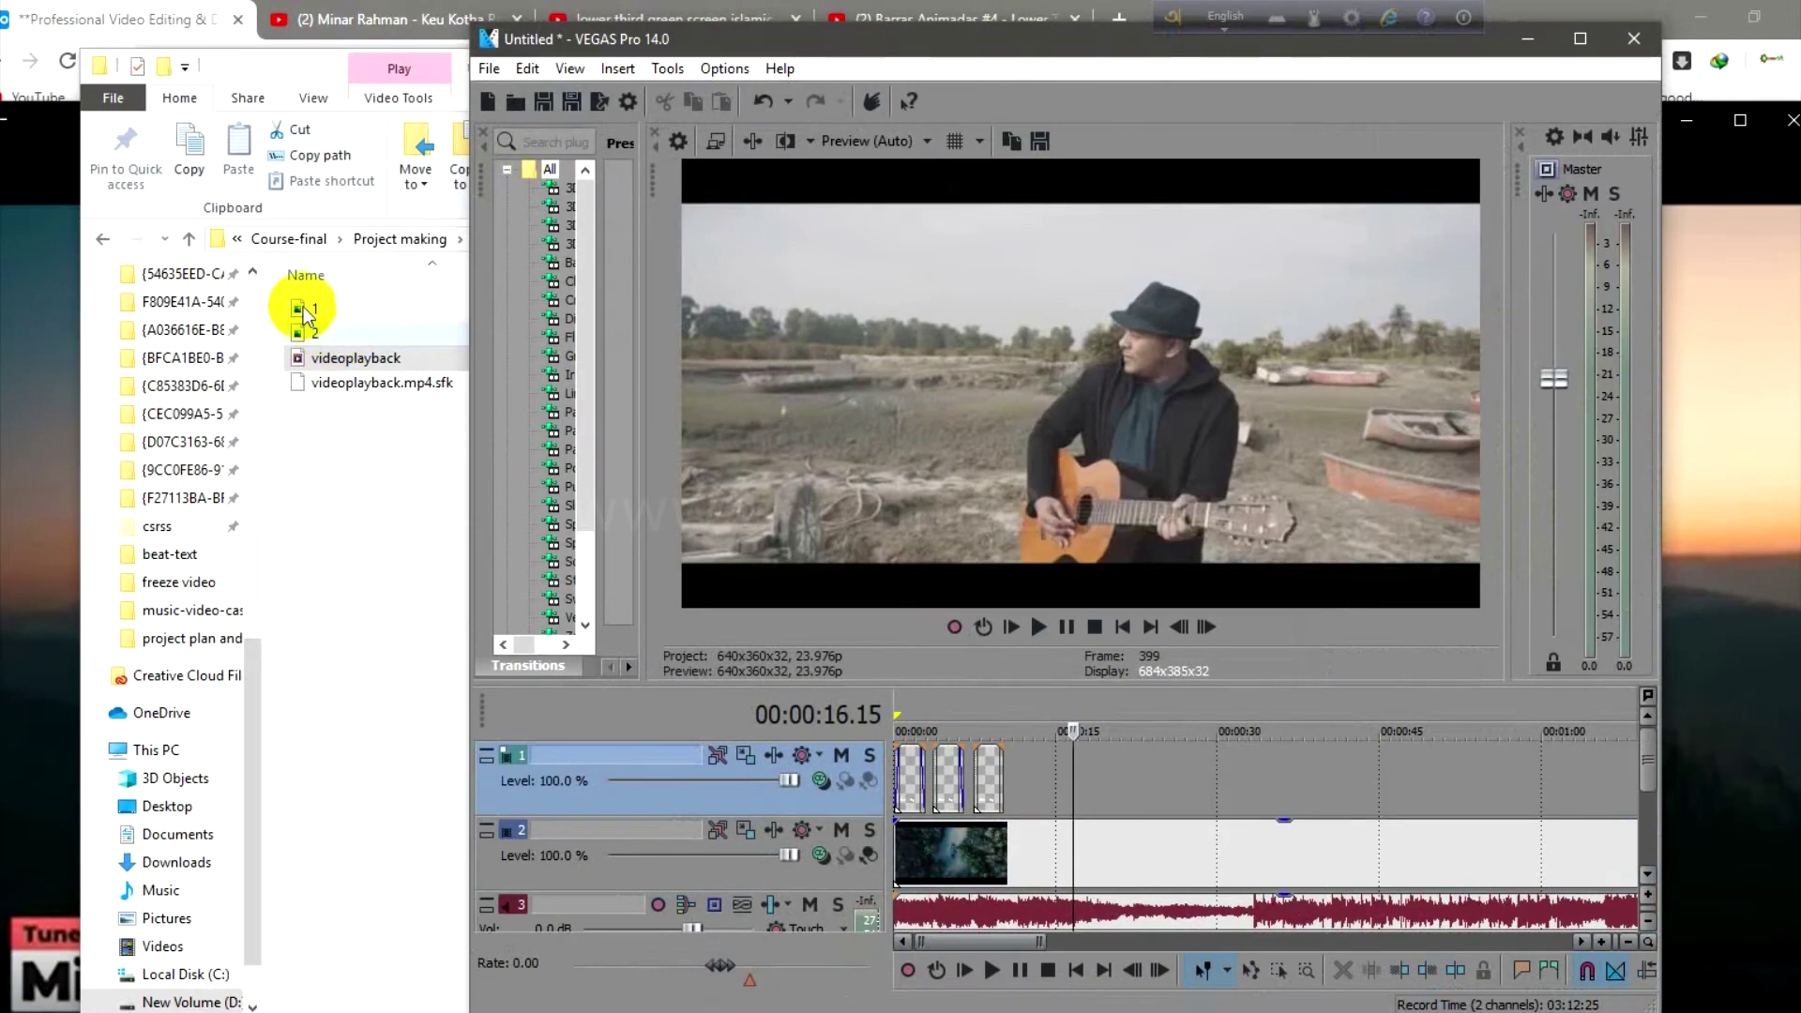
click(279, 310)
Step: Drop PNGs 1 and 2 onto the VEGAS timeline and maximize the VEGAS window
shift+click(345, 334)
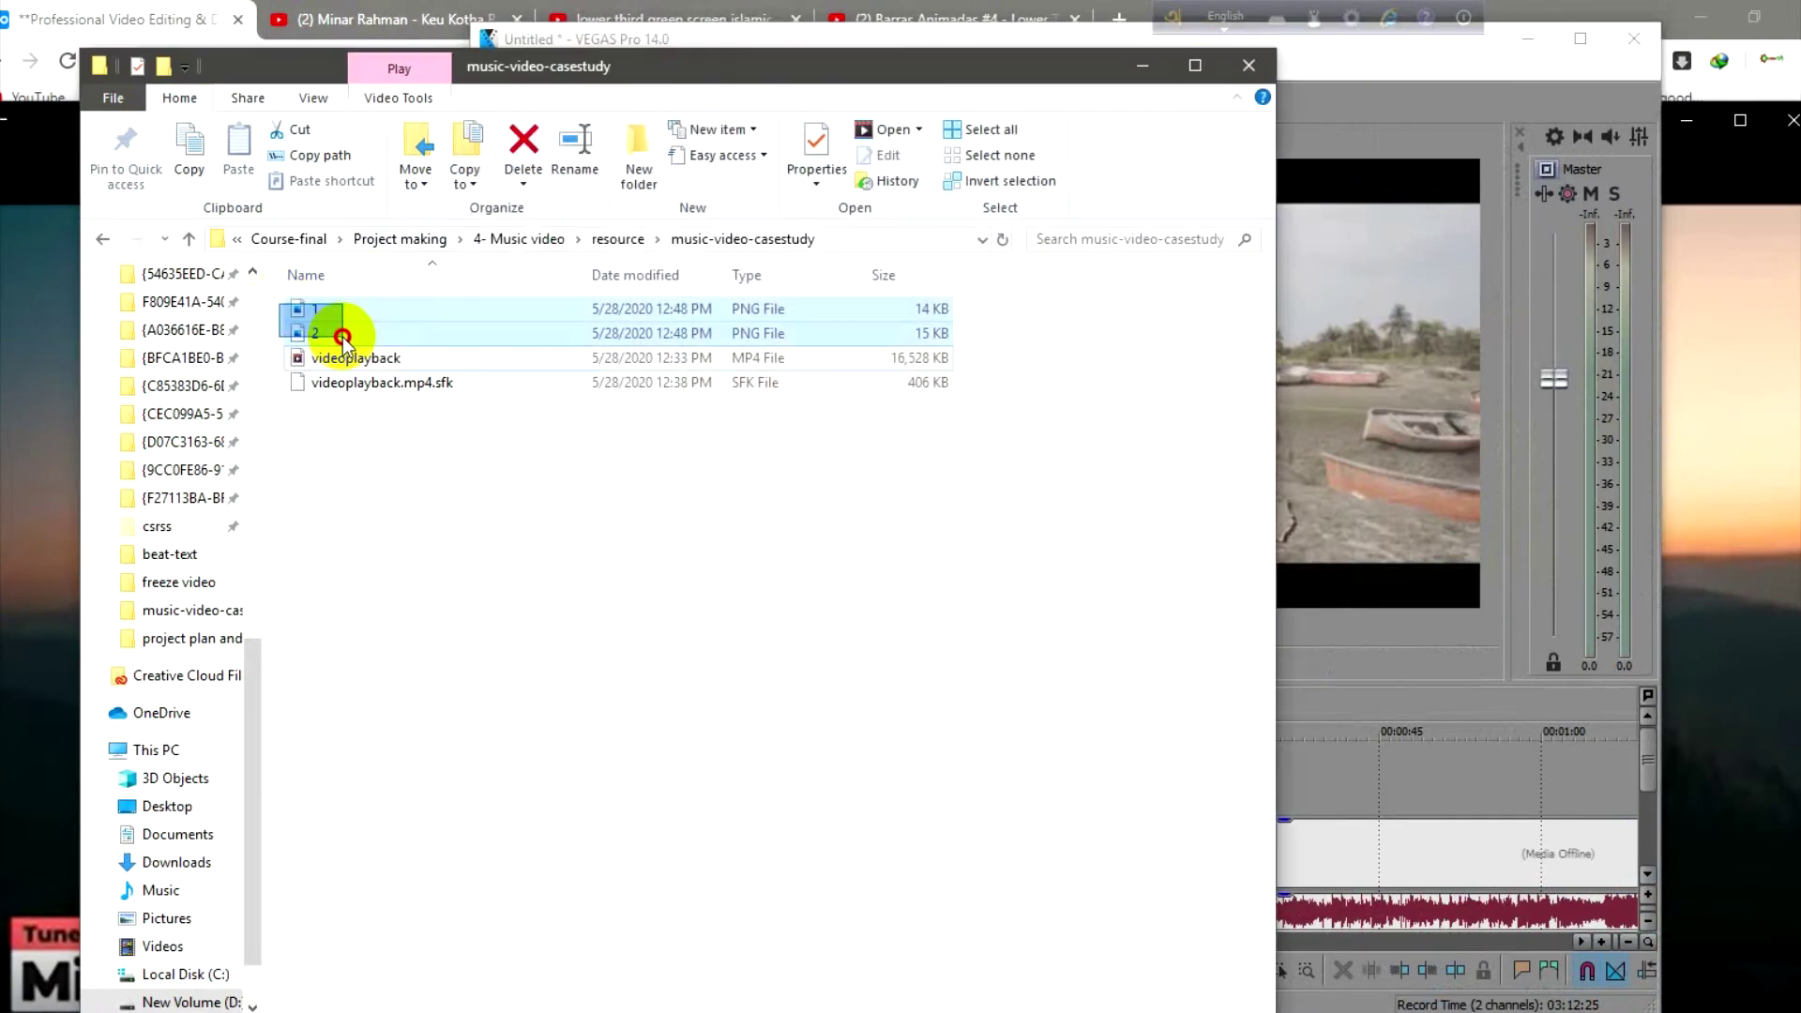
drag(362, 317, 1325, 795)
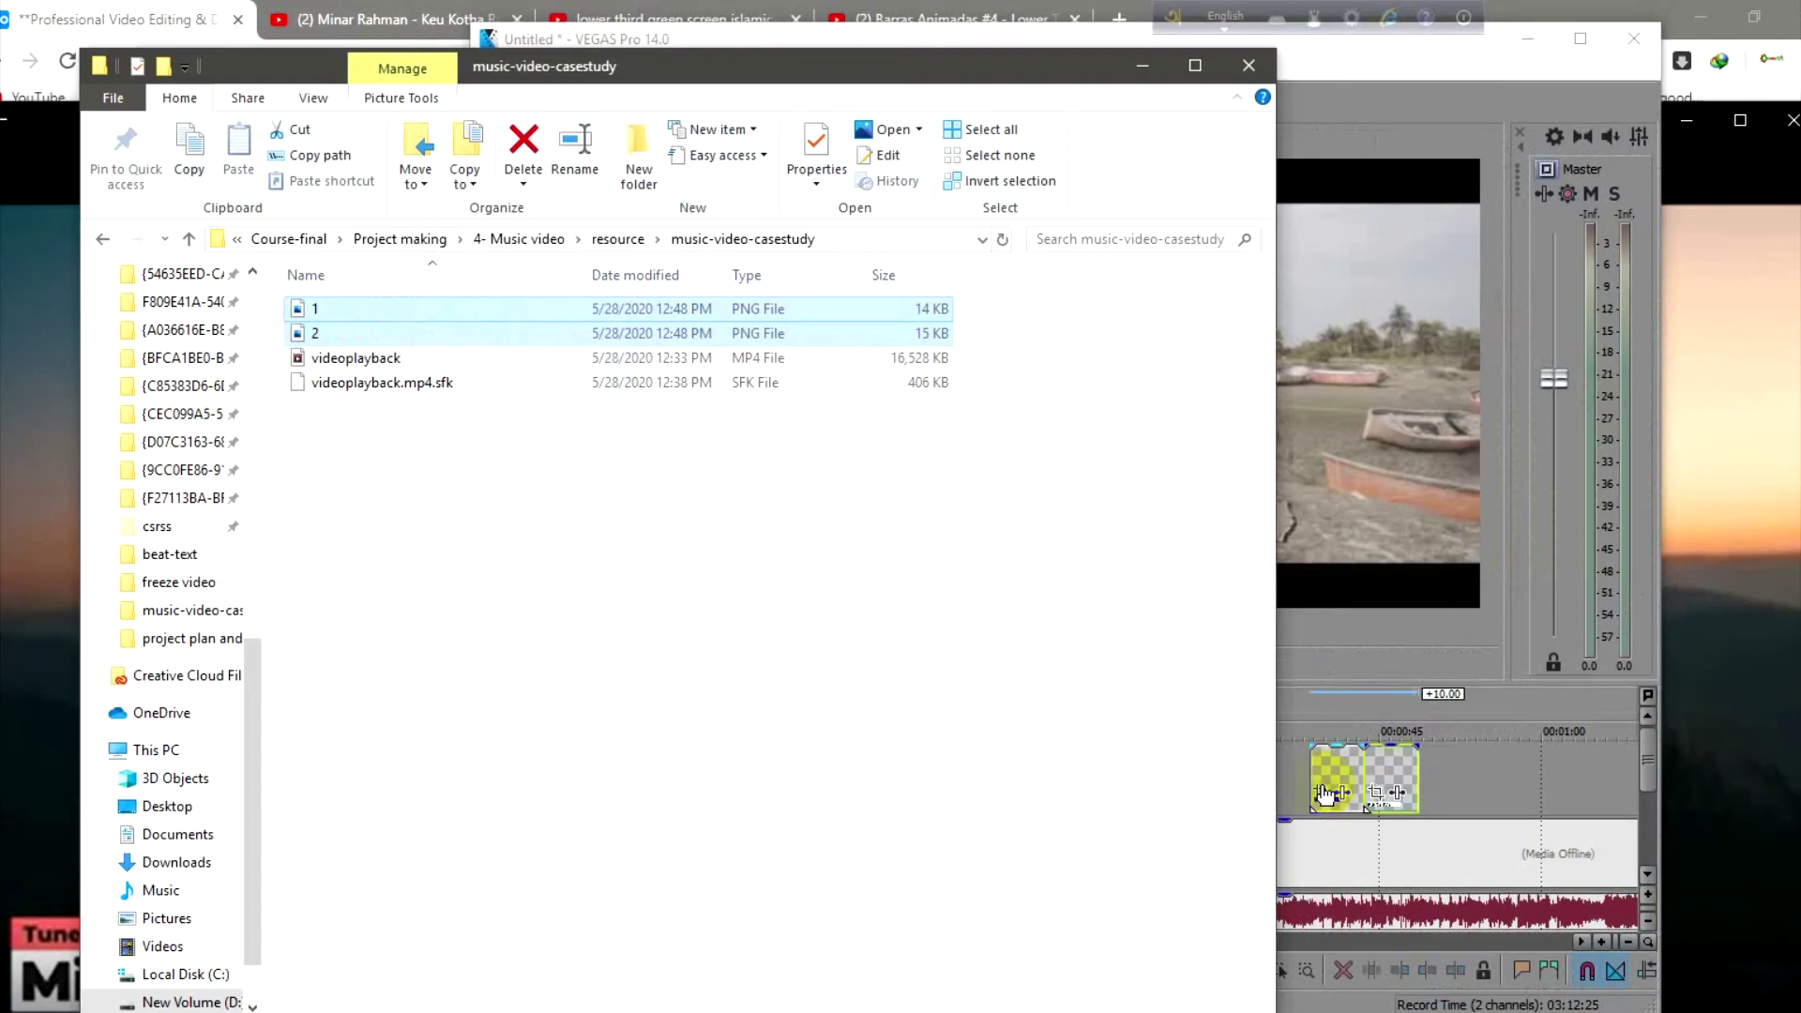
click(895, 40)
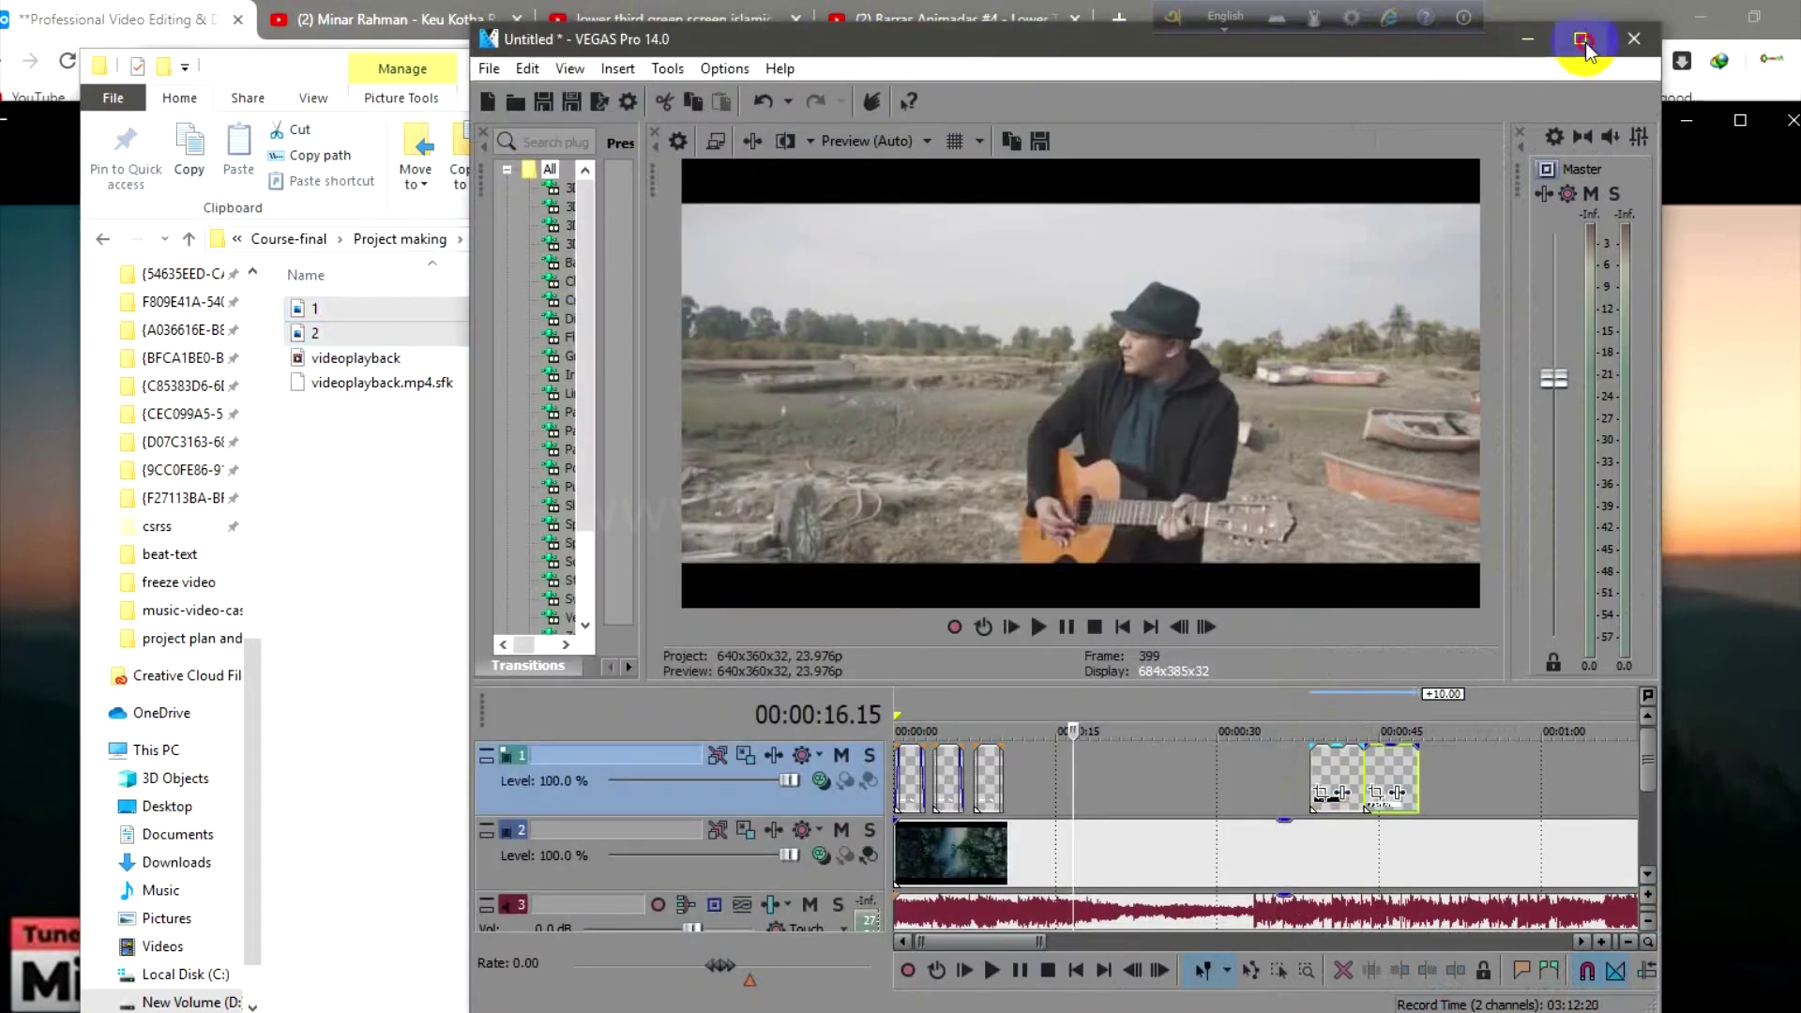
click(1583, 41)
Step: Insert a new video track and stack the Eidting By and BINOY RAY clips at 0:15
right_click(697, 748)
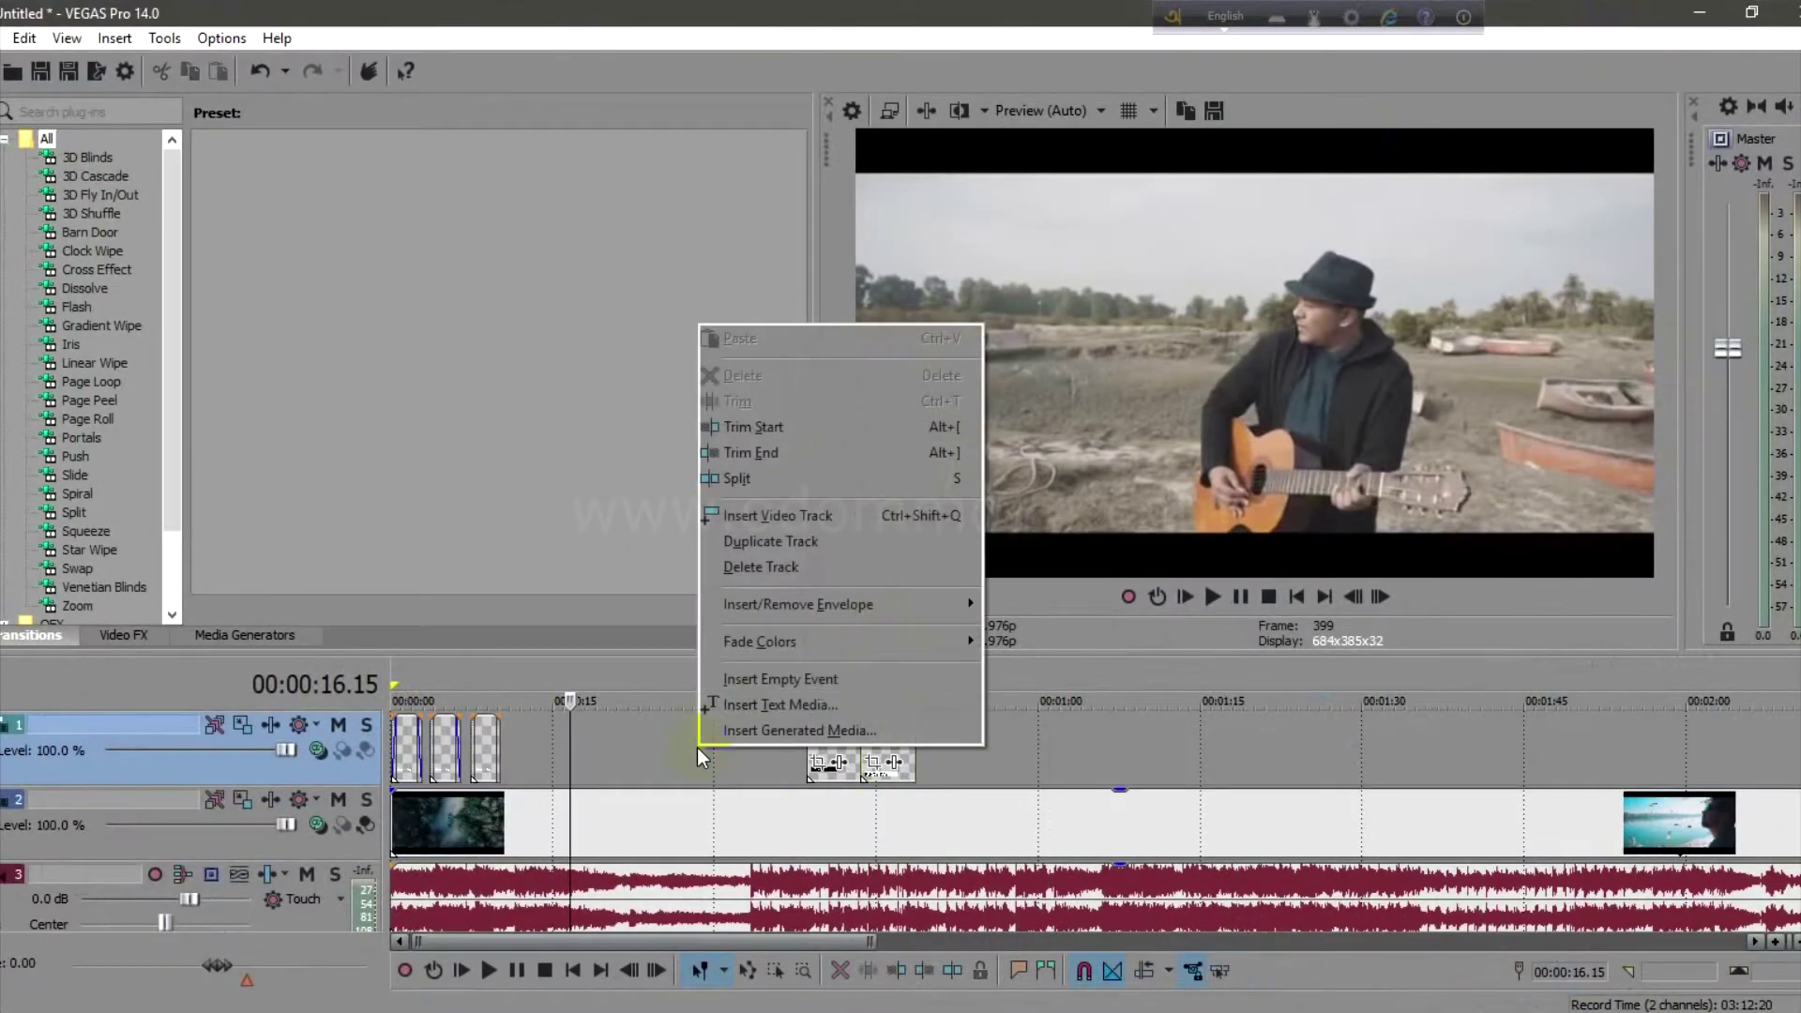
click(737, 517)
drag(833, 839, 633, 826)
click(877, 833)
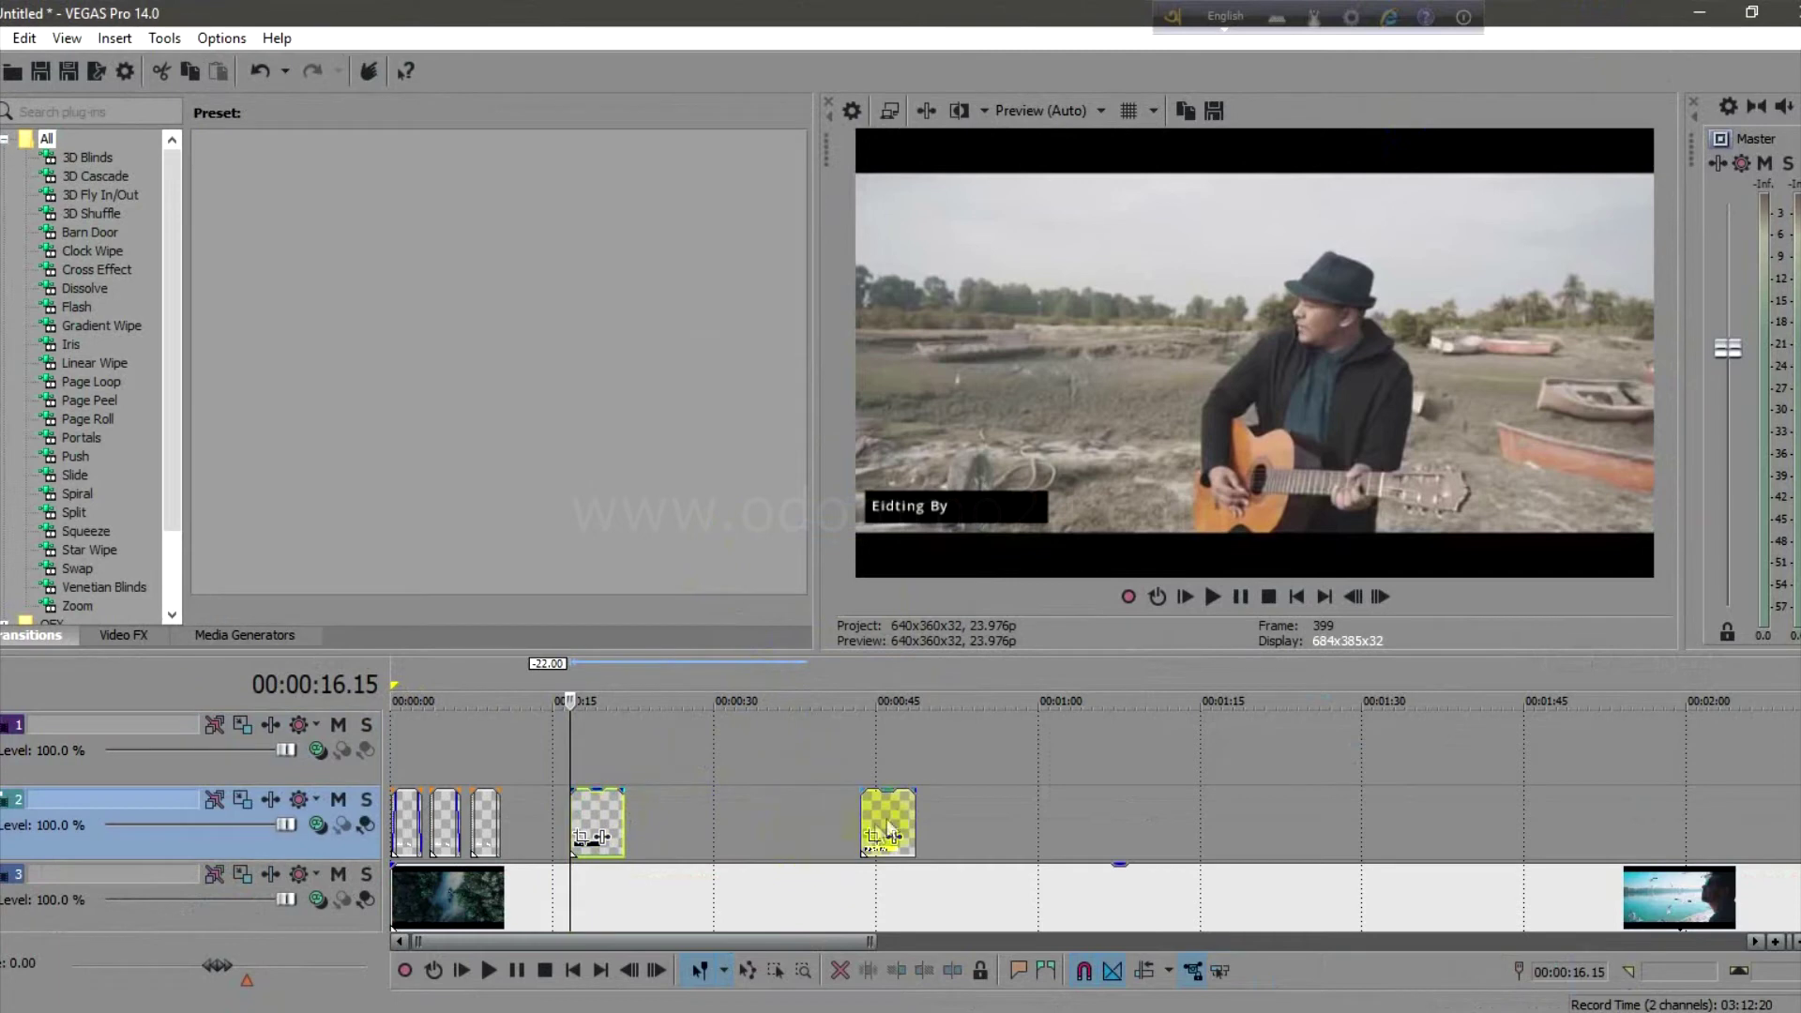
drag(897, 818, 606, 753)
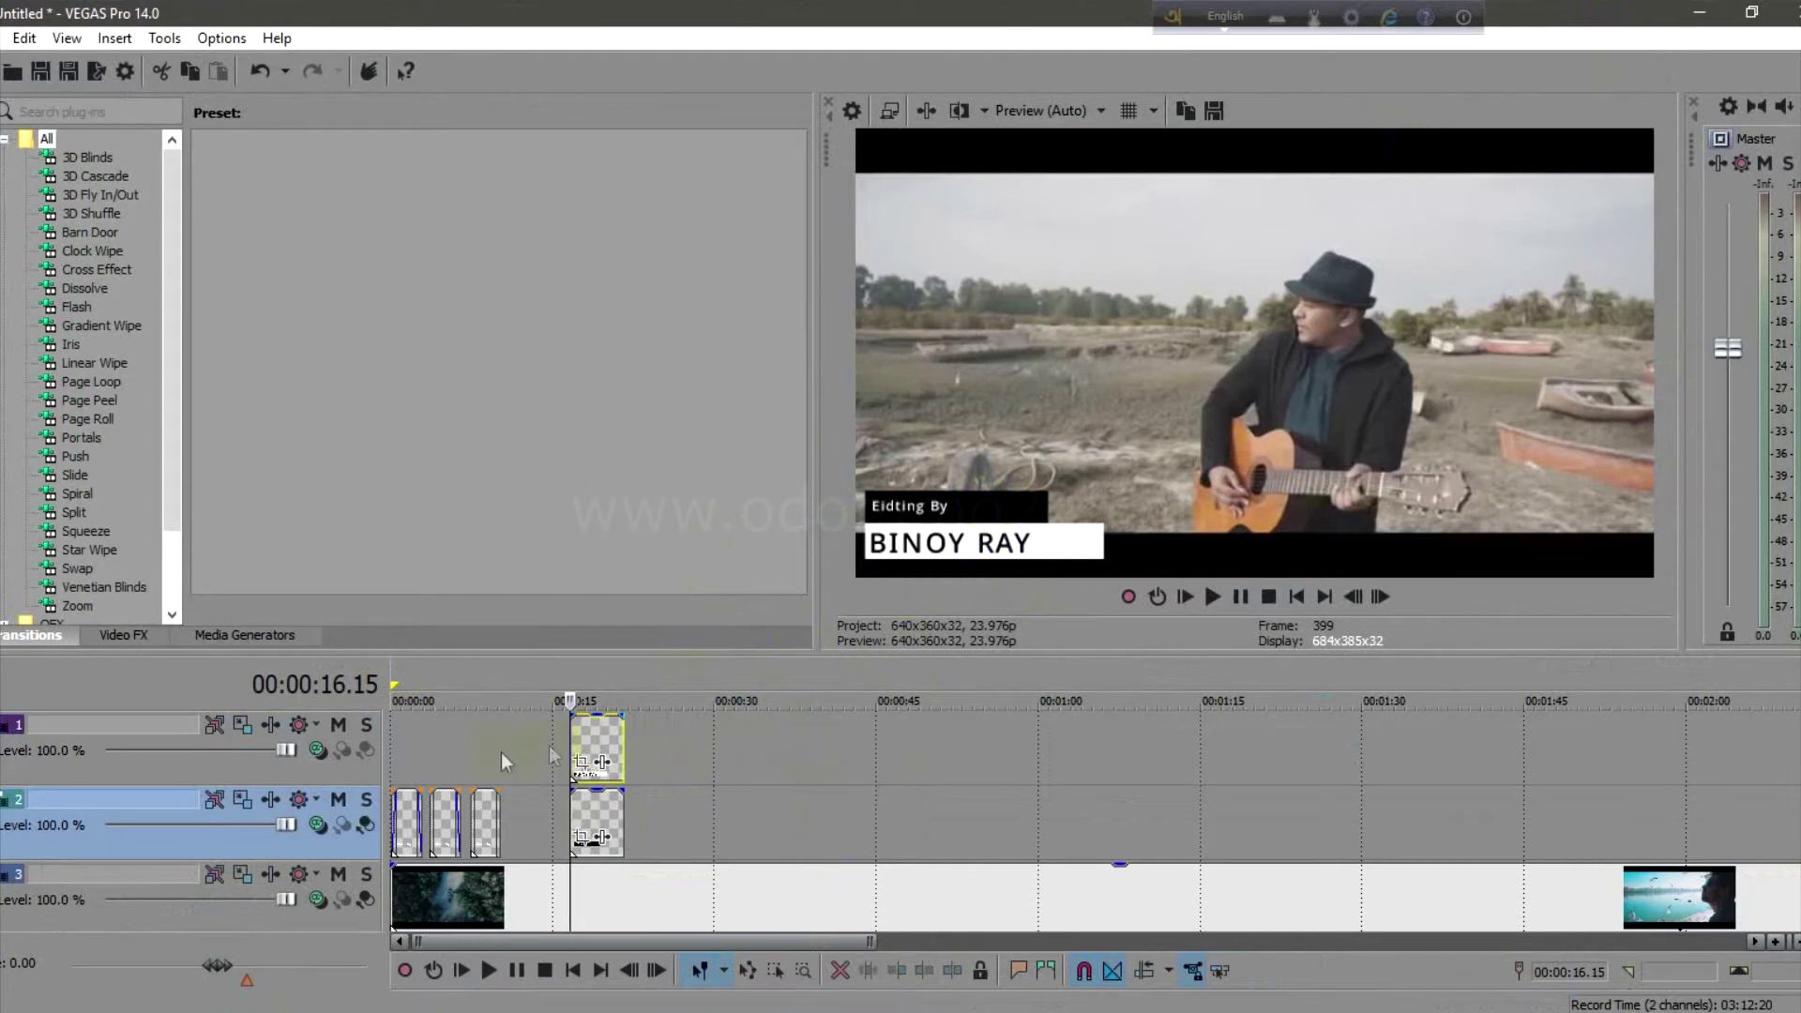
Step: Open Event Pan/Crop for the Eidting By credit clip
scroll(605, 825, up, 8)
scroll(1010, 844, down, 2)
click(771, 806)
scroll(788, 835, up, 1)
scroll(788, 844, up, 2)
click(1302, 837)
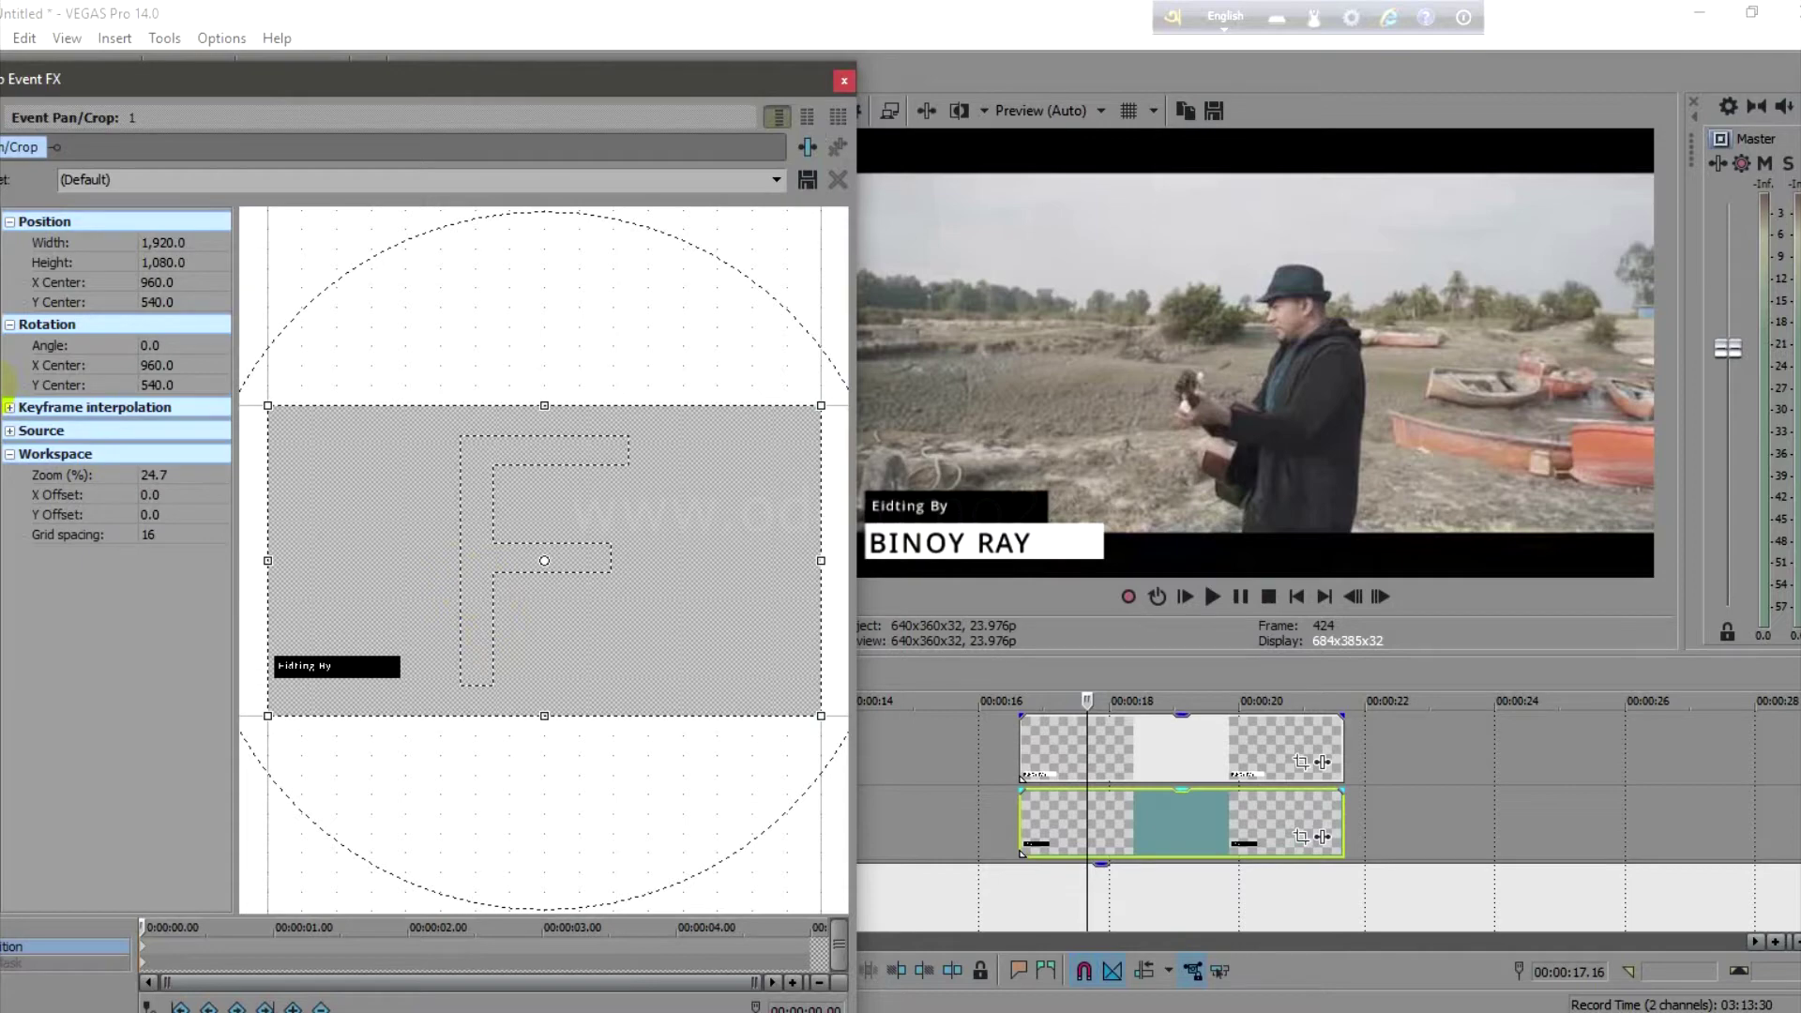
Step: Reposition both credits in Pan/Crop to Y Center 620.9 and 608.7, above the bottom banner
drag(410, 526, 414, 545)
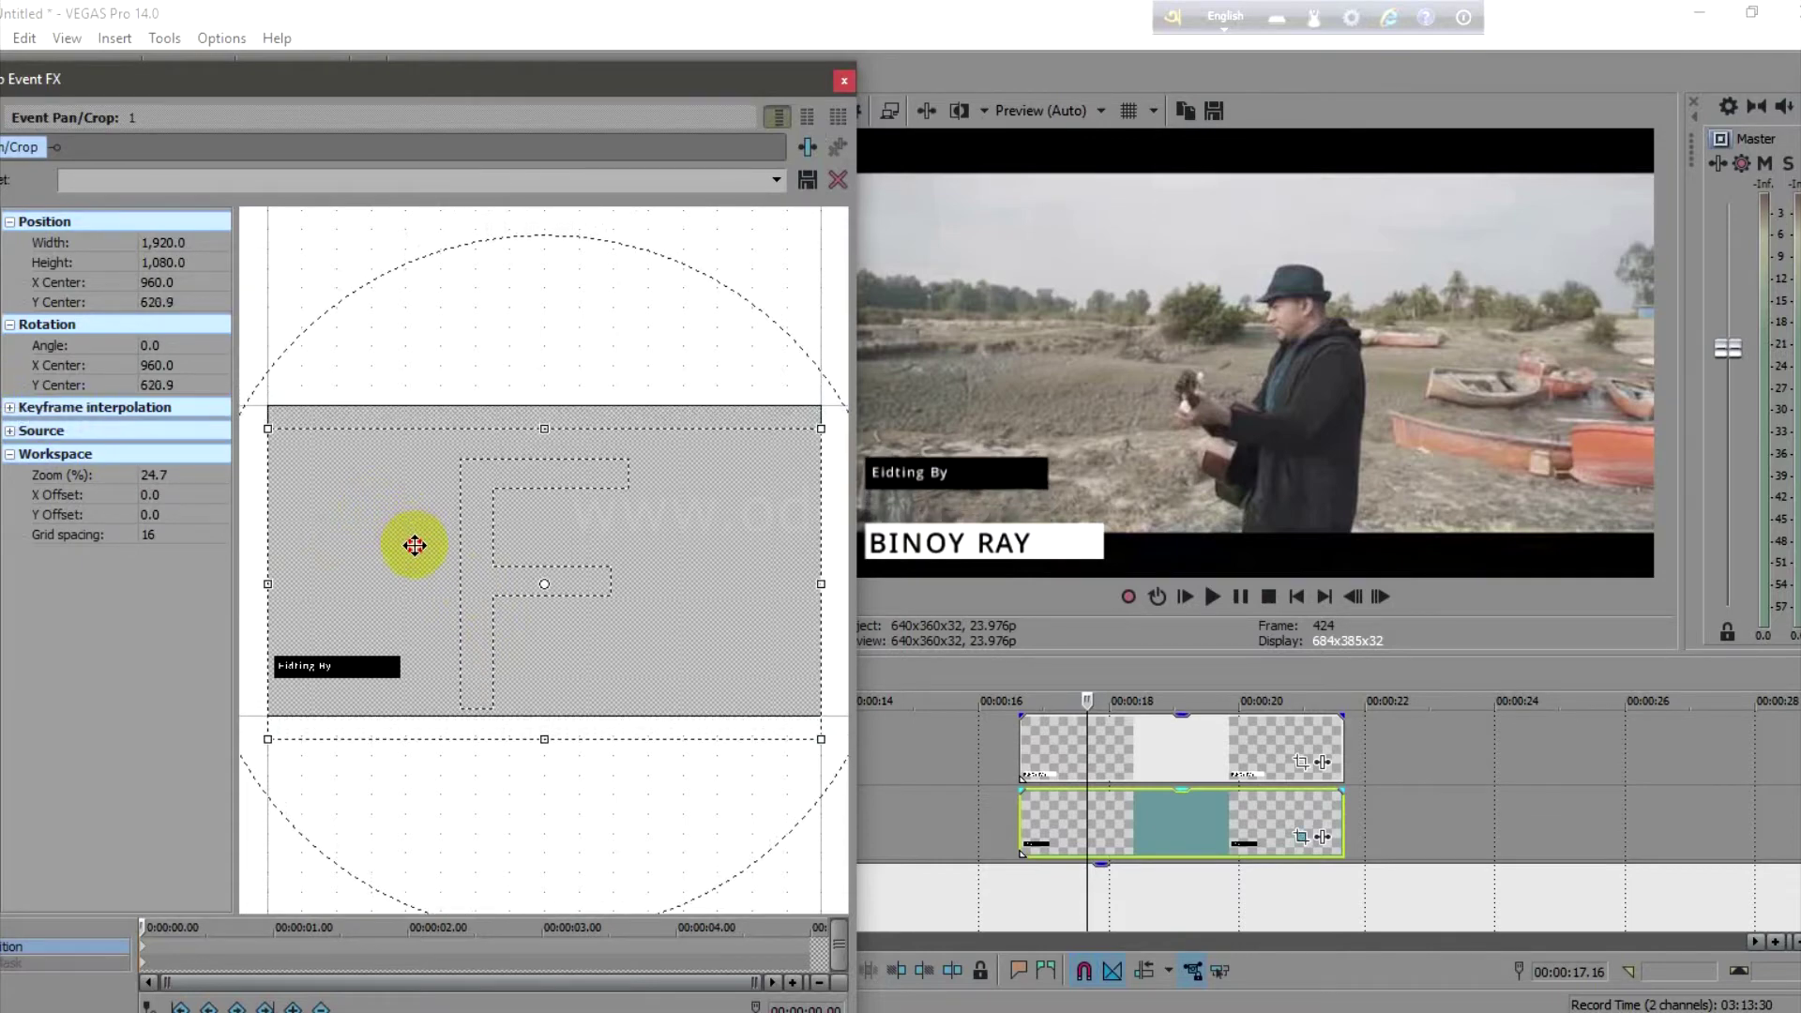
click(1280, 759)
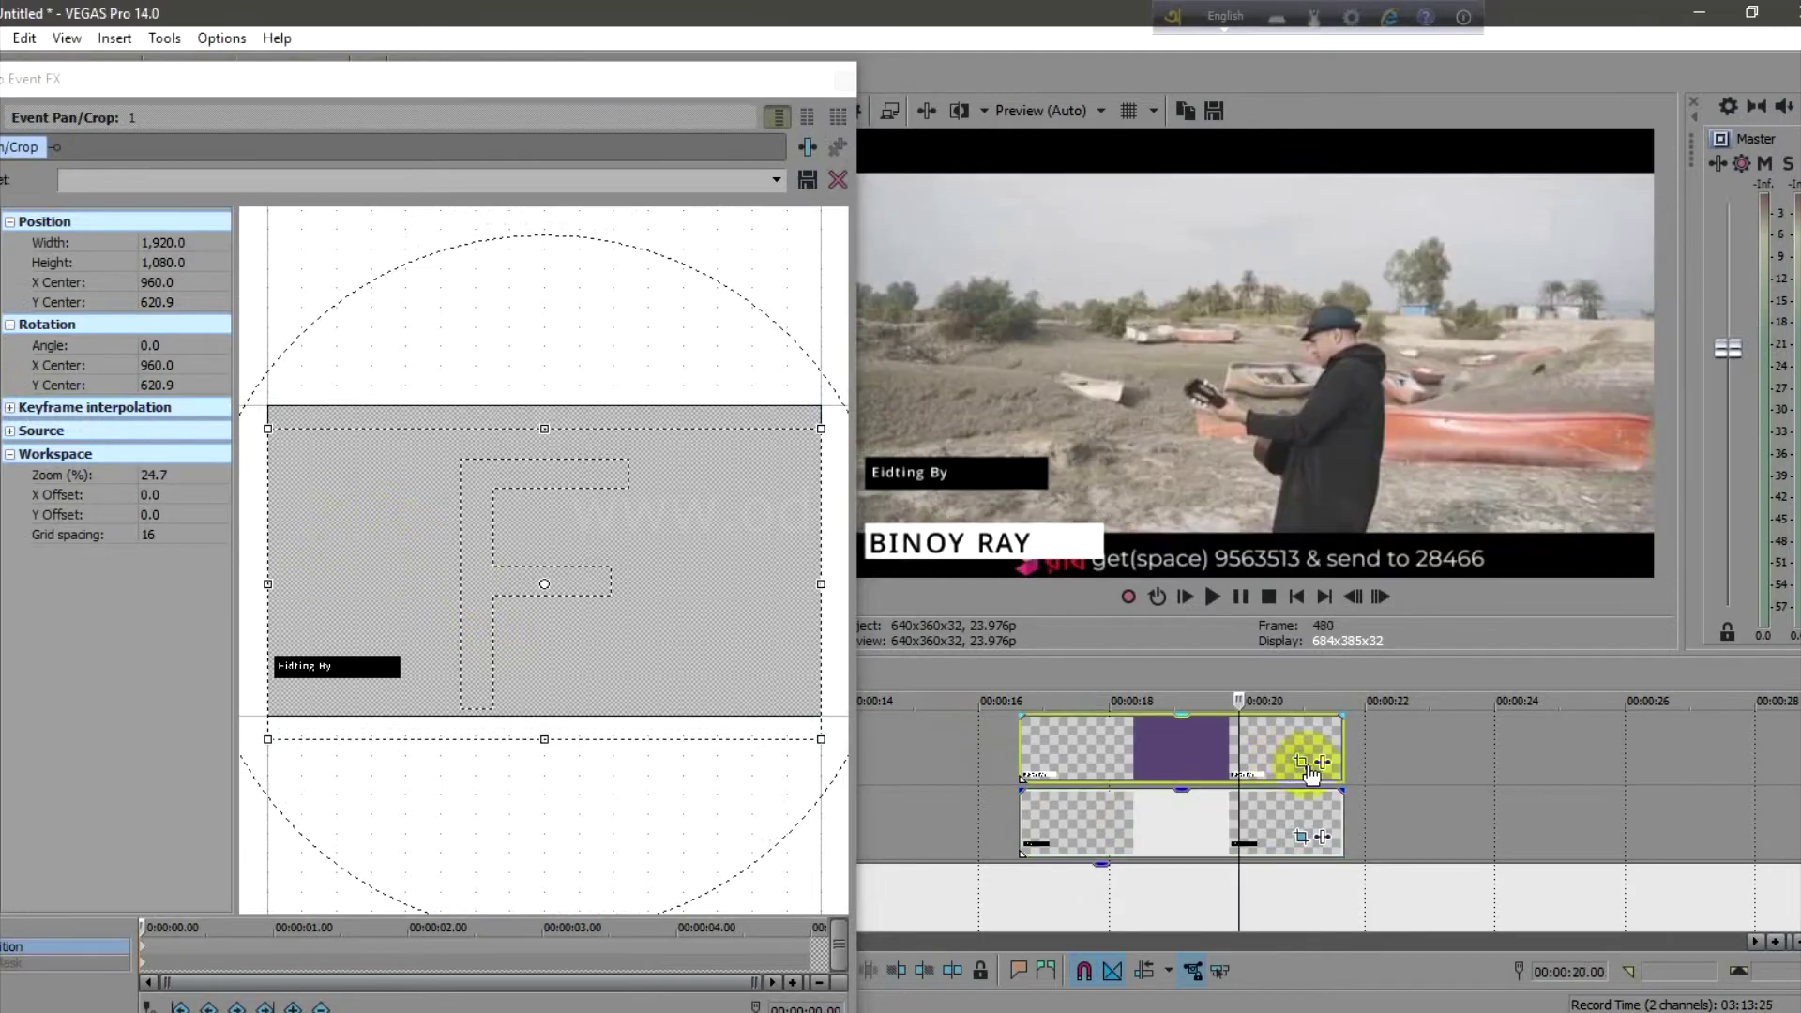
click(1303, 764)
drag(515, 583, 522, 598)
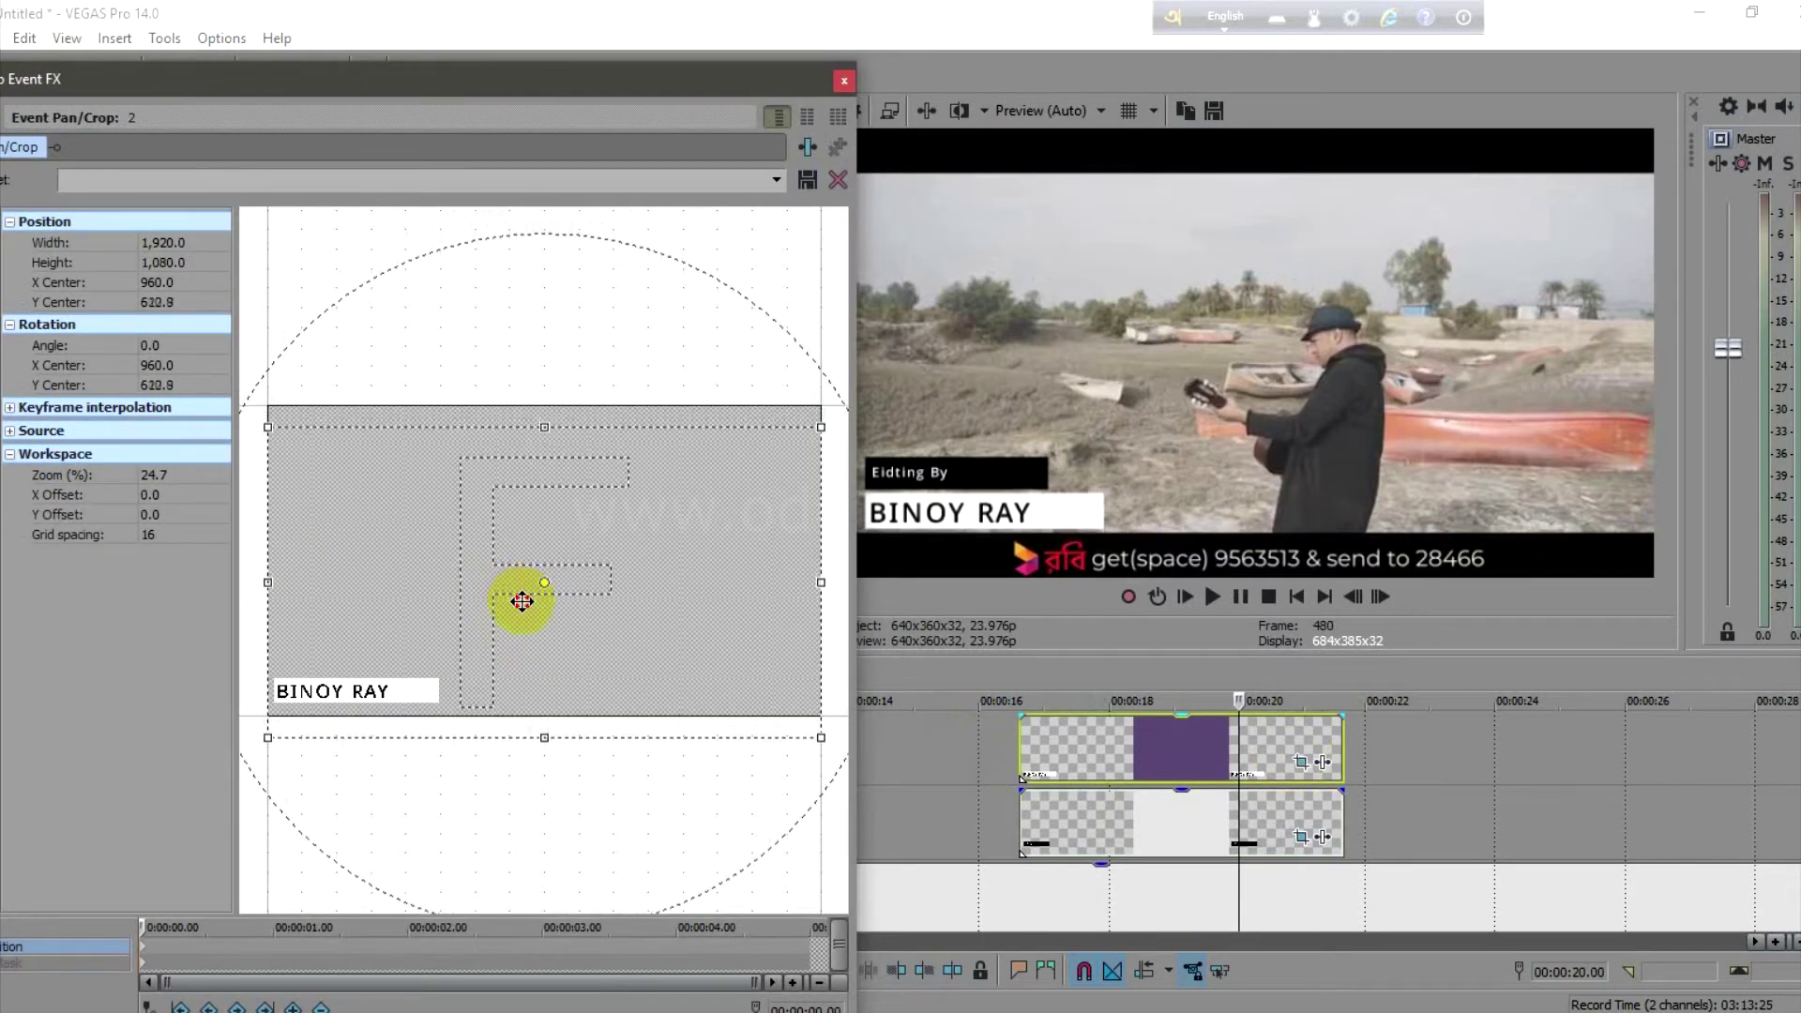
click(844, 81)
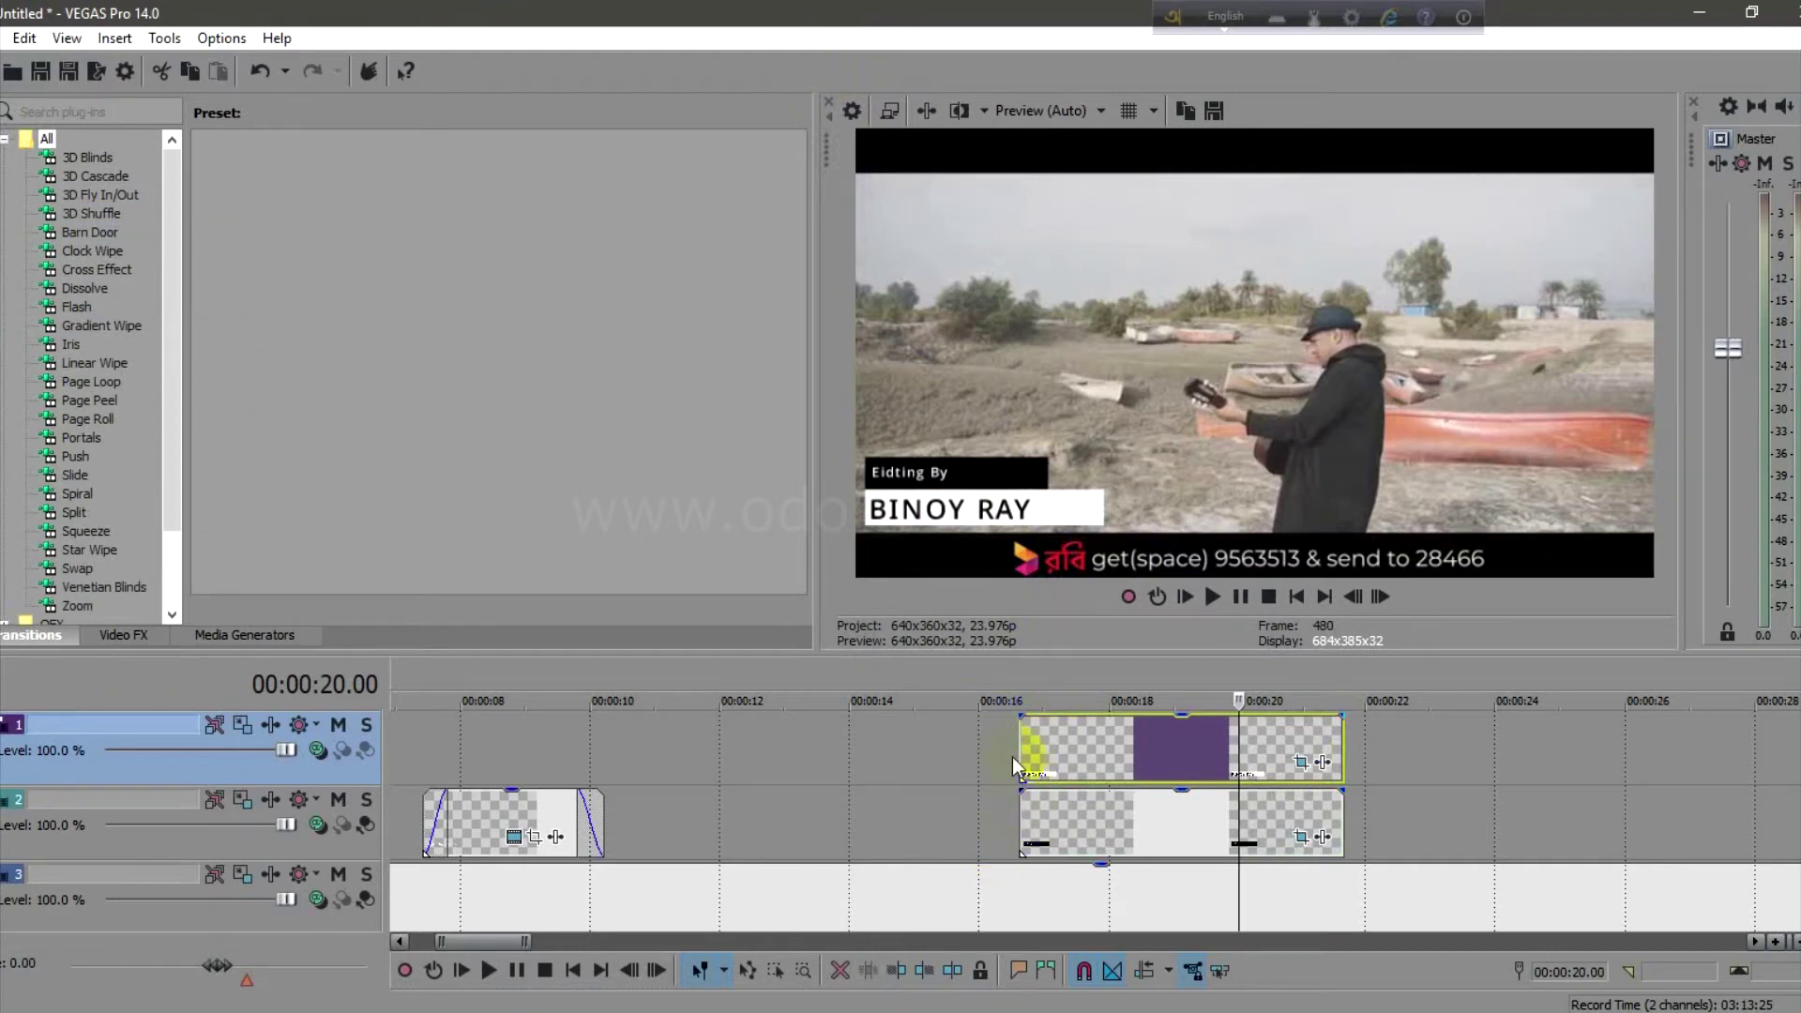
drag(1029, 740, 1123, 730)
mouse_move(1345, 710)
mouse_down()
mouse_move(1292, 731)
mouse_move(1313, 722)
mouse_up()
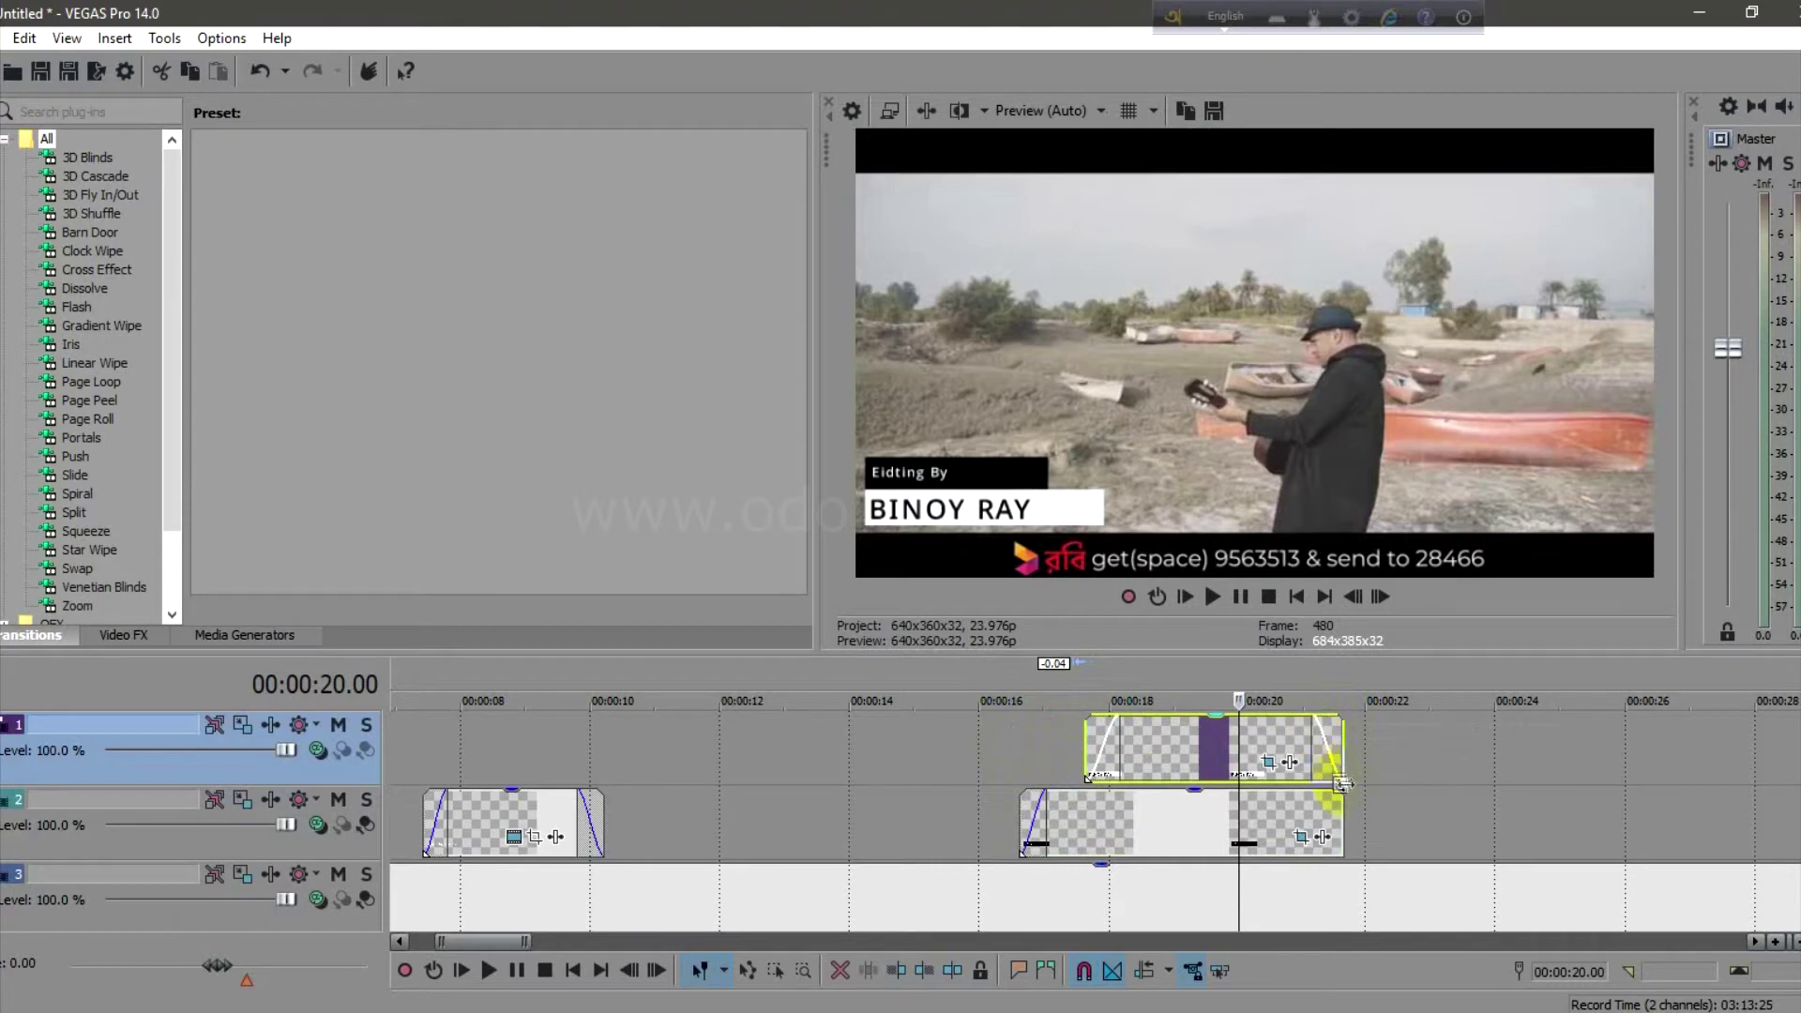
drag(1350, 786, 1320, 791)
click(960, 830)
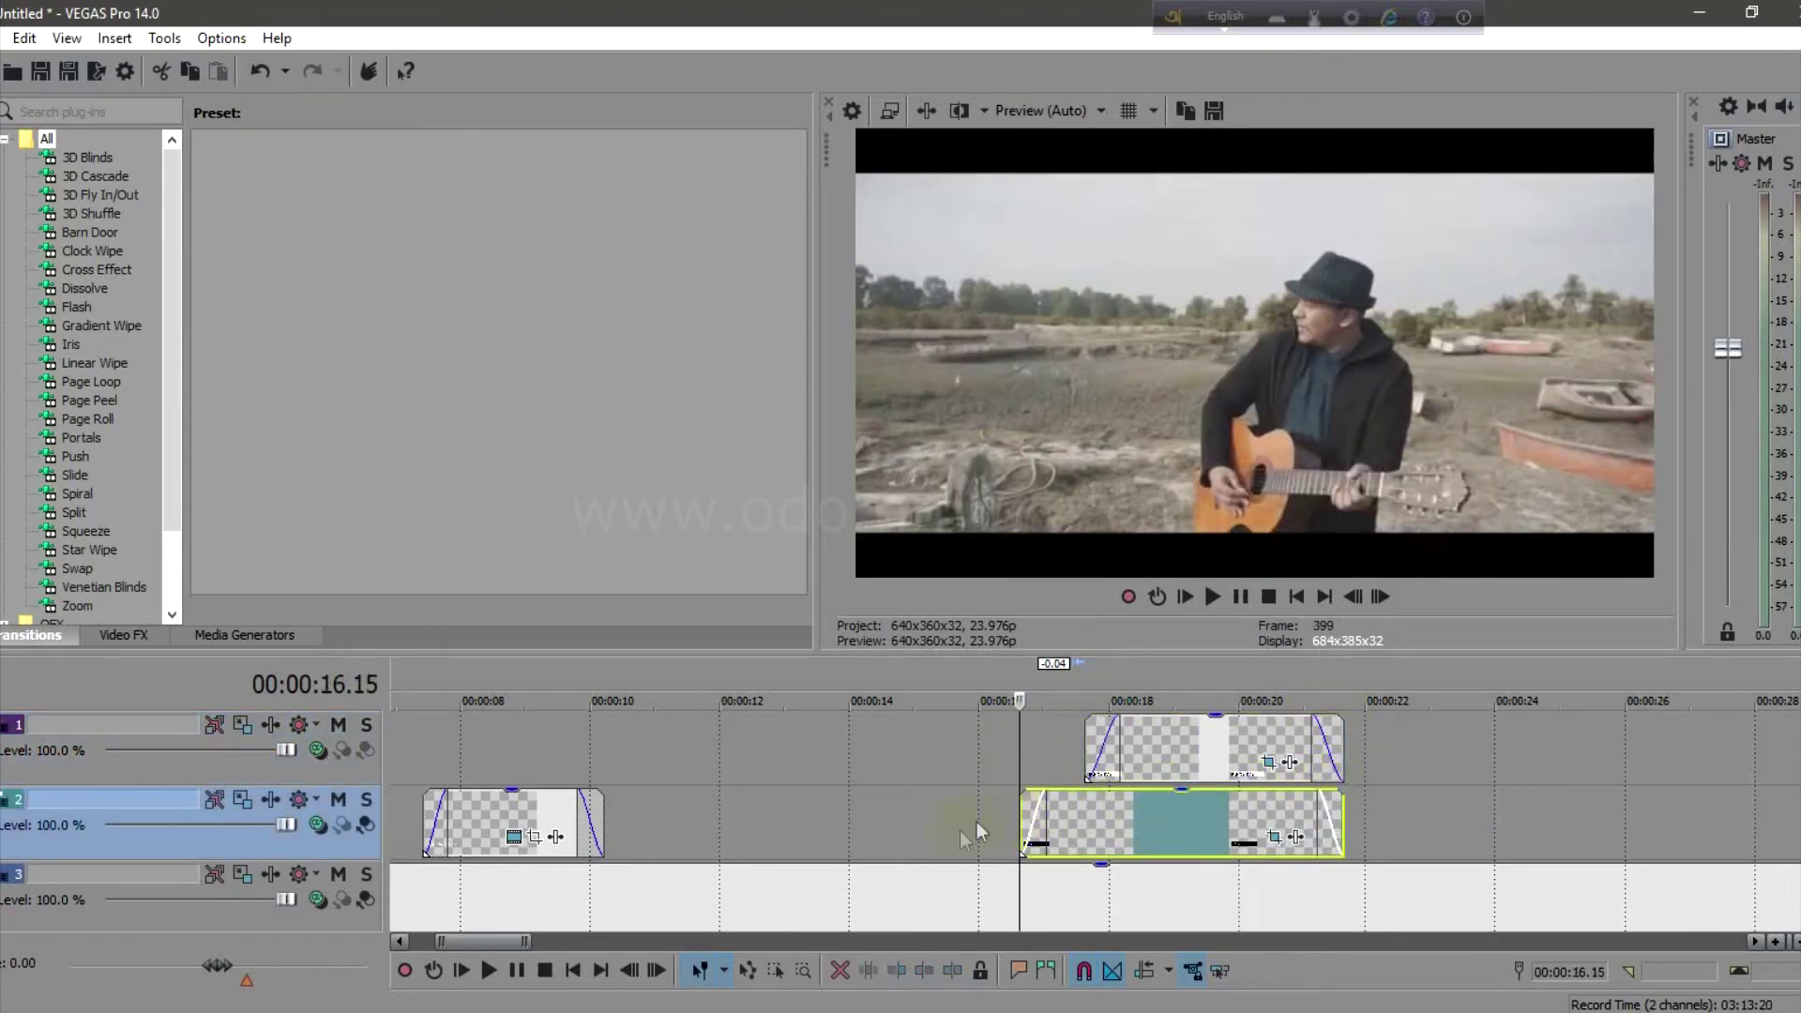
click(988, 810)
key(space)
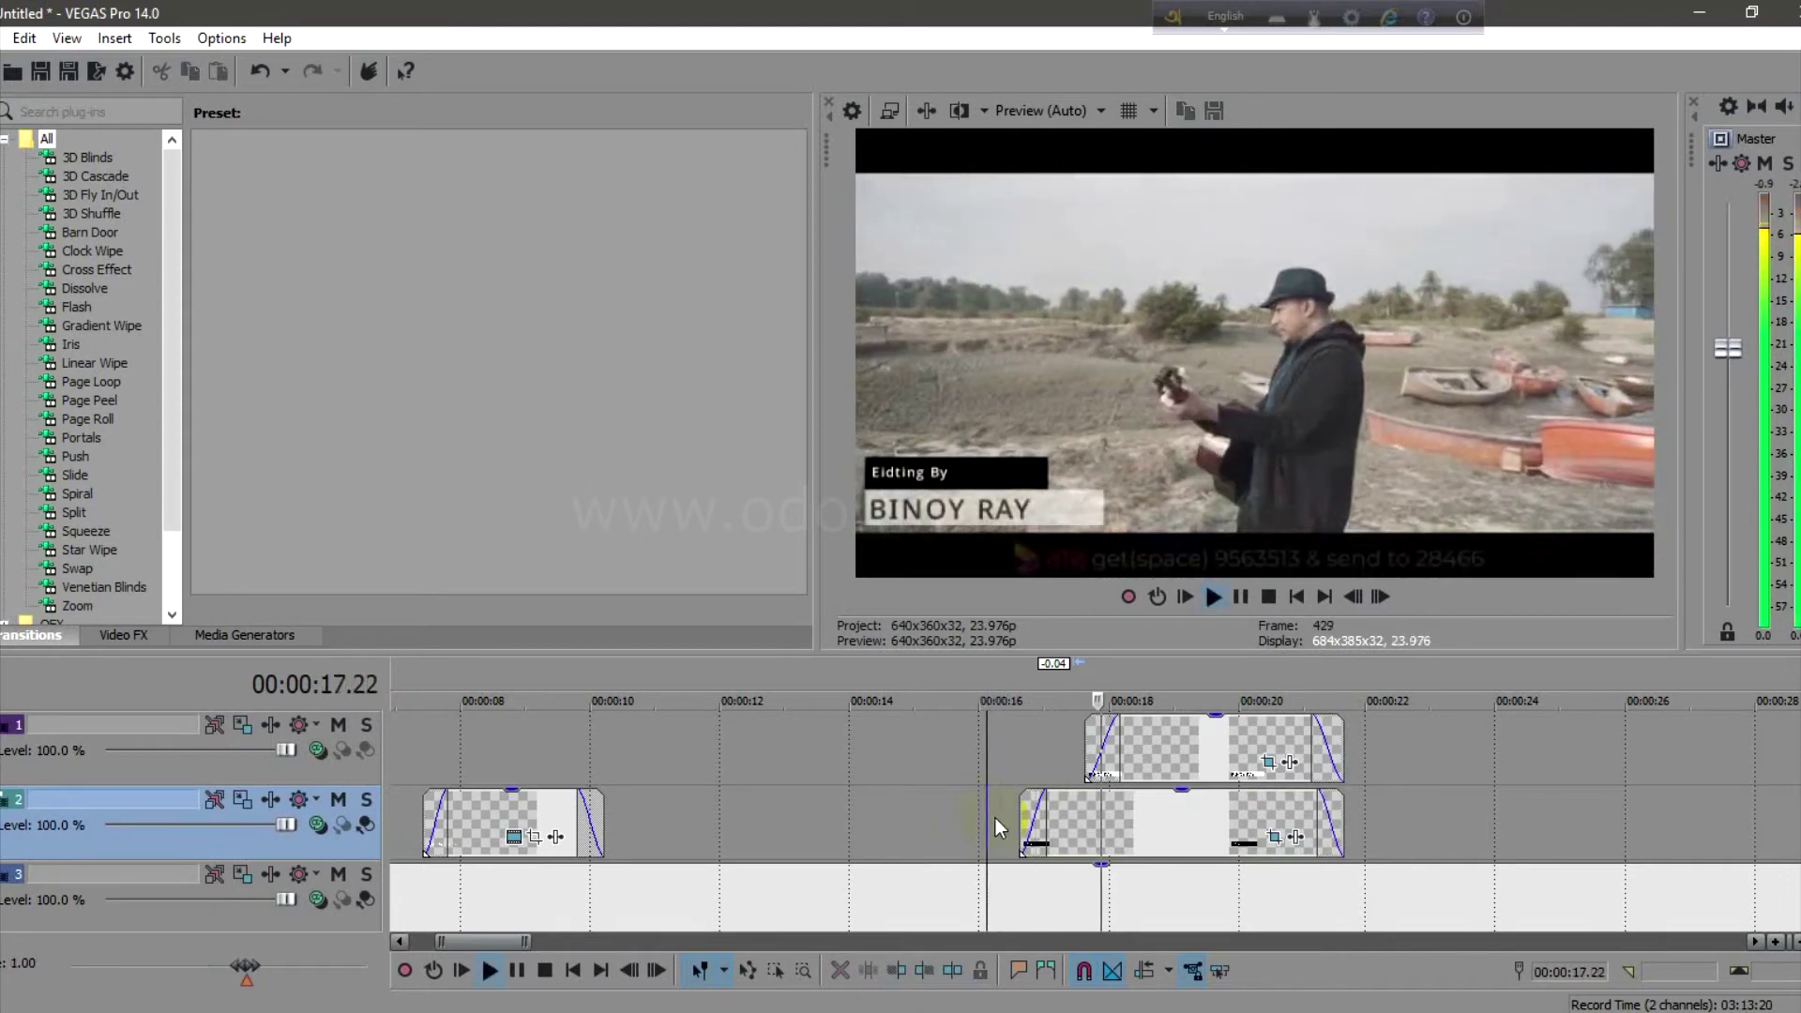
key(space)
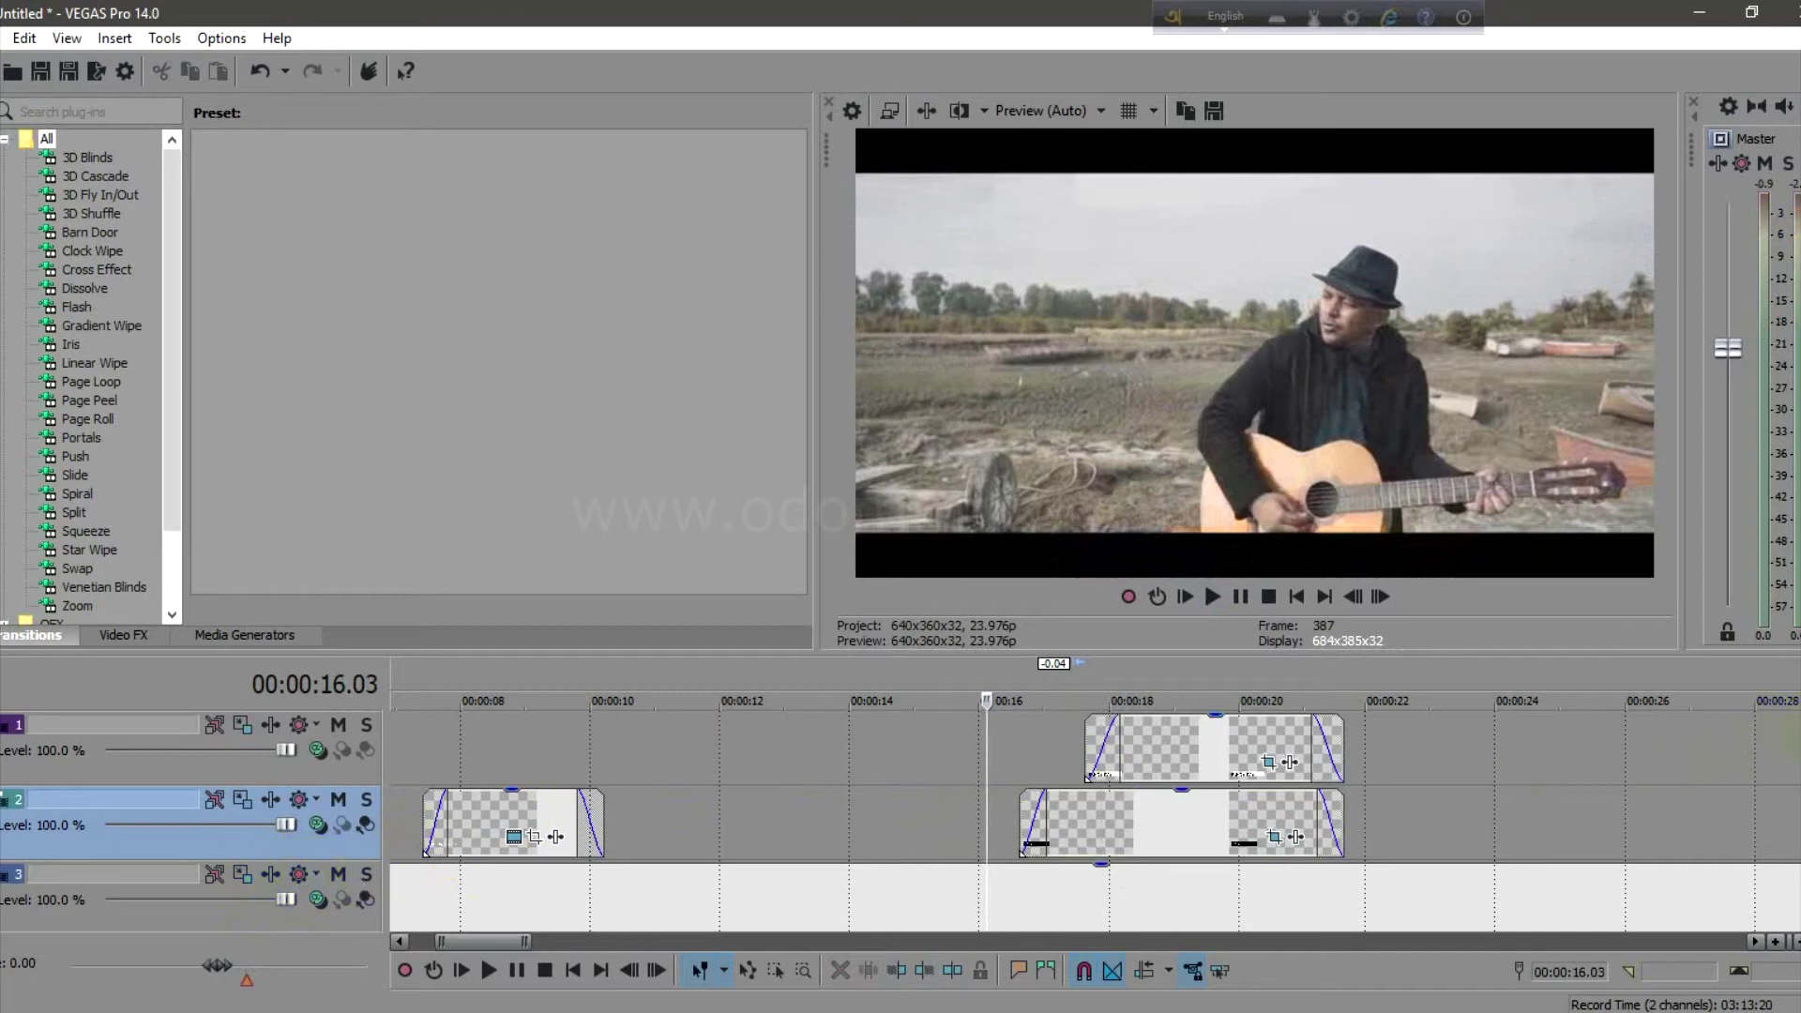
Step: Mute the audio track, lengthen the Eidting By fade-in, and review the overlapping credits
scroll(523, 809, down, 2)
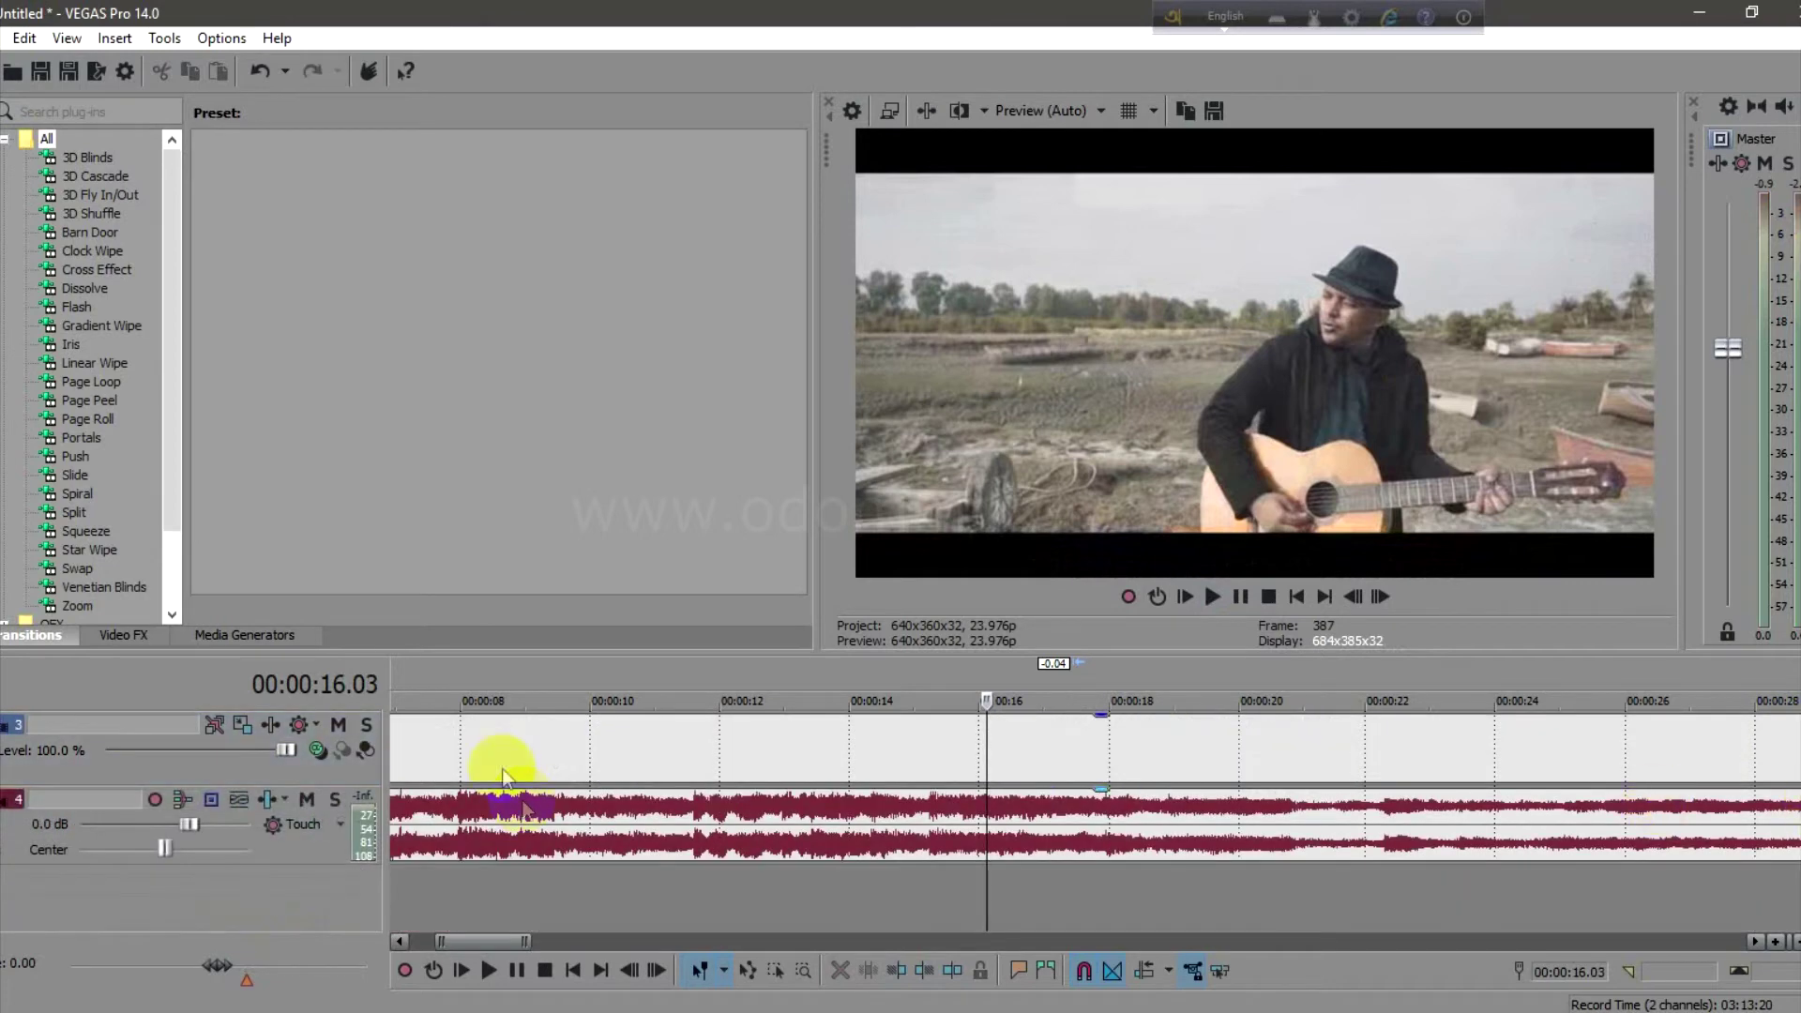
click(307, 800)
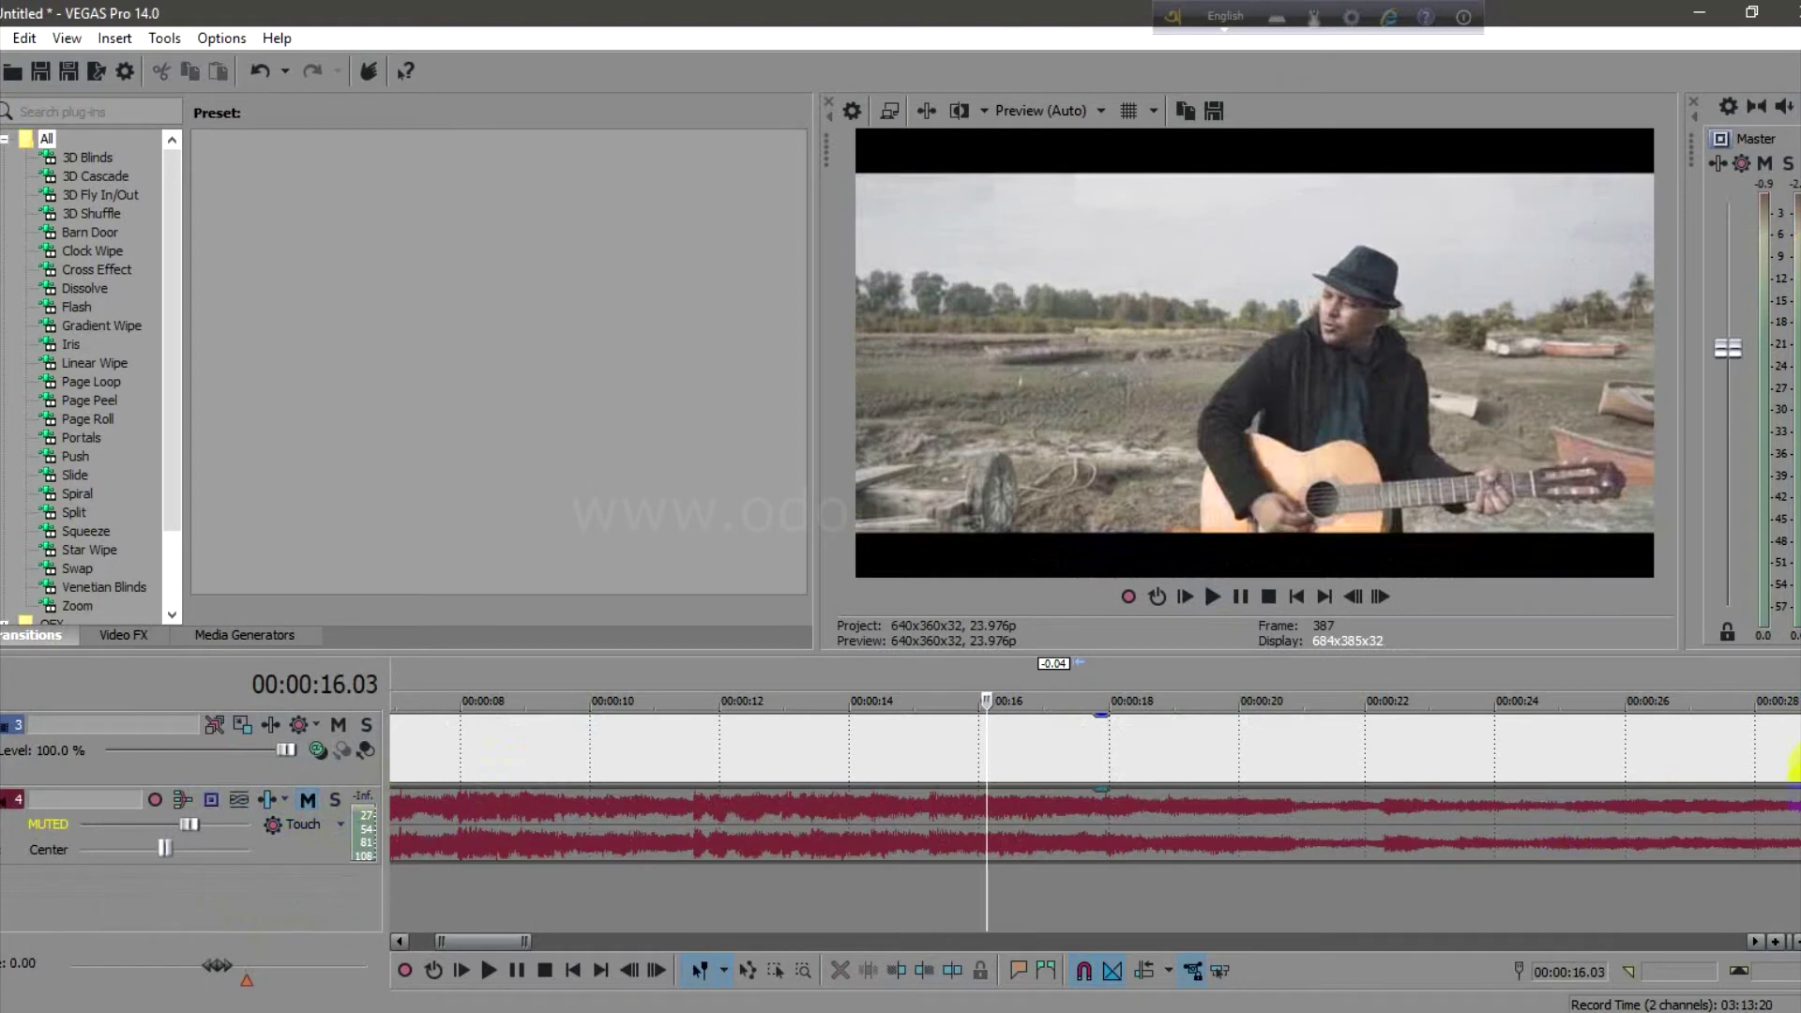
scroll(1073, 900, up, 2)
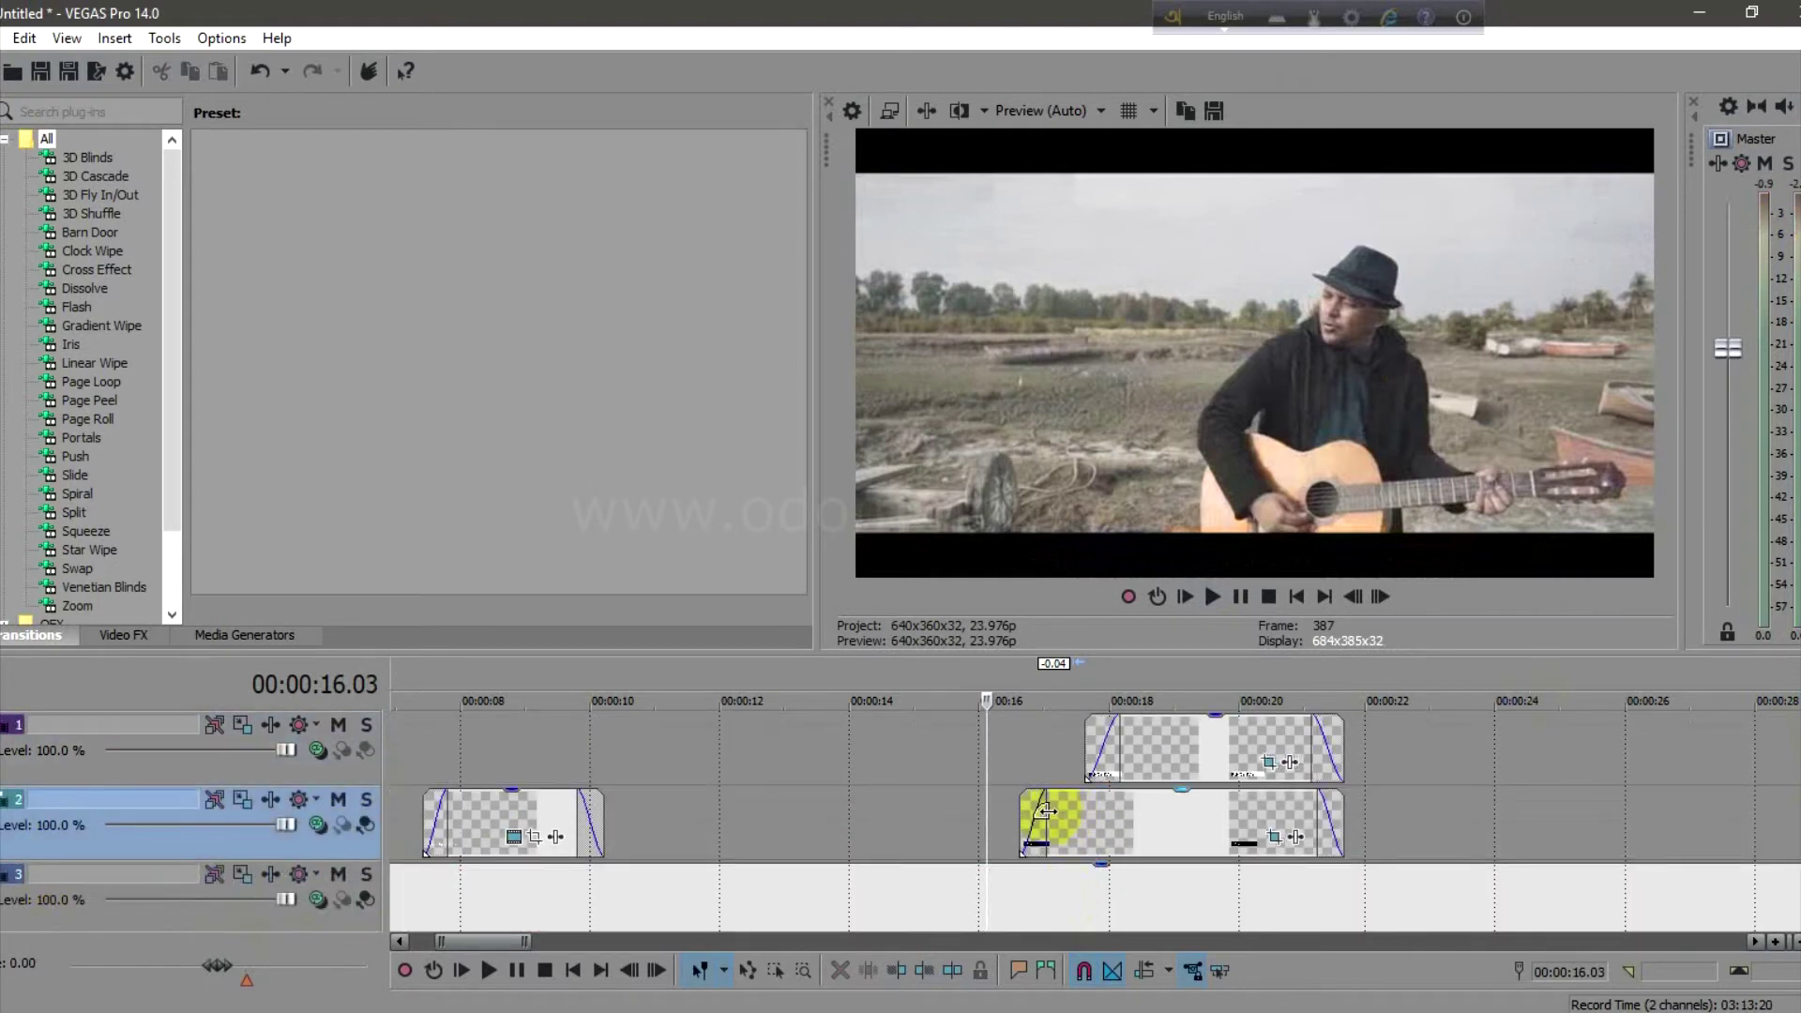
drag(1073, 812, 1202, 752)
key(space)
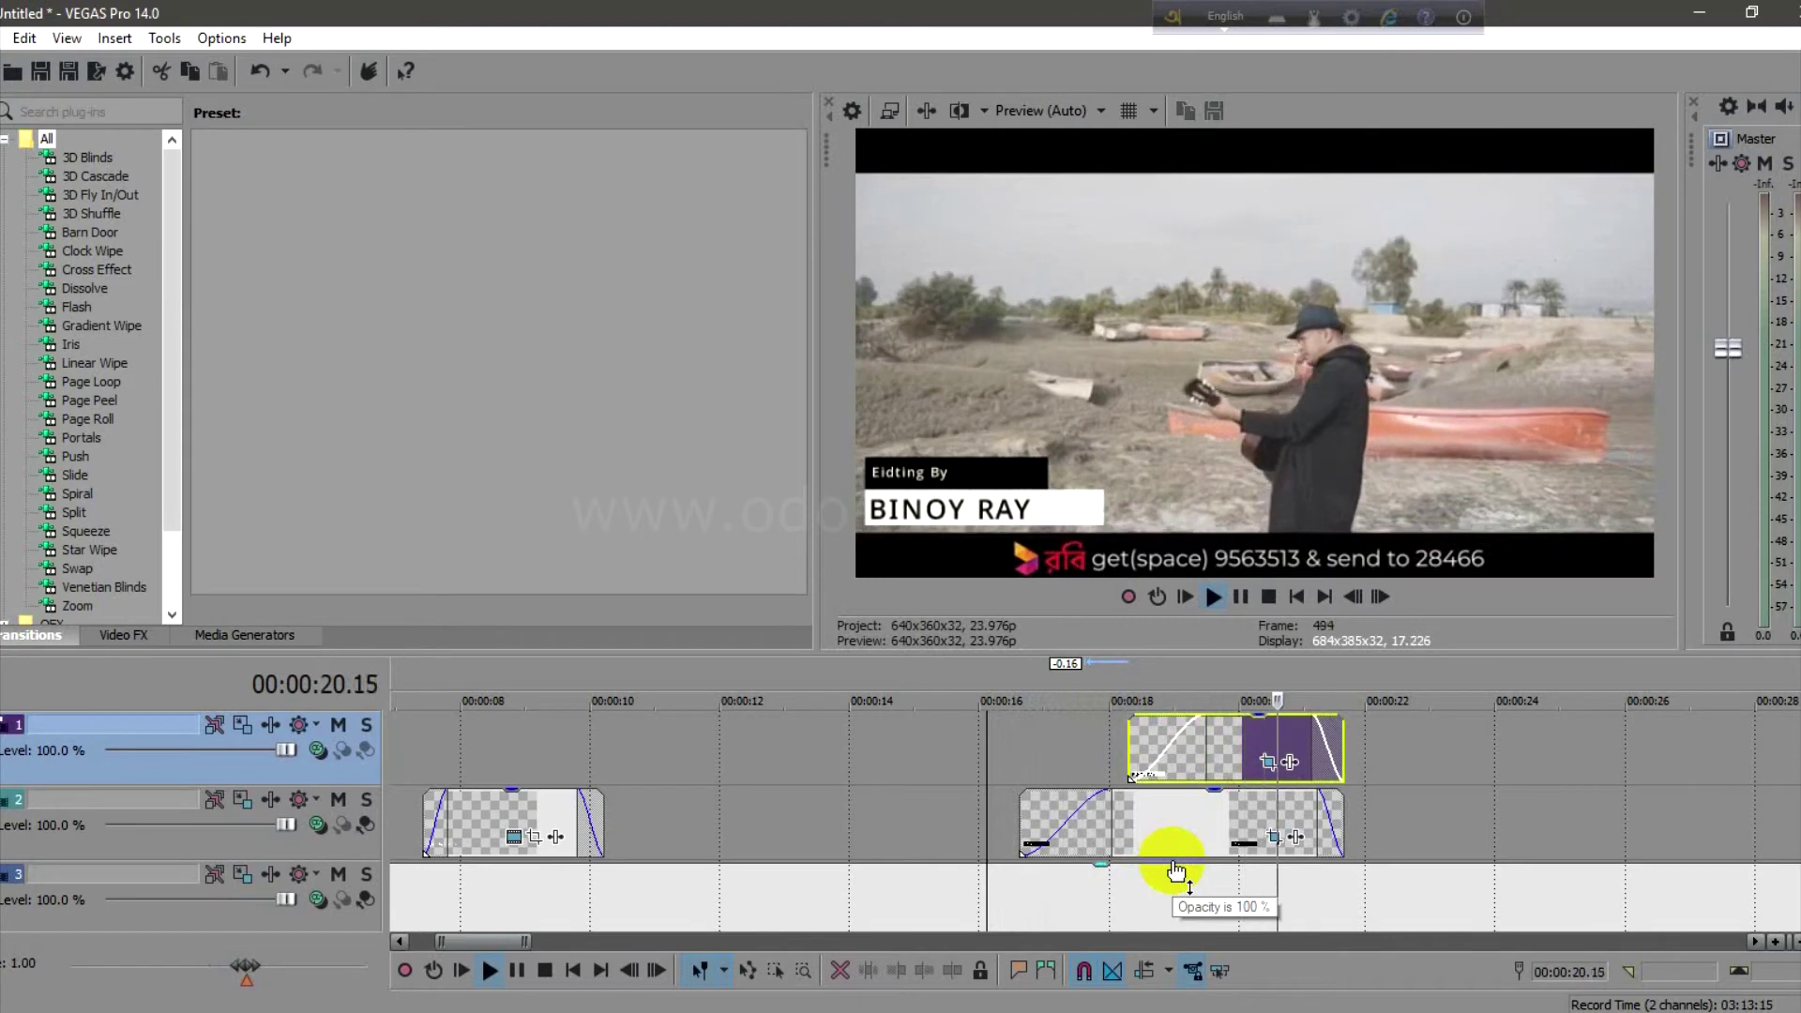
key(space)
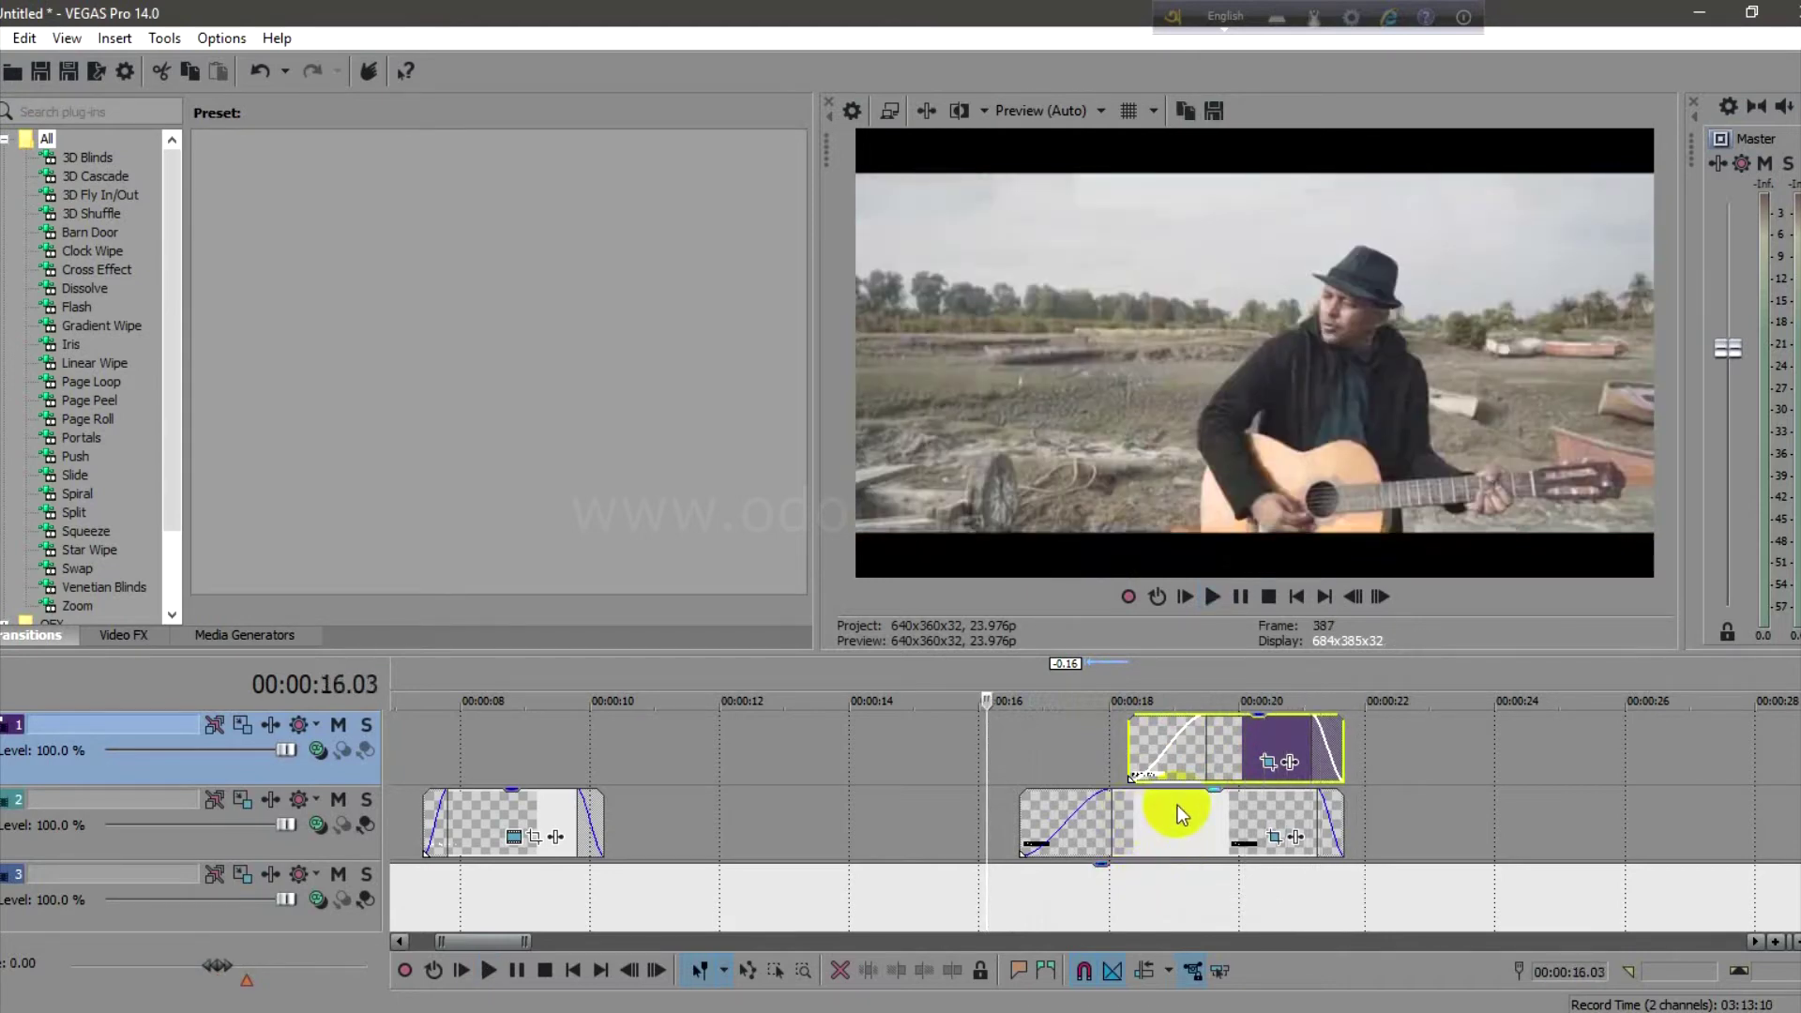
Step: Remove the fade-in from the track-2 credit clip and select the track-1 credit clip
drag(1113, 810, 1021, 808)
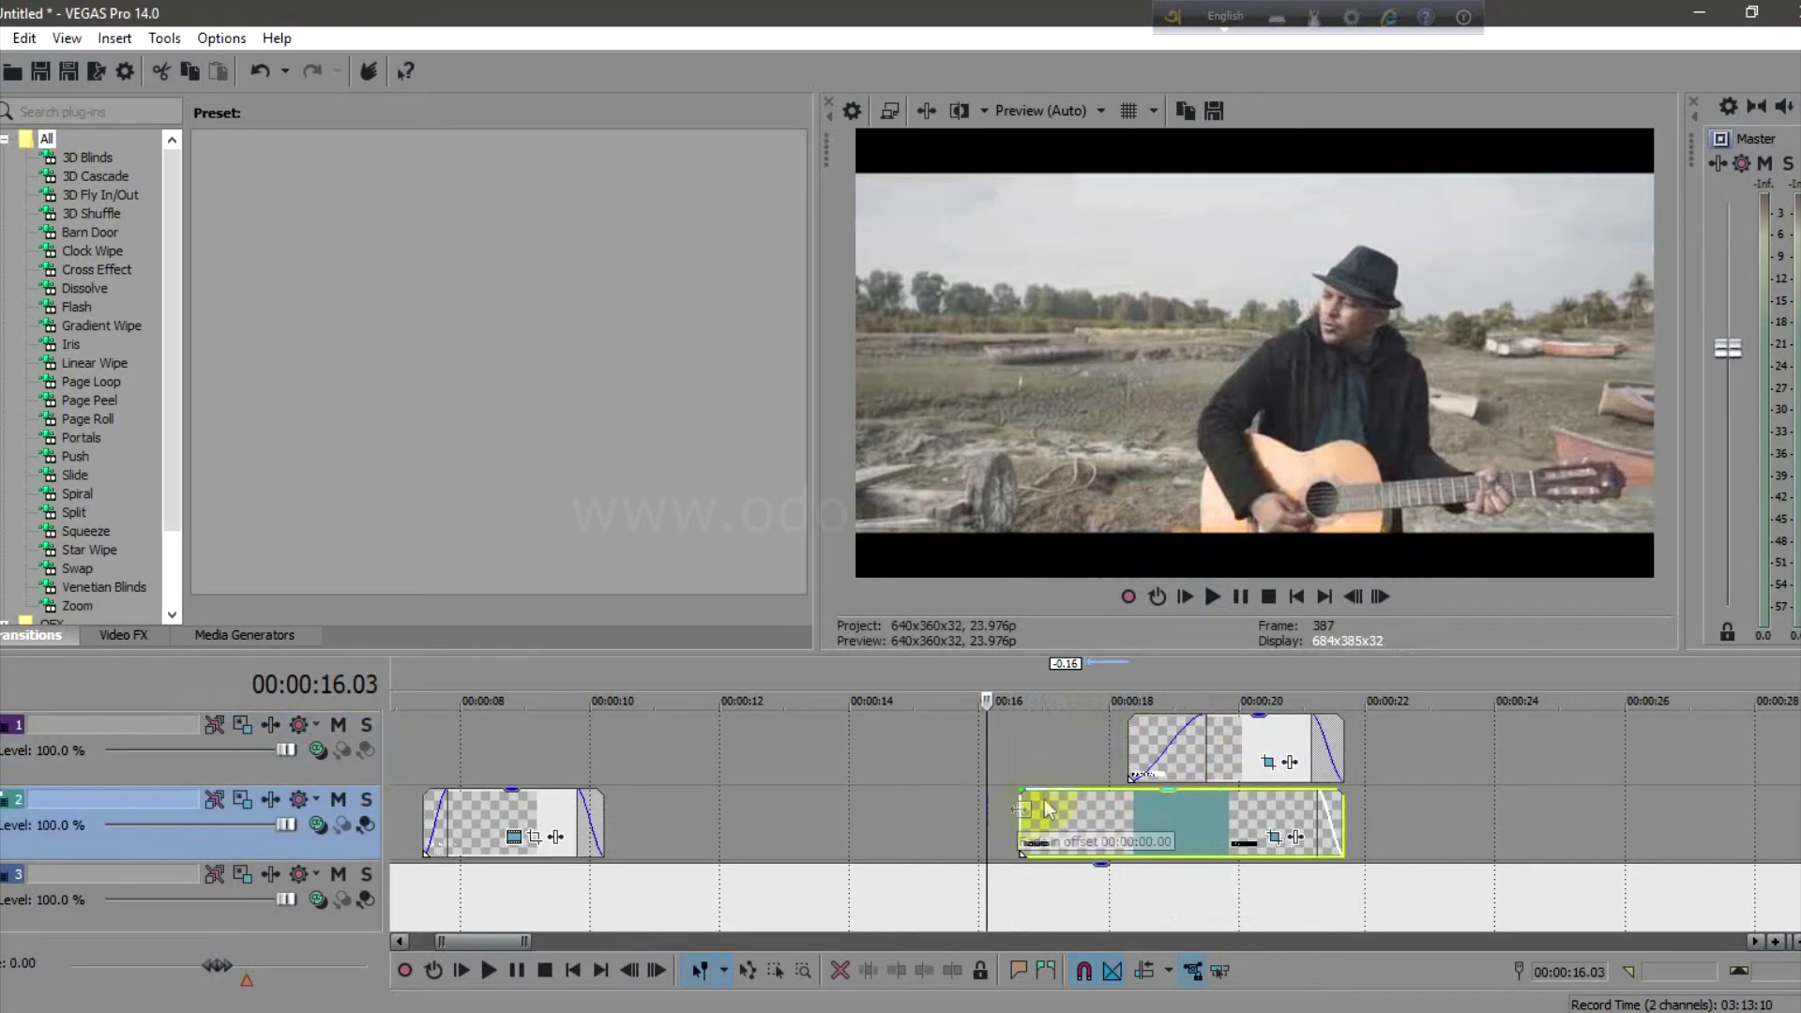
click(1198, 738)
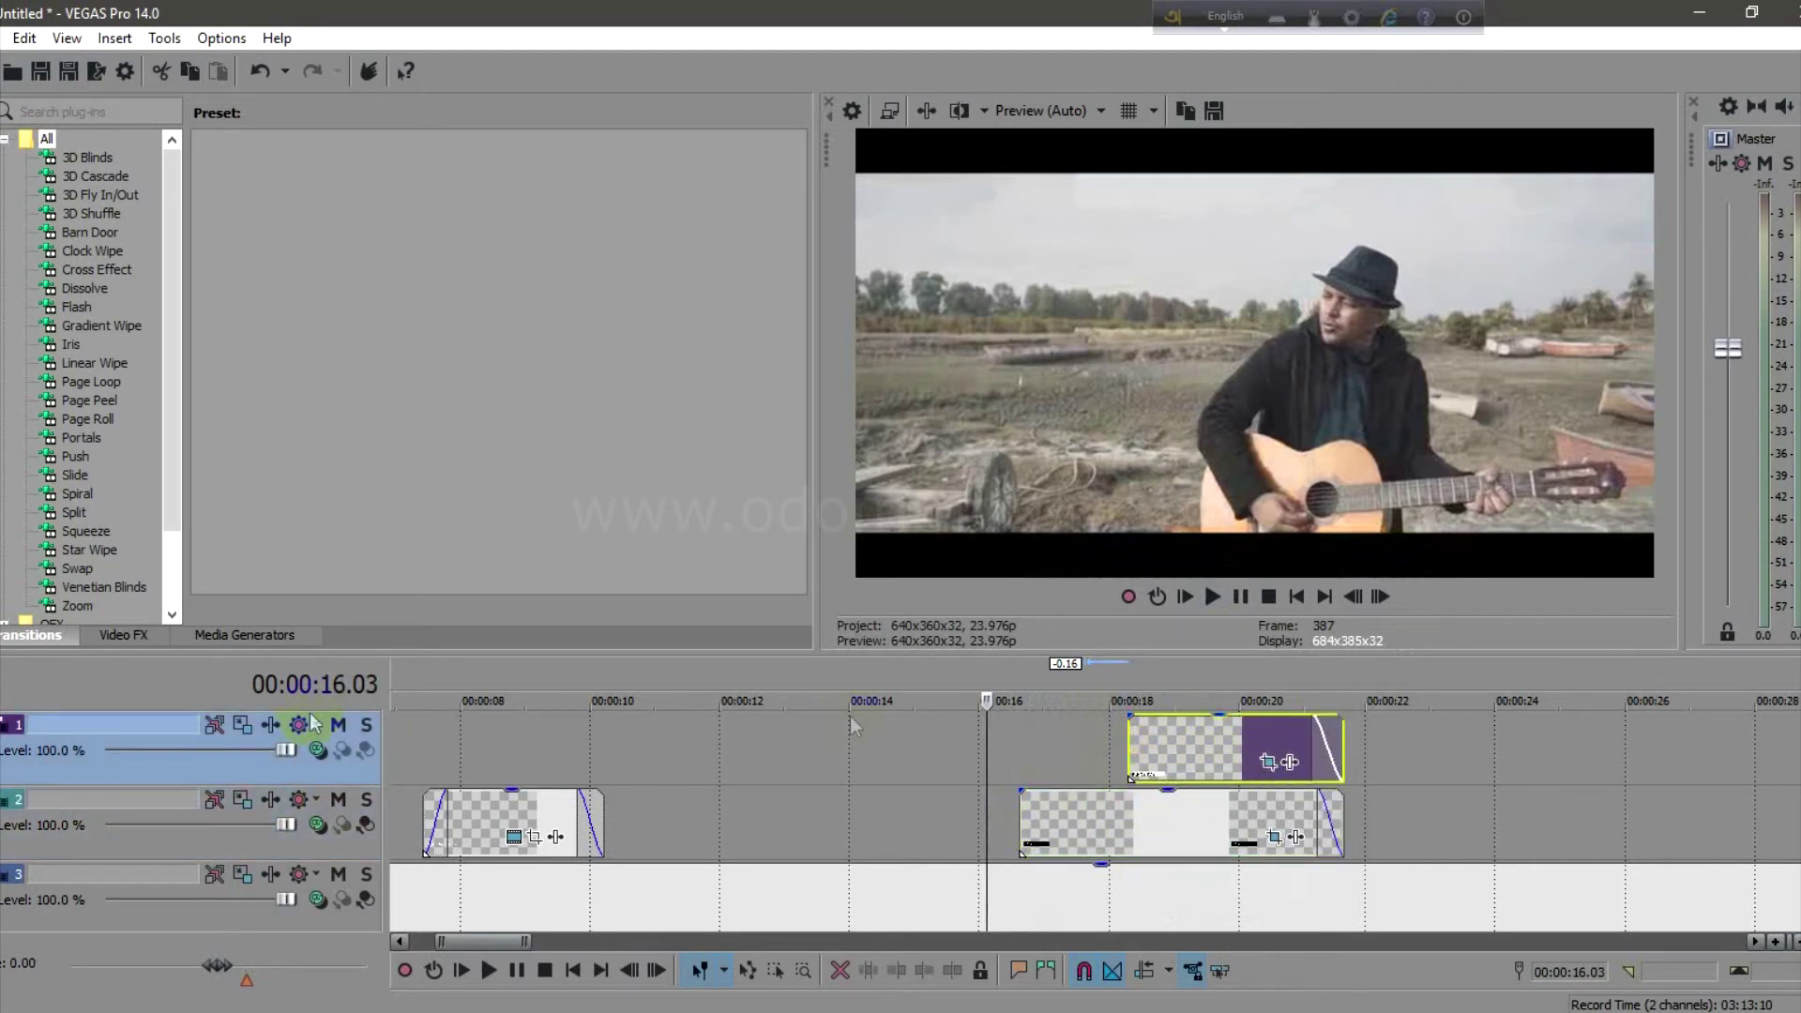
click(79, 160)
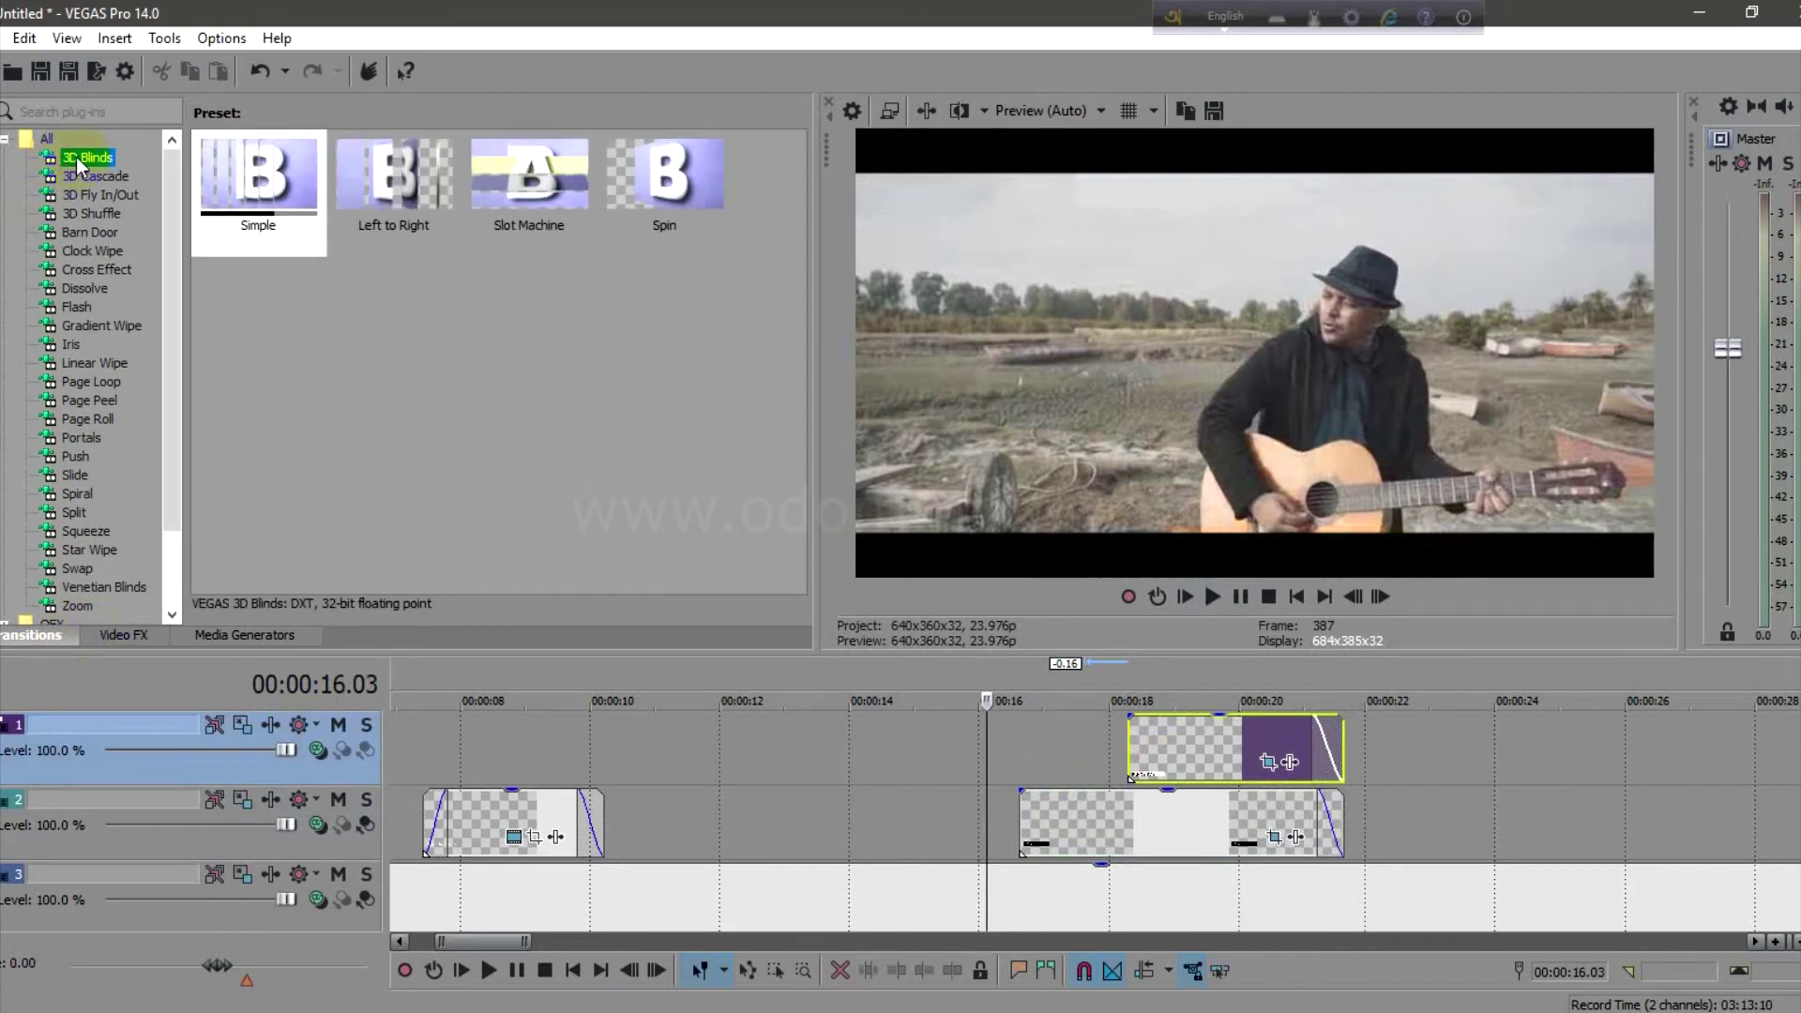
Step: Apply the Simple 3D Blinds transition to both credit clip starts and preview it
drag(244, 180, 1024, 827)
drag(1025, 827, 1025, 828)
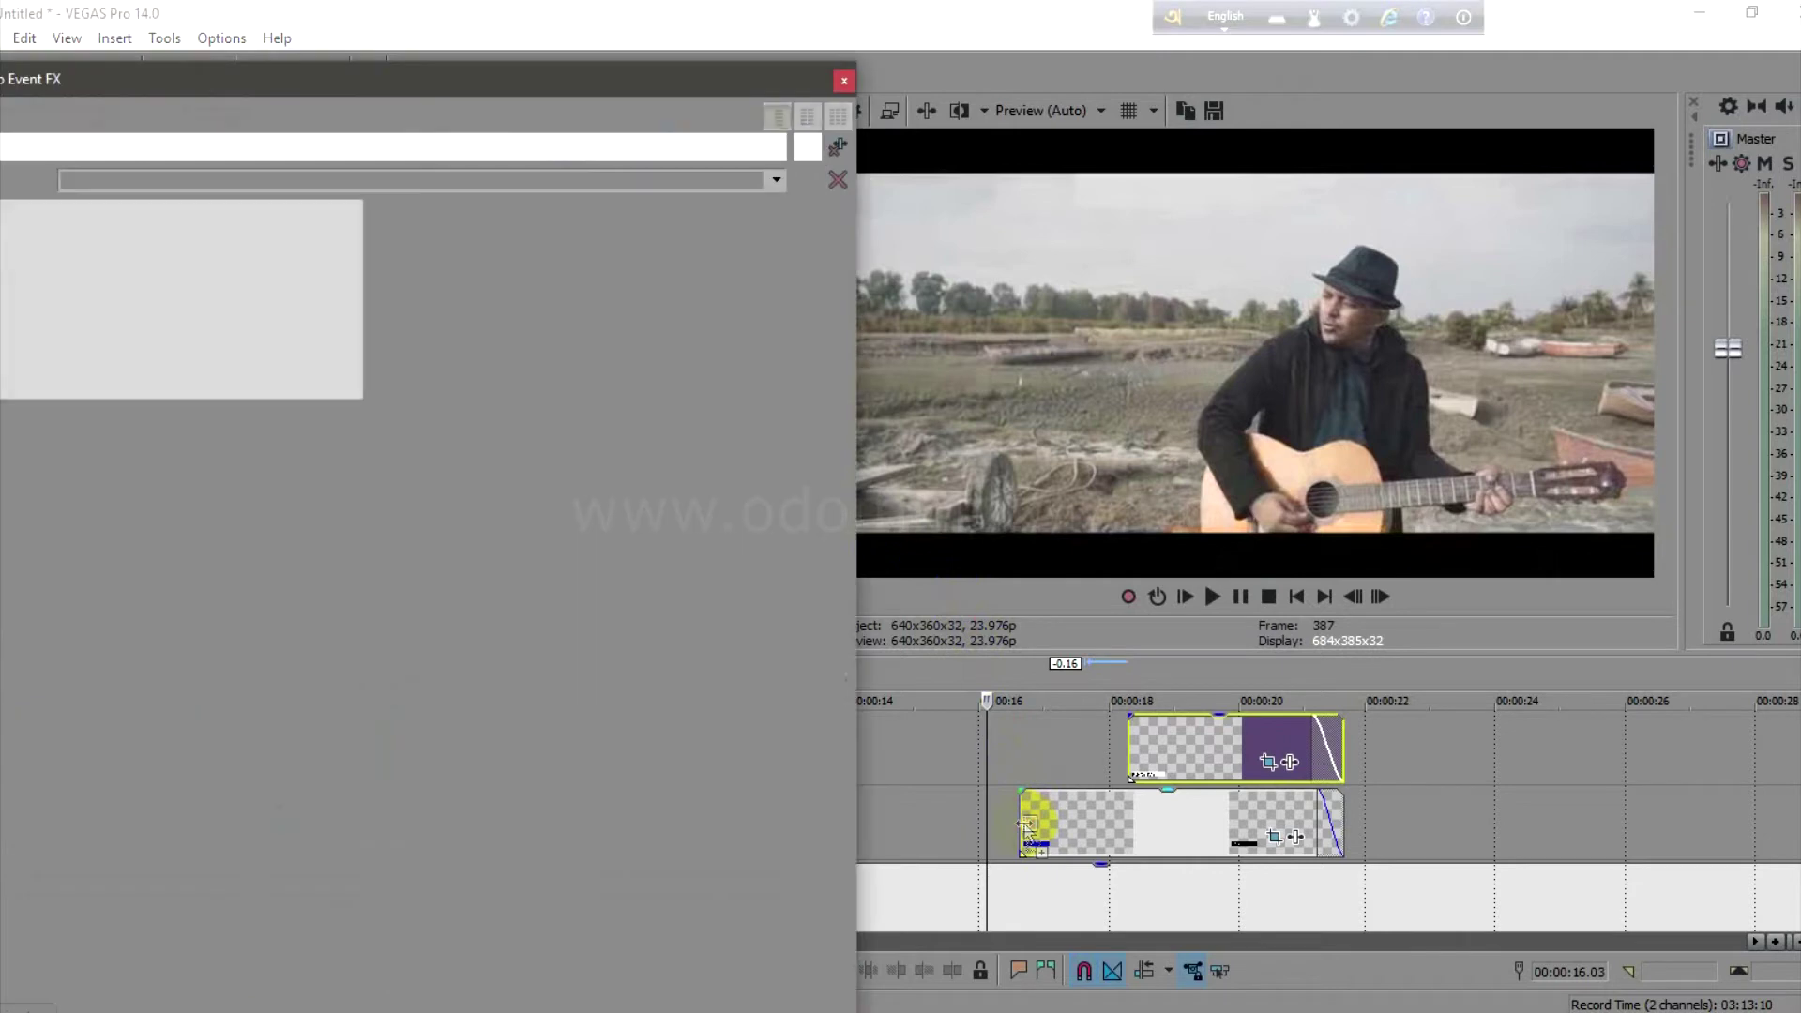
click(844, 85)
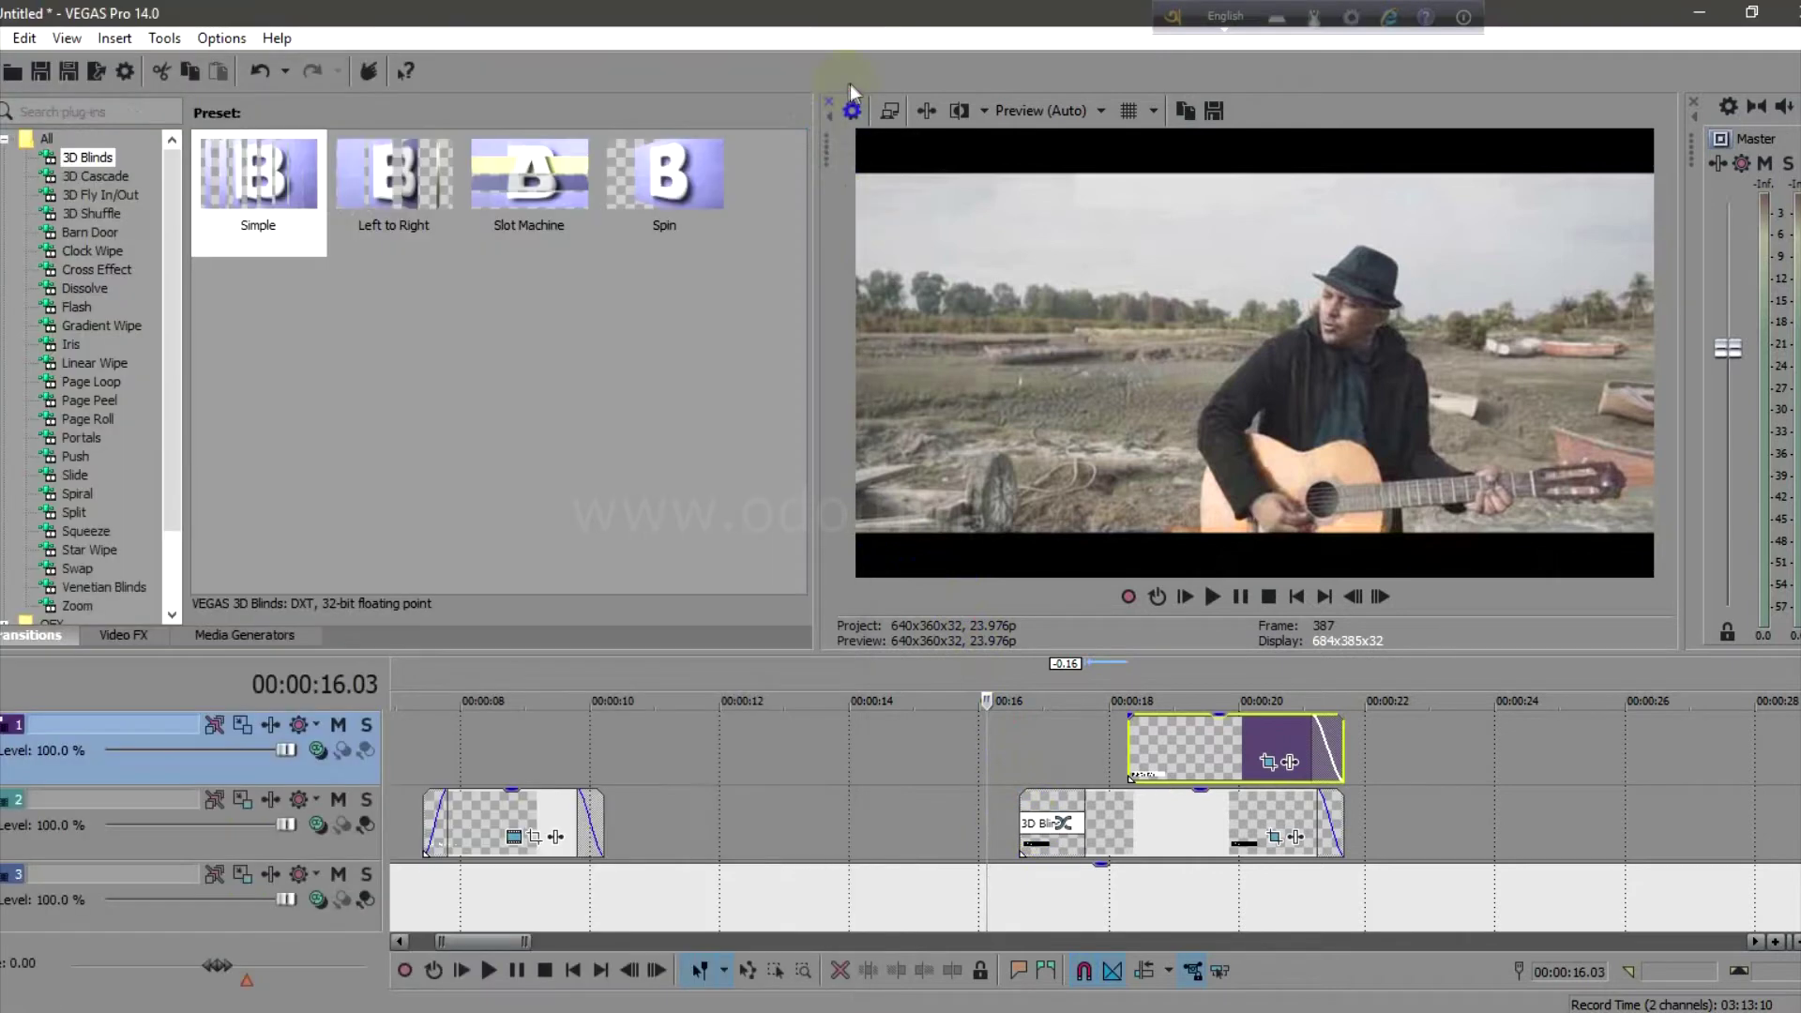
drag(268, 177, 1132, 755)
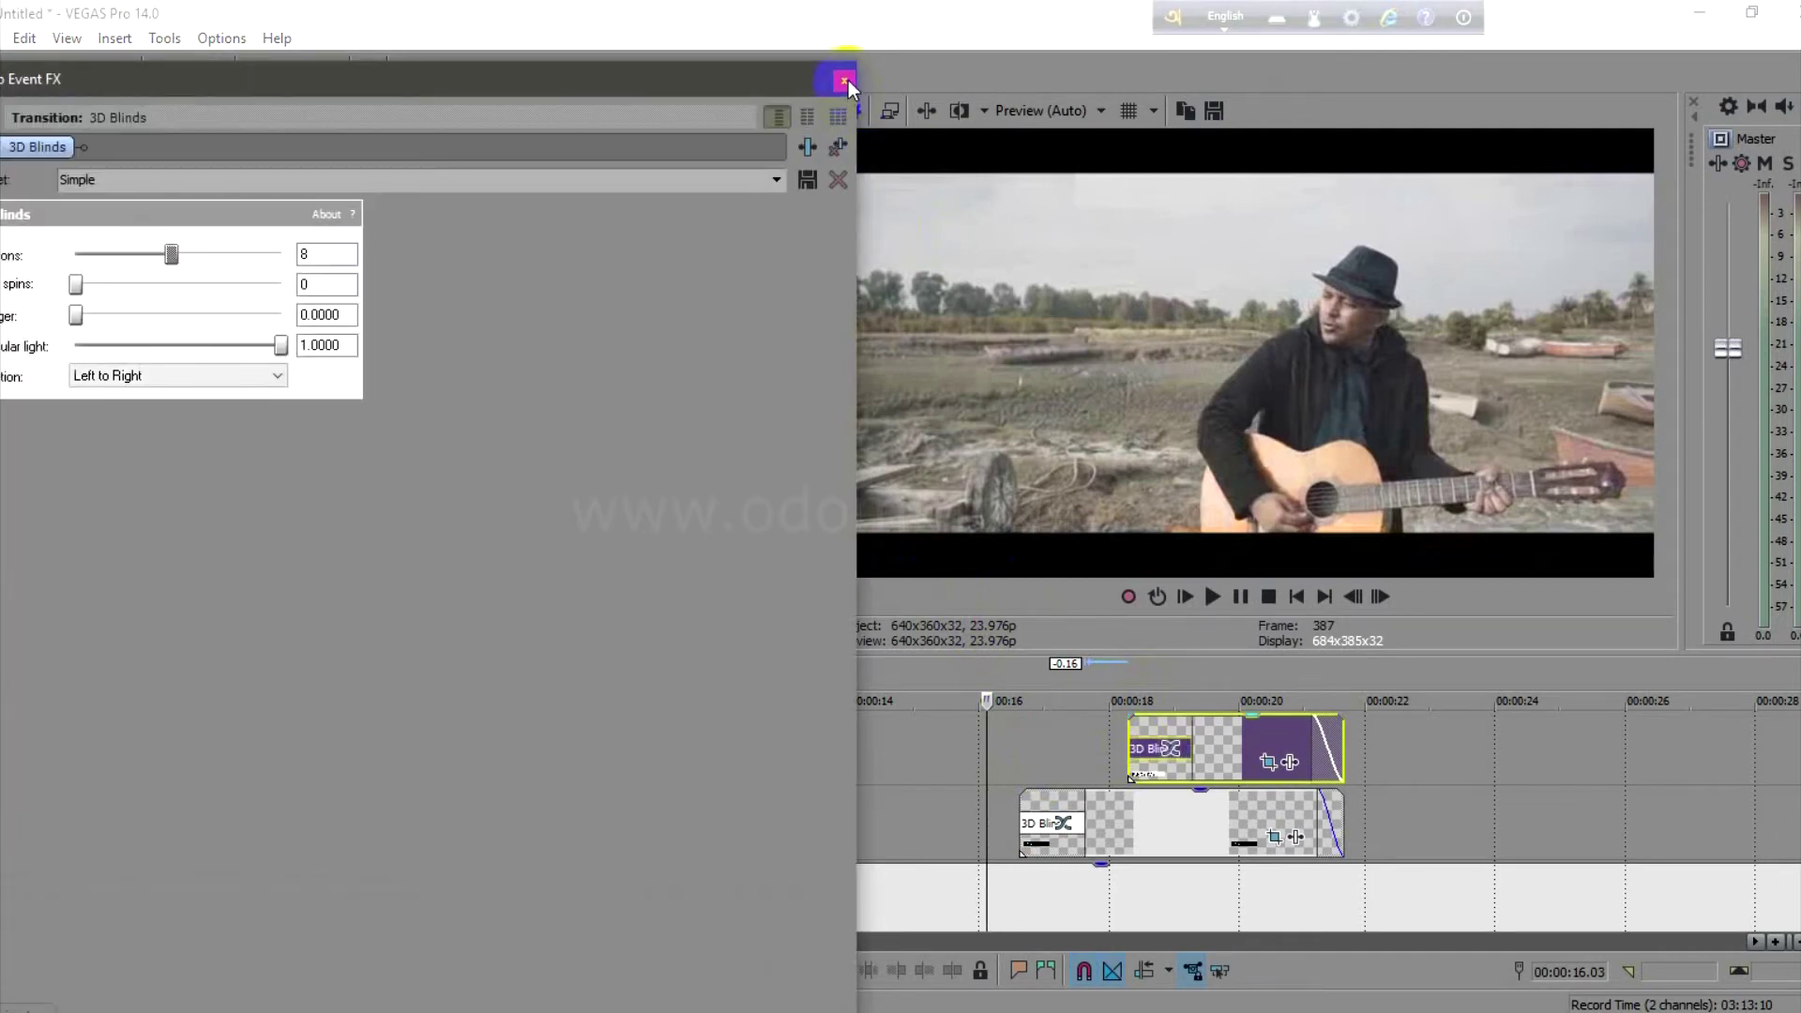
click(845, 83)
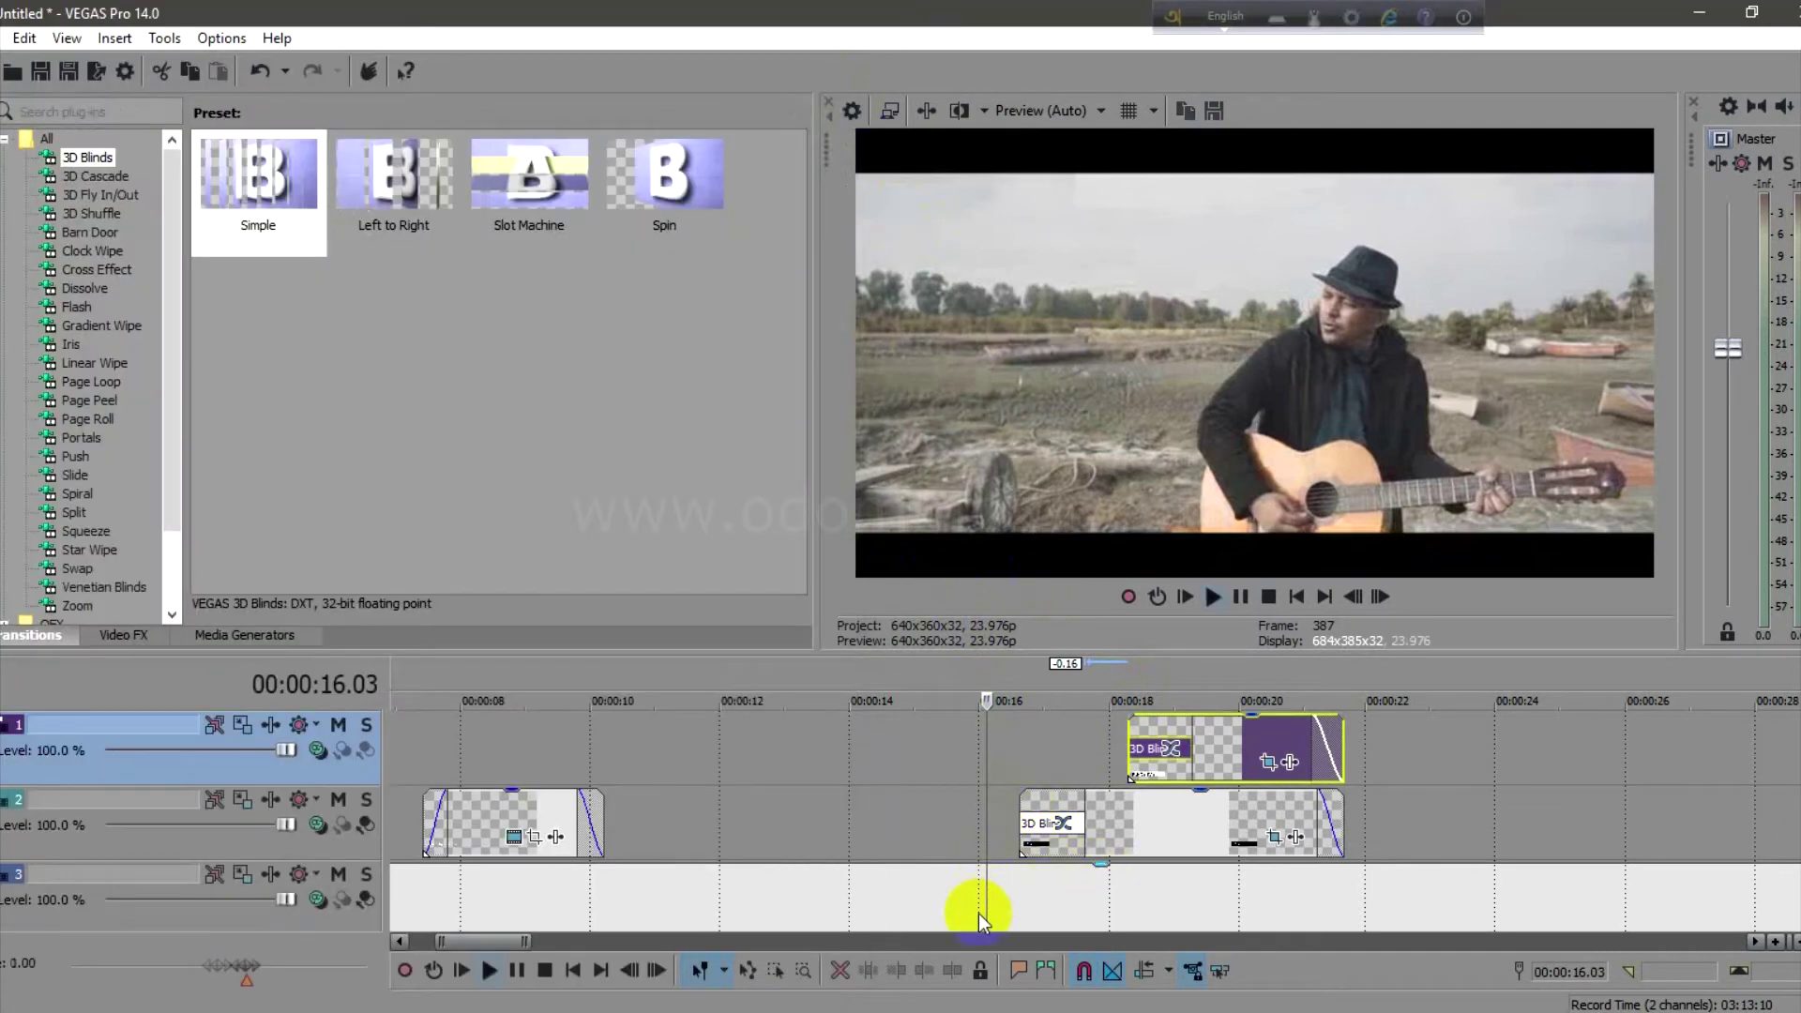
key(space)
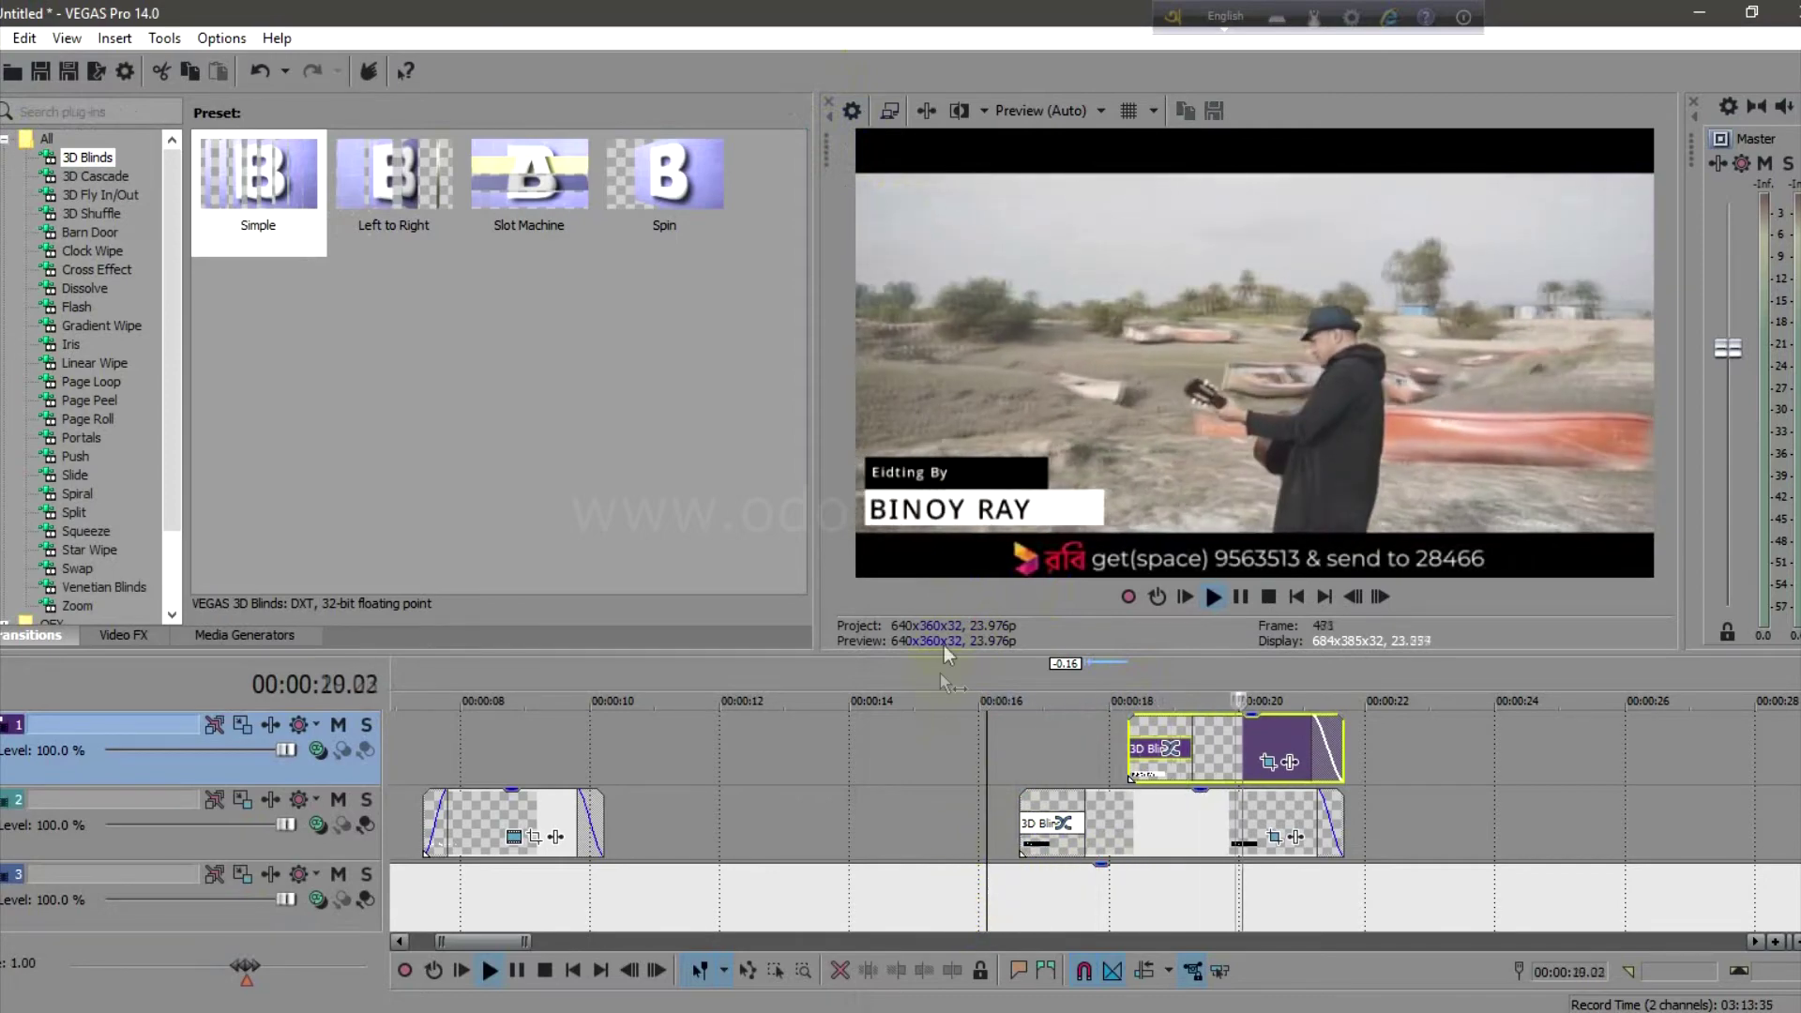
key(space)
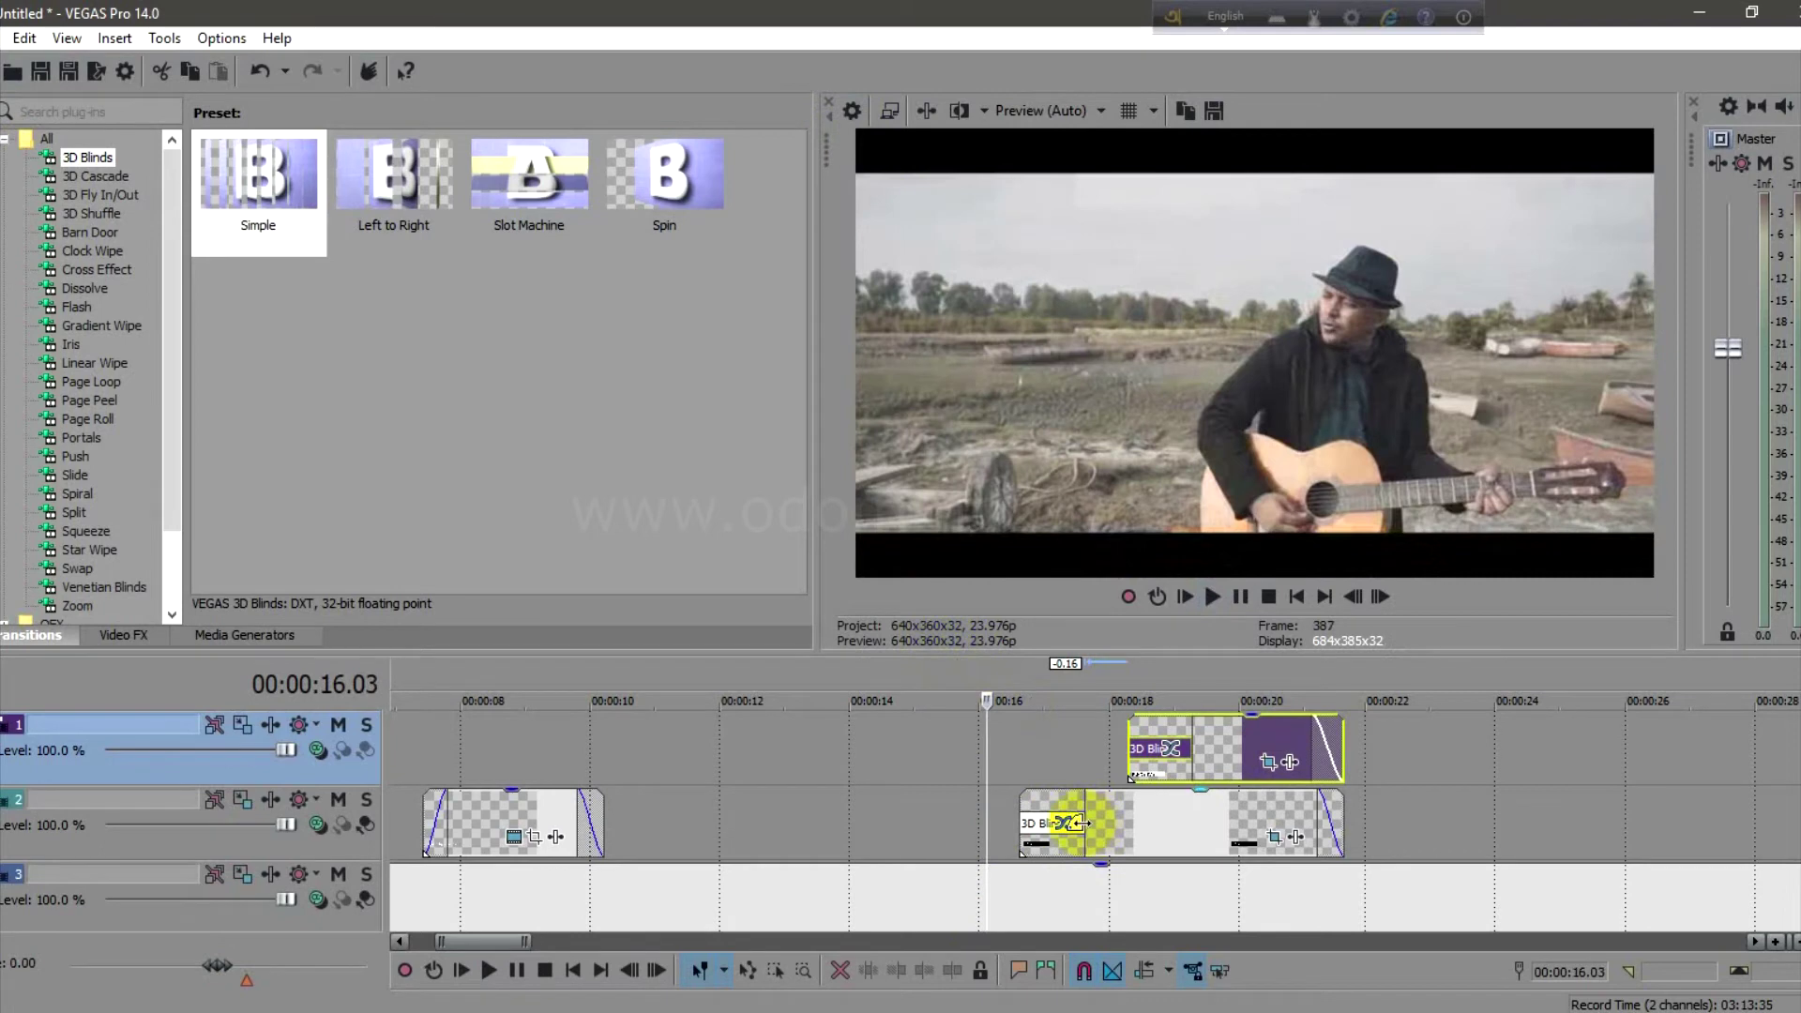
Step: Replace both credits' transitions with the 3D Blinds Spin preset and preview the result
click(1172, 826)
click(1191, 741)
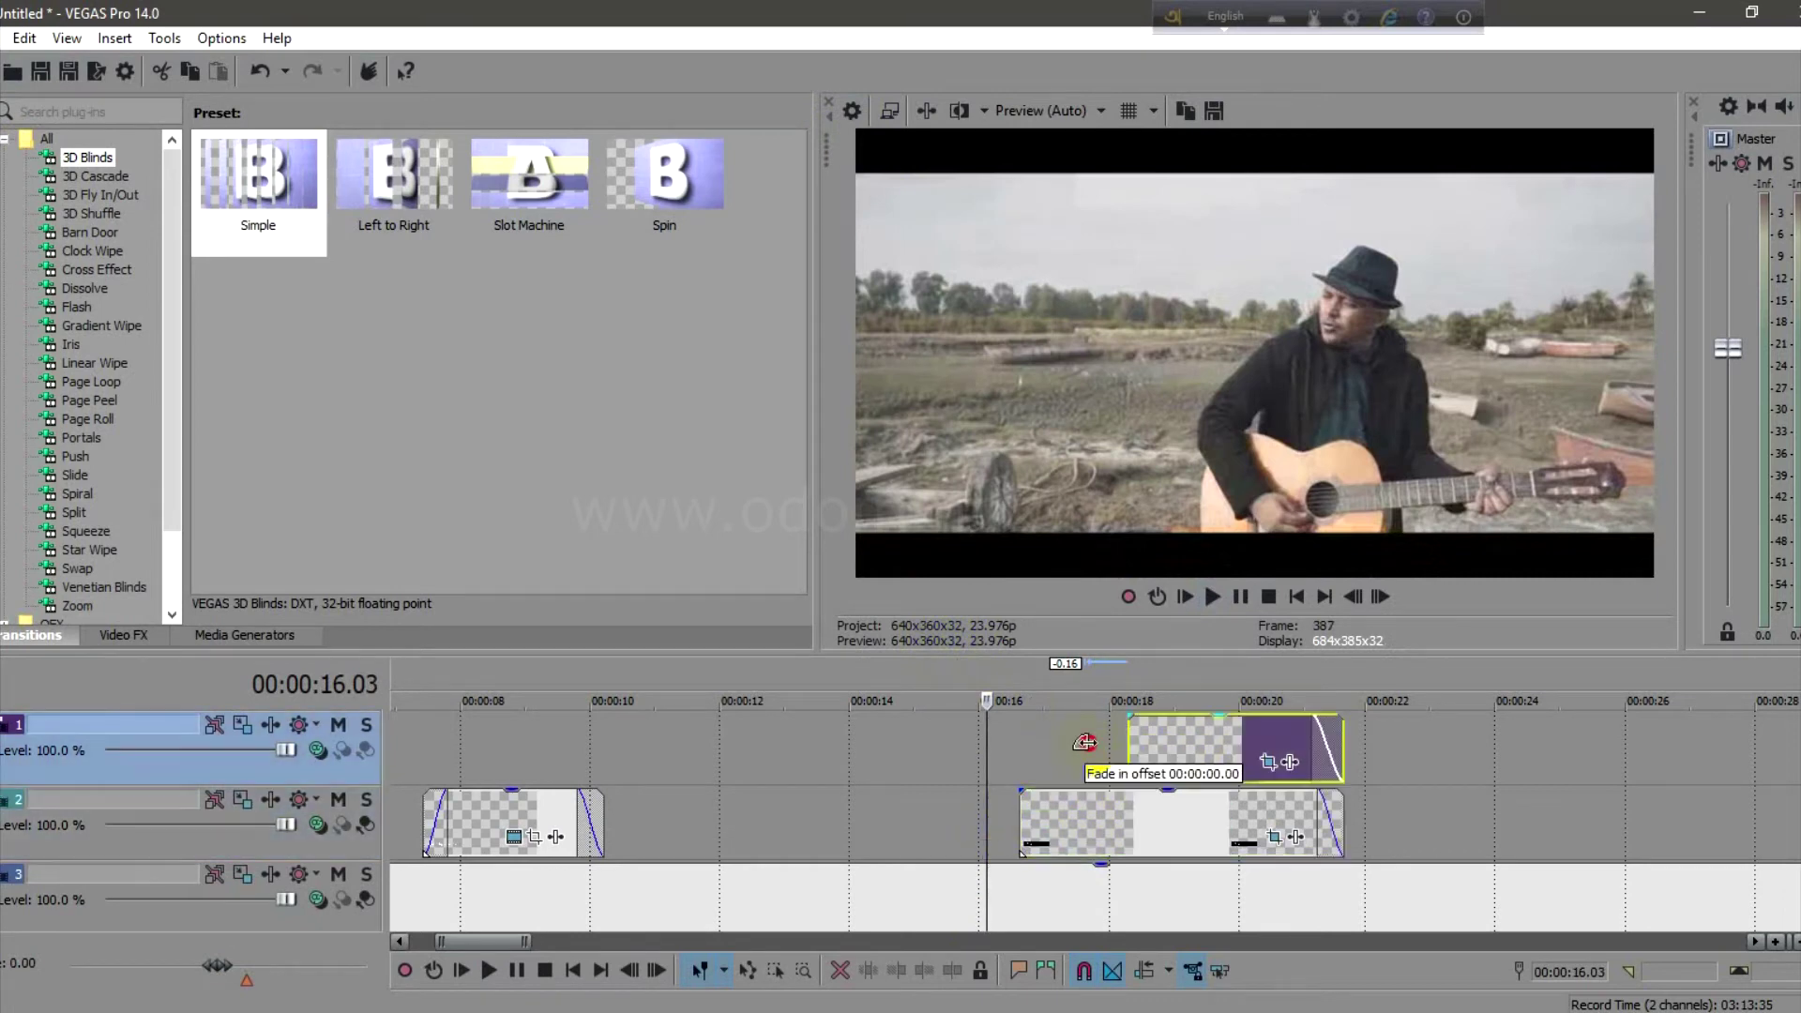
drag(664, 178, 1021, 822)
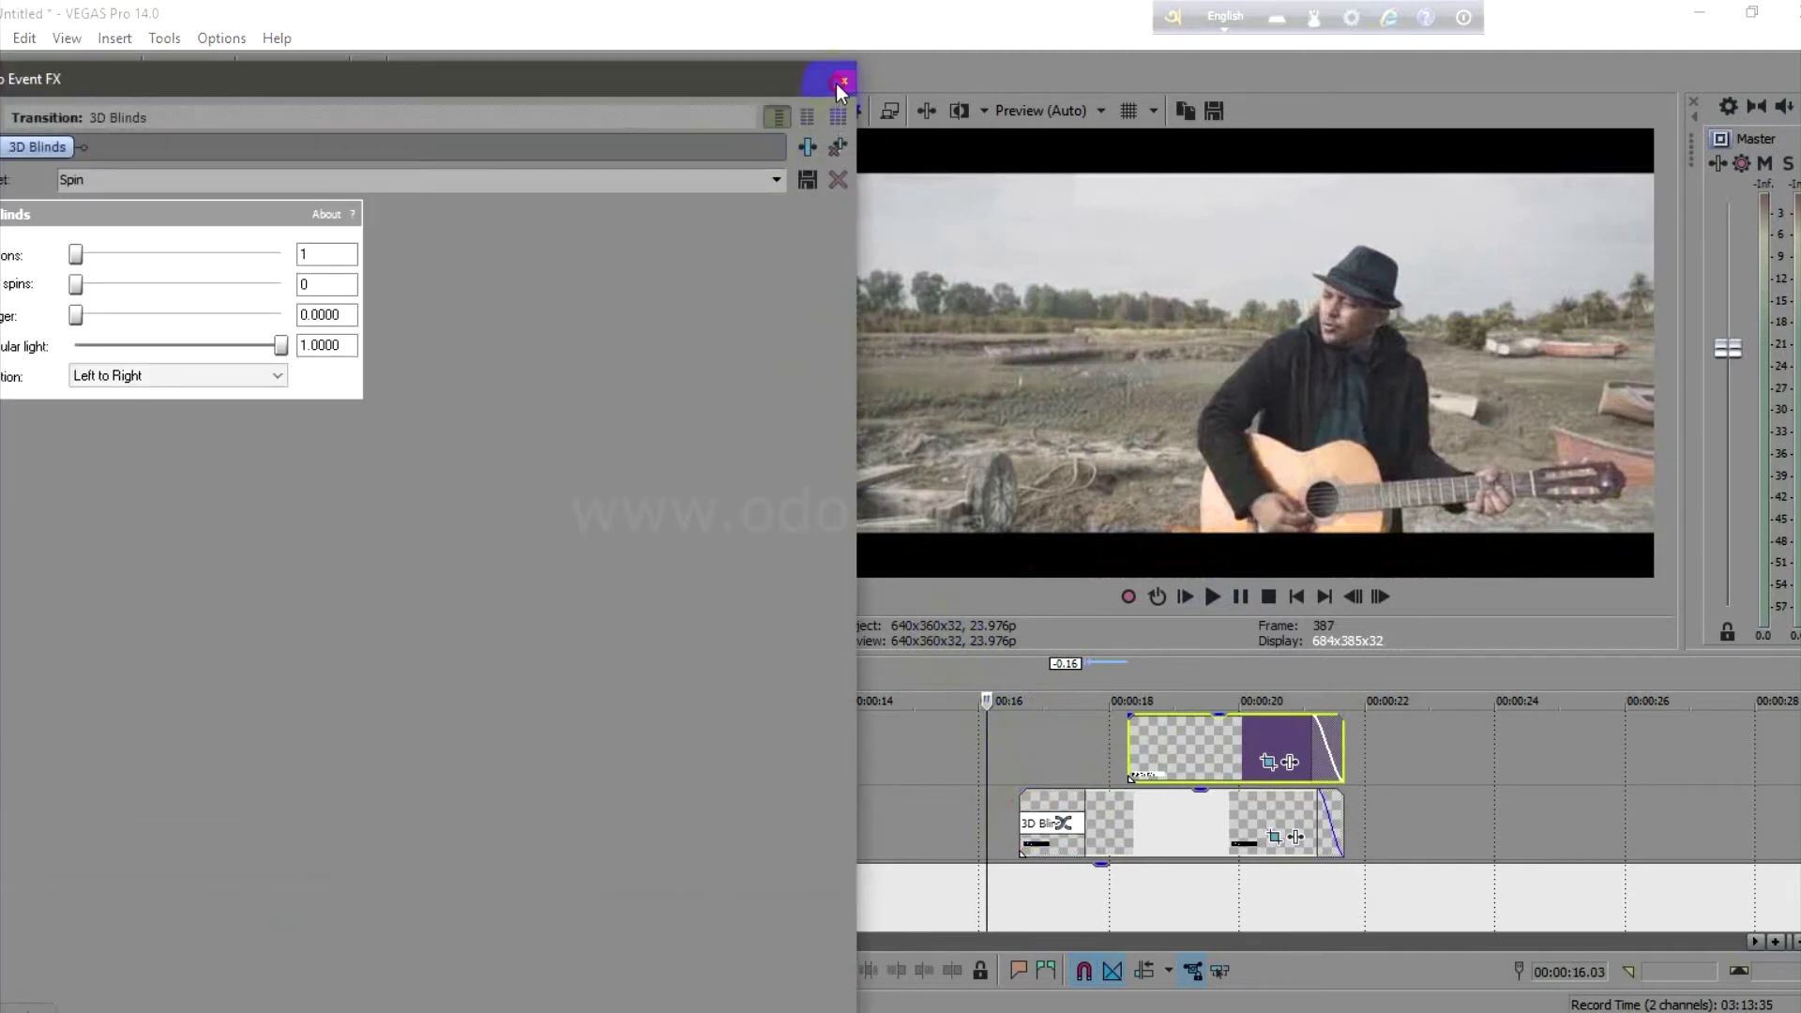
click(836, 80)
drag(735, 134, 1130, 741)
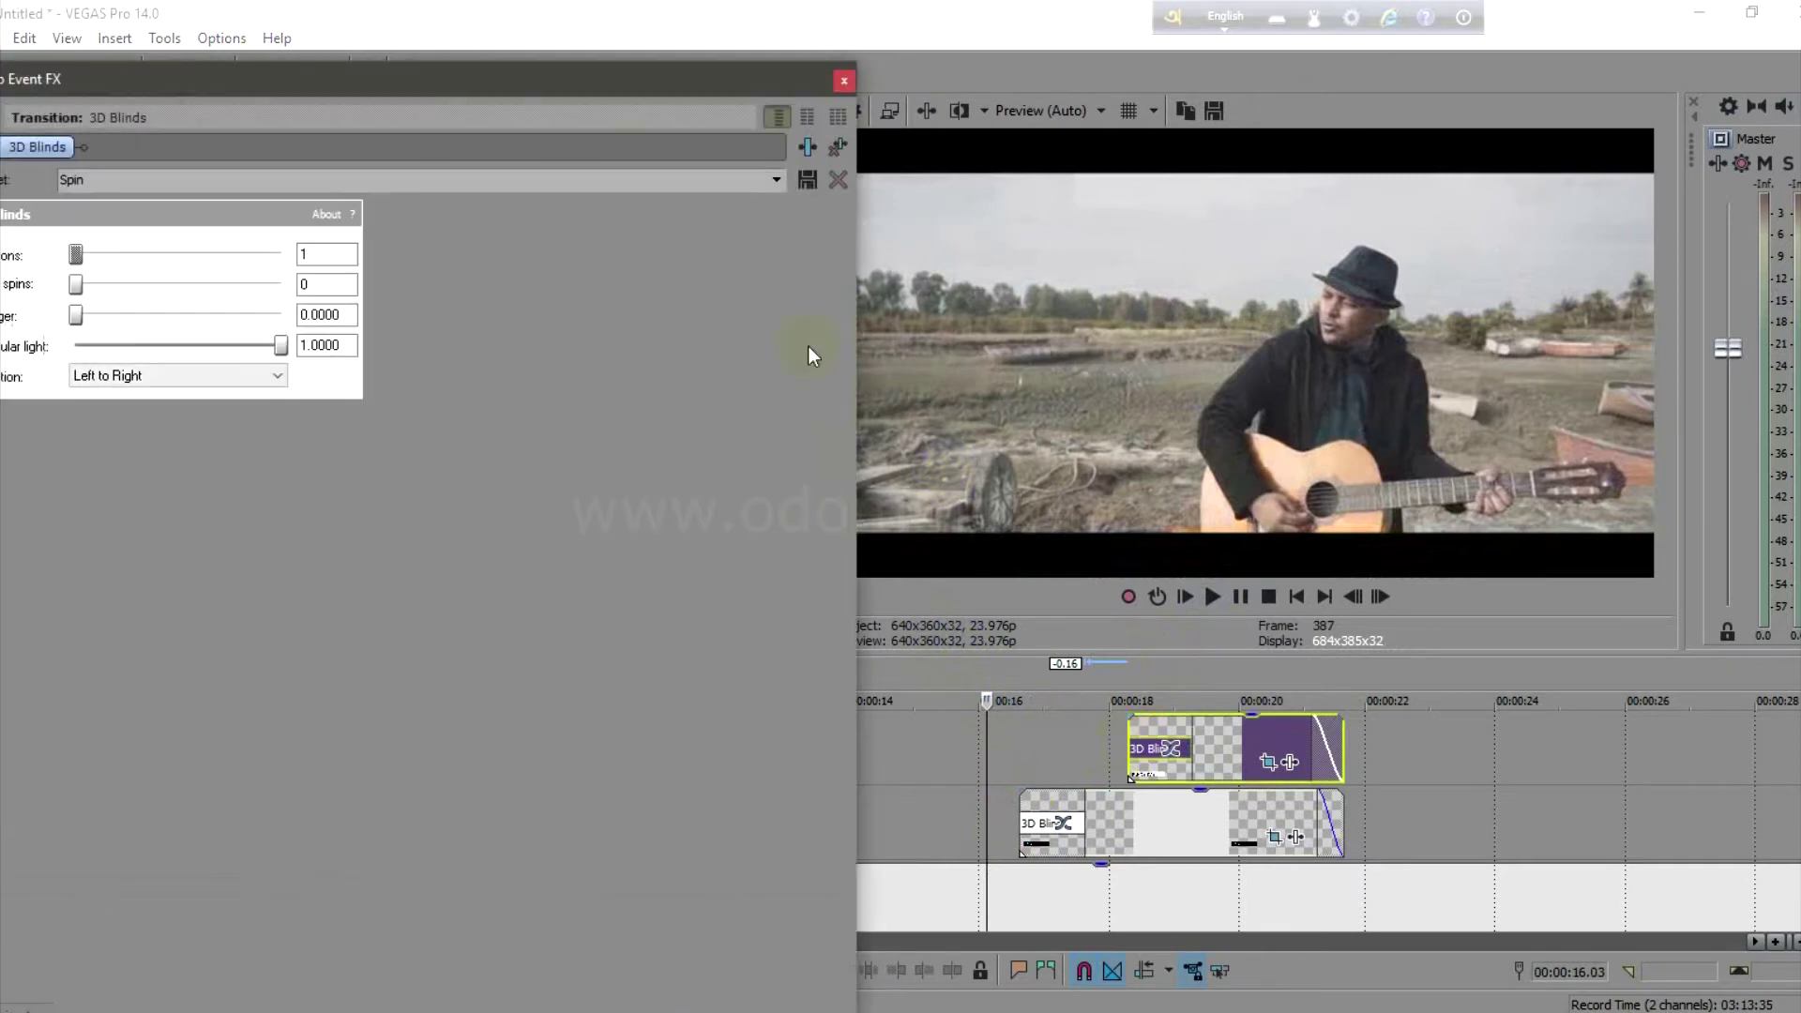
click(844, 82)
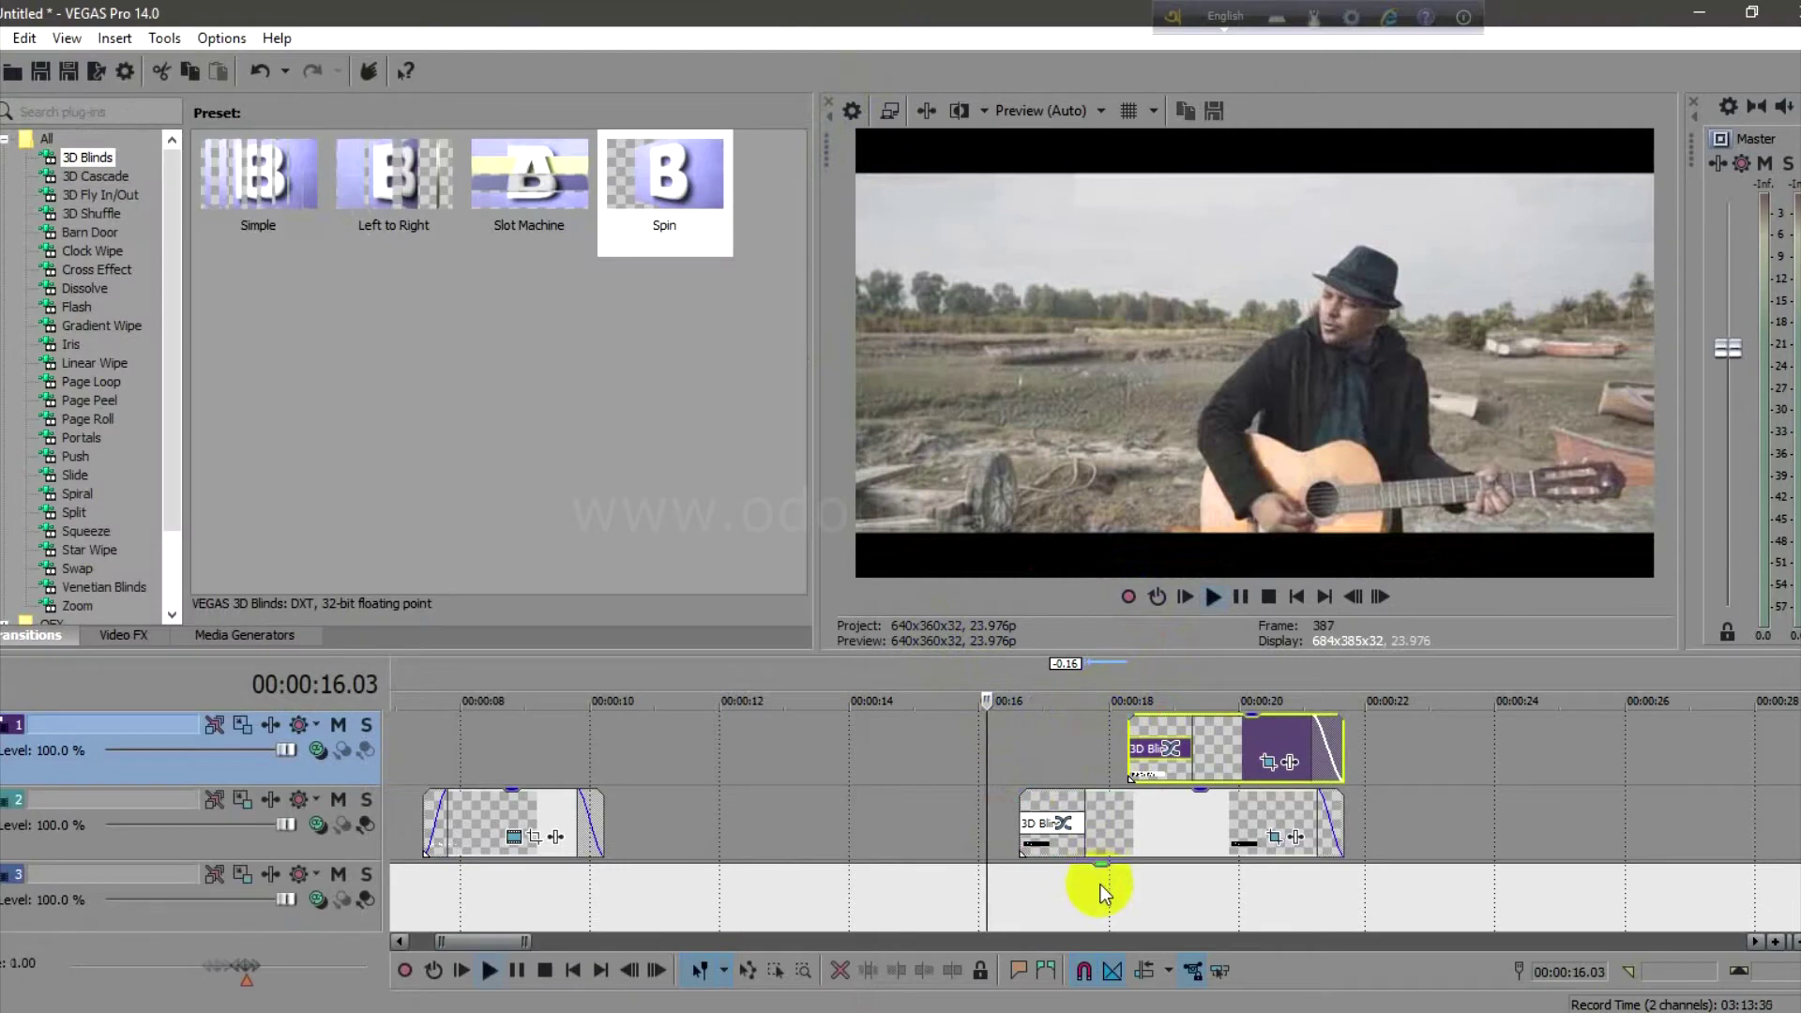
key(space)
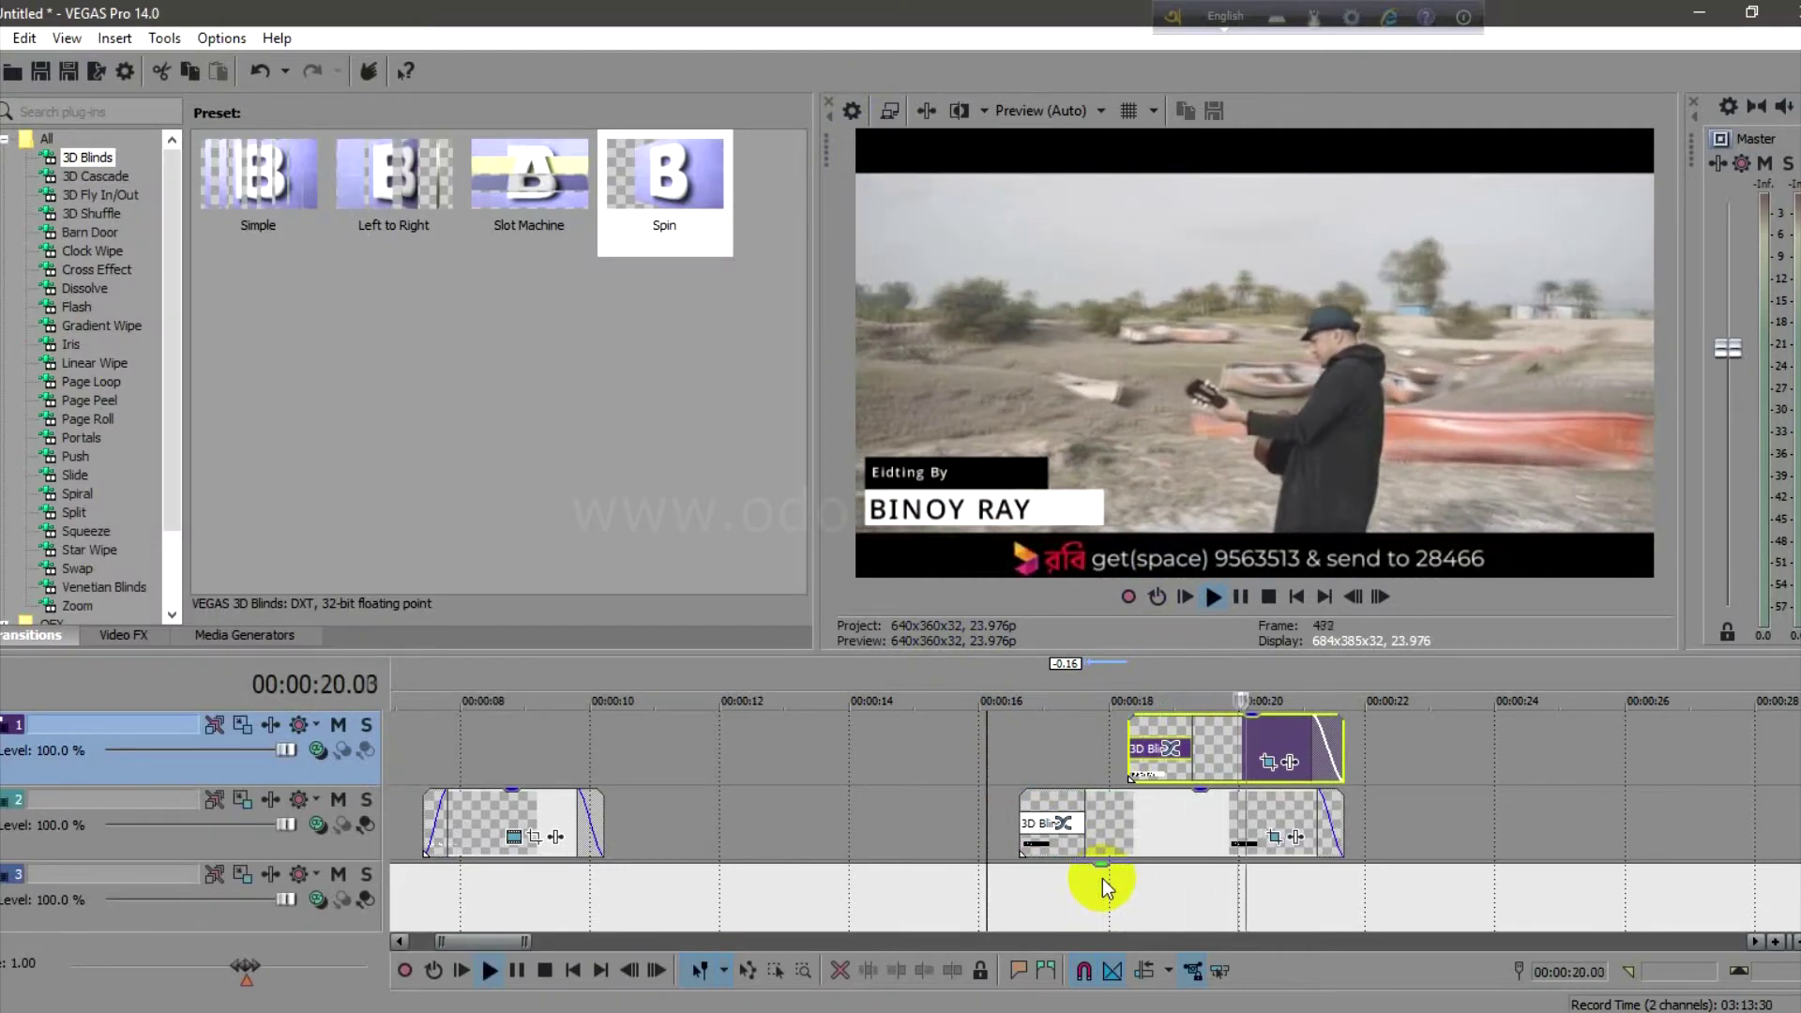
key(space)
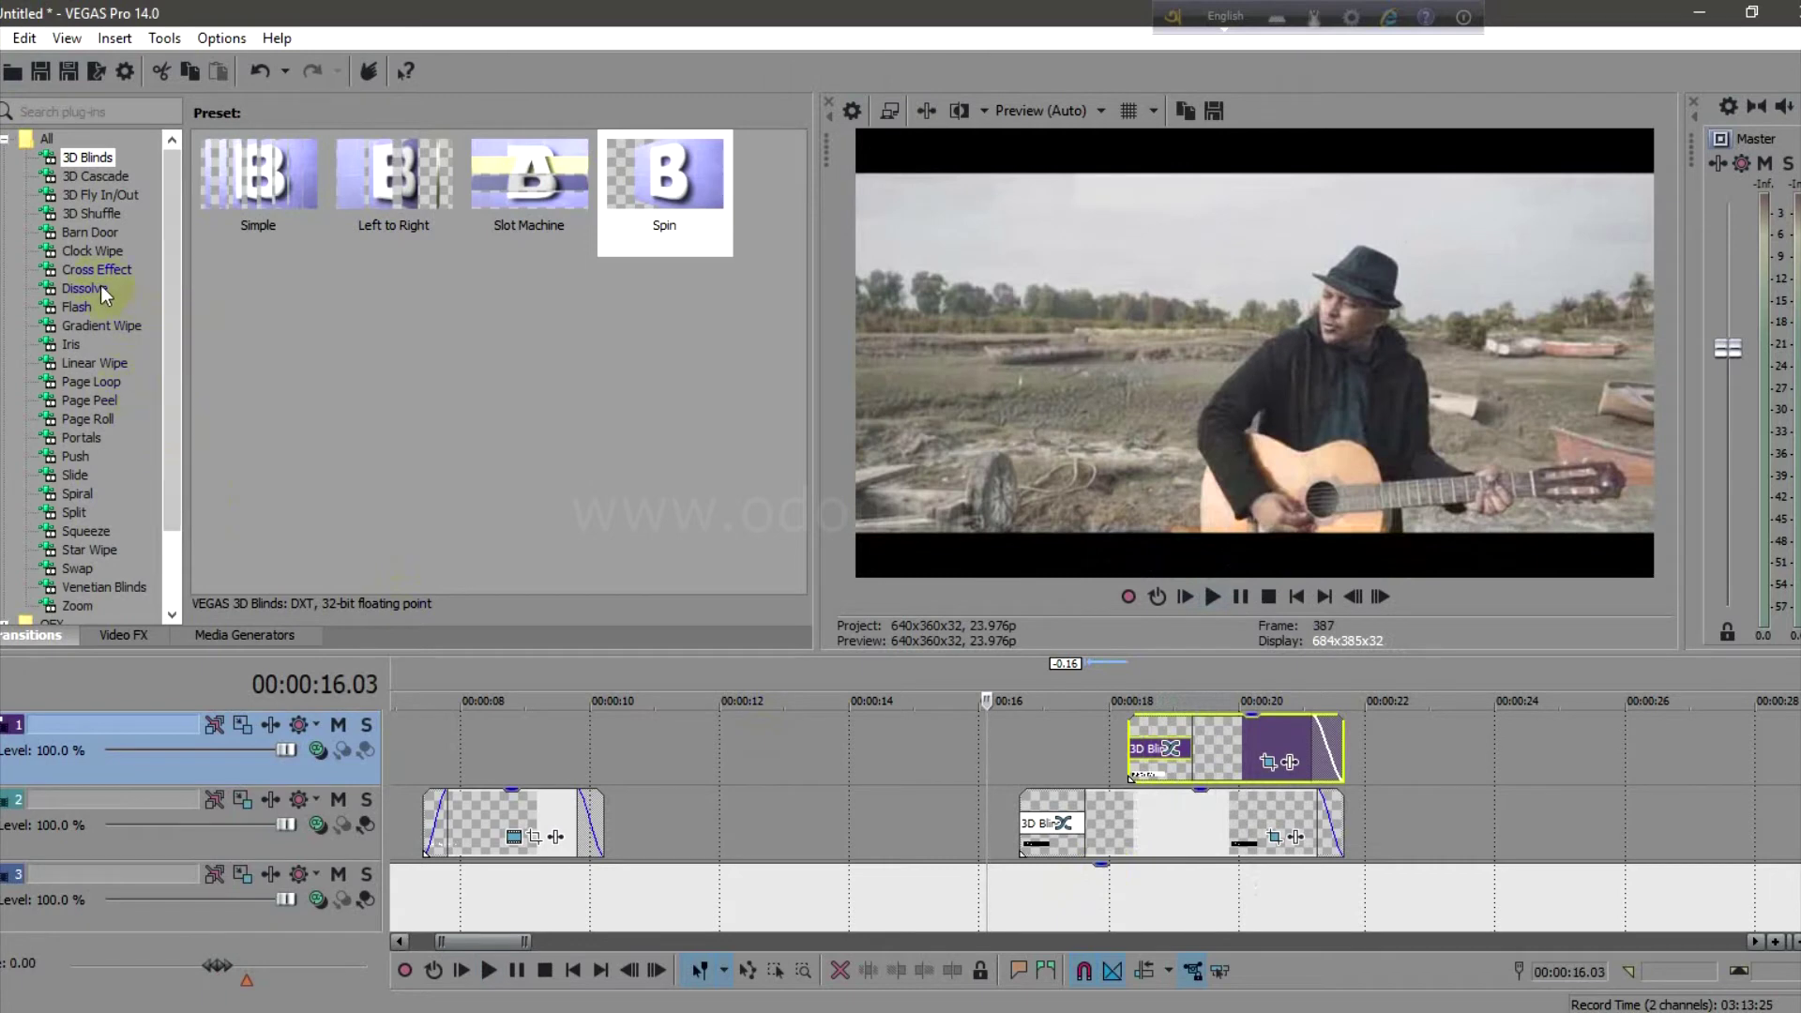
click(101, 291)
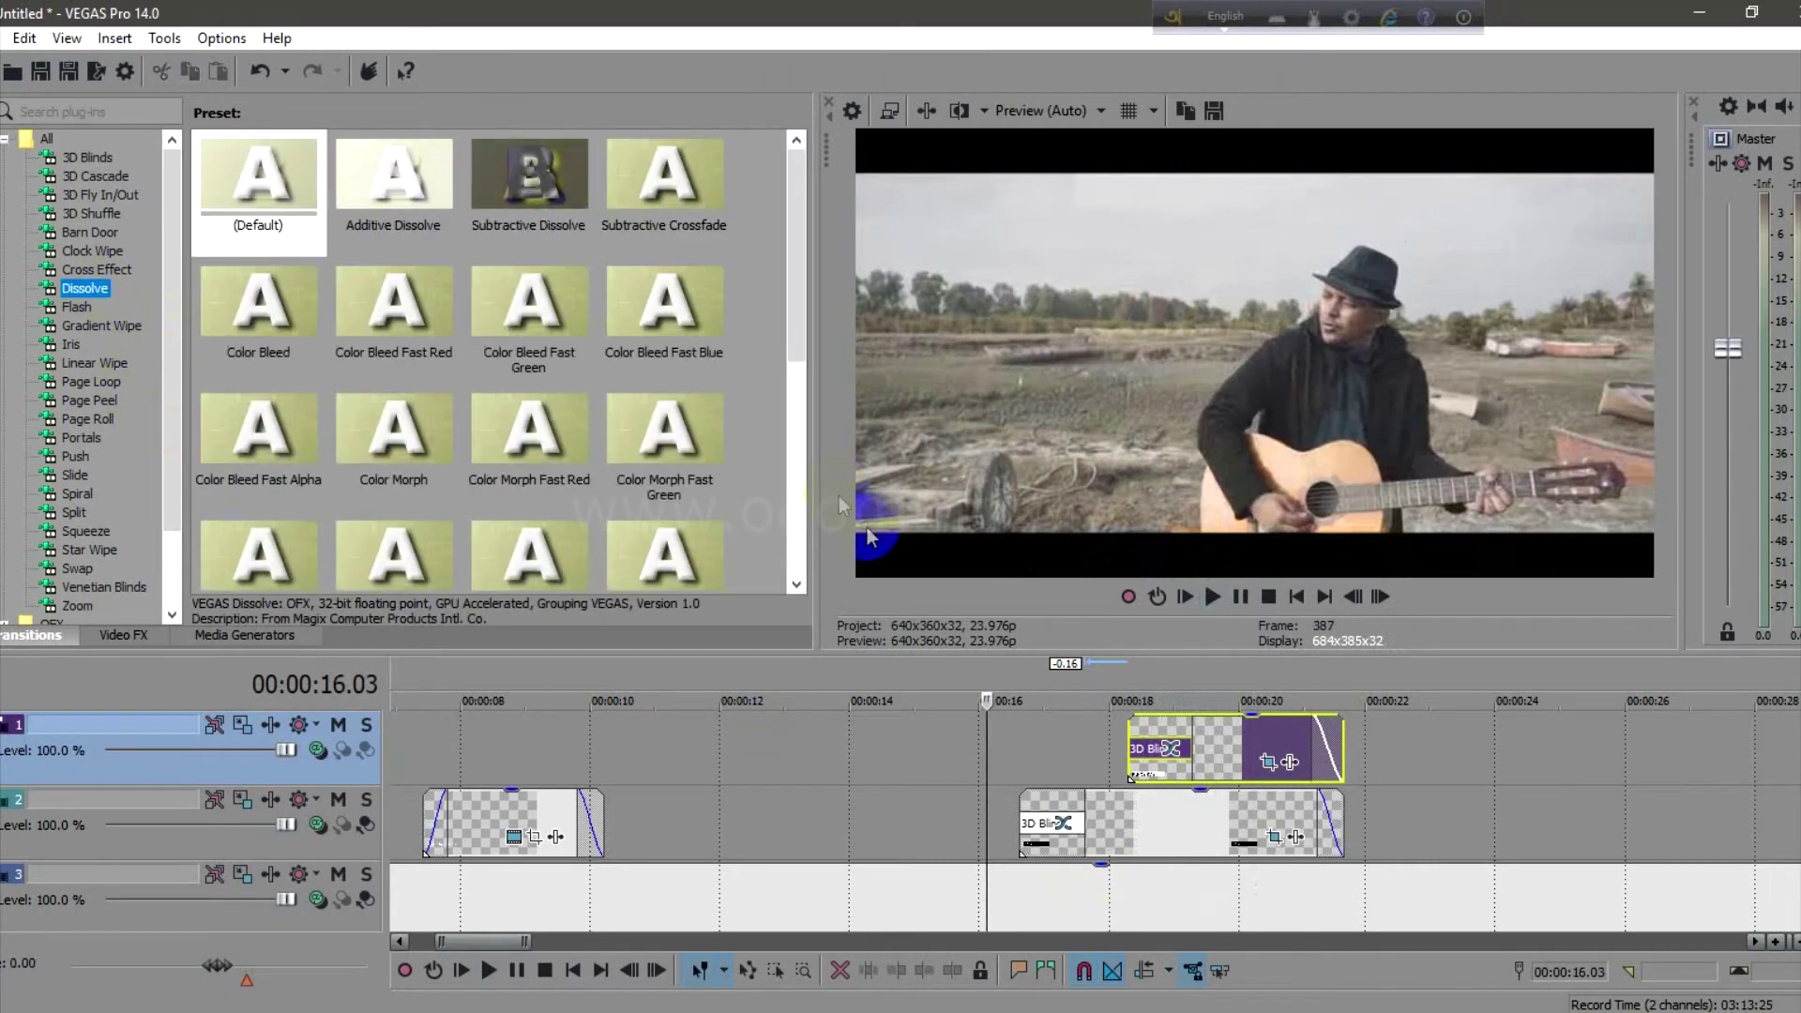
Step: Zoom the timeline out and open the videoplayback reference video
scroll(859, 734, down, 8)
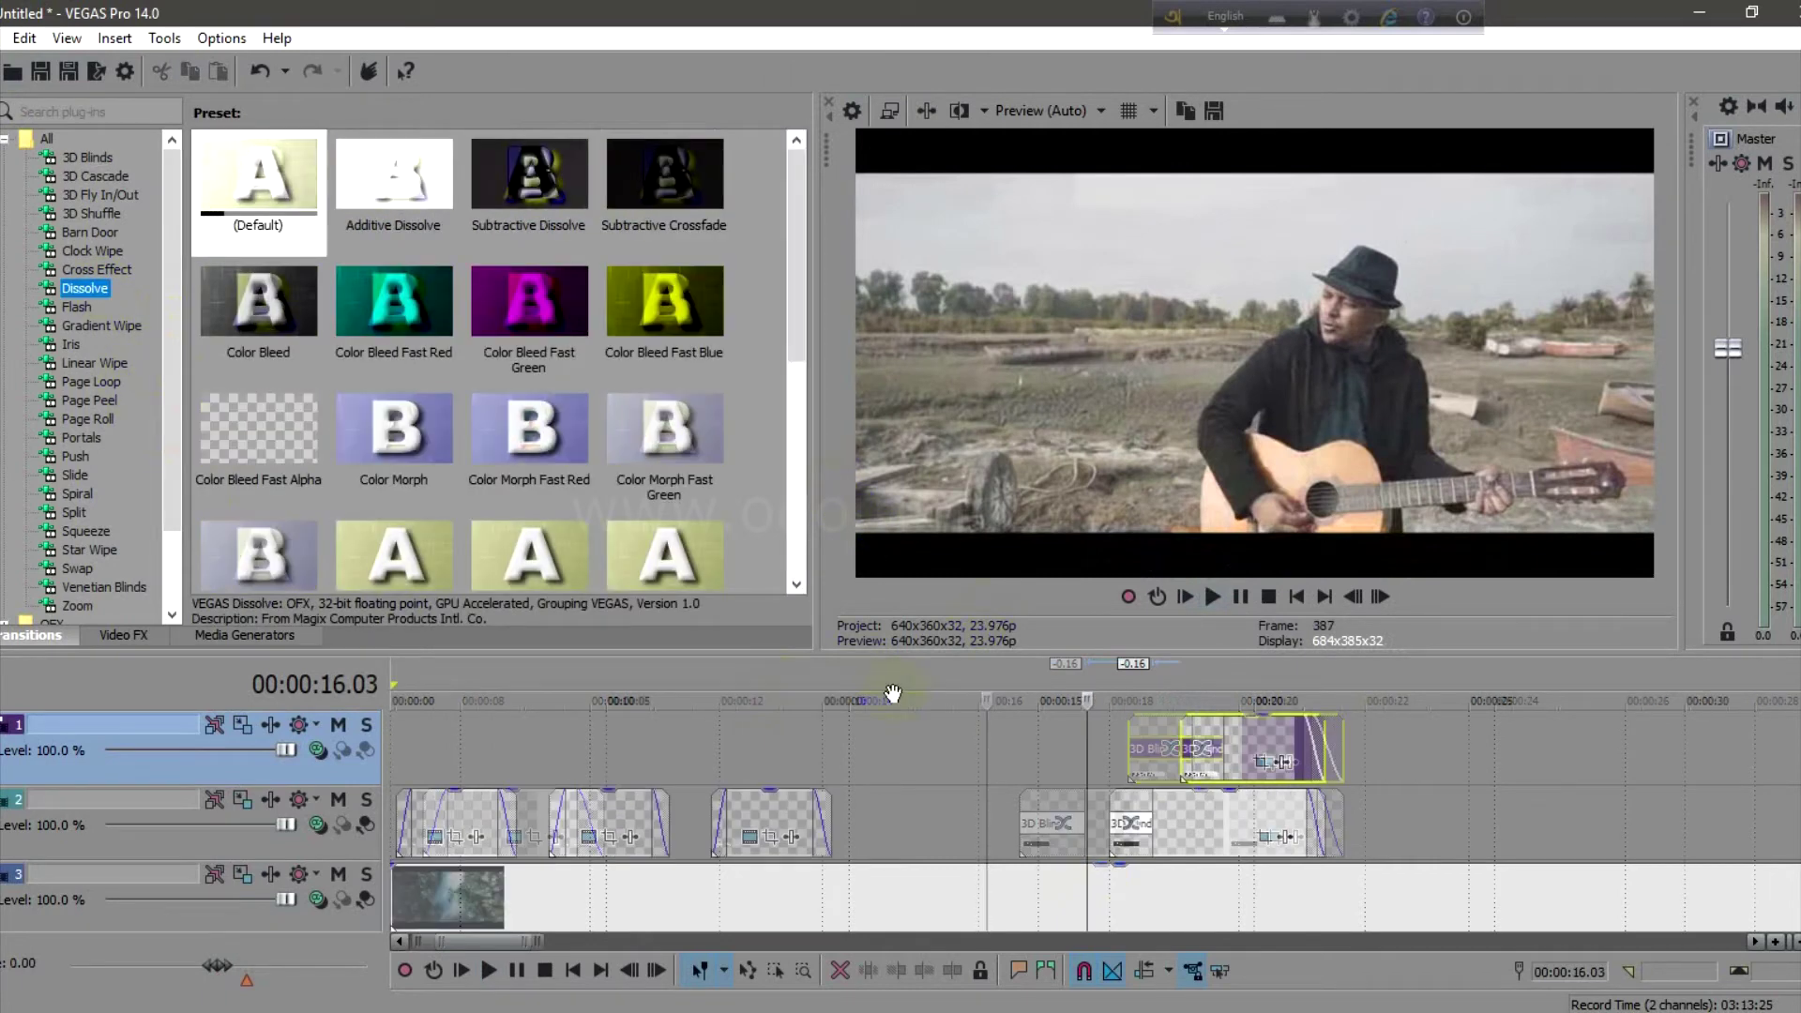
scroll(851, 746, down, 3)
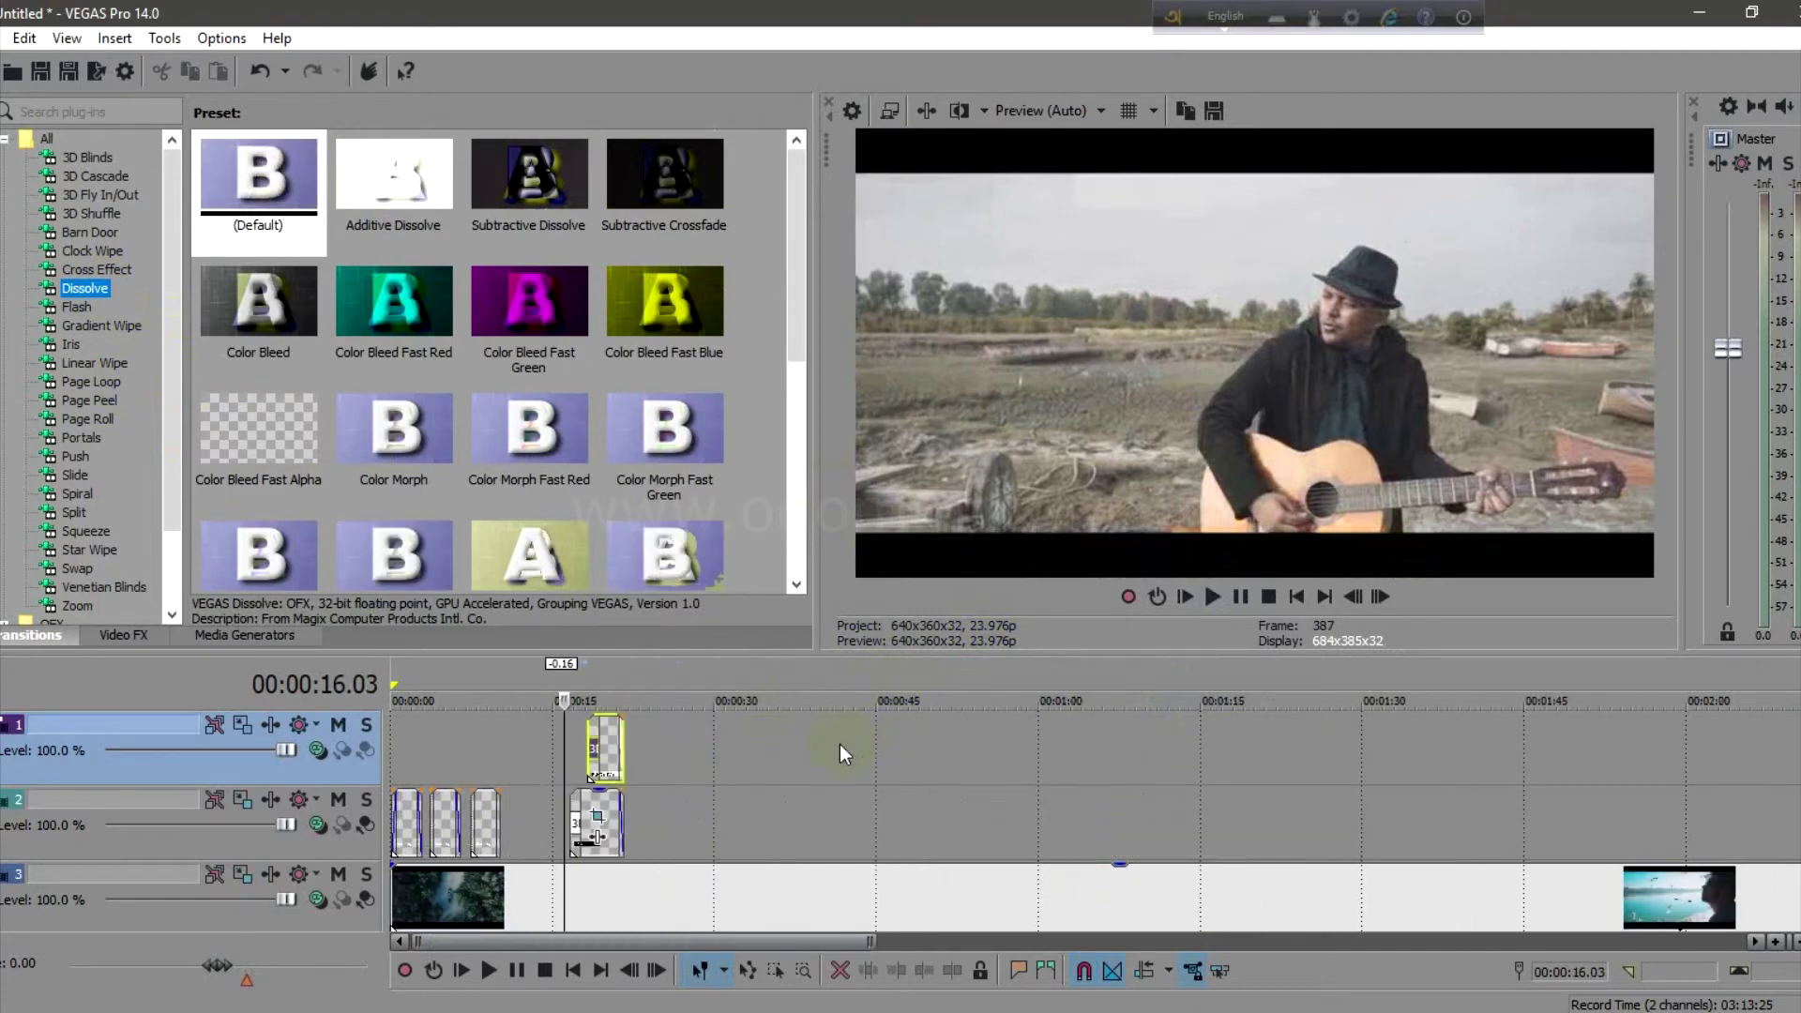
click(953, 969)
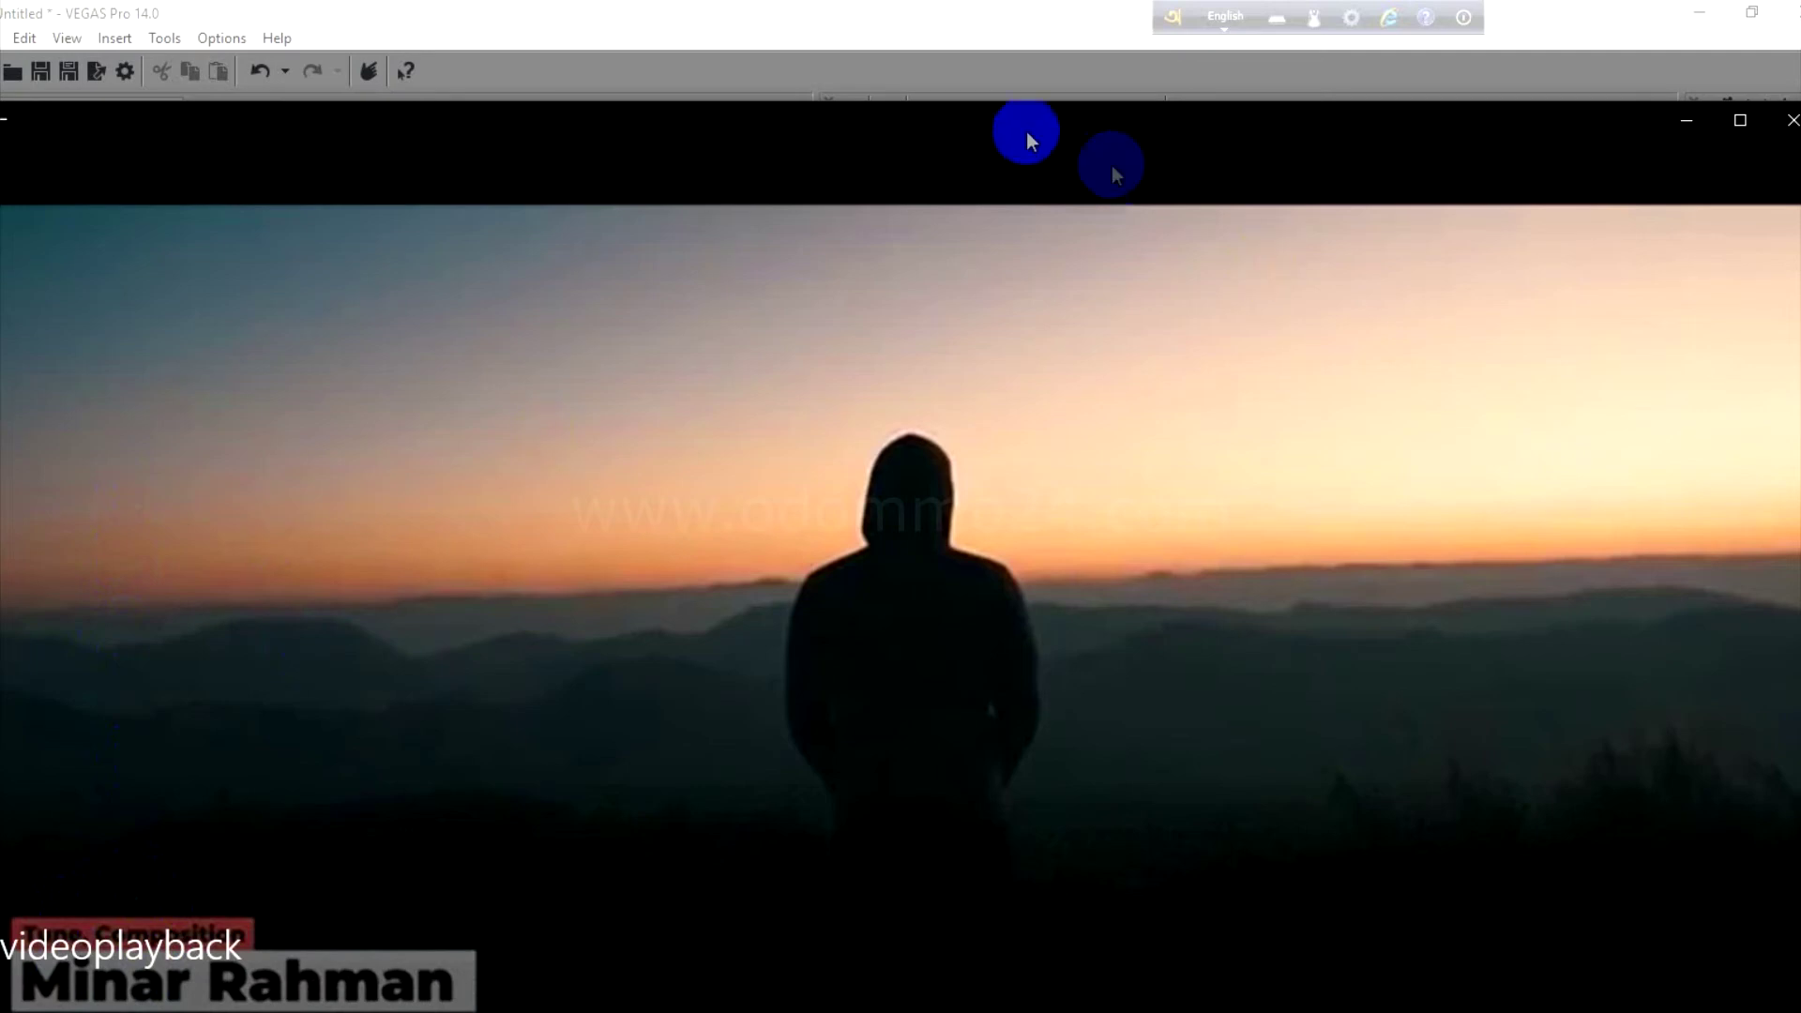
Step: Play the reference video maximized, checking credits and pausing at 0:39 on the boat shot
double_click(992, 117)
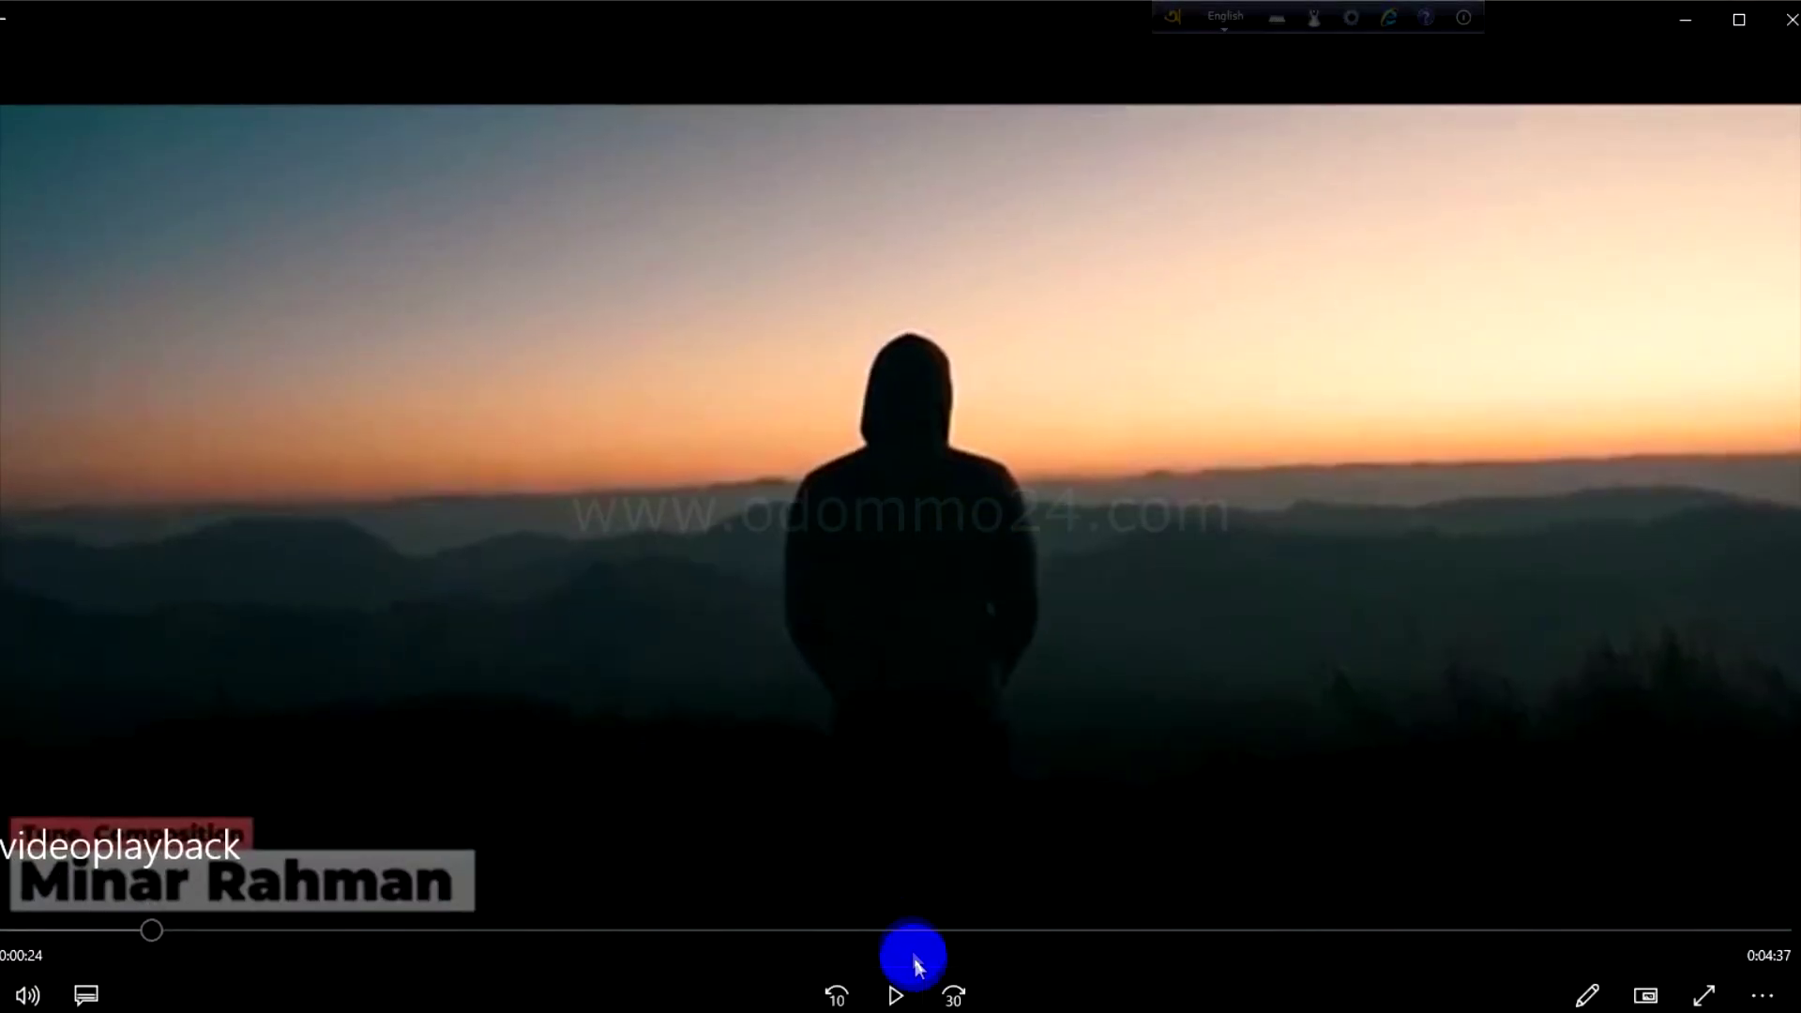
click(899, 992)
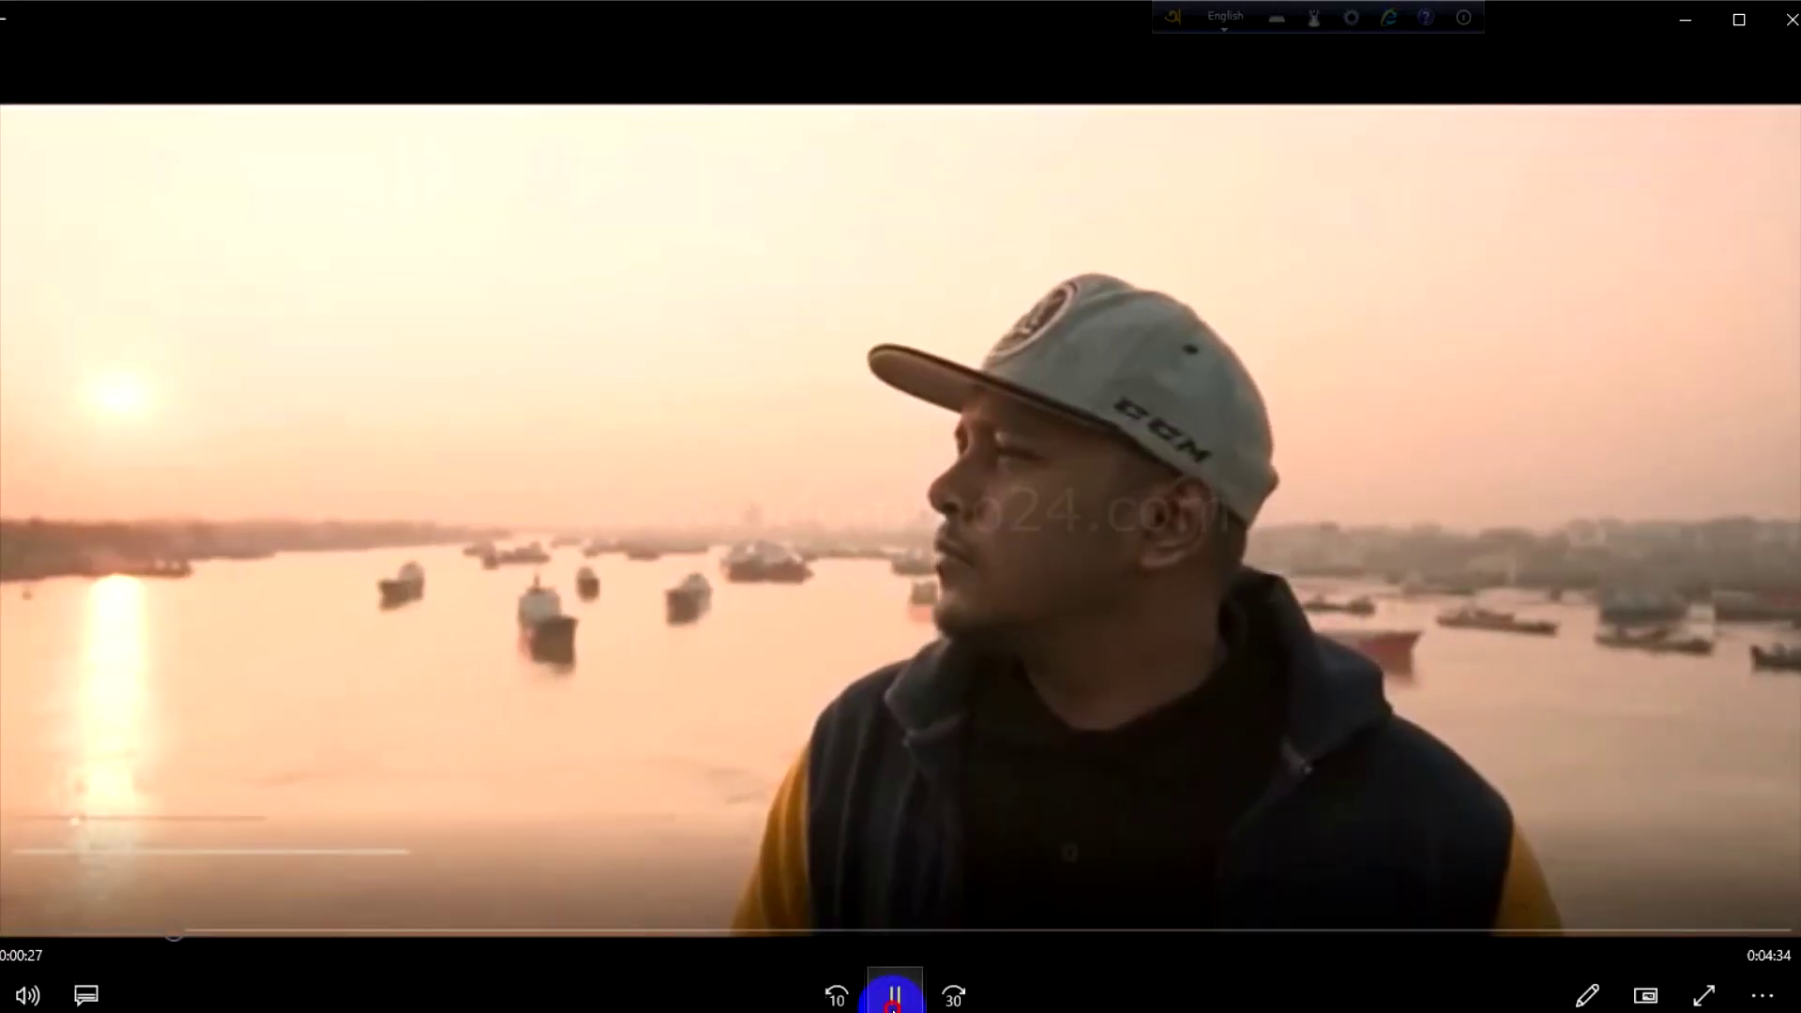
click(965, 663)
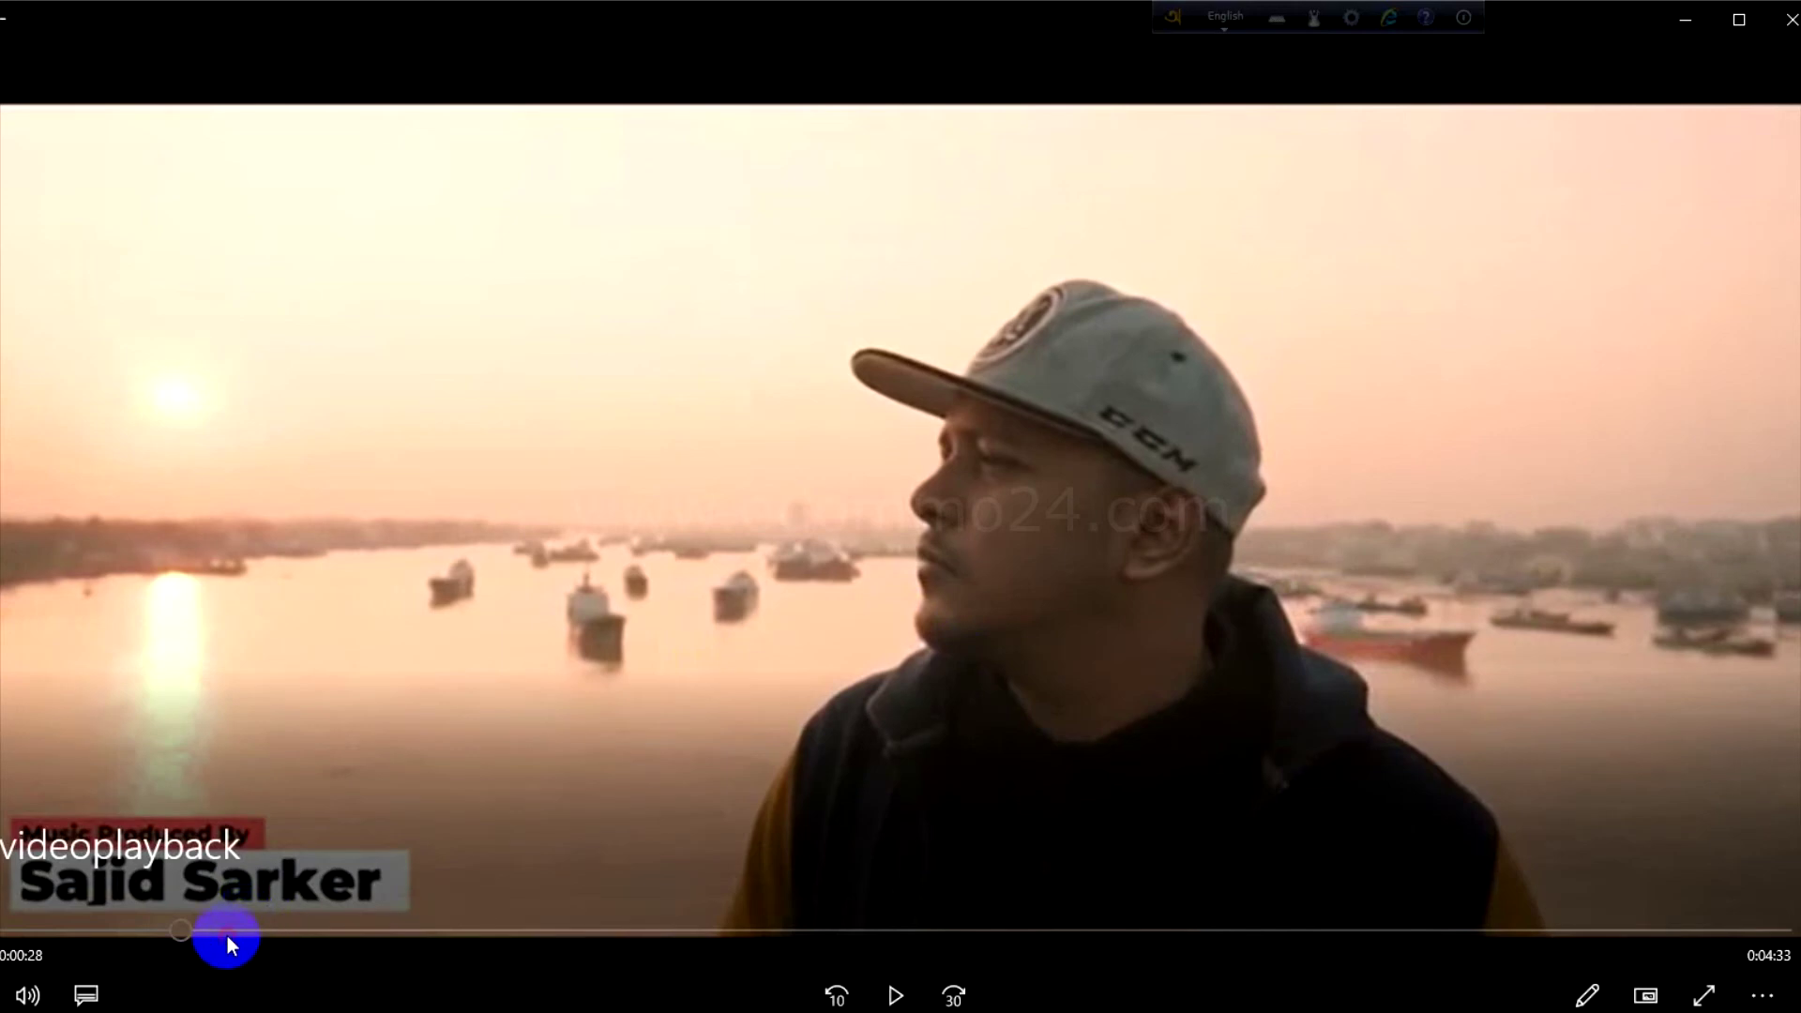
click(227, 933)
click(891, 994)
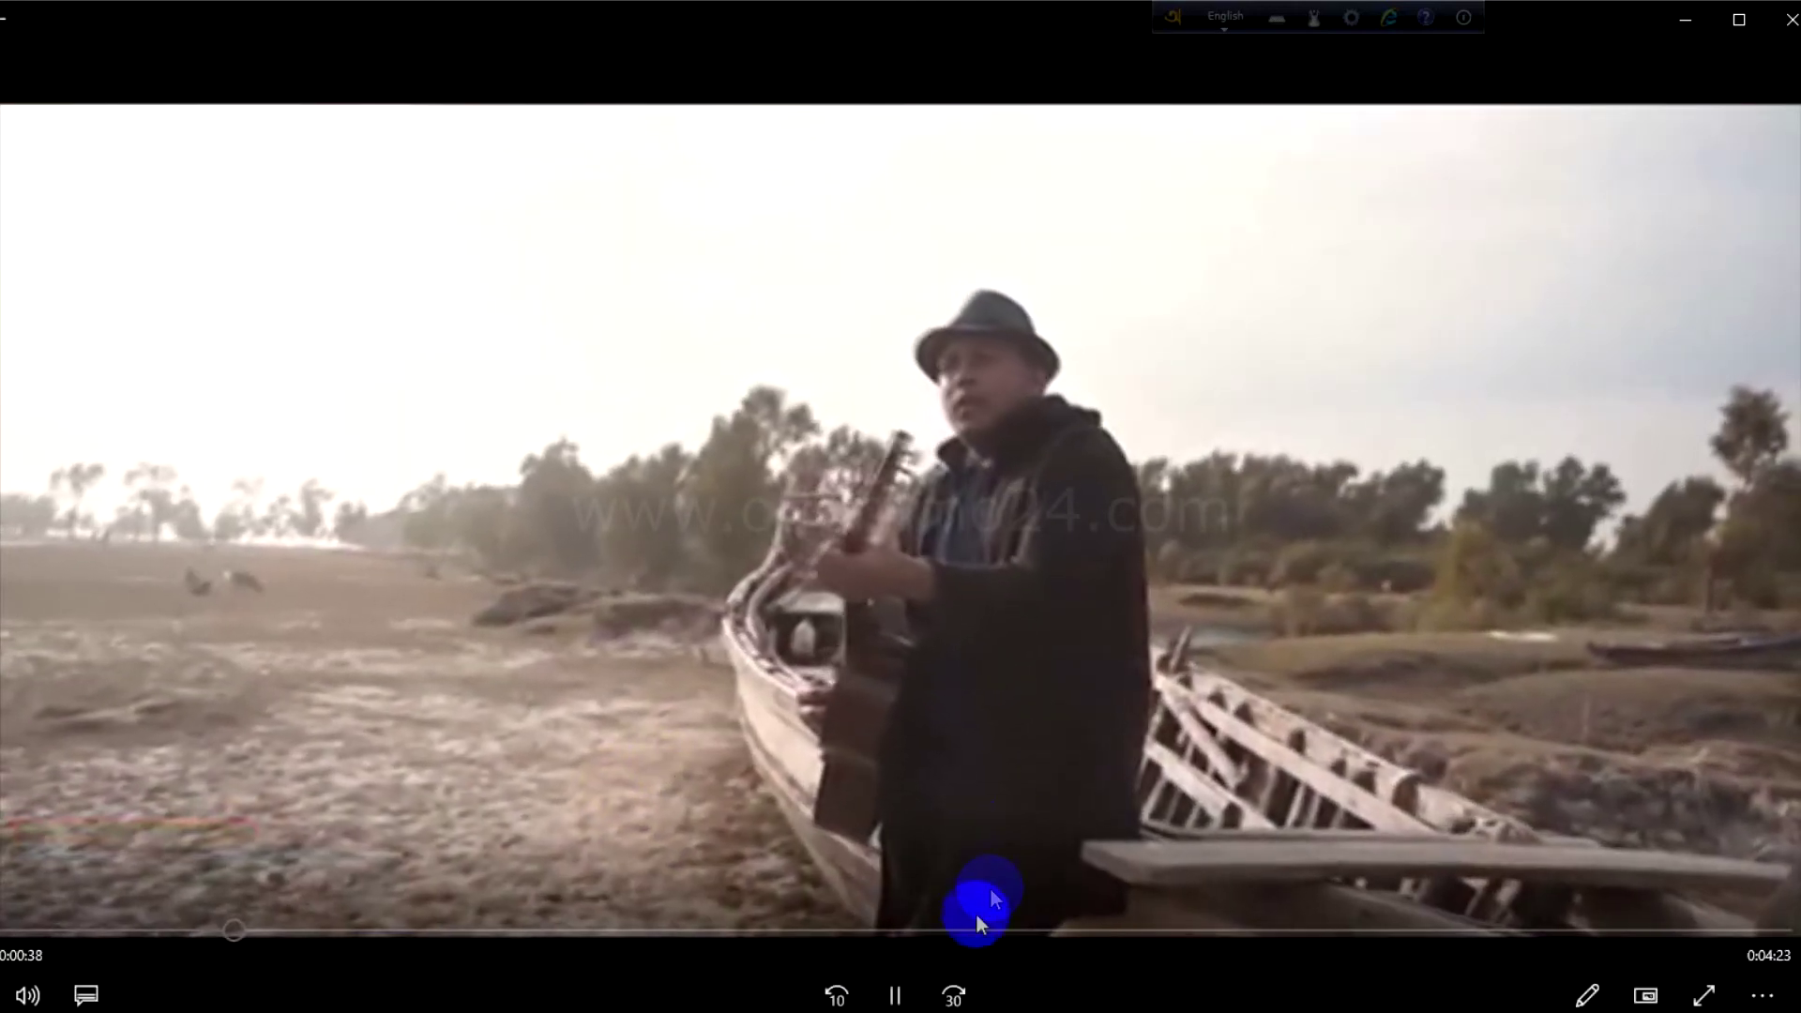
click(895, 992)
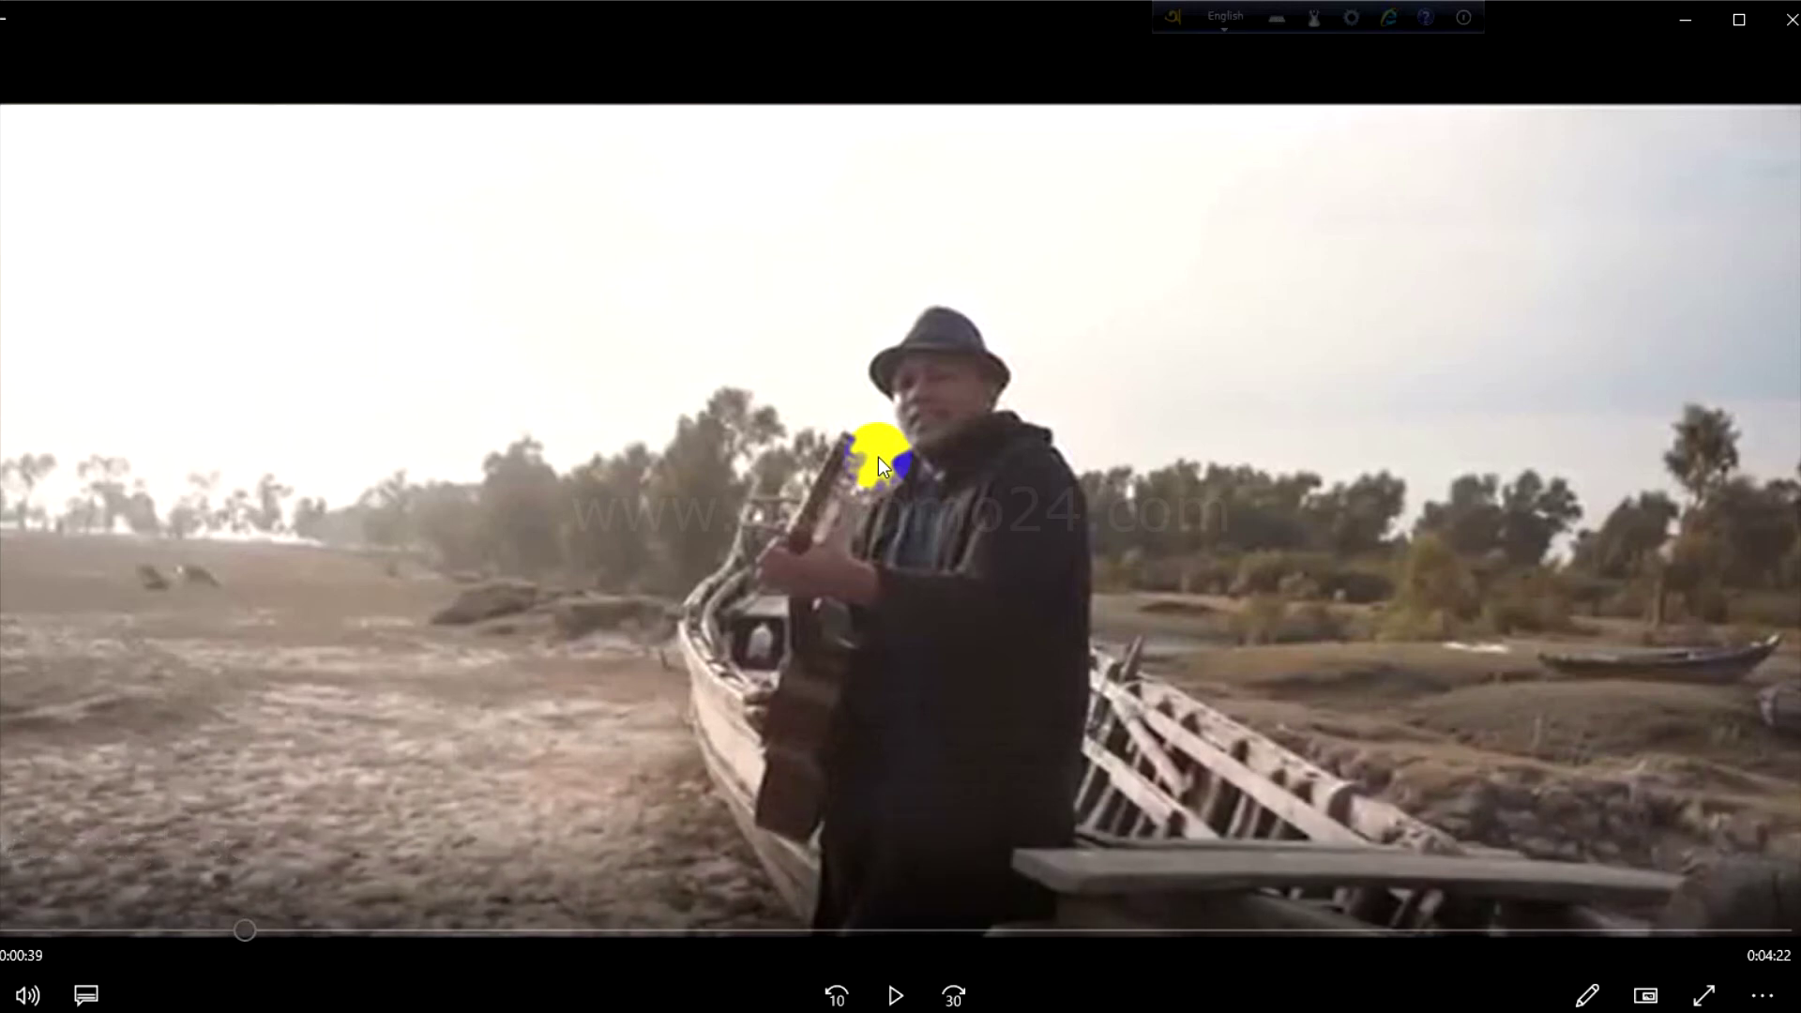
click(895, 994)
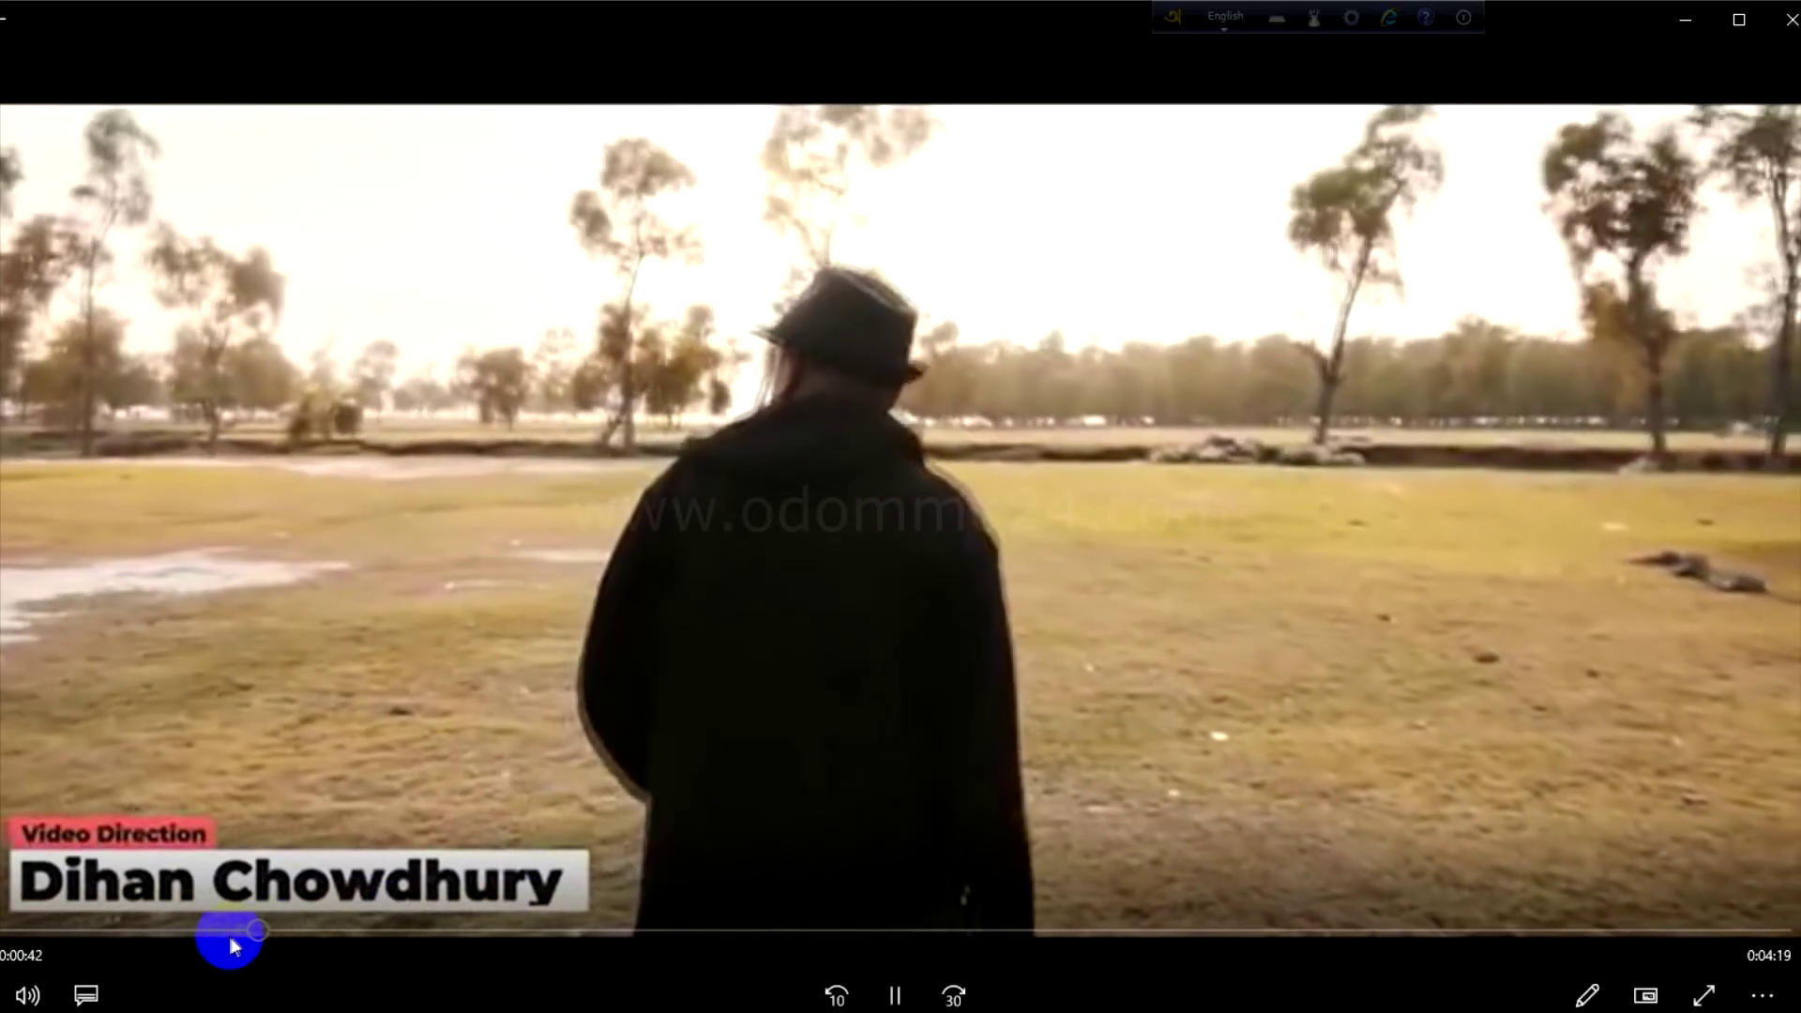
click(232, 936)
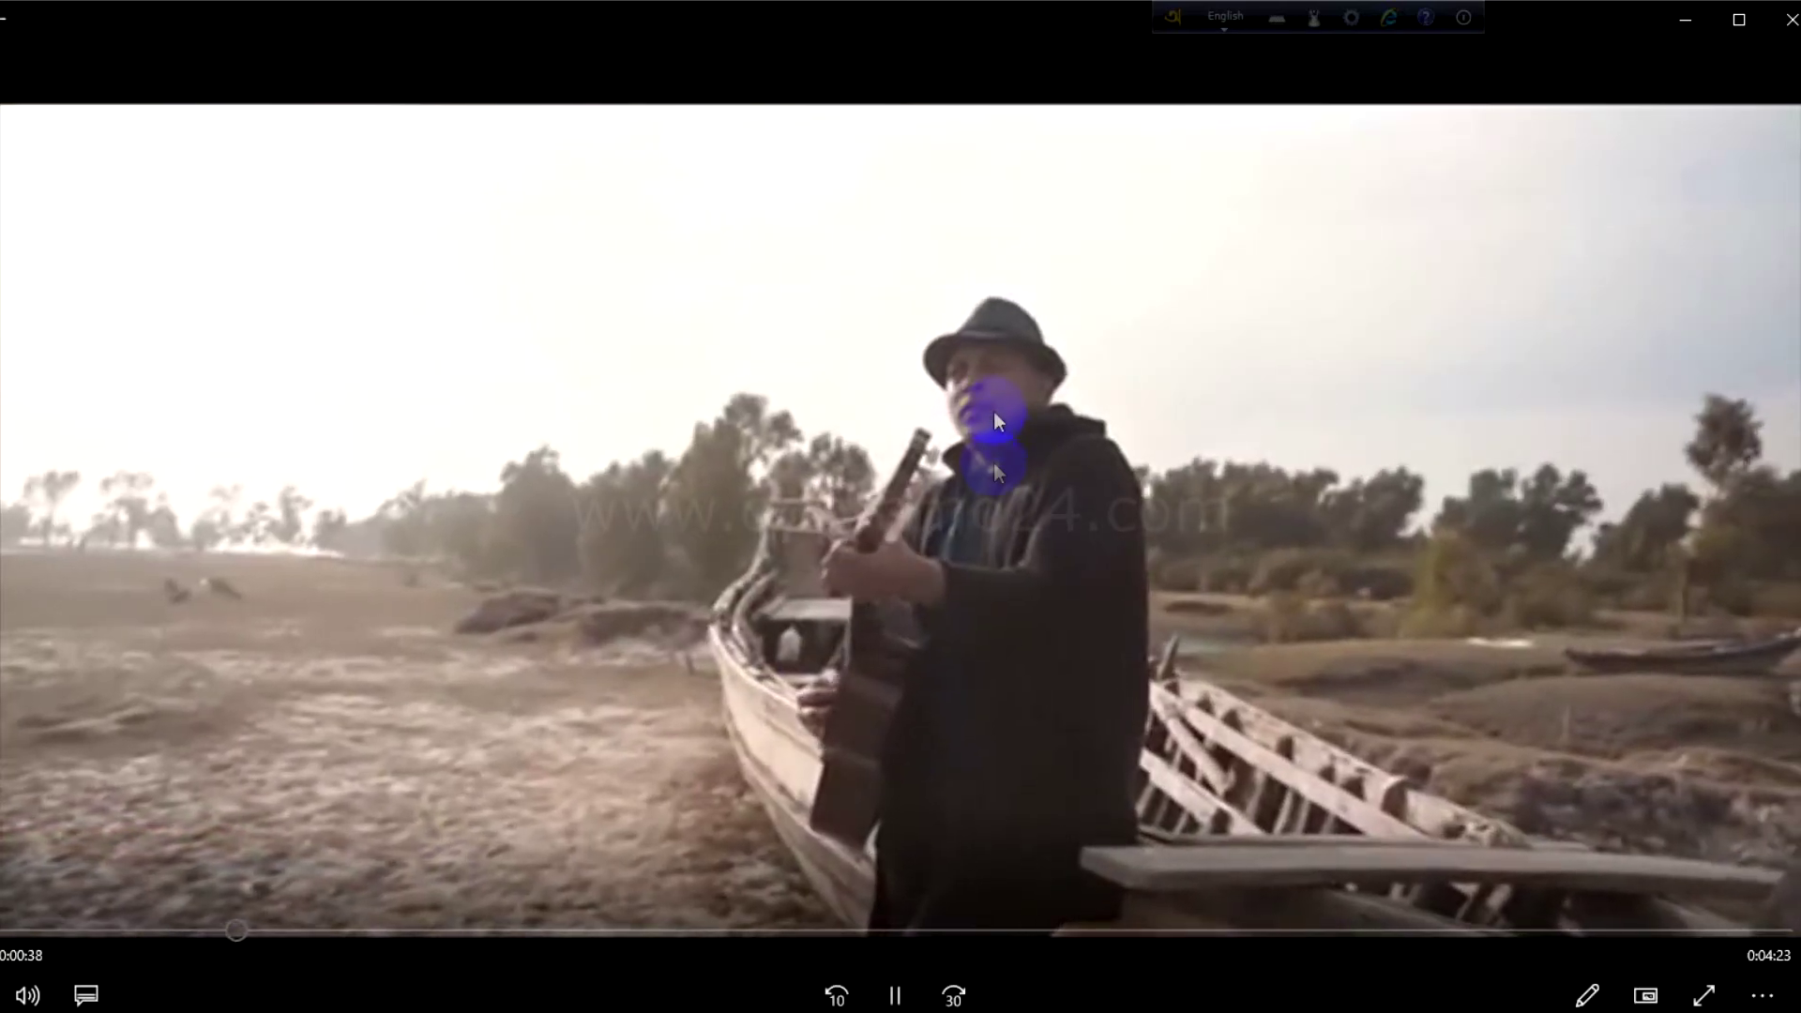
click(894, 994)
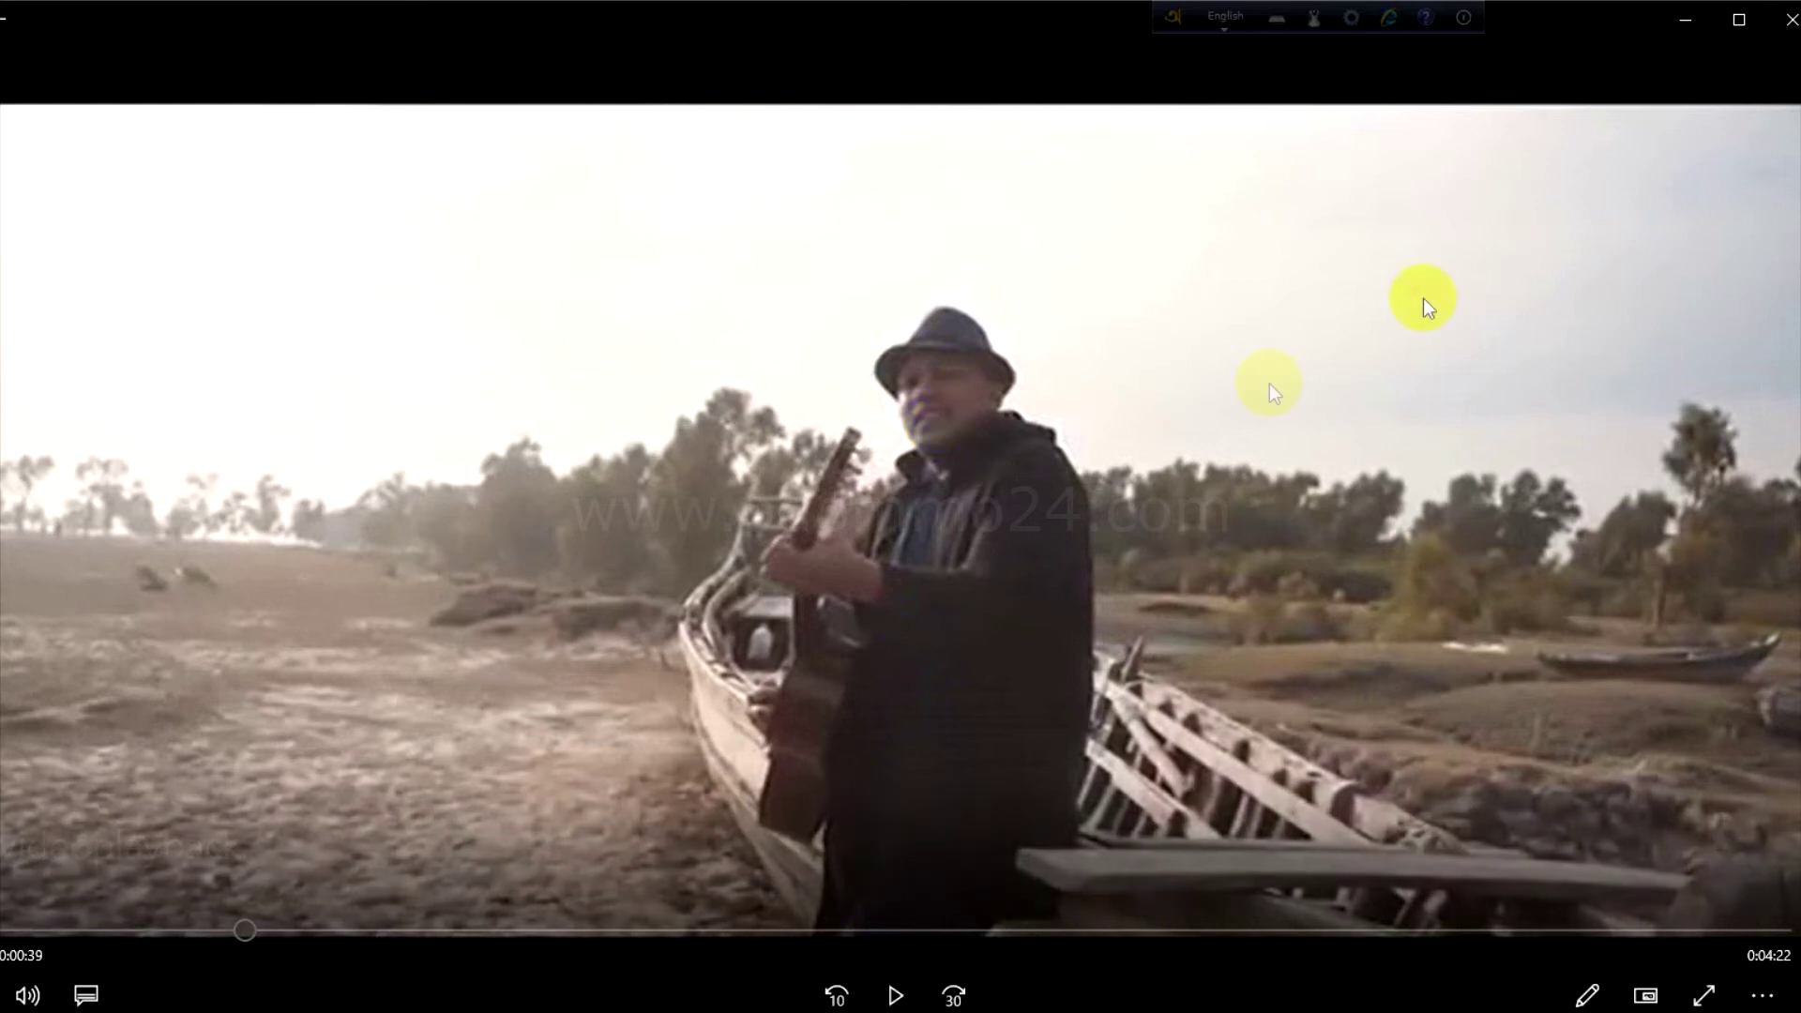
Step: Return to VEGAS and scrub the preview between about 36 and 53 seconds
click(1685, 20)
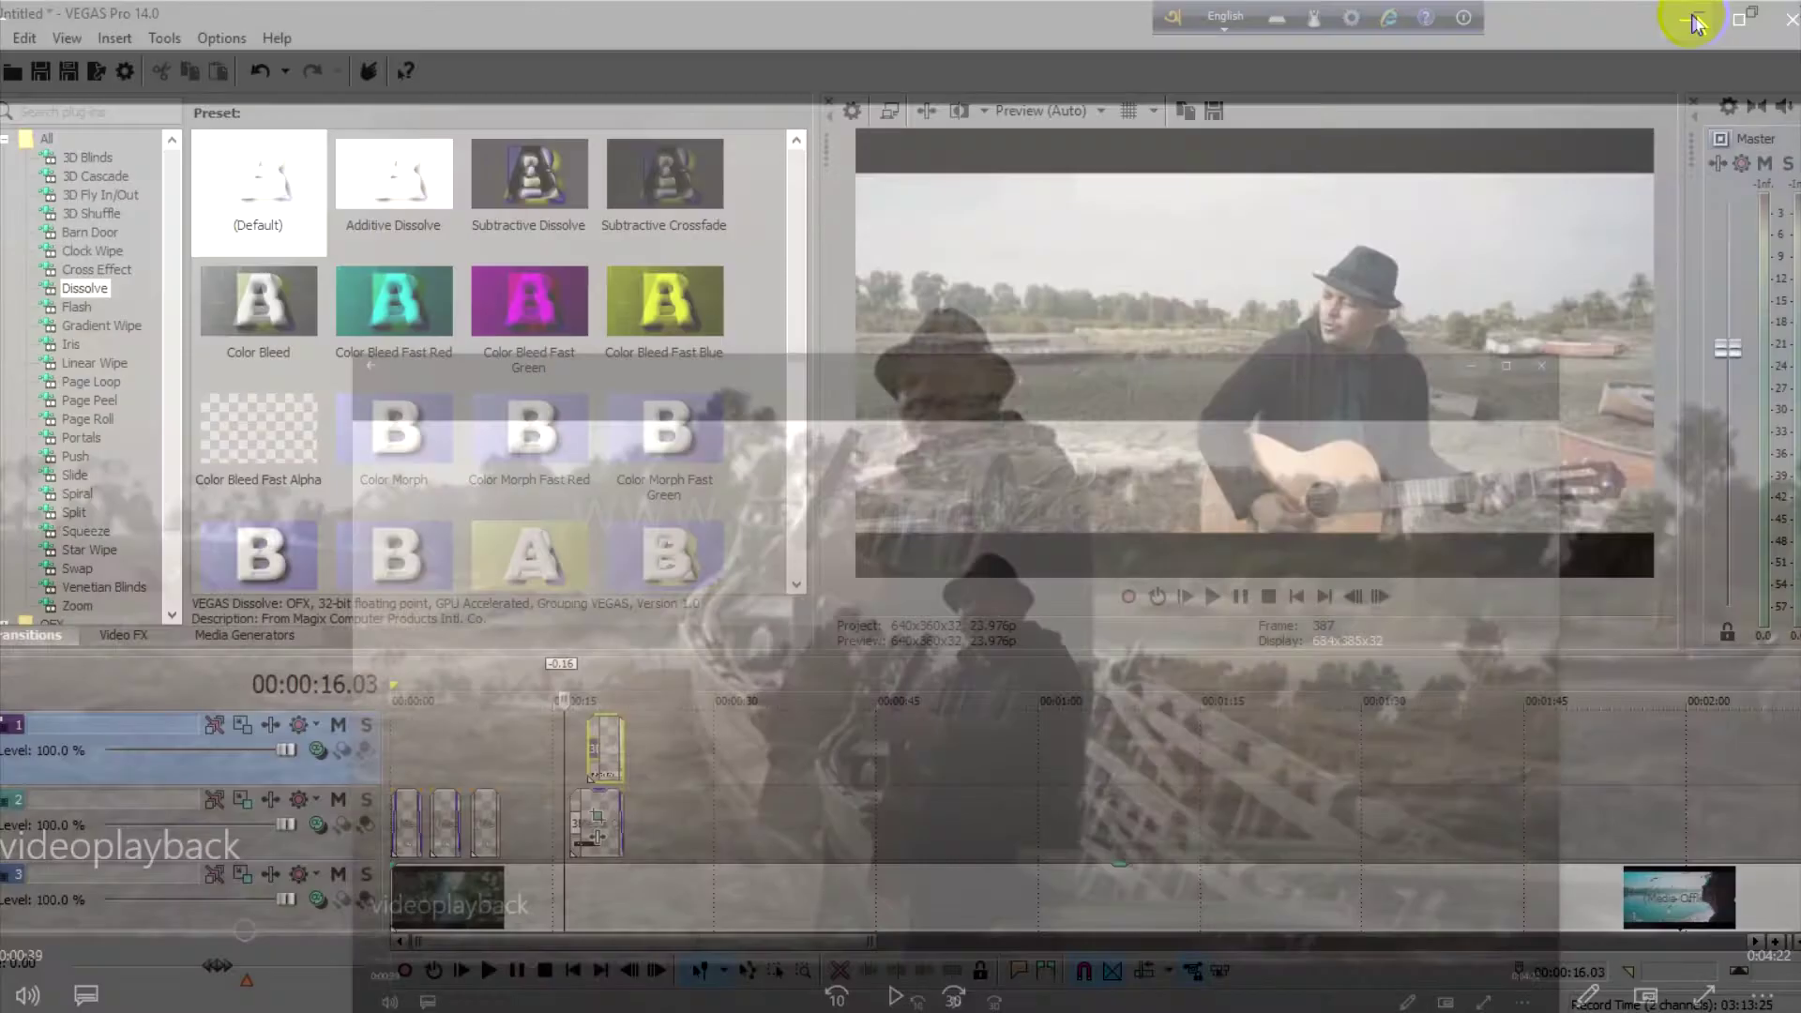
scroll(503, 840, down, 2)
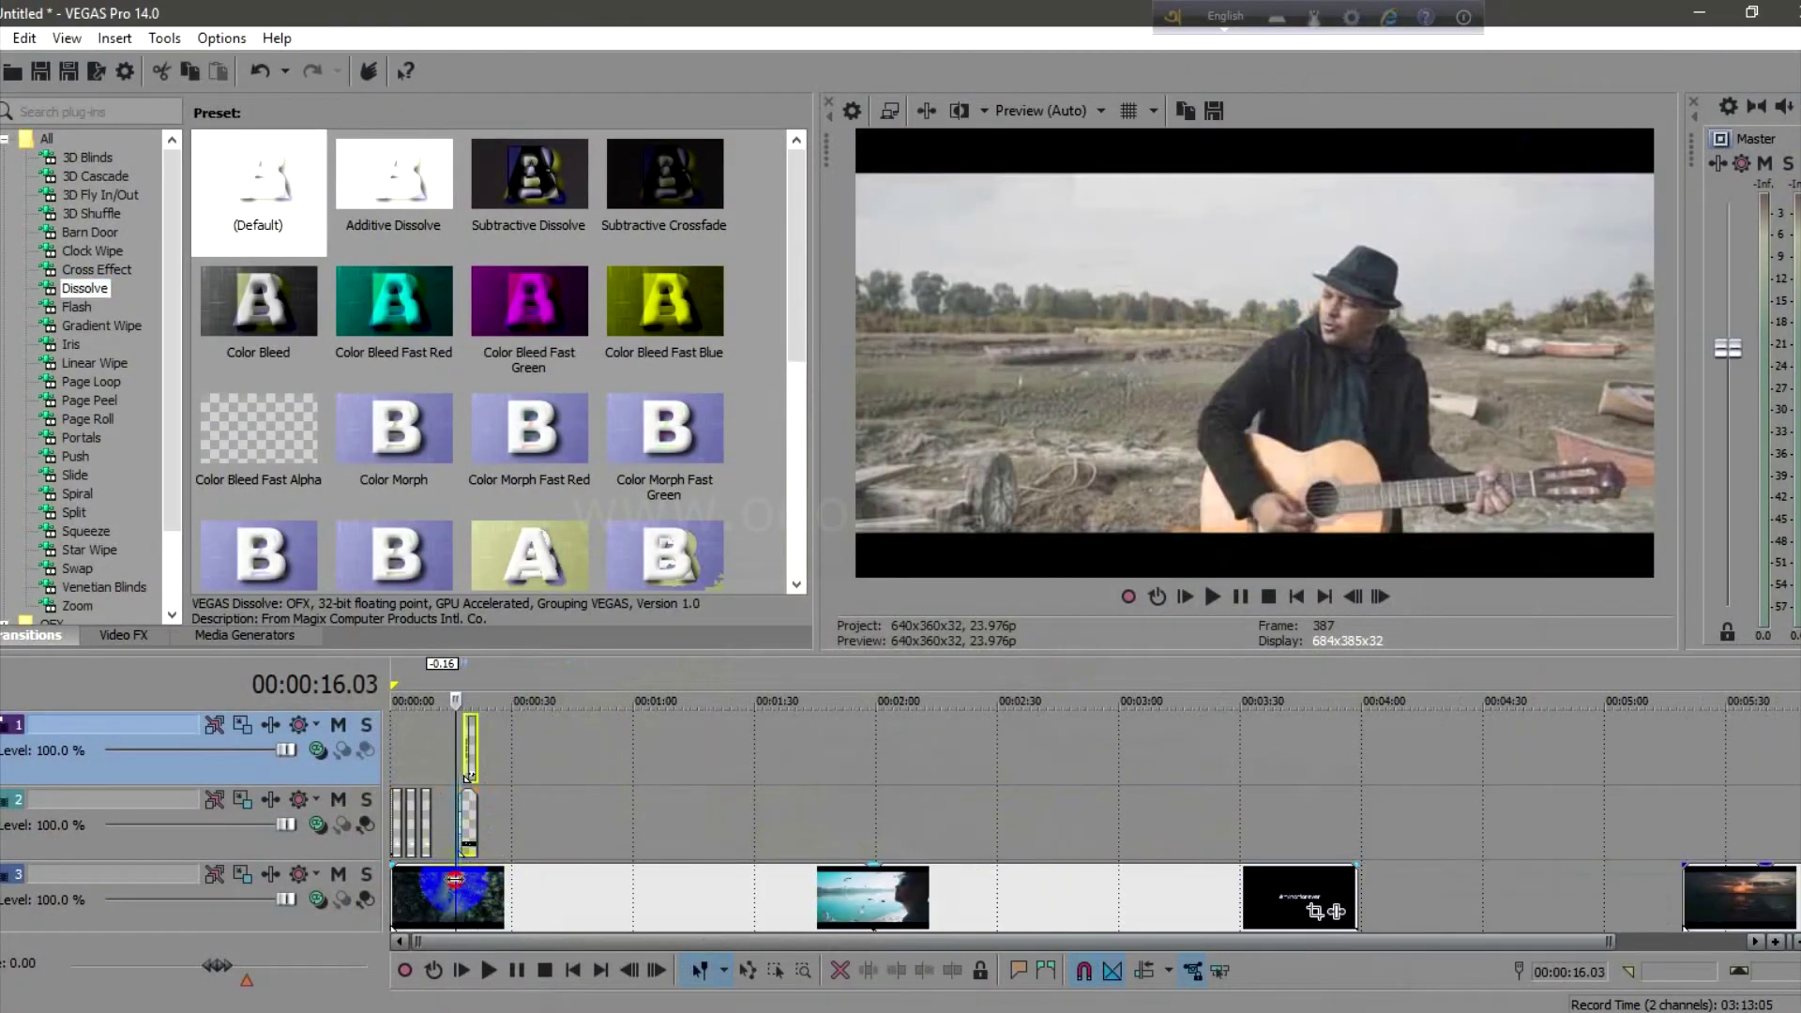
click(553, 880)
drag(553, 880, 865, 886)
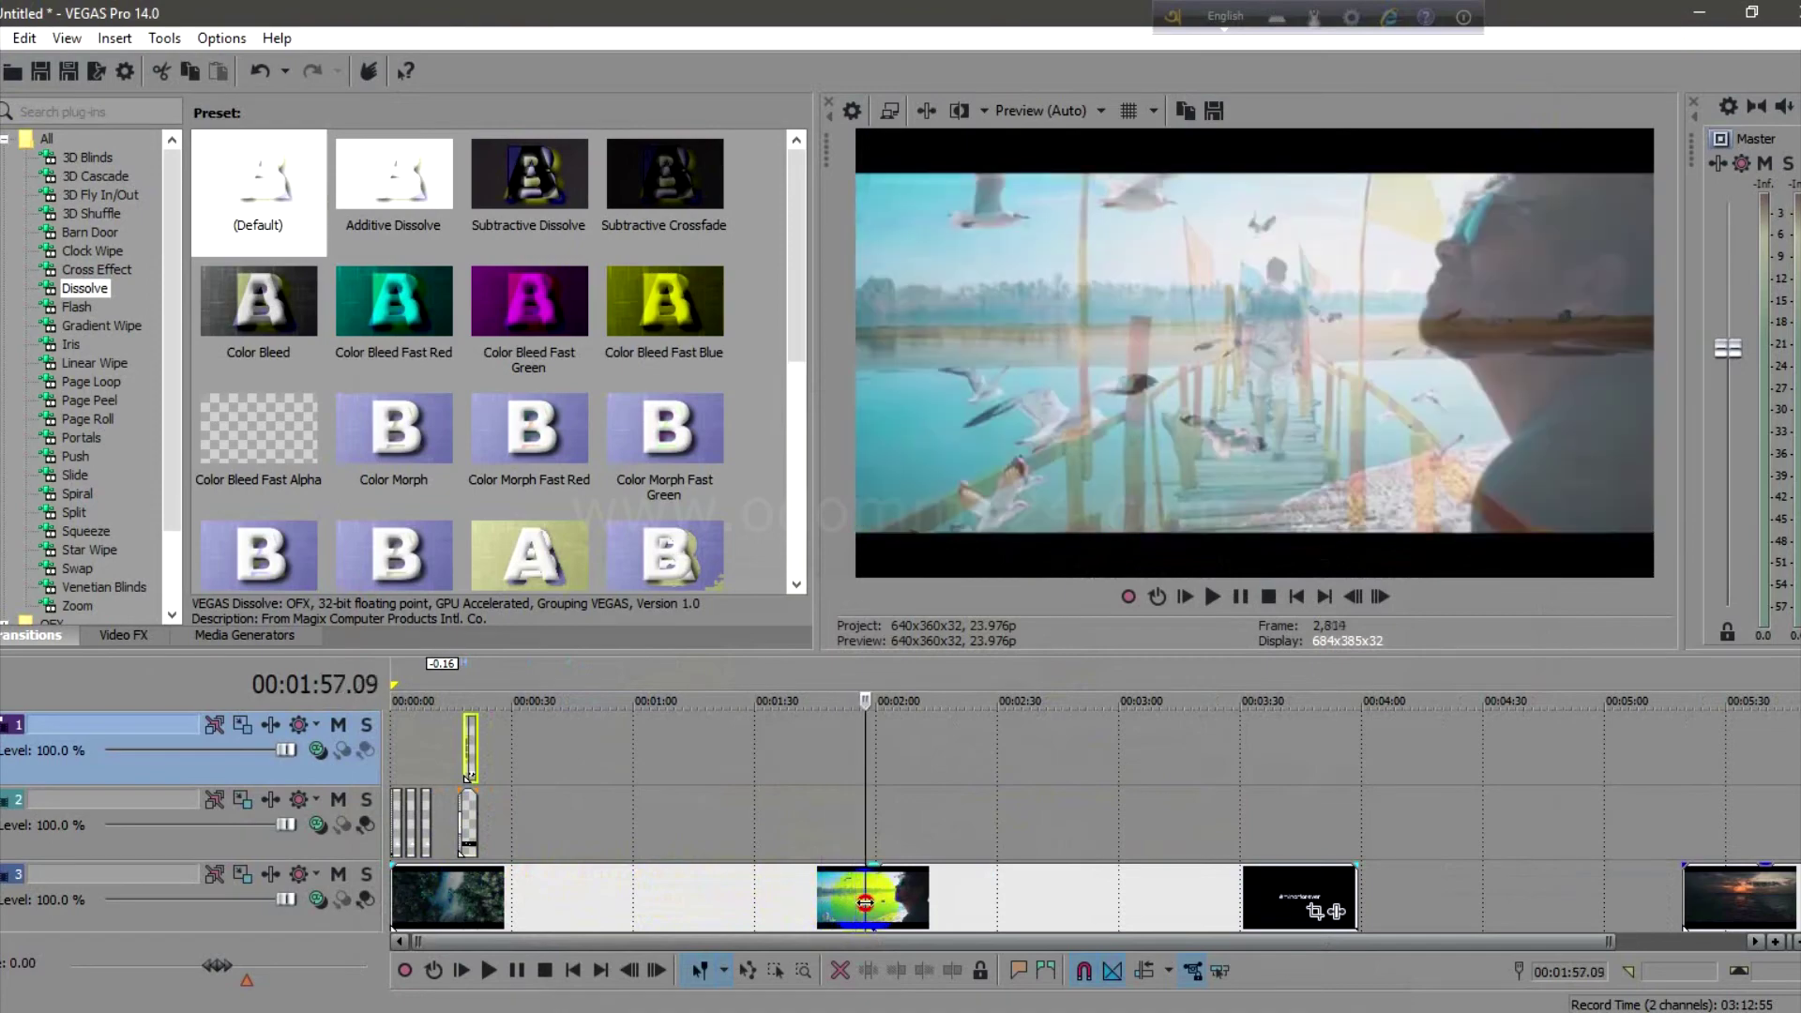
Step: Select and scrub the final clip on track 3, then unmute the track-4 audio
scroll(1397, 747, down, 1)
scroll(1088, 825, down, 1)
click(1671, 820)
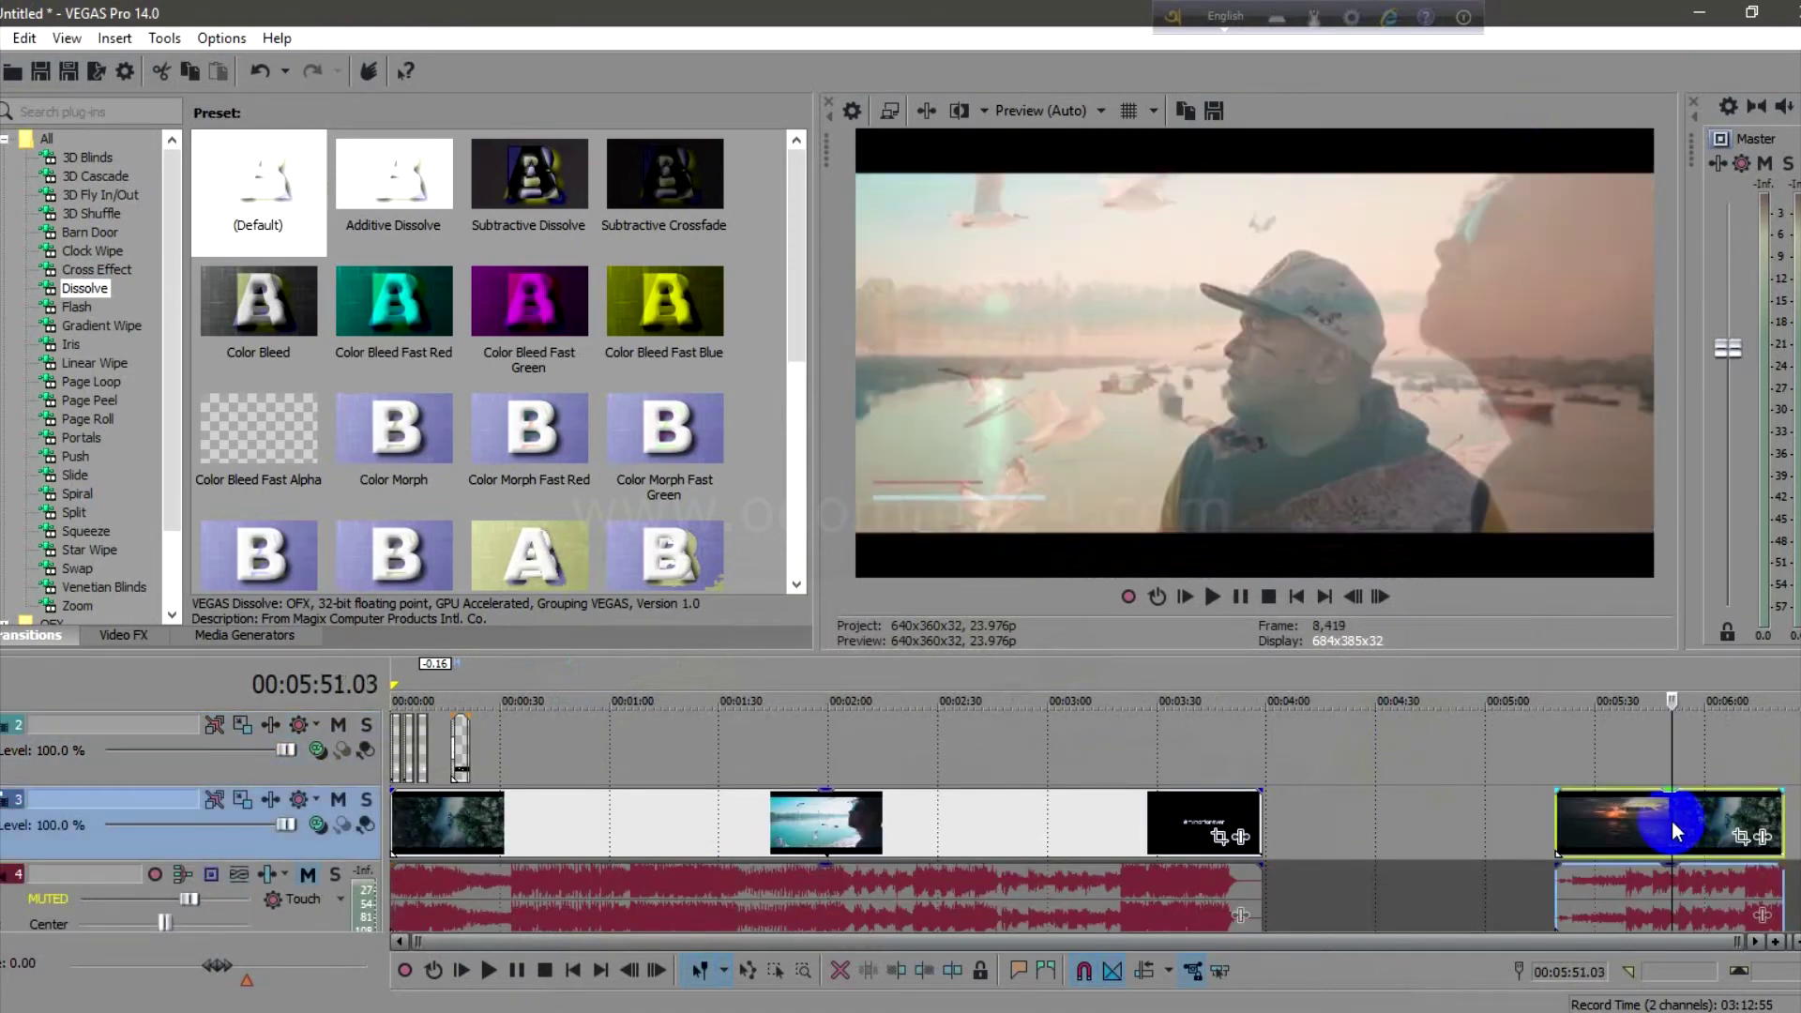
mouse_move(1674, 827)
mouse_down()
mouse_move(1728, 834)
mouse_move(1698, 839)
mouse_up()
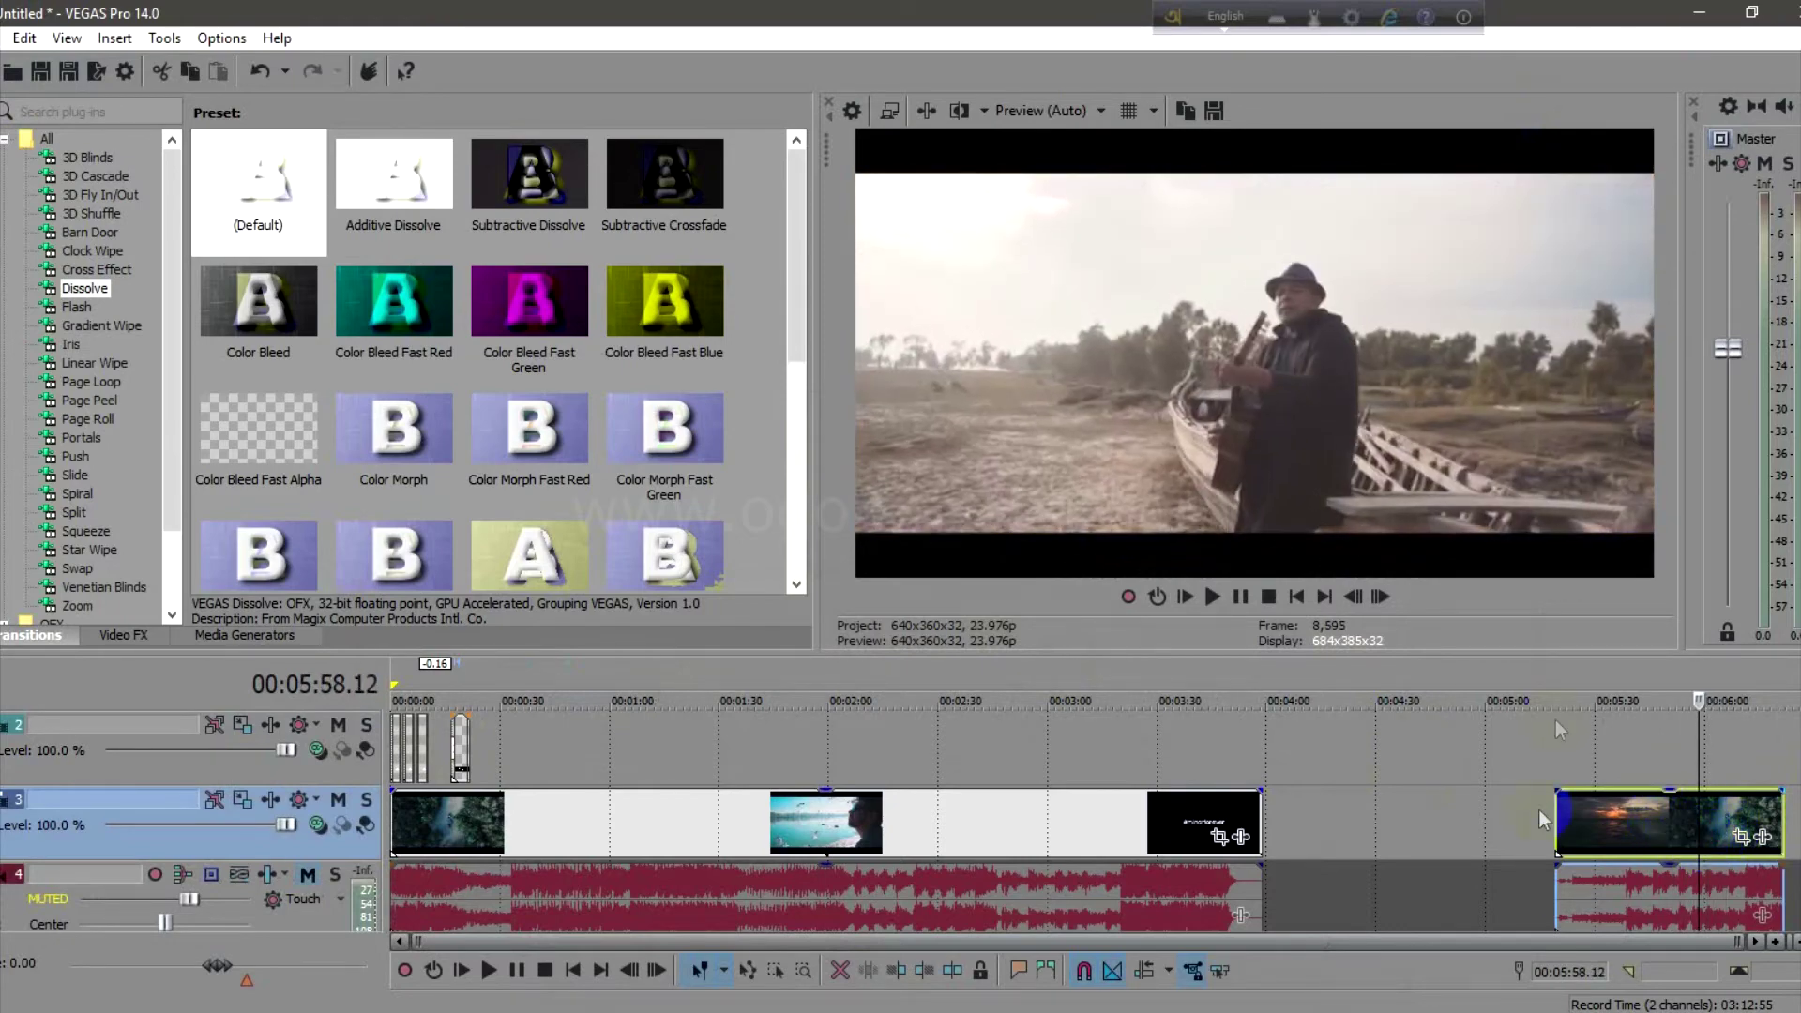
click(309, 875)
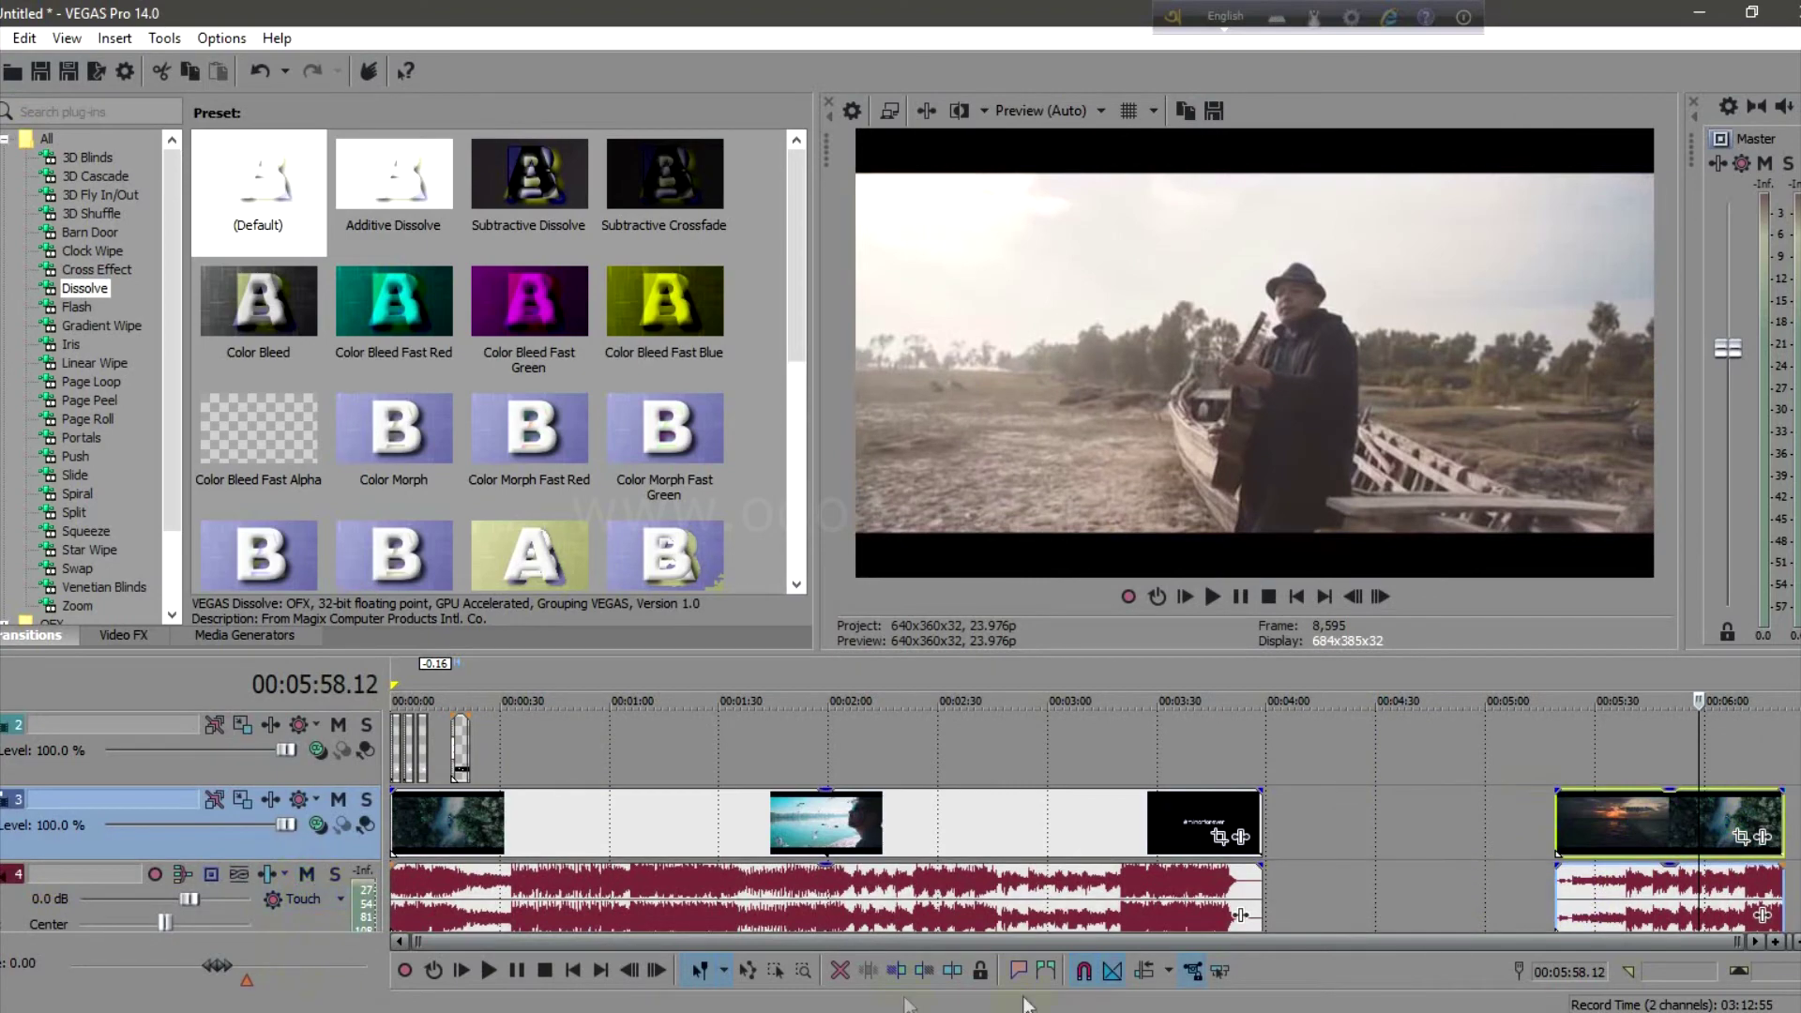
drag(1159, 948, 1655, 947)
drag(939, 949, 994, 941)
Step: Slide the ending audio event later and set the play position near the final video clip's end
click(1011, 848)
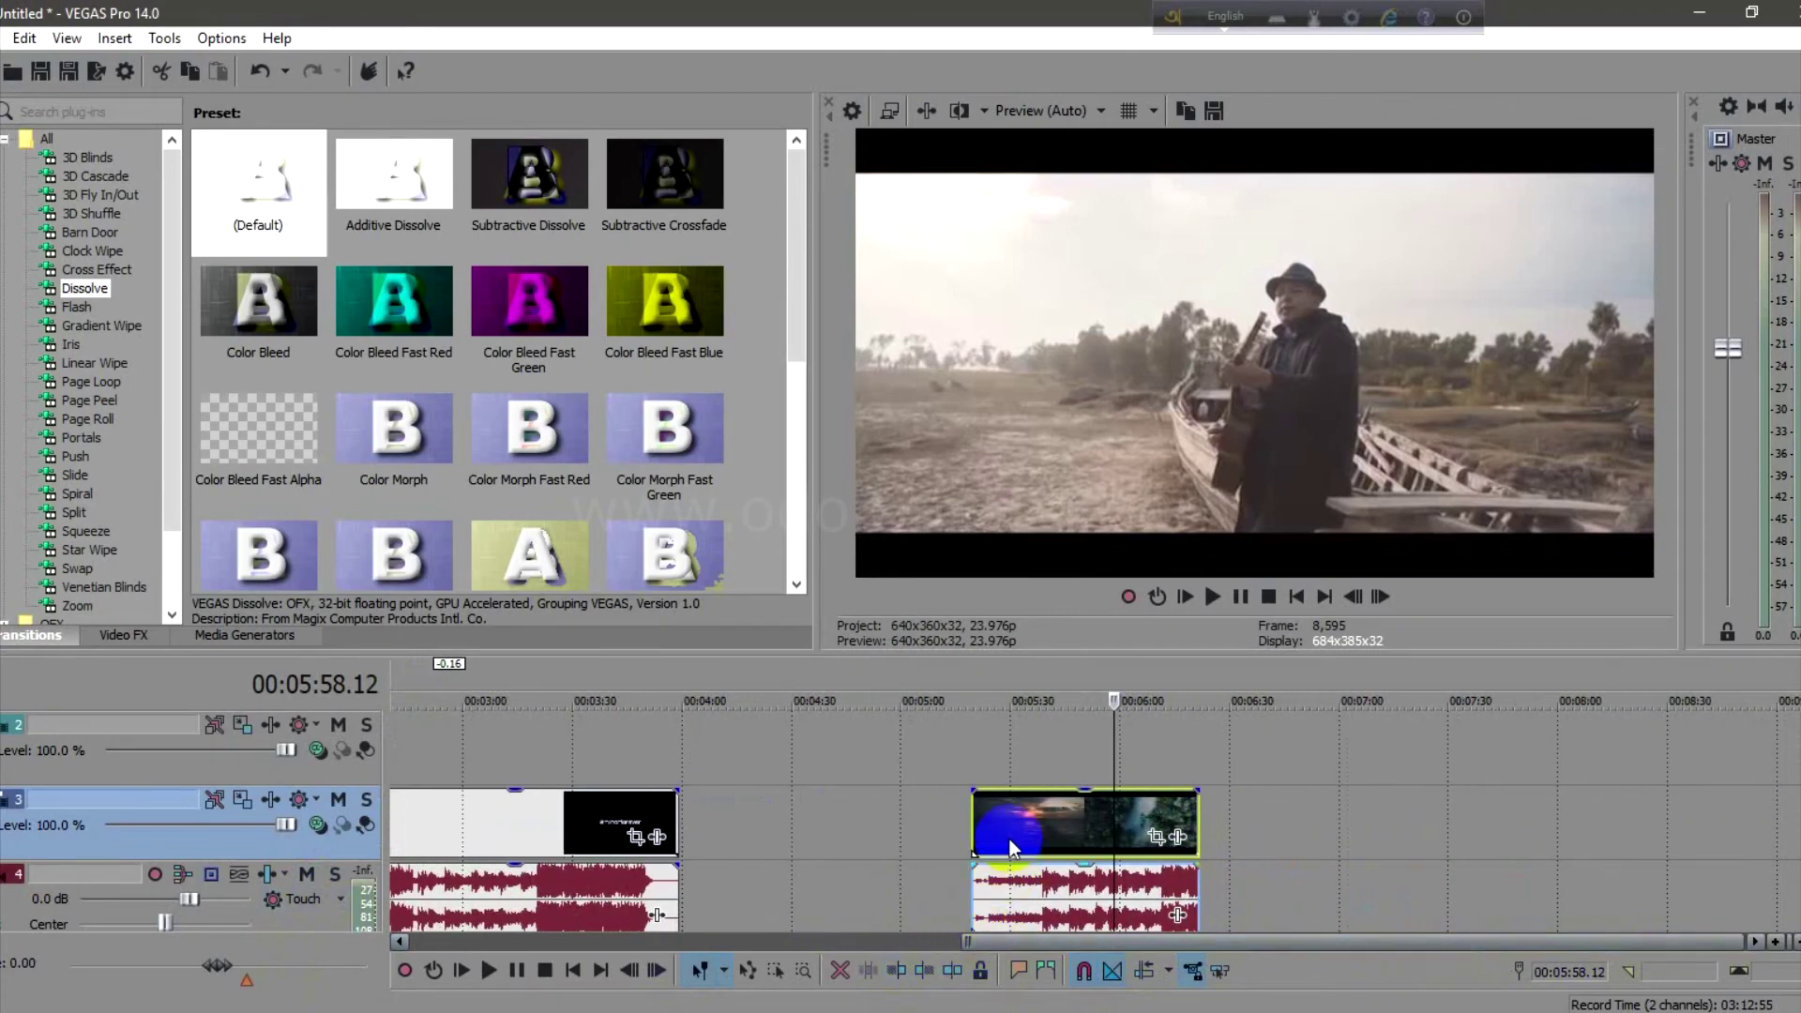
click(1009, 829)
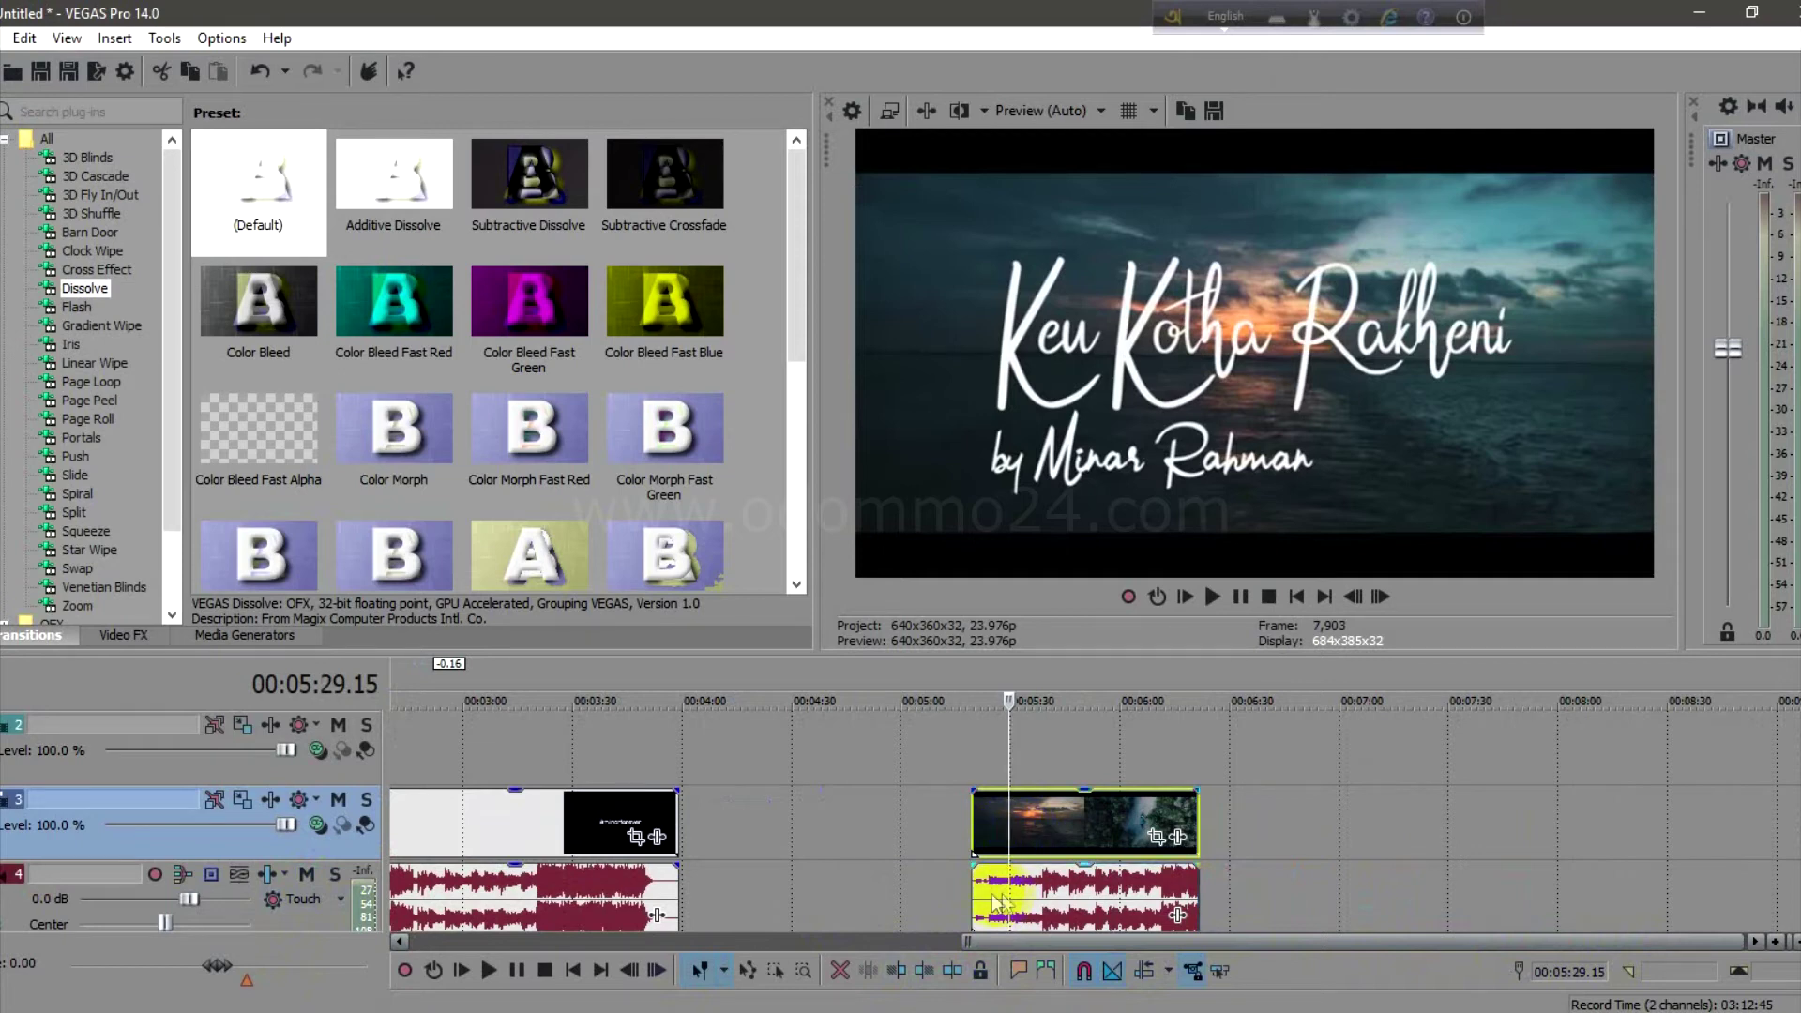
drag(985, 909, 1181, 912)
click(1086, 832)
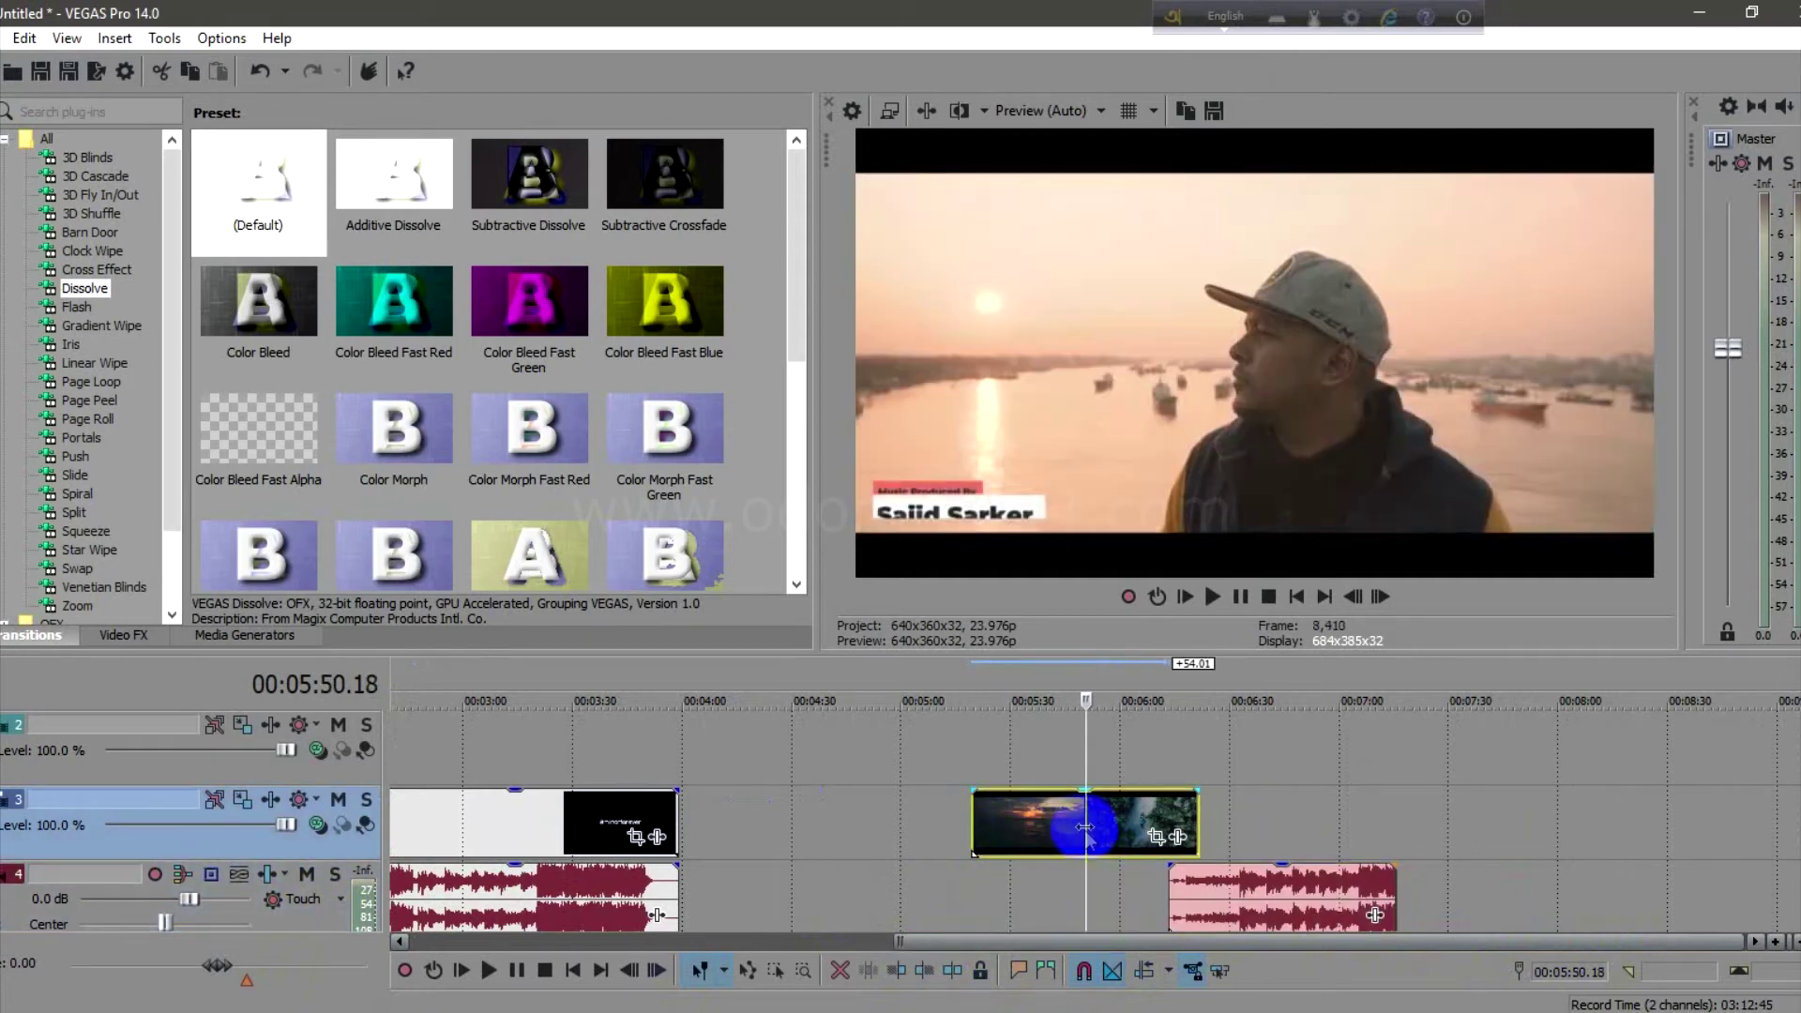
click(1176, 826)
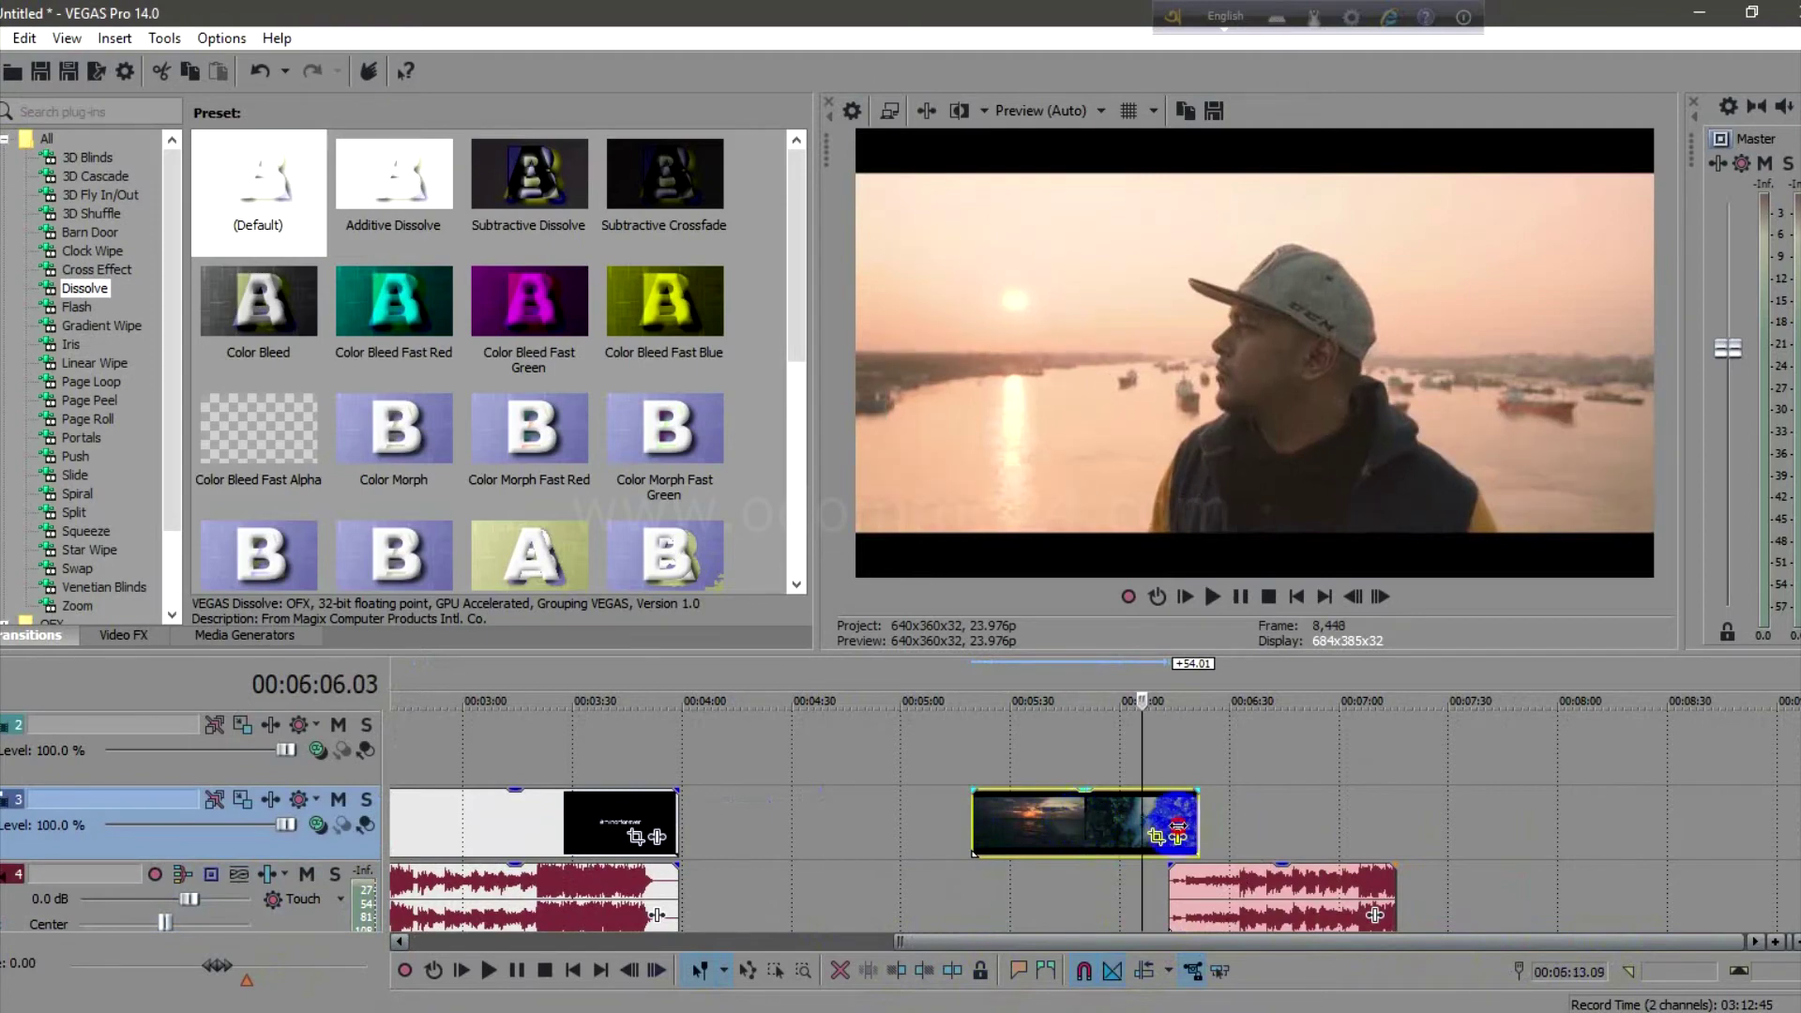
click(1177, 829)
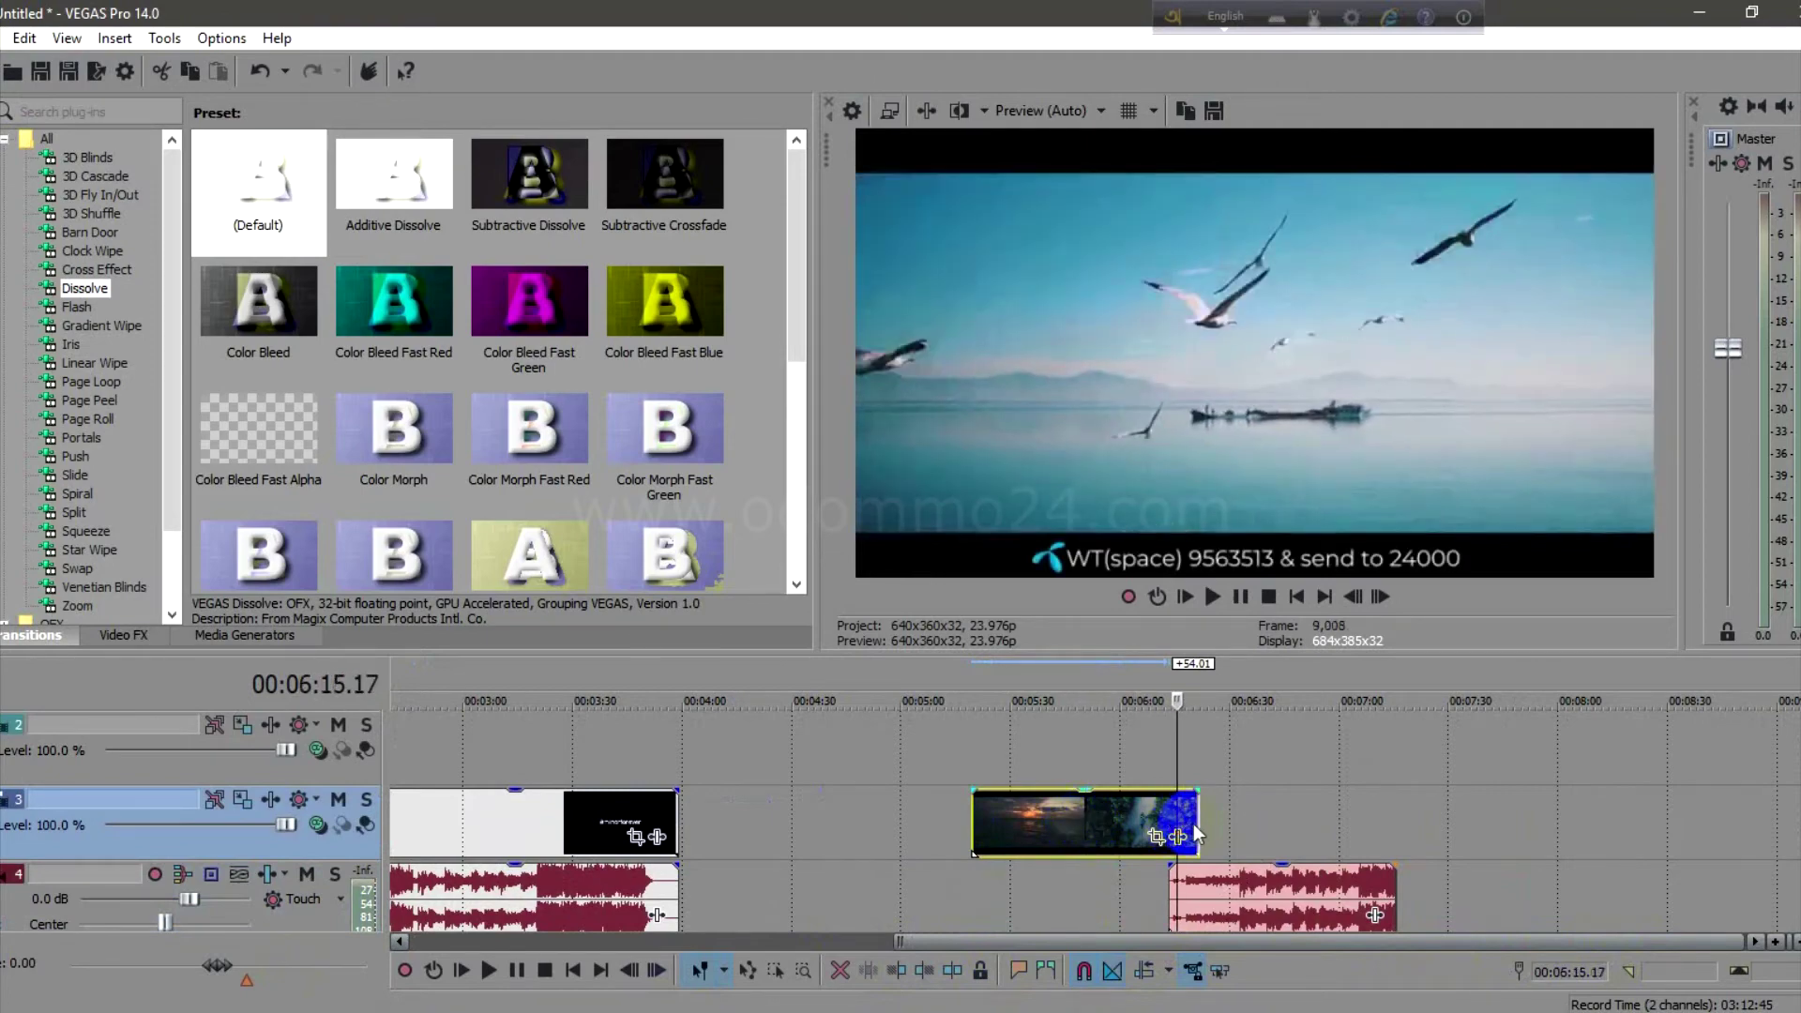
Step: Extend the final track-3 video clip and align the track-4 audio event with its start
drag(1200, 821, 1089, 815)
click(1226, 829)
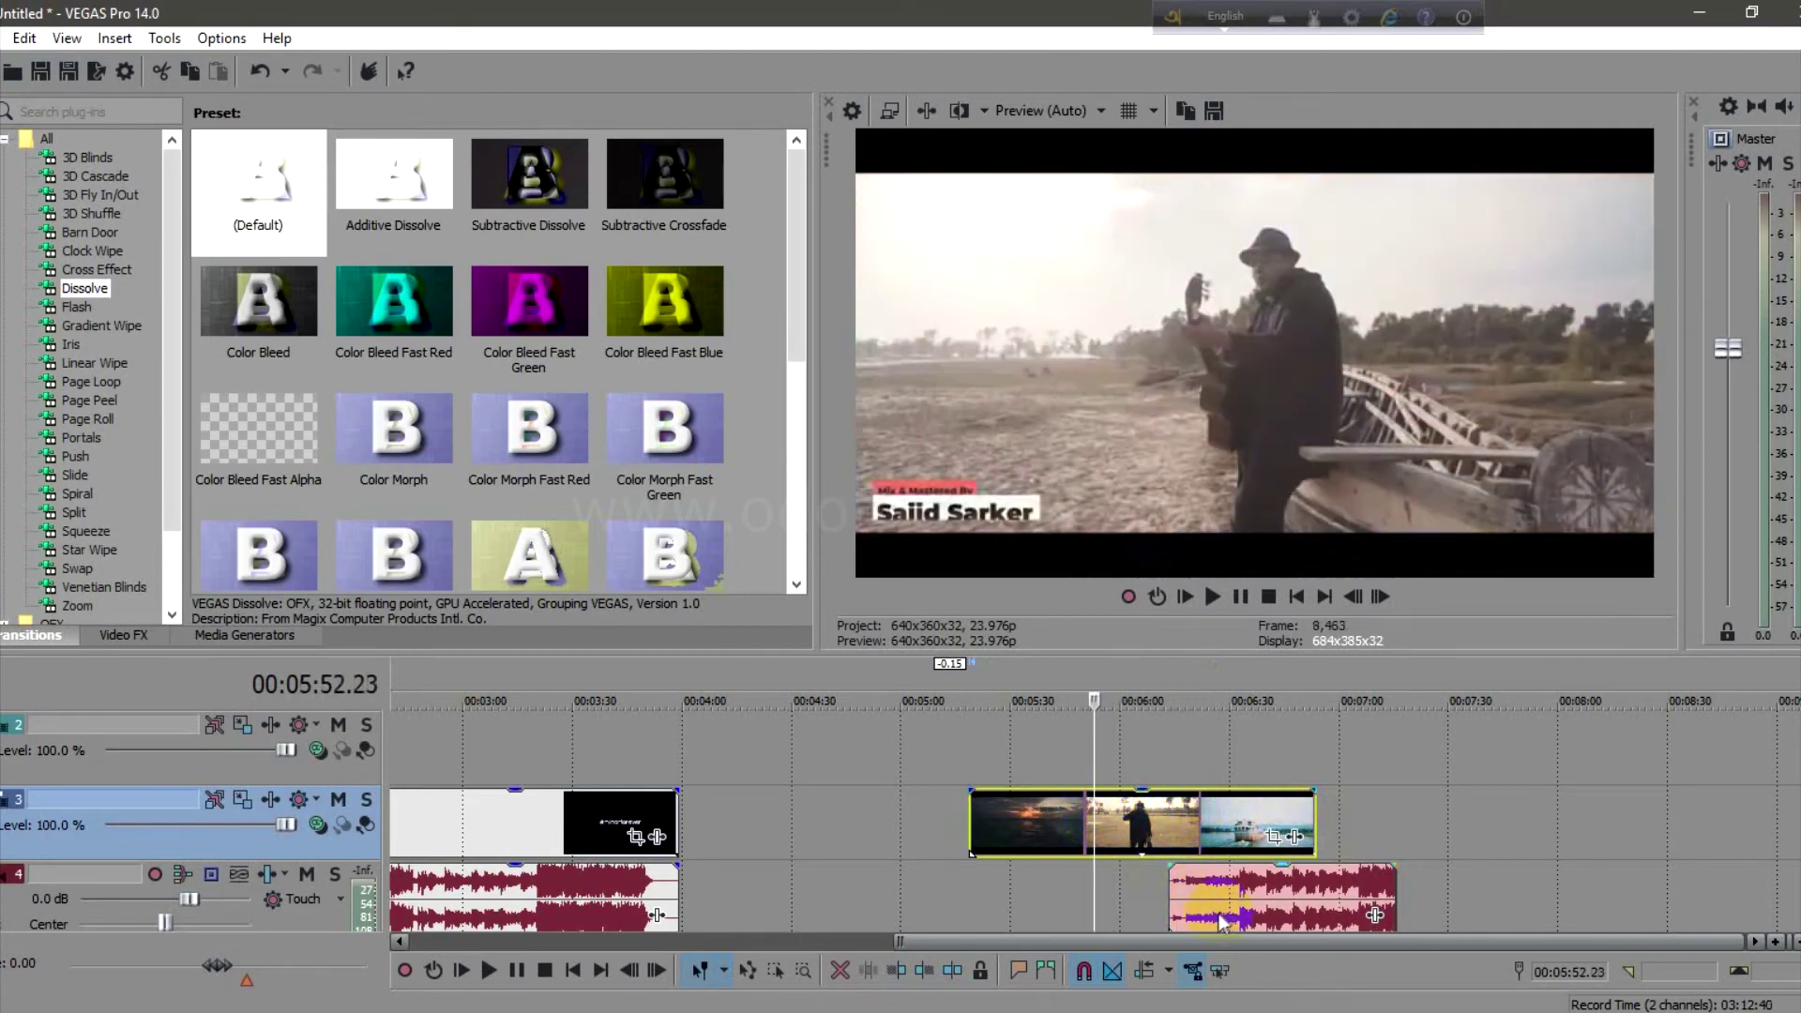
click(1270, 897)
drag(1280, 905, 1428, 903)
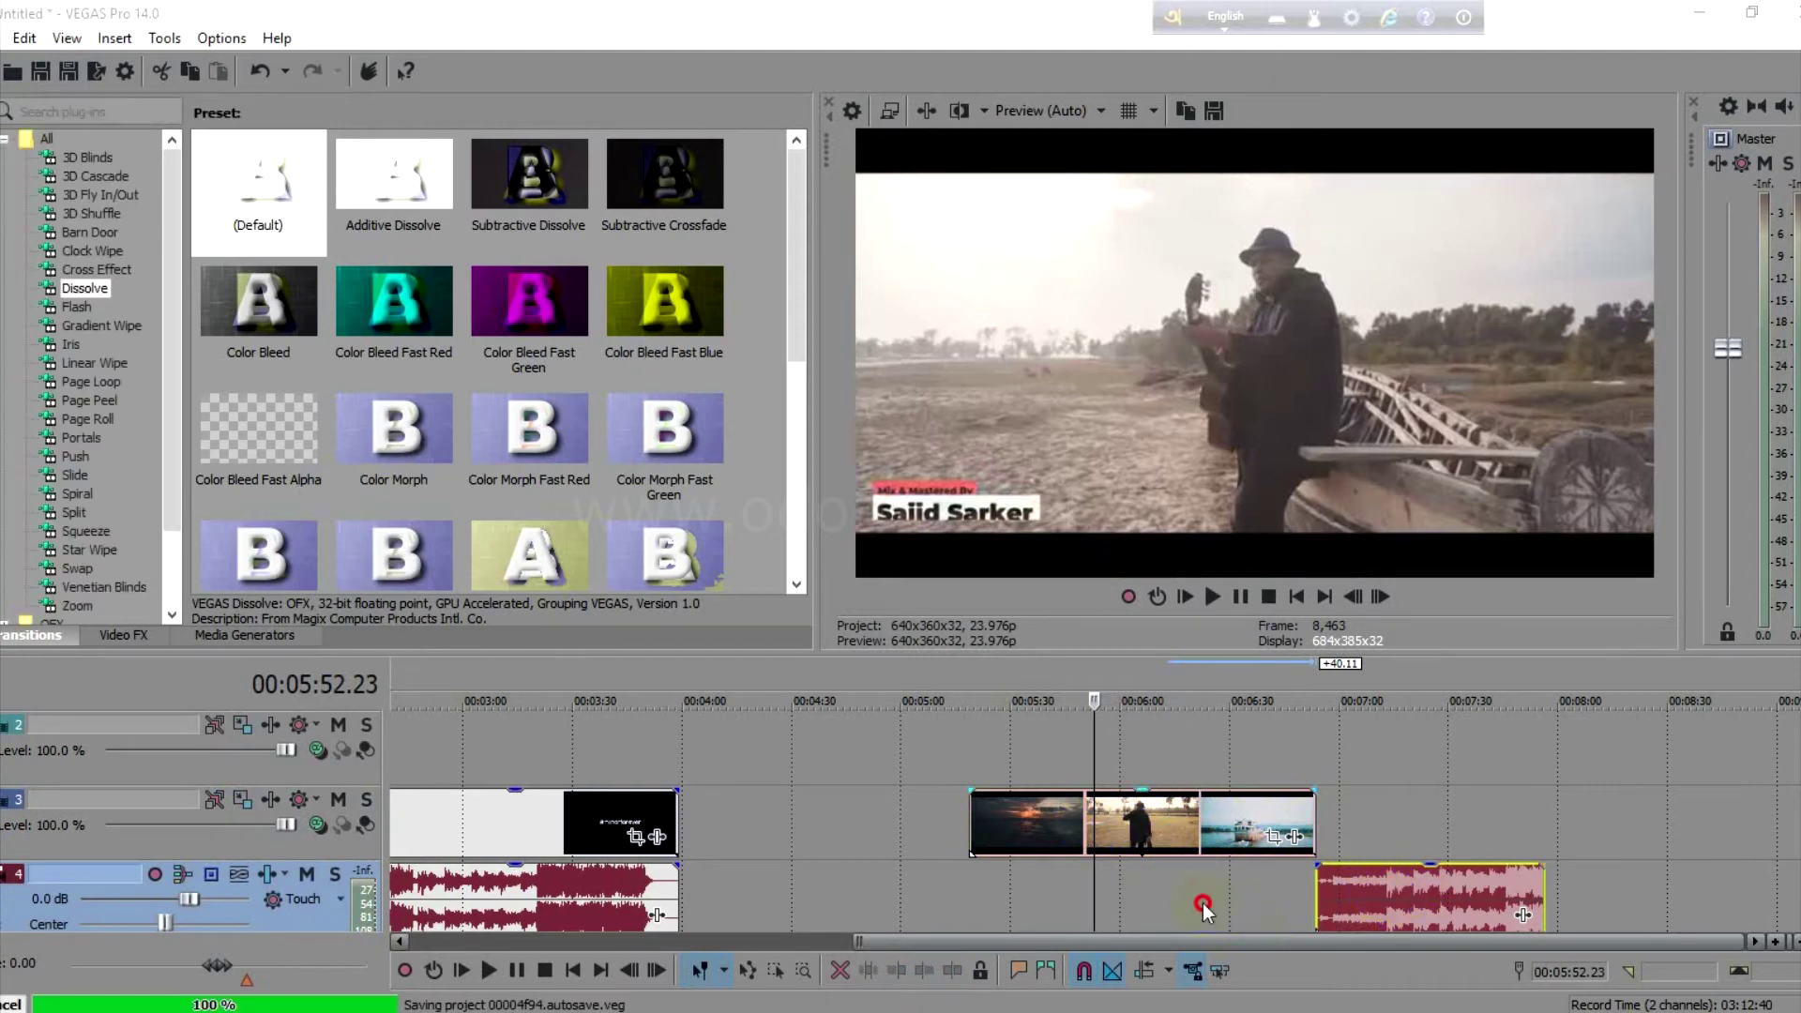
drag(1382, 902, 1056, 888)
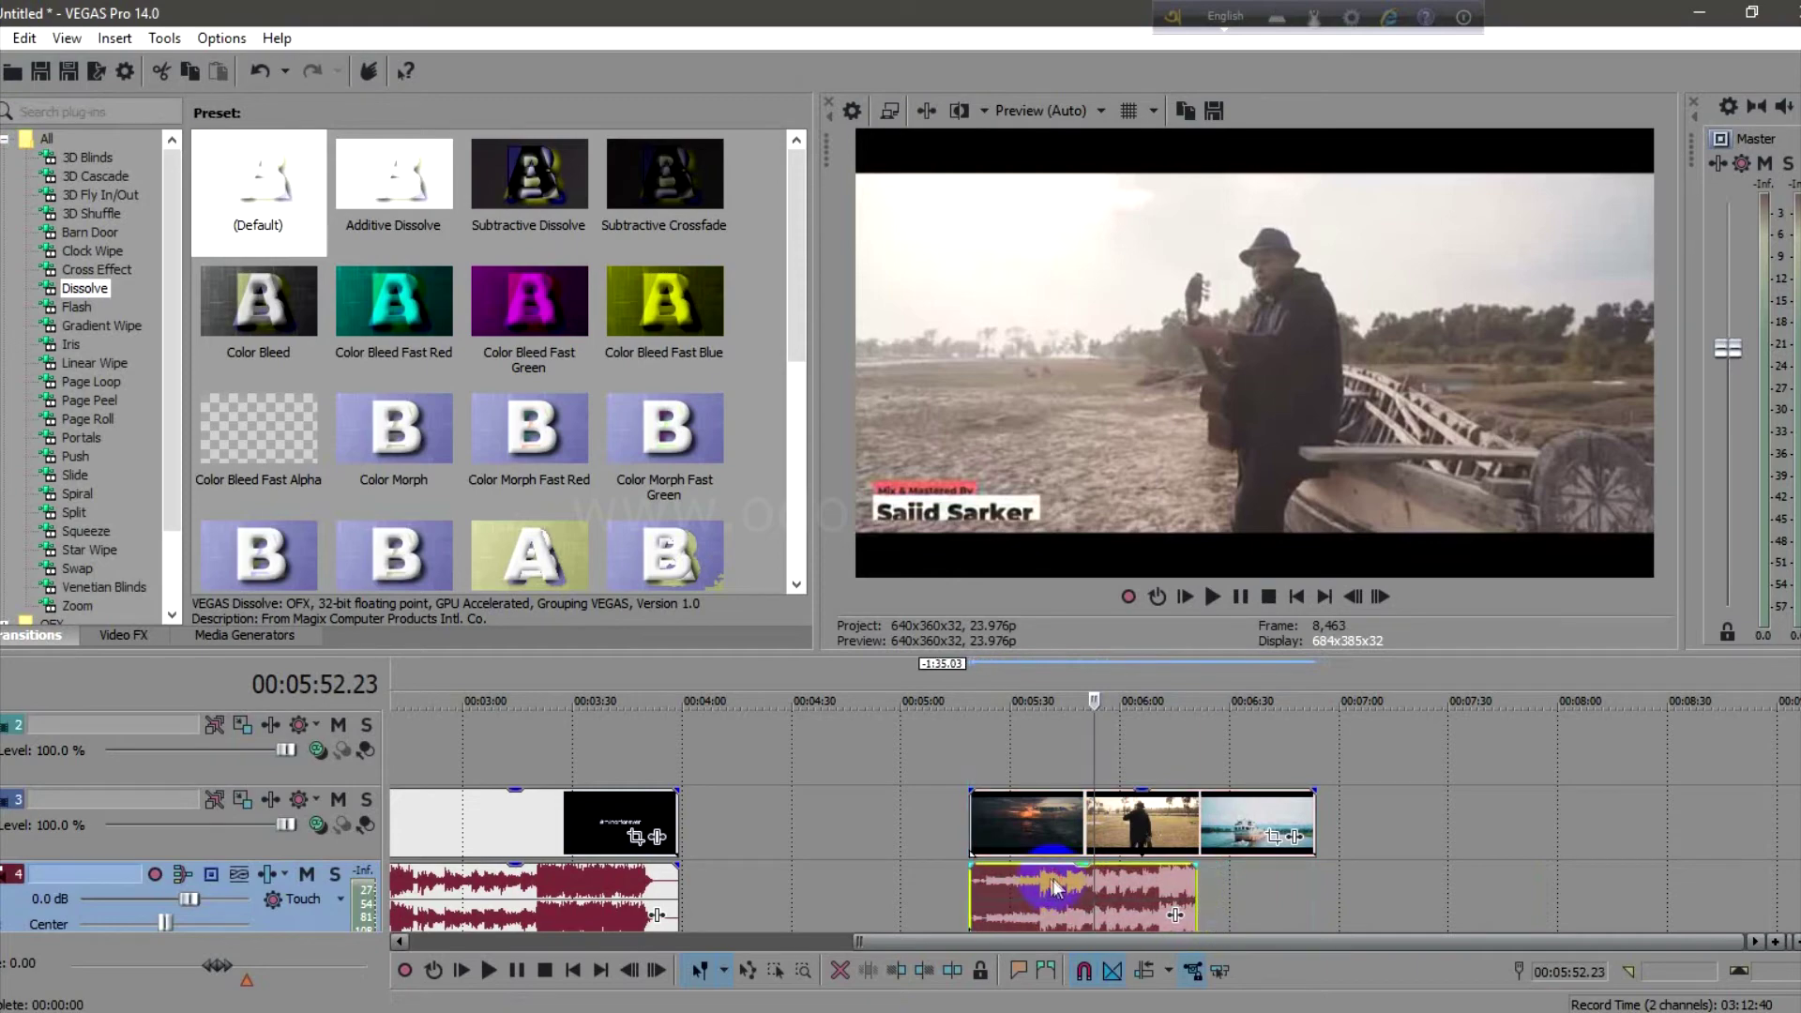
Step: Zoom into the timeline and play the ending from the audio event to check sync
scroll(1134, 894, up, 4)
scroll(1135, 897, up, 3)
click(1103, 878)
key(space)
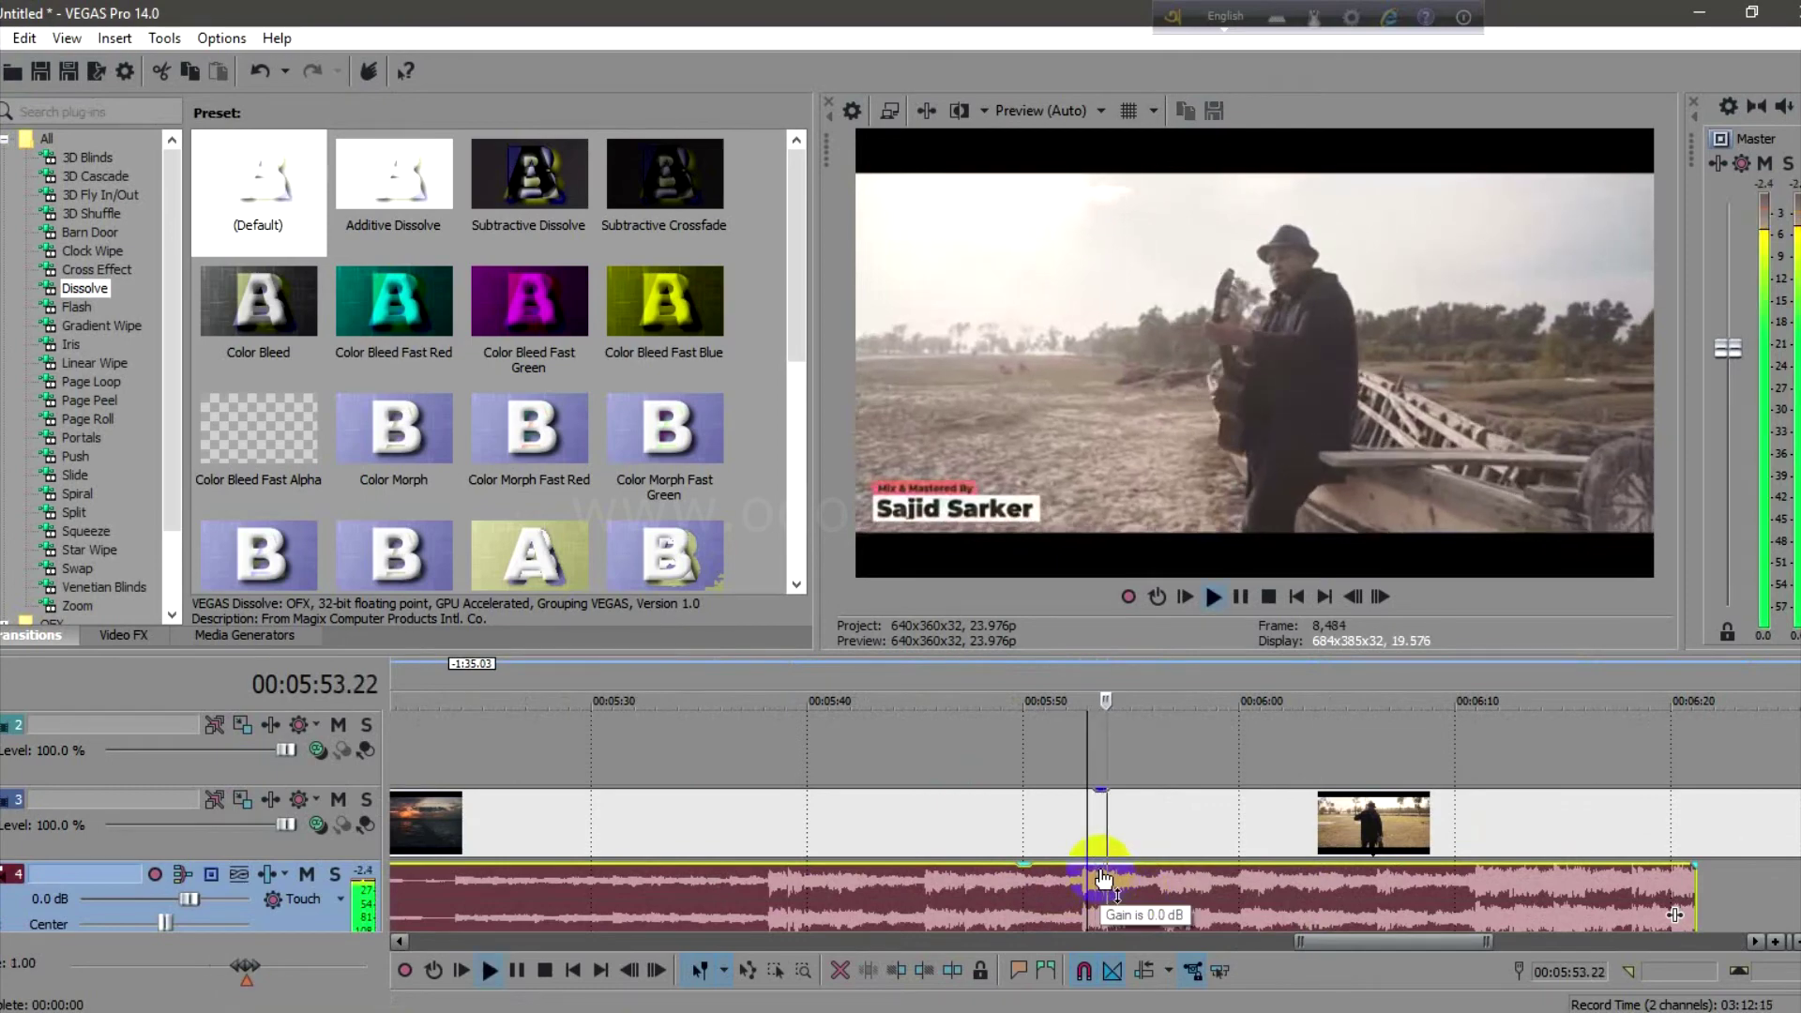
key(space)
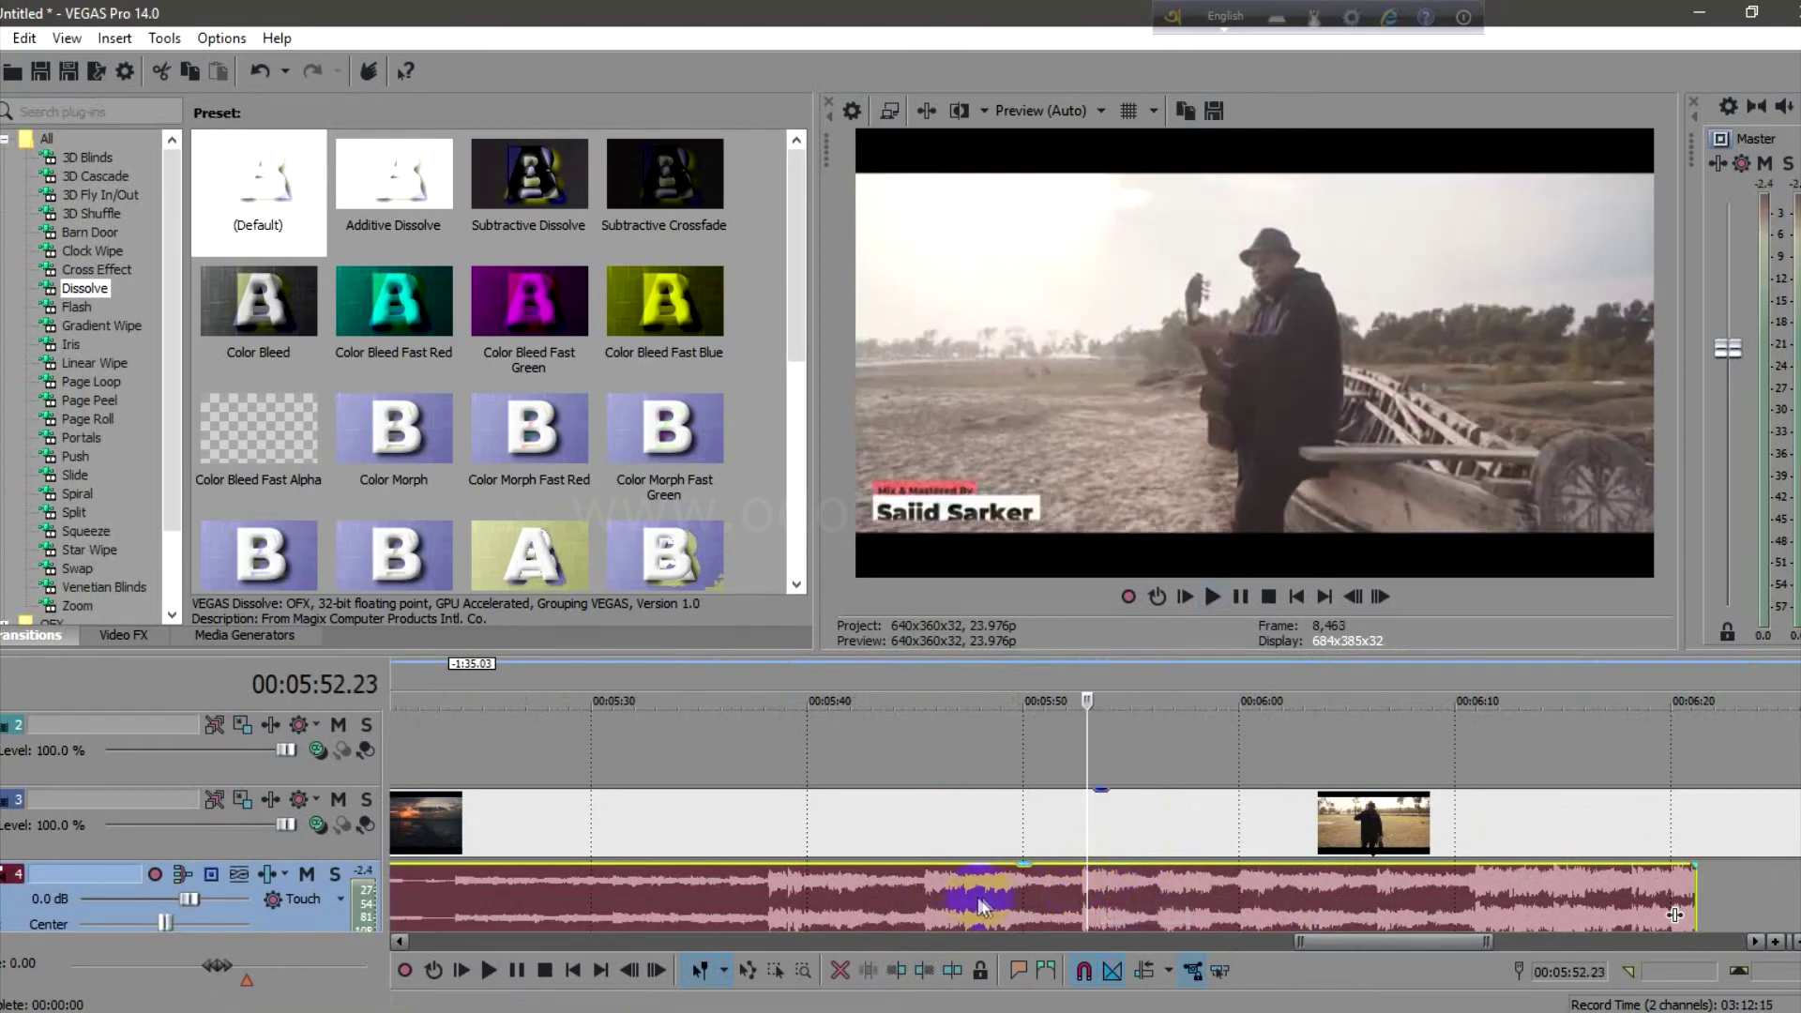
Step: Drag the track-4 audio event later by +13.23 and replay to verify the sync
click(1169, 925)
drag(1168, 925, 1174, 878)
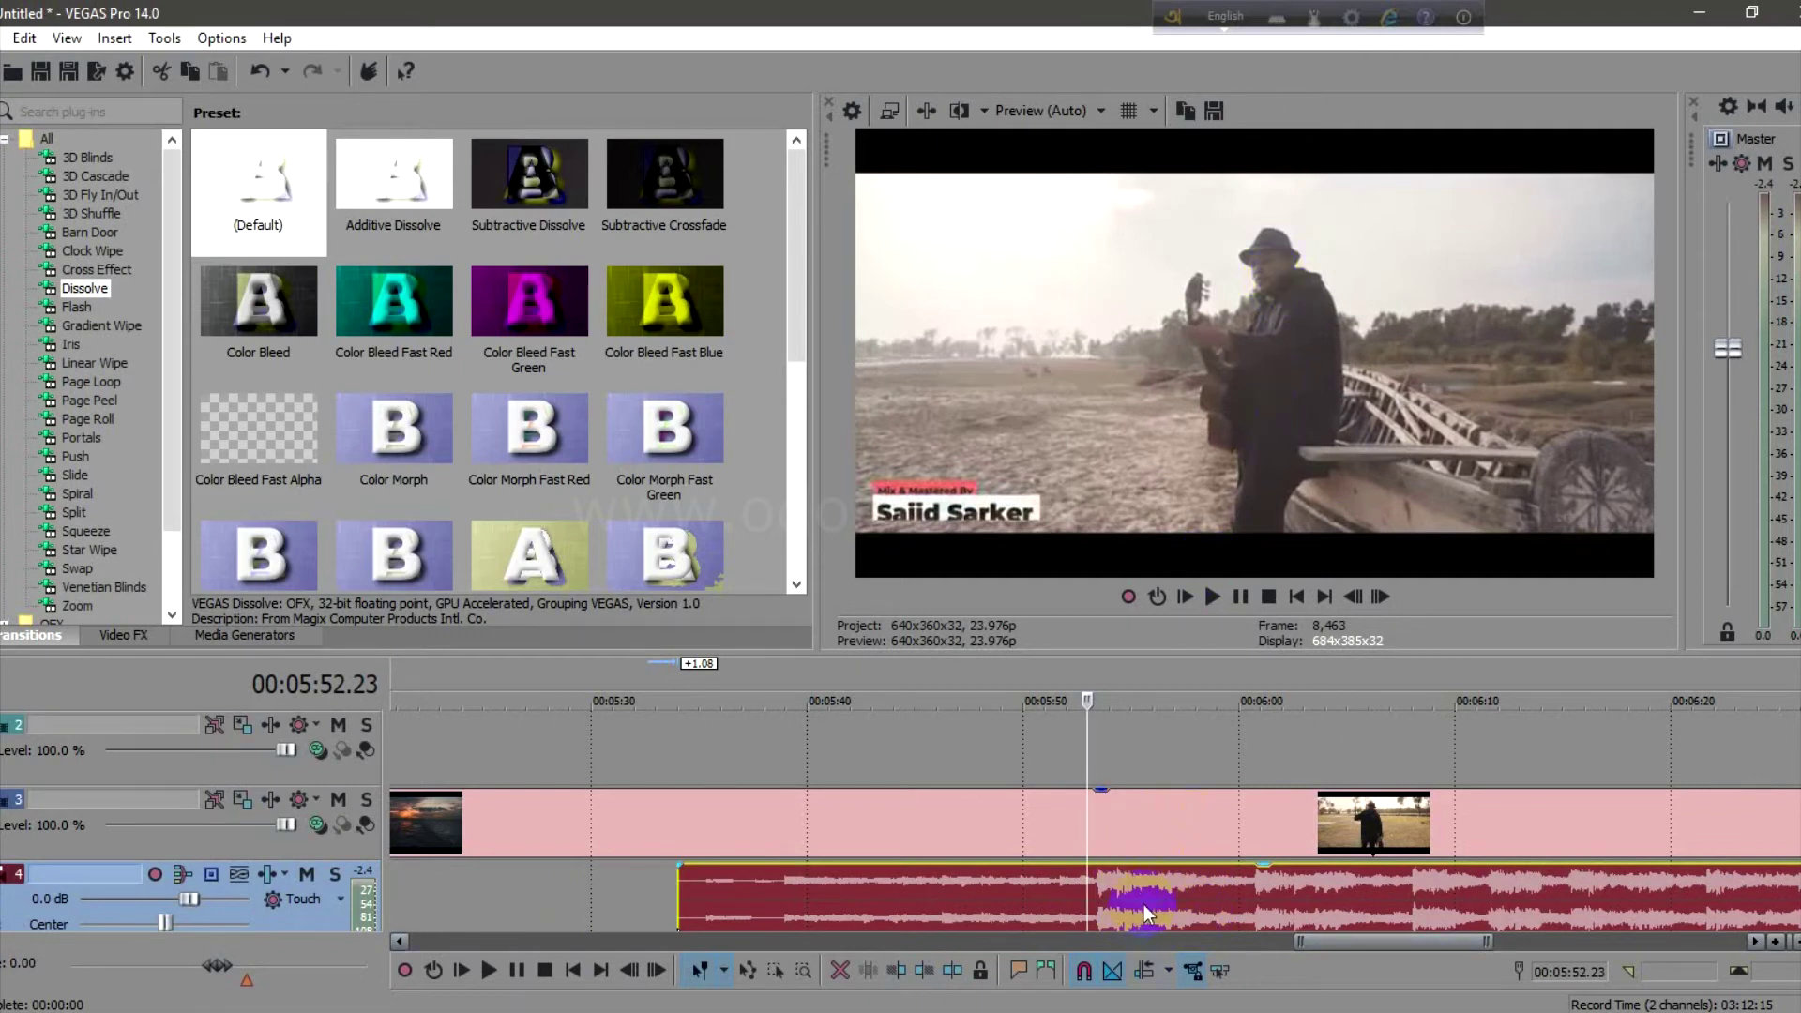
key(space)
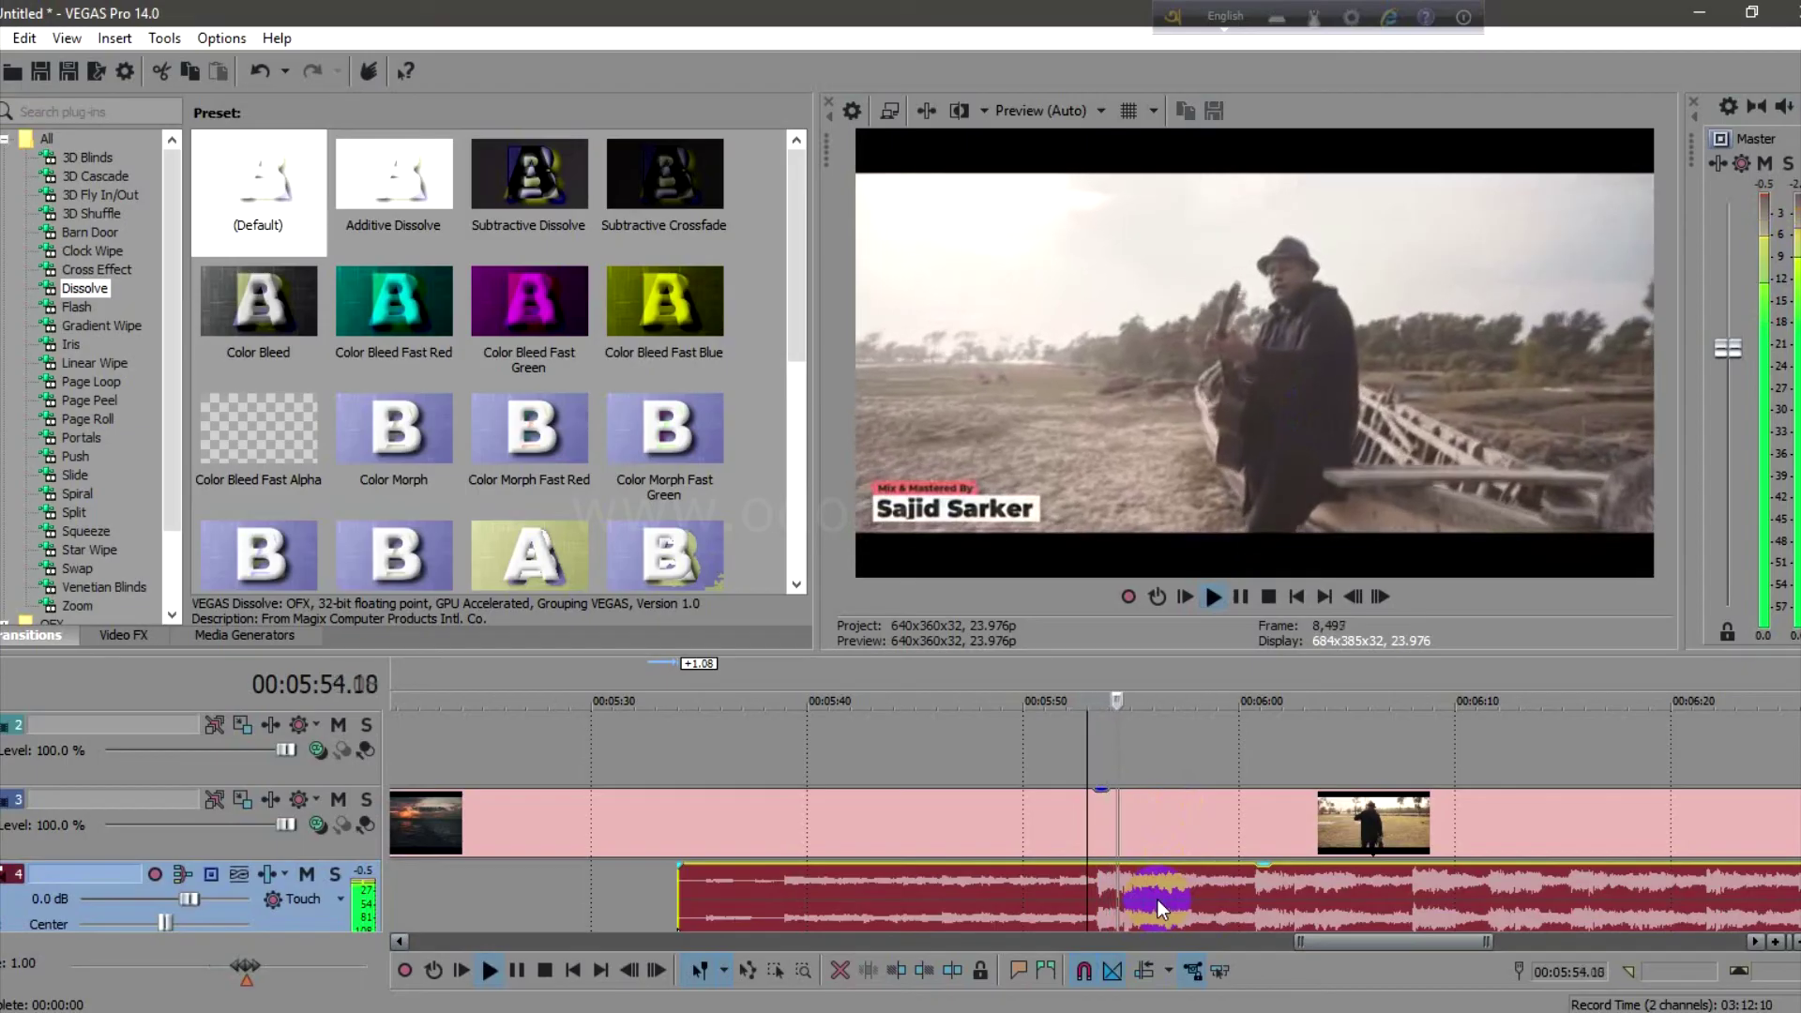
key(space)
Step: Move the play position back to about 00:05:51
click(1230, 328)
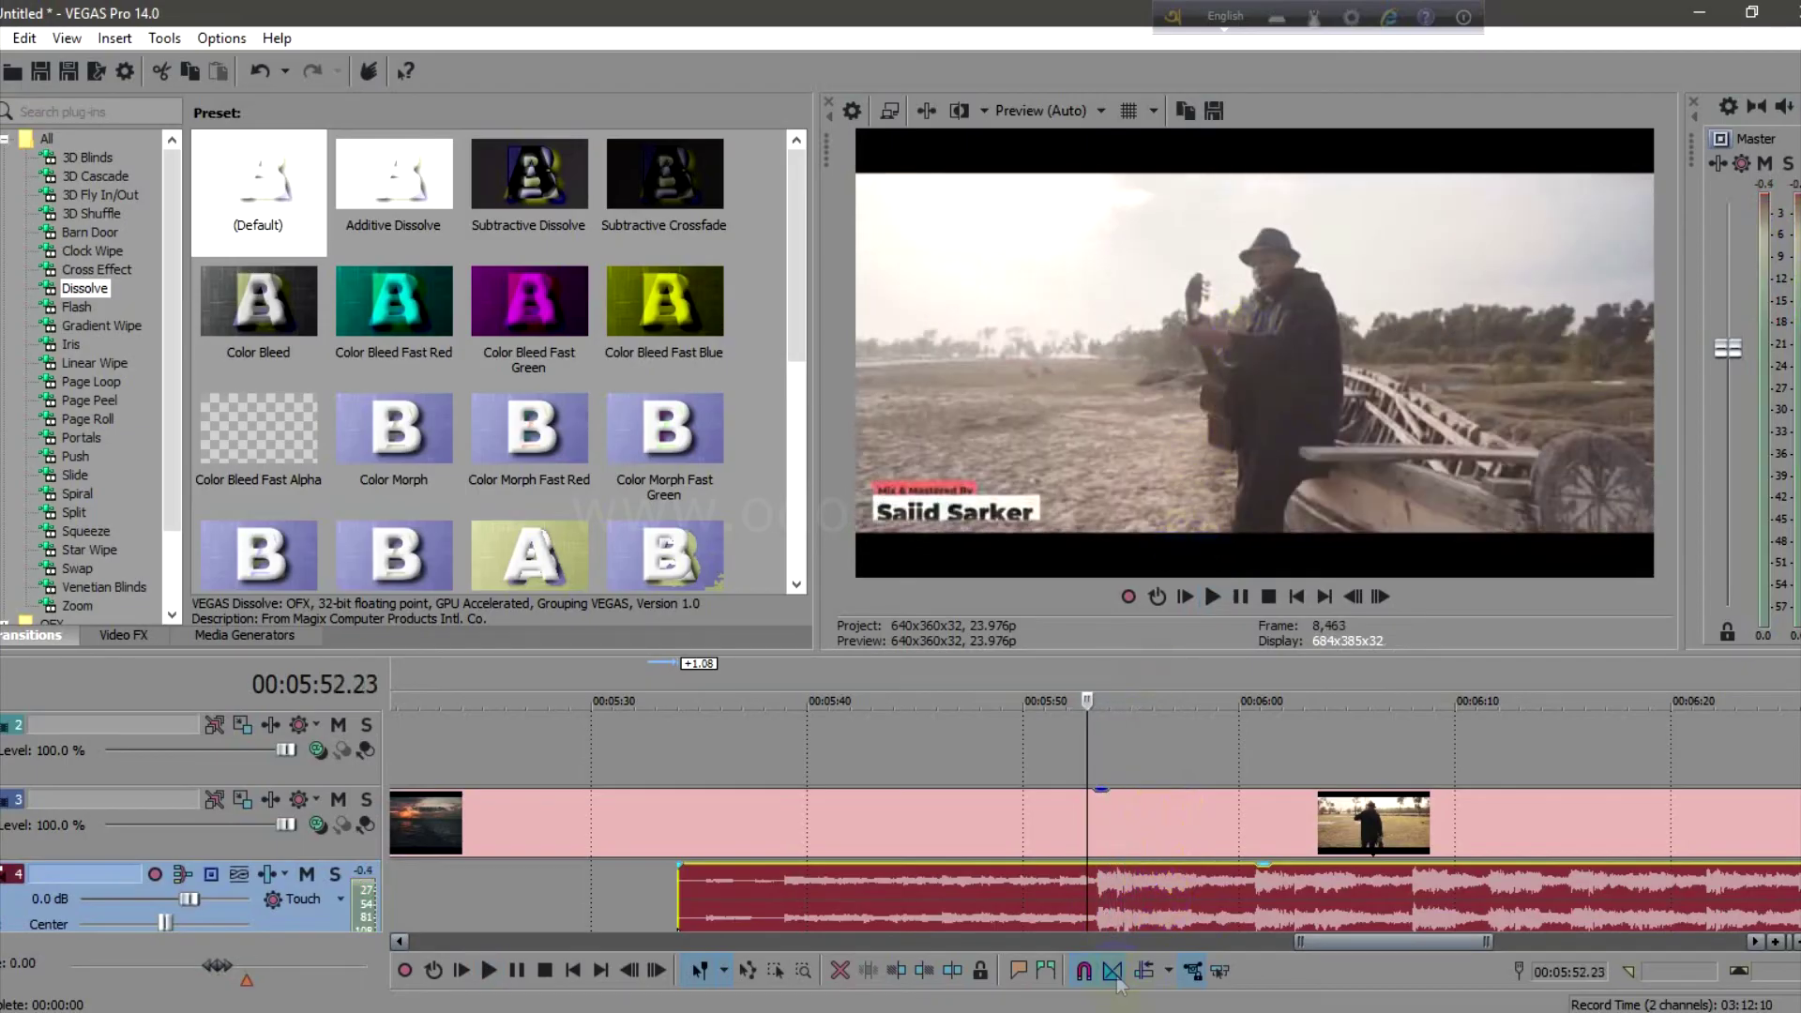
click(1177, 887)
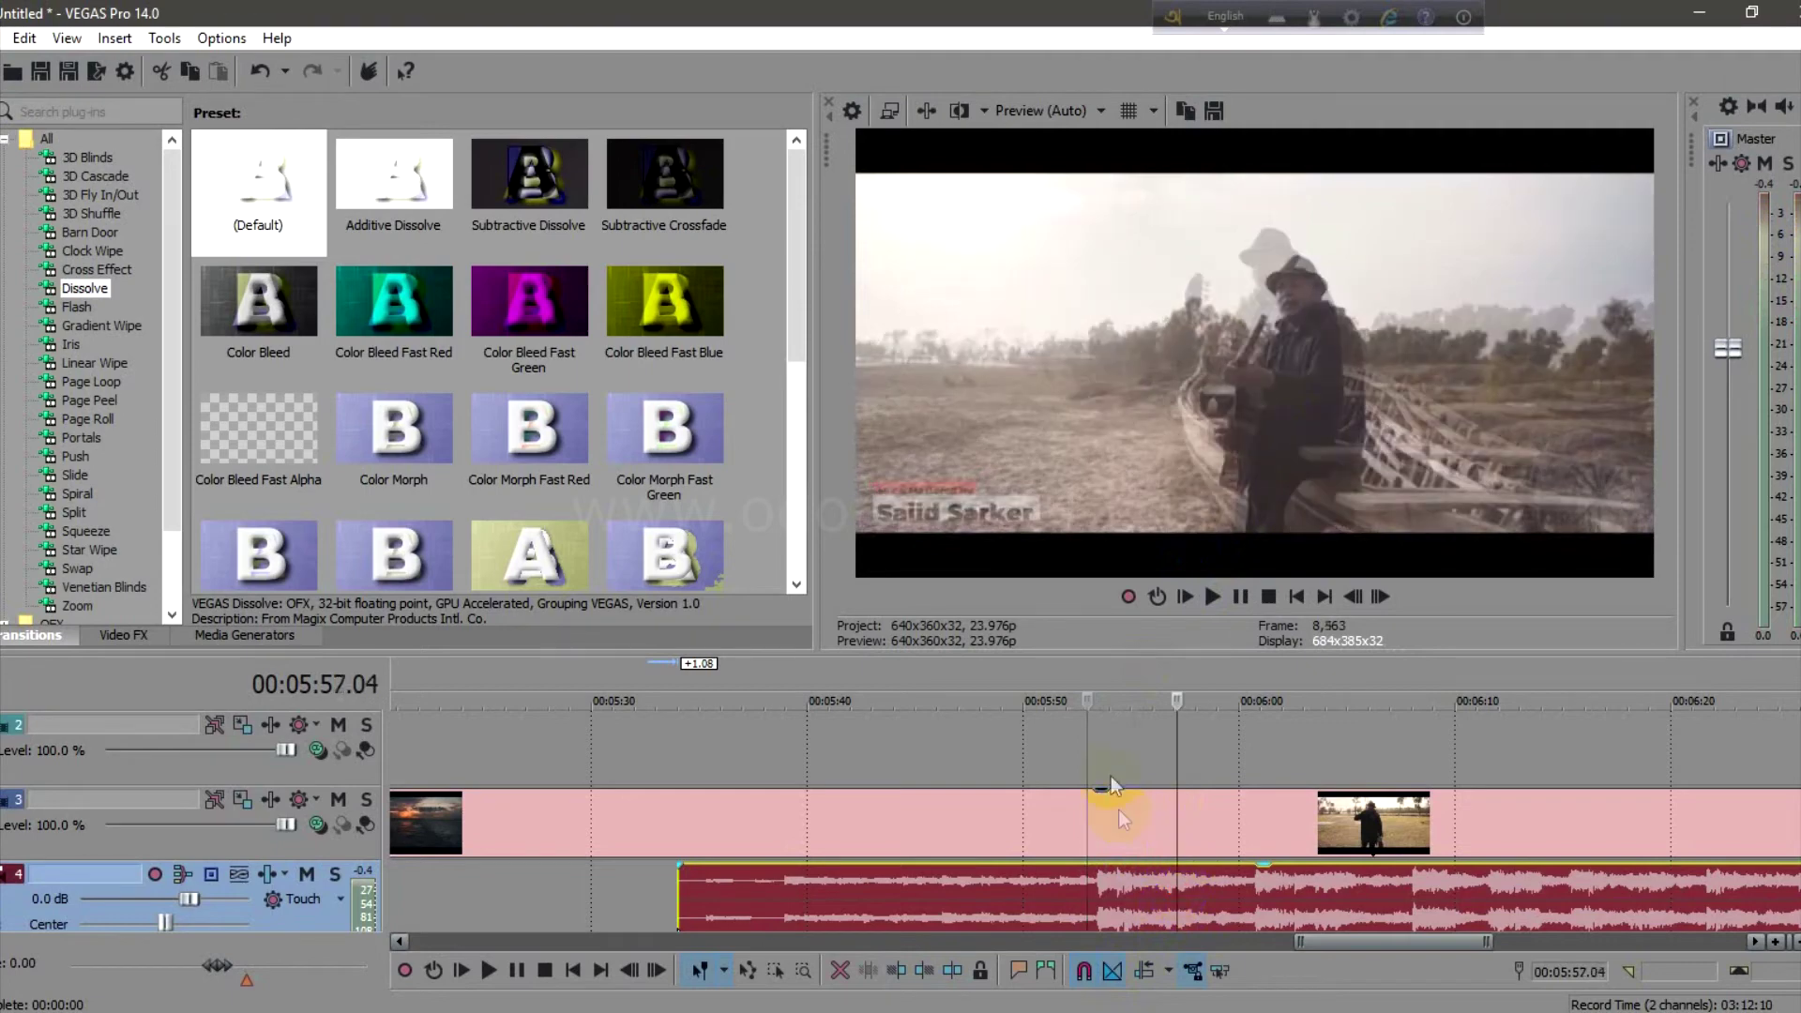
drag(1178, 740, 1054, 733)
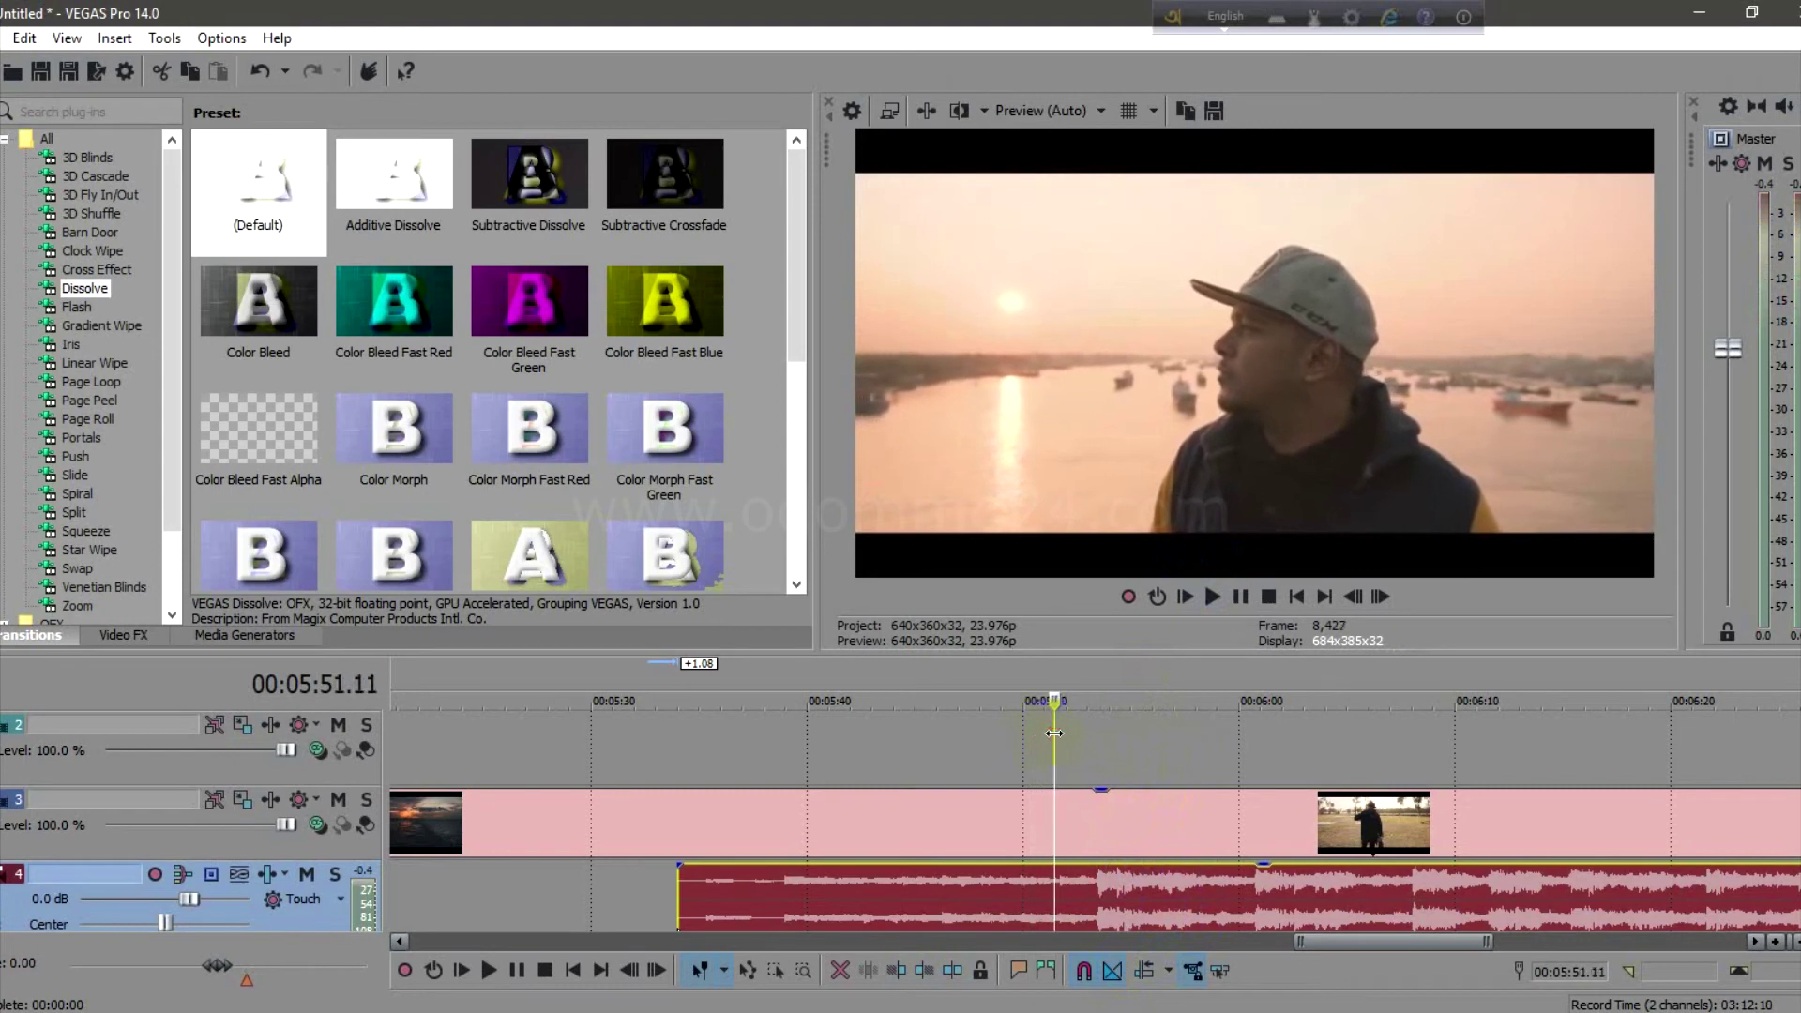
click(1036, 886)
Step: Zoom the timeline and drag the playhead to 00:05:52.22, the guitarist shot's start
scroll(1058, 839, up, 2)
scroll(1057, 840, up, 2)
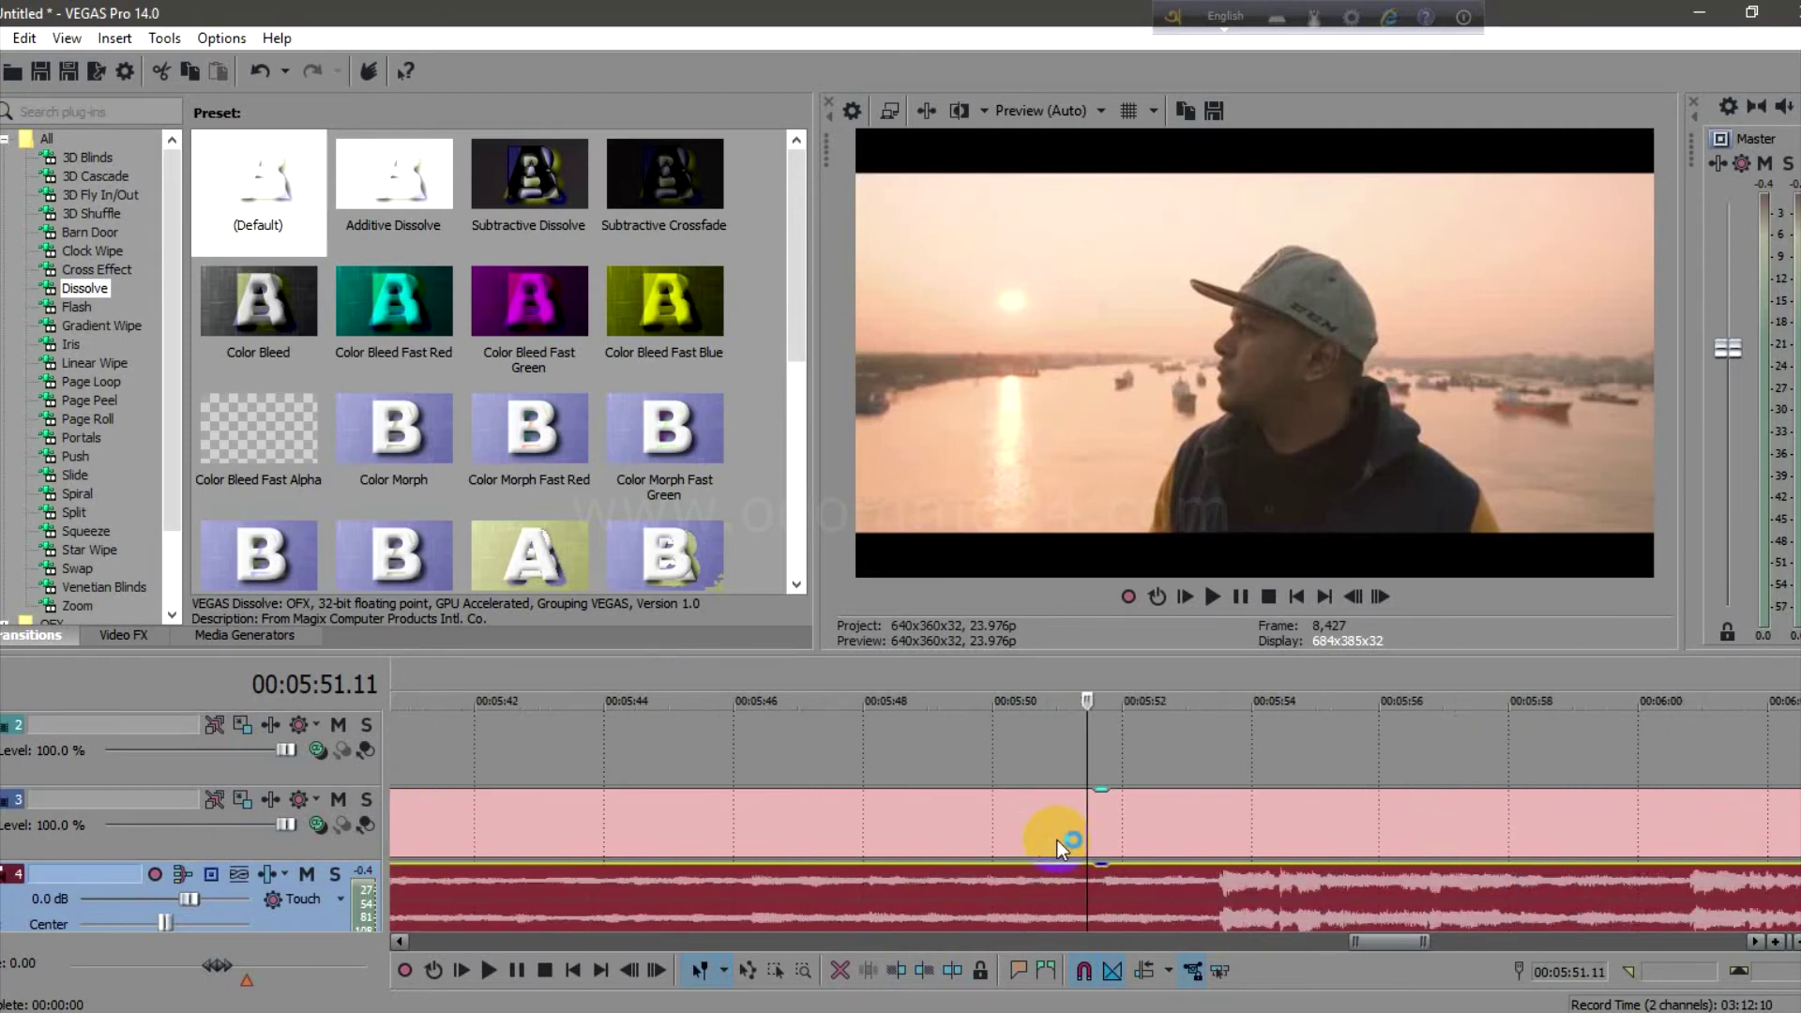
scroll(1054, 841, down, 4)
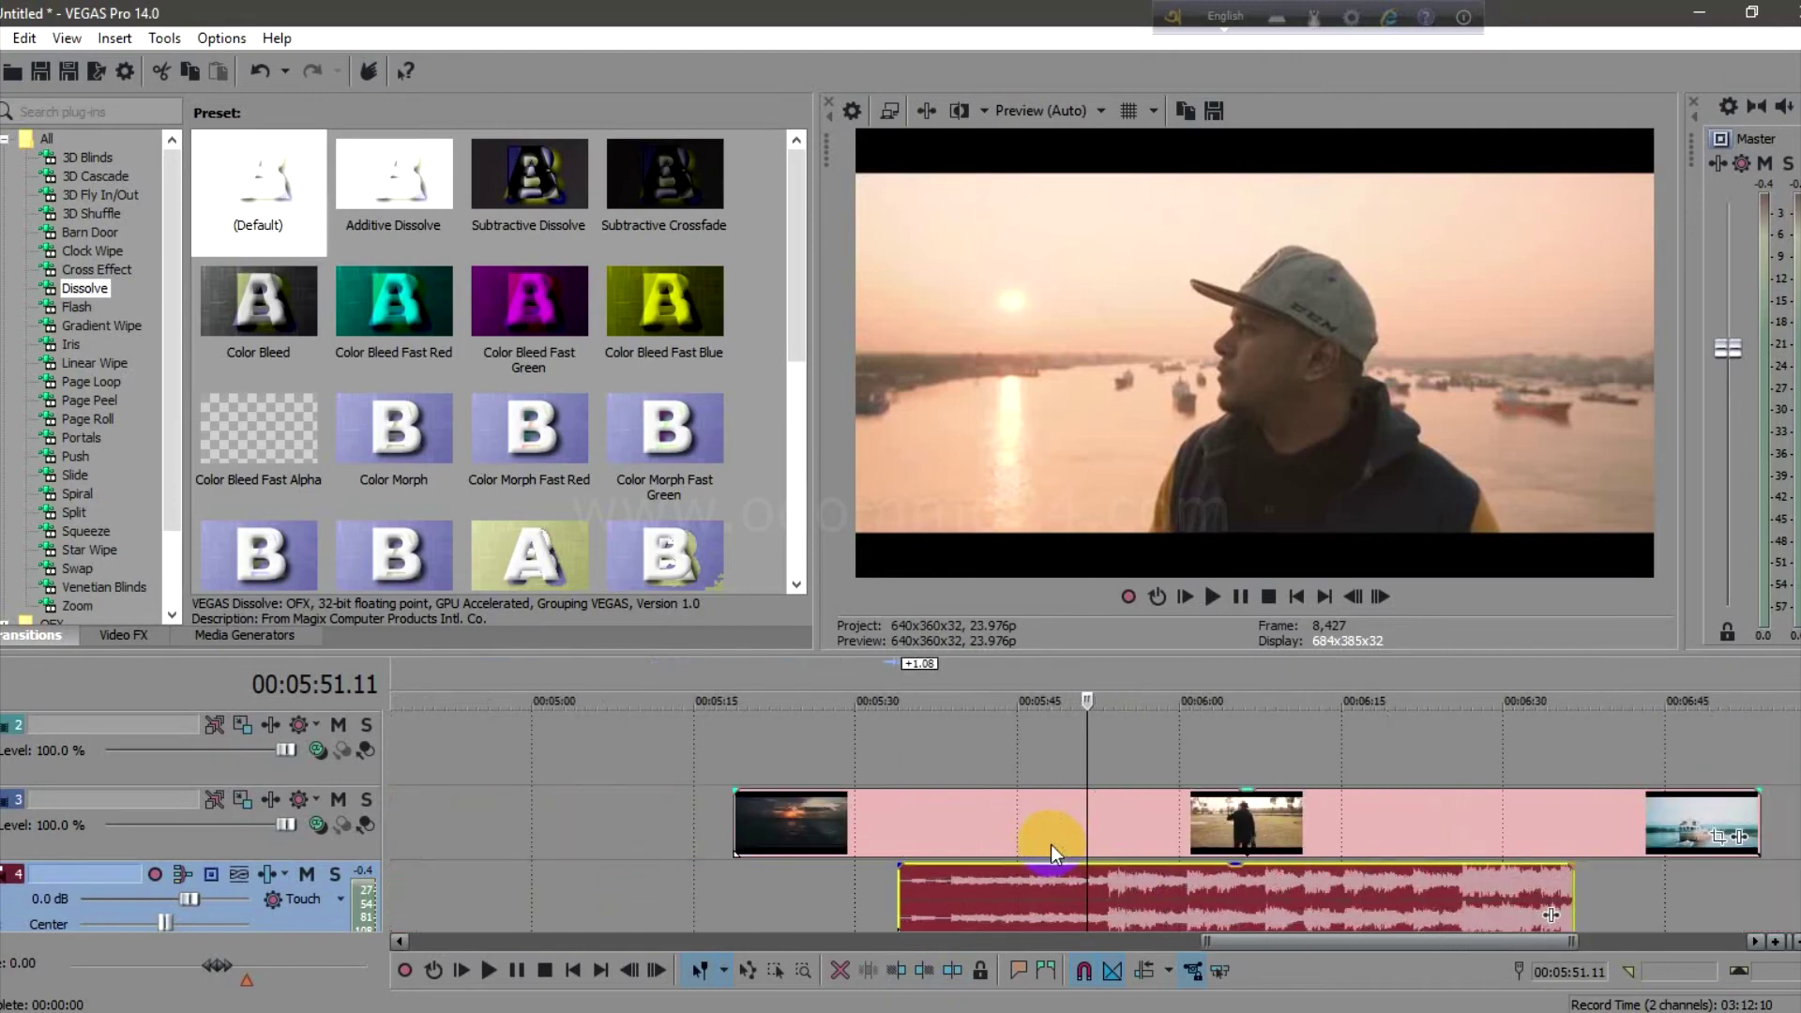
scroll(1051, 844, up, 1)
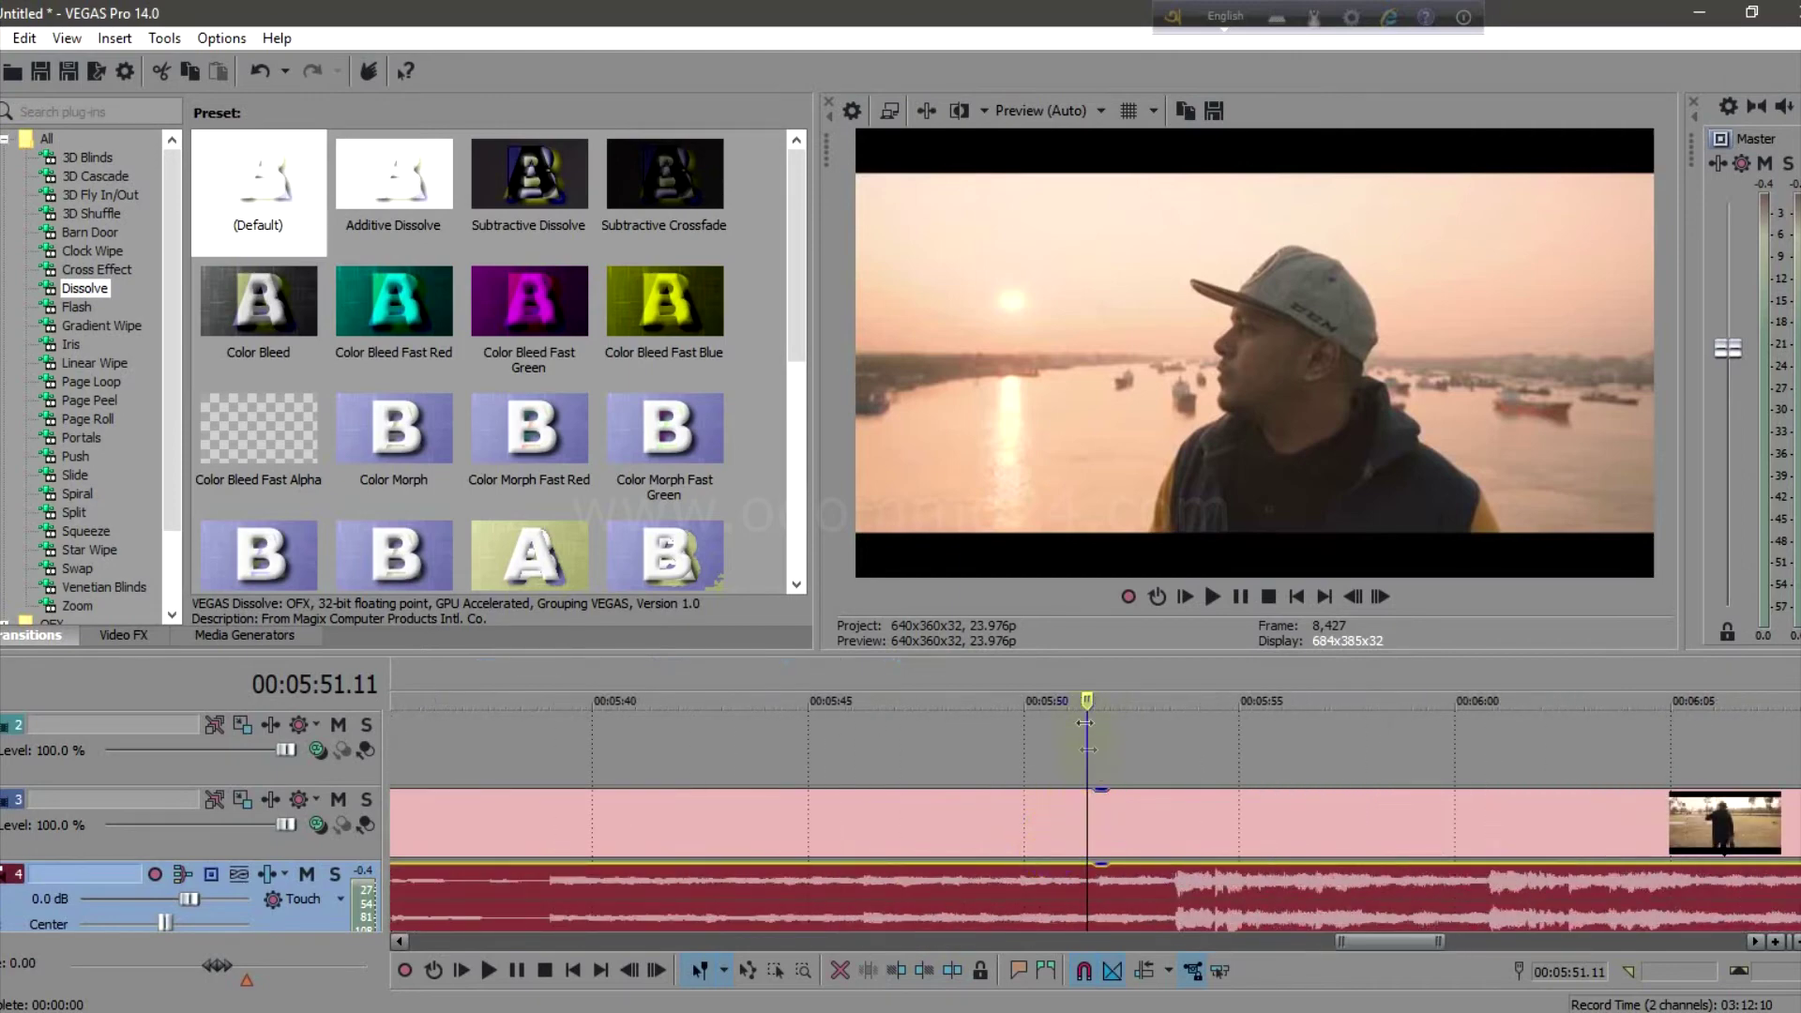
drag(1096, 724, 1148, 720)
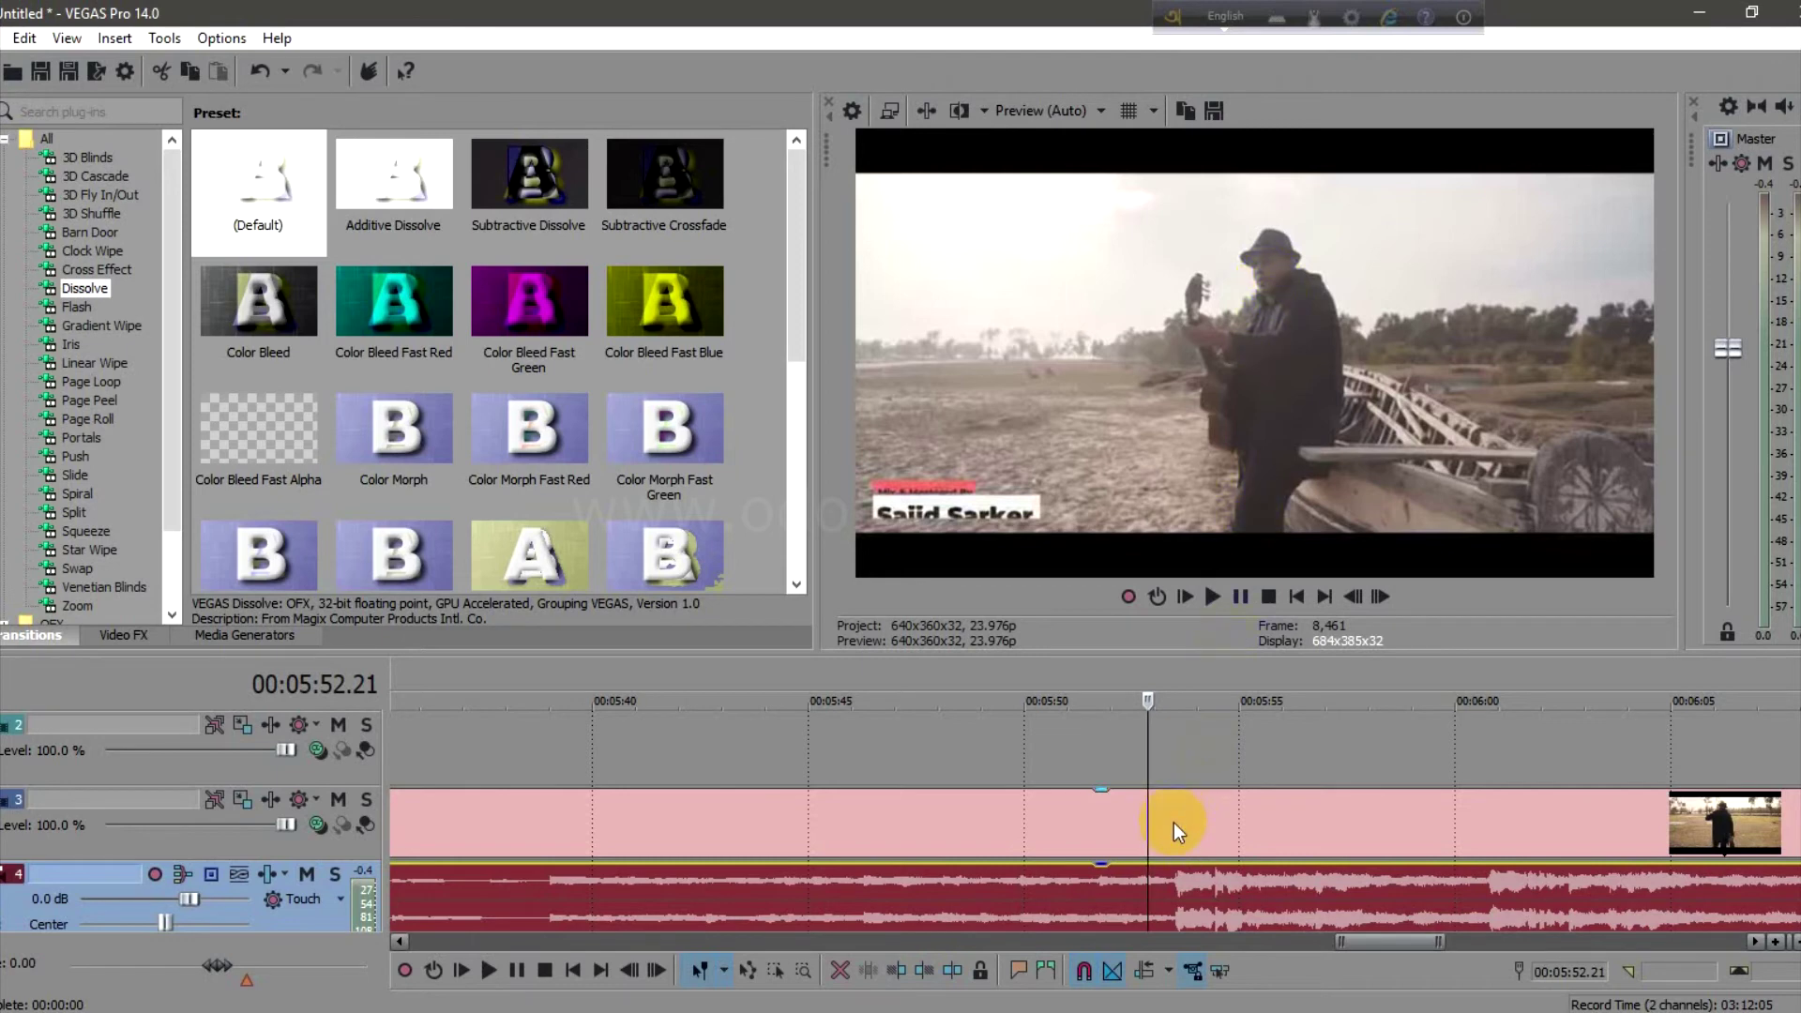
Step: Insert marker 1 at the guitarist shot's start, leaving it unnamed
key(m)
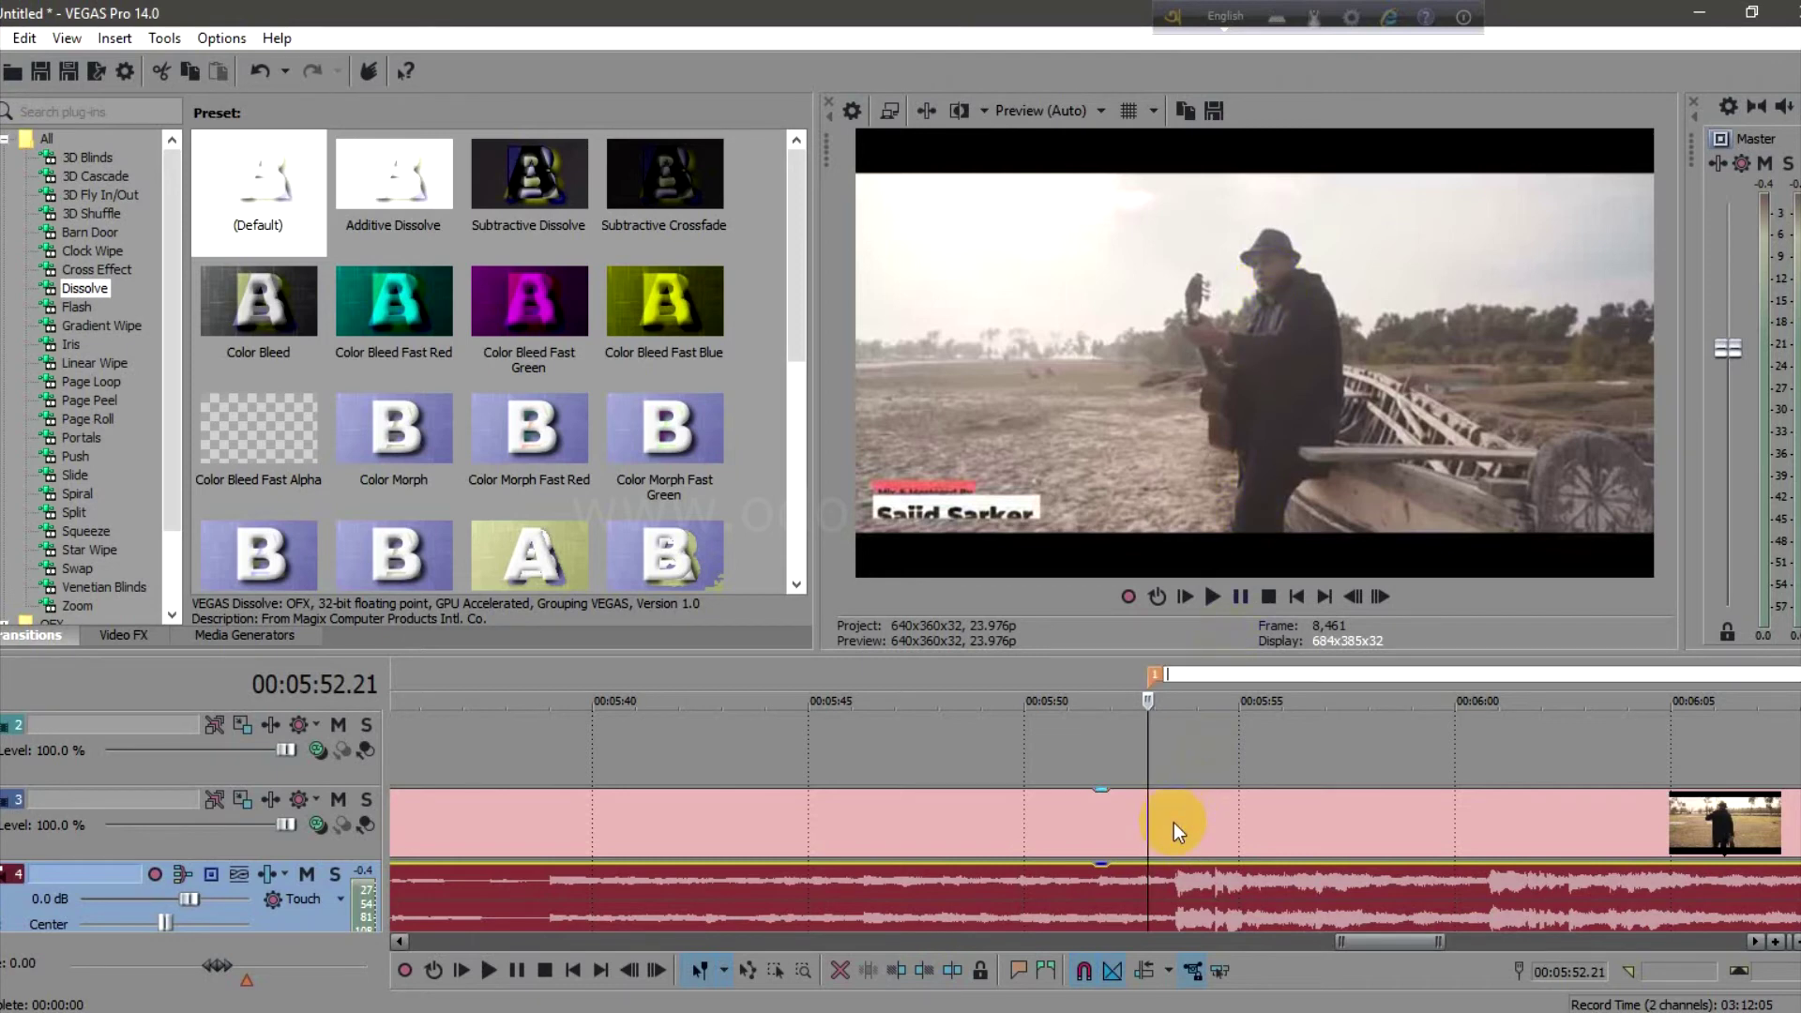
click(1168, 895)
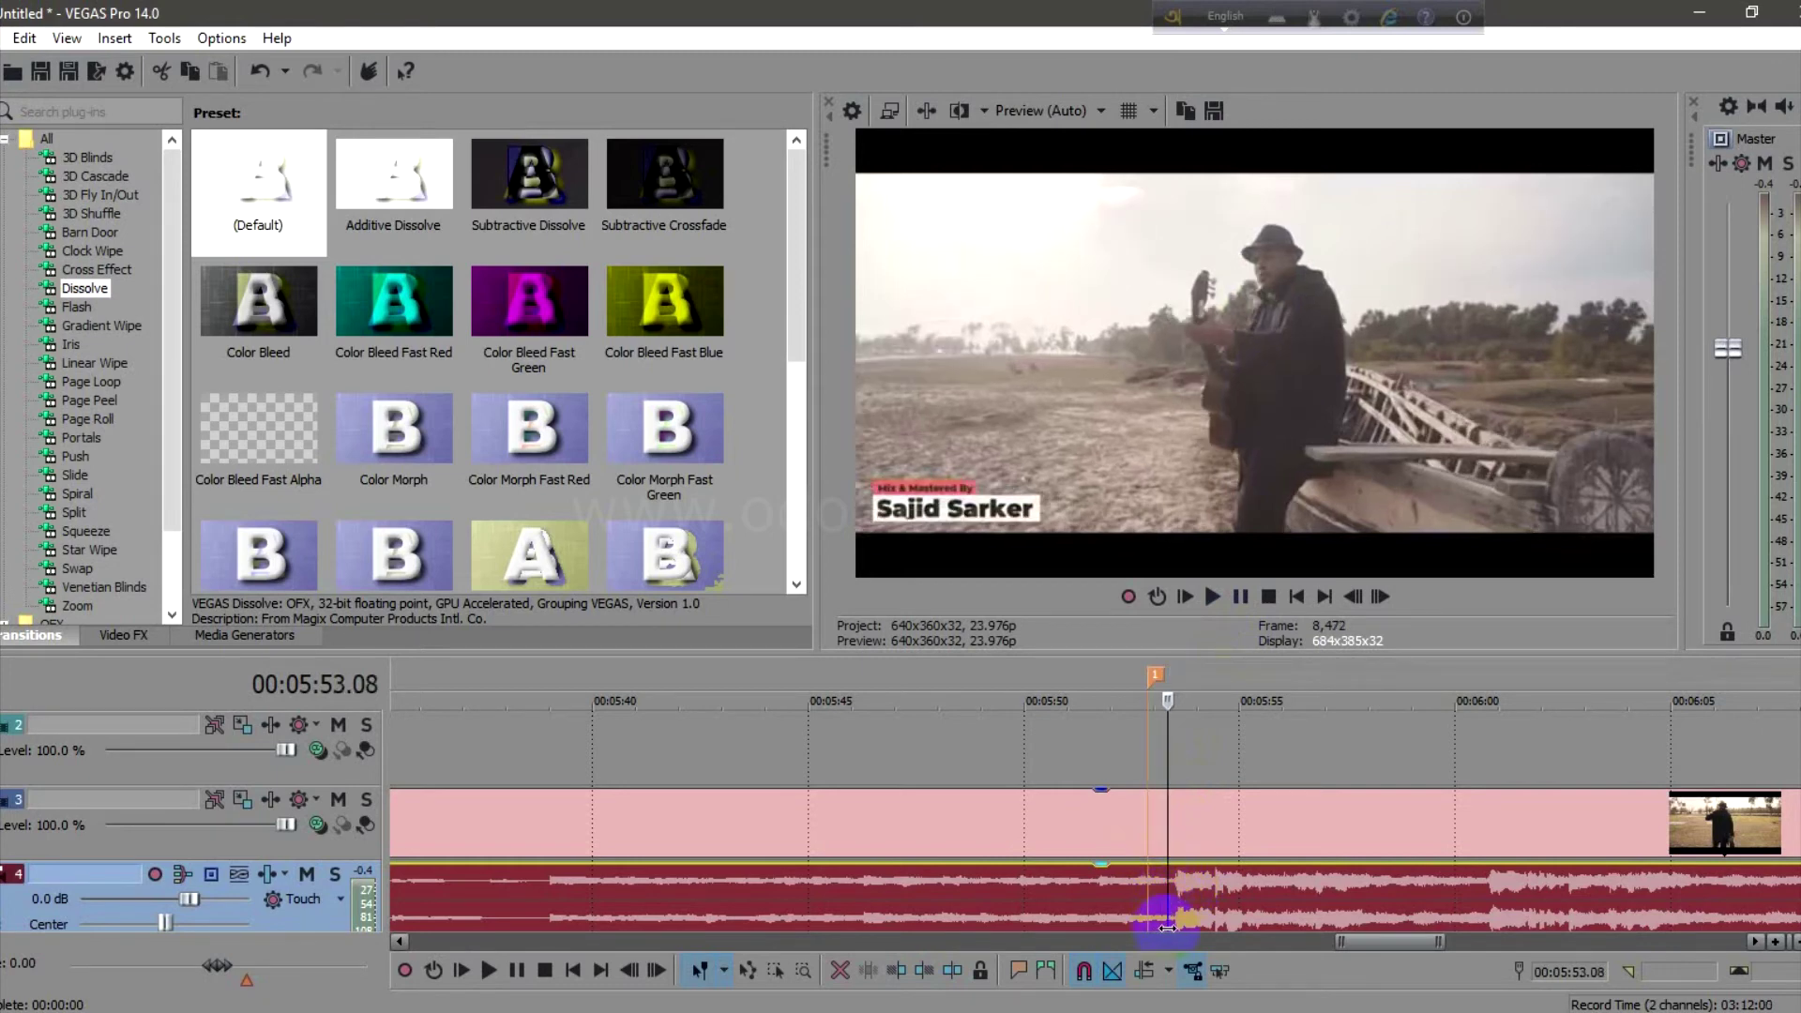
click(1166, 892)
click(1173, 885)
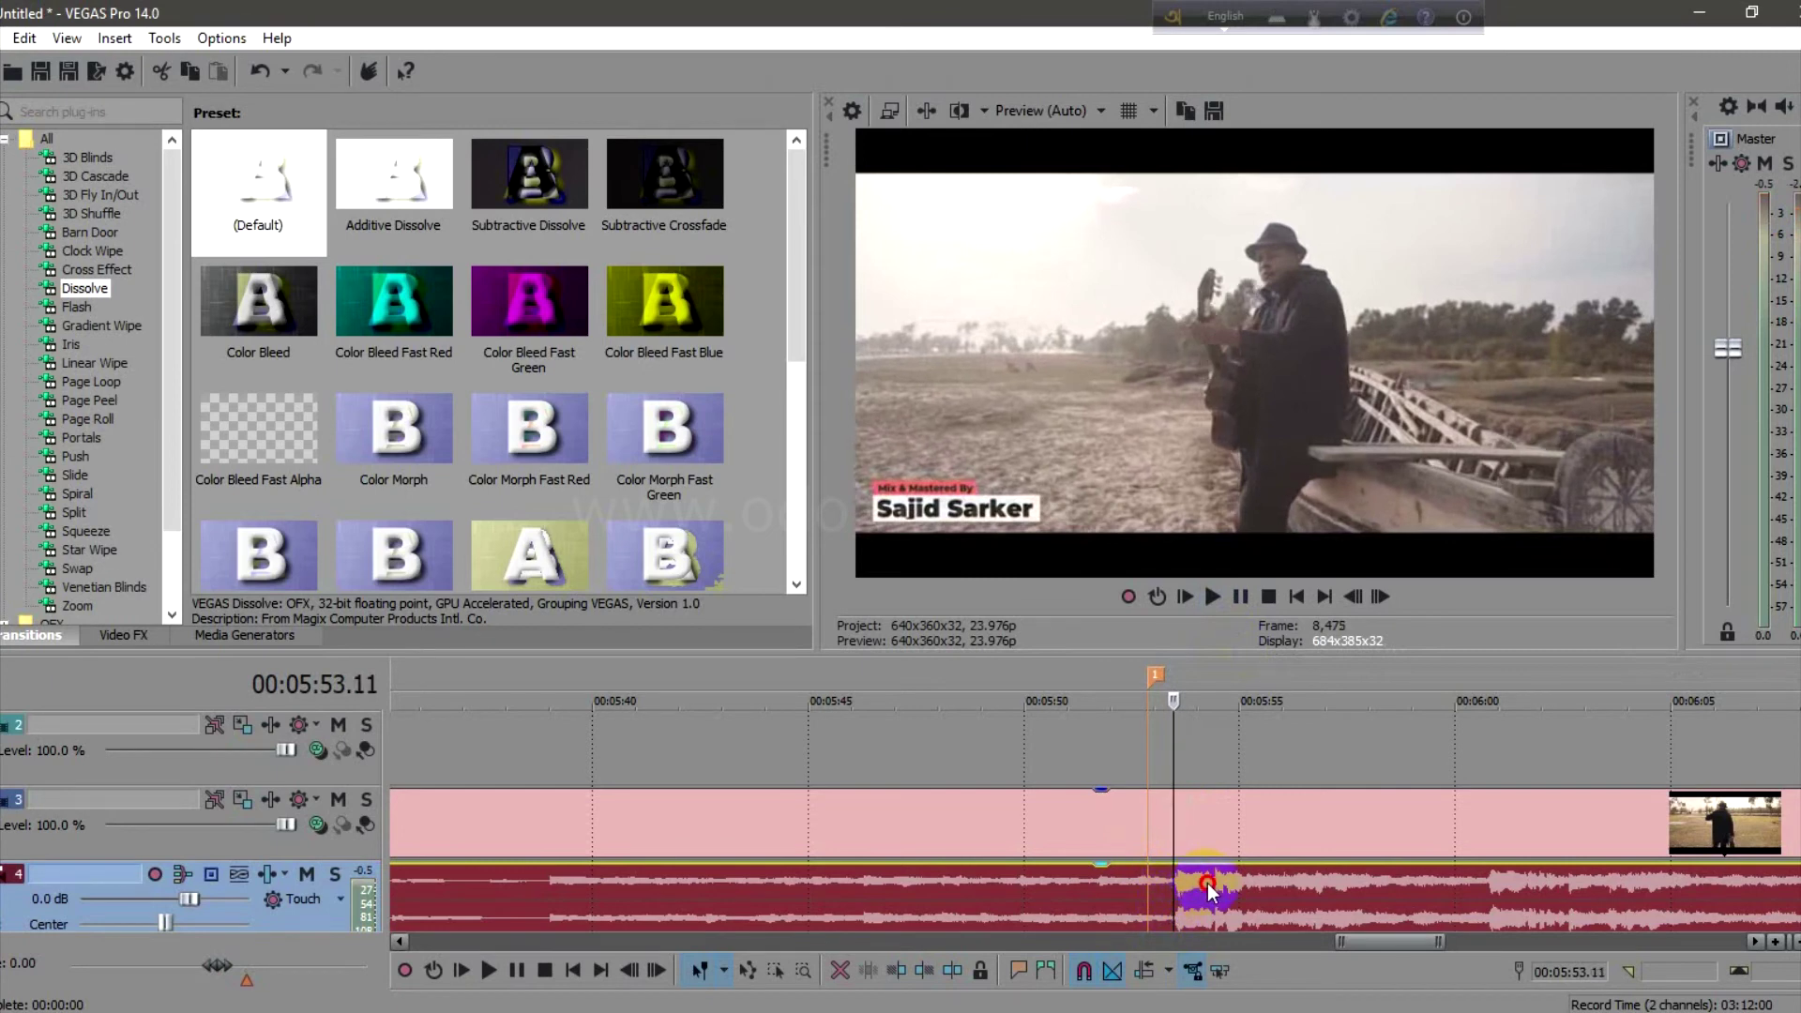
Step: Nudge the track-4 audio event 0.16 s earlier and play back to check the sync
drag(1209, 891, 1180, 893)
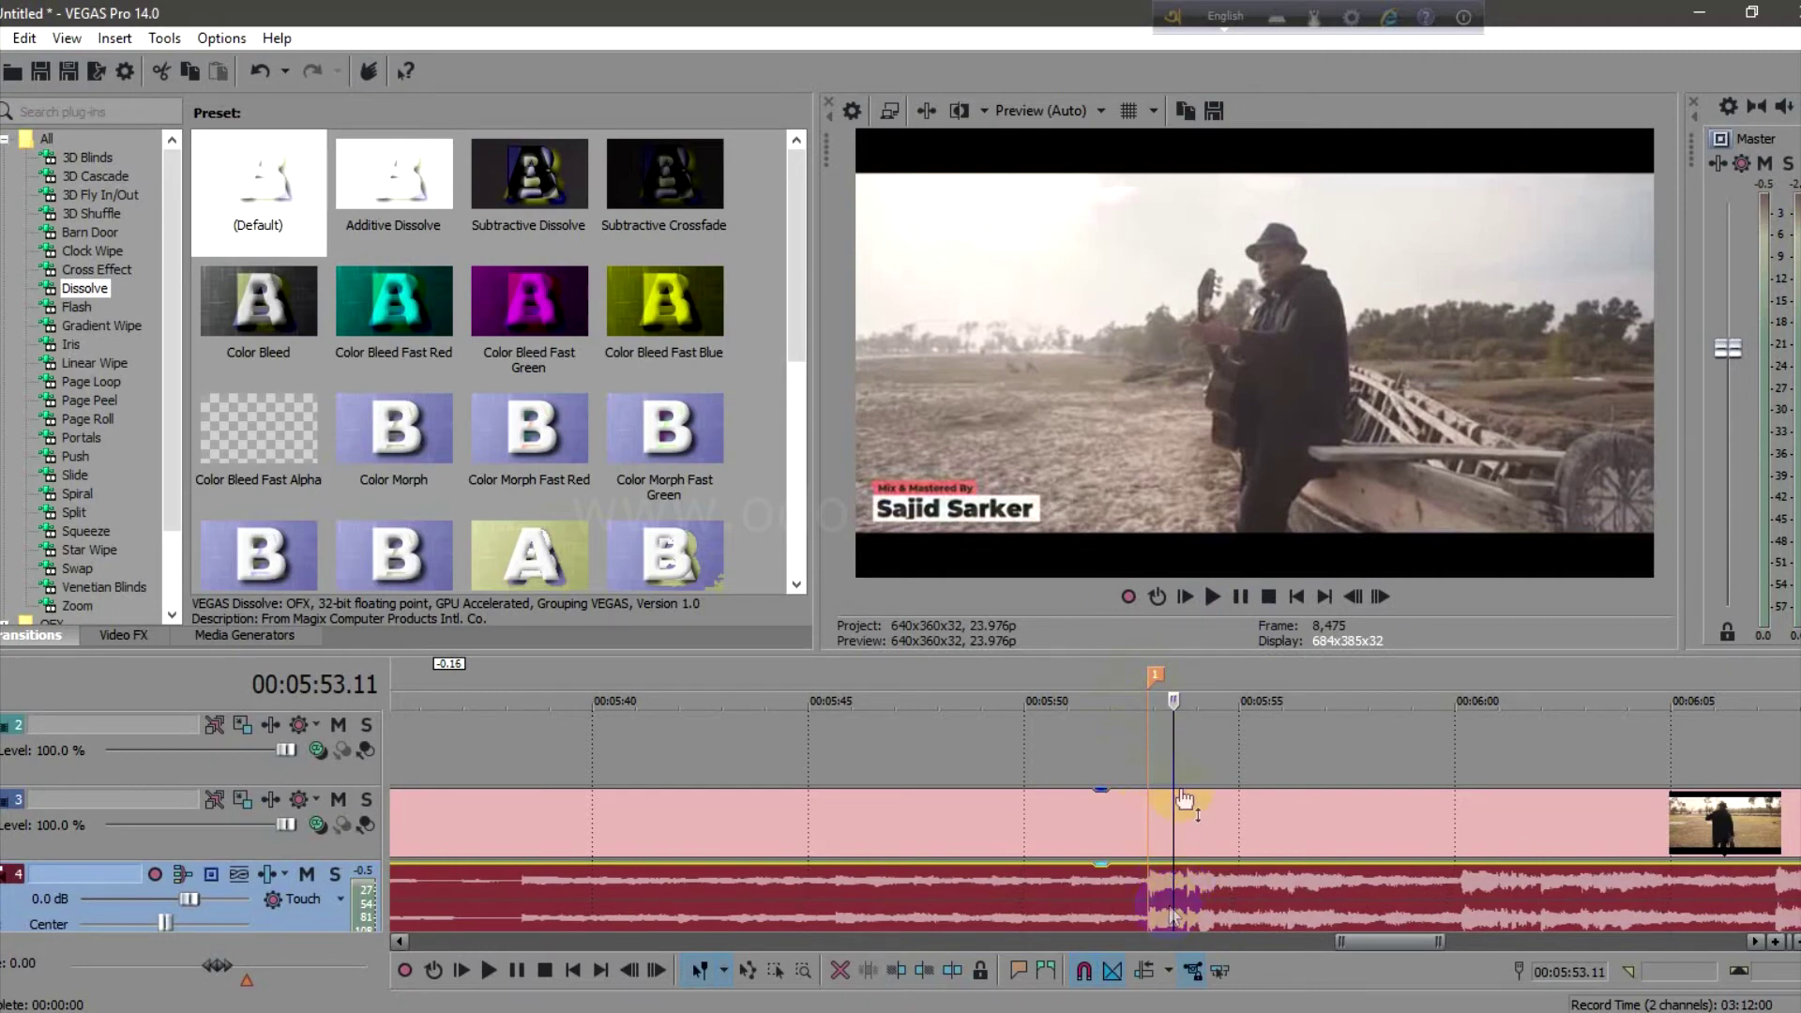
click(1133, 818)
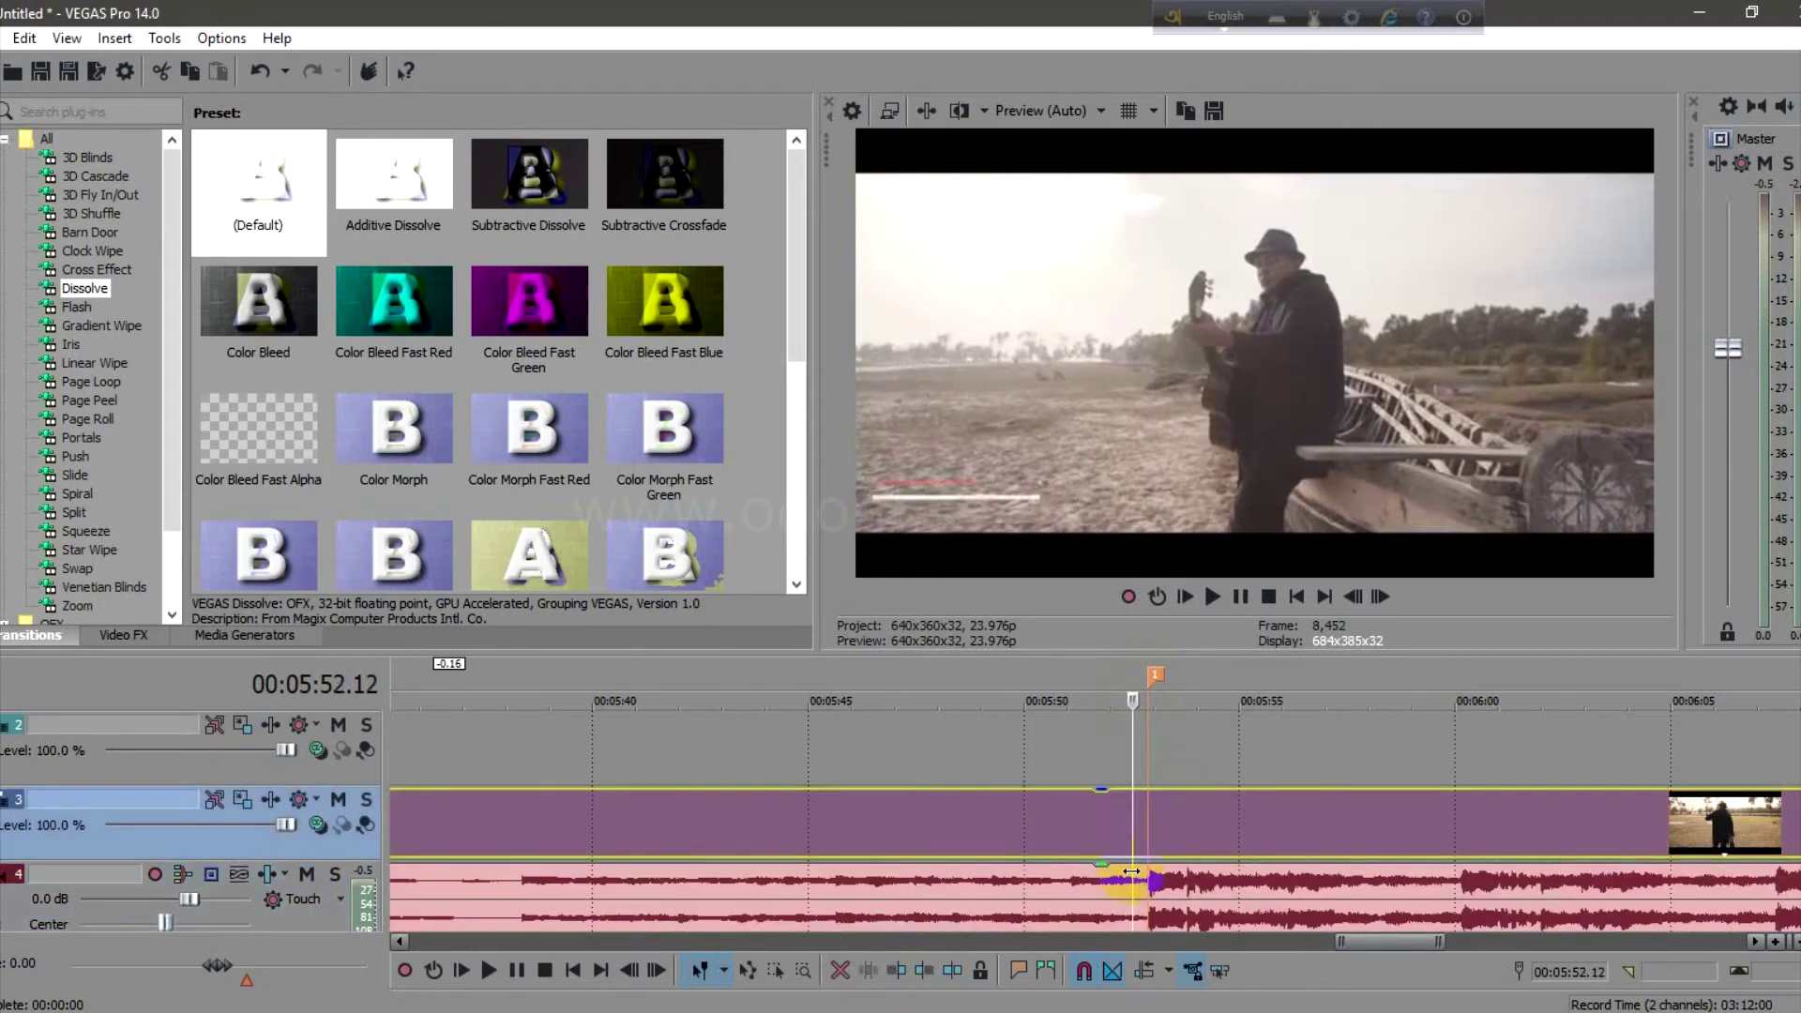
key(space)
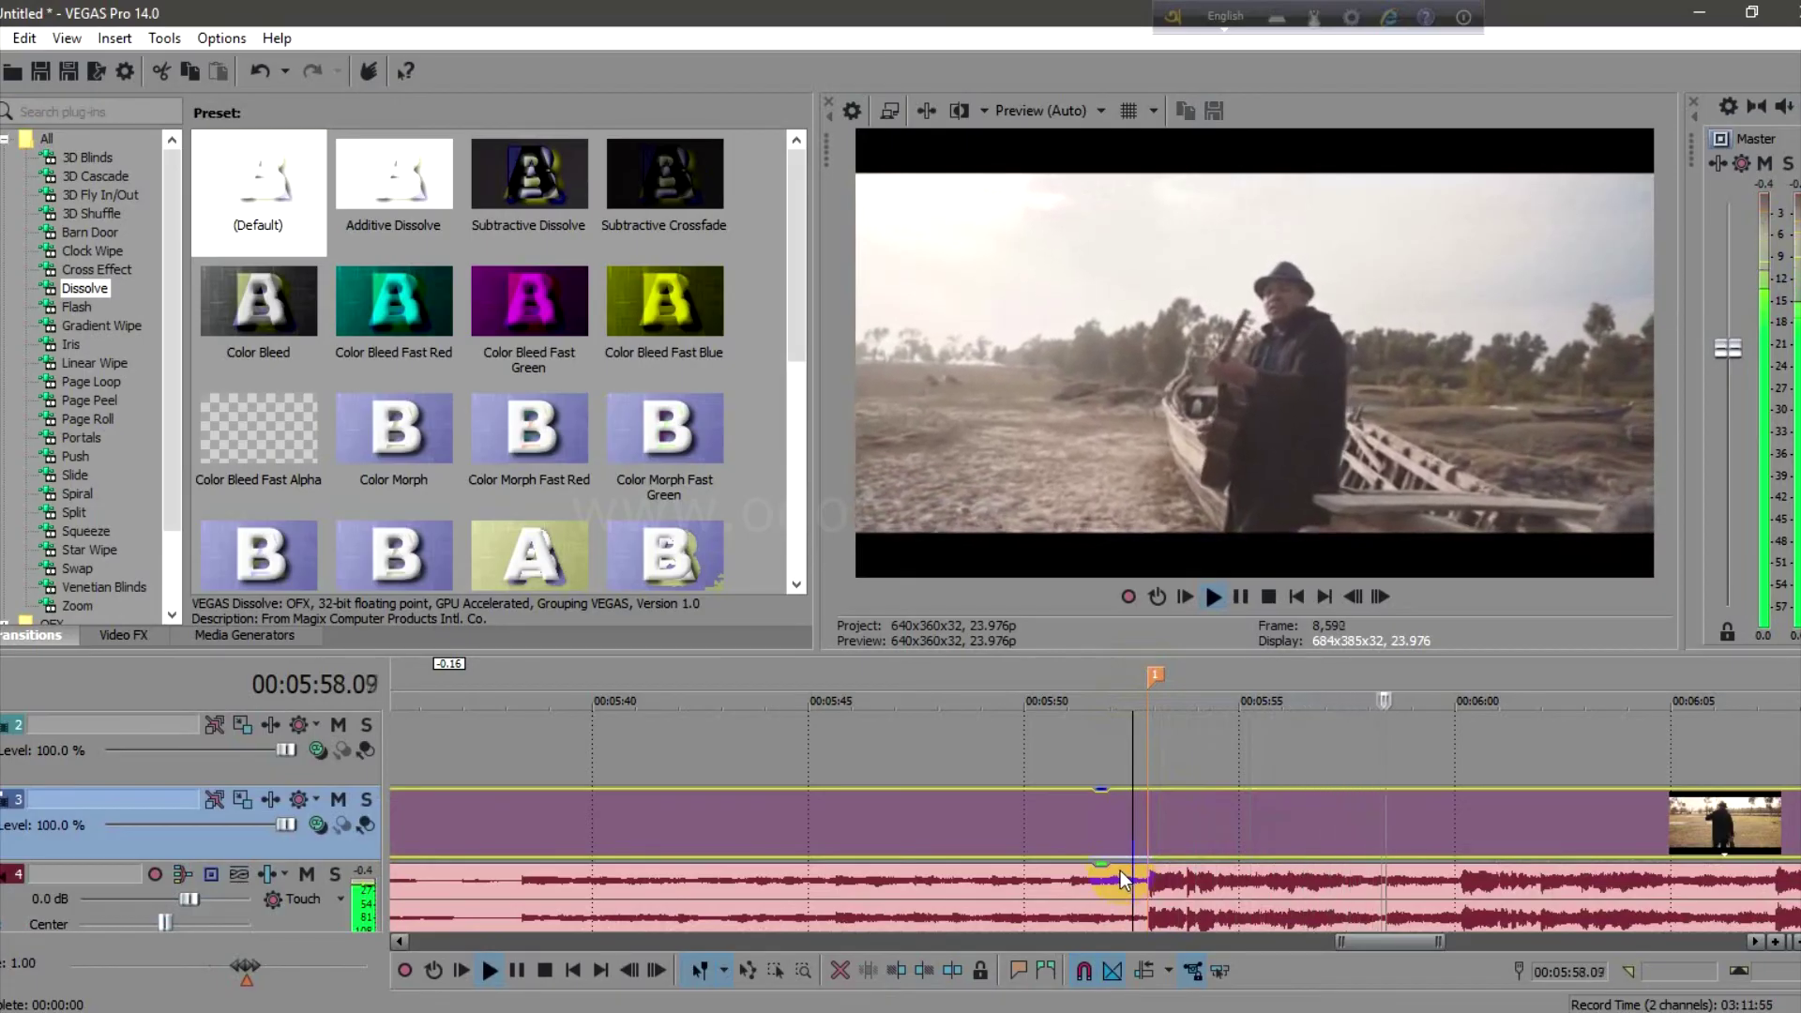
key(space)
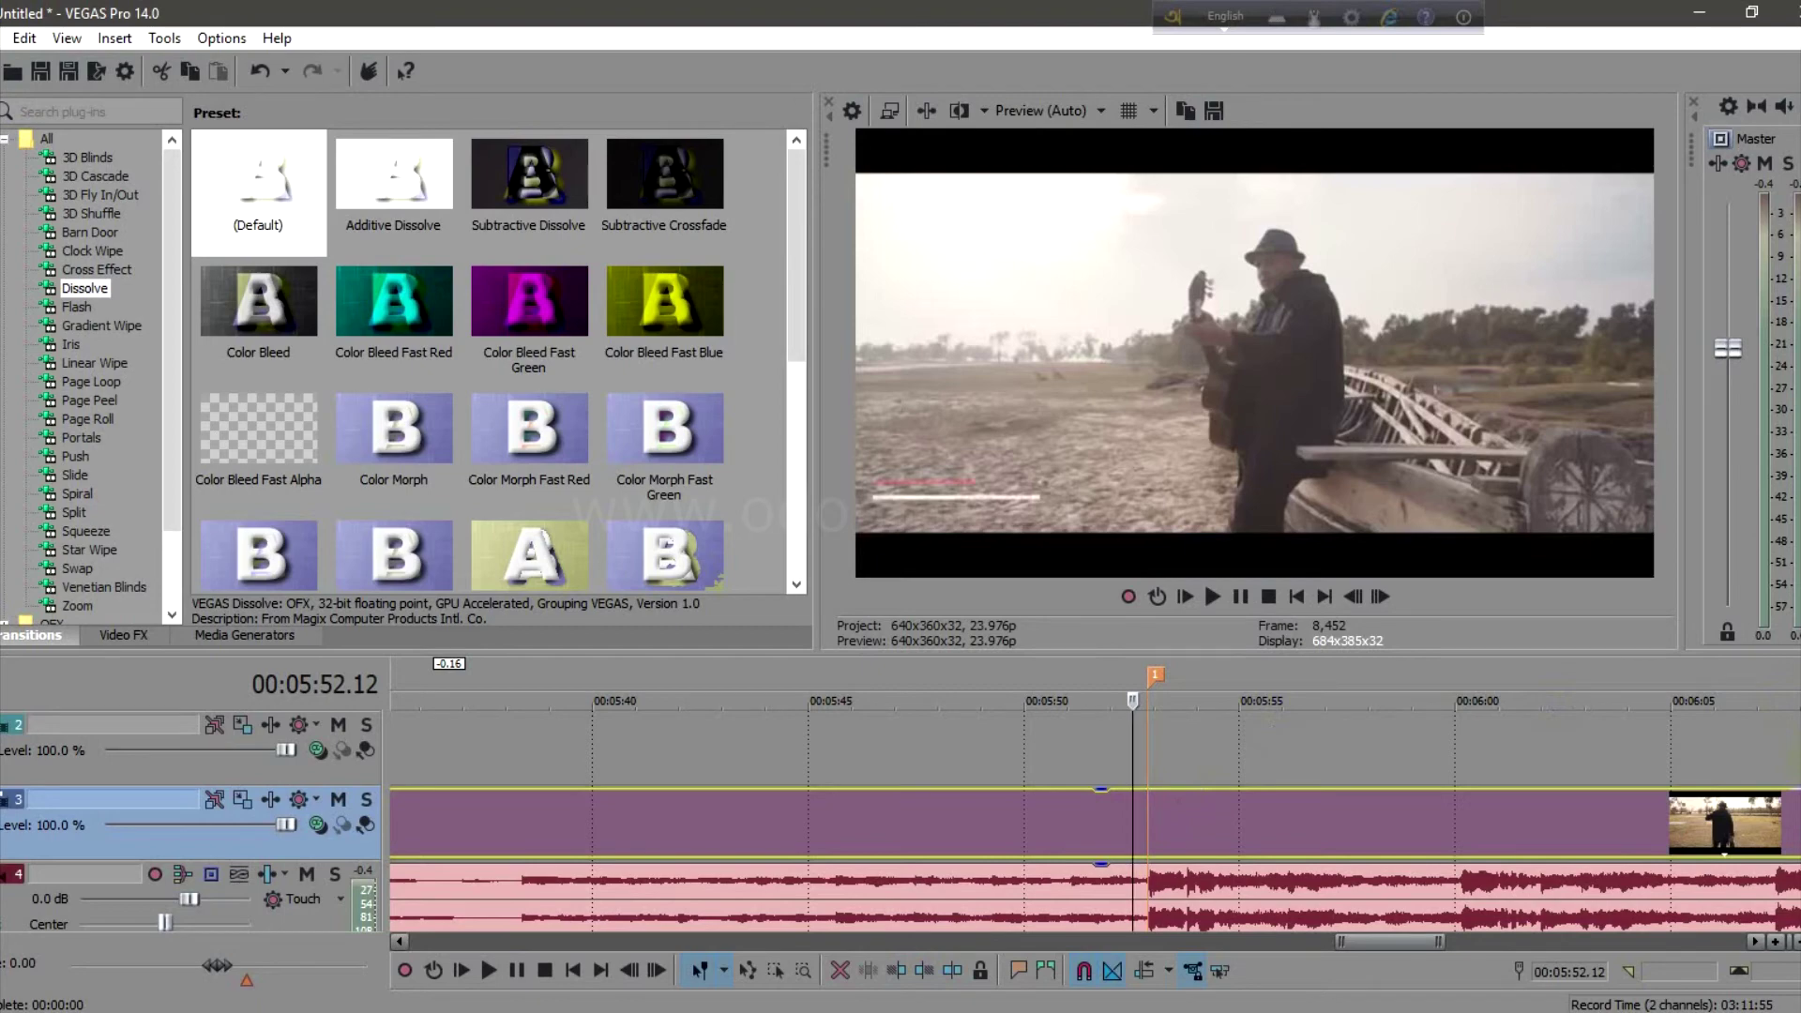
scroll(1095, 821, down, 1)
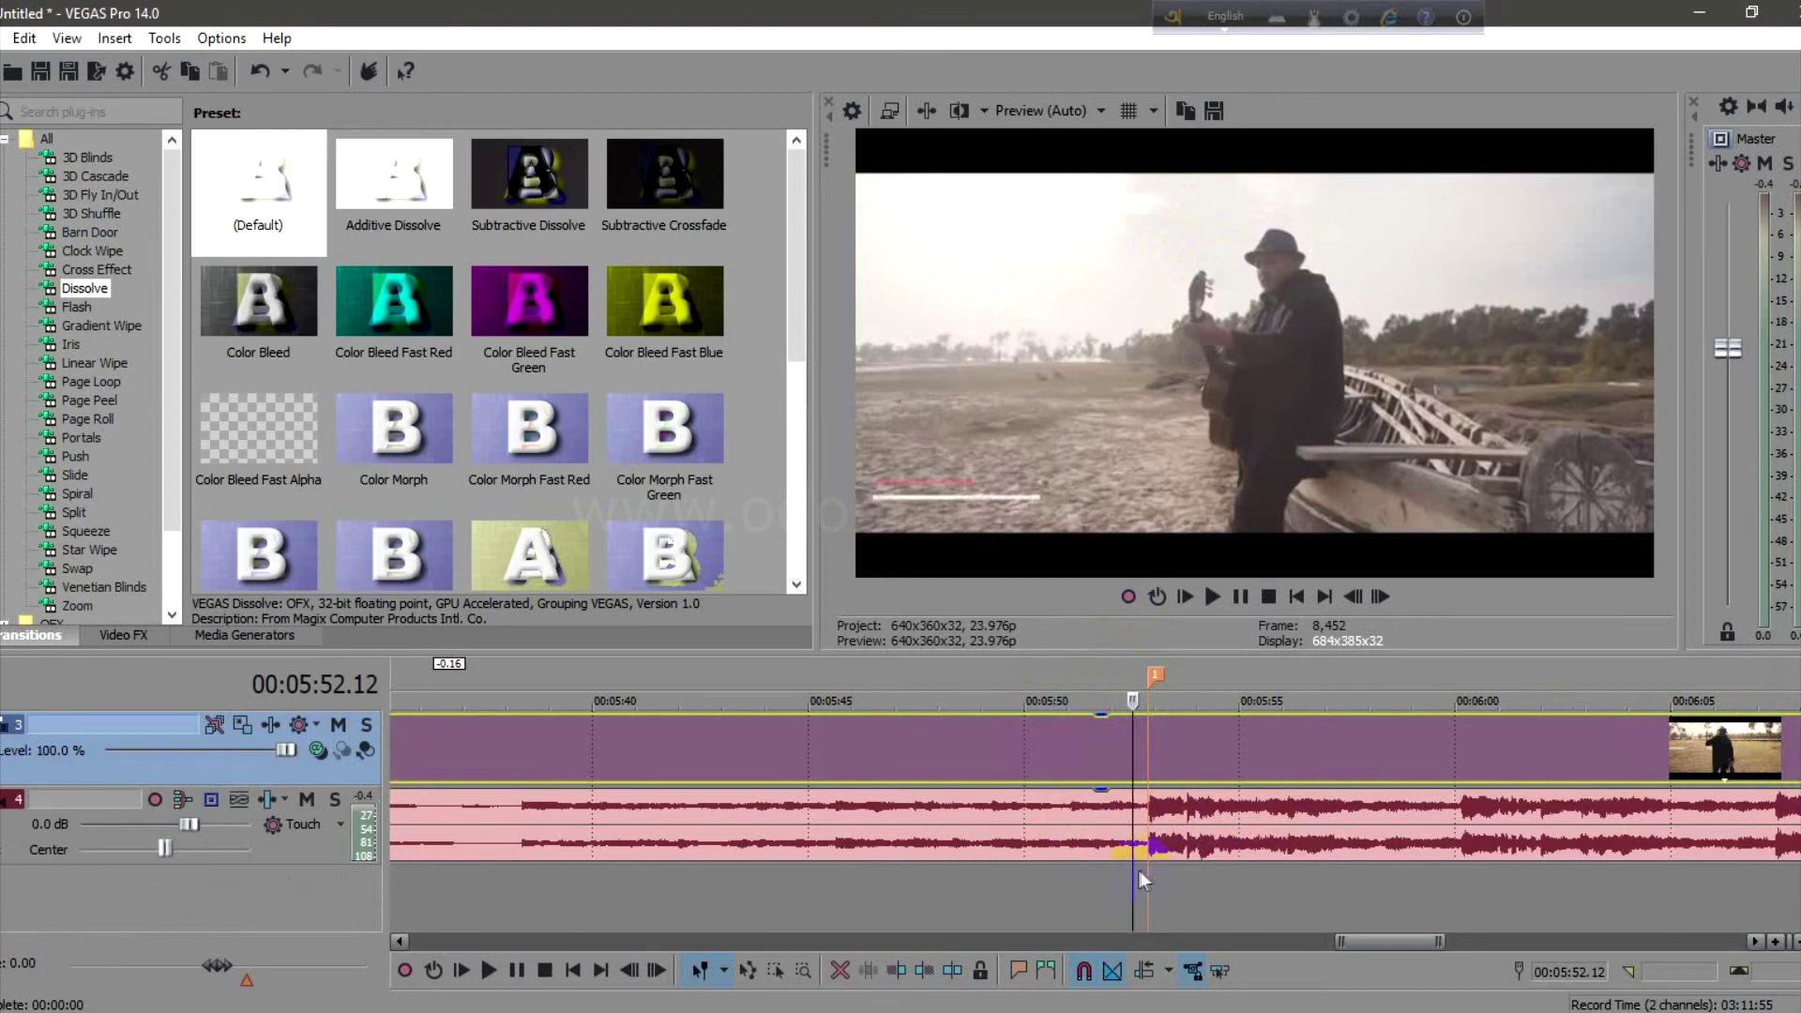
Step: Shift the video event slightly earlier, then minimize VEGAS Pro to reveal the project folder
drag(1226, 751, 1206, 748)
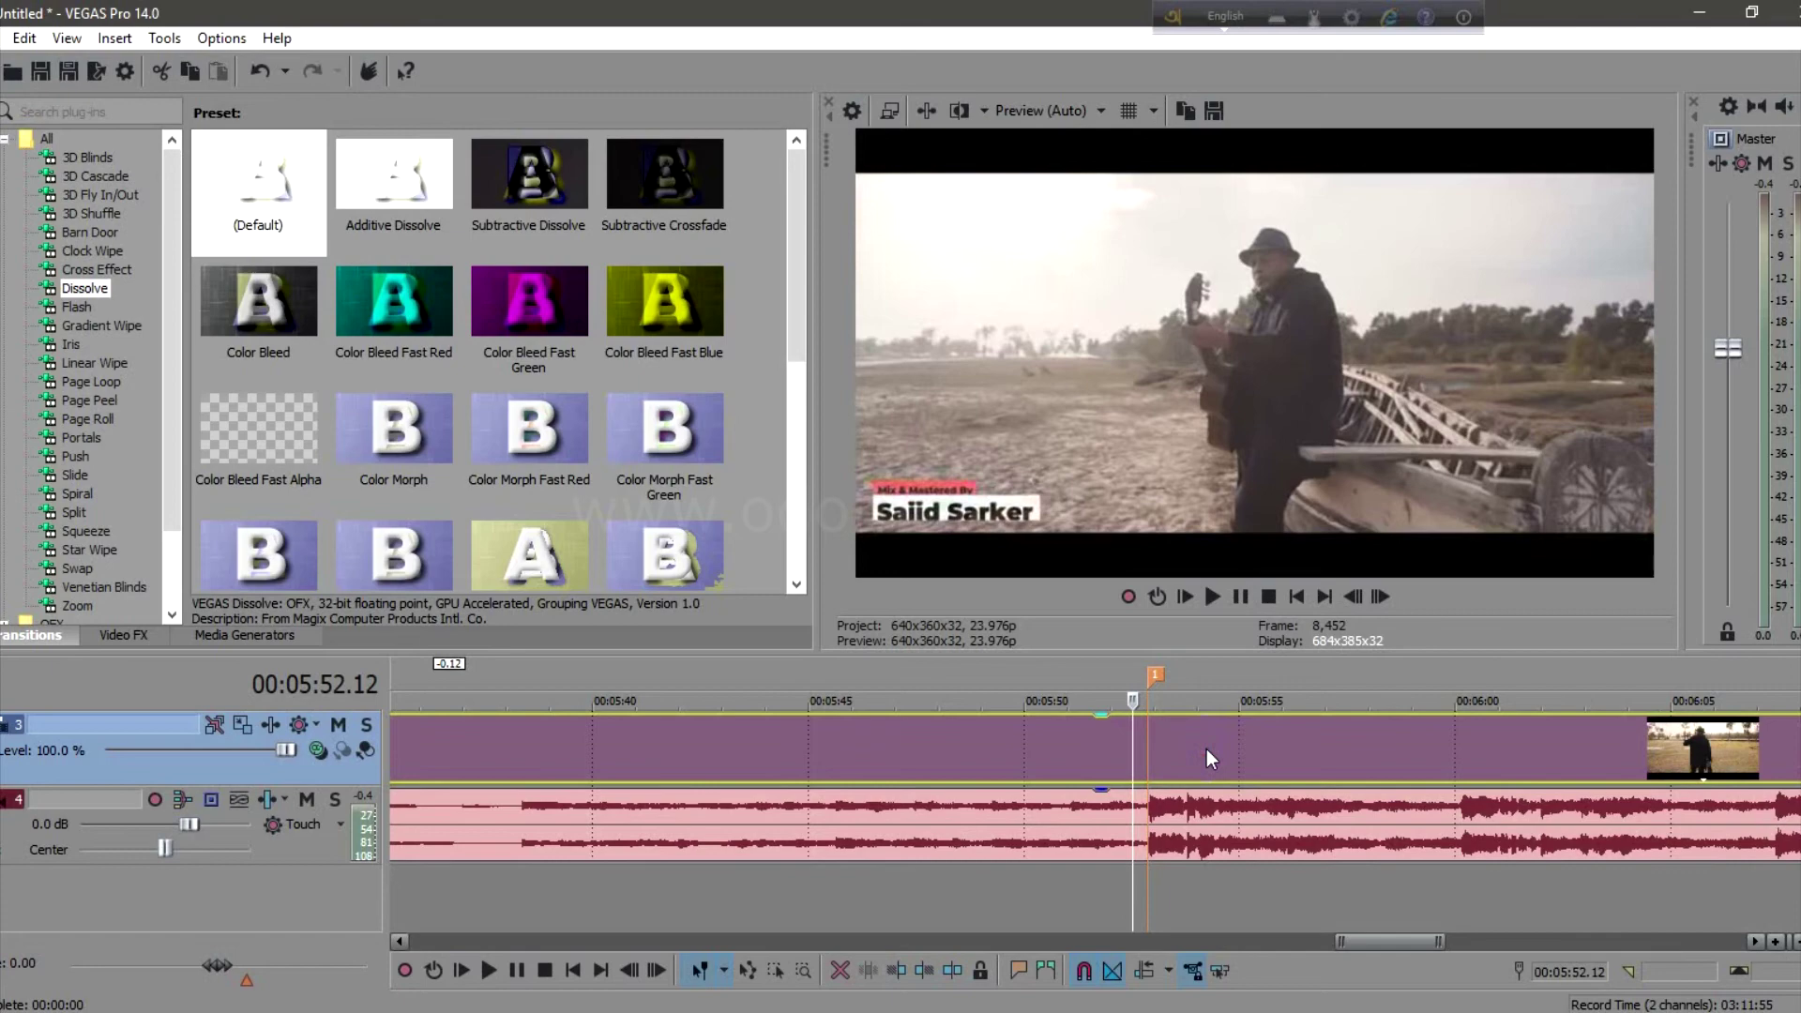
click(1698, 13)
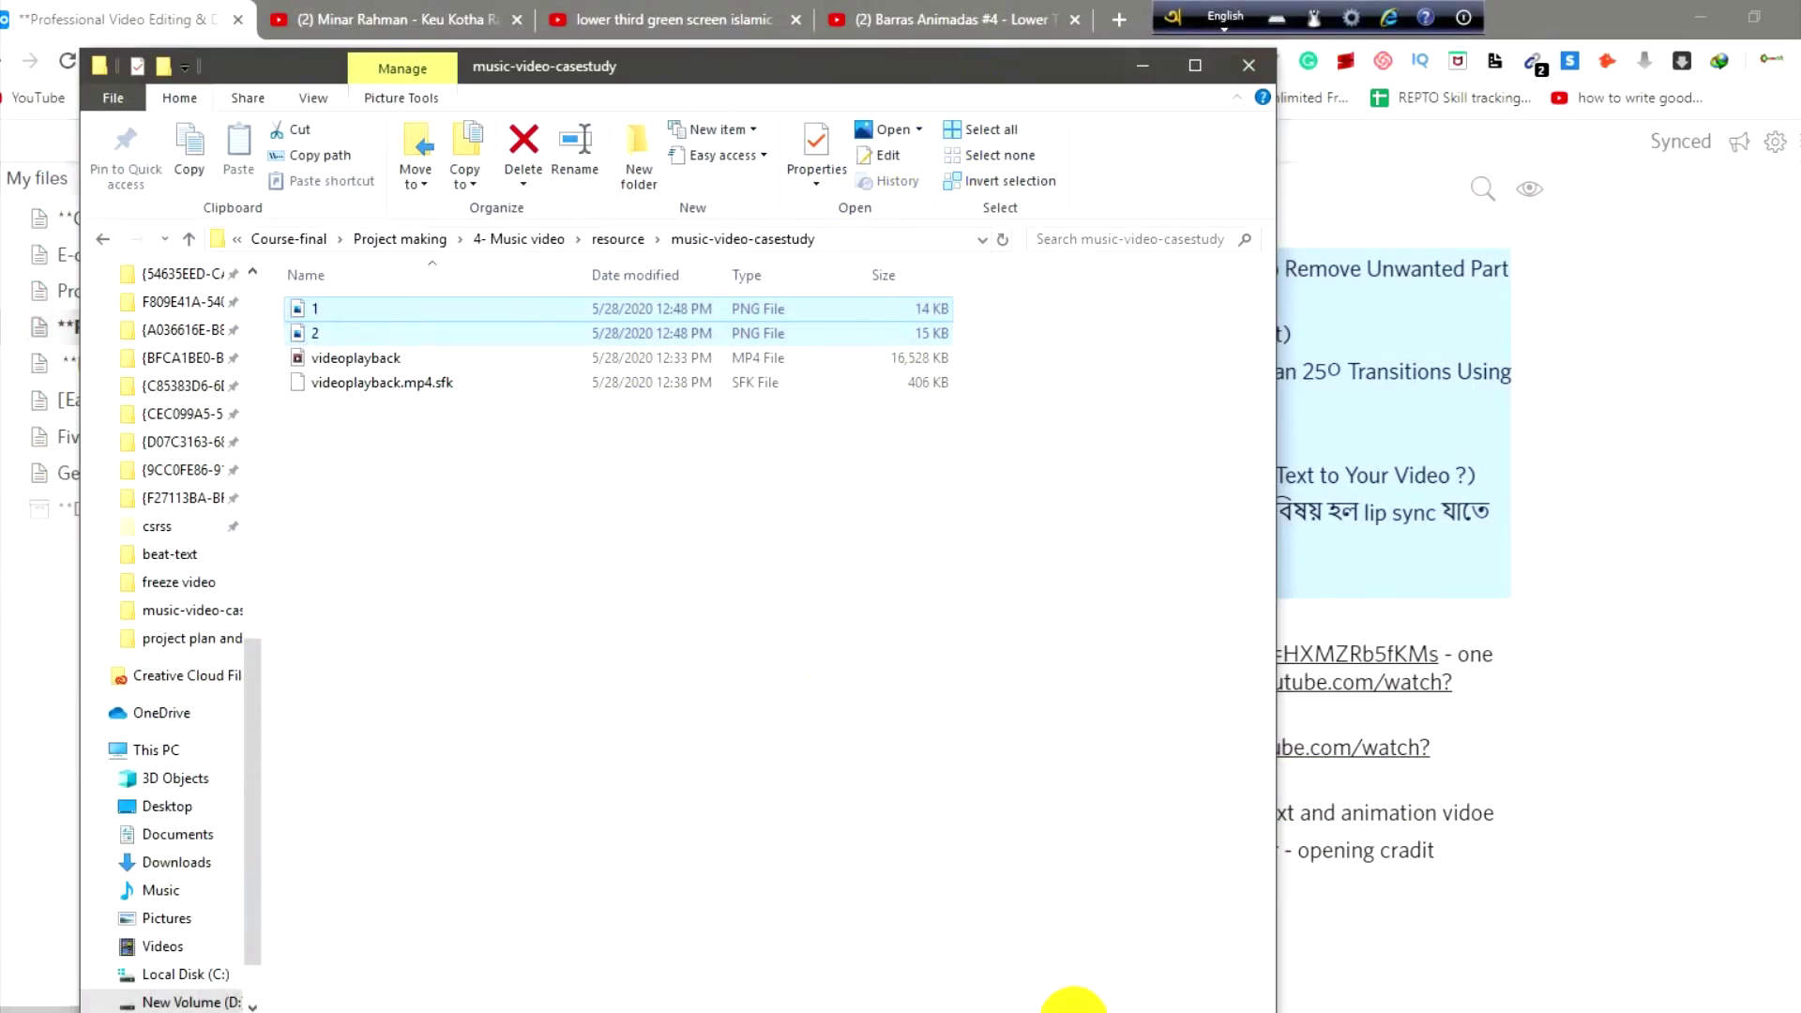
Step: Play the videoplayback reference through its Video Direction credit, pausing at 0:00:48
click(1070, 1002)
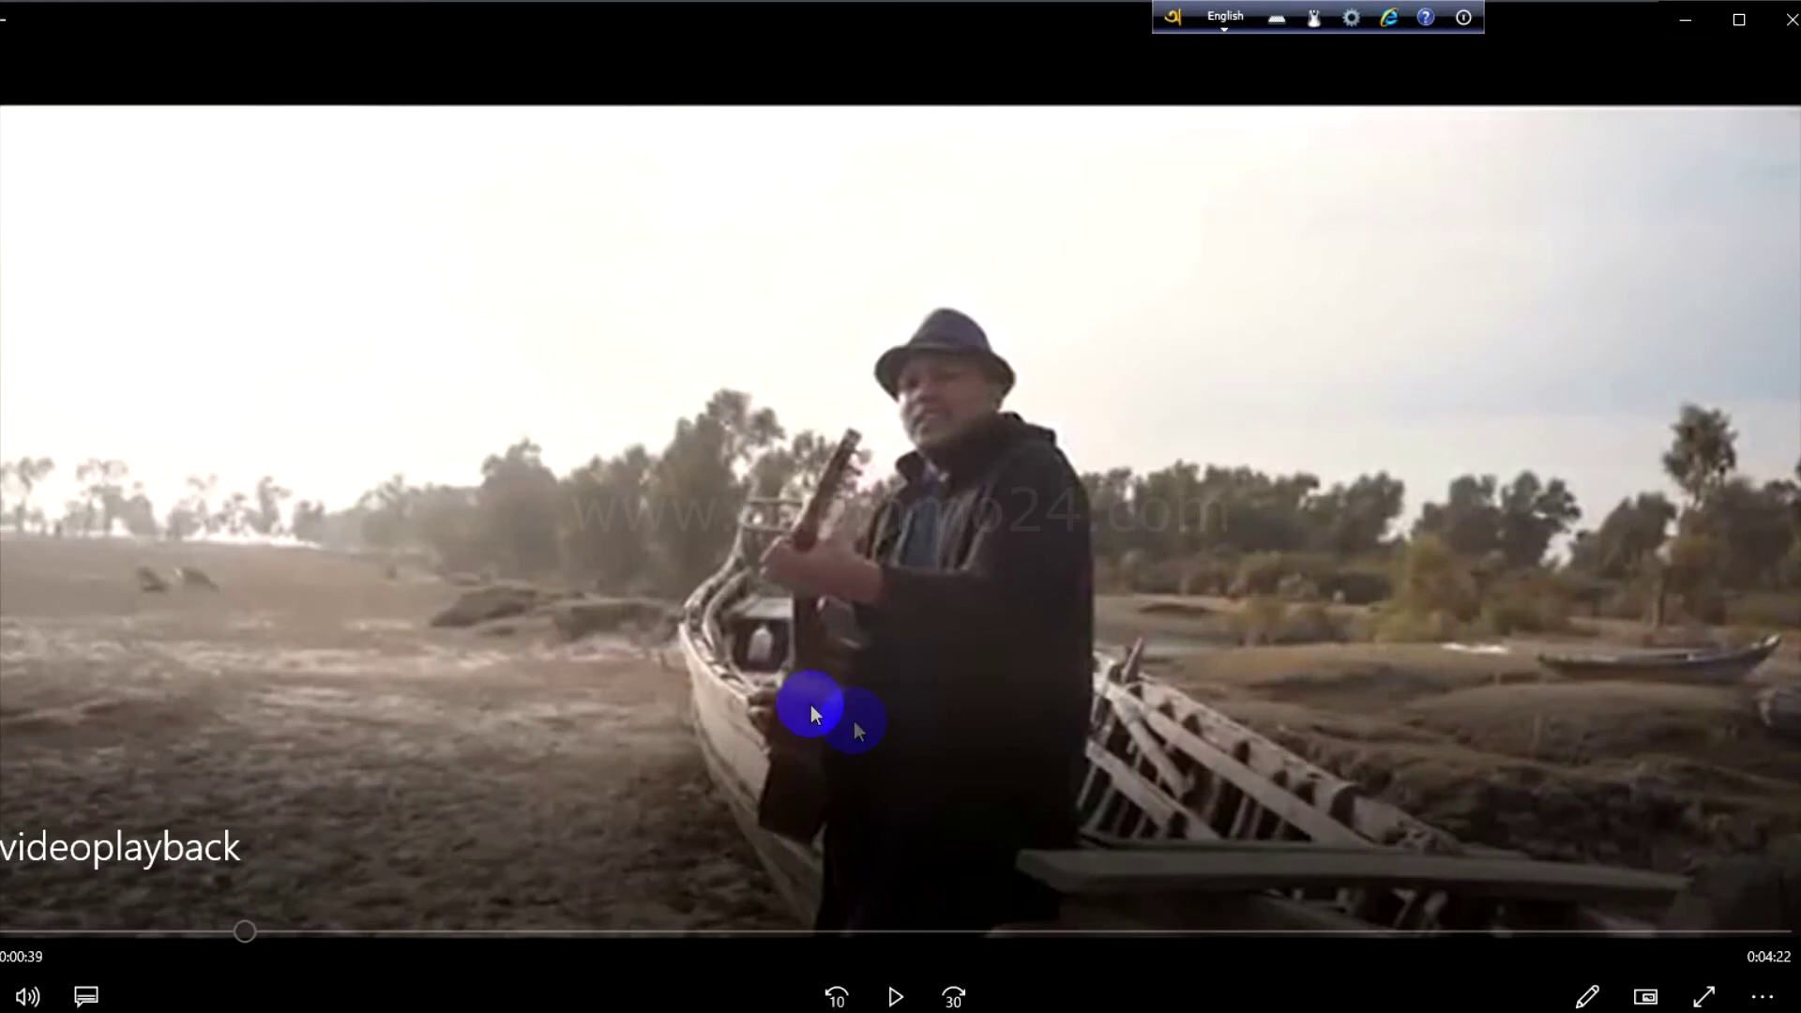
click(893, 996)
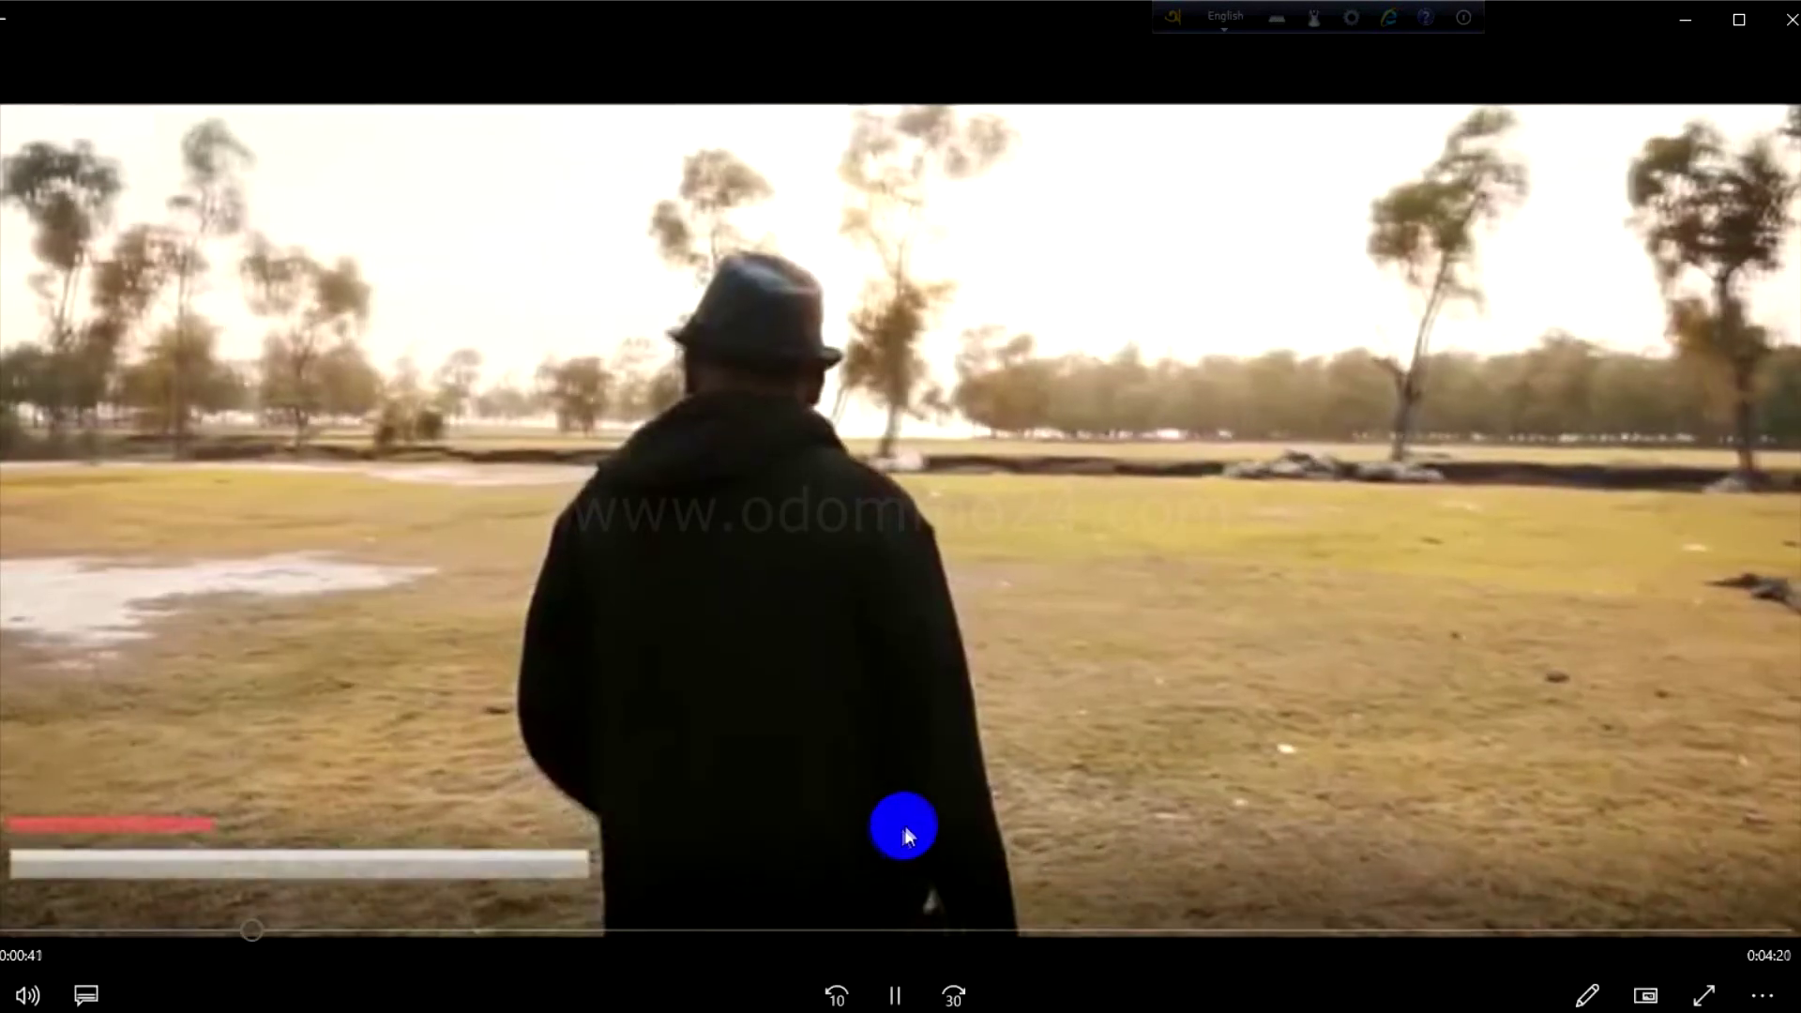
click(895, 995)
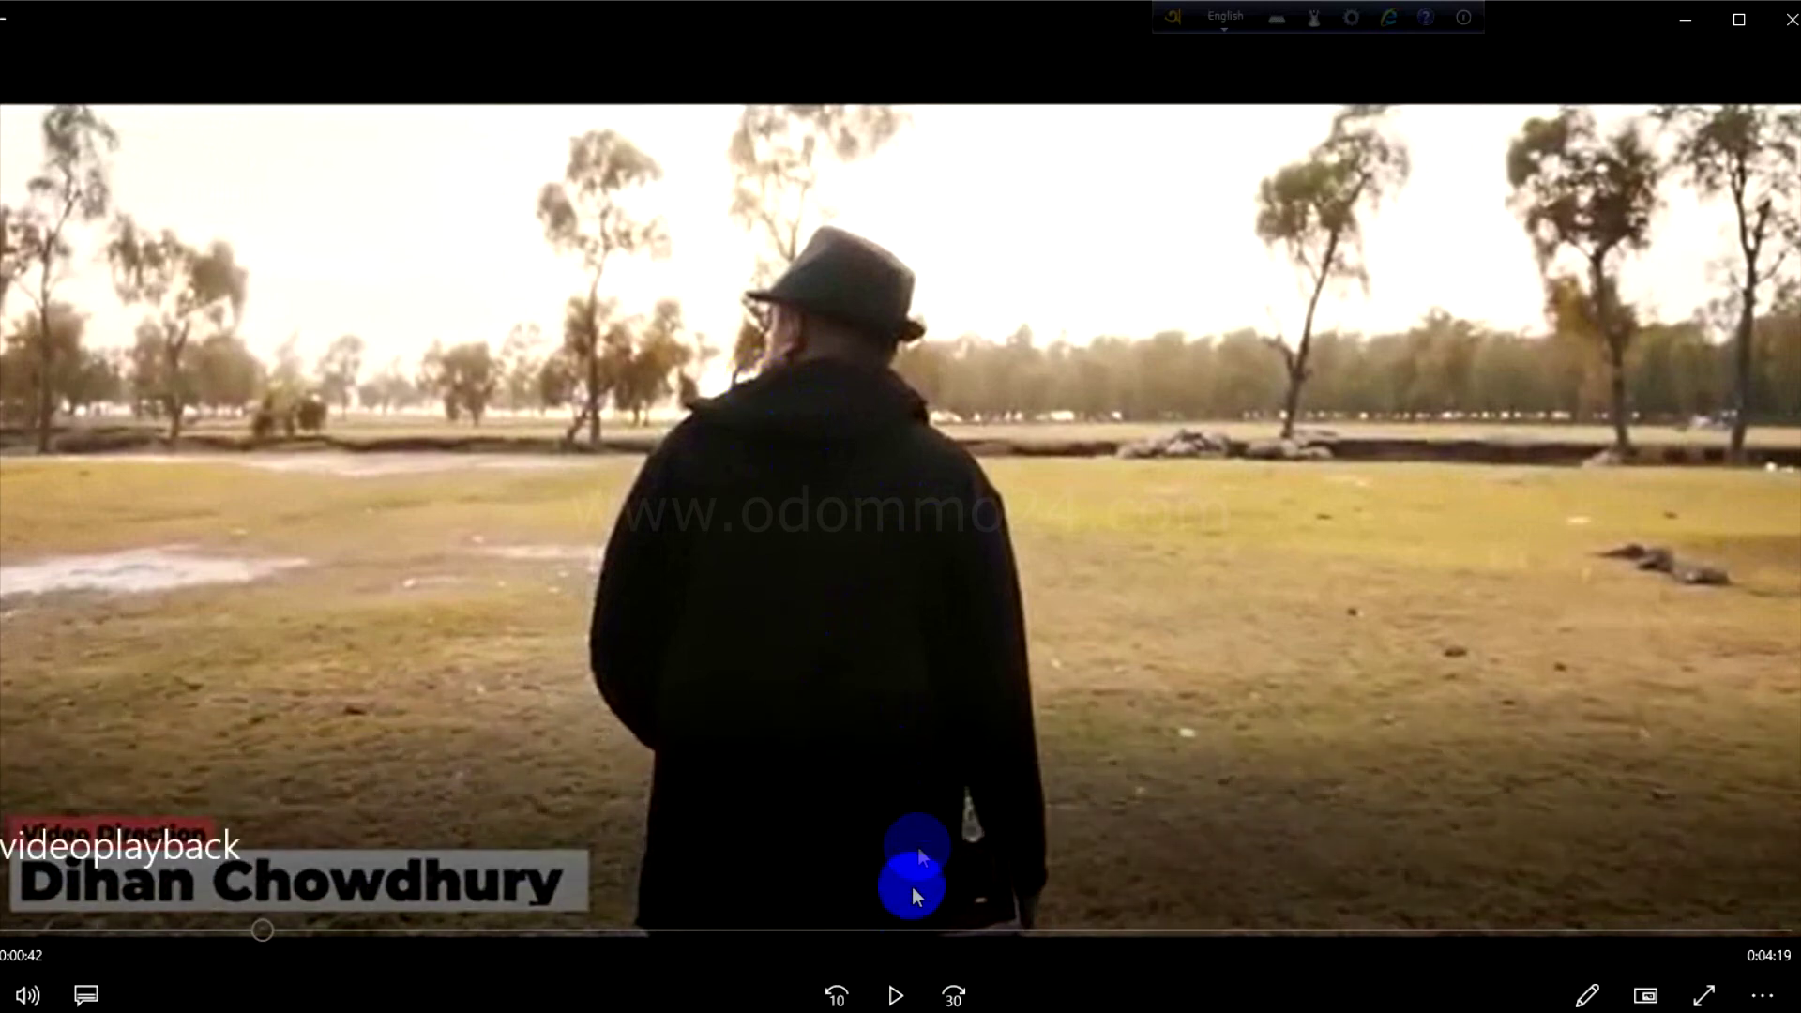
click(896, 996)
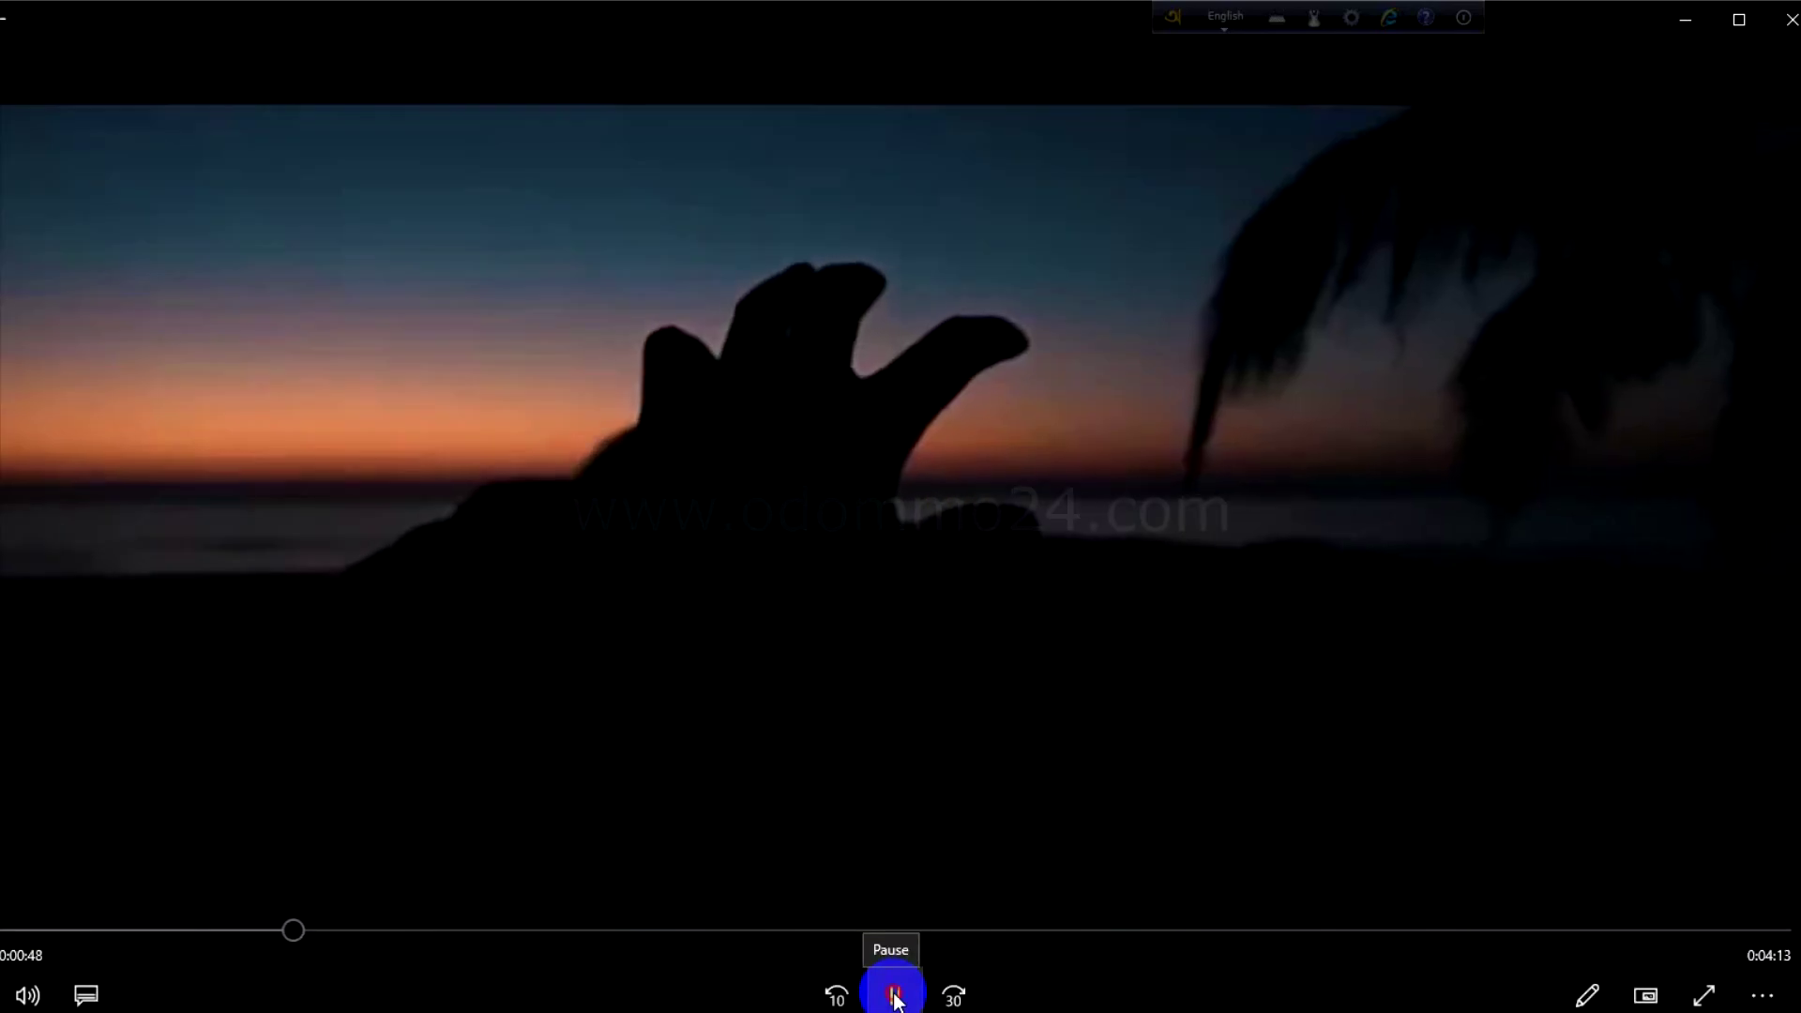
click(896, 996)
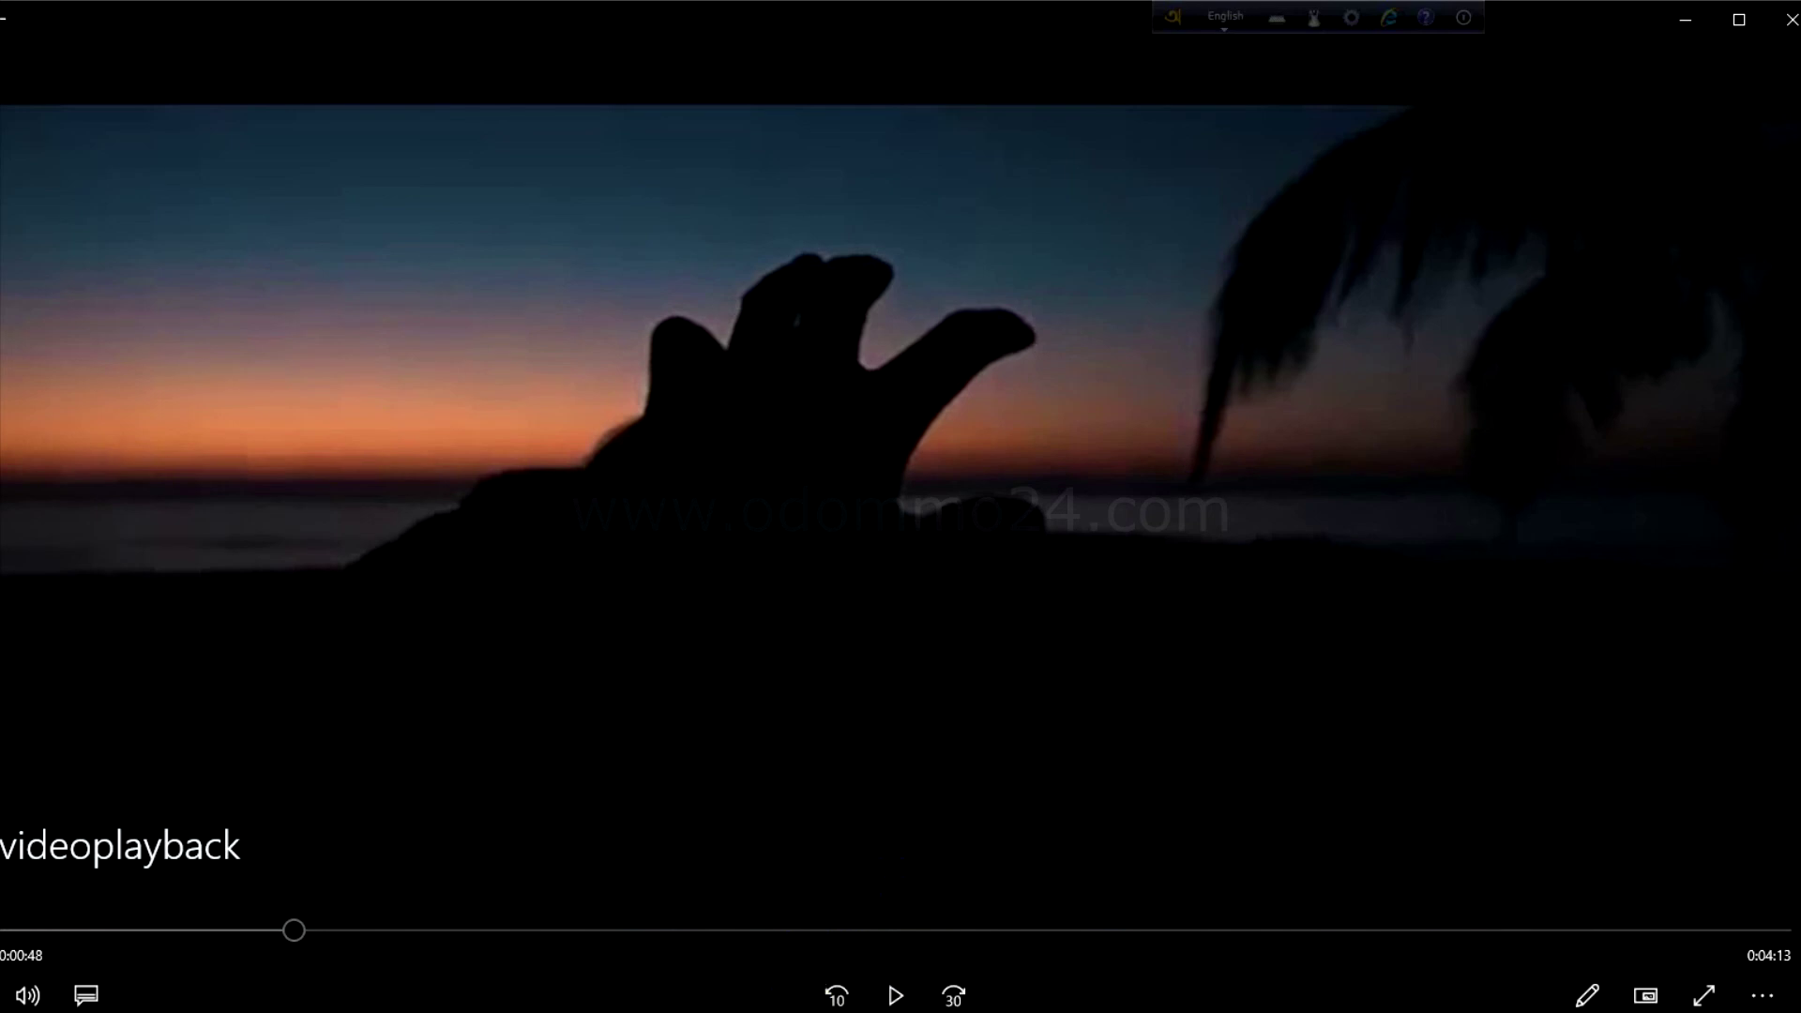
Step: Back in VEGAS Pro, check the credit clip around 00:05:54 and the next shot
key(alt+Tab)
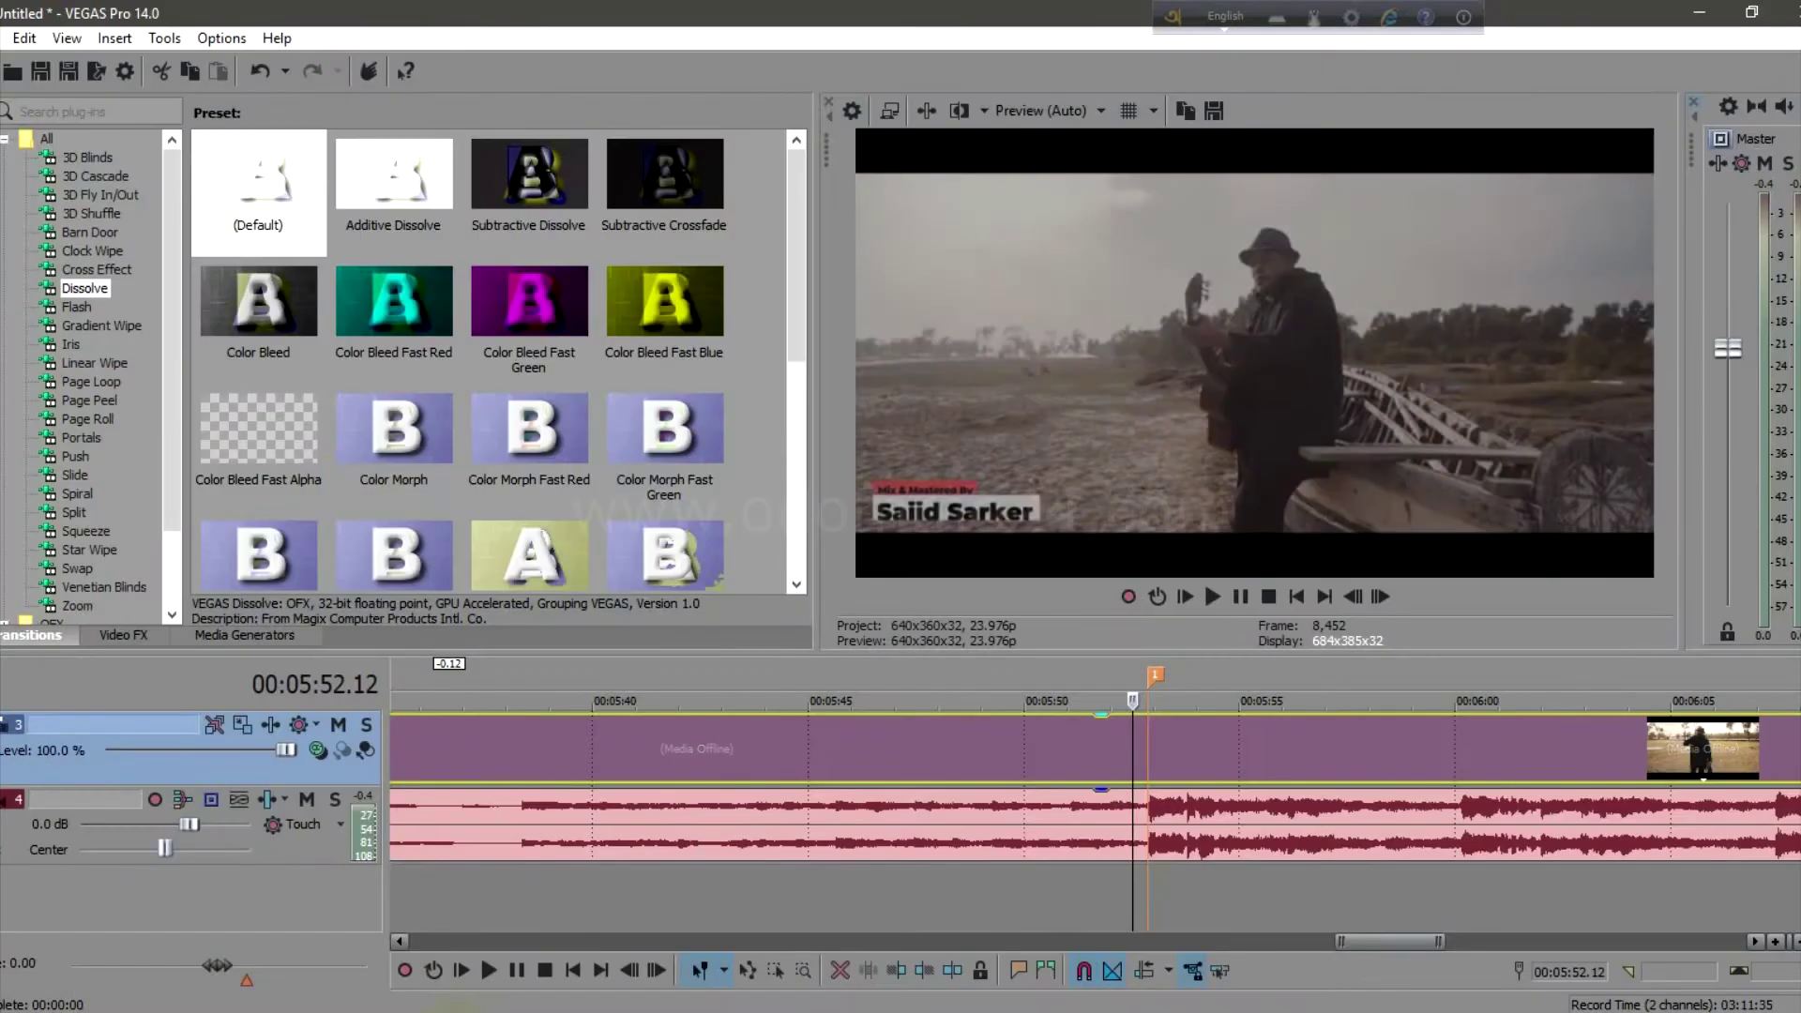
click(1218, 756)
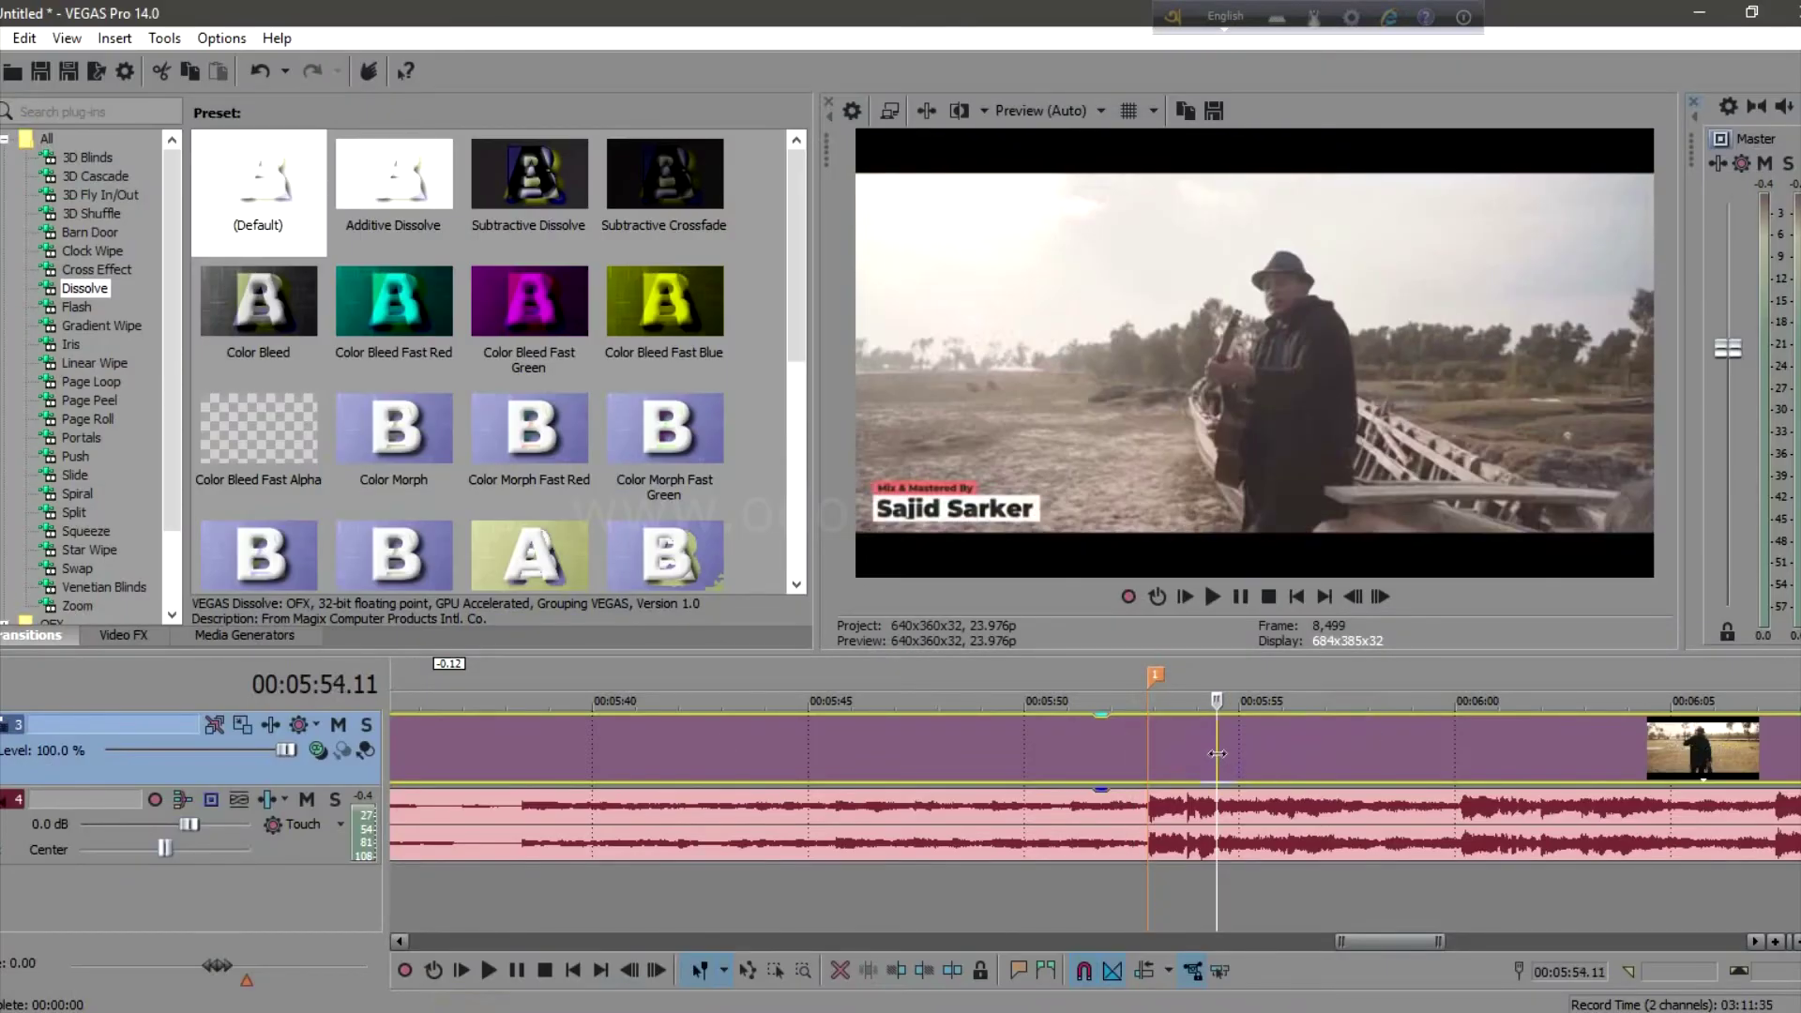
click(1355, 756)
click(1555, 741)
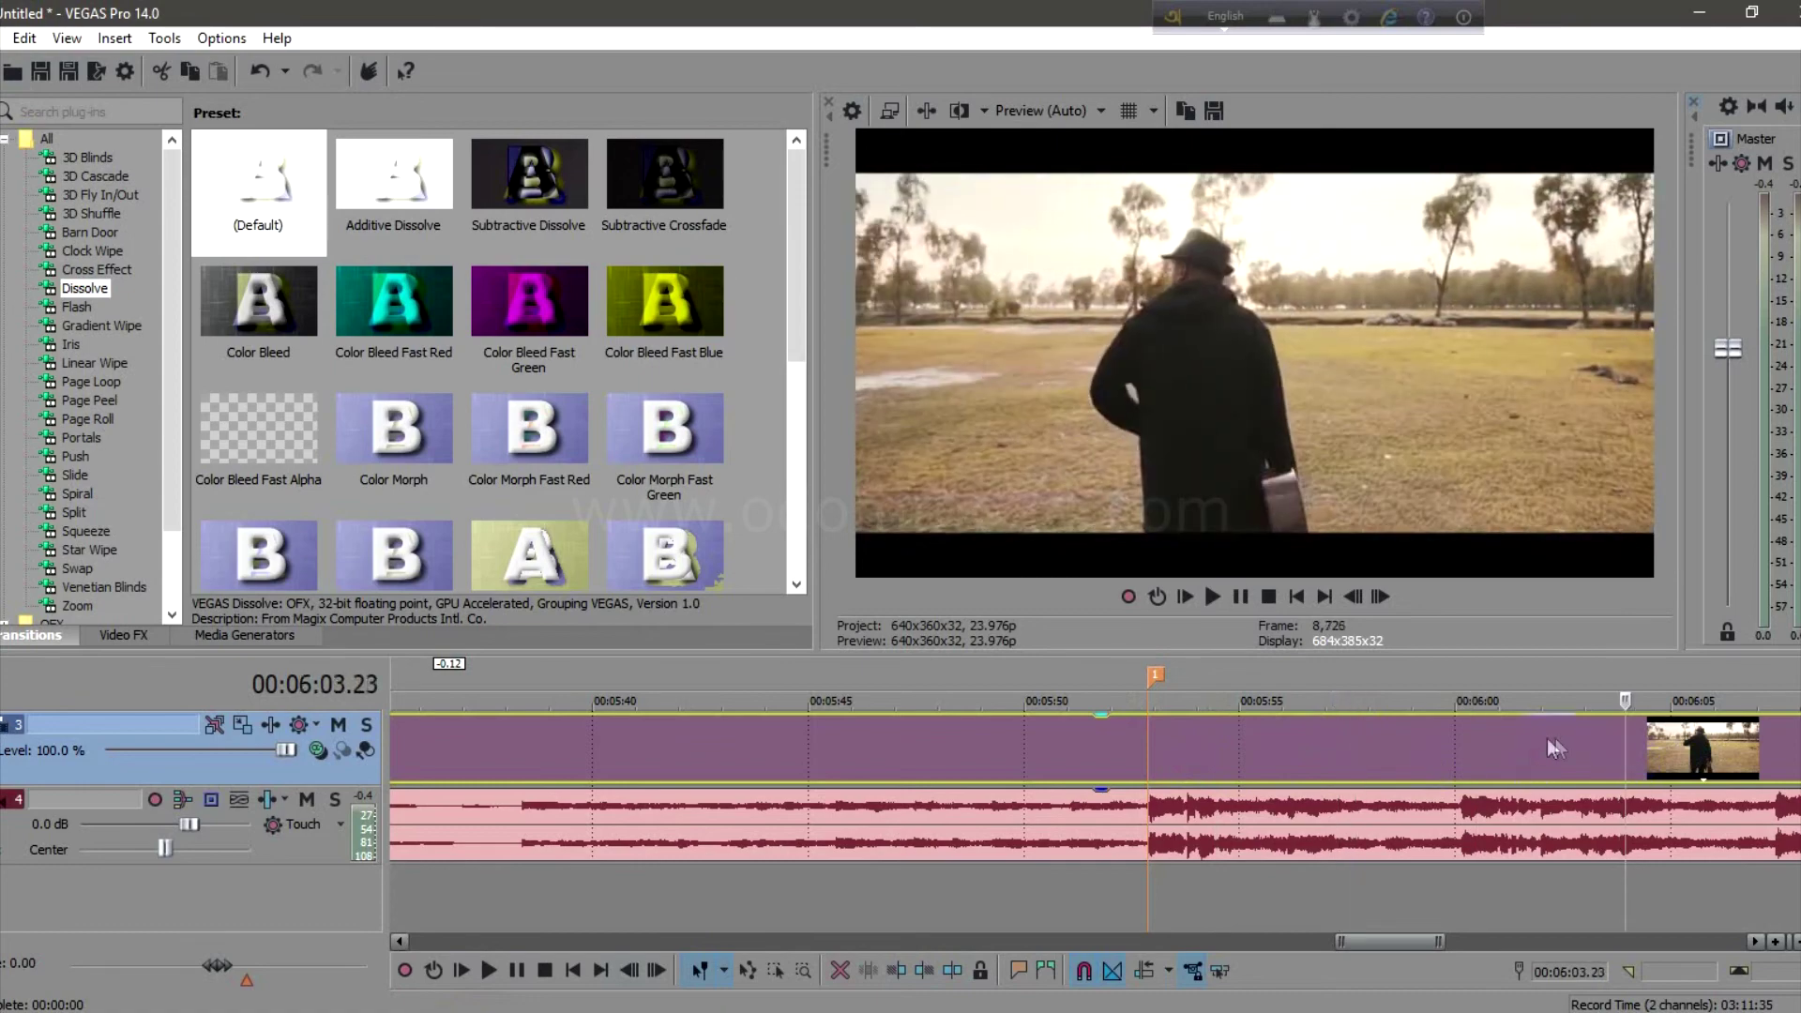
scroll(1545, 738, down, 10)
Step: Play back the track-3 events between 00:02:00 and 00:02:29
click(796, 756)
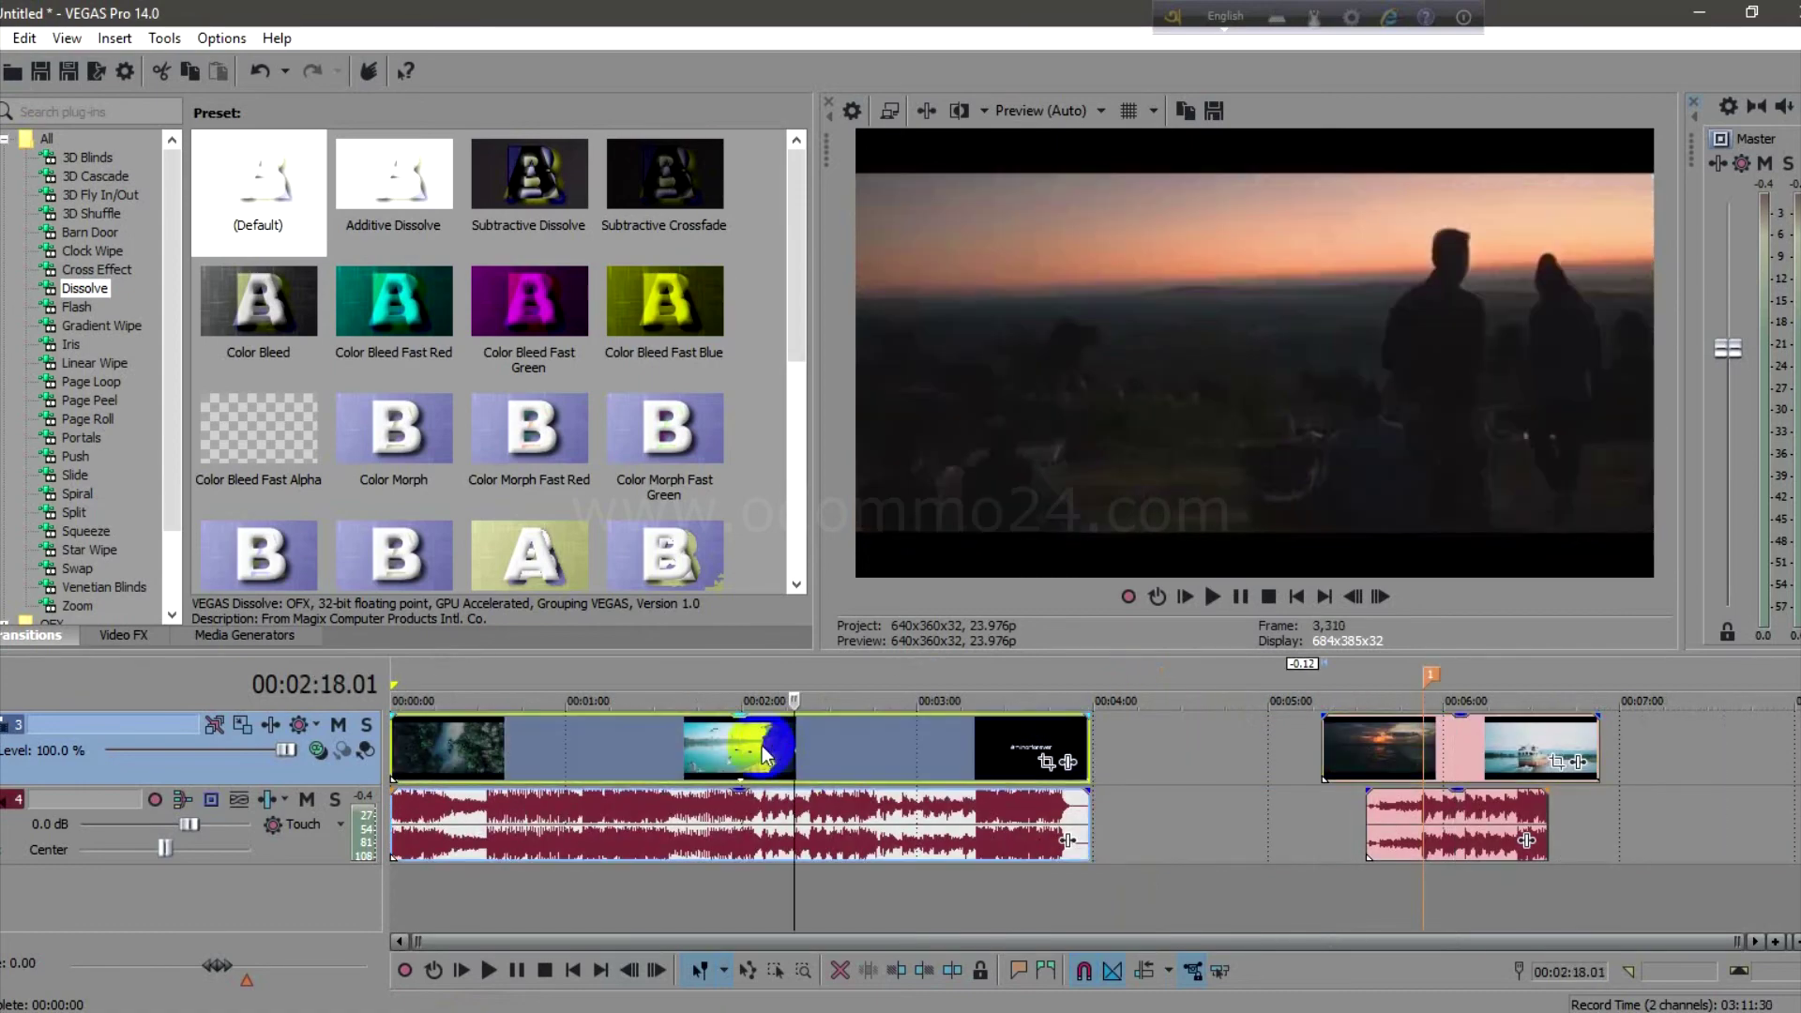
click(741, 745)
key(space)
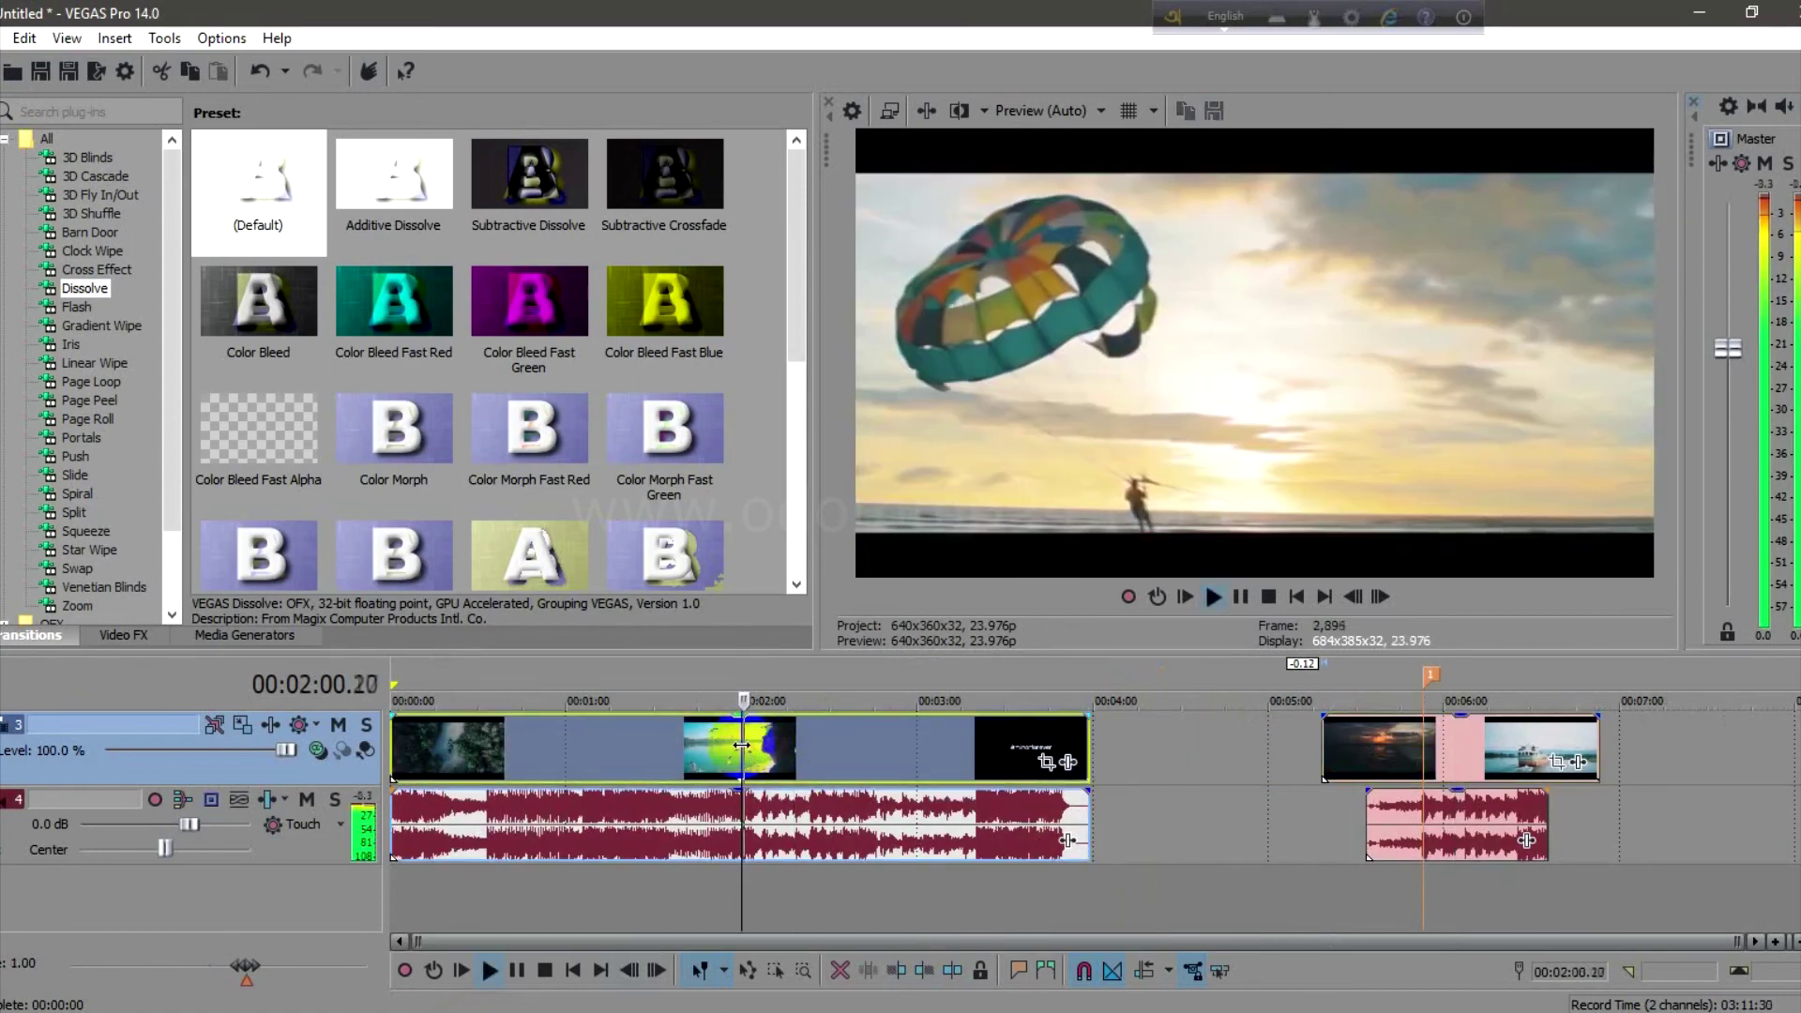
click(783, 756)
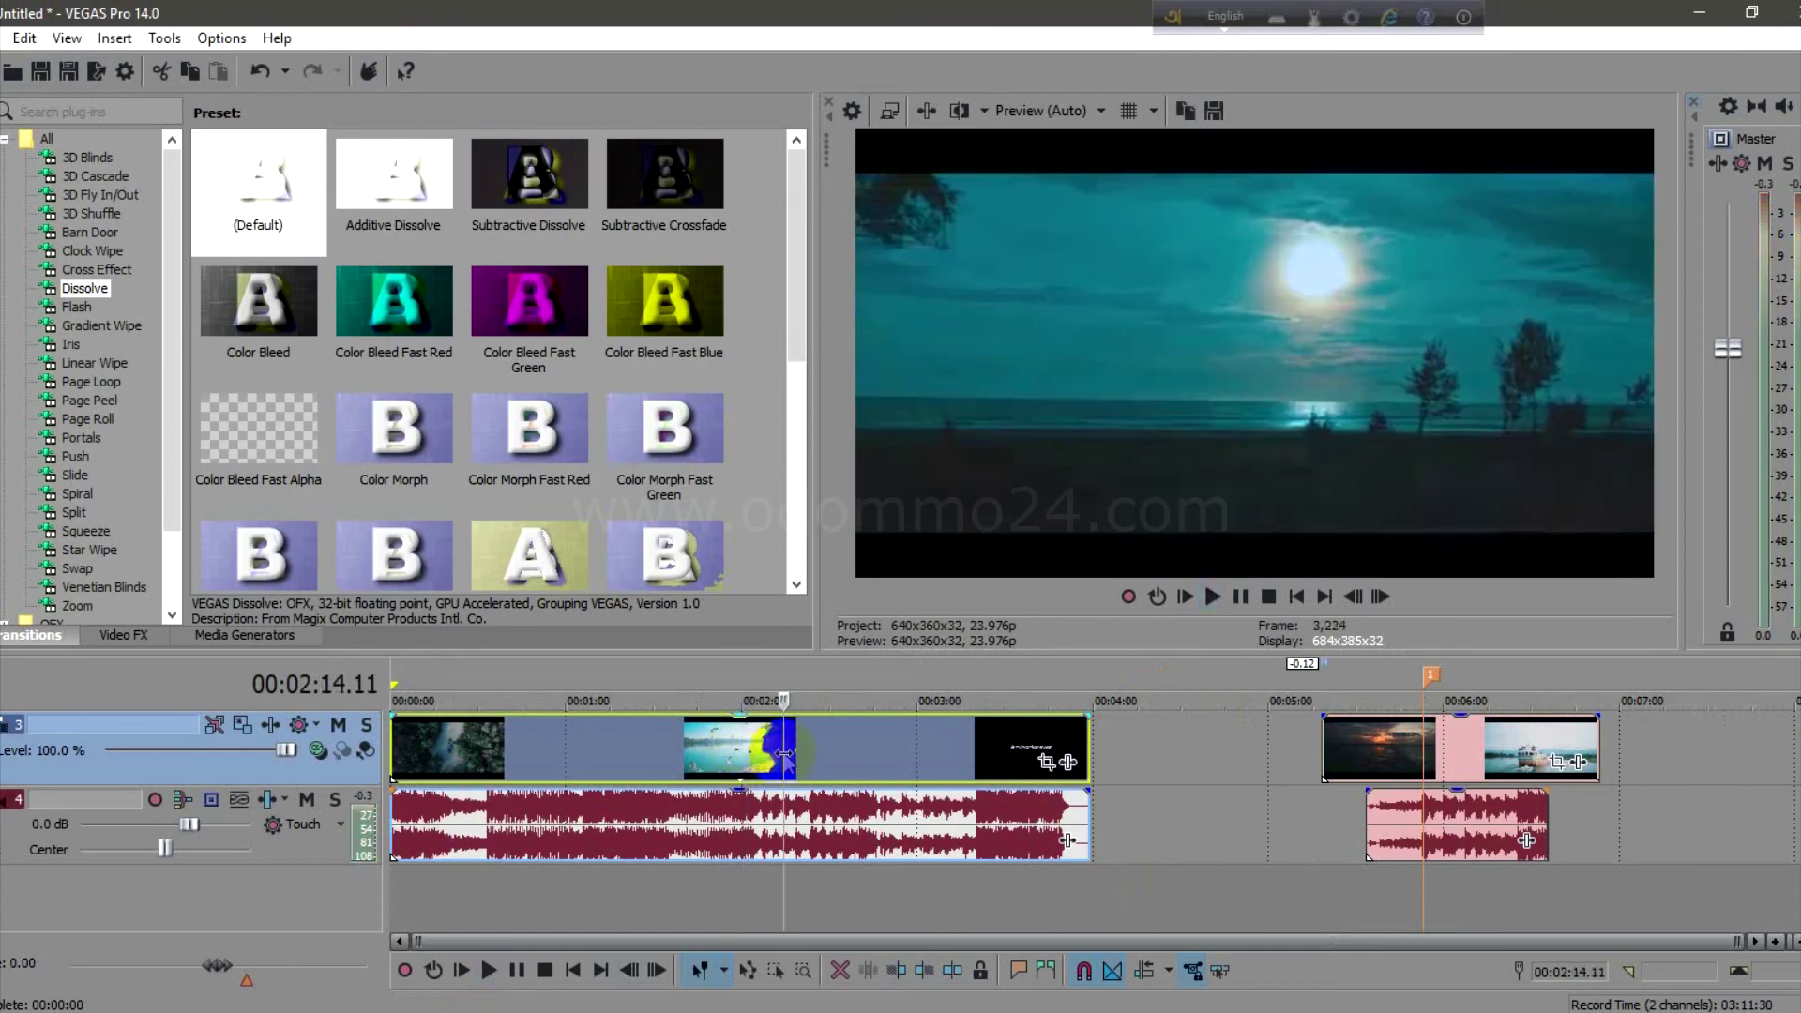
key(space)
click(826, 753)
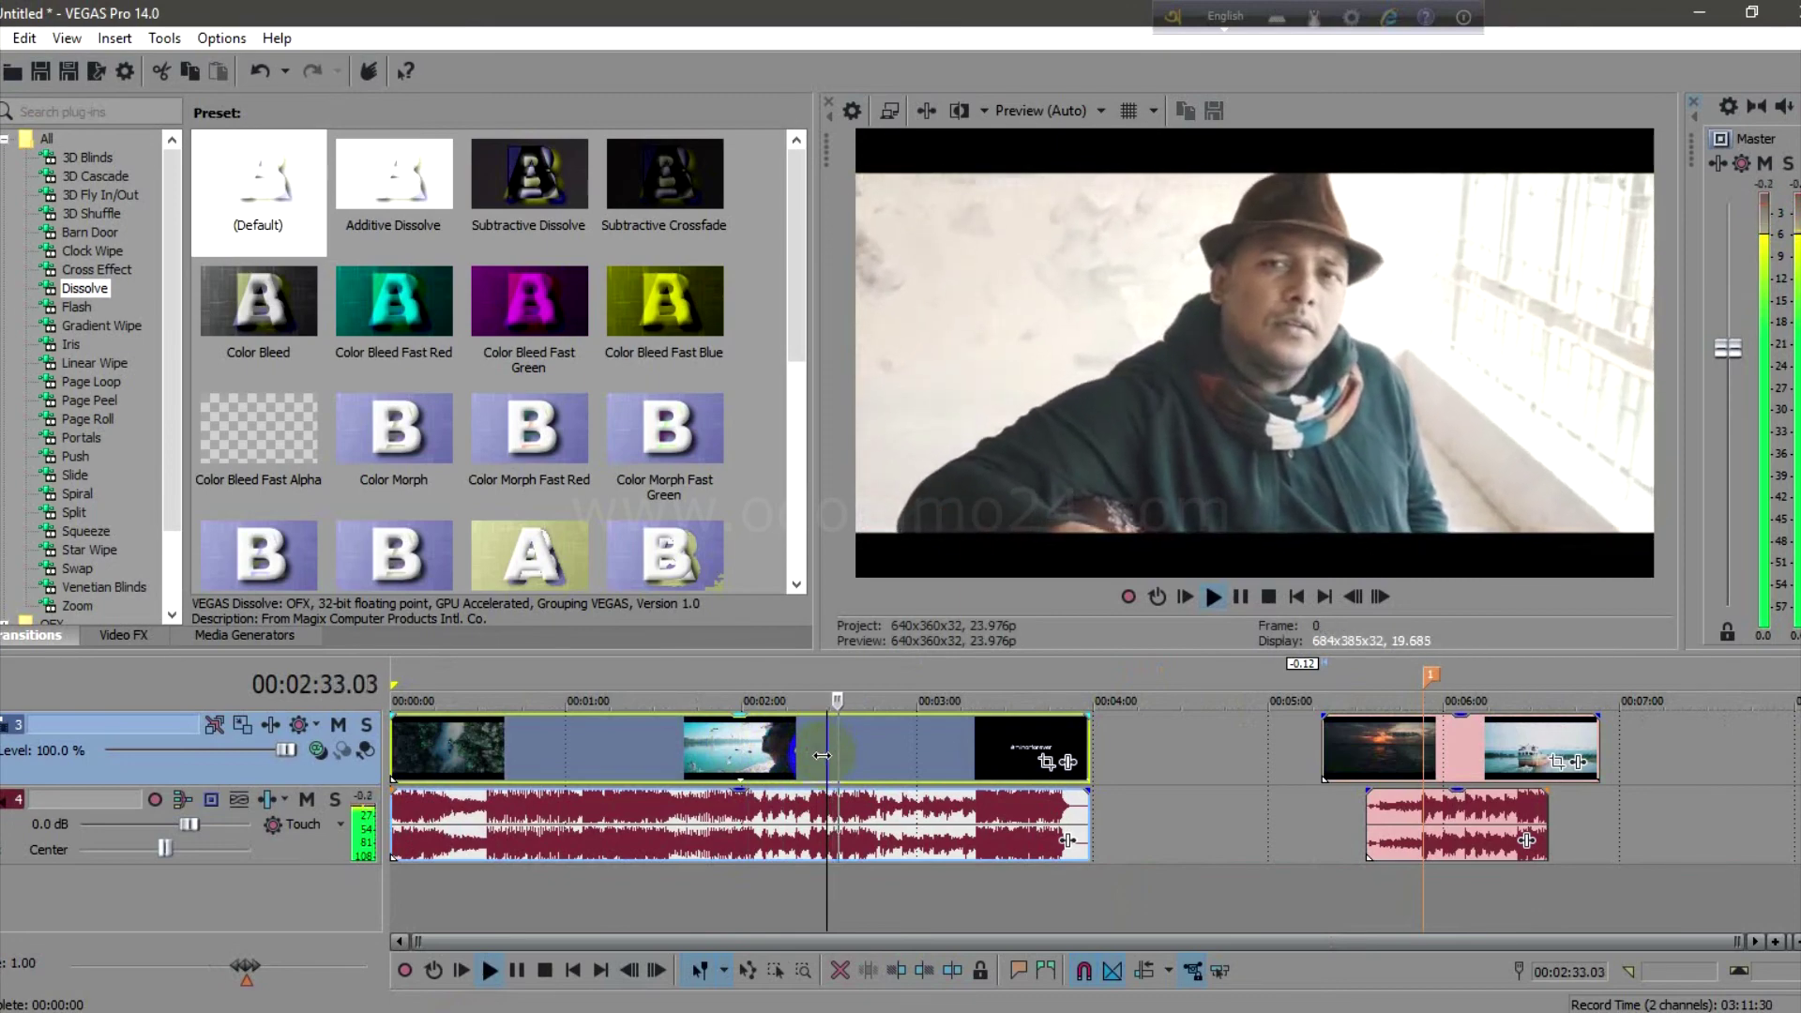
key(space)
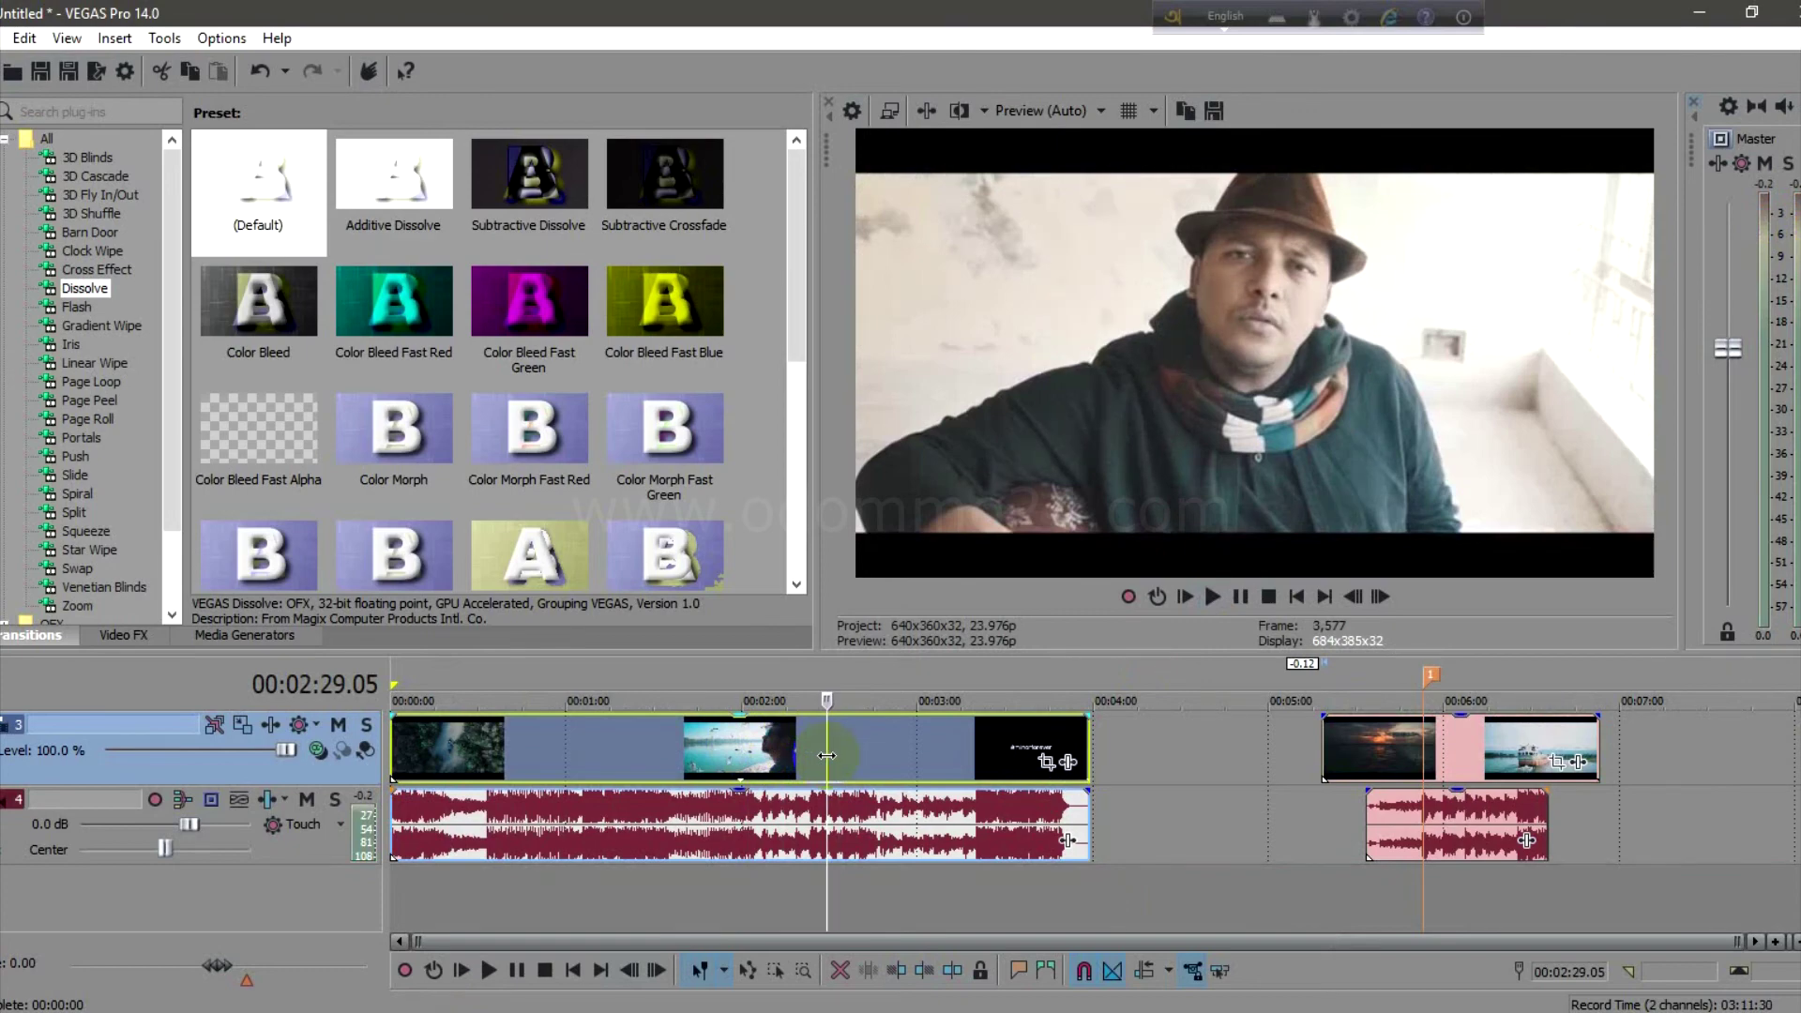
Step: Split the opening clip at 00:00:28.08 and push the remainder later
click(424, 751)
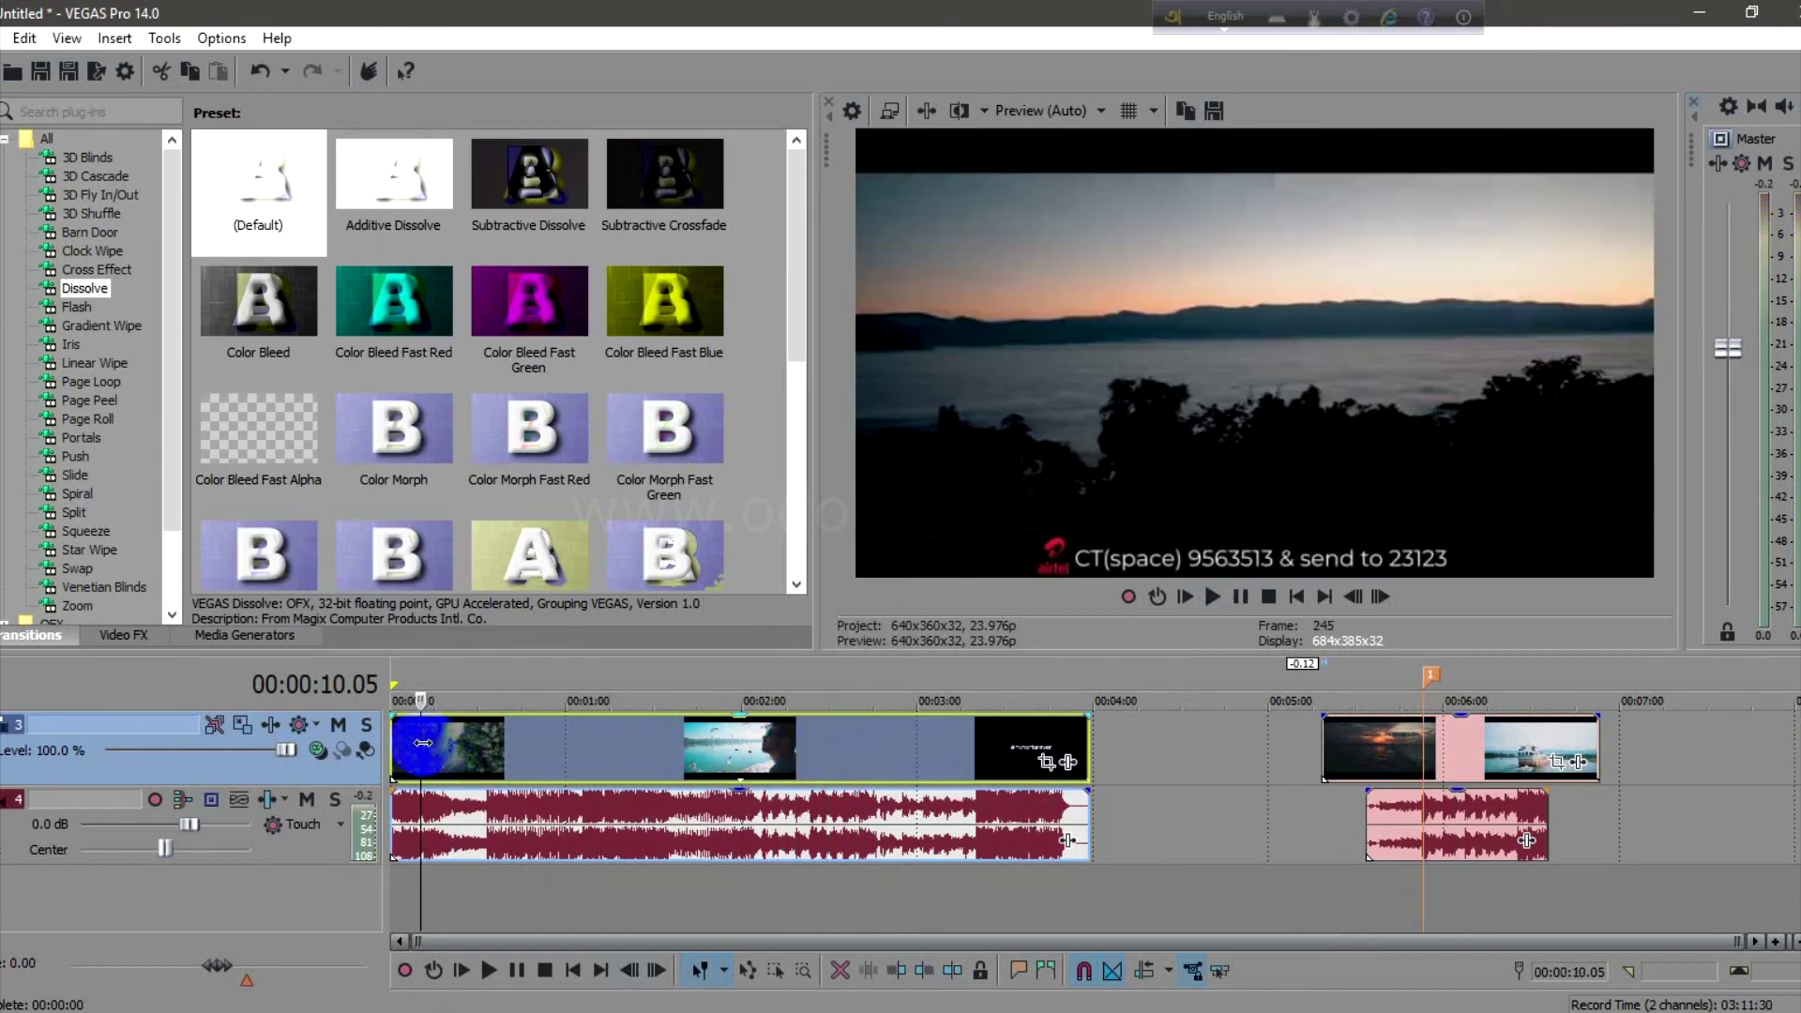
drag(416, 743, 412, 741)
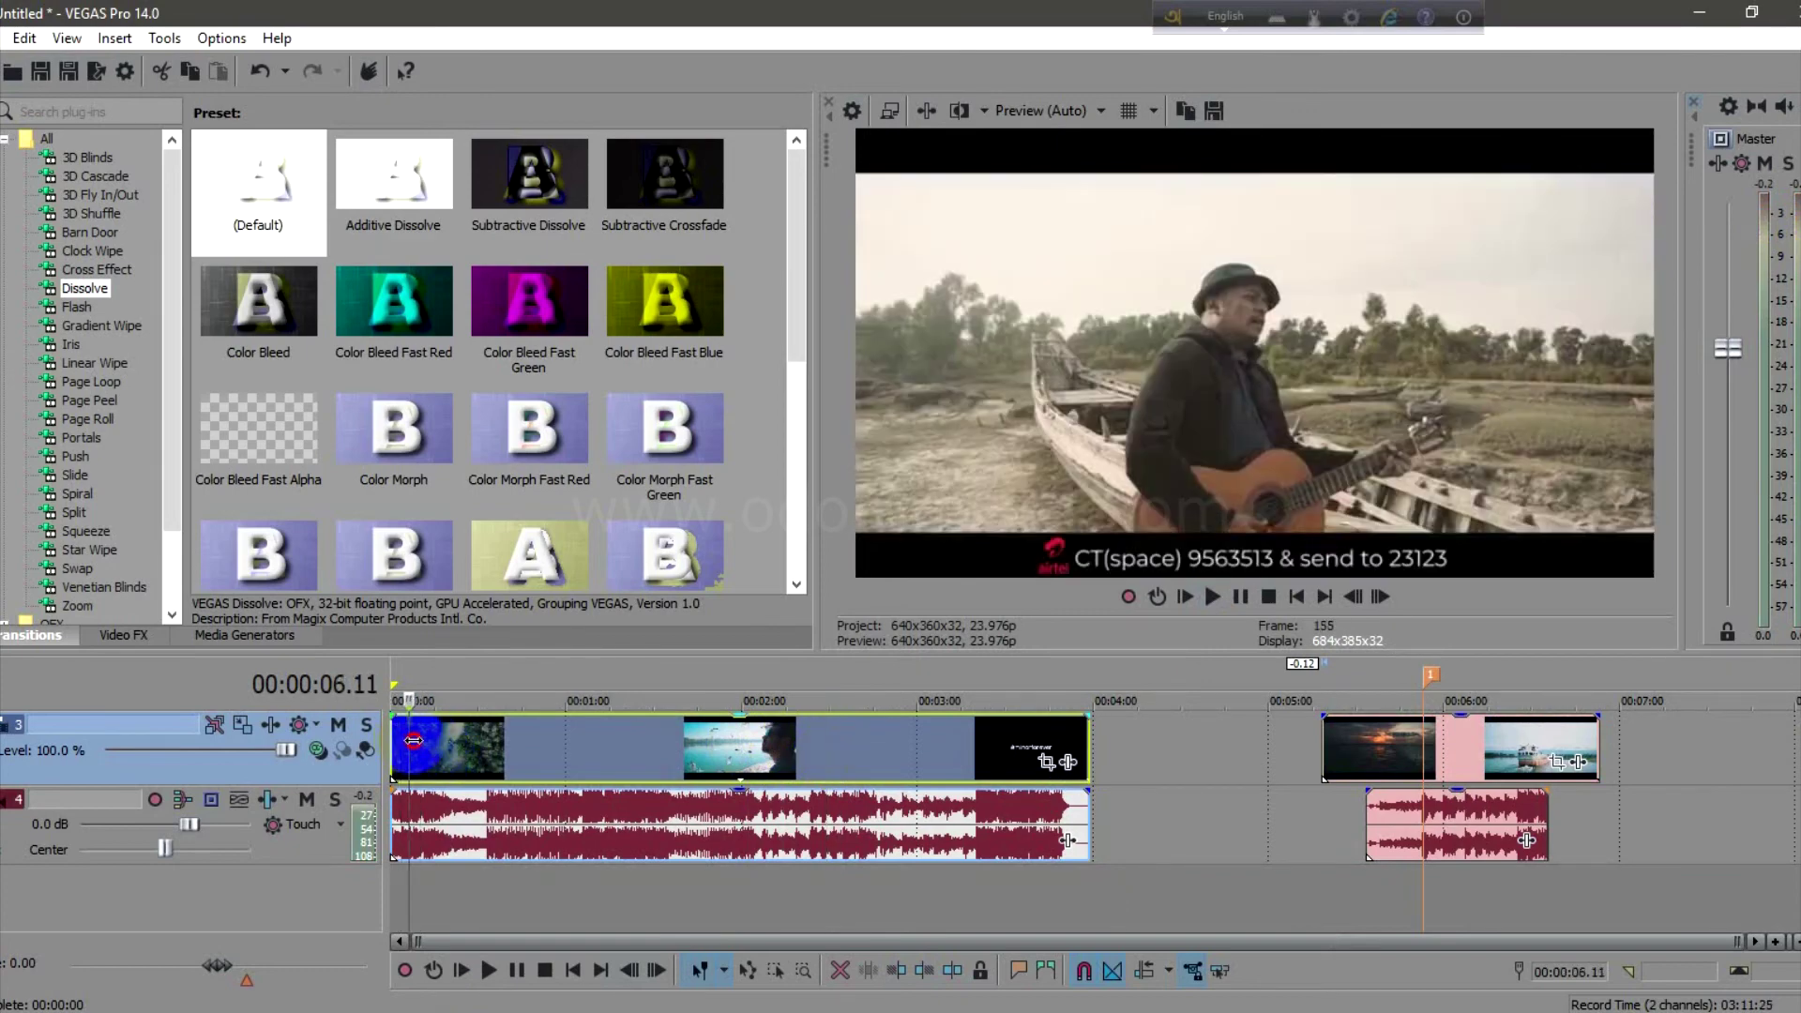
key(space)
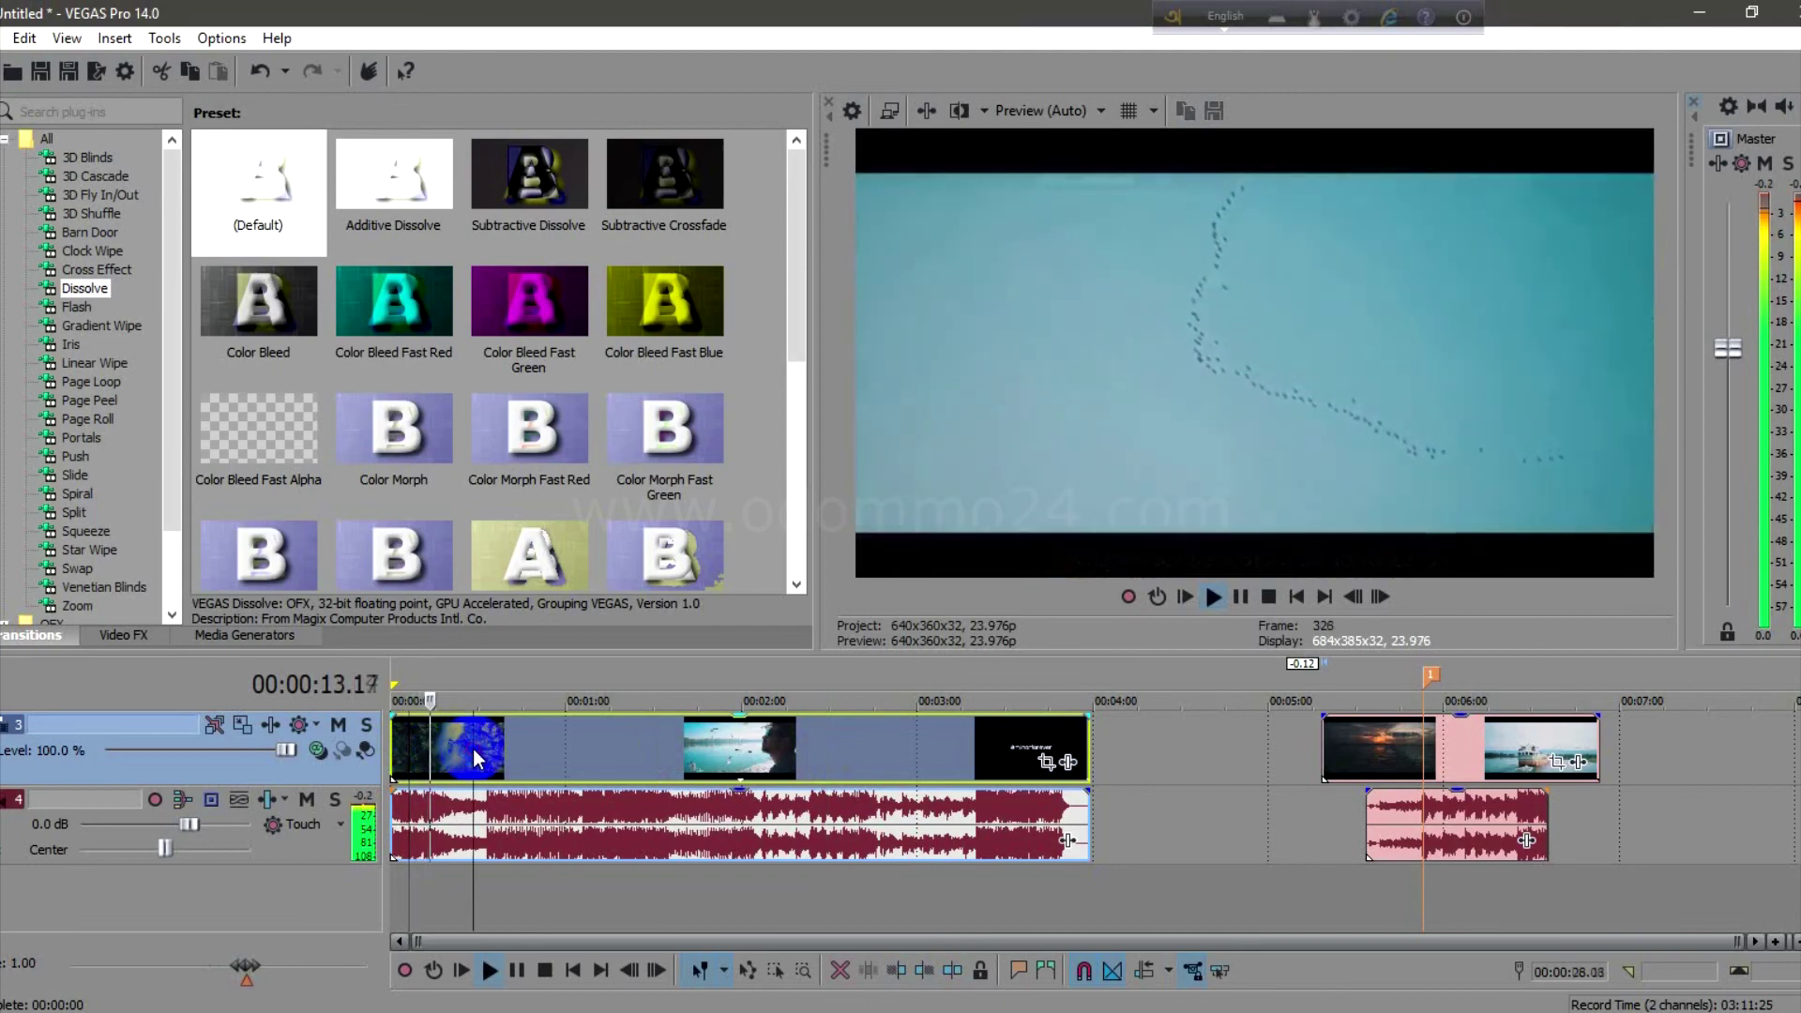
click(473, 749)
key(space)
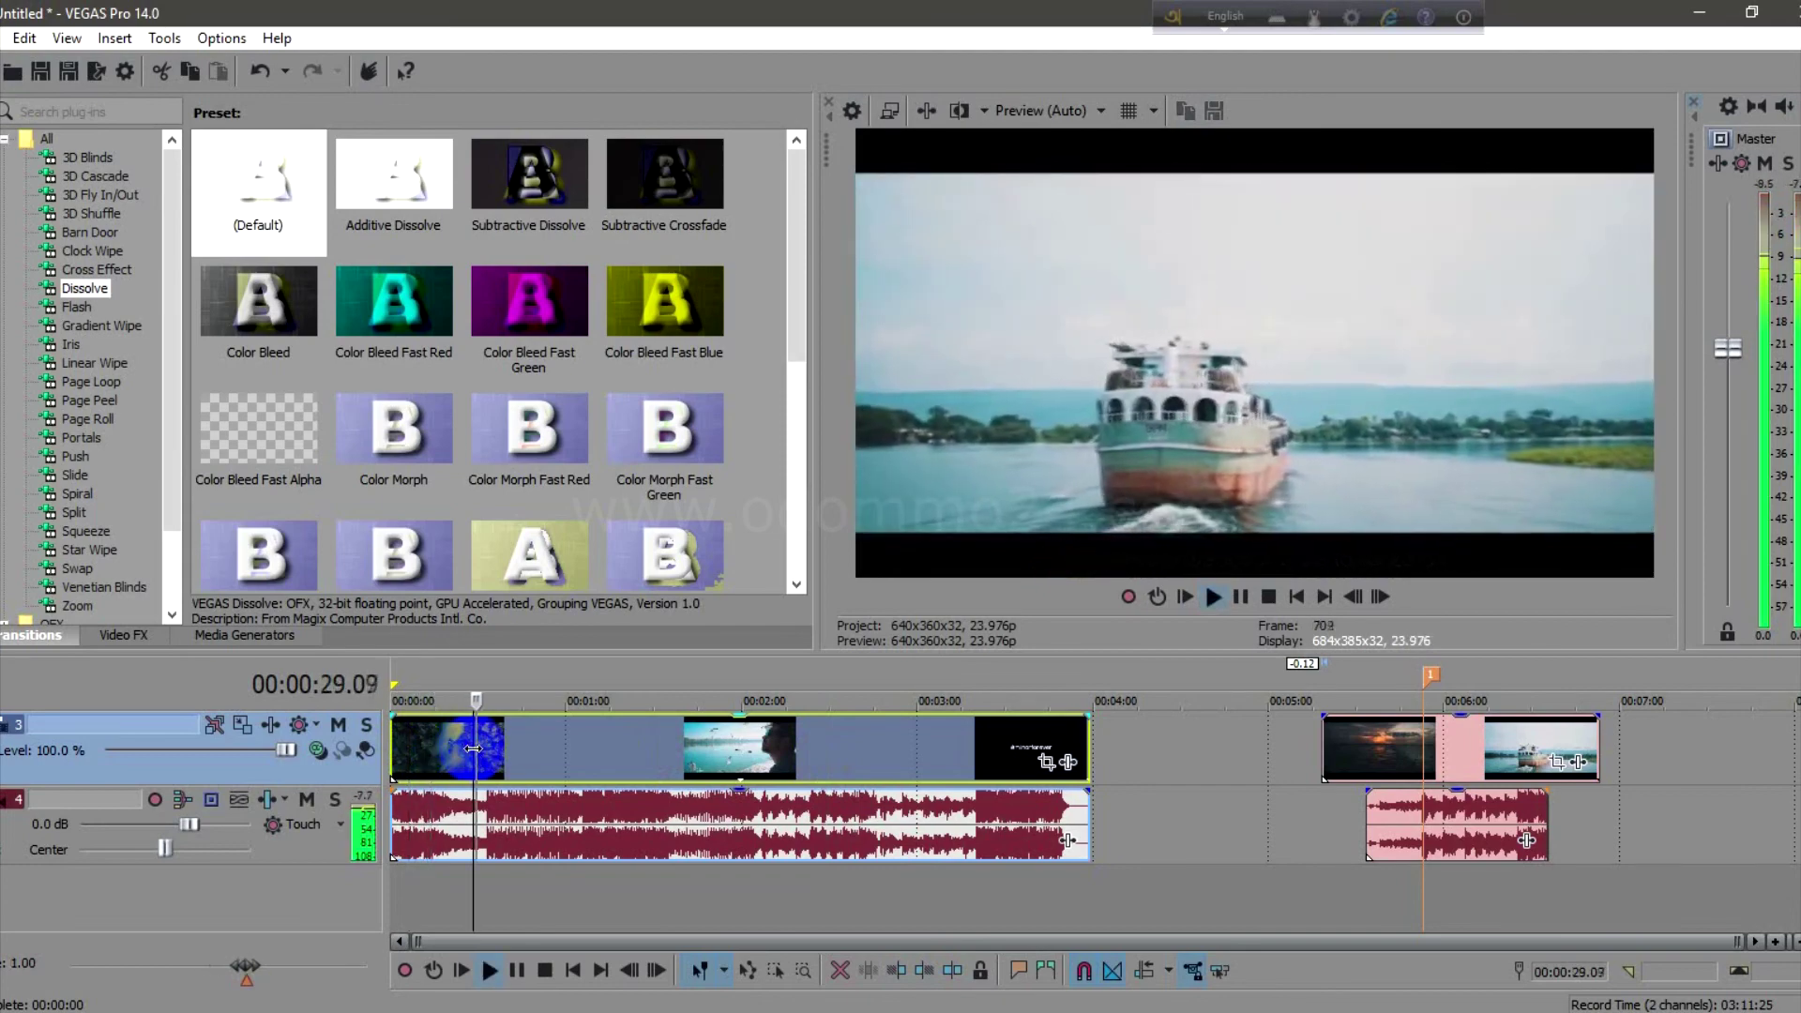
key(space)
drag(520, 755, 603, 767)
key(s)
click(439, 743)
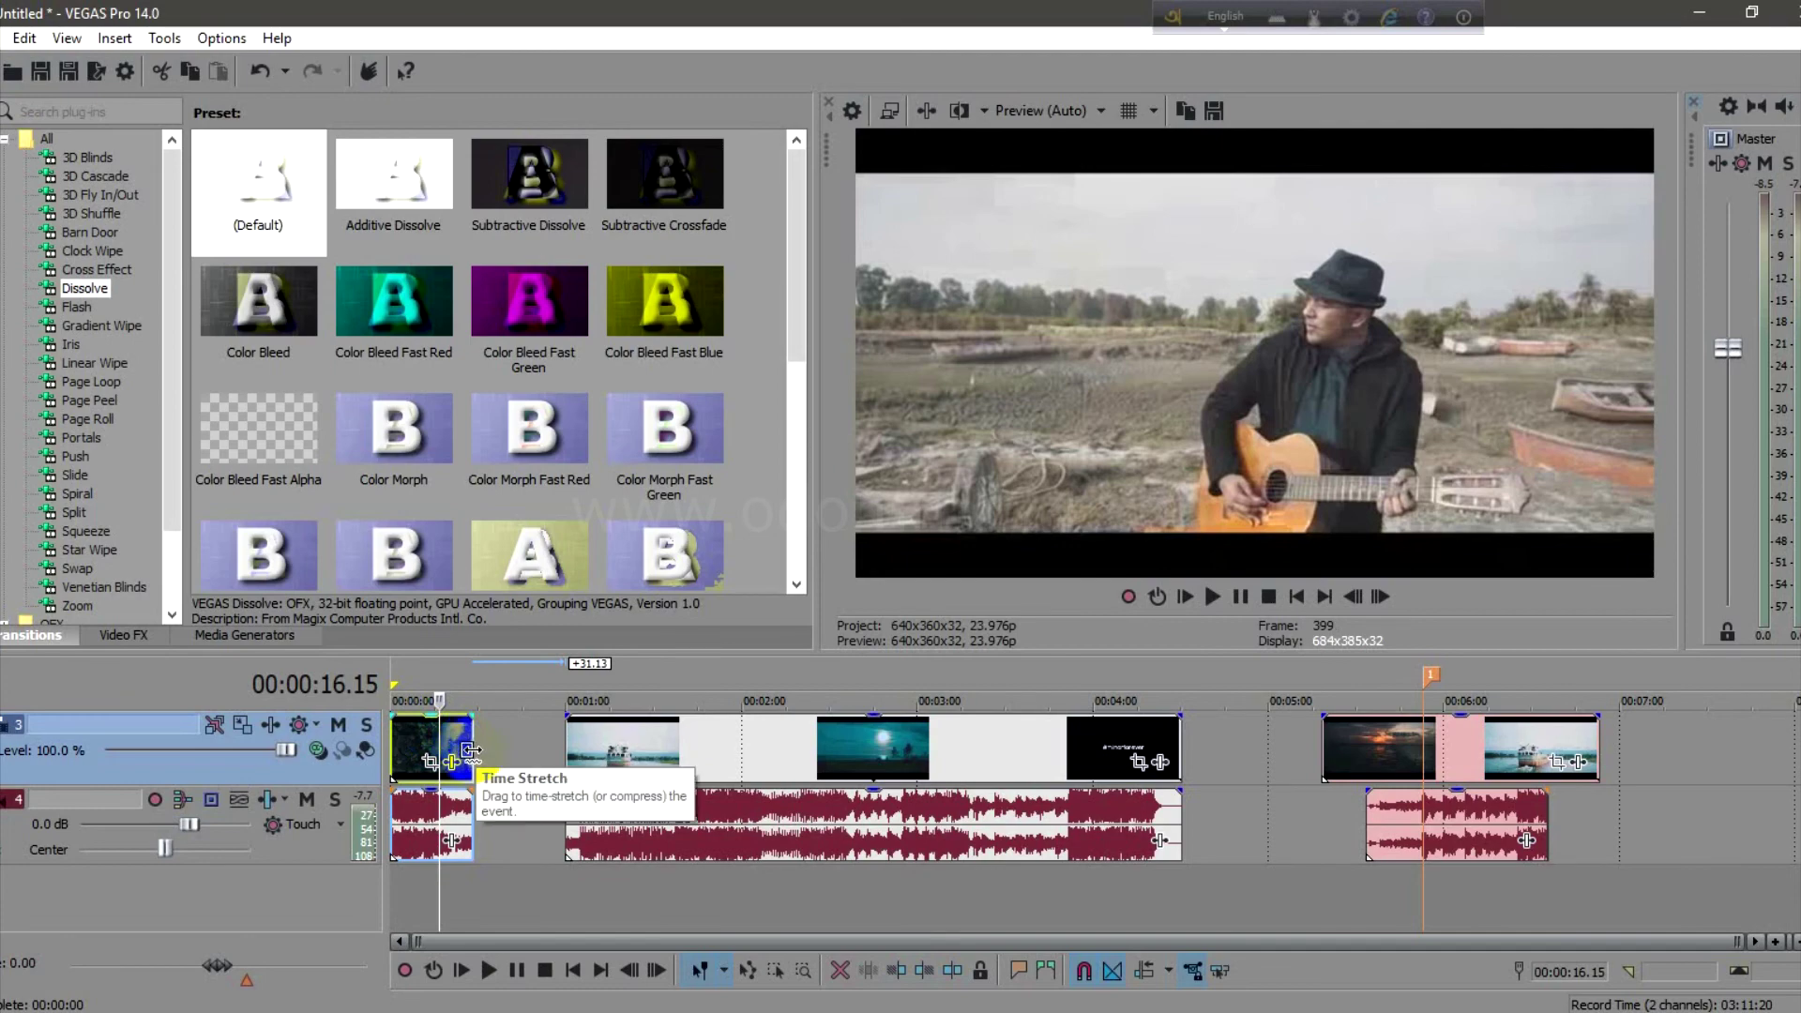
Step: Time-stretch the opening clip longer and play it back to check
drag(471, 751, 544, 755)
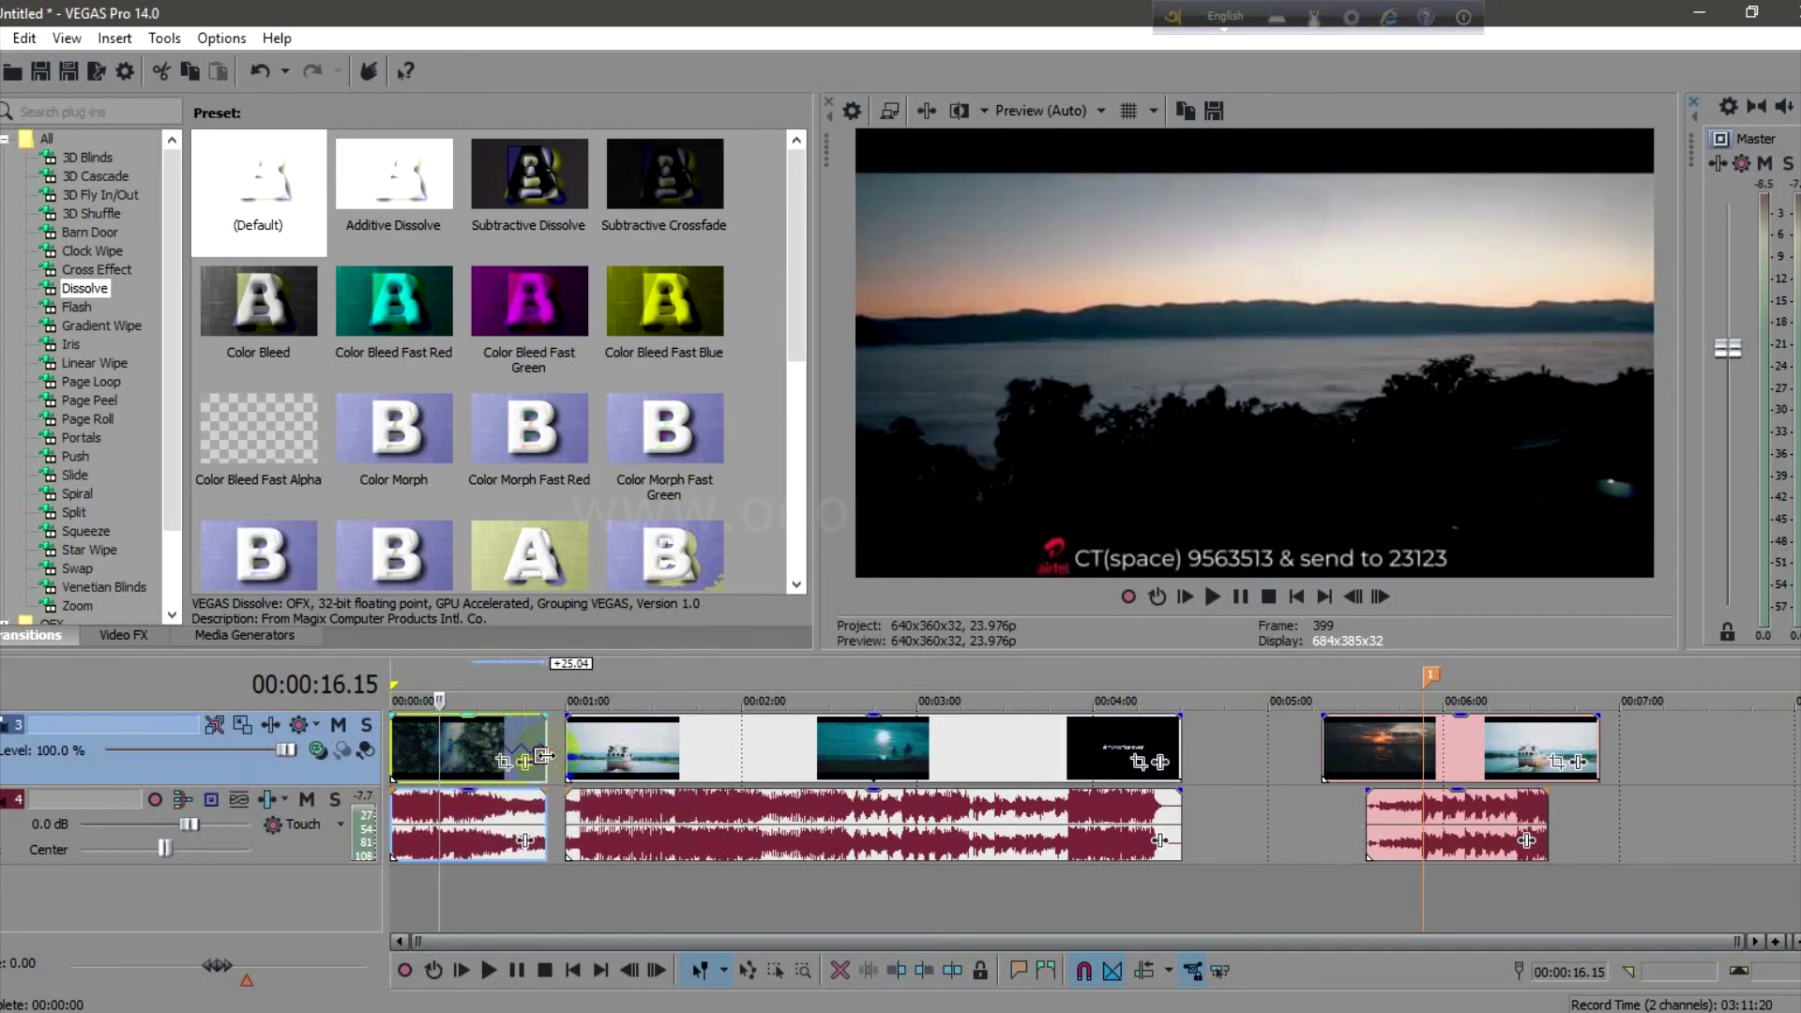
key(space)
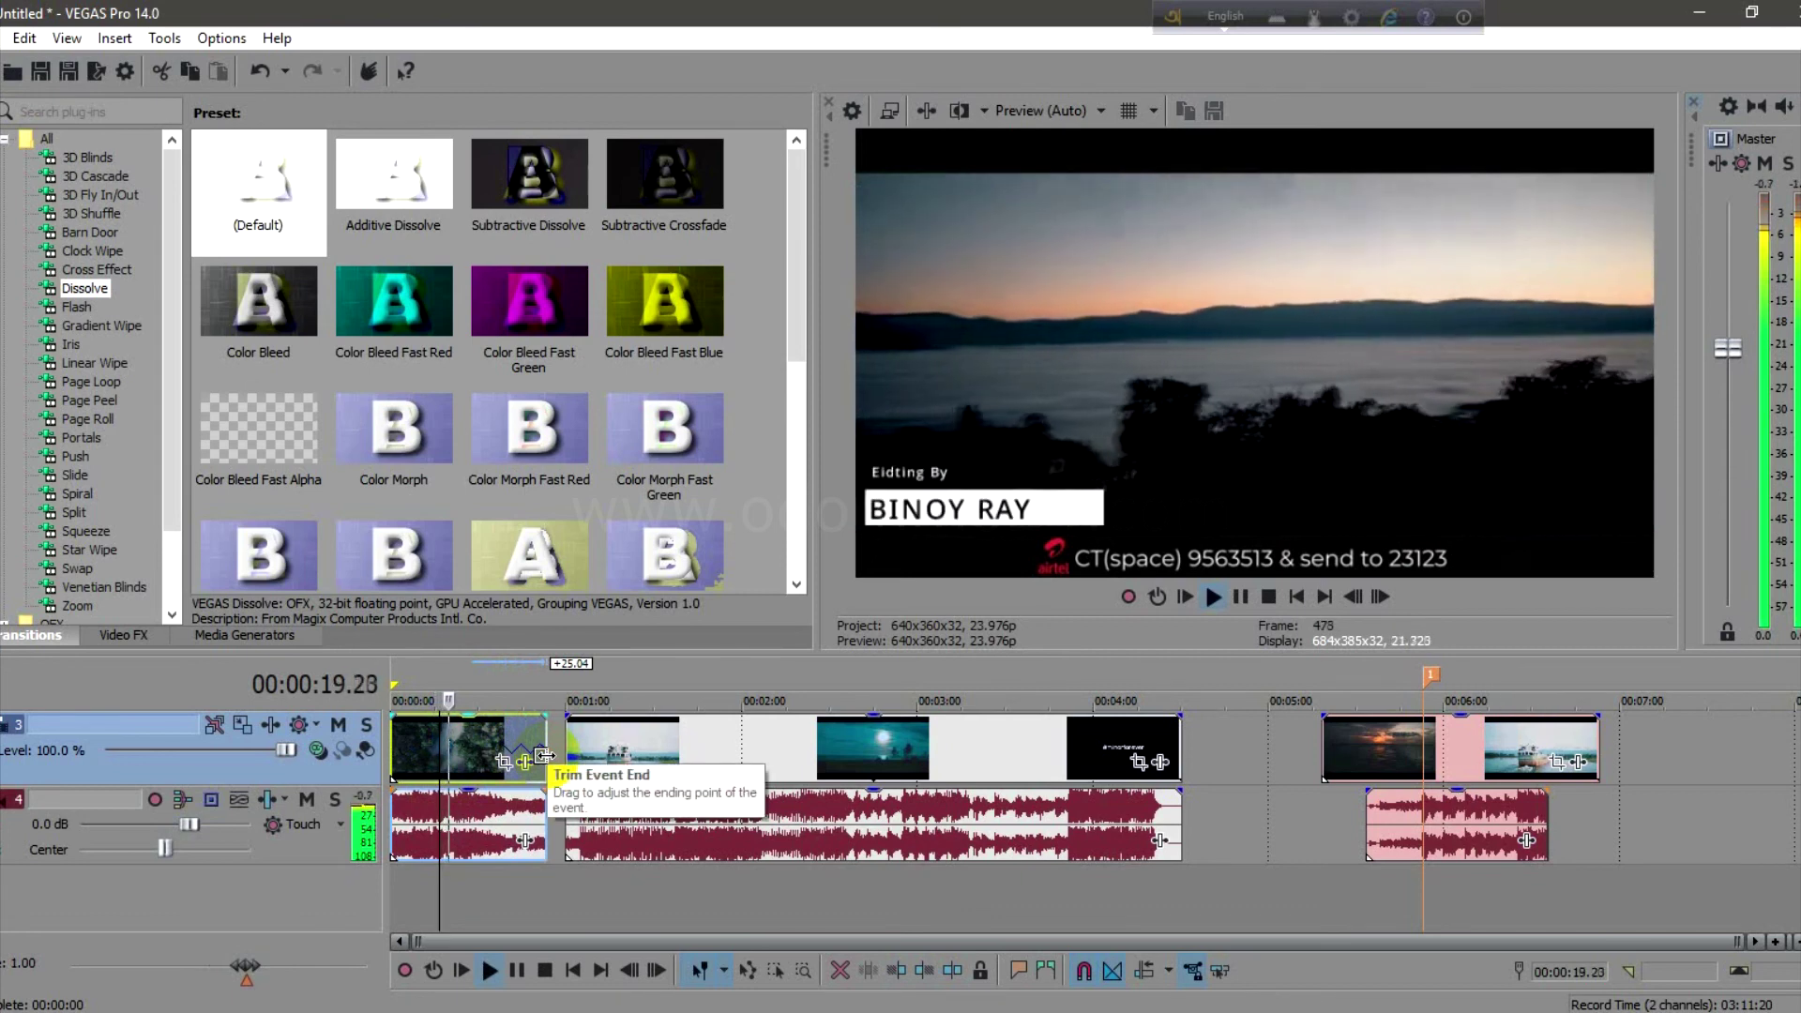
key(space)
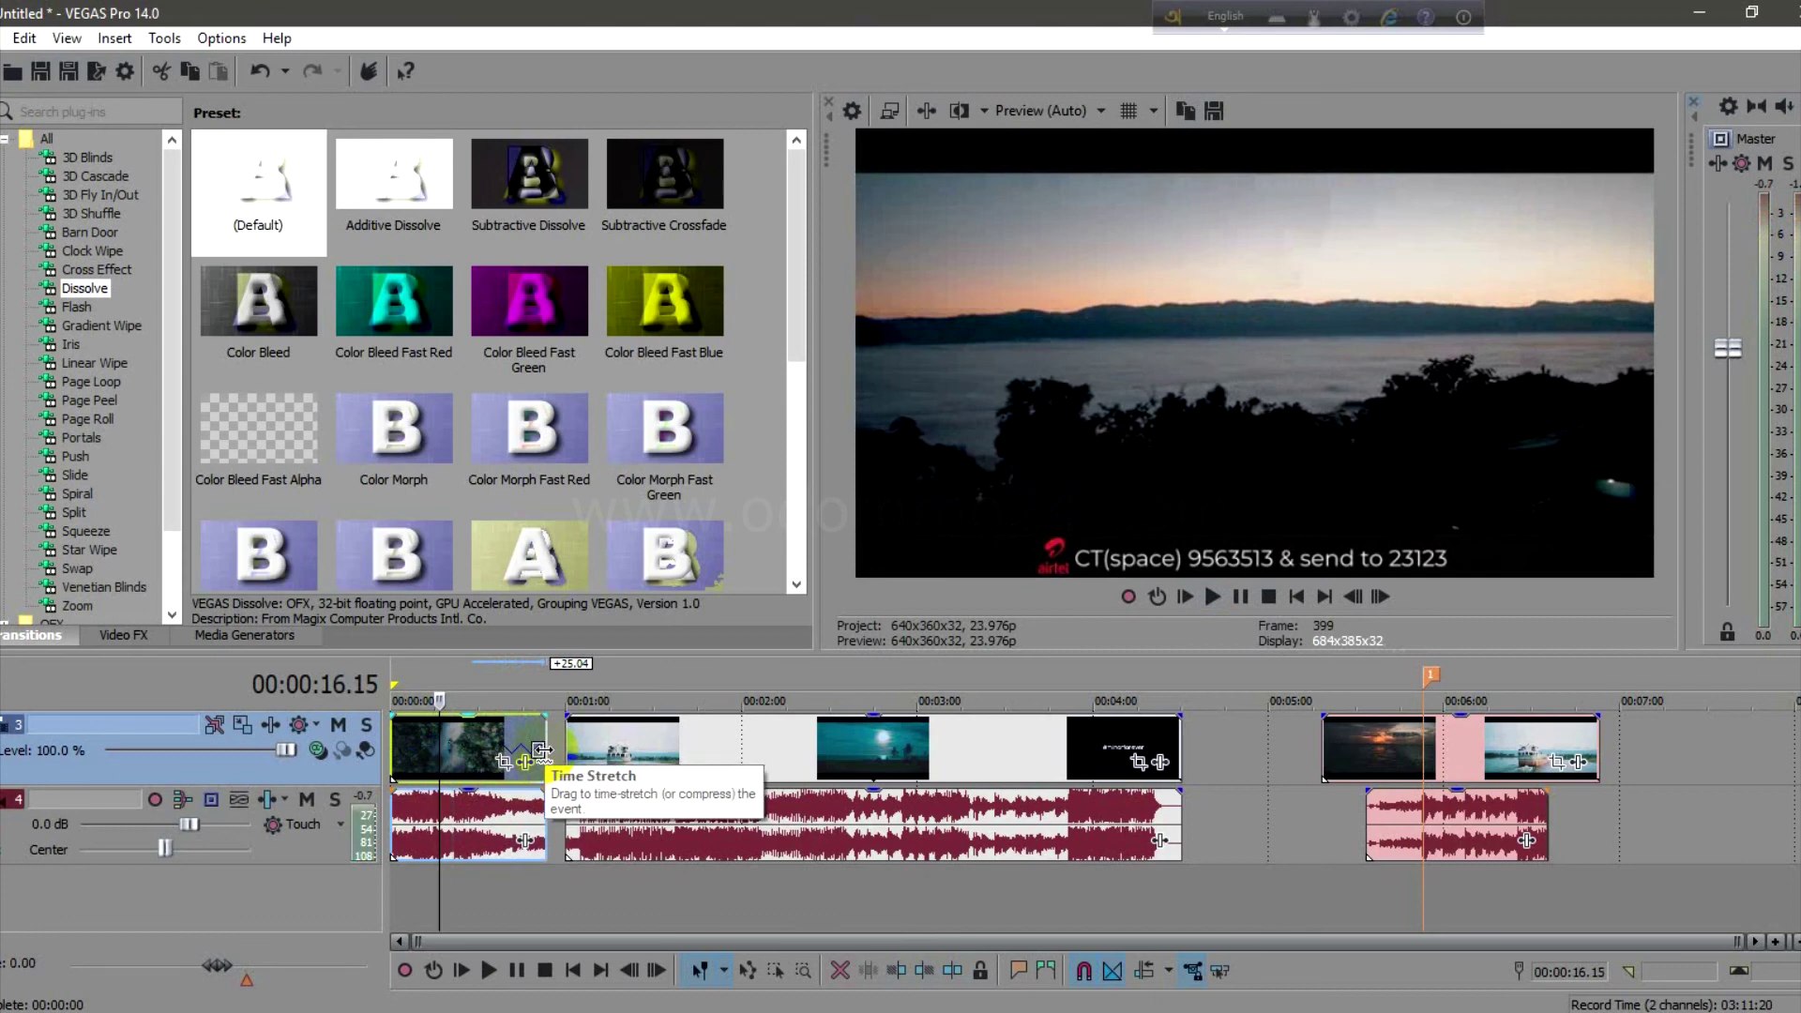
Step: Trim the opening clip and its audio to a short intro, then extend it slightly
drag(547, 739, 431, 739)
drag(422, 739, 410, 741)
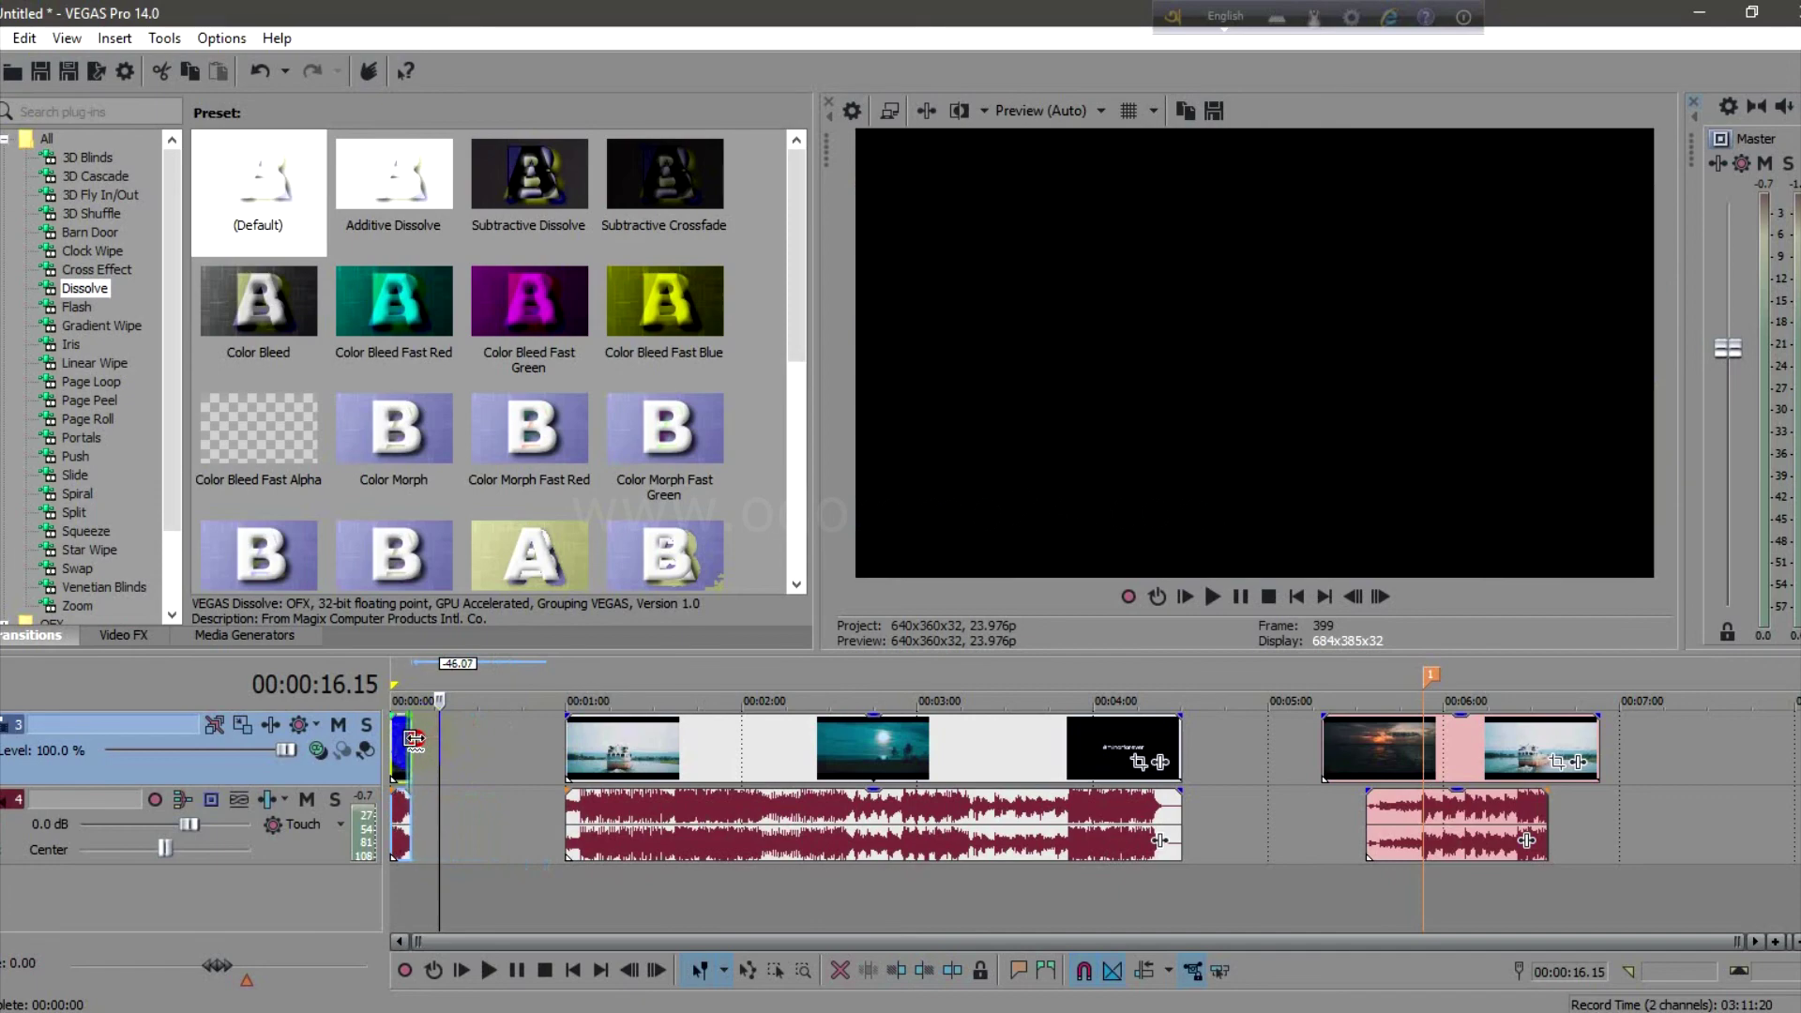
click(398, 755)
key(space)
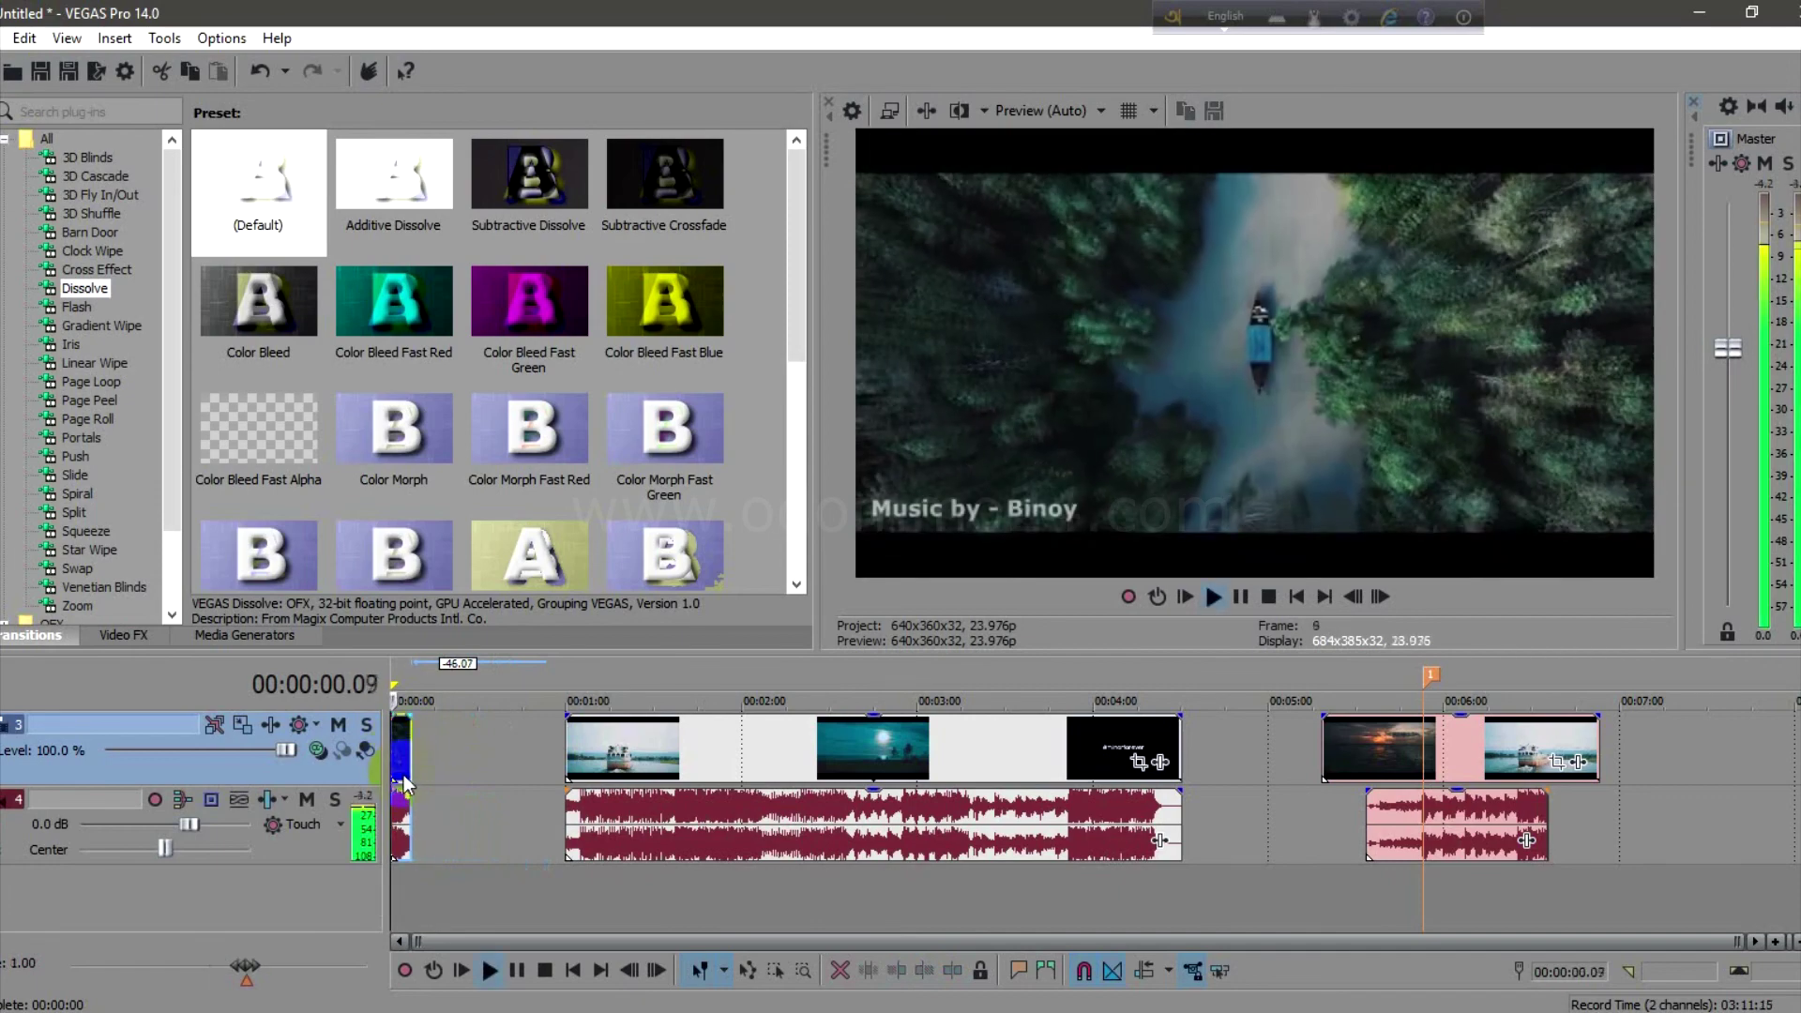
key(space)
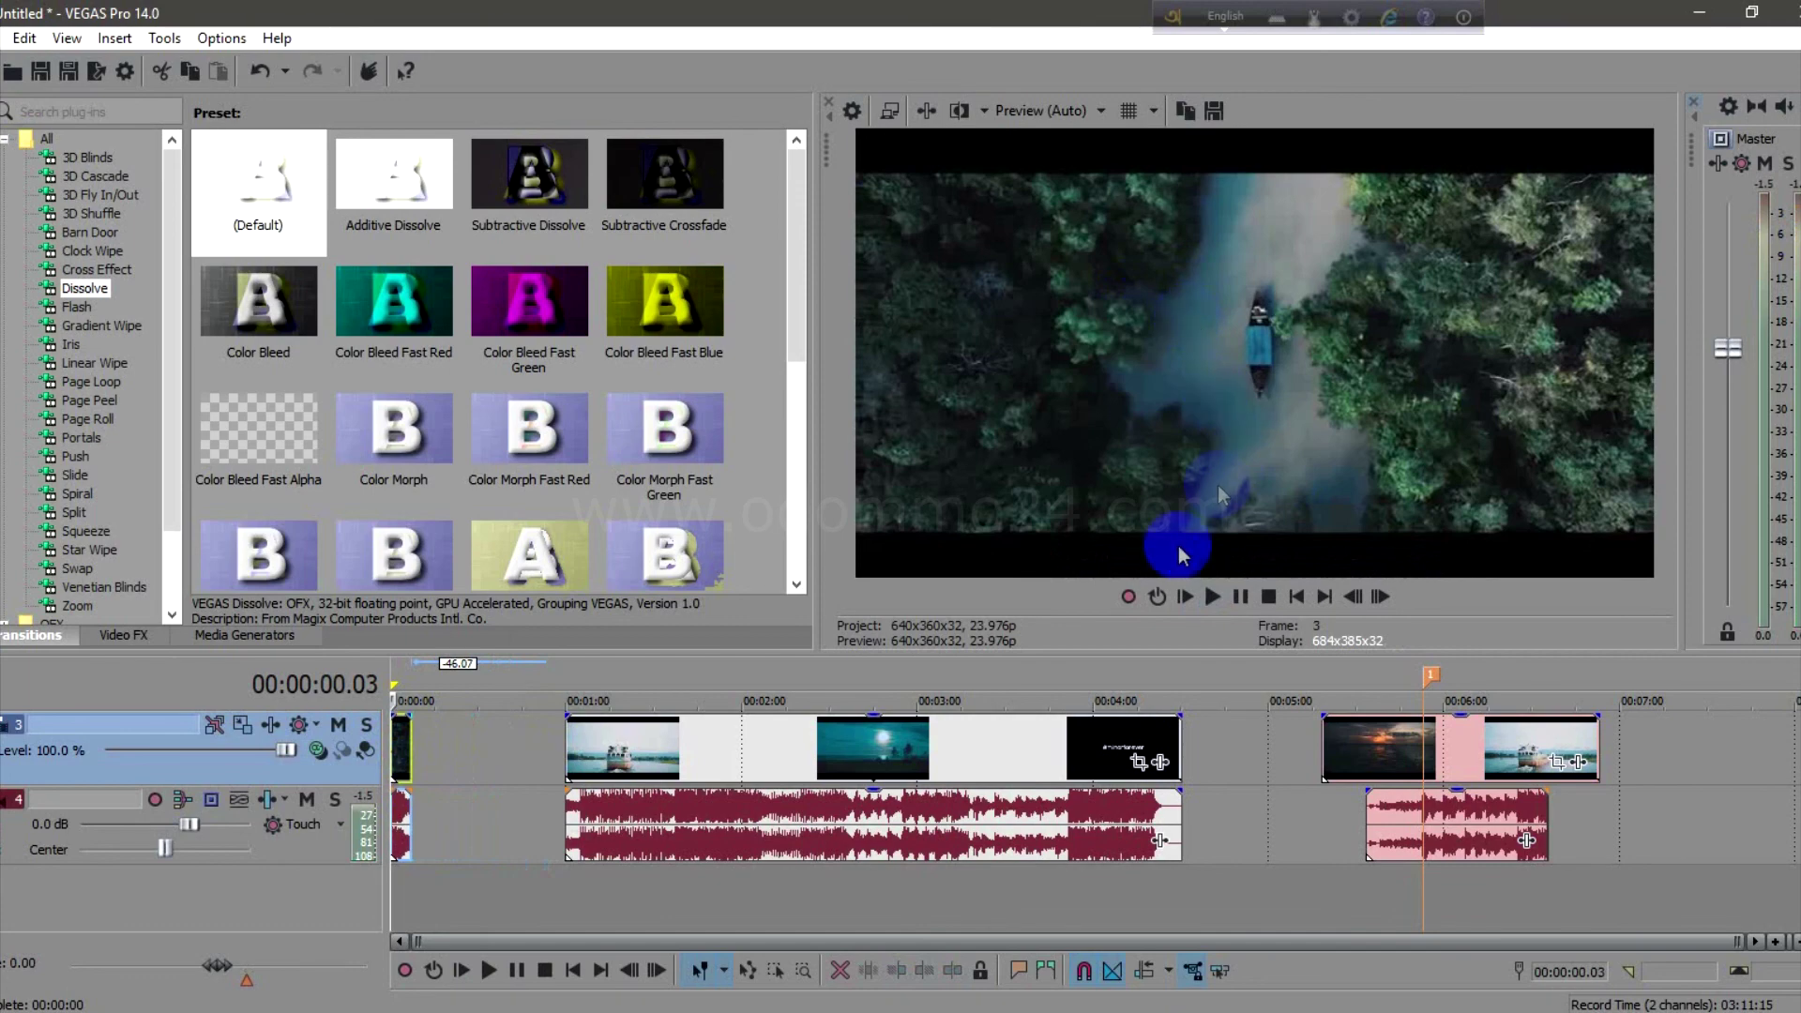
click(902, 846)
drag(420, 781, 438, 778)
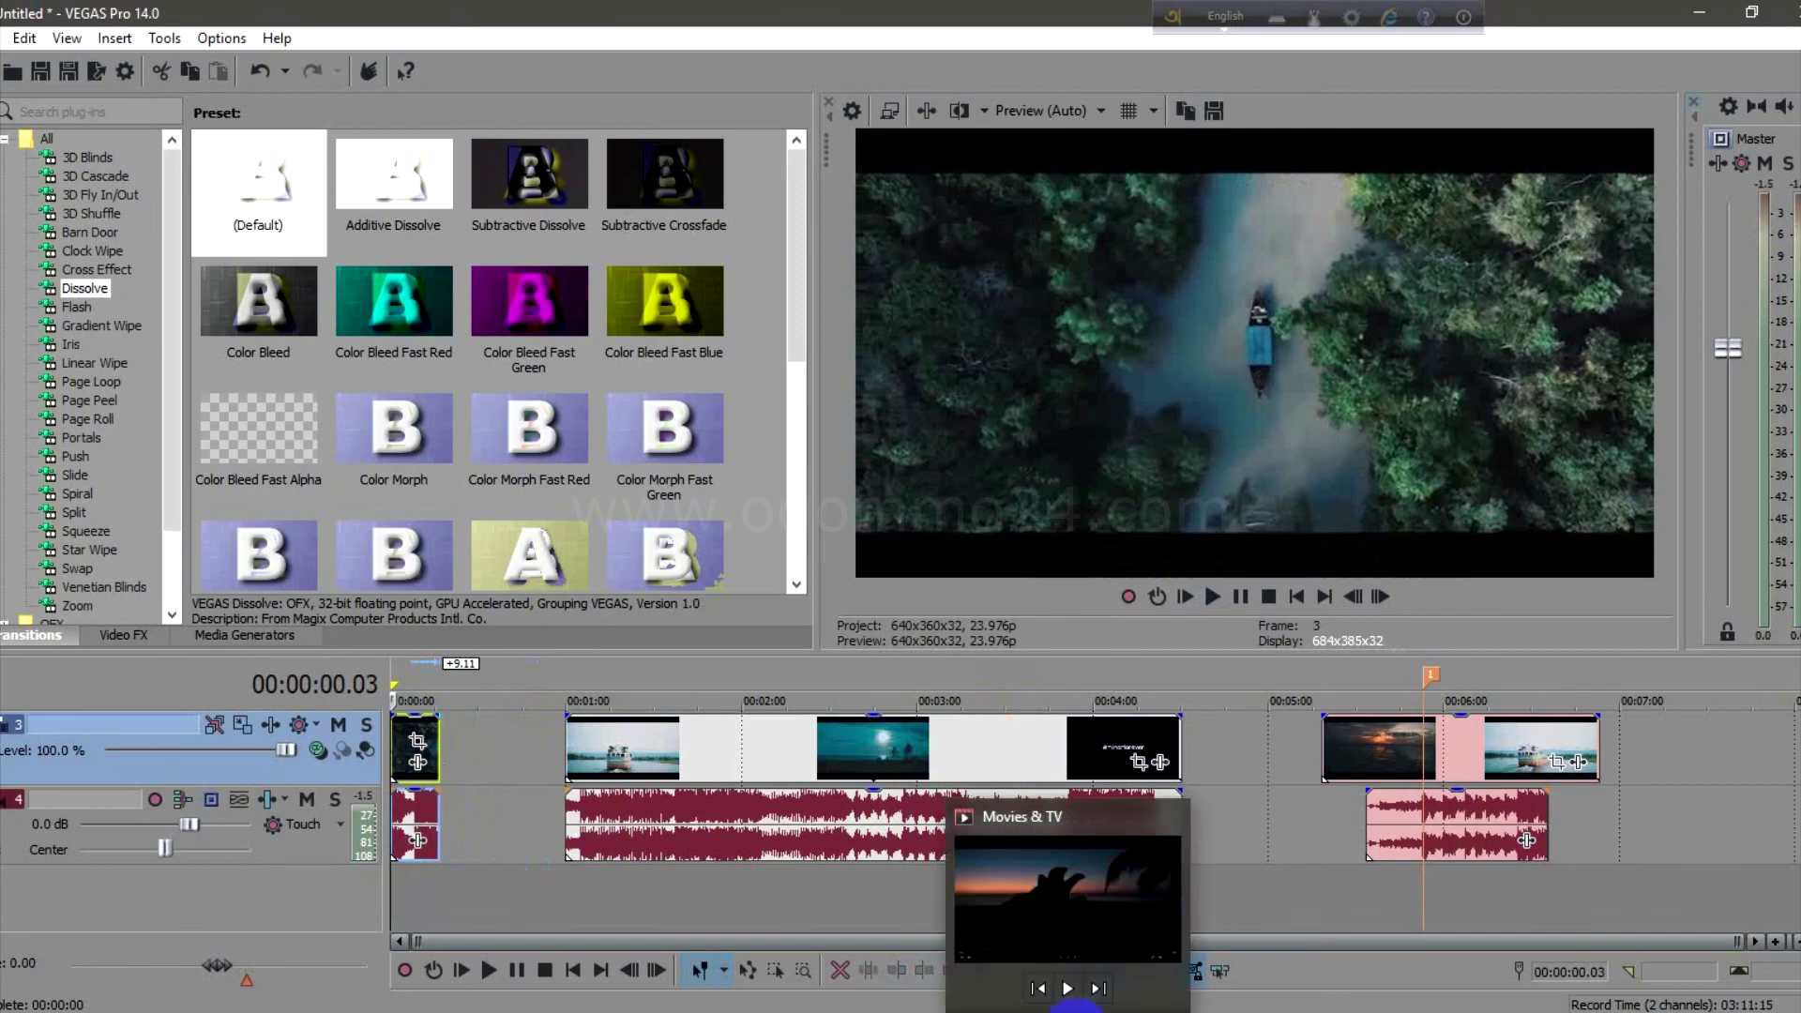
Step: Play the reference music video, skipping through the sunset scenes to the rice field
click(1069, 998)
click(900, 990)
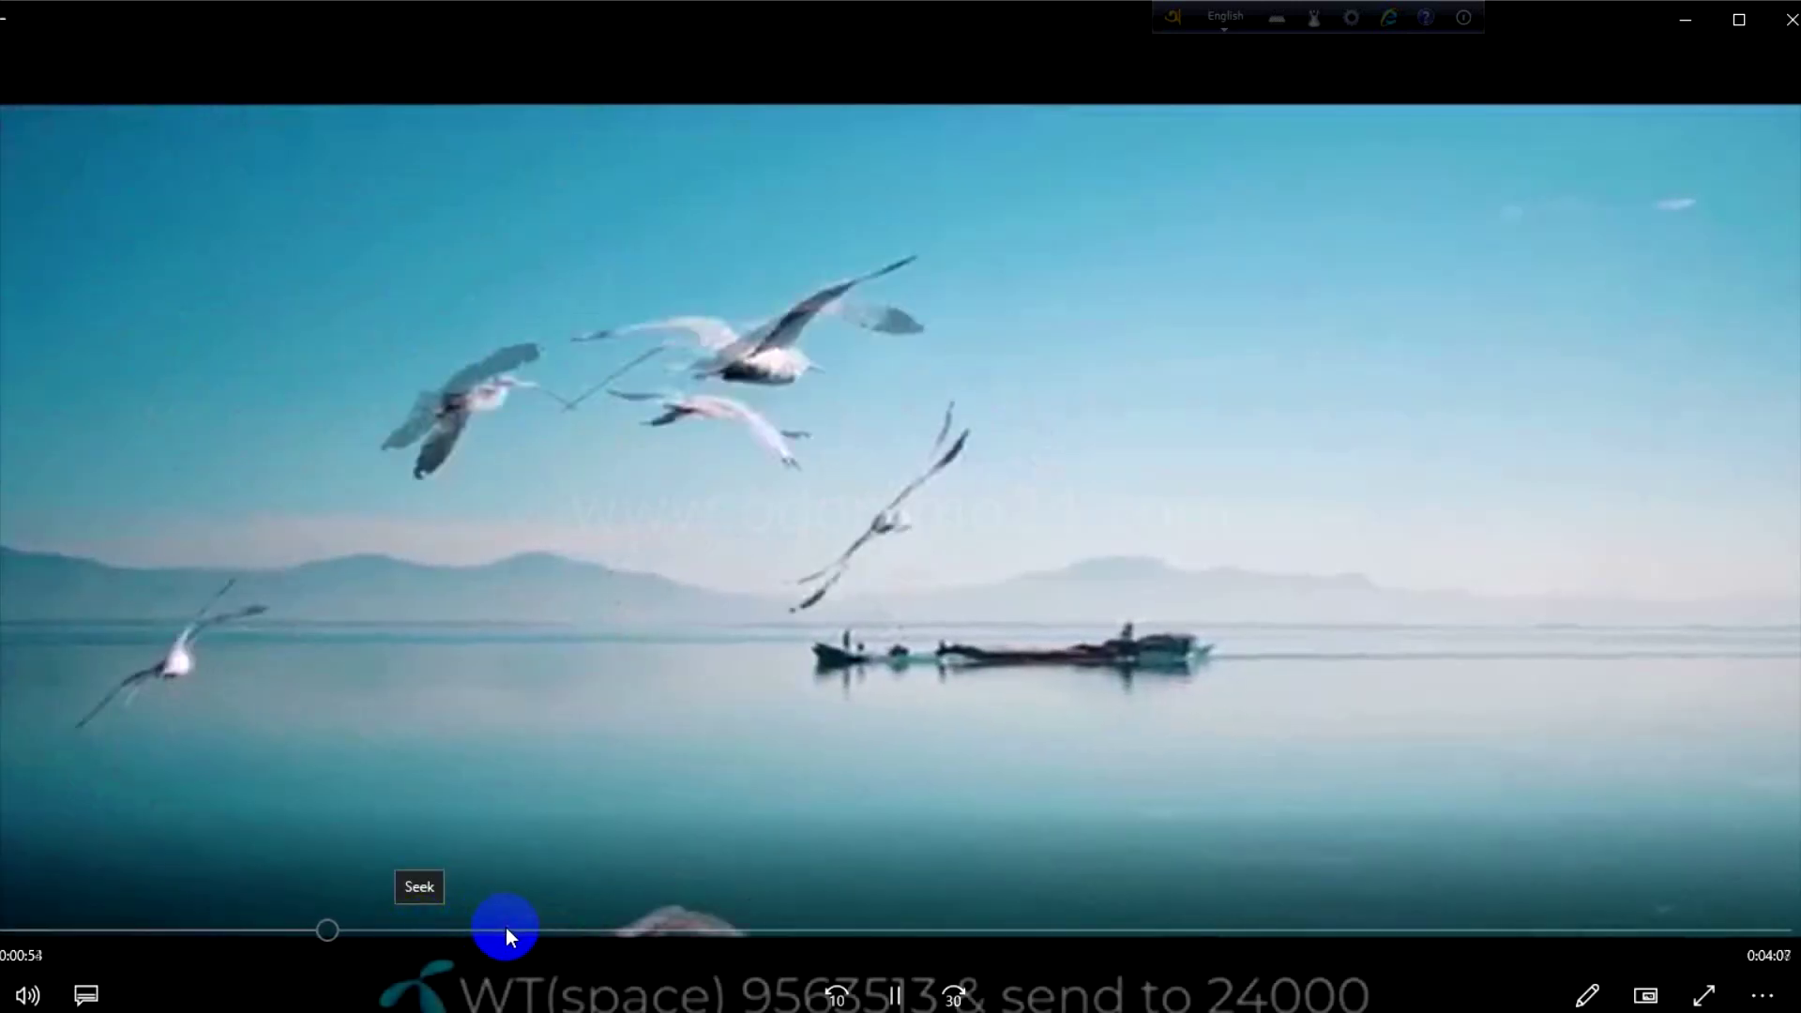
click(441, 929)
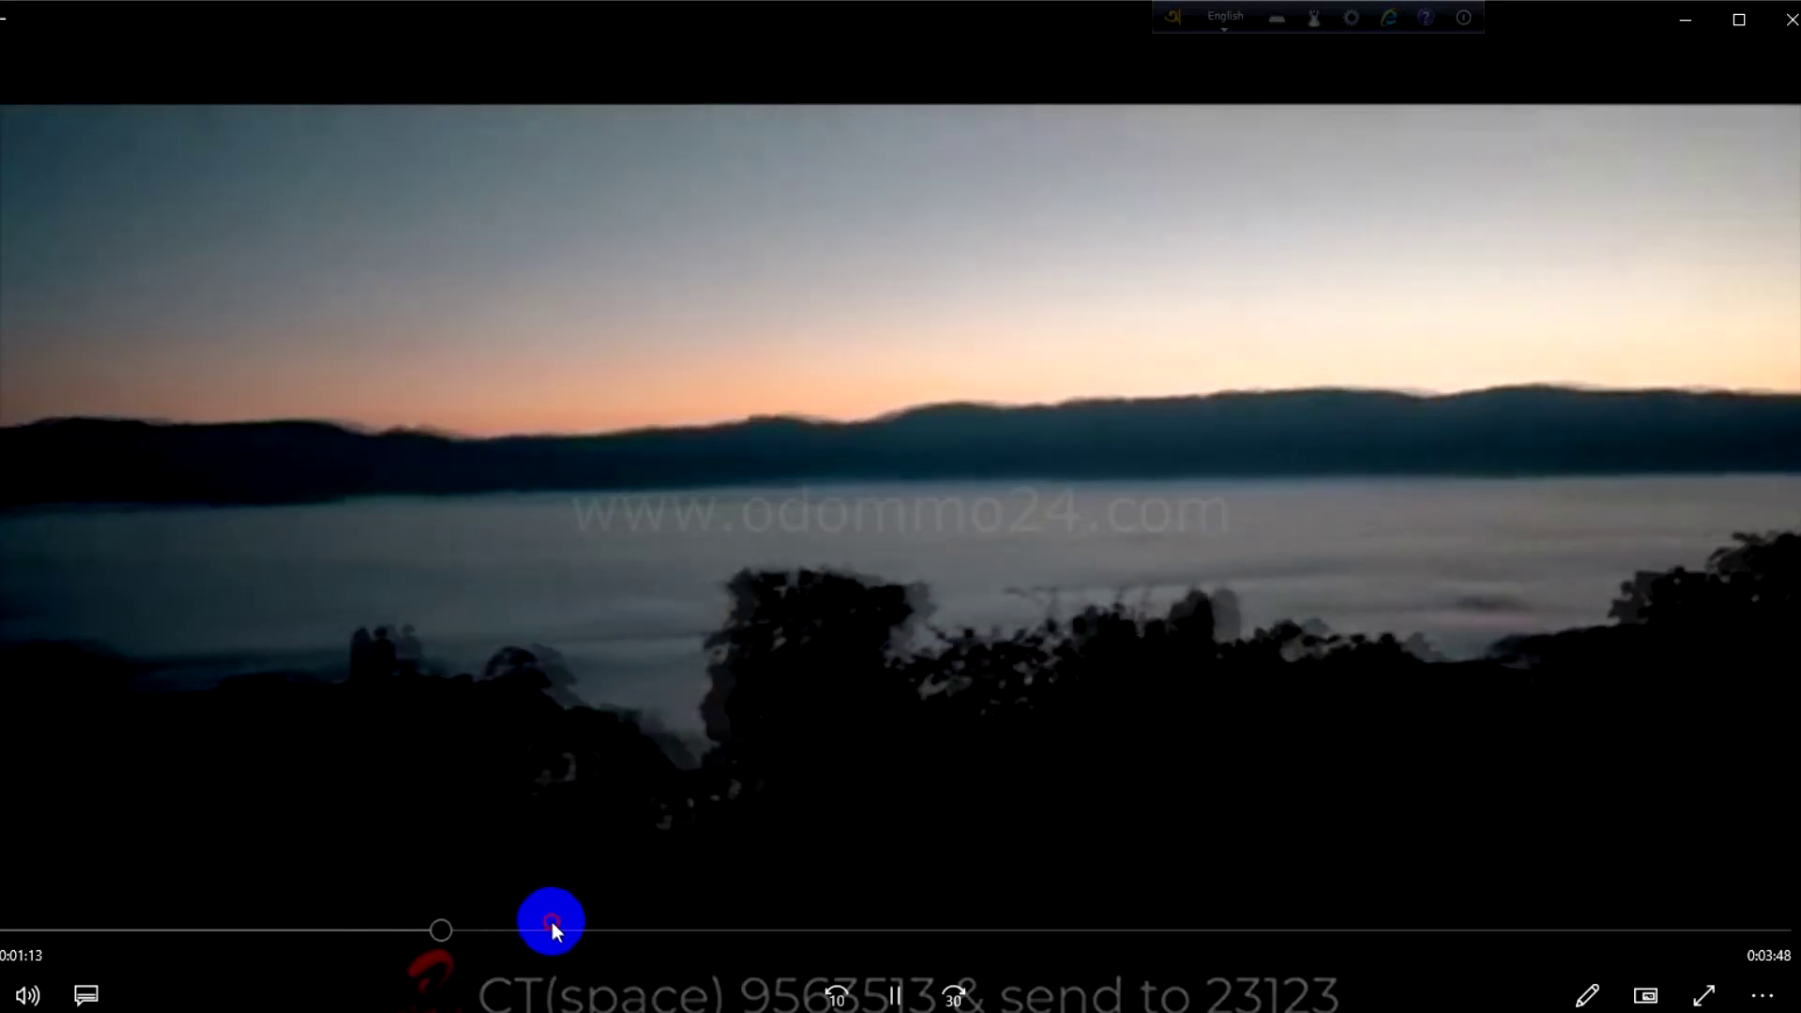
click(671, 930)
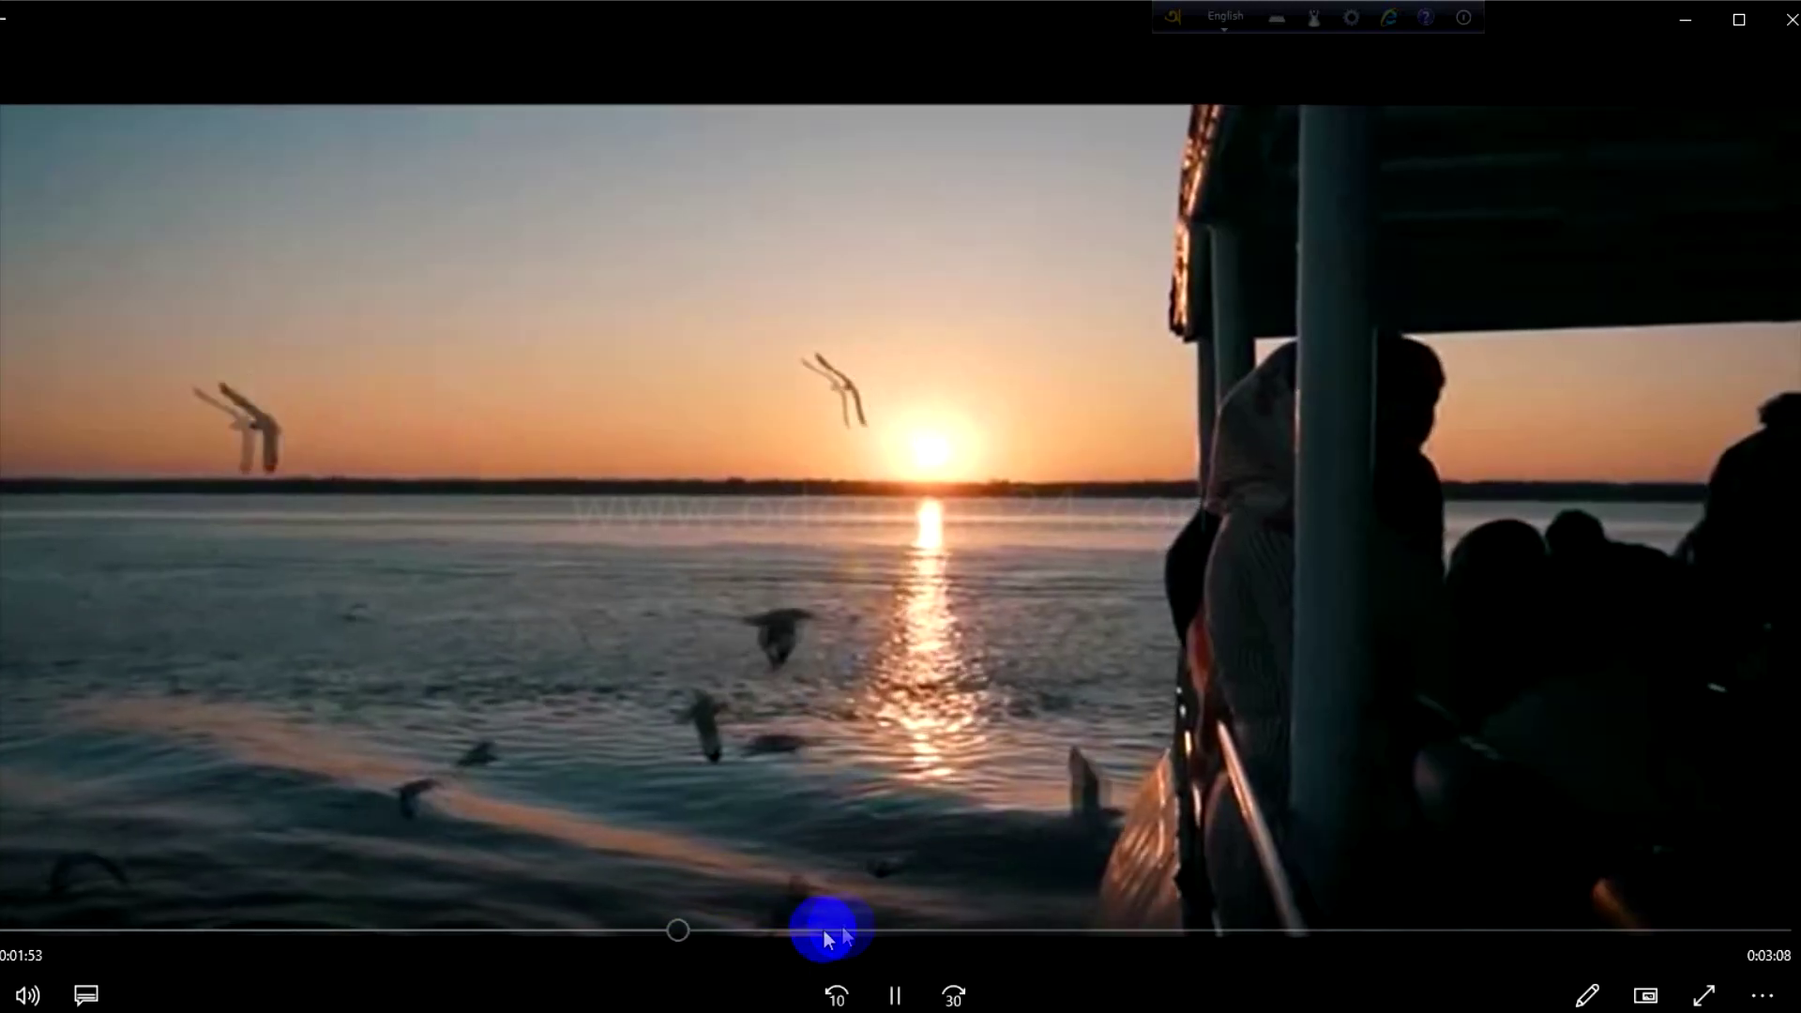
click(841, 928)
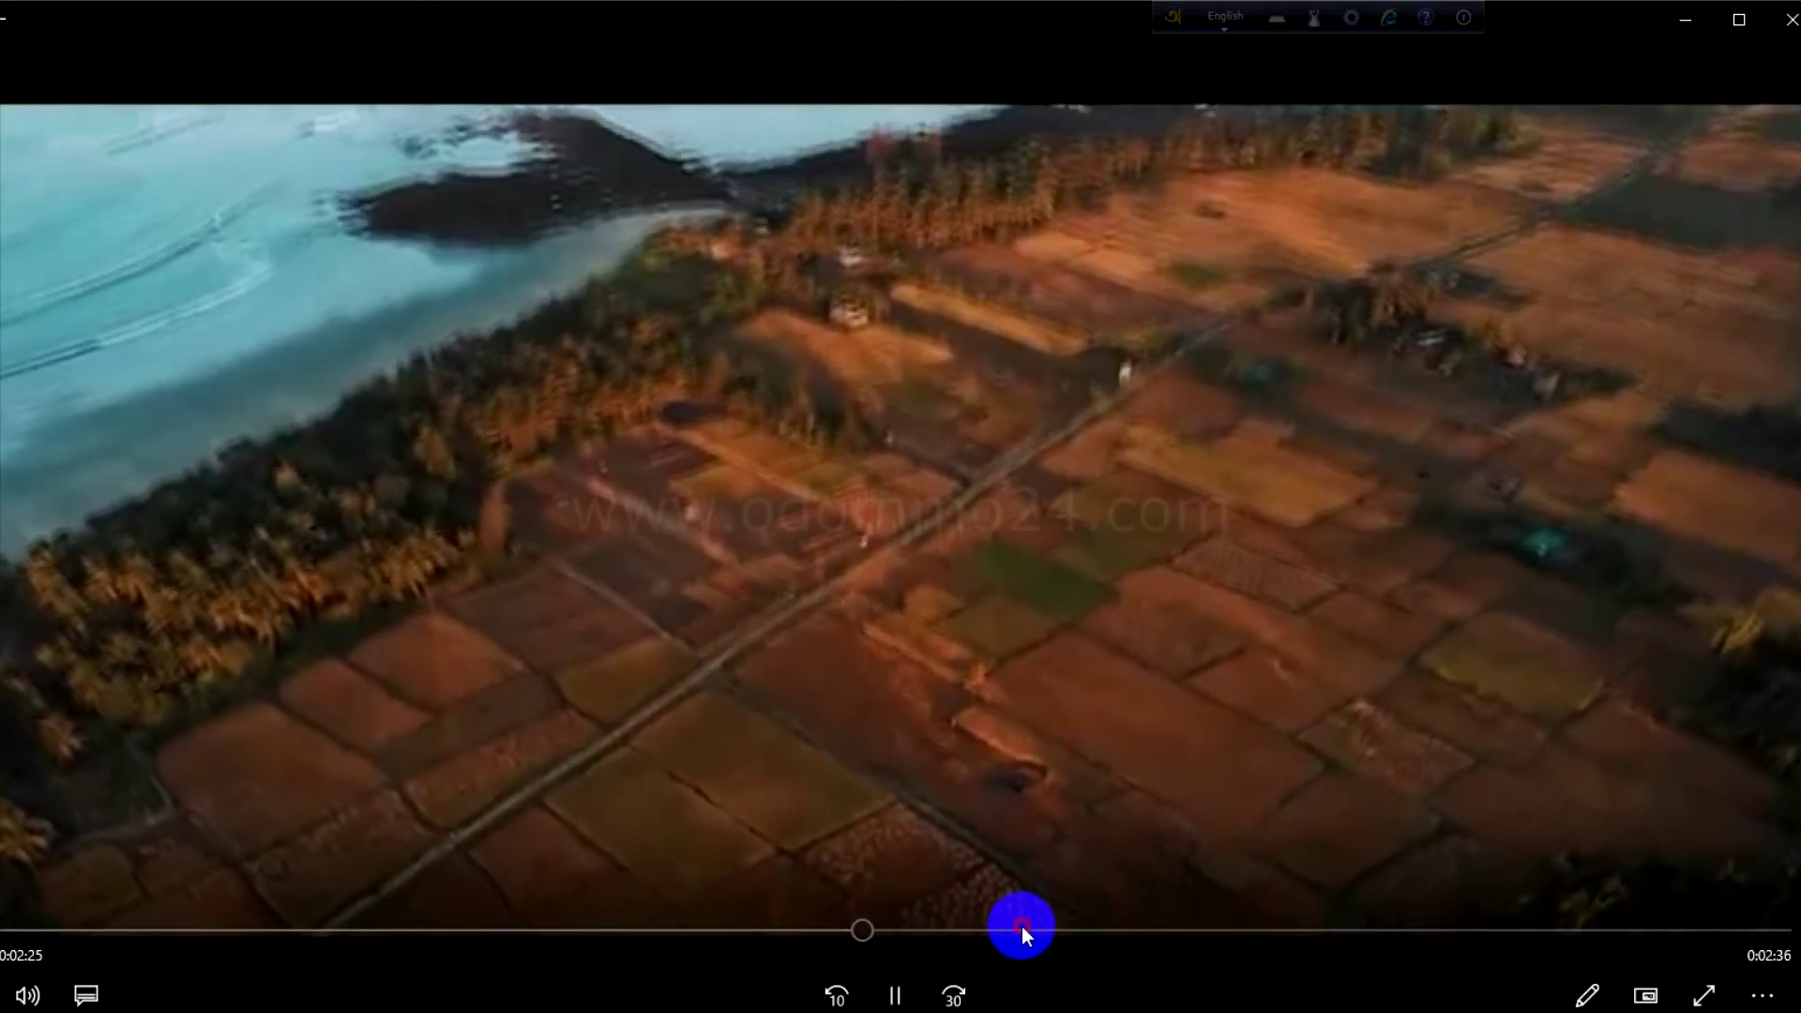
click(1023, 928)
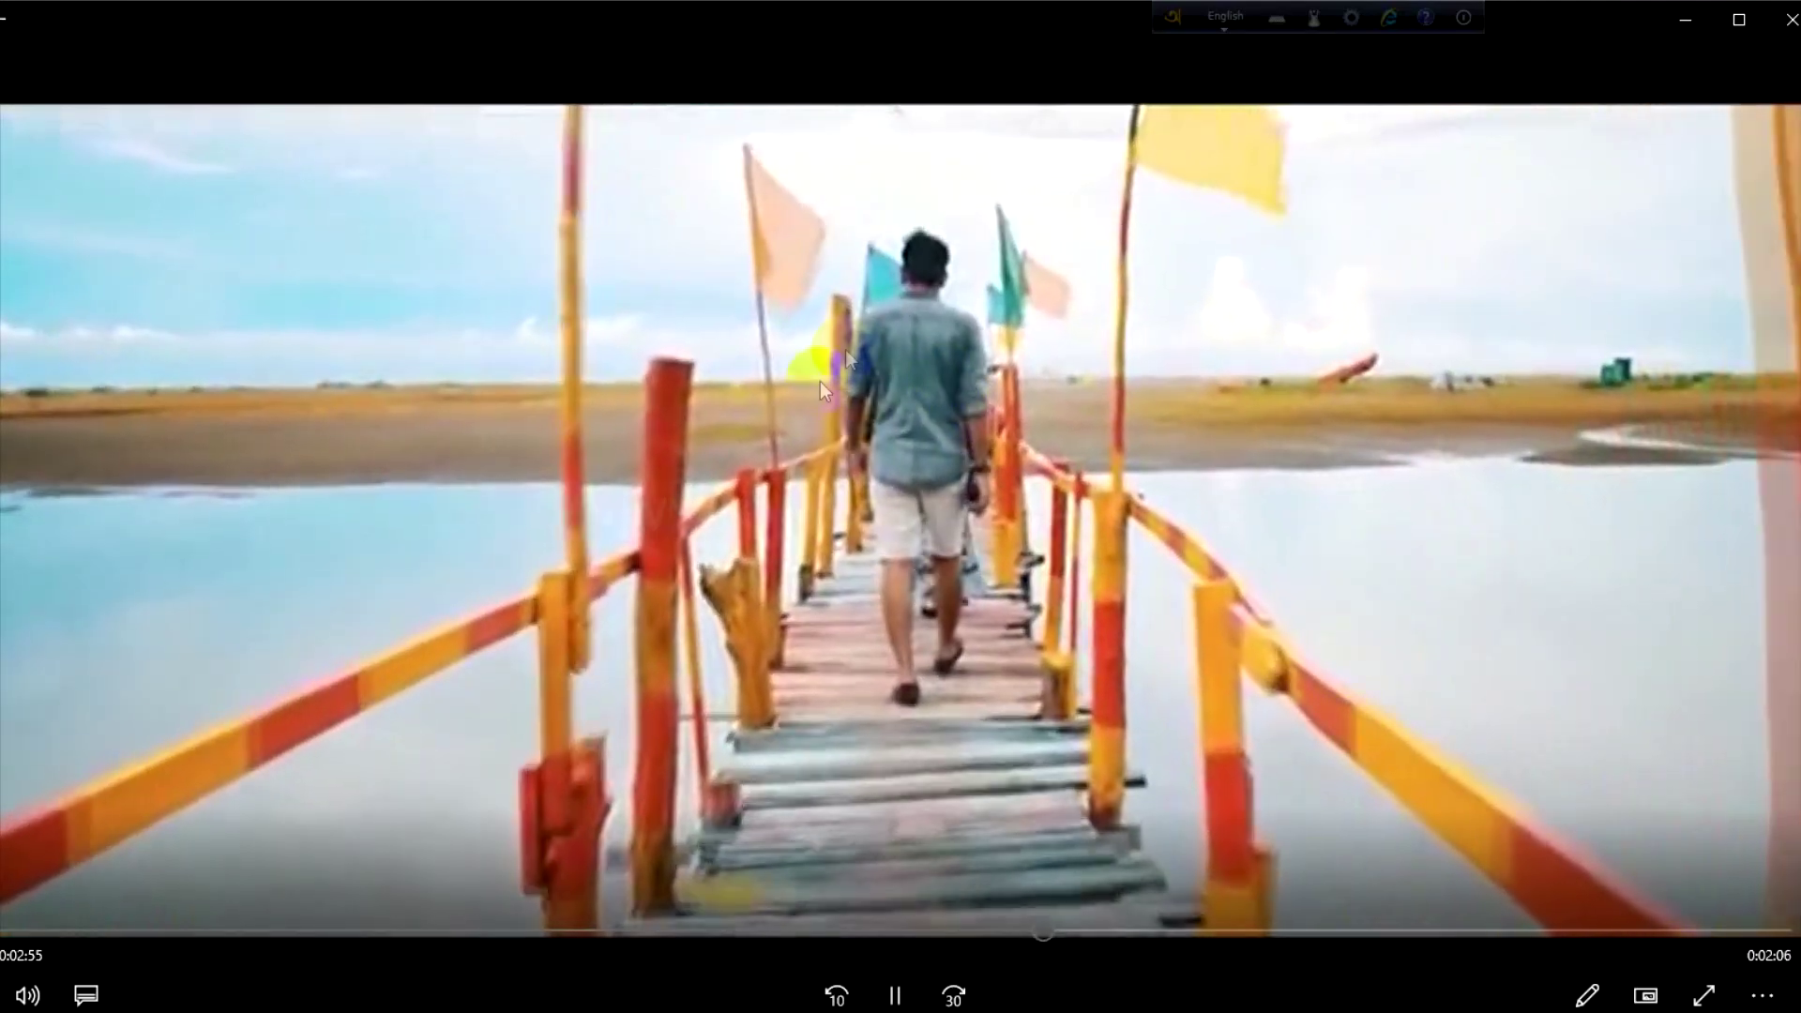
click(1189, 928)
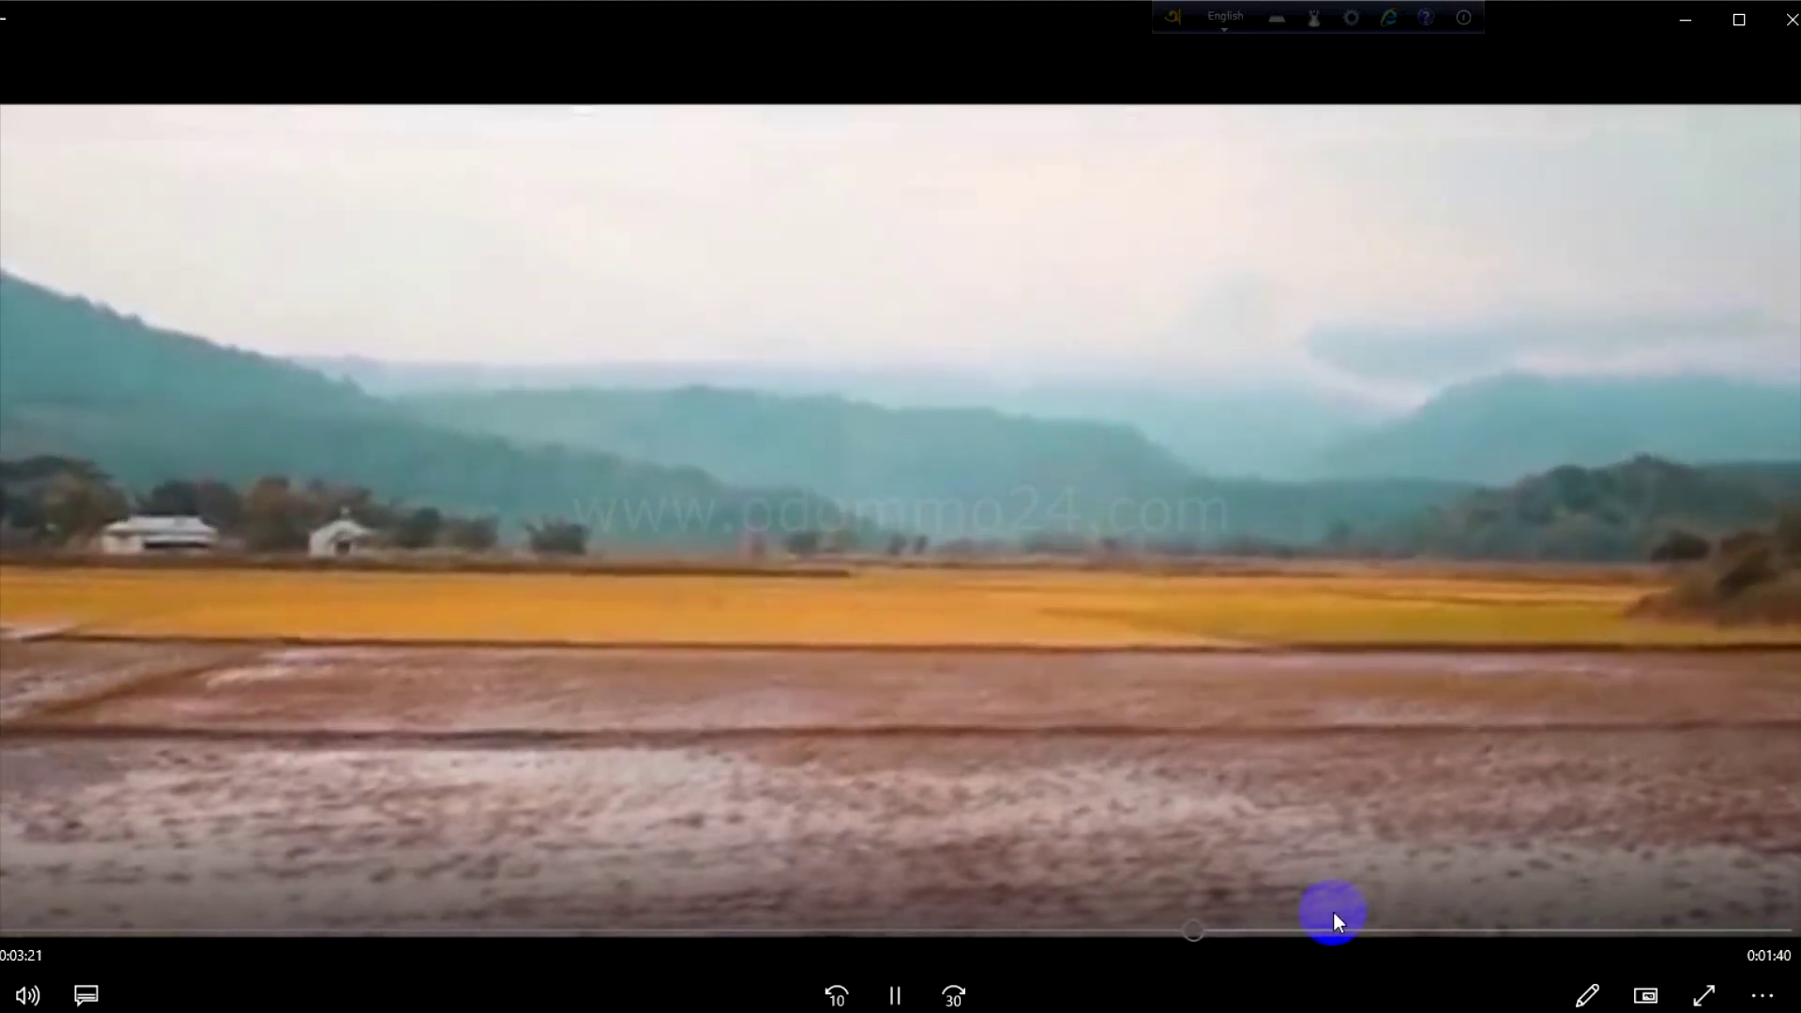
Step: Skip through the fire, village and window scenes and pause on the ending title
click(1375, 931)
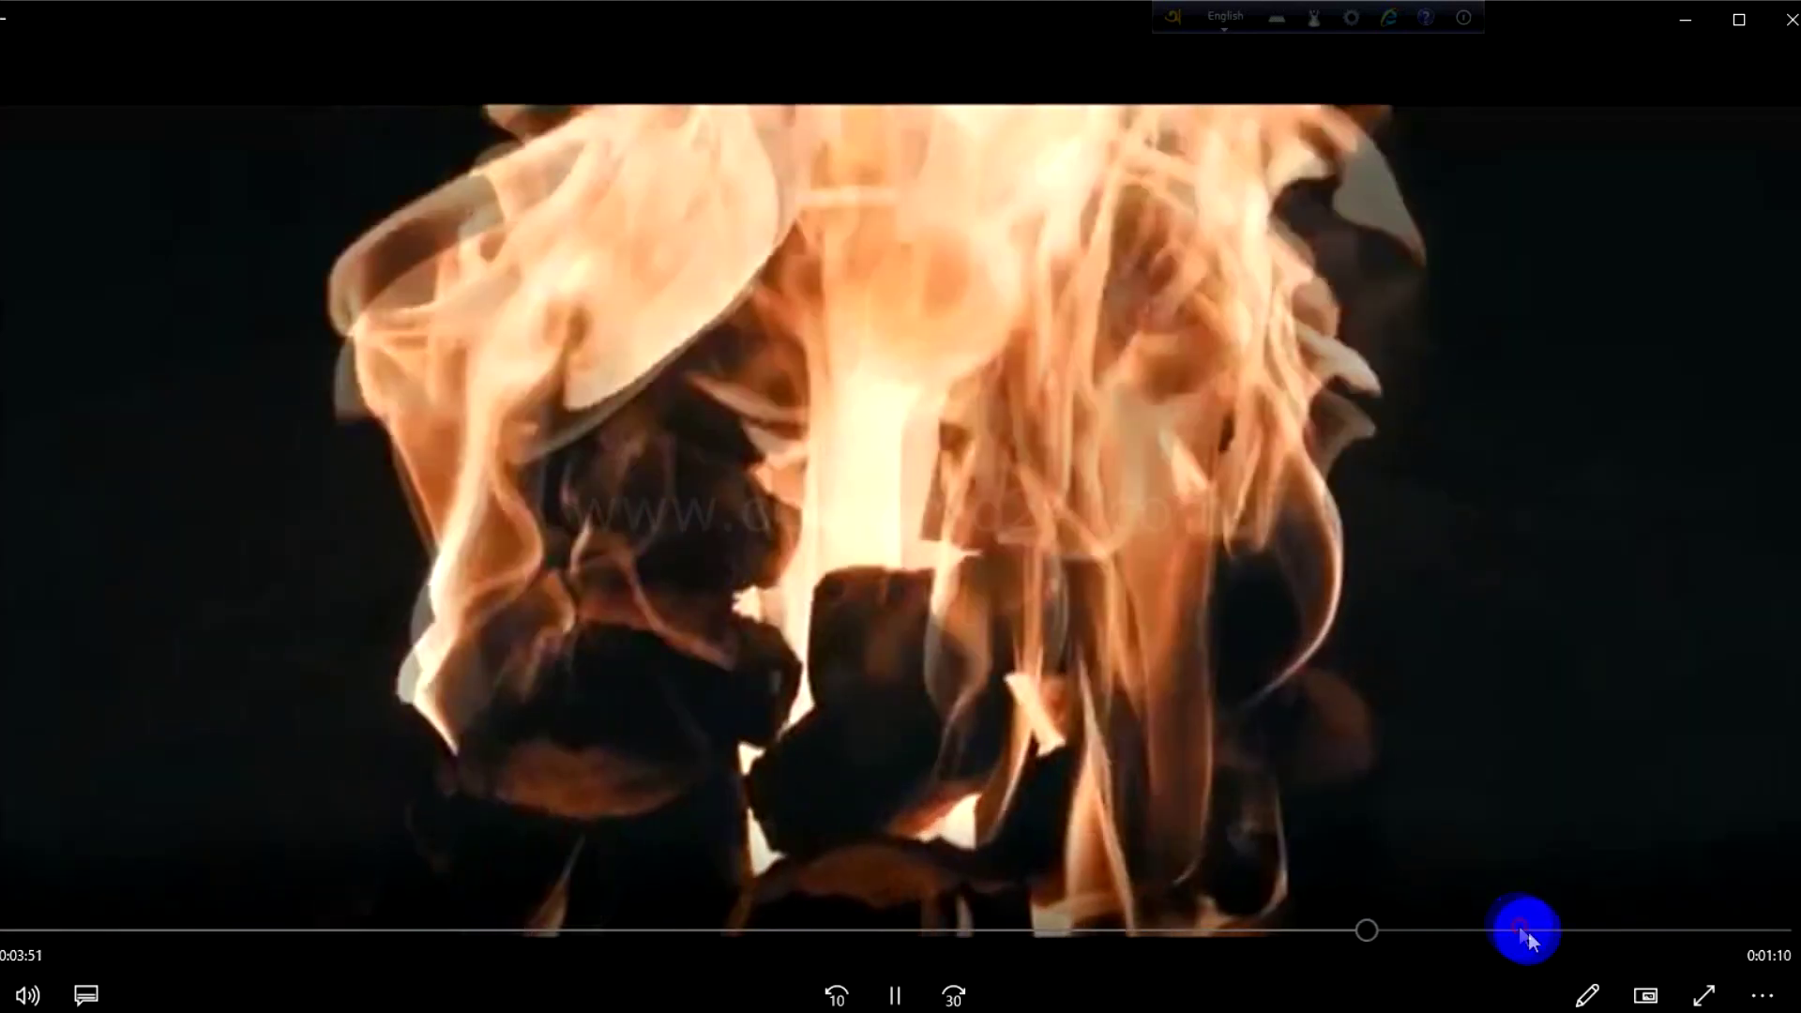
click(1519, 929)
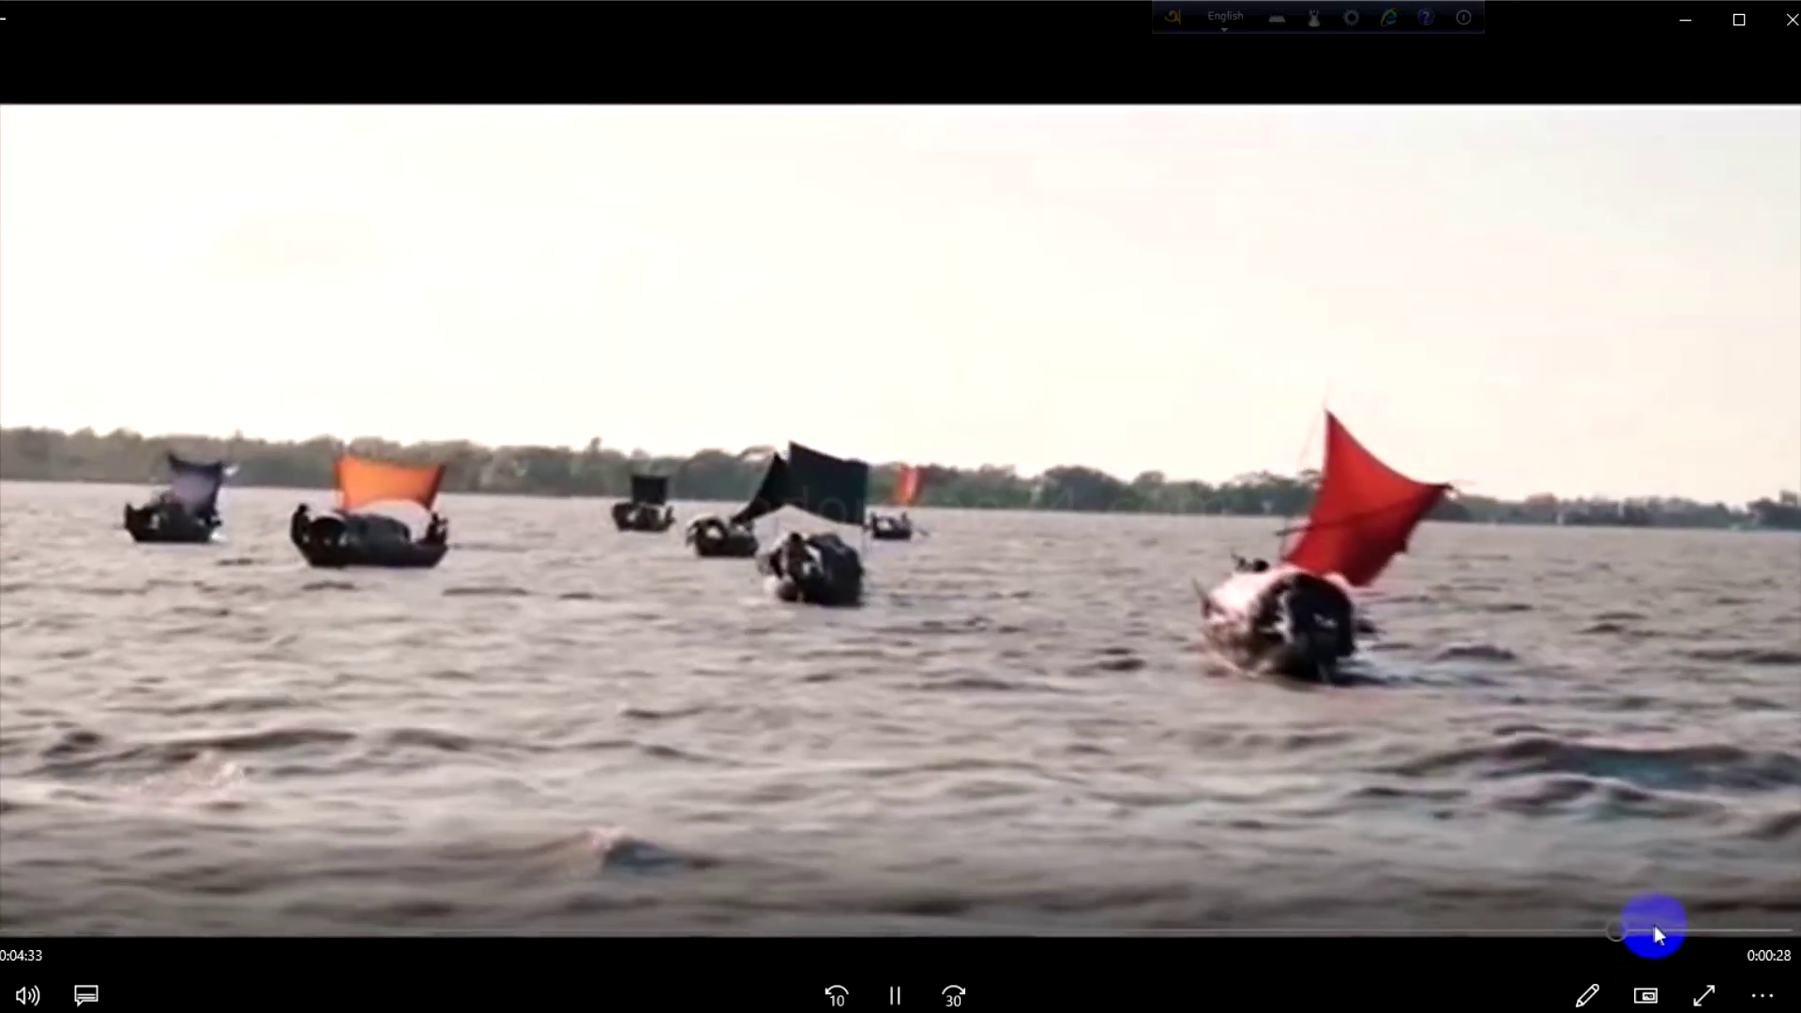
click(1693, 931)
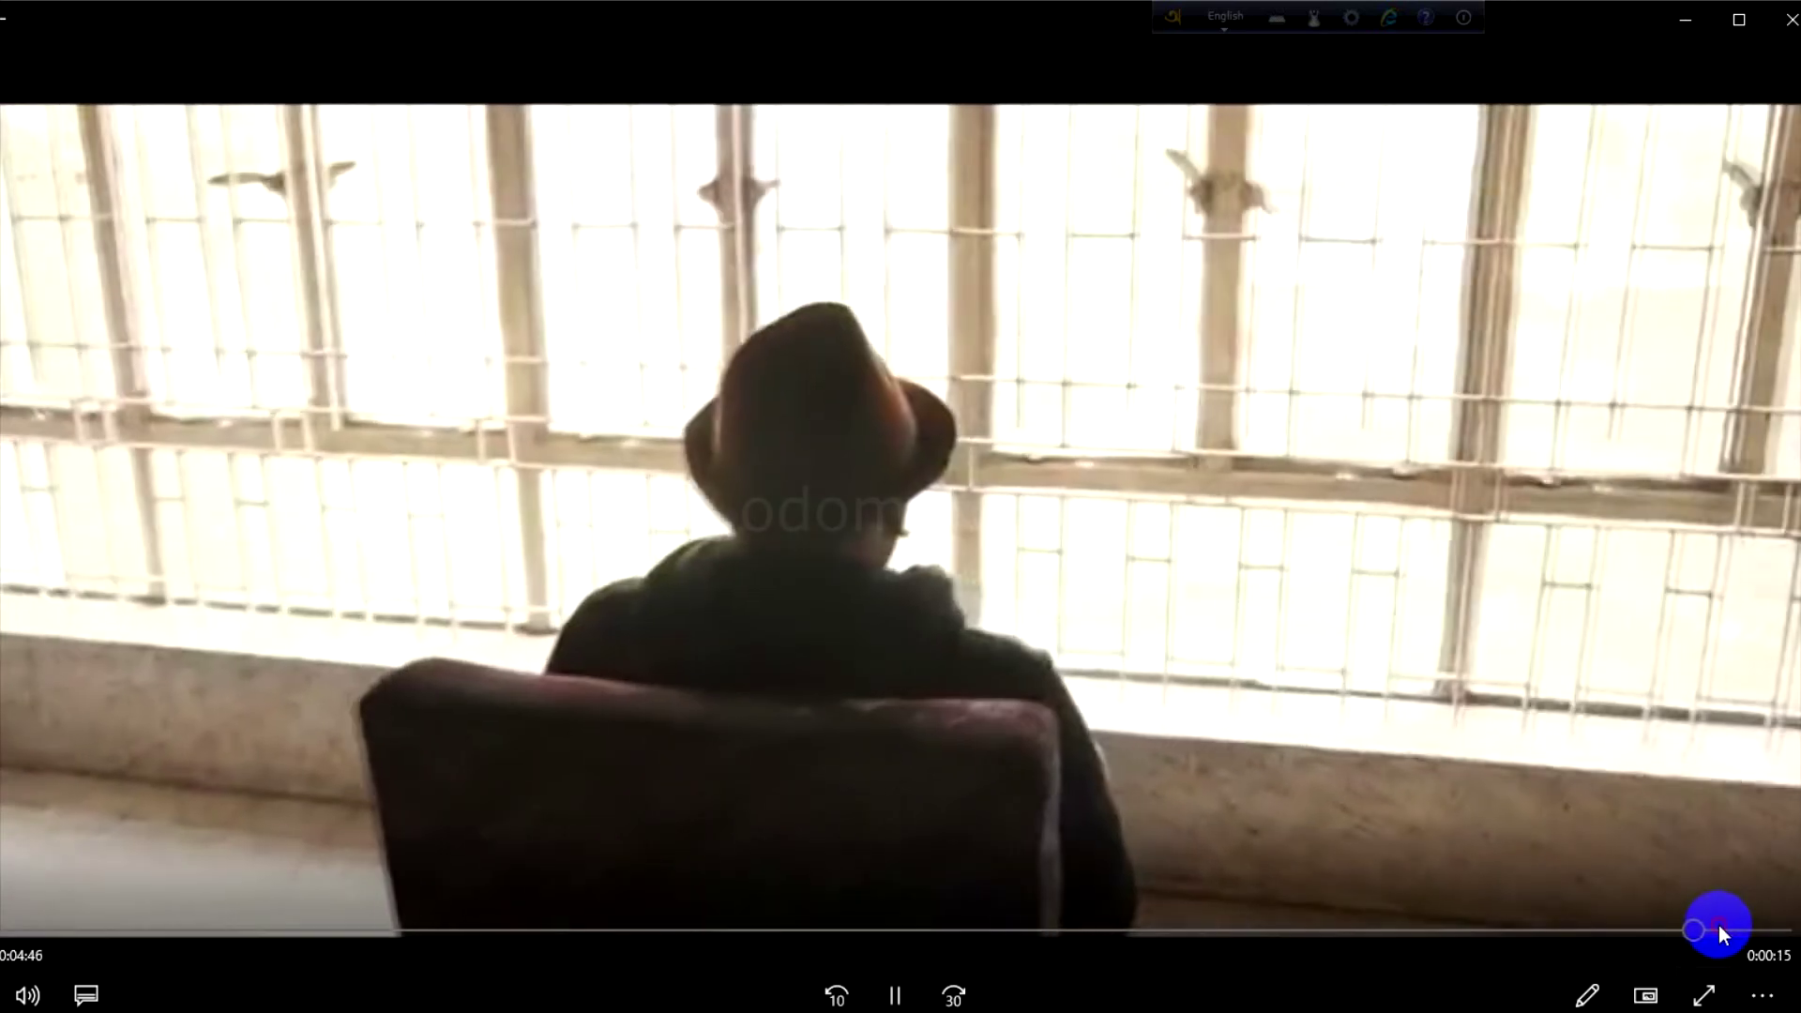
click(1726, 930)
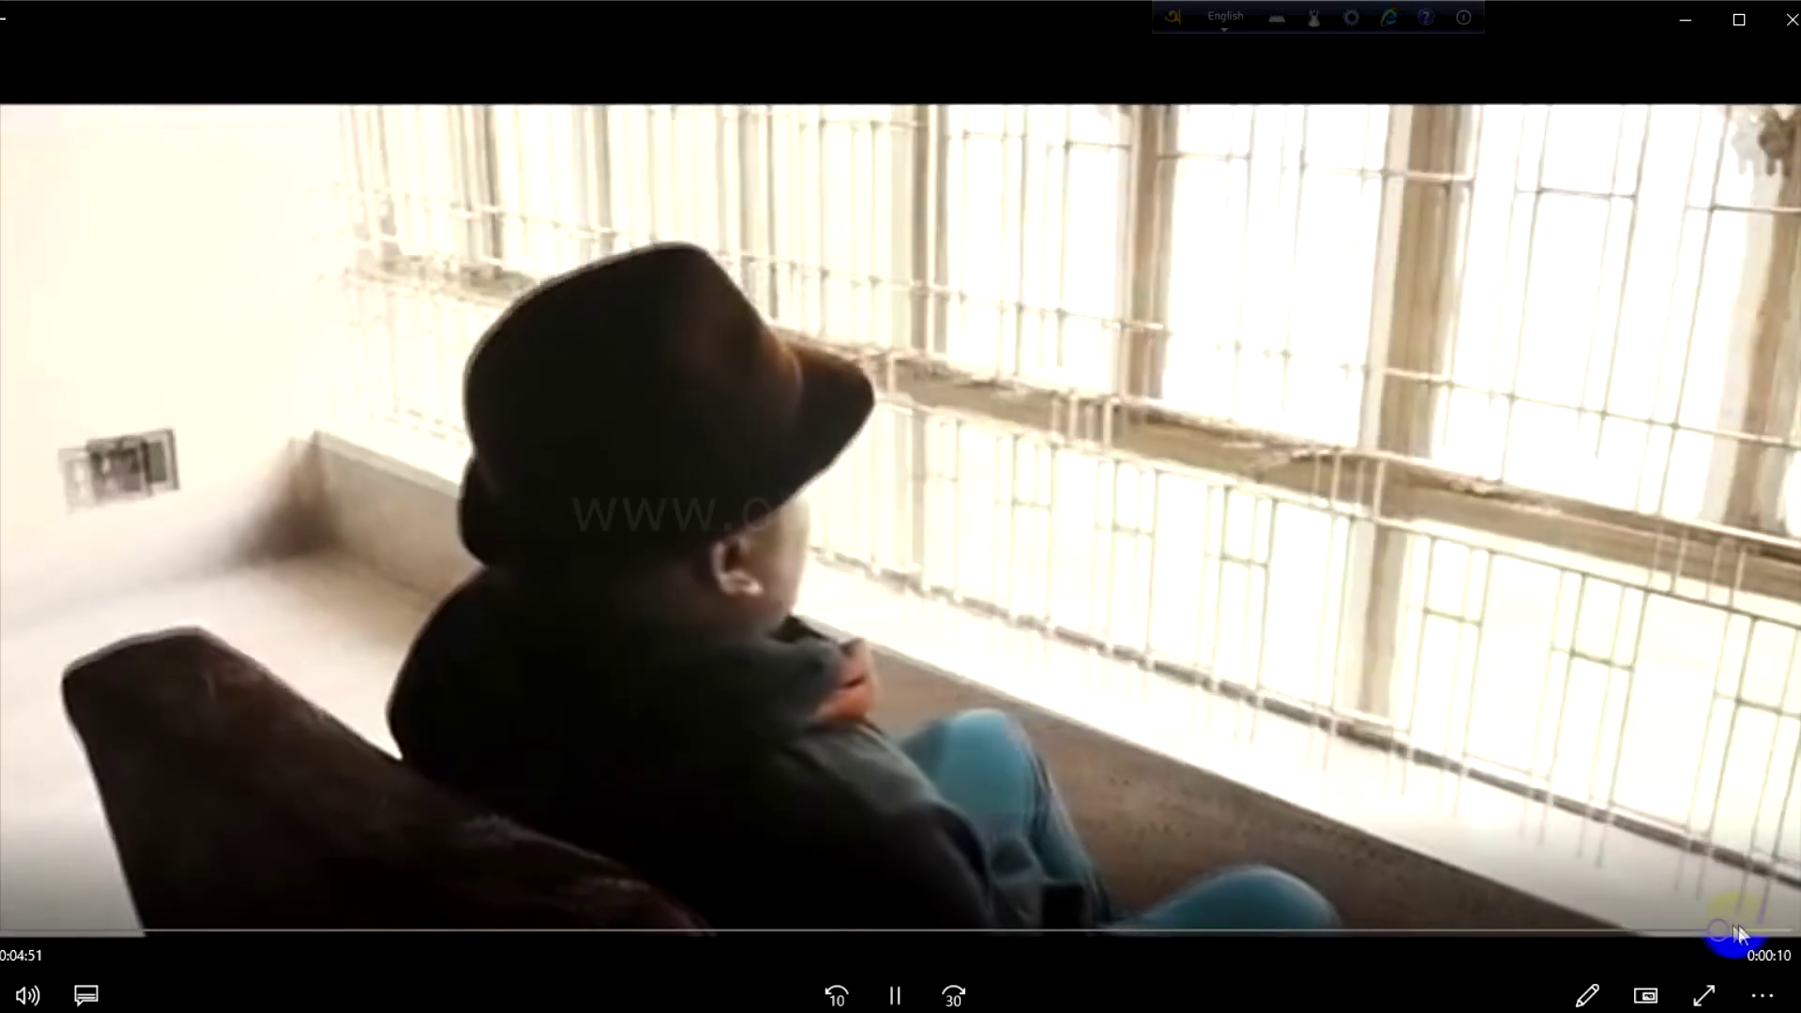
click(1746, 929)
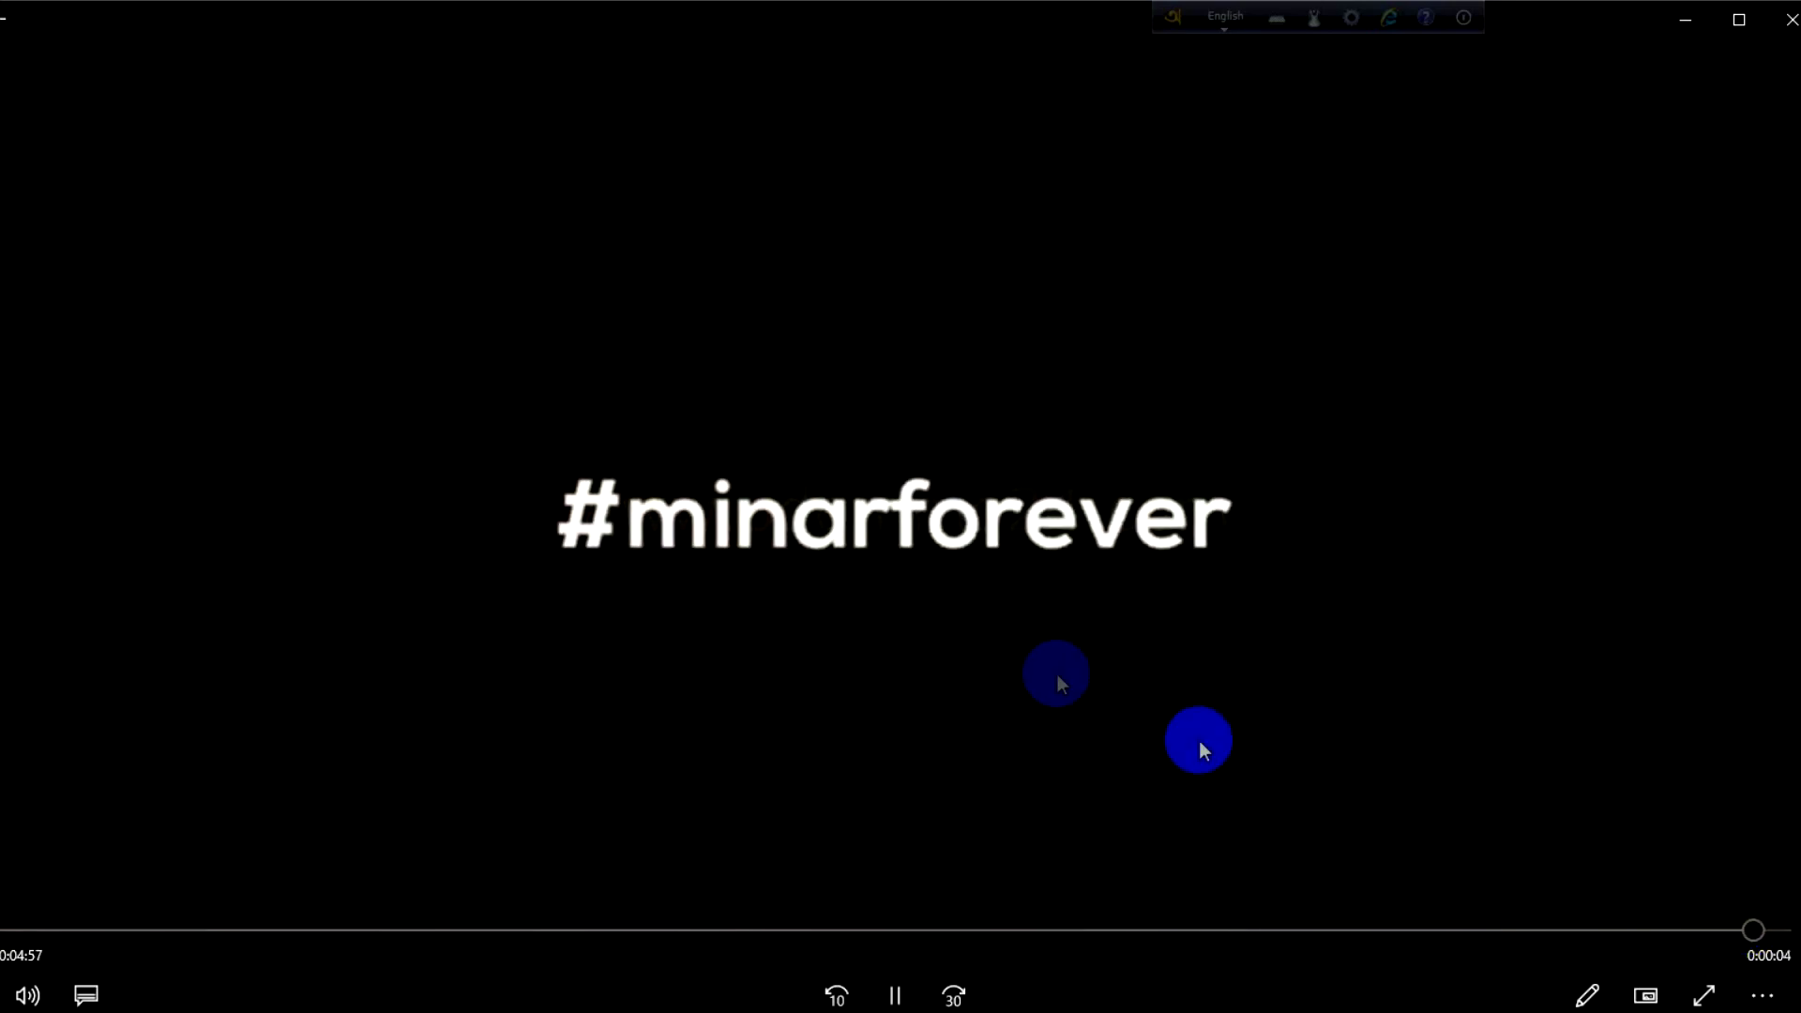
click(895, 995)
Step: Close the video player and bring up the Dynalist Music Video checklist
click(1792, 18)
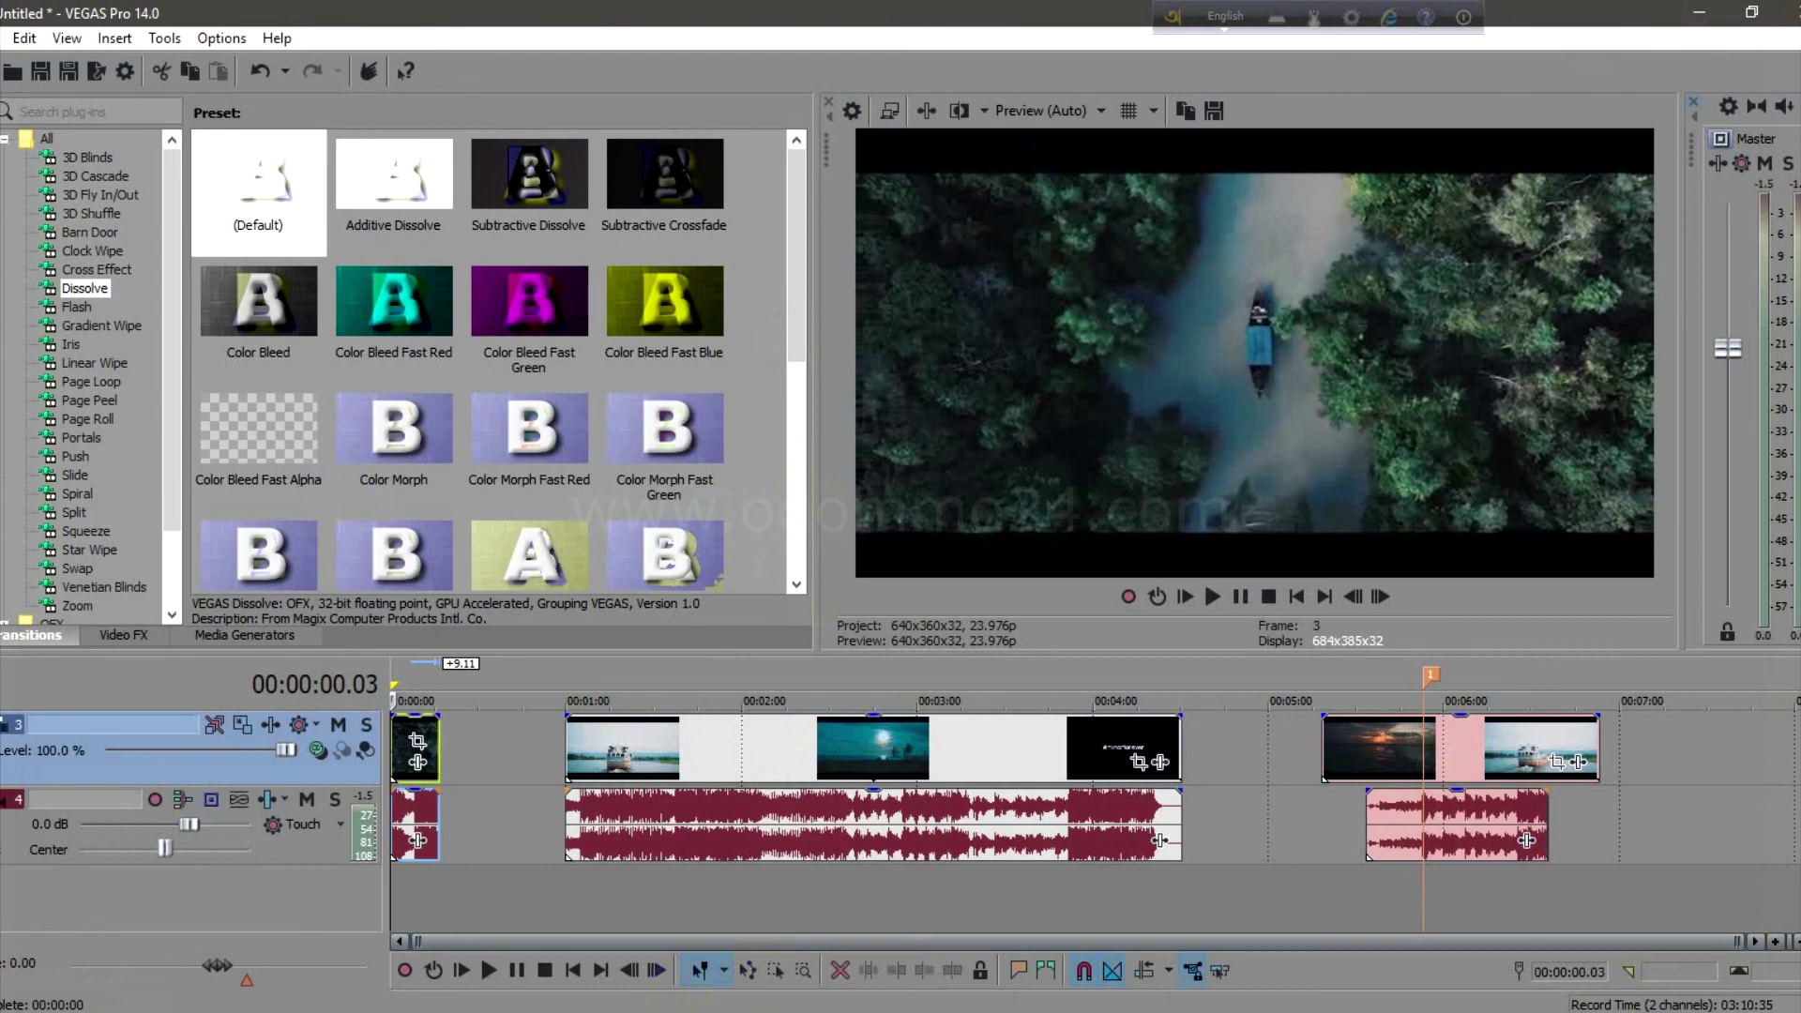
mouse_move(810, 1005)
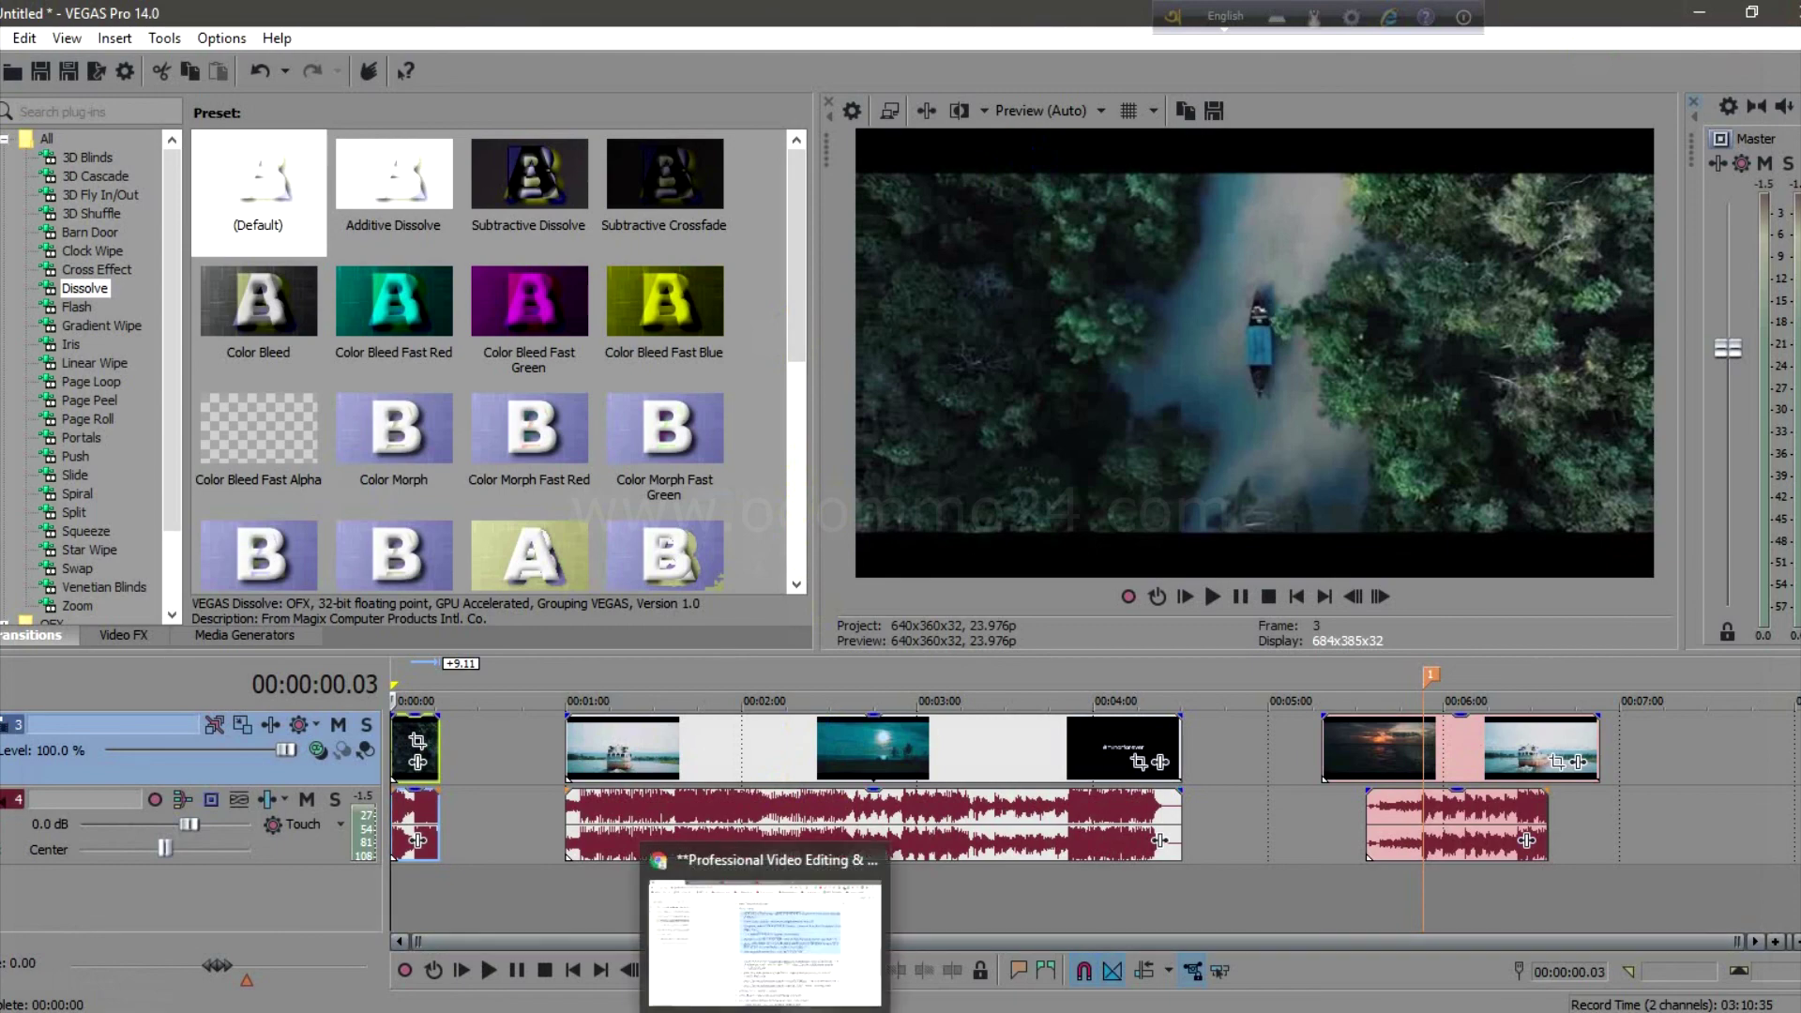
click(764, 937)
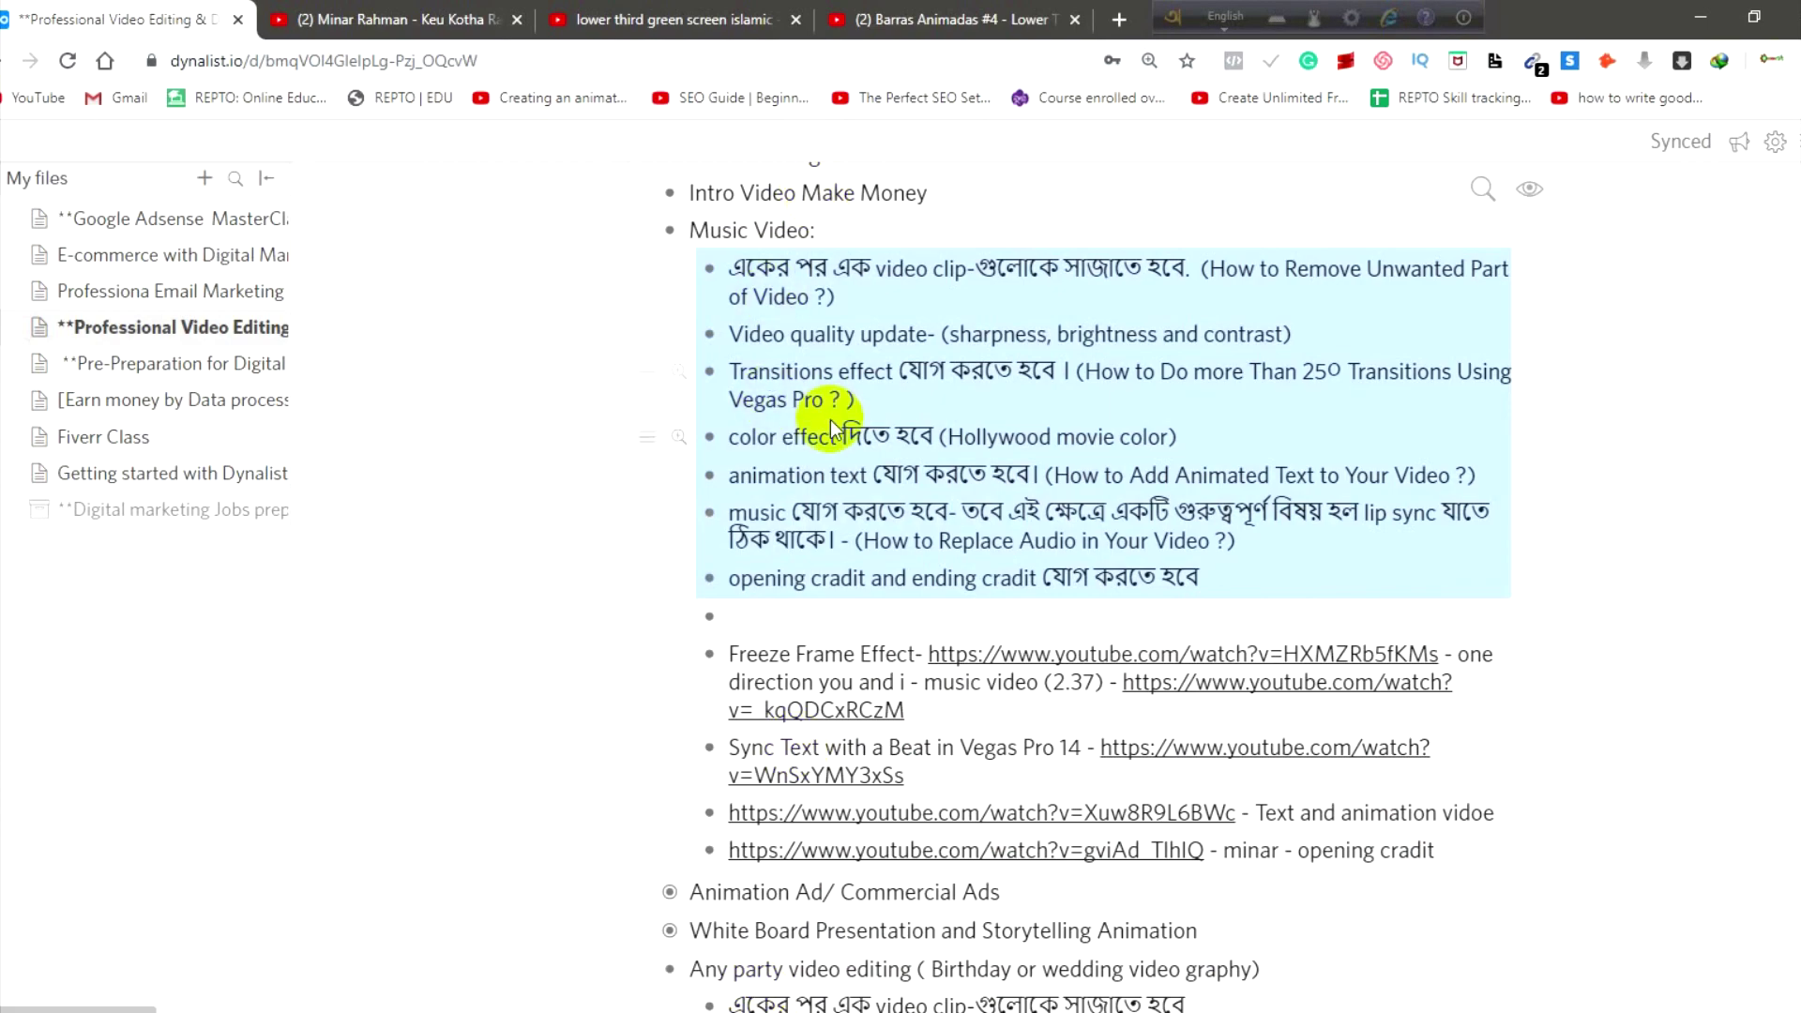